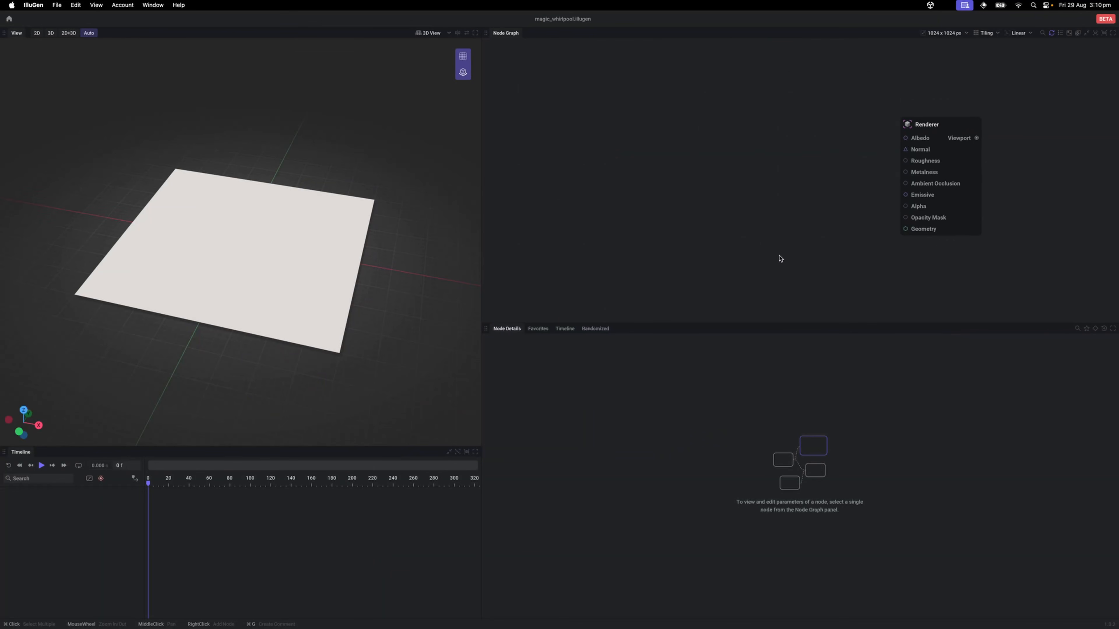
{"action": "scroll", "coordinate": [779, 256], "scroll_direction": "down", "scroll_amount": 1}
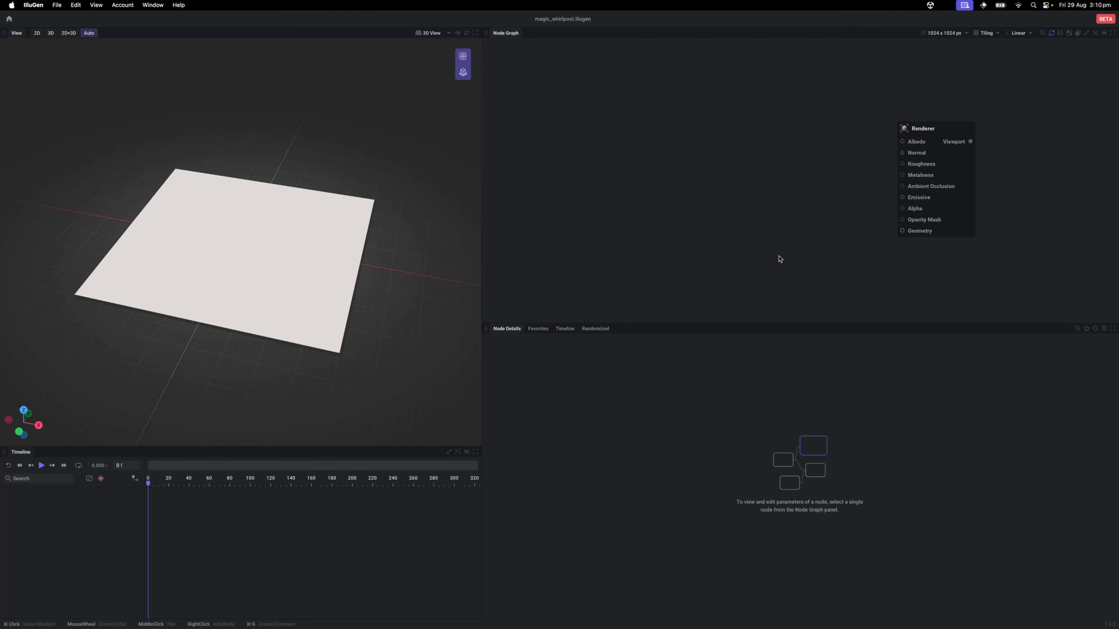
{"action": "left_click_drag", "start_coordinate": [779, 256], "coordinate": [746, 243]}
{"action": "scroll", "coordinate": [708, 244], "scroll_direction": "down", "scroll_amount": 1}
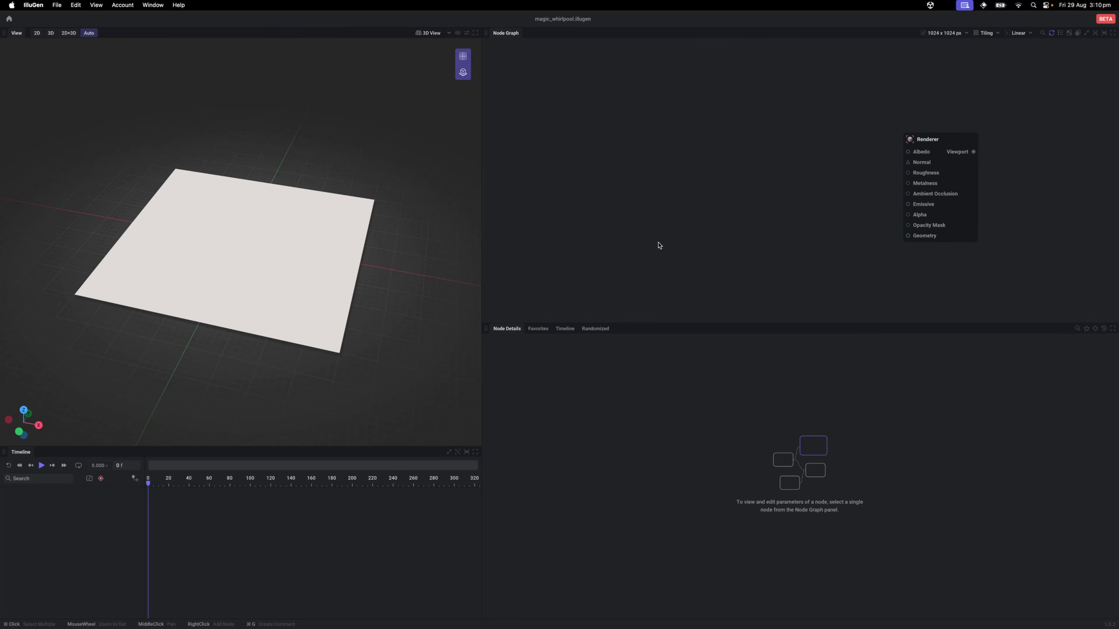
{"action": "left_click_drag", "start_coordinate": [609, 226], "coordinate": [590, 227]}
{"action": "left_click_drag", "start_coordinate": [307, 227], "coordinate": [304, 232]}
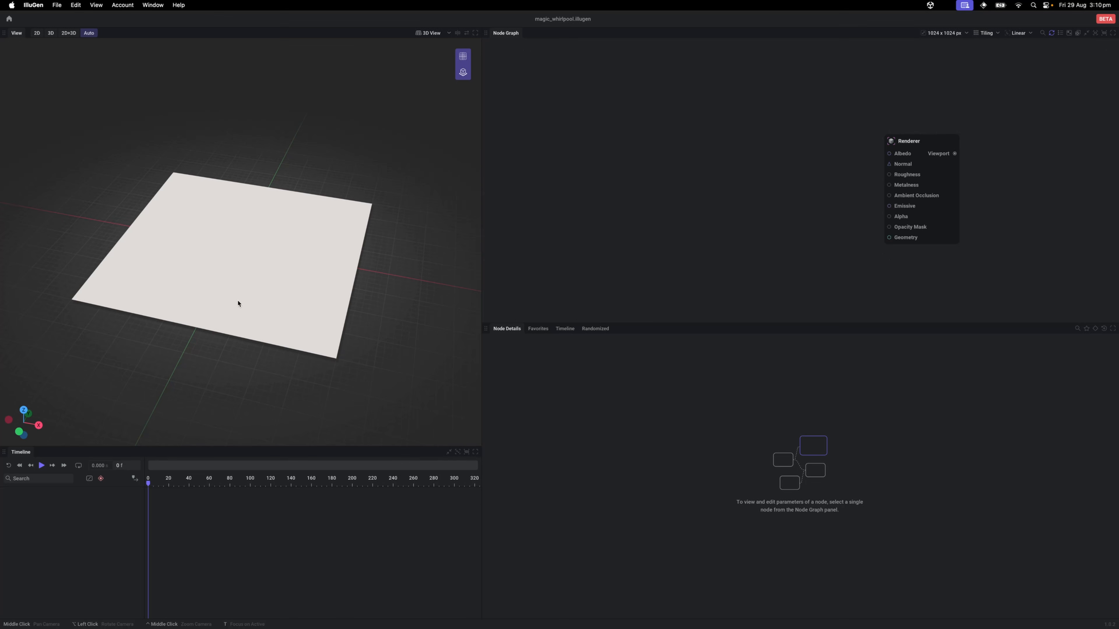
Step: Add a Geo Shapes node left of the Renderer node and set its shape to Disk
{"action": "right_click", "coordinate": [640, 200]}
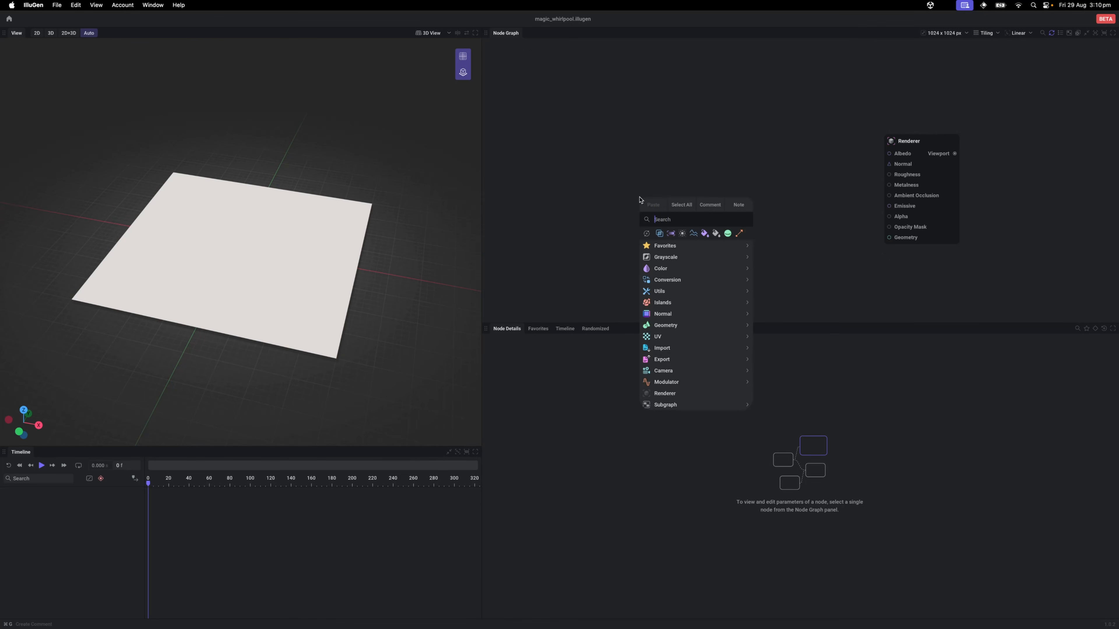
{"action": "mouse_move", "coordinate": [694, 325]}
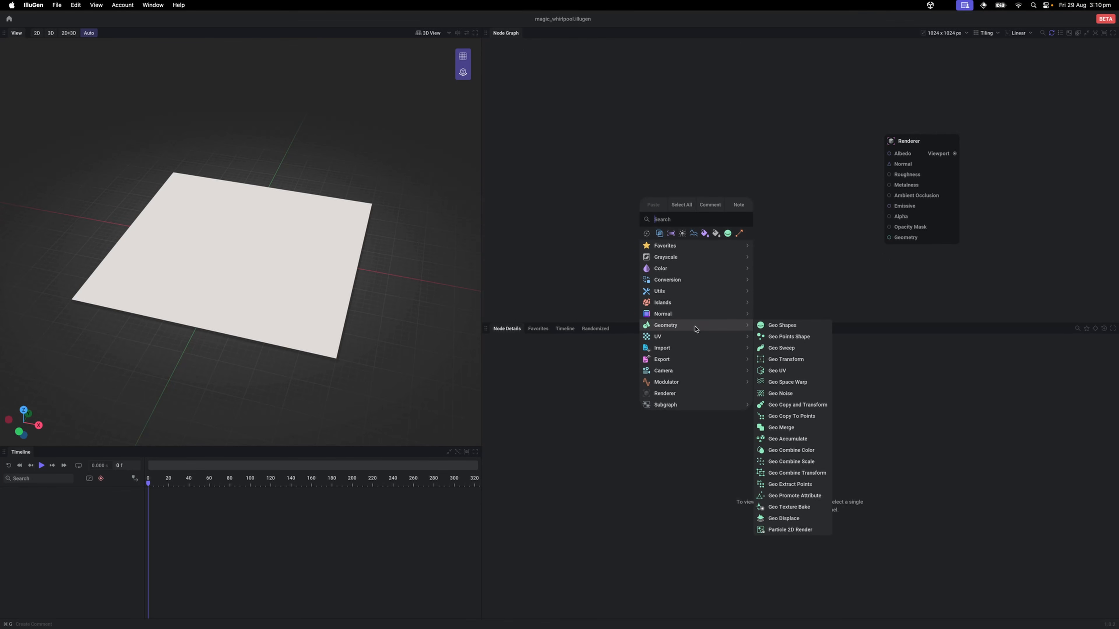
{"action": "left_click", "coordinate": [785, 326]}
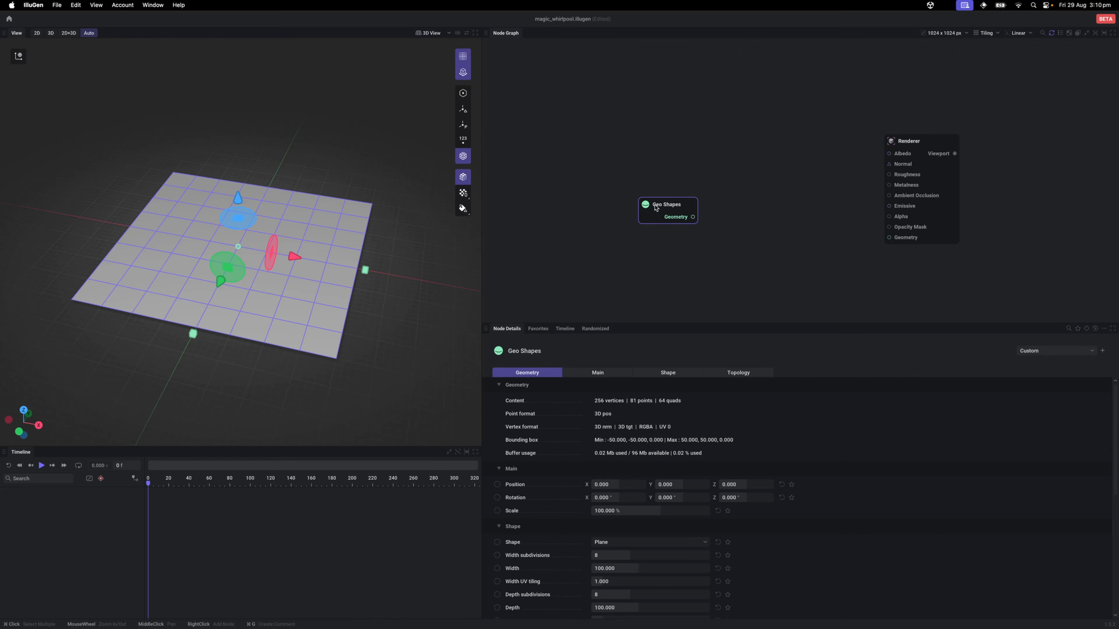
{"action": "left_click_drag", "start_coordinate": [659, 207], "coordinate": [607, 218]}
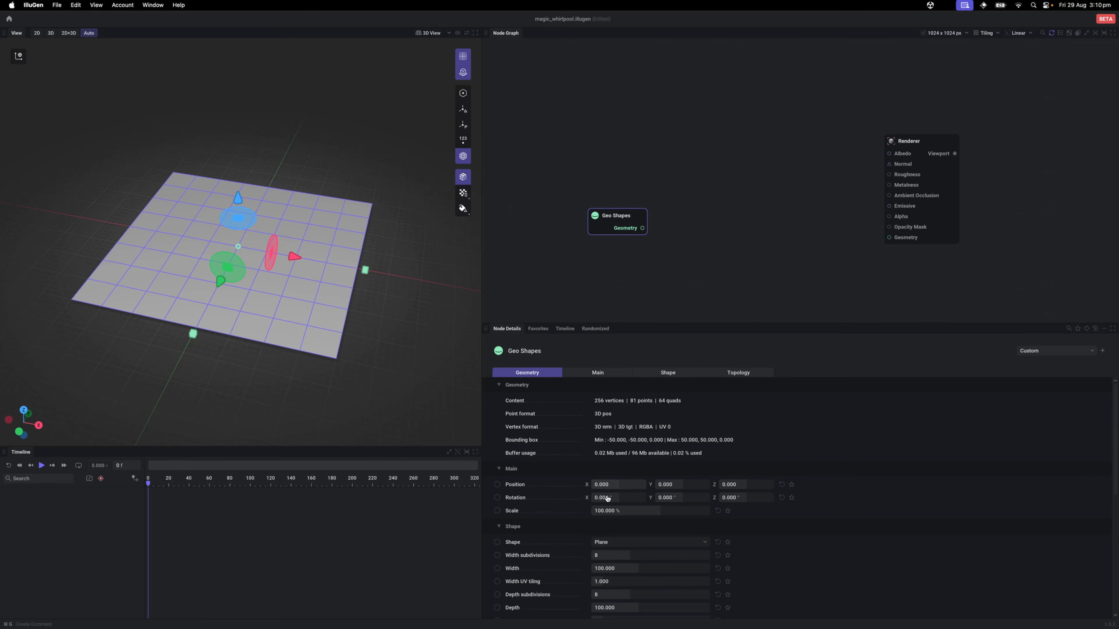
{"action": "left_click", "coordinate": [618, 542]}
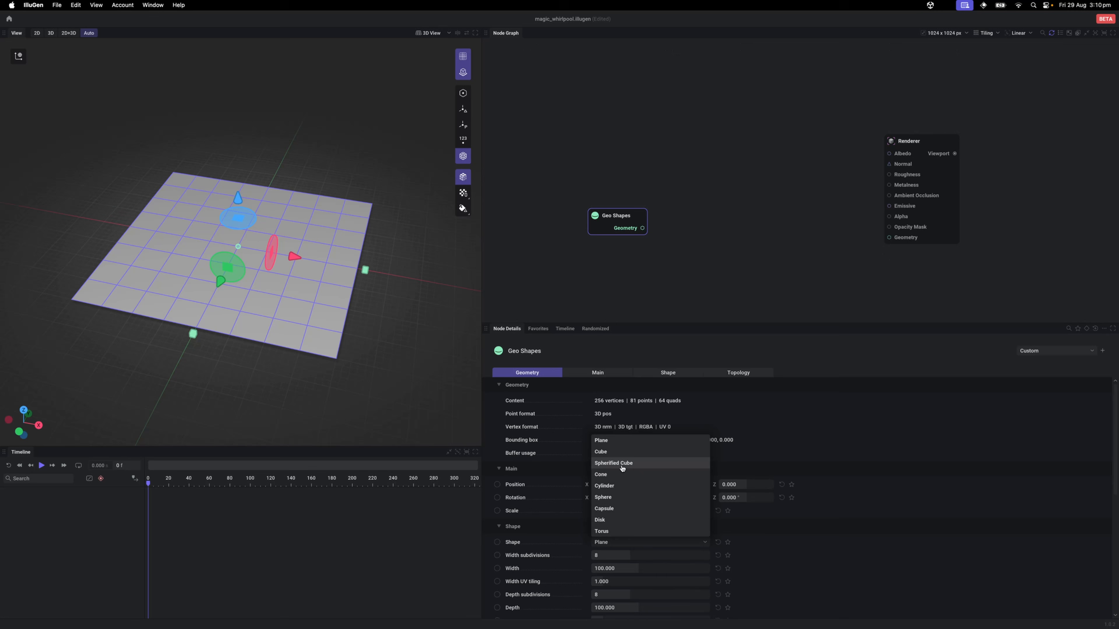
{"action": "left_click", "coordinate": [619, 520]}
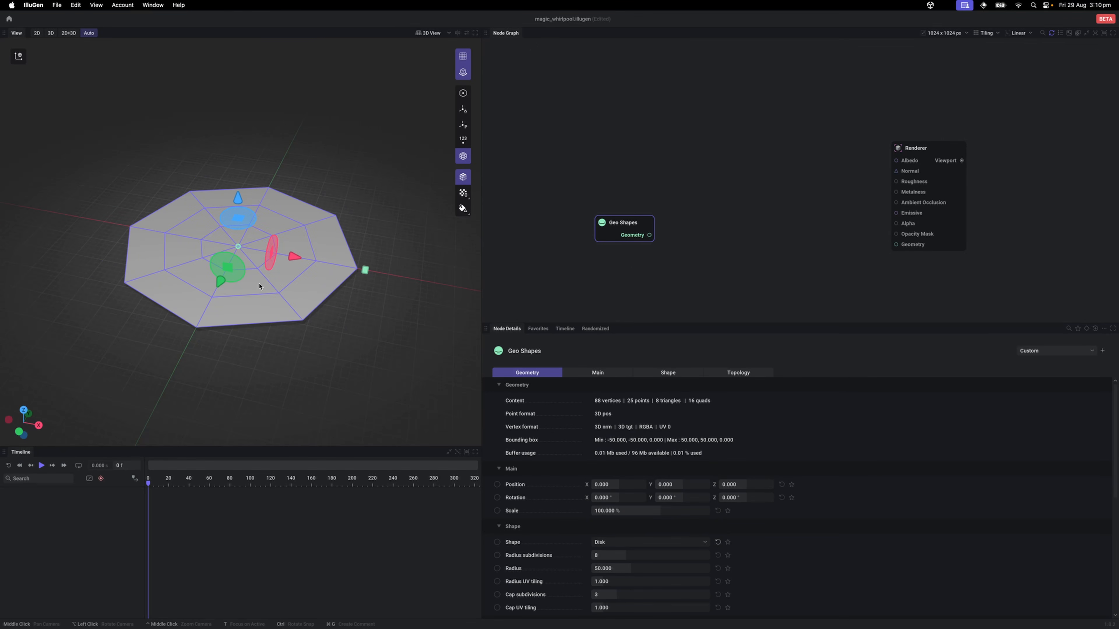
{"action": "left_click_drag", "start_coordinate": [263, 282], "coordinate": [259, 332]}
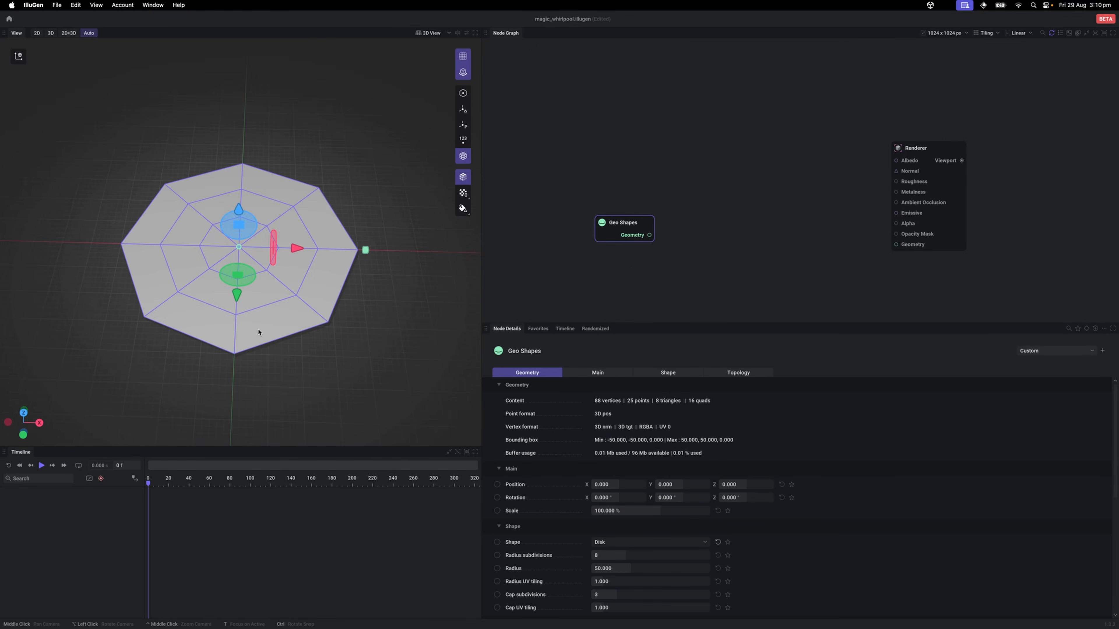
Step: Move the Renderer node closer to Geo Shapes and connect the Geo Shapes output to the Renderer's Geometry input
{"action": "left_click", "coordinate": [935, 163]}
{"action": "left_click_drag", "start_coordinate": [935, 163], "coordinate": [875, 147]}
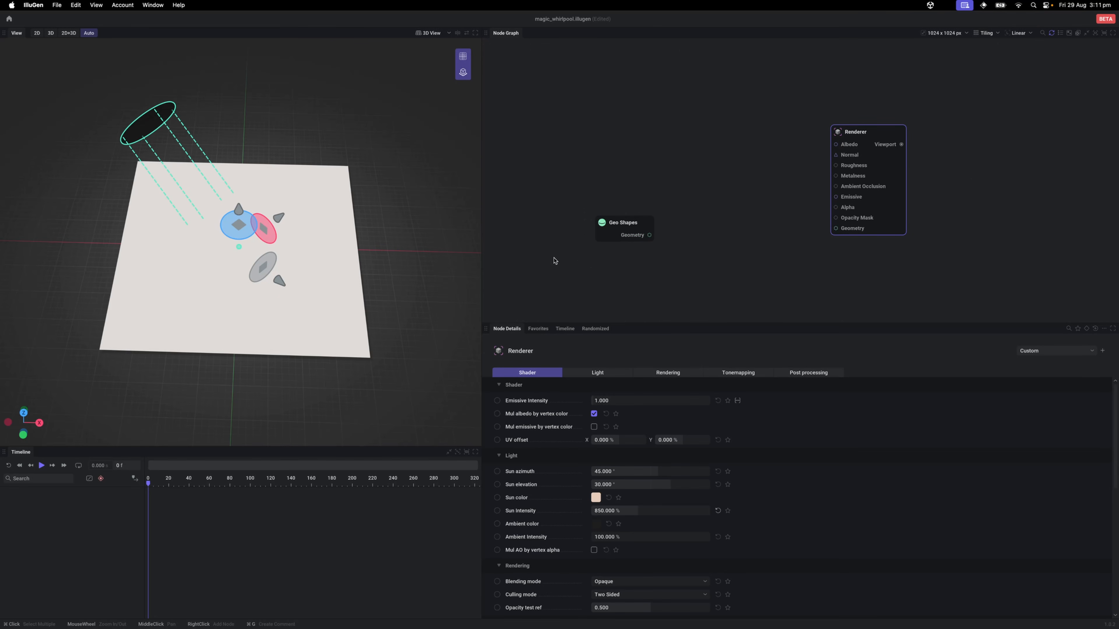
{"action": "left_click_drag", "start_coordinate": [590, 263], "coordinate": [578, 262]}
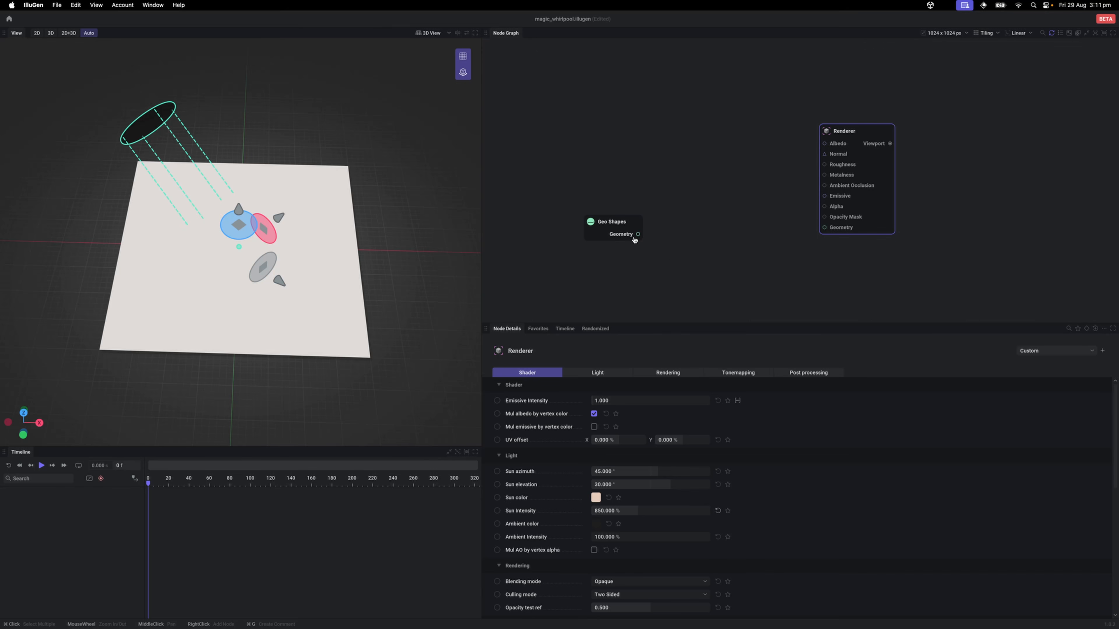
{"action": "left_click_drag", "start_coordinate": [634, 239], "coordinate": [840, 232]}
{"action": "left_click_drag", "start_coordinate": [612, 221], "coordinate": [621, 218]}
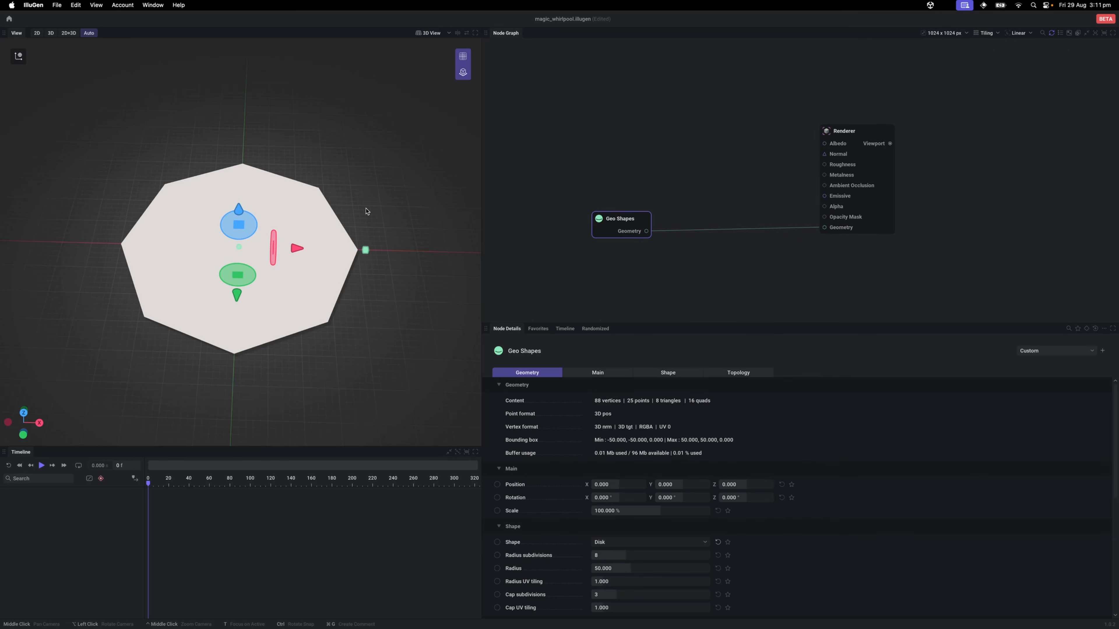
{"action": "left_click_drag", "start_coordinate": [367, 212], "coordinate": [304, 190]}
{"action": "left_click", "coordinate": [597, 172]}
Step: Add a grayscale Fractal node to the graph, placed above and left of the Geo Shapes node
{"action": "left_click_drag", "start_coordinate": [590, 196], "coordinate": [617, 223]}
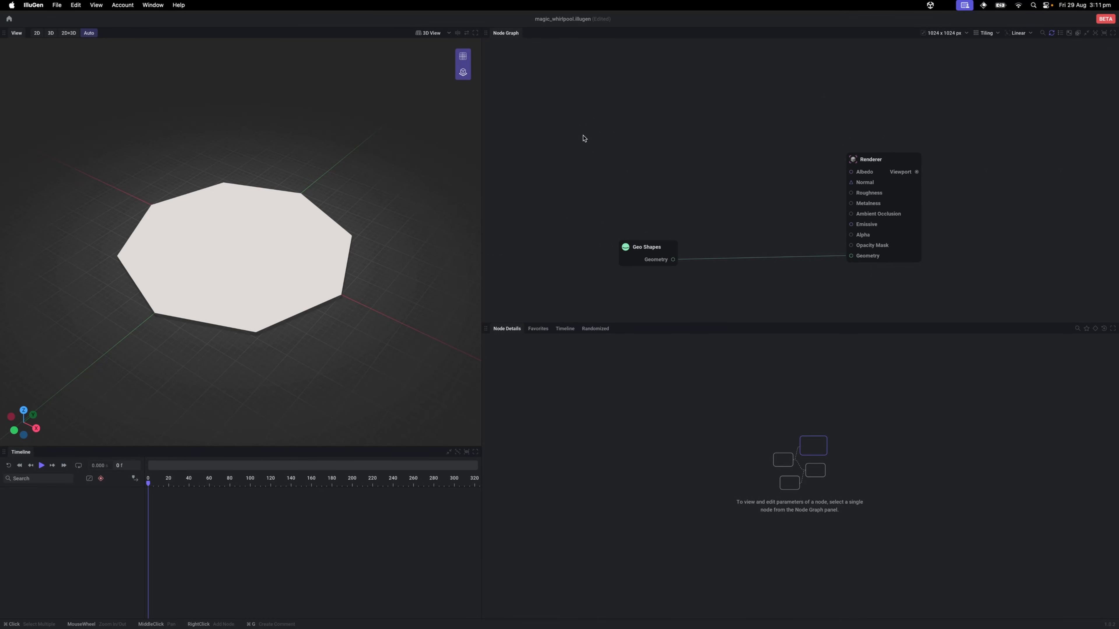
{"action": "right_click", "coordinate": [584, 139]}
{"action": "mouse_move", "coordinate": [636, 196]}
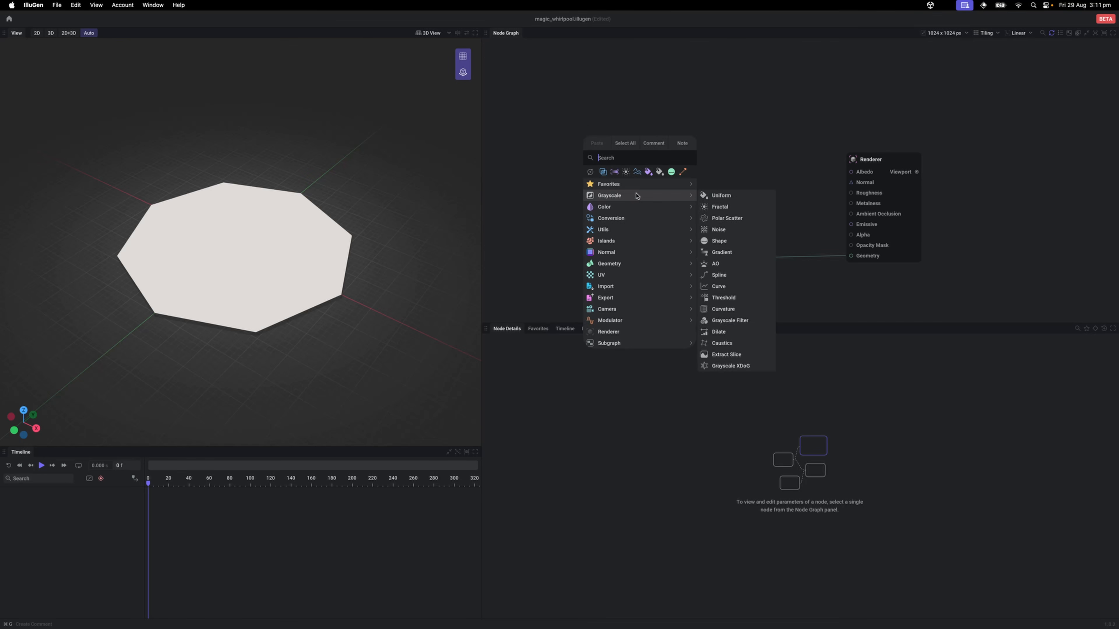
{"action": "left_click", "coordinate": [720, 207]}
{"action": "left_click_drag", "start_coordinate": [613, 218], "coordinate": [590, 175]}
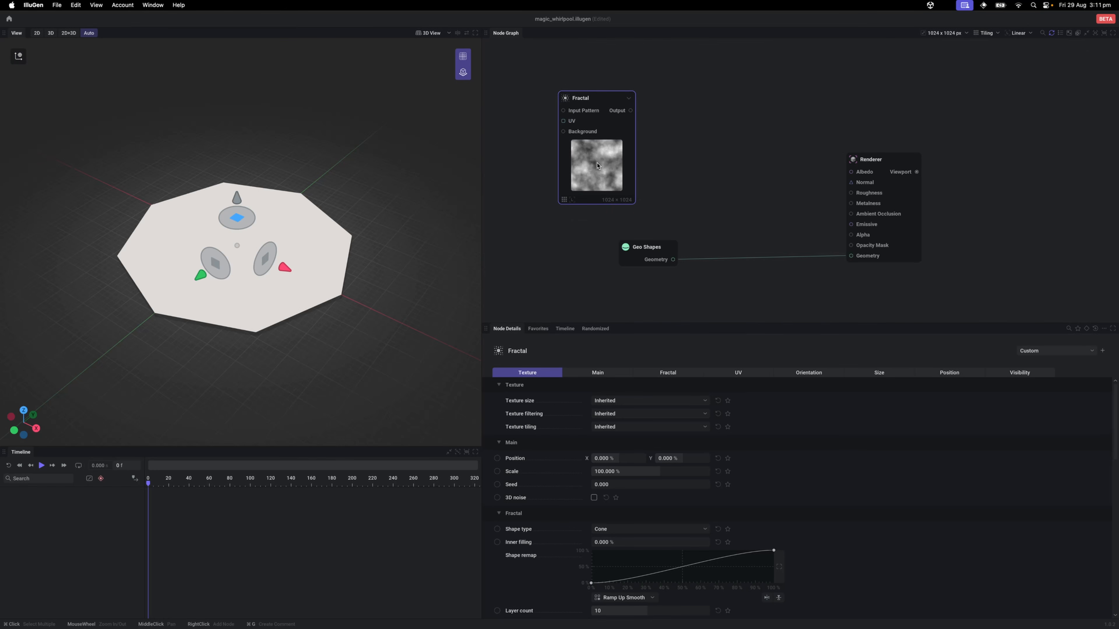
{"action": "left_click_drag", "start_coordinate": [583, 240], "coordinate": [606, 252]}
{"action": "scroll", "coordinate": [590, 248], "scroll_direction": "down", "scroll_amount": 1}
{"action": "scroll", "coordinate": [604, 252], "scroll_direction": "down", "scroll_amount": 1}
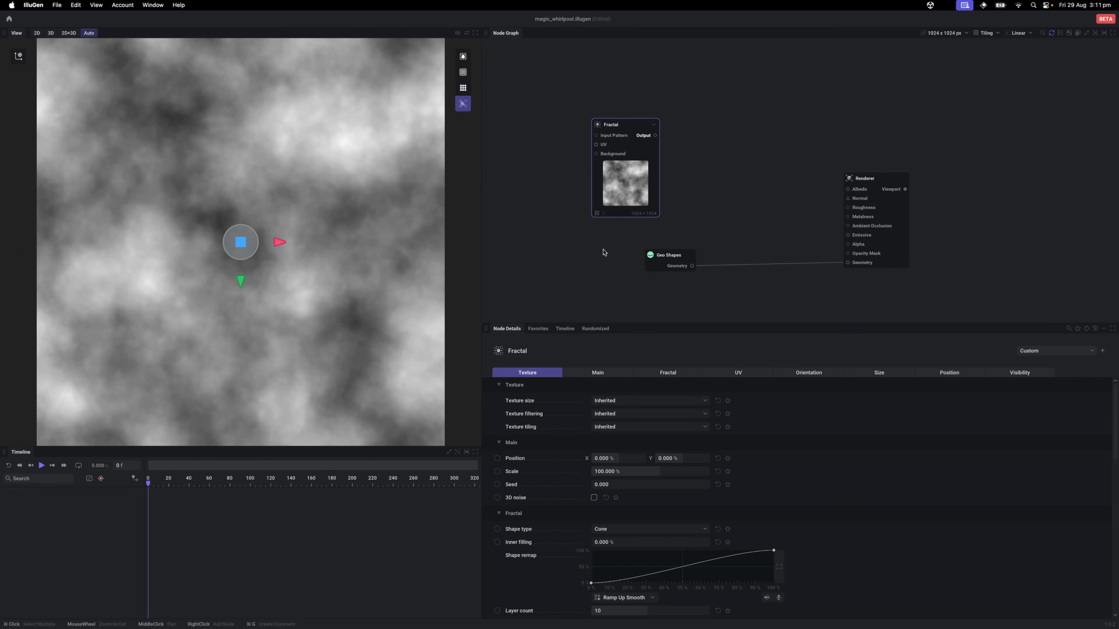
{"action": "left_click", "coordinate": [599, 246]}
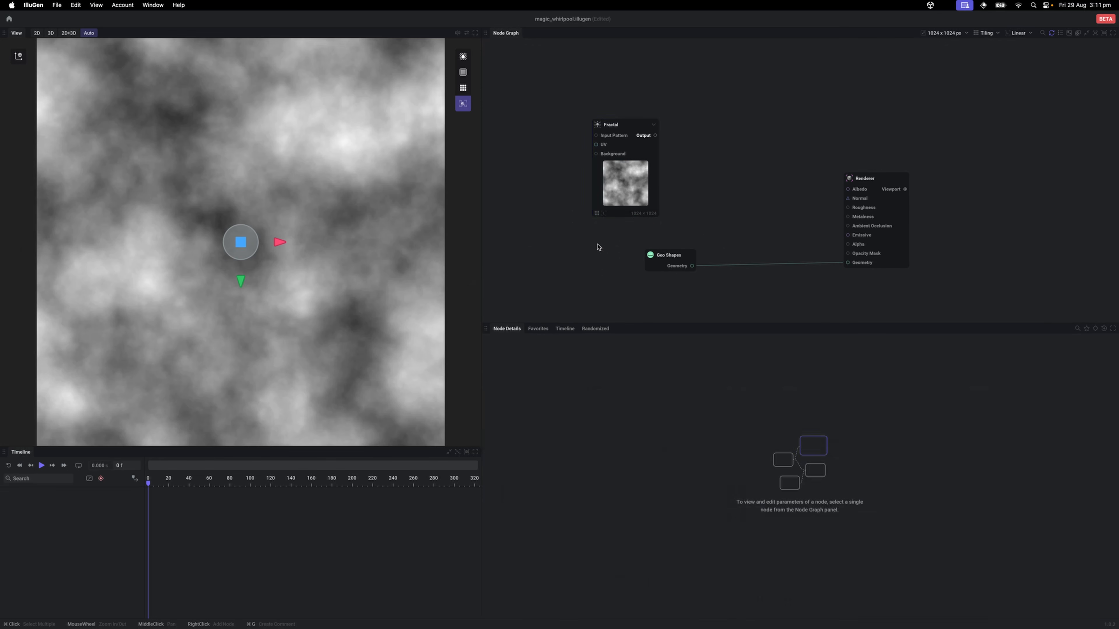
Step: Add a Color Ramp node fed by the Fractal node's output
{"action": "left_click_drag", "start_coordinate": [614, 226], "coordinate": [653, 243]}
{"action": "mouse_move", "coordinate": [661, 171]}
{"action": "left_mouse_down"}
{"action": "mouse_move", "coordinate": [577, 175]}
{"action": "mouse_move", "coordinate": [652, 156]}
{"action": "left_mouse_up"}
{"action": "mouse_move", "coordinate": [705, 200]}
{"action": "left_click", "coordinate": [792, 222]}
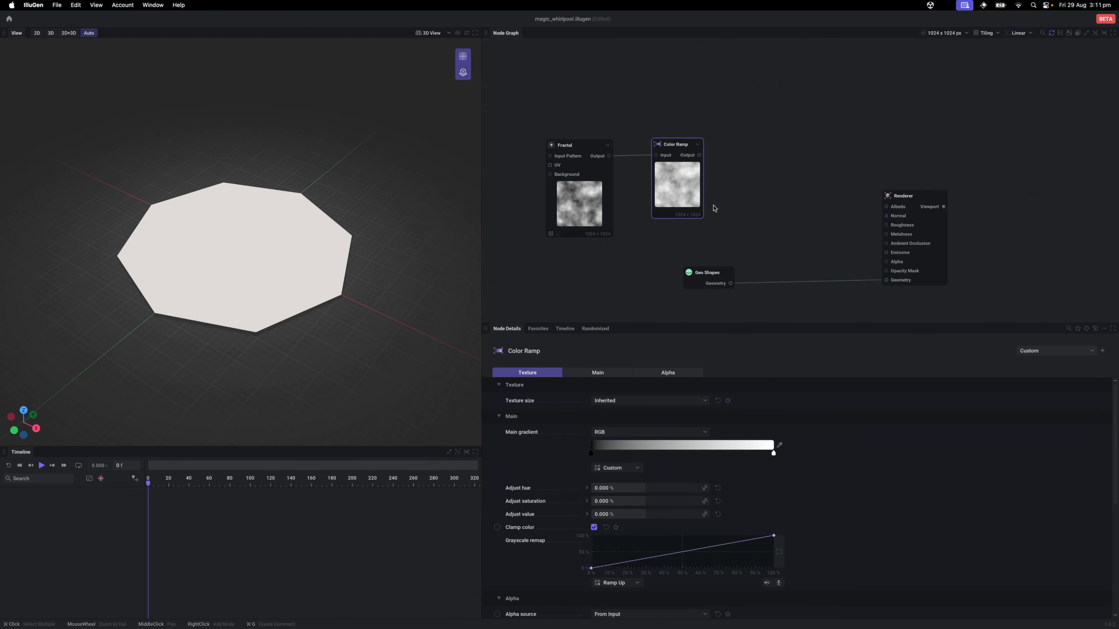
{"action": "left_click", "coordinate": [742, 209]}
Step: Preview the Fractal and Color Ramp textures, and connect the Color Ramp output to the Renderer's Albedo input
{"action": "double_click", "coordinate": [567, 194]}
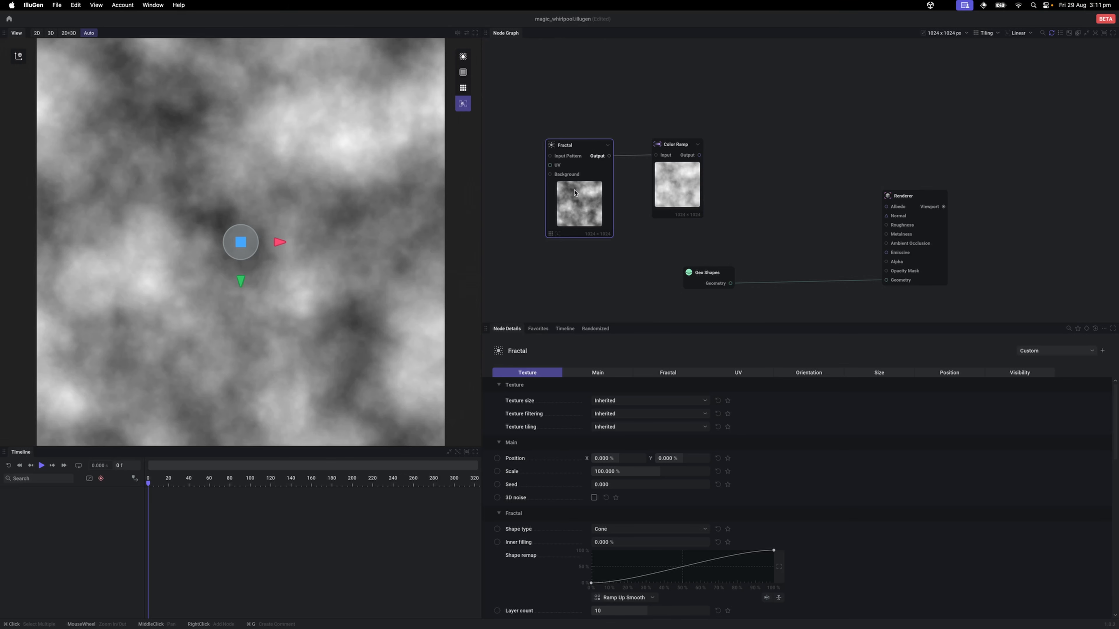
{"action": "double_click", "coordinate": [675, 185]}
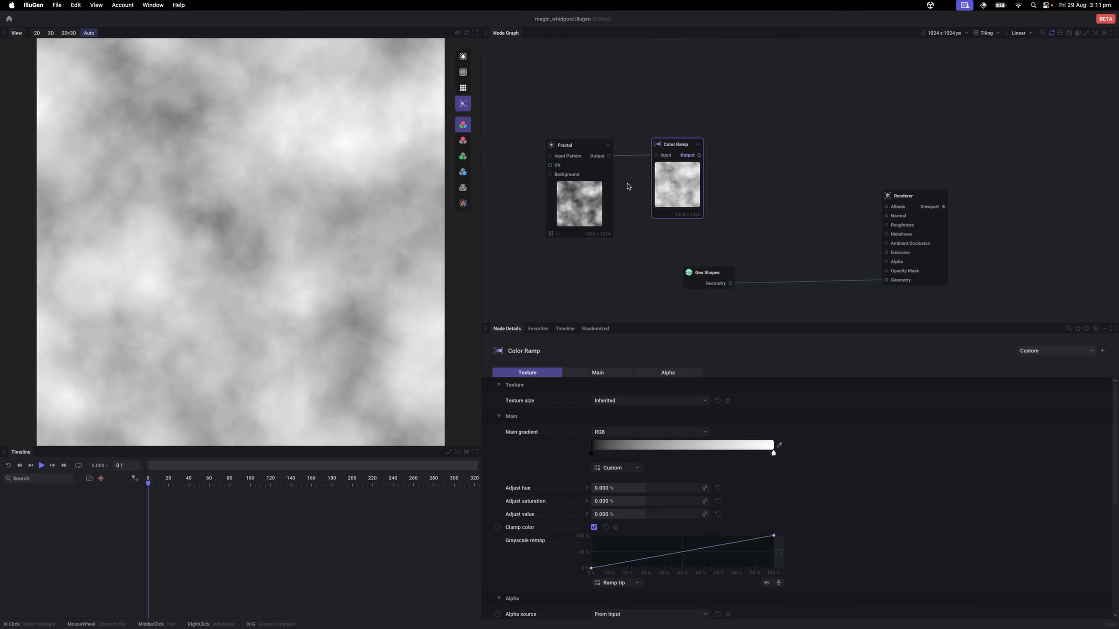
{"action": "left_click_drag", "start_coordinate": [704, 159], "coordinate": [886, 206]}
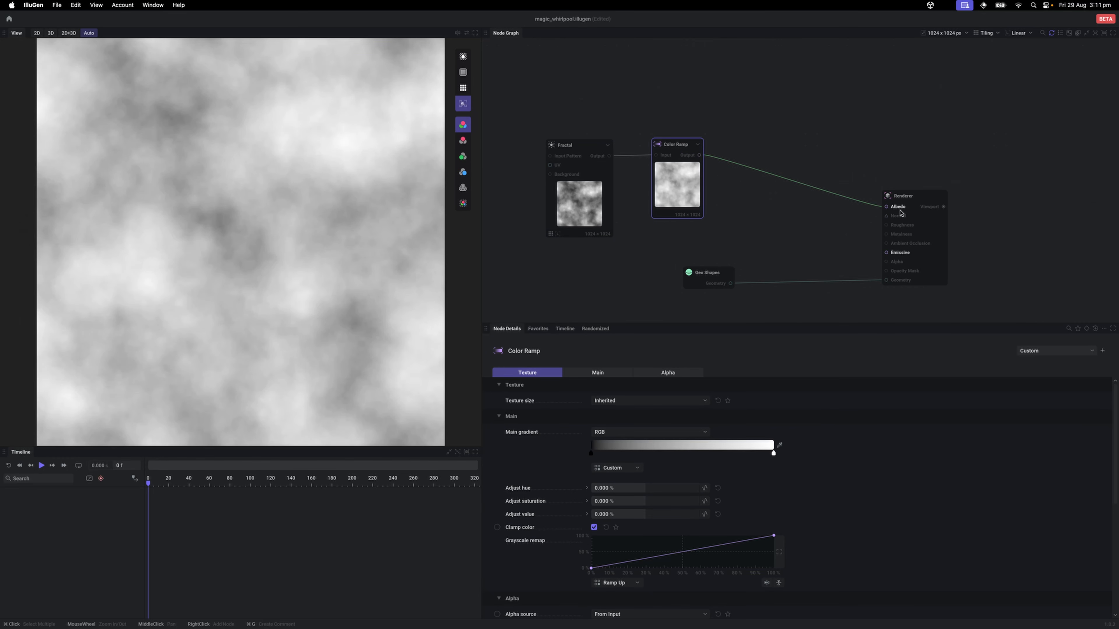
{"action": "left_click", "coordinate": [830, 223]}
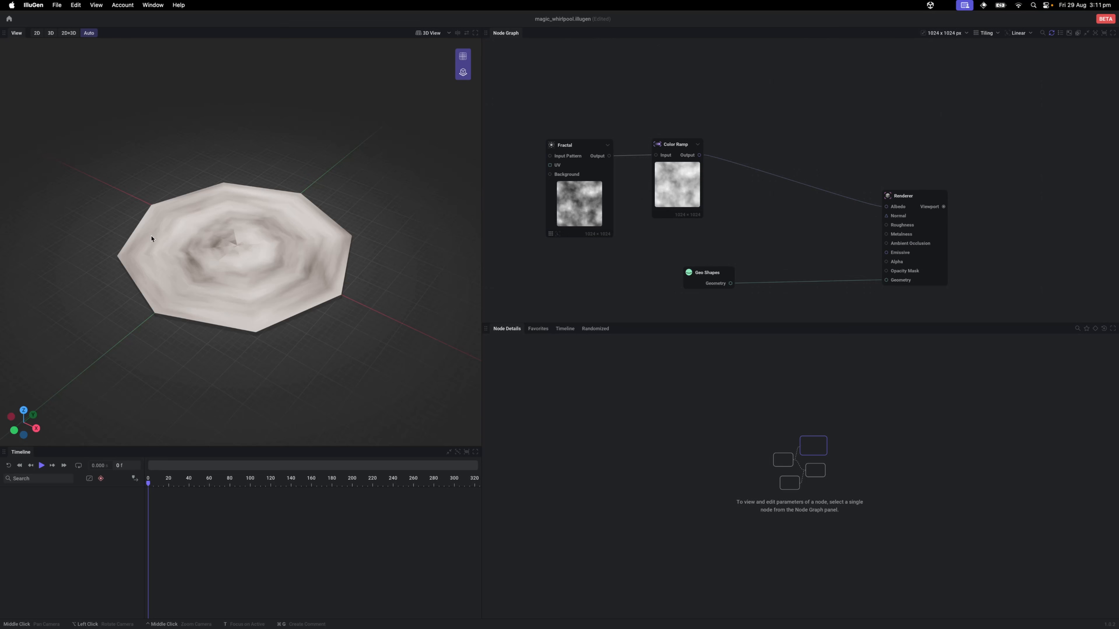
Step: Move the Geo Shapes node below the Fractal node and preview its disk with the UV checker display
{"action": "scroll", "coordinate": [243, 240], "scroll_direction": "up", "scroll_amount": 10}
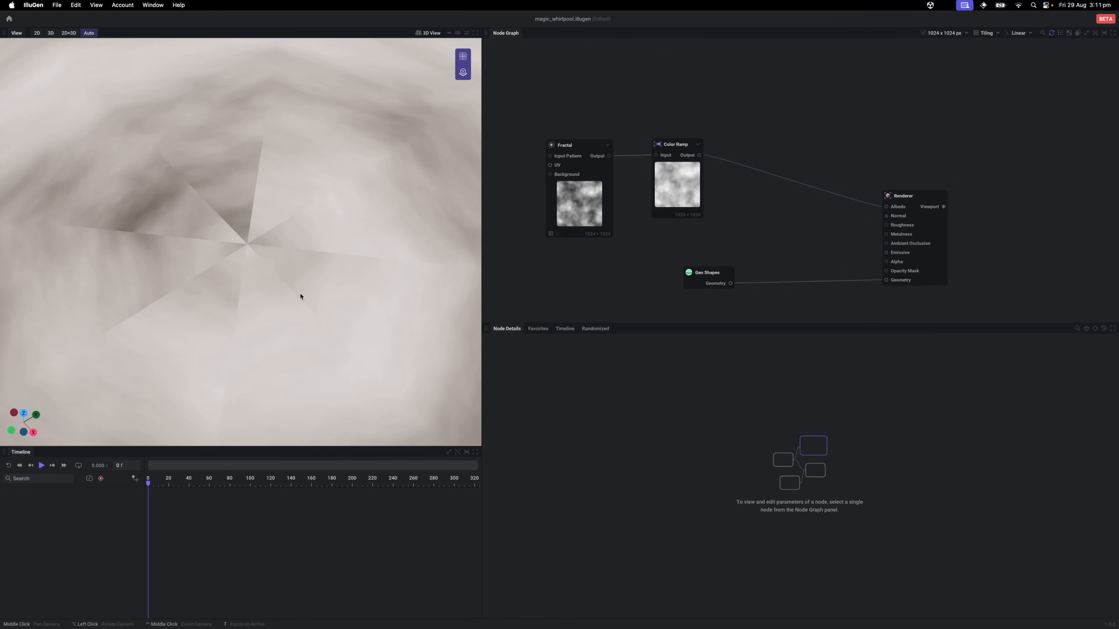
{"action": "scroll", "coordinate": [335, 196], "scroll_direction": "down", "scroll_amount": 8}
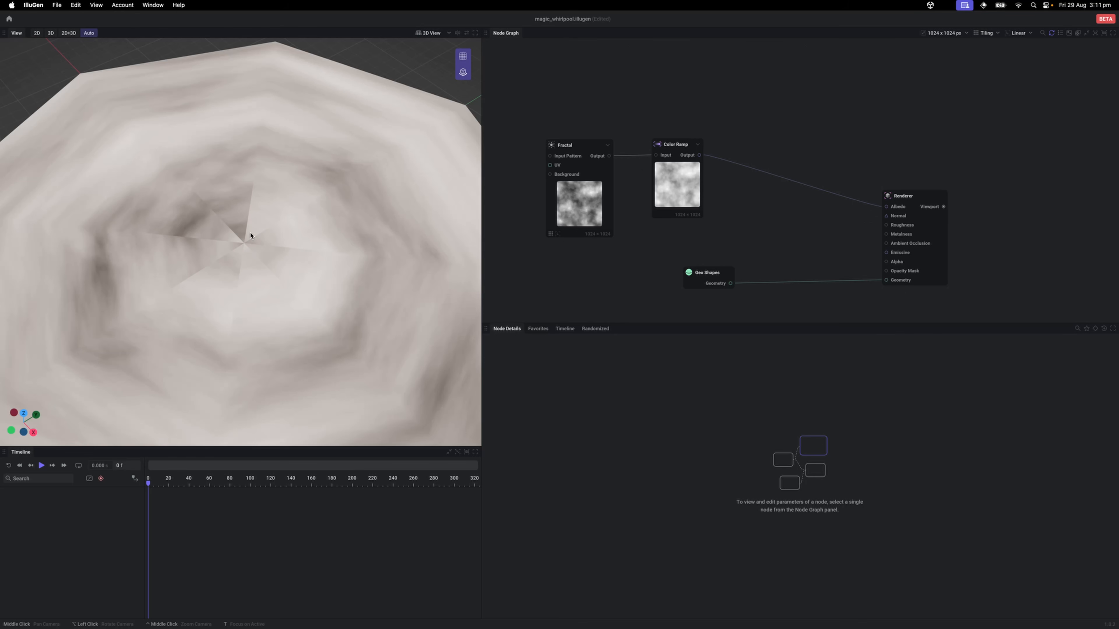
{"action": "left_click_drag", "start_coordinate": [713, 271], "coordinate": [606, 276]}
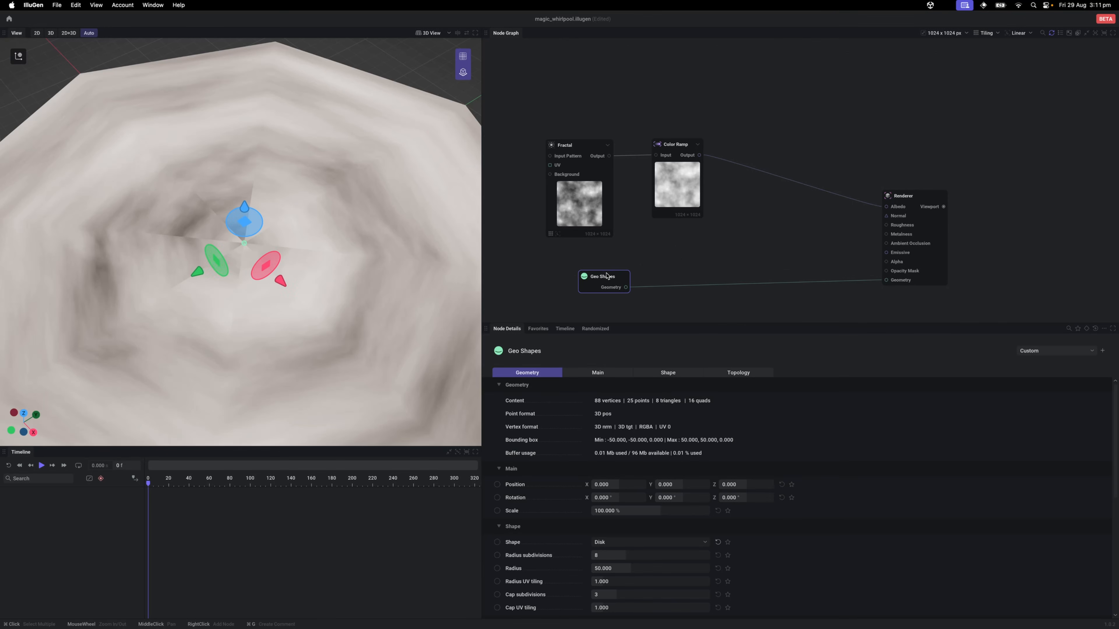
{"action": "double_click", "coordinate": [604, 277]}
{"action": "scroll", "coordinate": [352, 280], "scroll_direction": "down", "scroll_amount": 4}
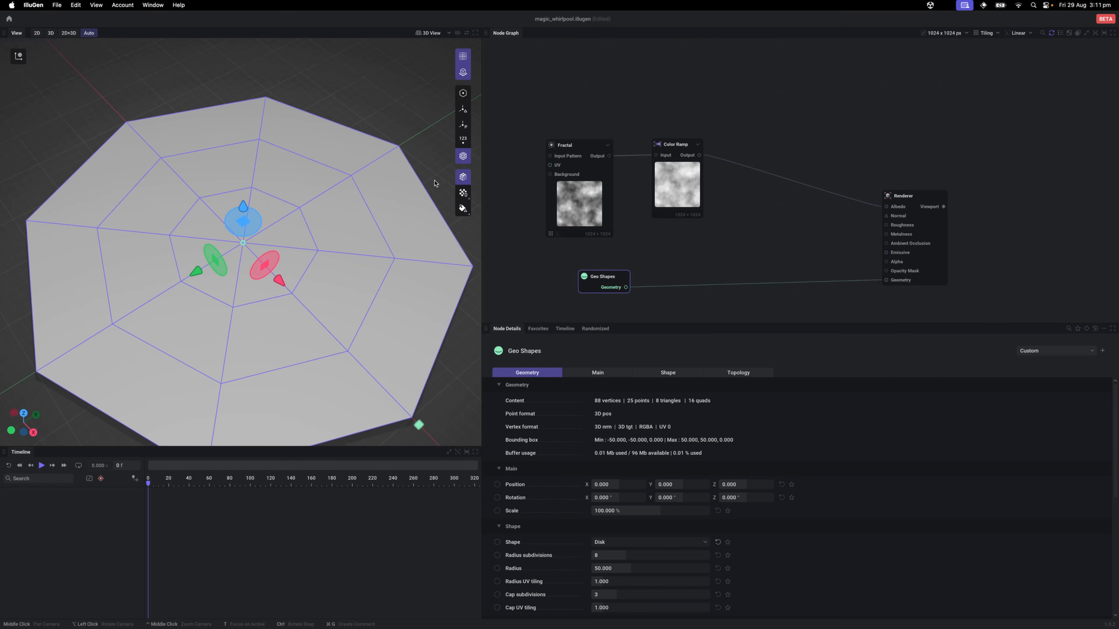
{"action": "left_click", "coordinate": [464, 192]}
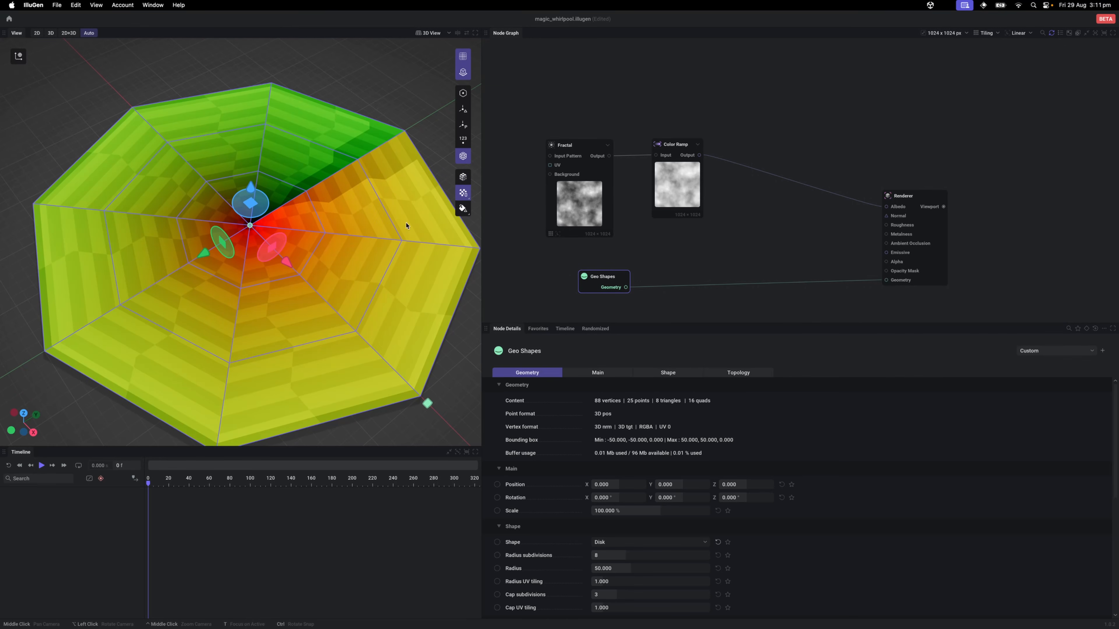
Step: Examine the disk's UV checker layout from above, around the seam and the center
{"action": "mouse_move", "coordinate": [315, 263]}
{"action": "left_mouse_down"}
{"action": "mouse_move", "coordinate": [328, 267]}
{"action": "mouse_move", "coordinate": [319, 263]}
{"action": "left_mouse_up"}
{"action": "scroll", "coordinate": [235, 202], "scroll_direction": "down", "scroll_amount": 4}
{"action": "left_click_drag", "start_coordinate": [248, 154], "coordinate": [229, 205]}
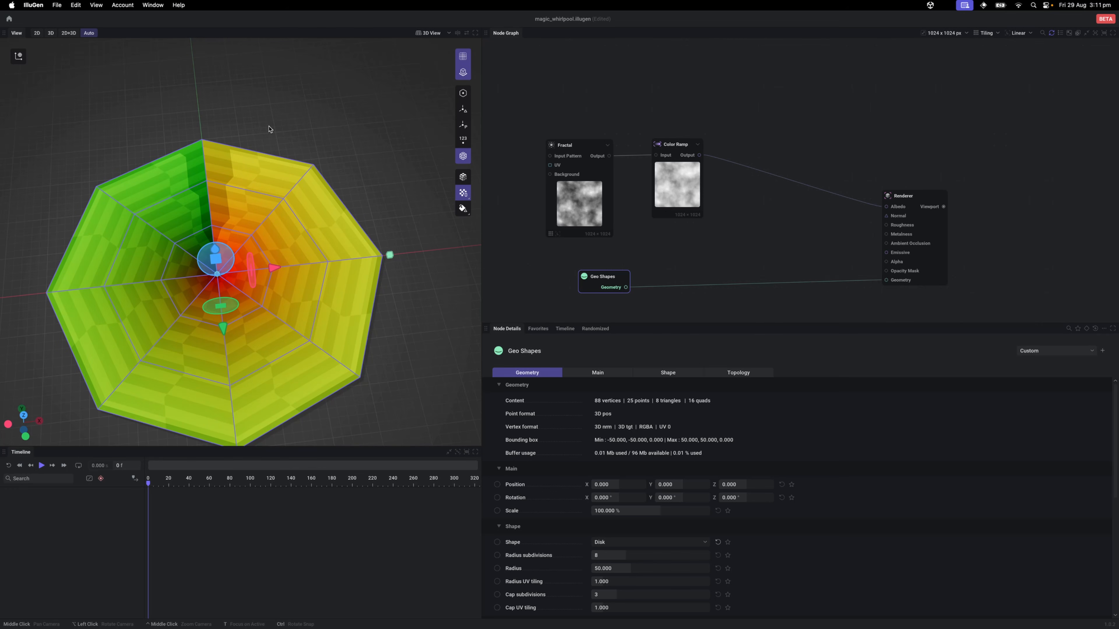
{"action": "scroll", "coordinate": [223, 116], "scroll_direction": "up", "scroll_amount": 5}
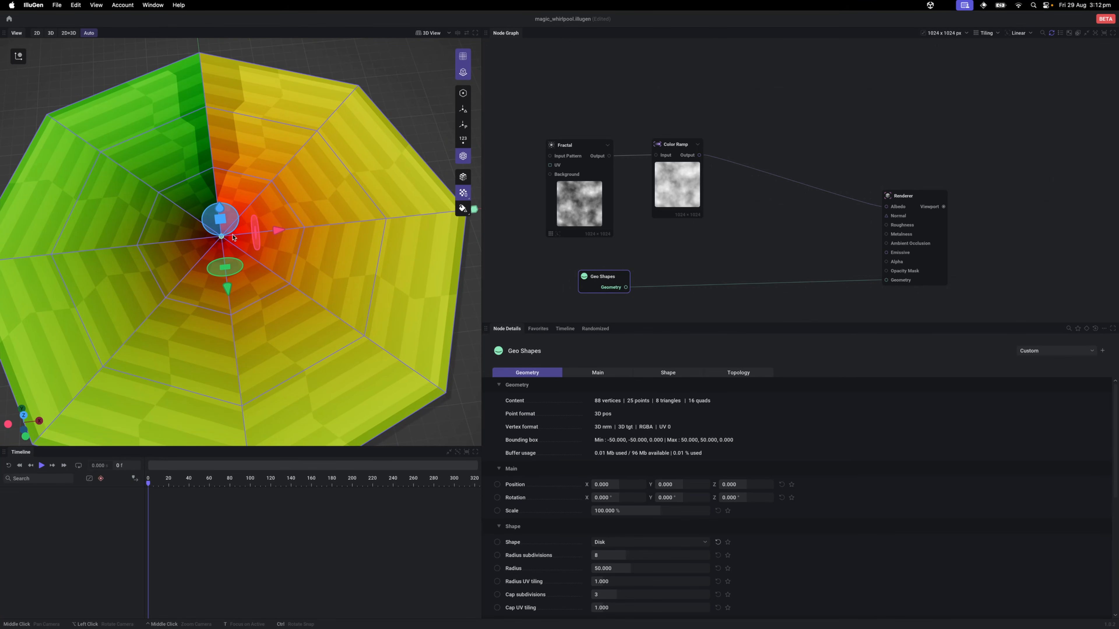
{"action": "left_click_drag", "start_coordinate": [221, 223], "coordinate": [234, 215]}
{"action": "scroll", "coordinate": [234, 215], "scroll_direction": "down", "scroll_amount": 2}
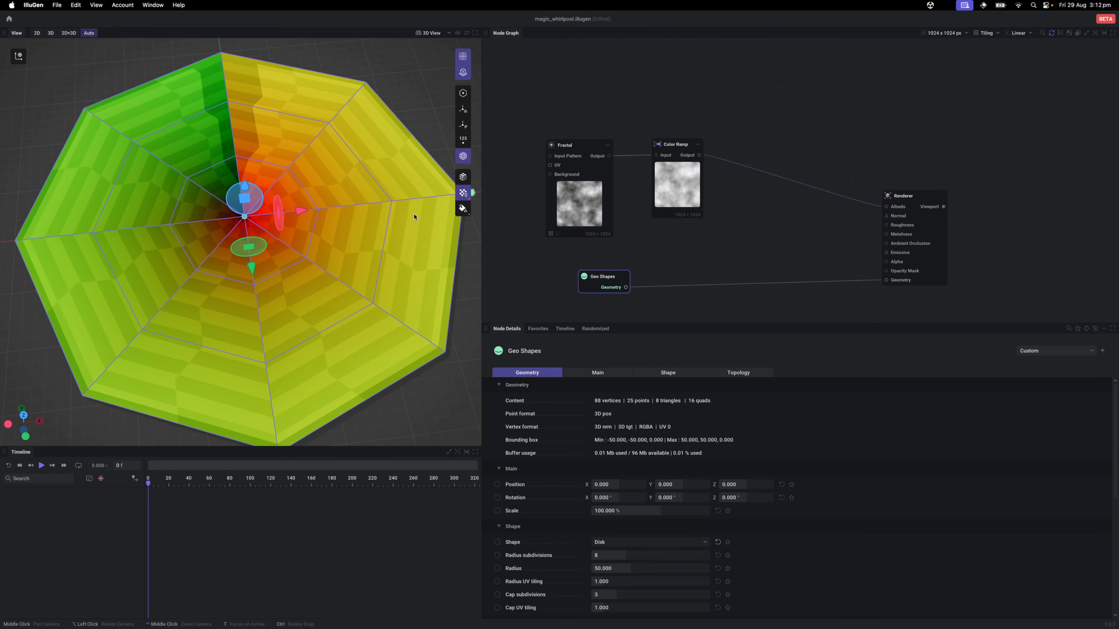
Step: Return to the rendered disk and examine how the fractal texture maps around its center
{"action": "left_click_drag", "start_coordinate": [540, 244], "coordinate": [544, 243]}
{"action": "left_click", "coordinate": [547, 244]}
{"action": "scroll", "coordinate": [254, 235], "scroll_direction": "up", "scroll_amount": 8}
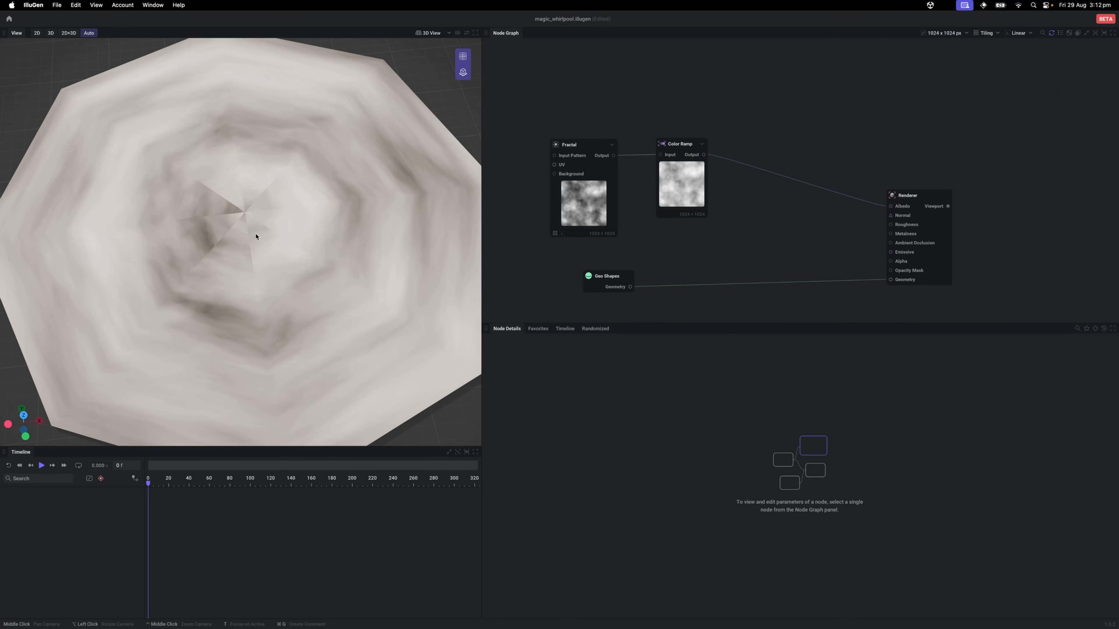
{"action": "scroll", "coordinate": [190, 254], "scroll_direction": "down", "scroll_amount": 6}
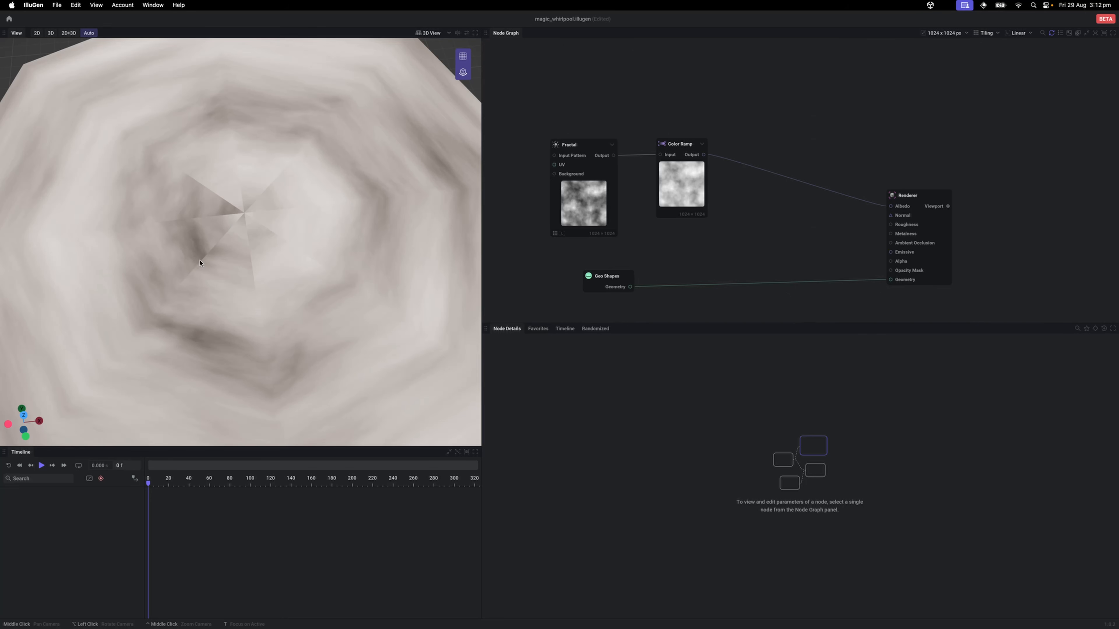
{"action": "scroll", "coordinate": [233, 162], "scroll_direction": "down", "scroll_amount": 2}
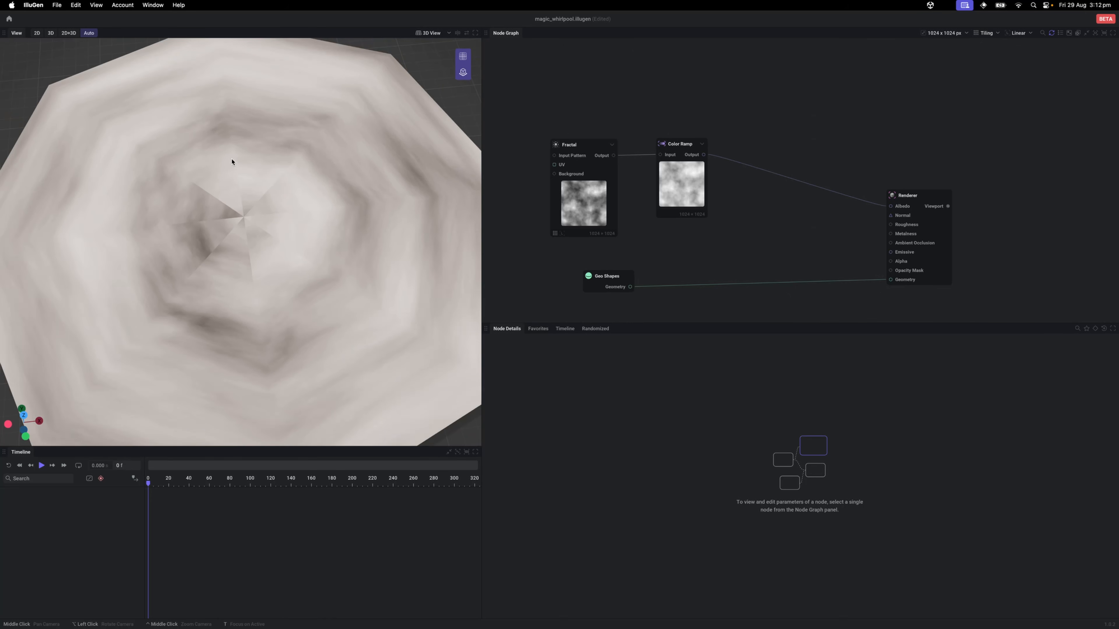
{"action": "scroll", "coordinate": [246, 221], "scroll_direction": "down", "scroll_amount": 2}
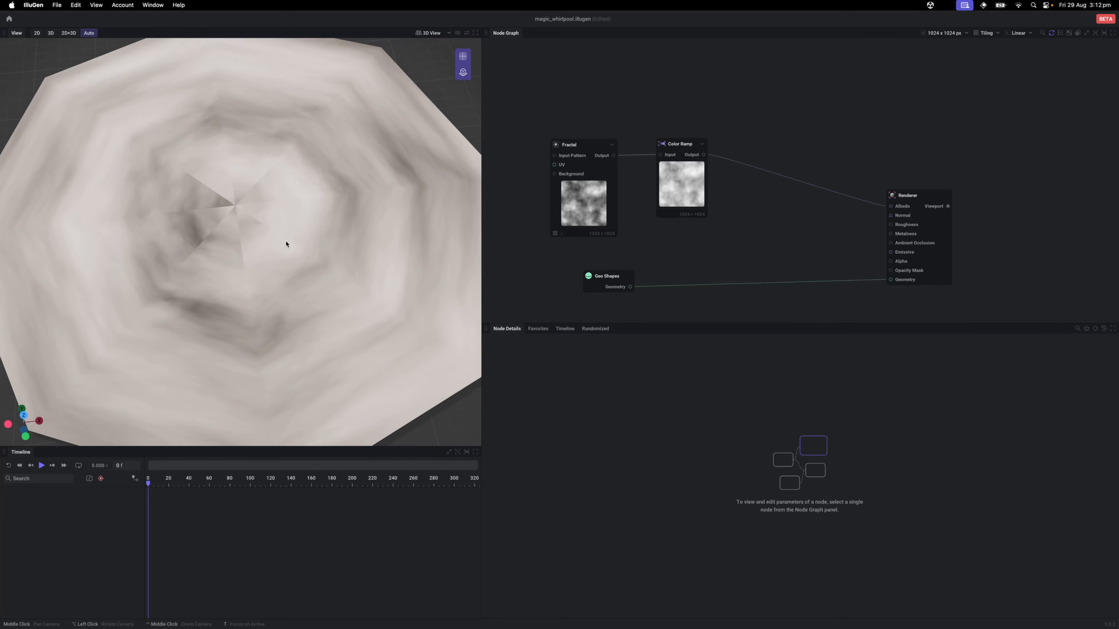
Step: Set the Geo Shapes disk's radius subdivisions and cap subdivisions both to 200
{"action": "left_click", "coordinate": [570, 276]}
{"action": "left_click_drag", "start_coordinate": [260, 284], "coordinate": [326, 273]}
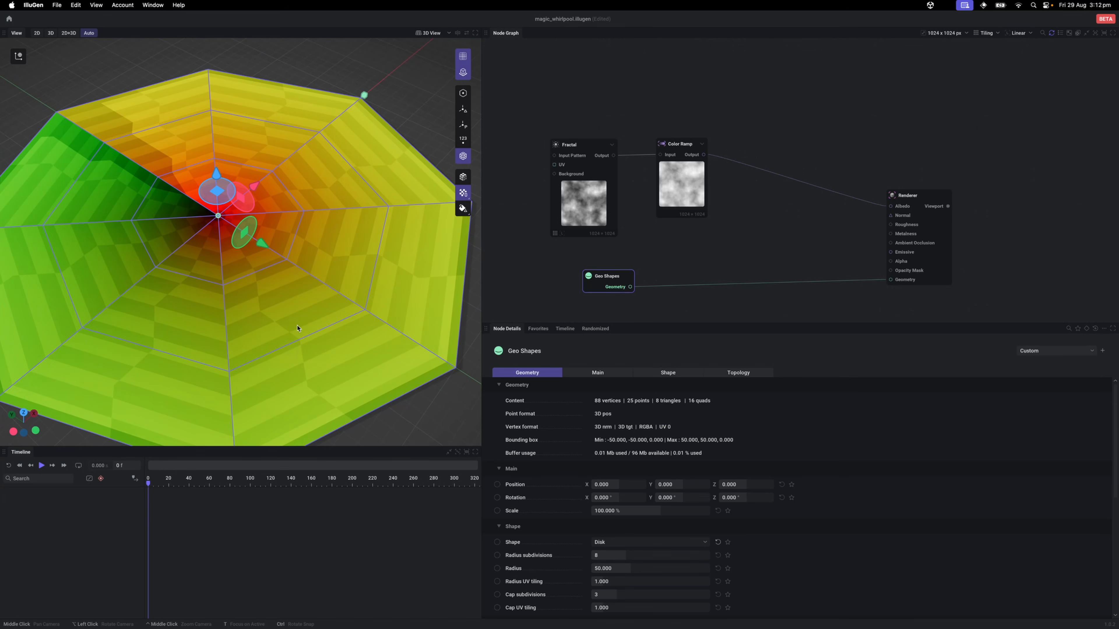
{"action": "scroll", "coordinate": [292, 321], "scroll_direction": "up", "scroll_amount": 4}
{"action": "scroll", "coordinate": [235, 290], "scroll_direction": "down", "scroll_amount": 2}
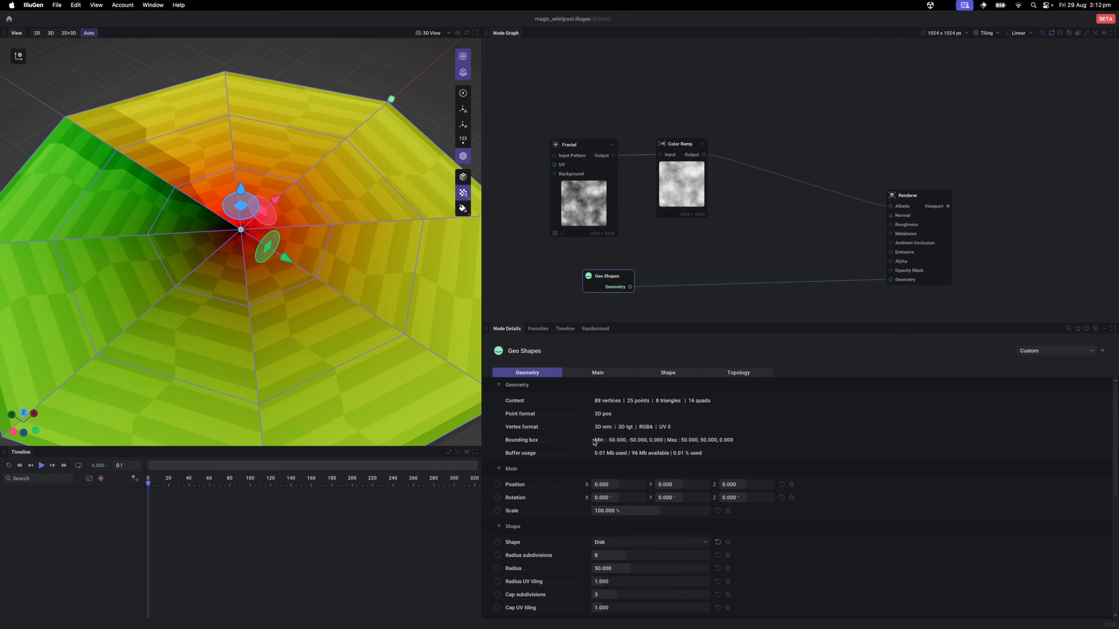
{"action": "scroll", "coordinate": [591, 504], "scroll_direction": "down", "scroll_amount": 3}
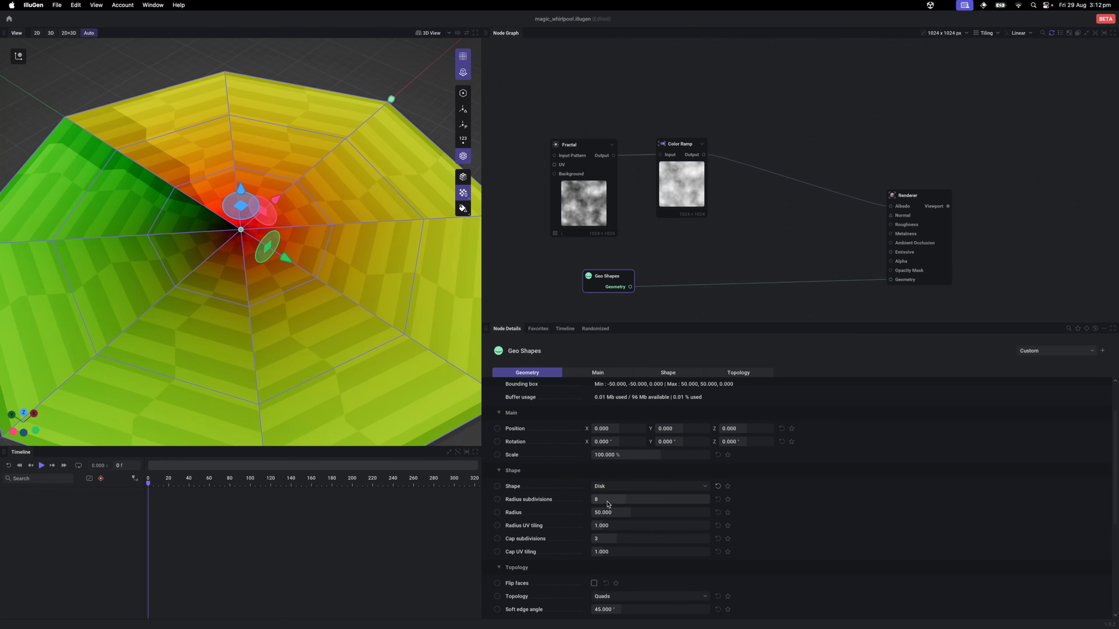
{"action": "left_click_drag", "start_coordinate": [615, 505], "coordinate": [578, 496]}
{"action": "left_click_drag", "start_coordinate": [325, 355], "coordinate": [329, 336]}
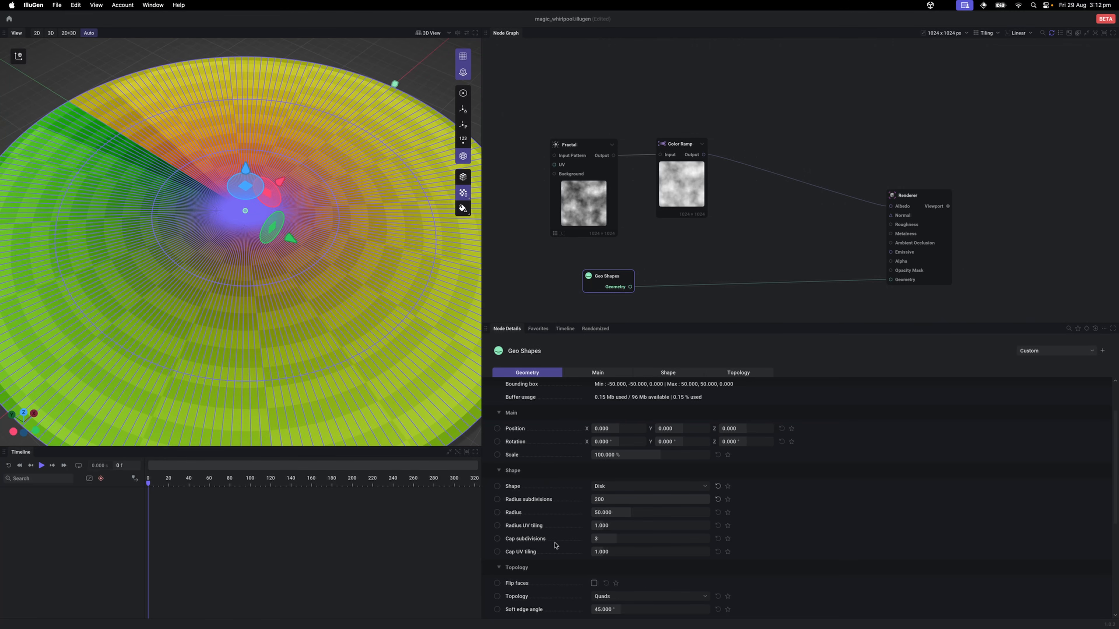
{"action": "left_click_drag", "start_coordinate": [608, 543], "coordinate": [630, 543]}
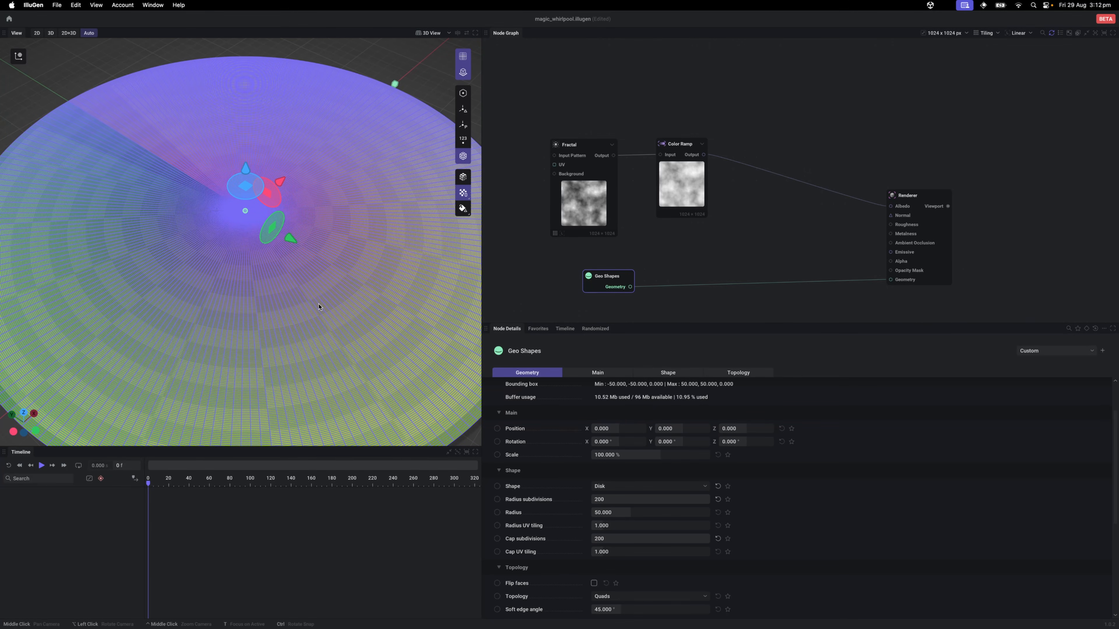
Step: Examine the subdivided disk's wireframe and UV checker, and inspect the rendered fractal texture around its center
{"action": "left_click_drag", "start_coordinate": [169, 299], "coordinate": [159, 307]}
{"action": "scroll", "coordinate": [273, 193], "scroll_direction": "up", "scroll_amount": 1}
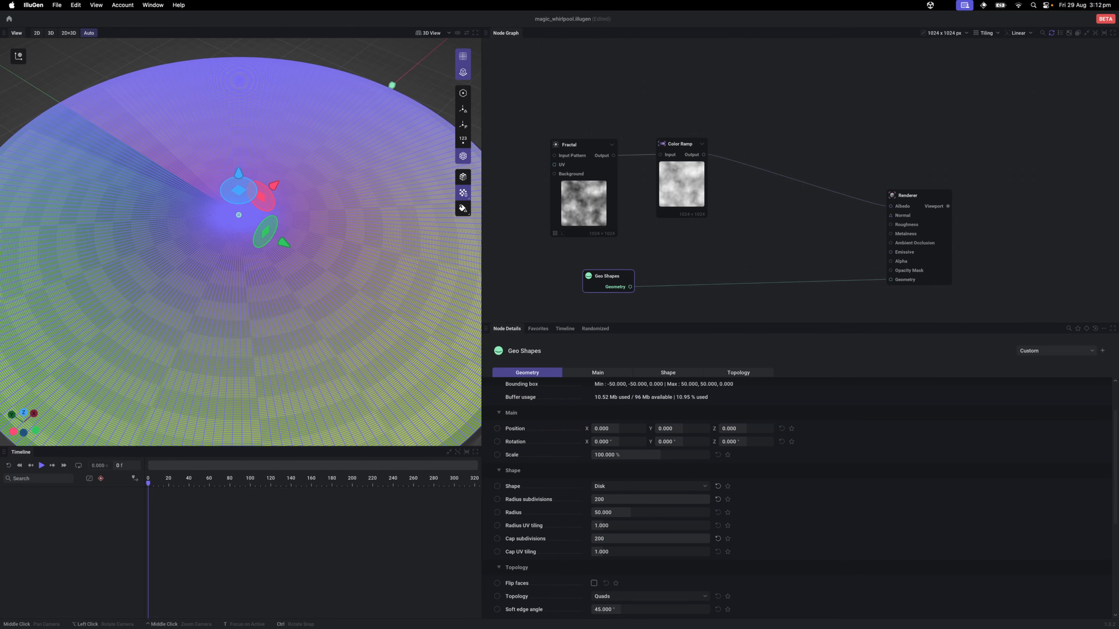
{"action": "scroll", "coordinate": [272, 194], "scroll_direction": "down", "scroll_amount": 2}
{"action": "left_click_drag", "start_coordinate": [309, 274], "coordinate": [316, 266]}
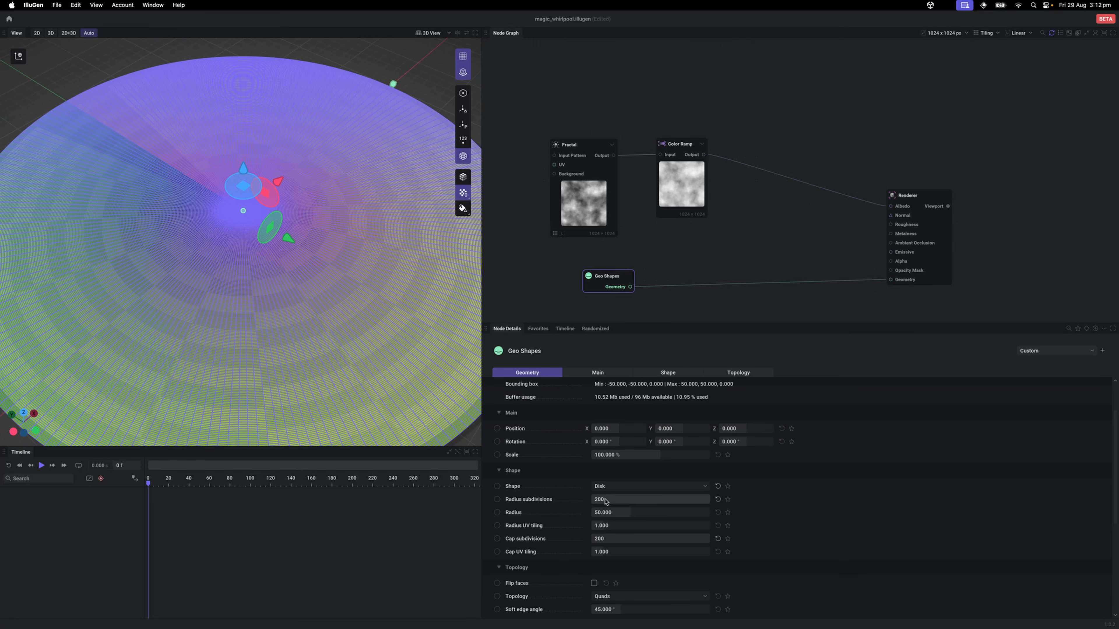
{"action": "scroll", "coordinate": [327, 353], "scroll_direction": "down", "scroll_amount": 4}
{"action": "scroll", "coordinate": [327, 353], "scroll_direction": "up", "scroll_amount": 10}
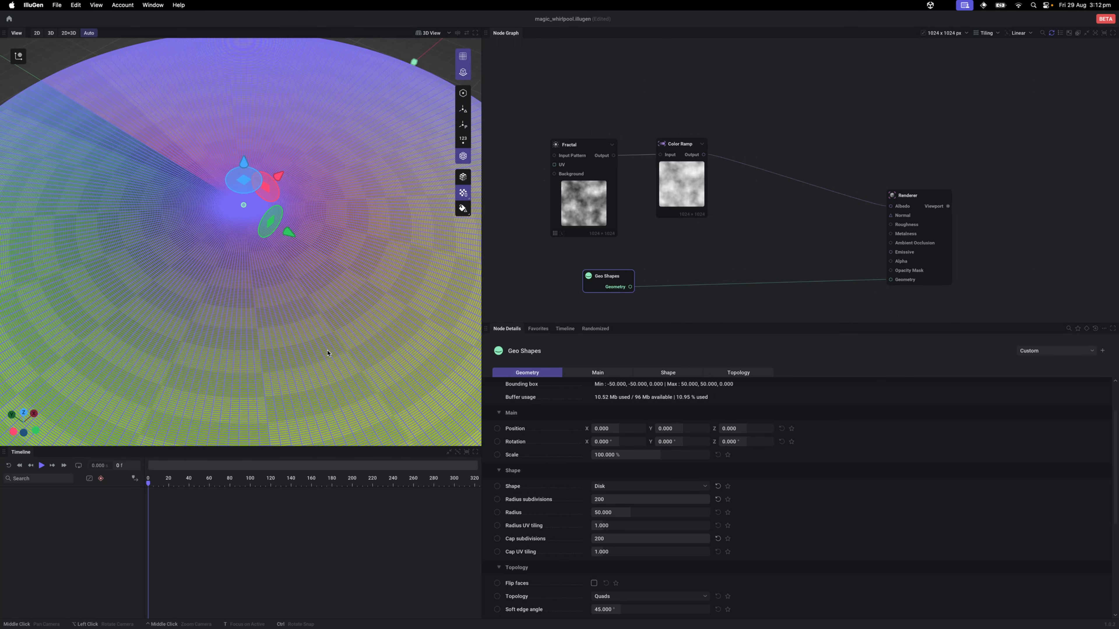
{"action": "scroll", "coordinate": [324, 354], "scroll_direction": "down", "scroll_amount": 3}
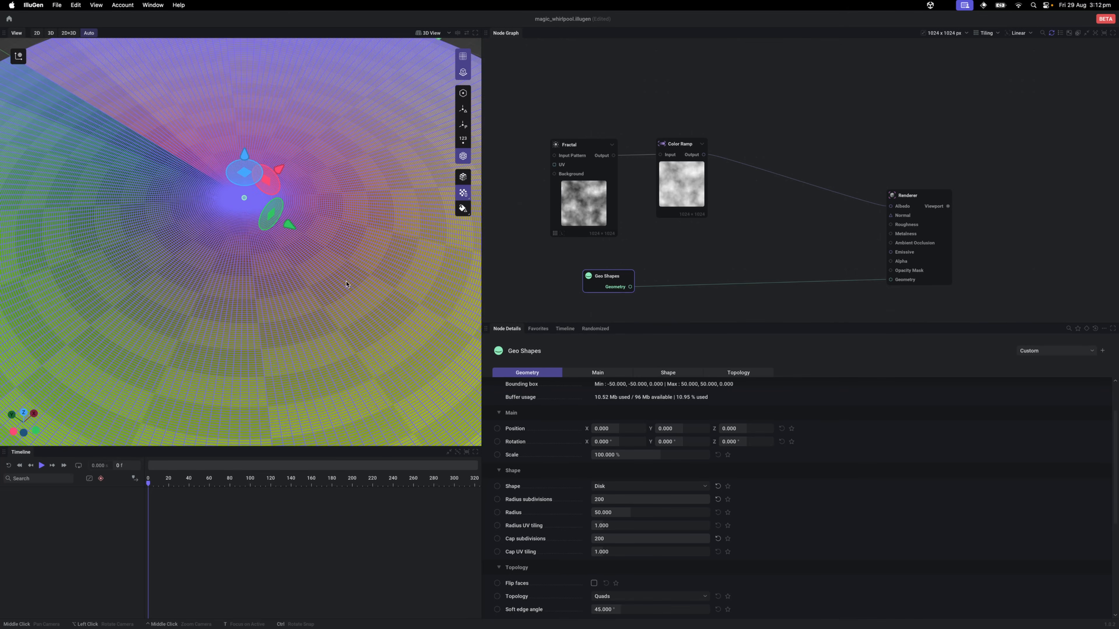
{"action": "left_click", "coordinate": [532, 279]}
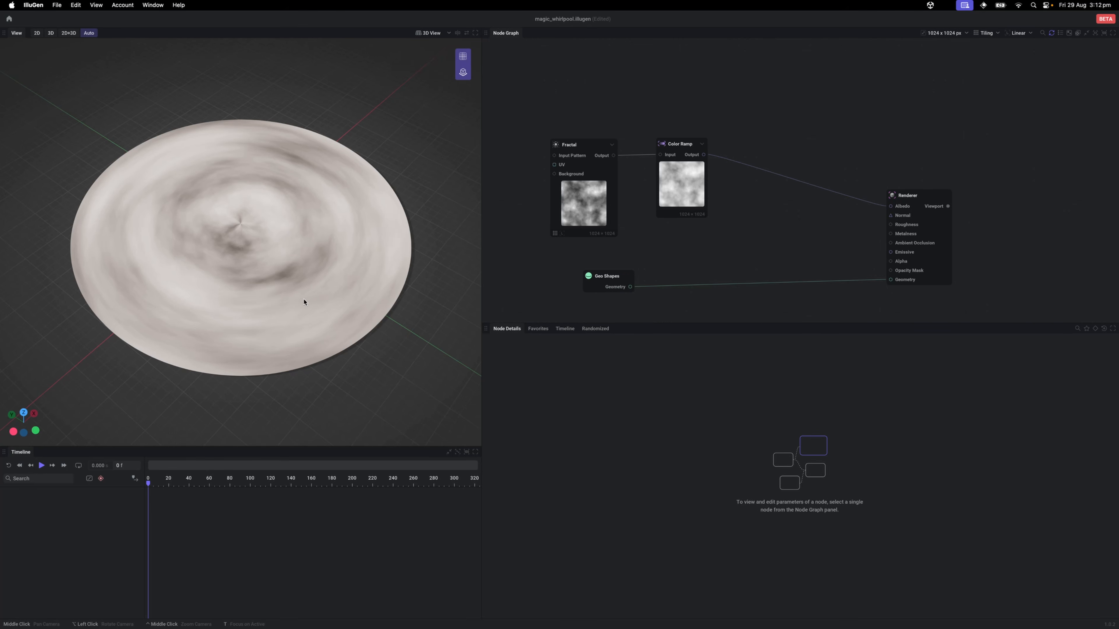
{"action": "scroll", "coordinate": [238, 225], "scroll_direction": "up", "scroll_amount": 3}
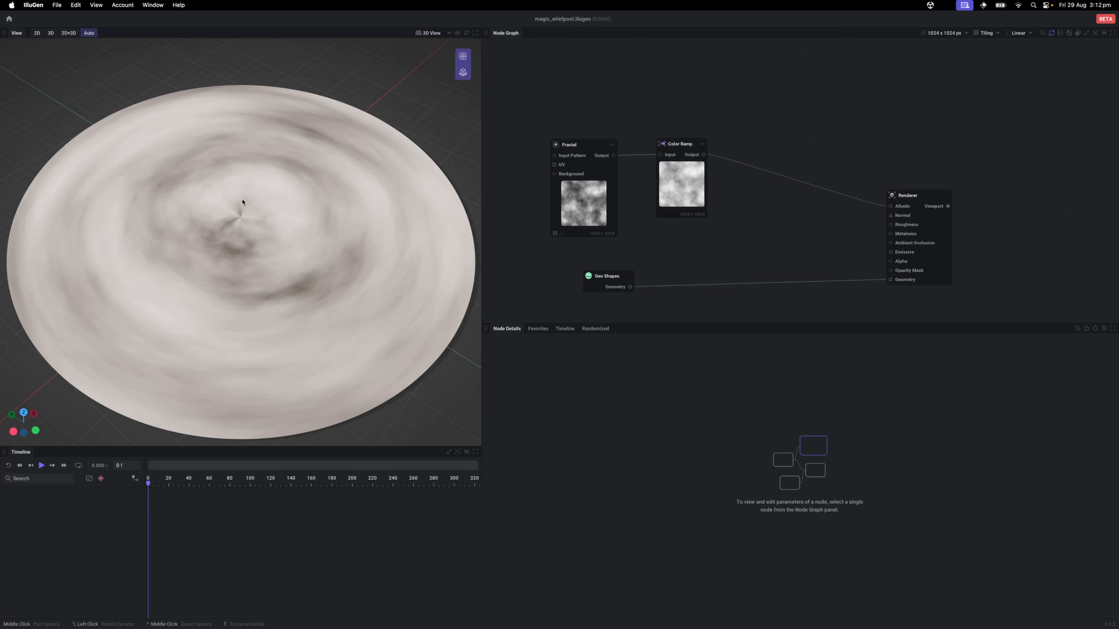
Step: Add a Geo UV node fed by the Geo Shapes geometry output and place it below the existing connection line
{"action": "left_click_drag", "start_coordinate": [579, 241], "coordinate": [548, 238]}
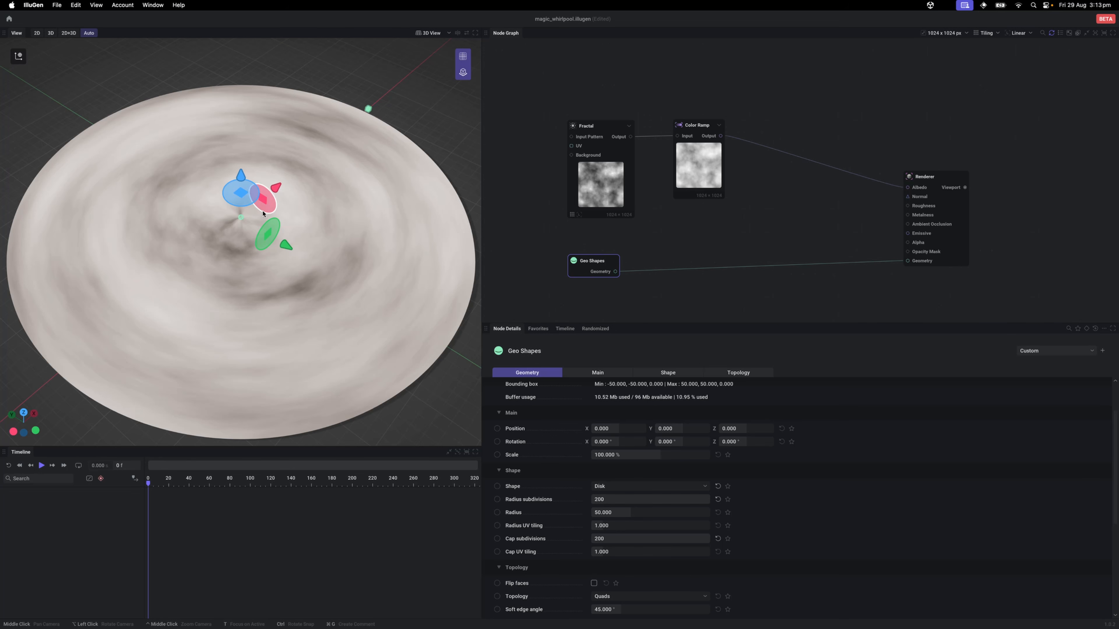
{"action": "left_click_drag", "start_coordinate": [614, 271], "coordinate": [712, 256]}
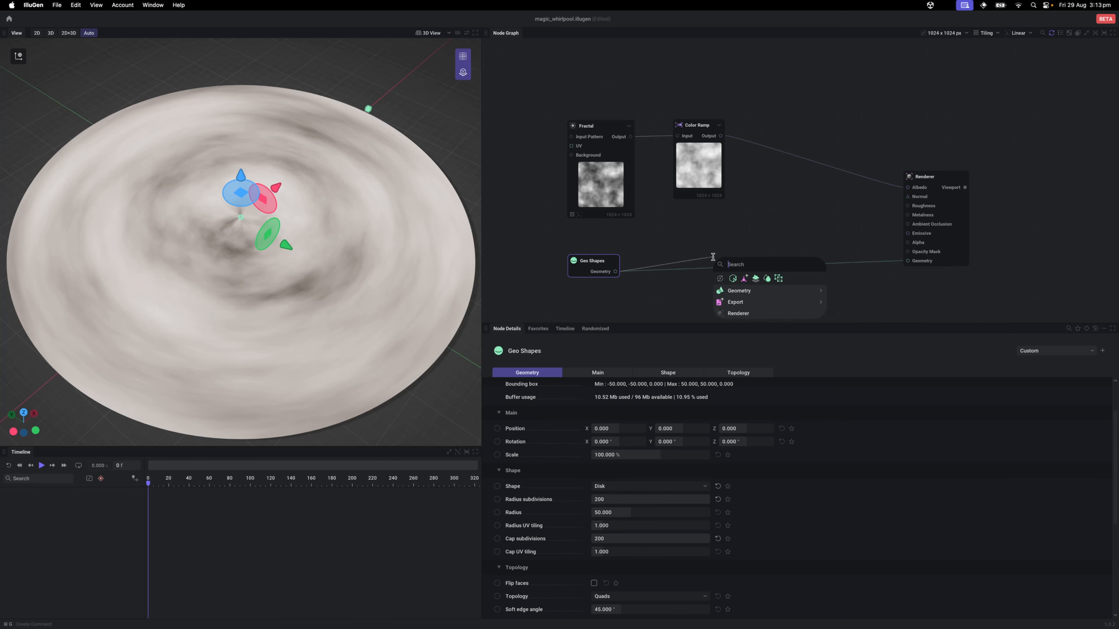
{"action": "type", "text": "uv"}
{"action": "key", "text": "Return"}
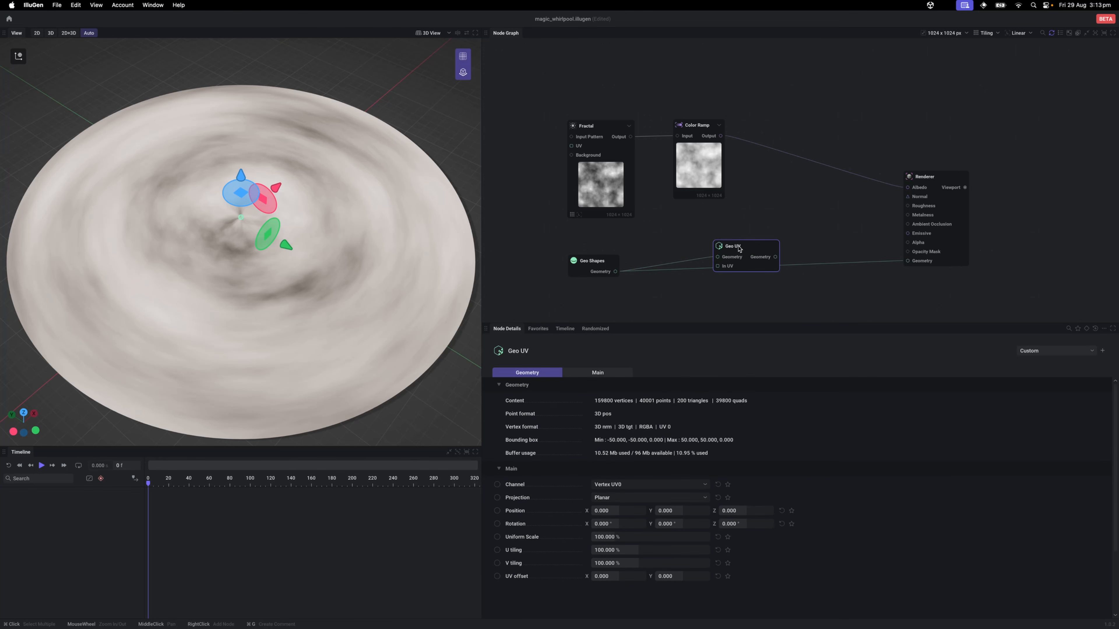
{"action": "left_click_drag", "start_coordinate": [722, 244], "coordinate": [716, 283]}
Step: Preview the Geo UV node's checker mapping on the disk and hide the wireframe overlay
{"action": "double_click", "coordinate": [716, 283]}
{"action": "left_click_drag", "start_coordinate": [335, 282], "coordinate": [307, 276]}
{"action": "left_click", "coordinate": [534, 289]}
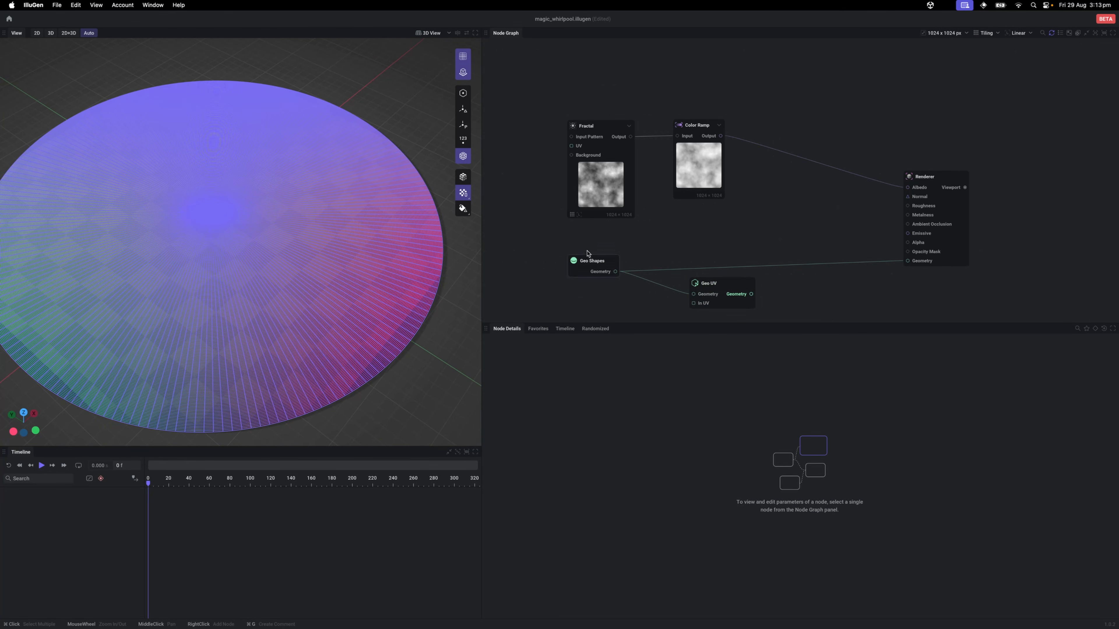
{"action": "left_click", "coordinate": [462, 156]}
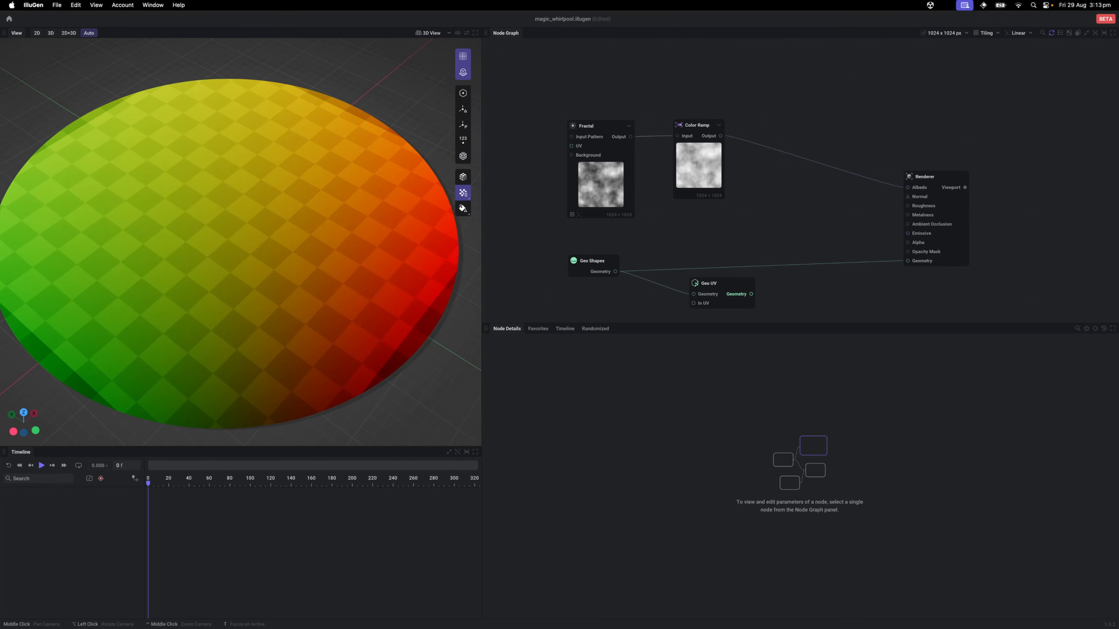
Step: Set the Geo UV node's projection to Keep Current and compare its mapping with the original Geo Shapes disk
{"action": "left_click", "coordinate": [705, 284]}
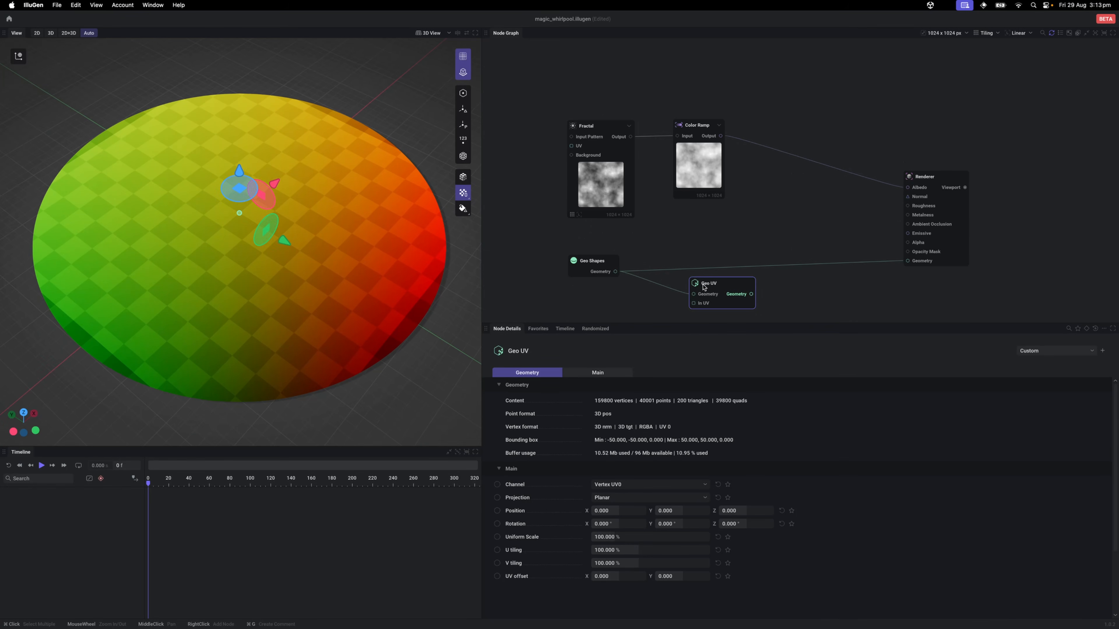
{"action": "left_click", "coordinate": [590, 225]}
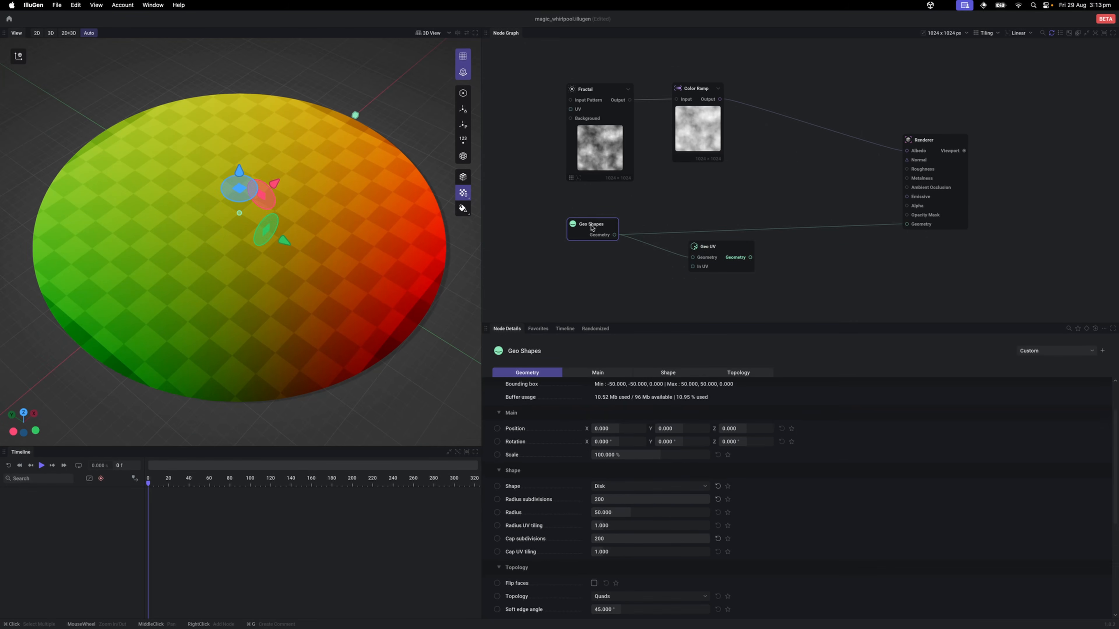
{"action": "left_click", "coordinate": [718, 258]}
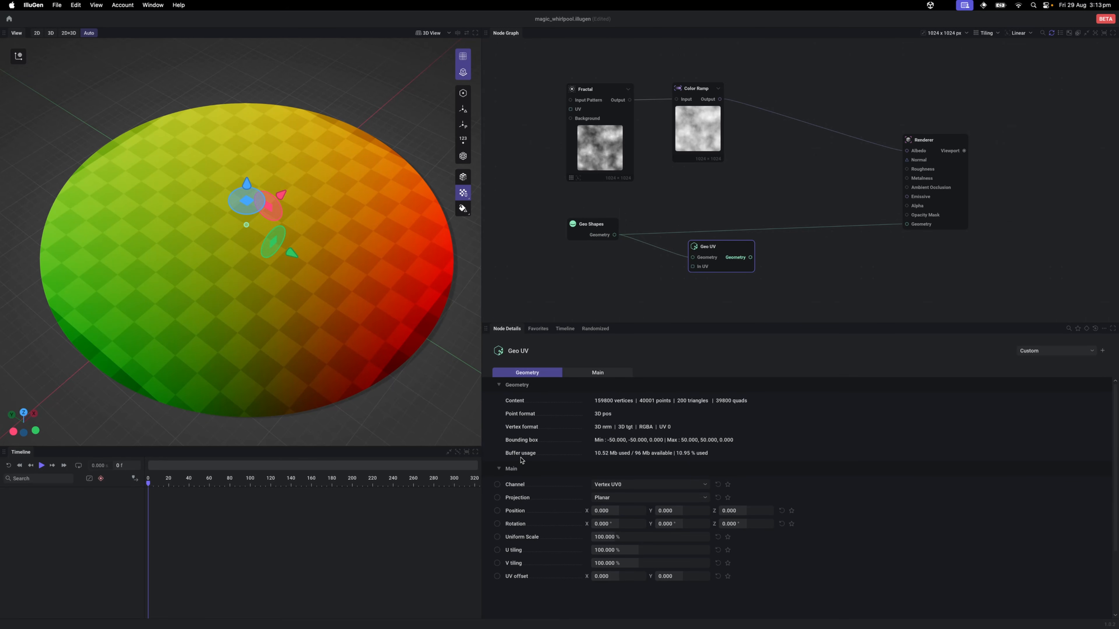
{"action": "left_click", "coordinate": [636, 497]}
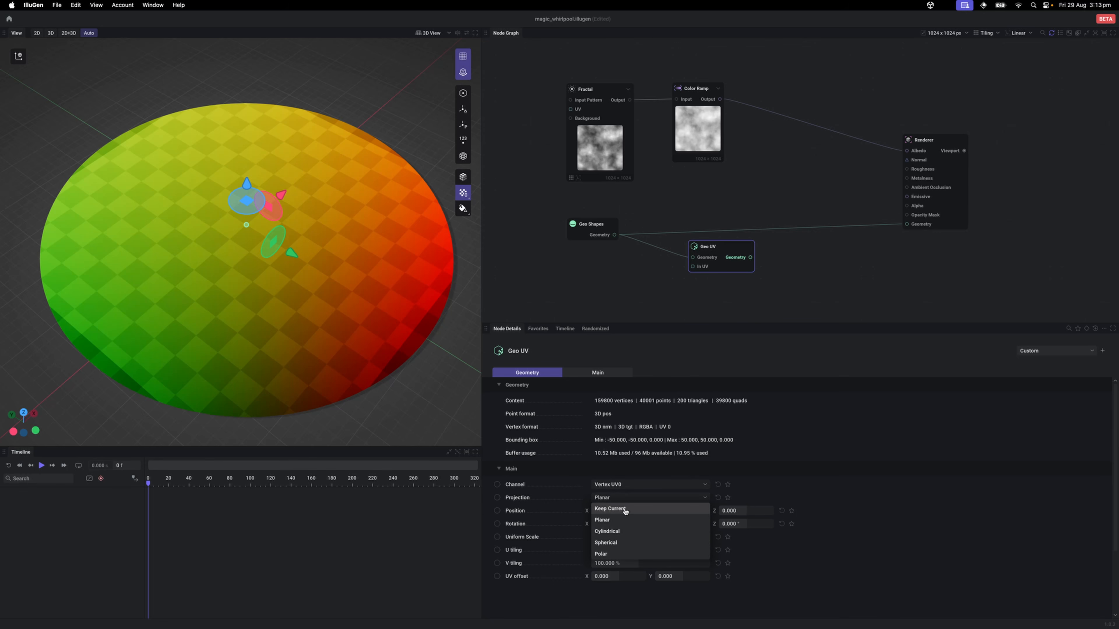
{"action": "left_click", "coordinate": [626, 510]}
{"action": "left_click", "coordinate": [590, 226]}
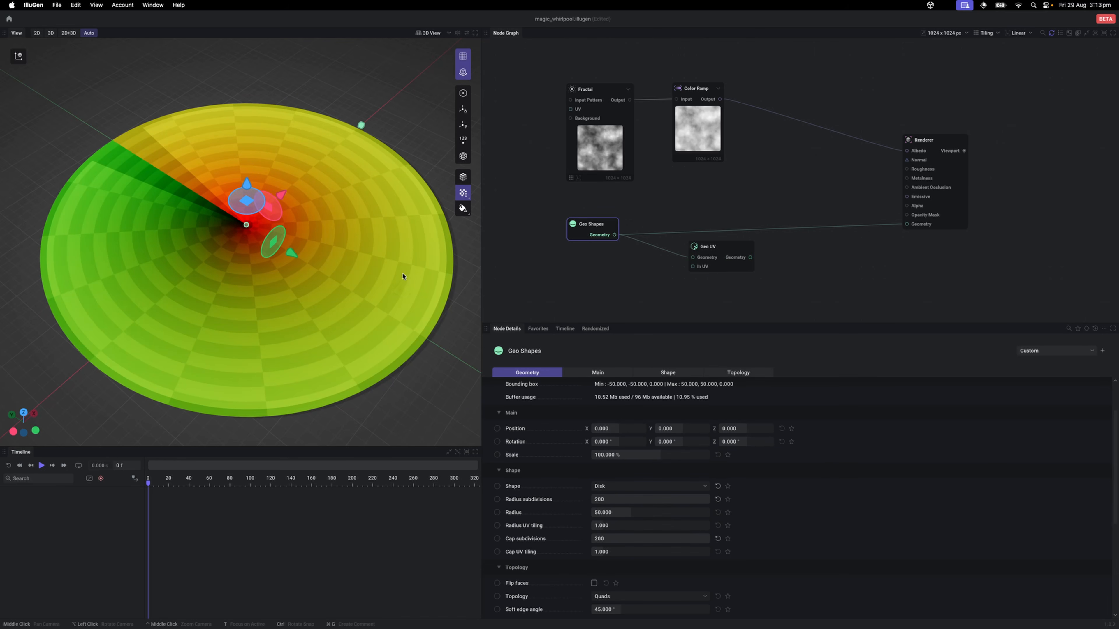
{"action": "left_click", "coordinate": [732, 253]}
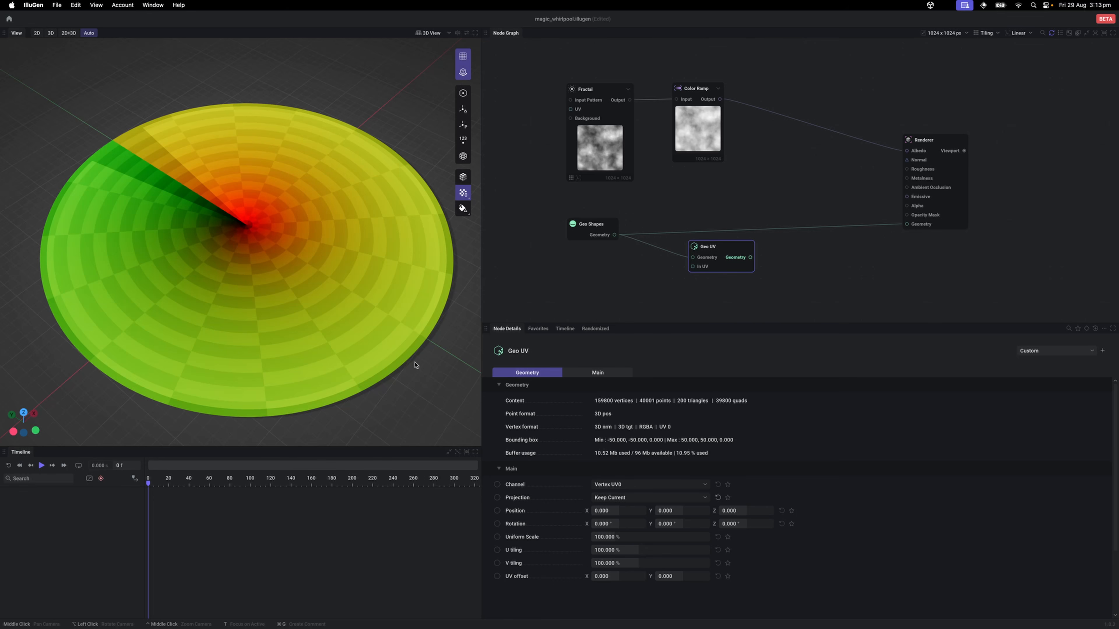
Step: Try shifting the Geo UV node's UV offset along X and along Y, resetting each to 0
{"action": "left_click_drag", "start_coordinate": [564, 248], "coordinate": [581, 237]}
{"action": "left_click", "coordinate": [741, 243]}
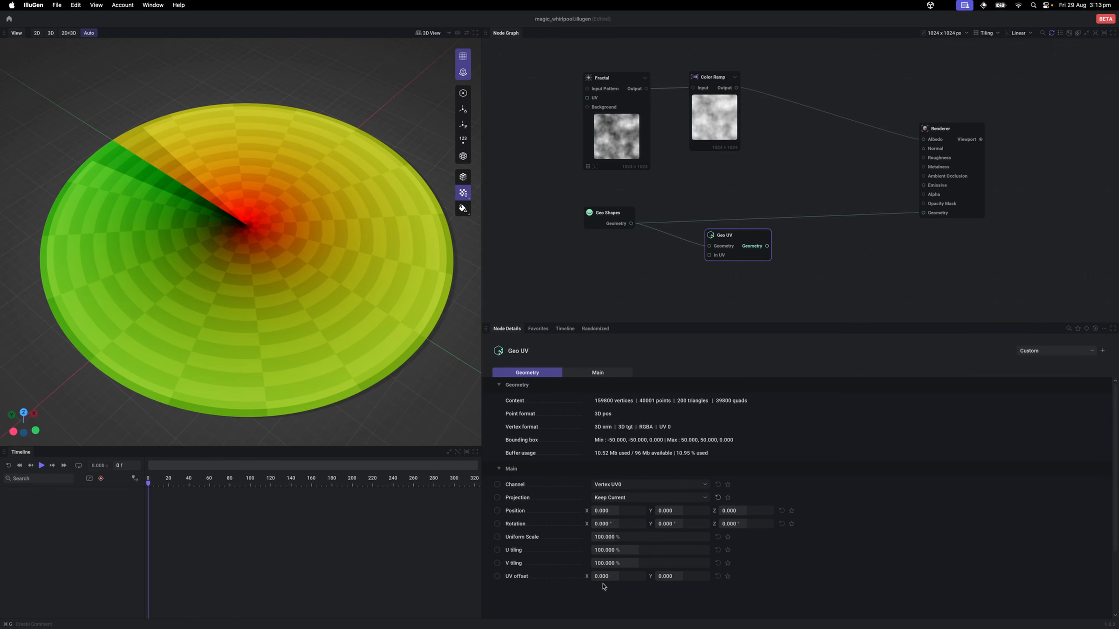
{"action": "scroll", "coordinate": [615, 575], "scroll_direction": "down", "scroll_amount": 1}
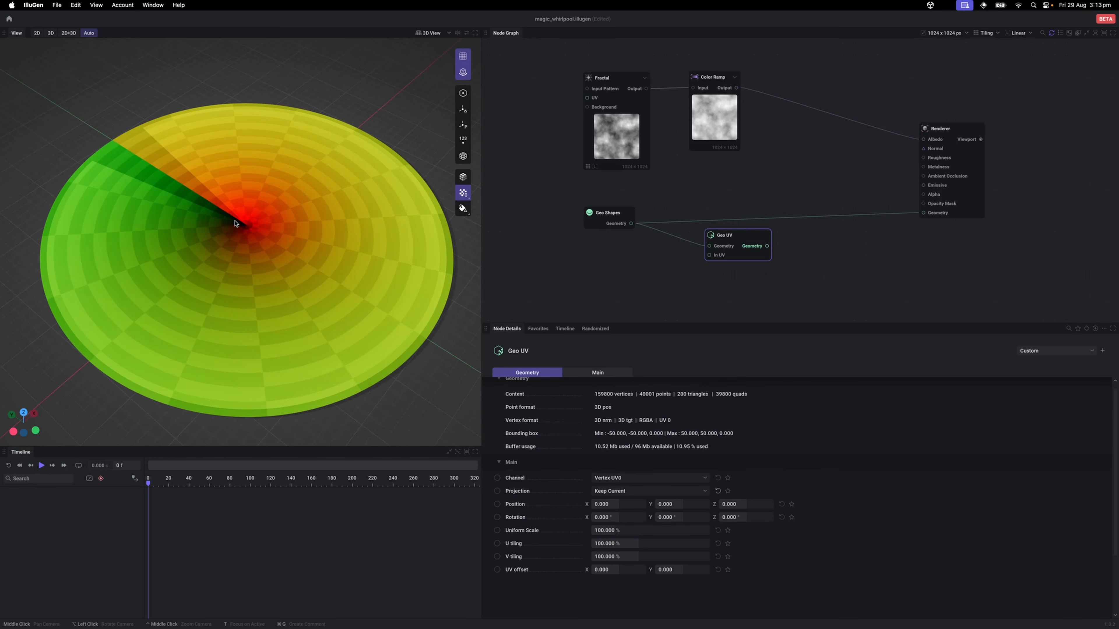
{"action": "left_click_drag", "start_coordinate": [615, 574], "coordinate": [687, 570]}
{"action": "left_click", "coordinate": [614, 571]}
{"action": "type", "text": "0"}
{"action": "key", "text": "Return"}
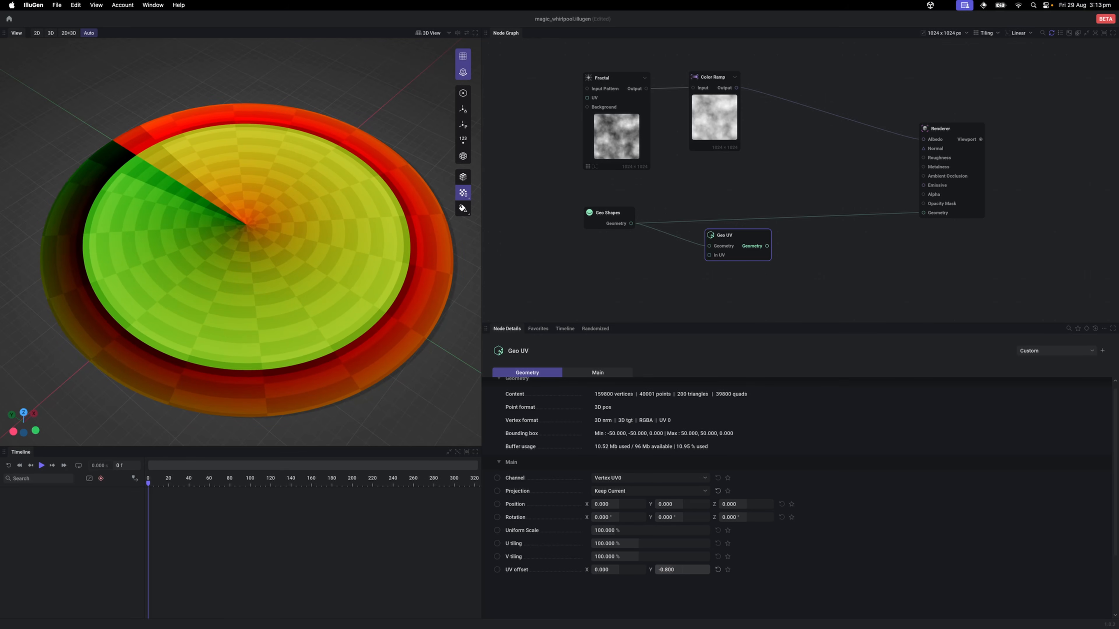
{"action": "left_click", "coordinate": [680, 572]}
{"action": "type", "text": "0"}
{"action": "key", "text": "Return"}
Step: Connect the Geo UV geometry output to the Renderer's Geometry input and line the node up between Geo Shapes and Renderer
{"action": "left_click_drag", "start_coordinate": [766, 246], "coordinate": [924, 213]}
{"action": "left_click", "coordinate": [964, 196]}
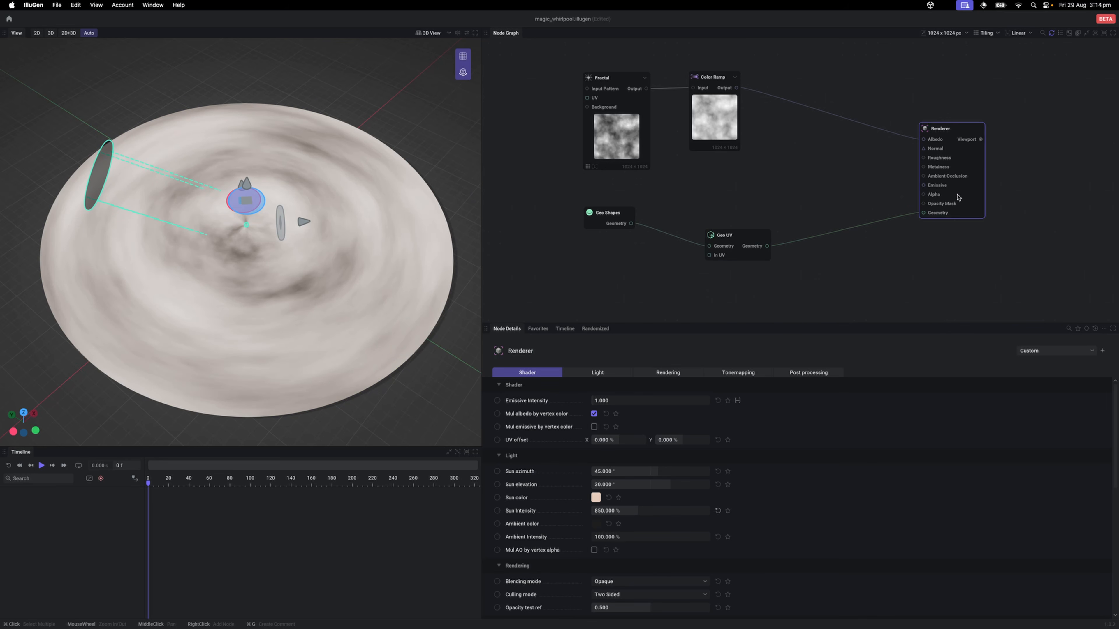
{"action": "left_click_drag", "start_coordinate": [735, 240], "coordinate": [733, 213]}
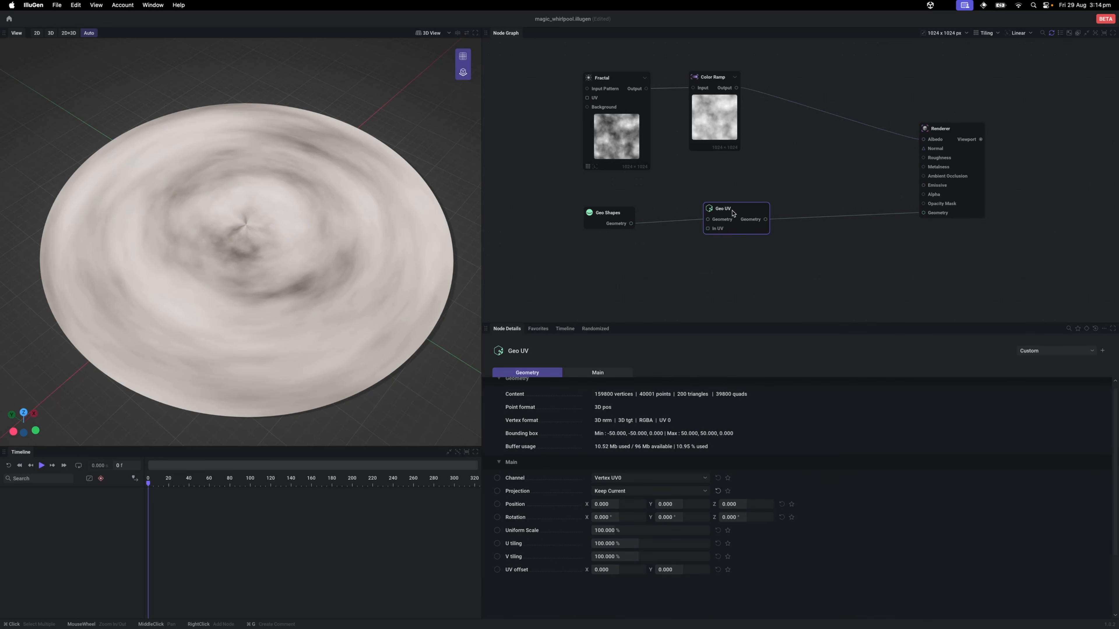
Step: Test a negative Y UV offset in the Geo UV node on the rendered disk and reset it to 0
{"action": "left_click_drag", "start_coordinate": [676, 569], "coordinate": [657, 569]}
{"action": "left_click", "coordinate": [684, 569]}
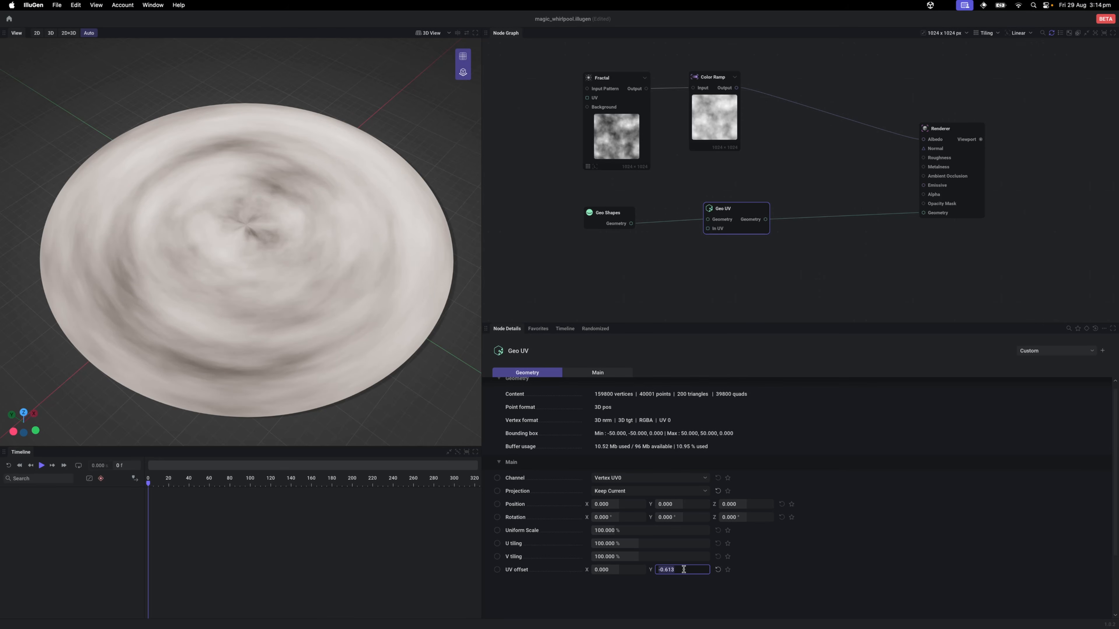
{"action": "type", "text": "0"}
{"action": "key", "text": "Return"}
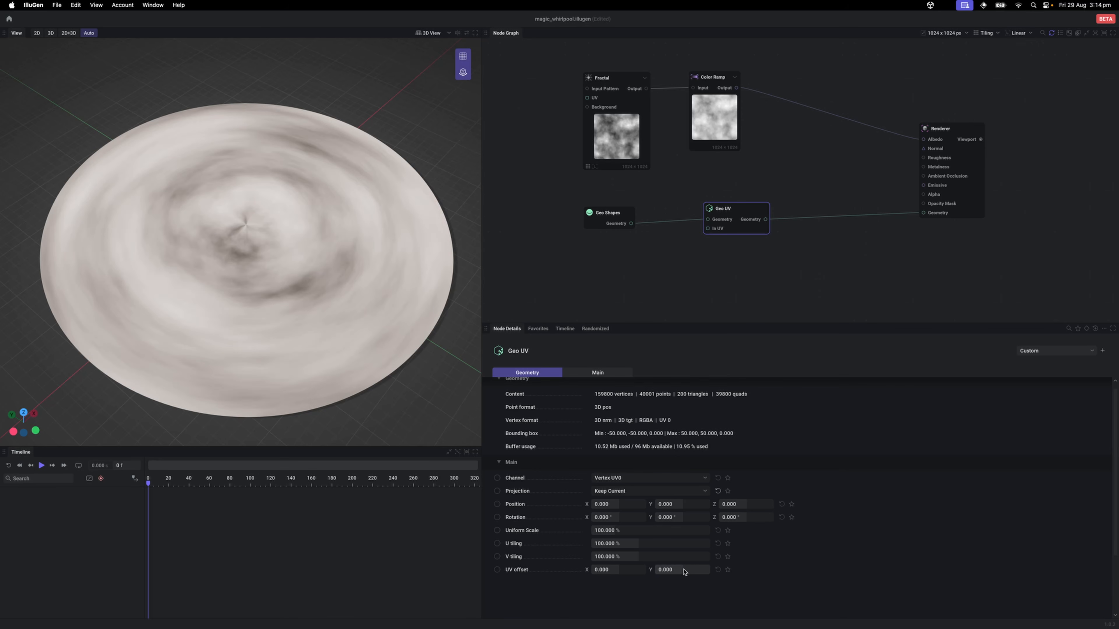
Step: Switch the Geo UV node's UV offset to modulation so that it is exposed as an input on the node
{"action": "left_click", "coordinate": [497, 569]}
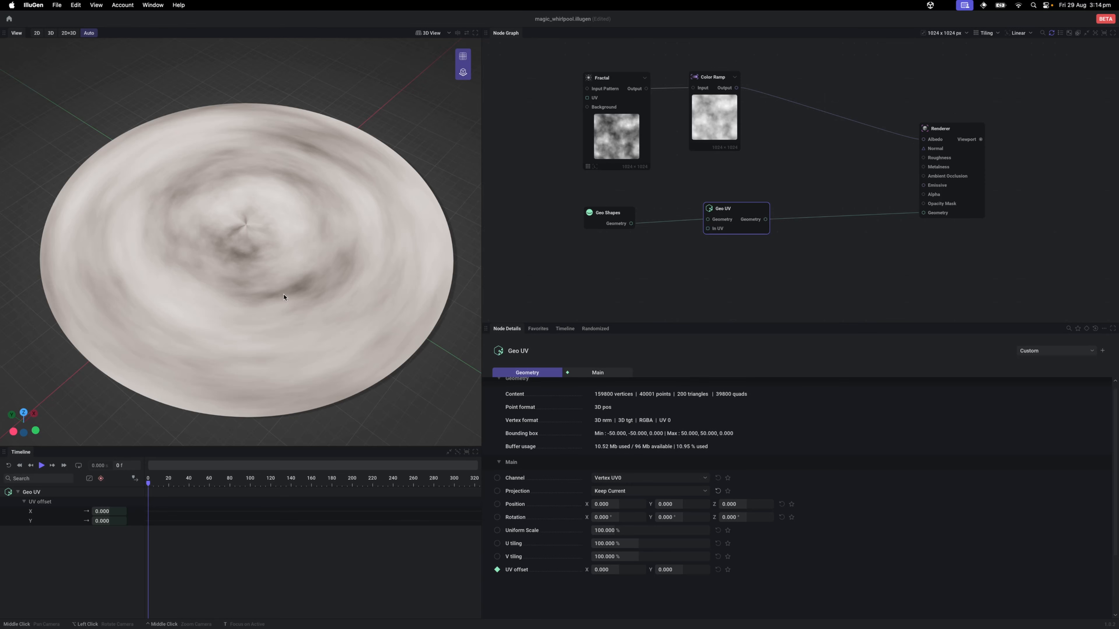
{"action": "left_click_drag", "start_coordinate": [287, 293], "coordinate": [298, 311]}
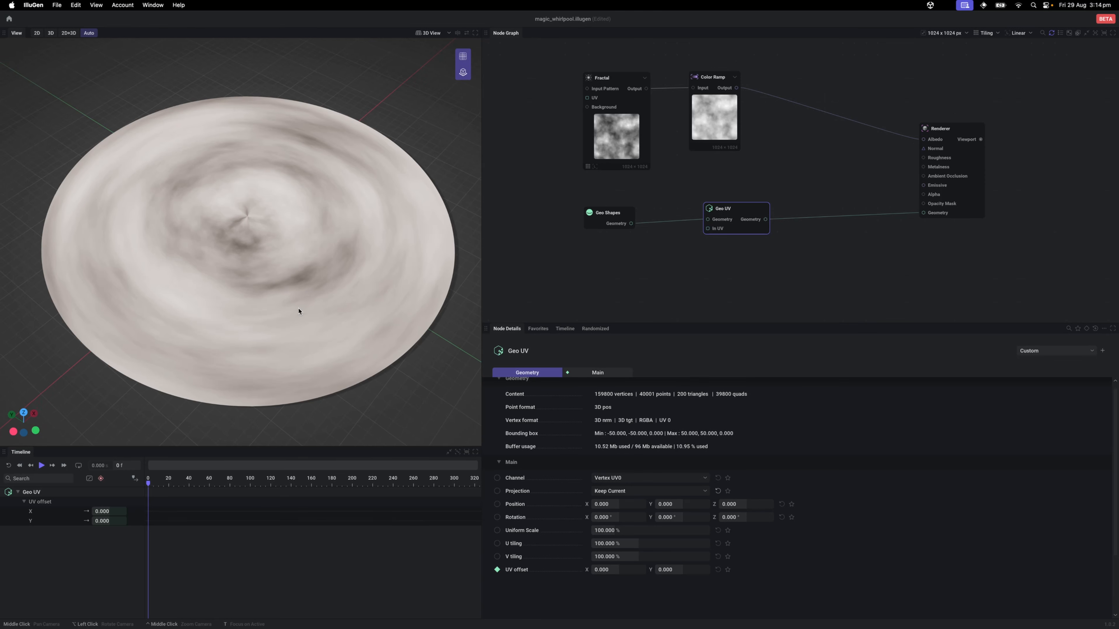
{"action": "left_click", "coordinate": [497, 570]}
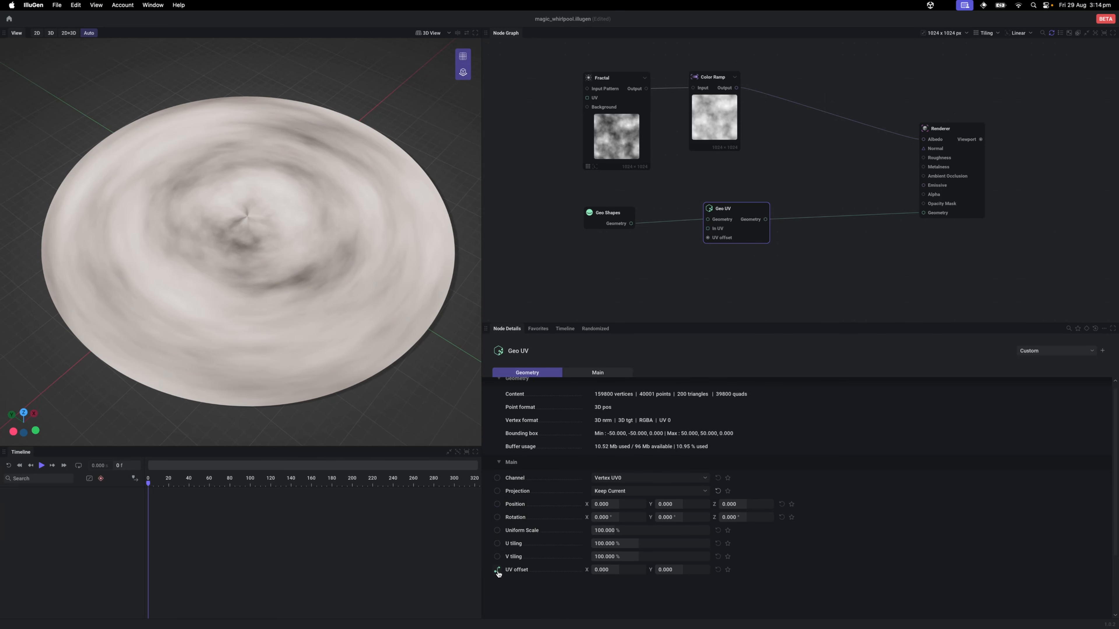
Step: Add a Mod: Cycle node connected to the Geo UV node's UV offset input and place it beneath Geo Shapes
{"action": "scroll", "coordinate": [717, 148], "scroll_direction": "up", "scroll_amount": 5}
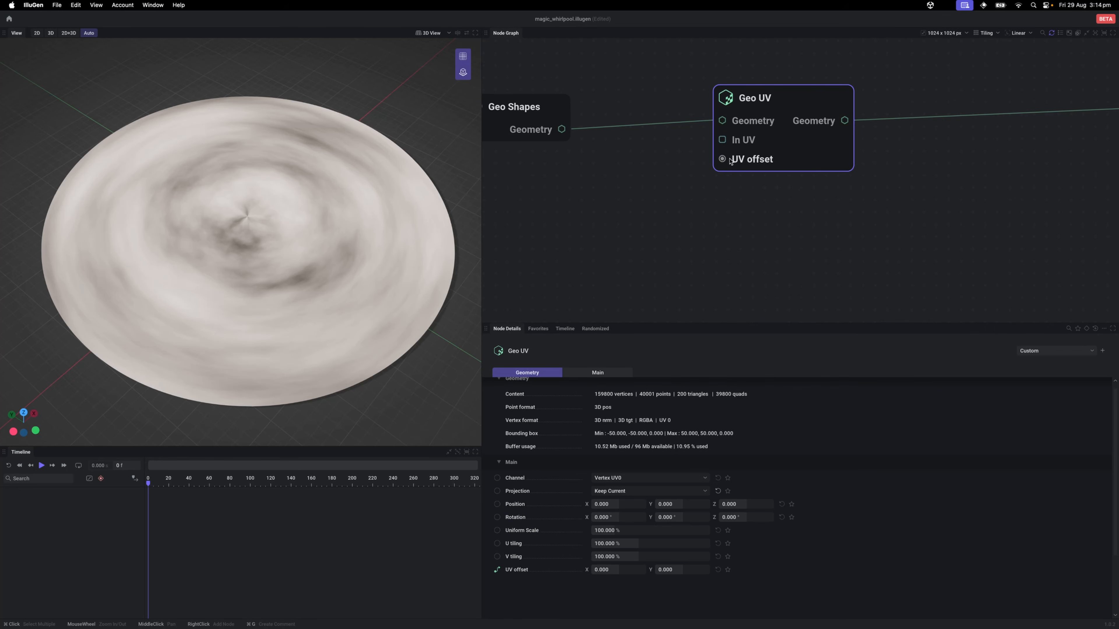
{"action": "scroll", "coordinate": [749, 176], "scroll_direction": "down", "scroll_amount": 3}
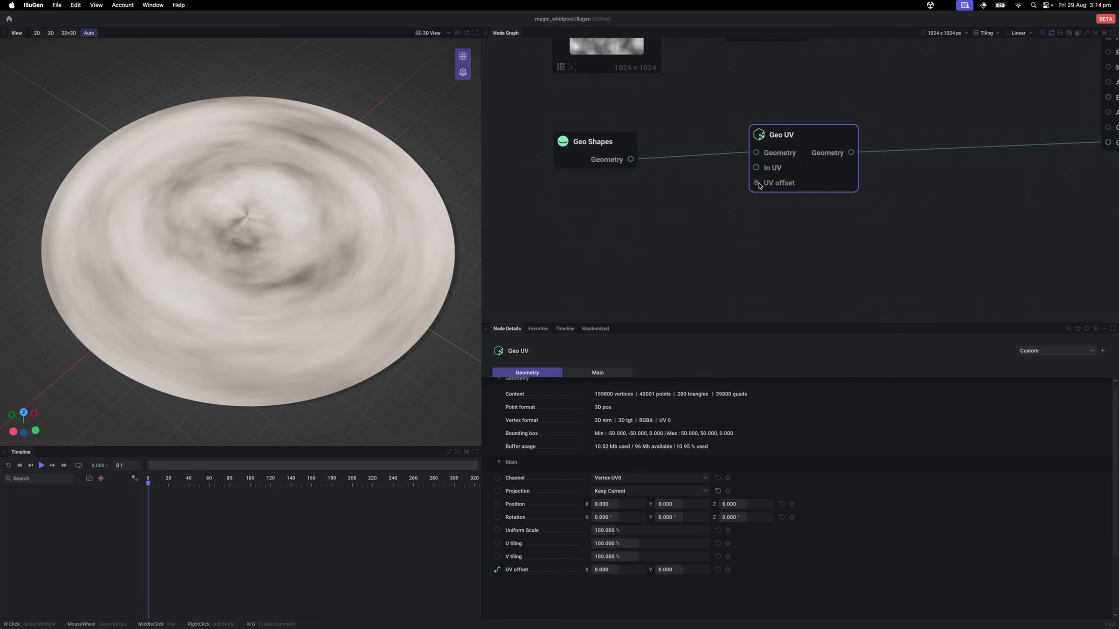
{"action": "left_click_drag", "start_coordinate": [756, 183], "coordinate": [573, 230]}
{"action": "mouse_move", "coordinate": [603, 267]}
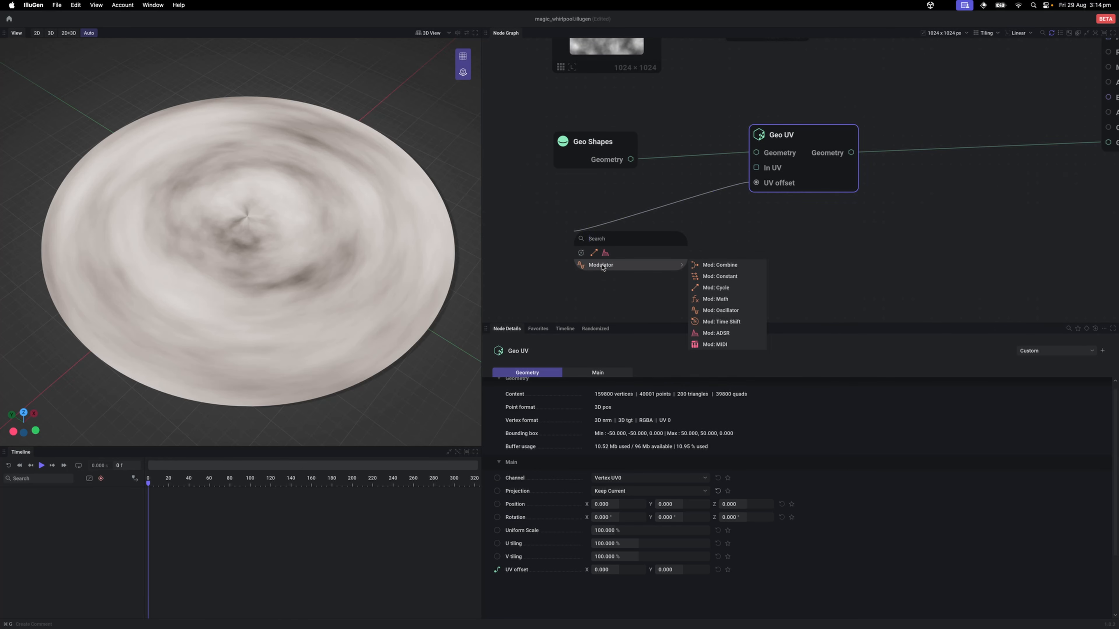
{"action": "left_click", "coordinate": [721, 289]}
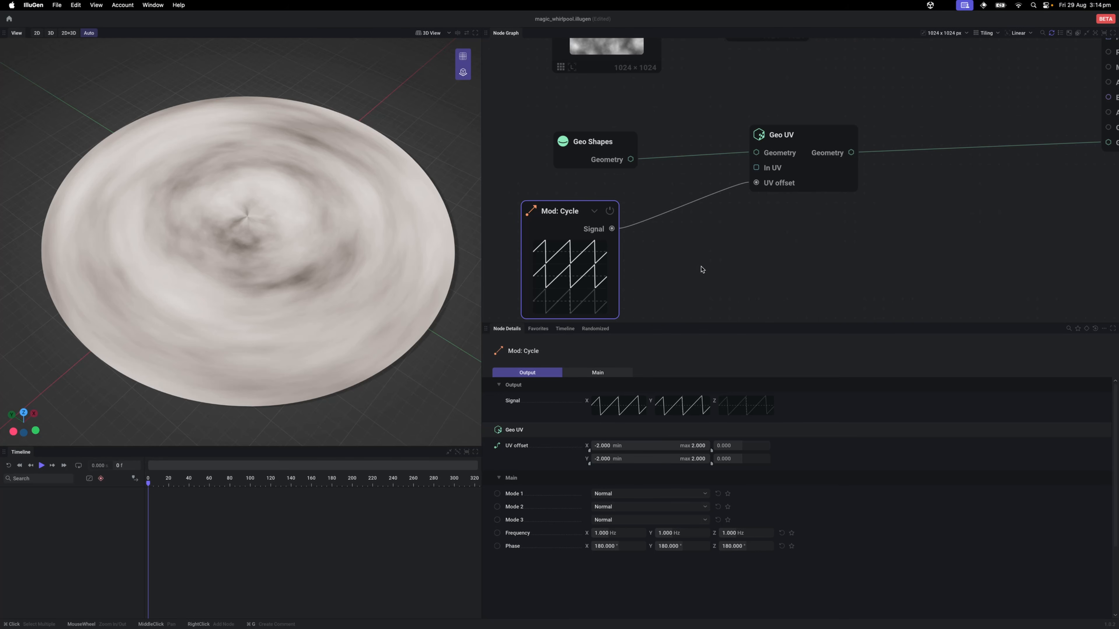
{"action": "scroll", "coordinate": [703, 269], "scroll_direction": "down", "scroll_amount": 3}
{"action": "scroll", "coordinate": [706, 267], "scroll_direction": "up", "scroll_amount": 1}
{"action": "left_click_drag", "start_coordinate": [588, 224], "coordinate": [615, 221]}
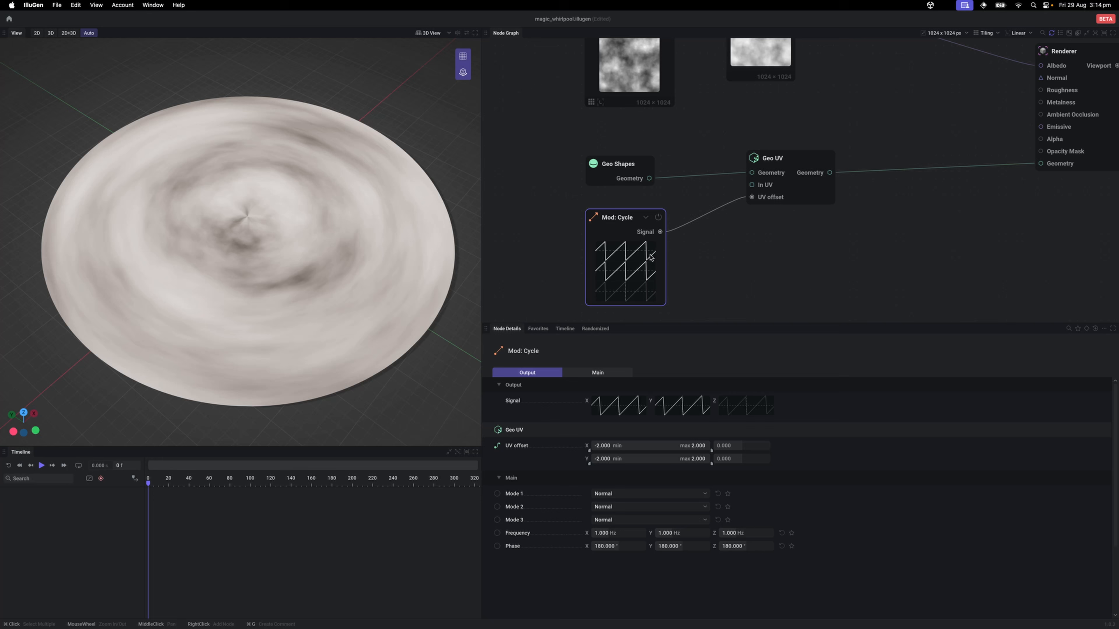
Step: Play the animation and examine how the cycled UV offset moves the disk's texture and the Geo UV checker preview
{"action": "key", "text": "space"}
{"action": "scroll", "coordinate": [352, 271], "scroll_direction": "down", "scroll_amount": 2}
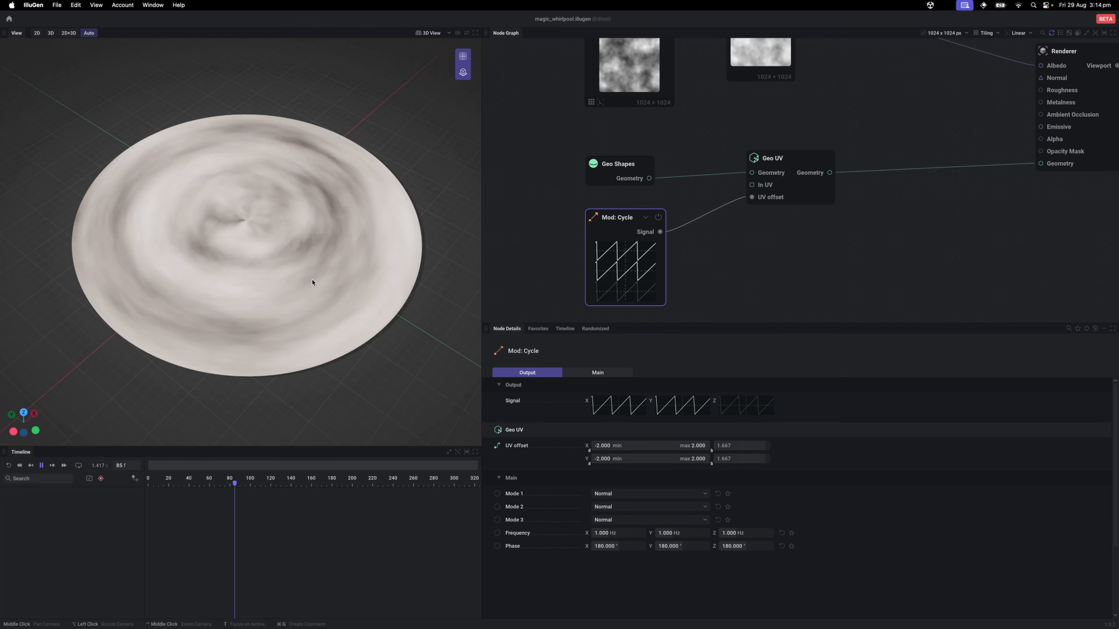
{"action": "left_click_drag", "start_coordinate": [369, 232], "coordinate": [352, 256]}
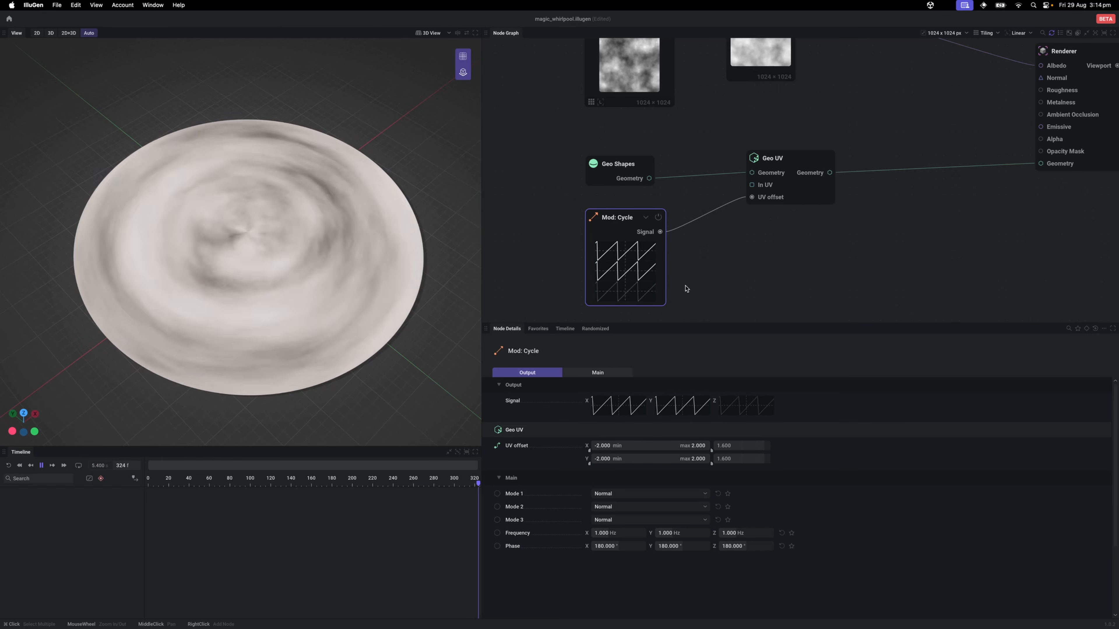
{"action": "left_click_drag", "start_coordinate": [629, 288], "coordinate": [631, 283]}
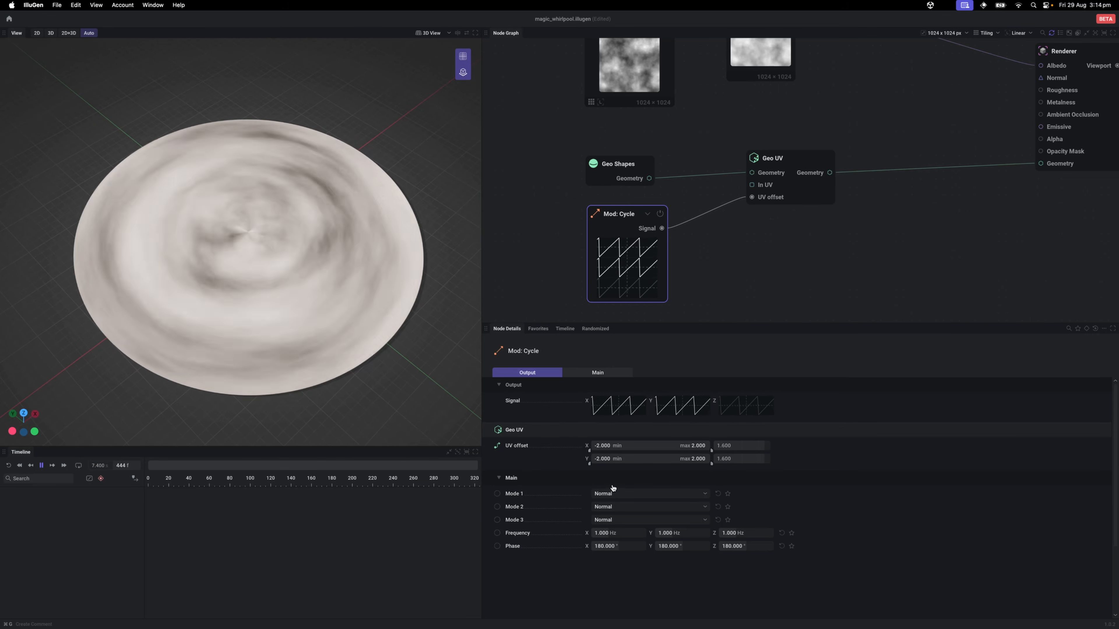
{"action": "left_click", "coordinate": [779, 188]}
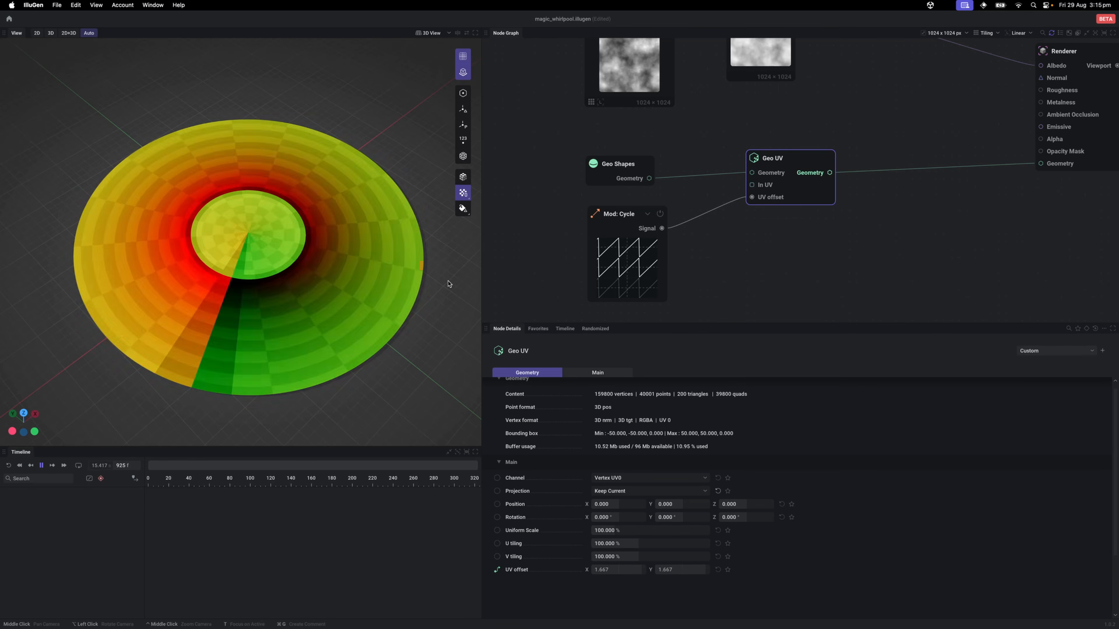
Step: Set Mode 1 of the Mod: Cycle node to None and return to the textured disk preview
{"action": "left_click", "coordinate": [610, 269]}
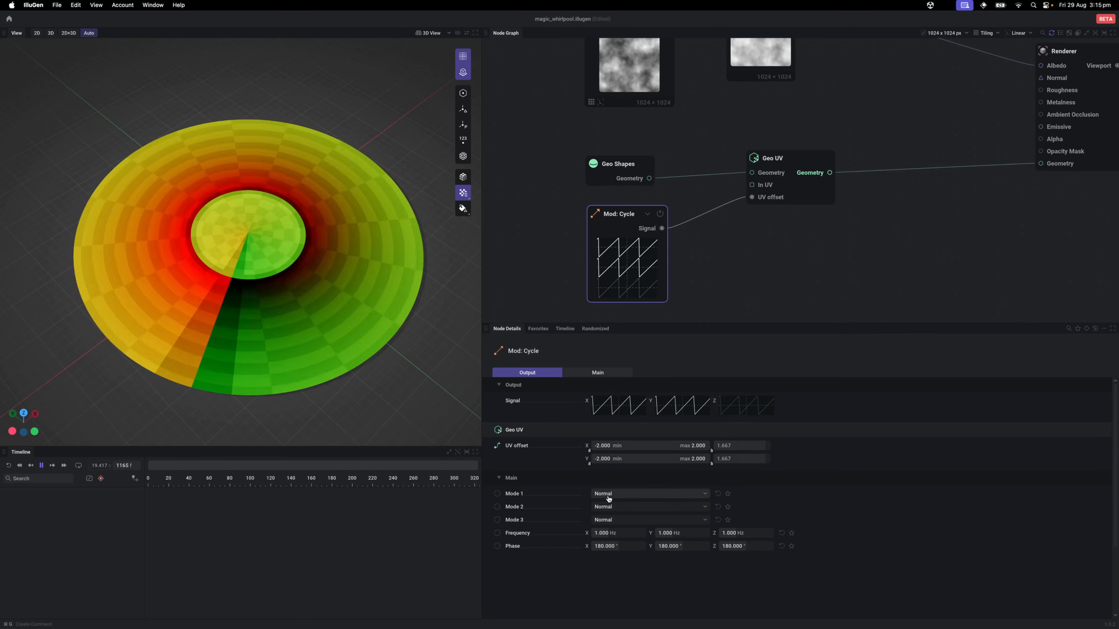
{"action": "left_click", "coordinate": [607, 494]}
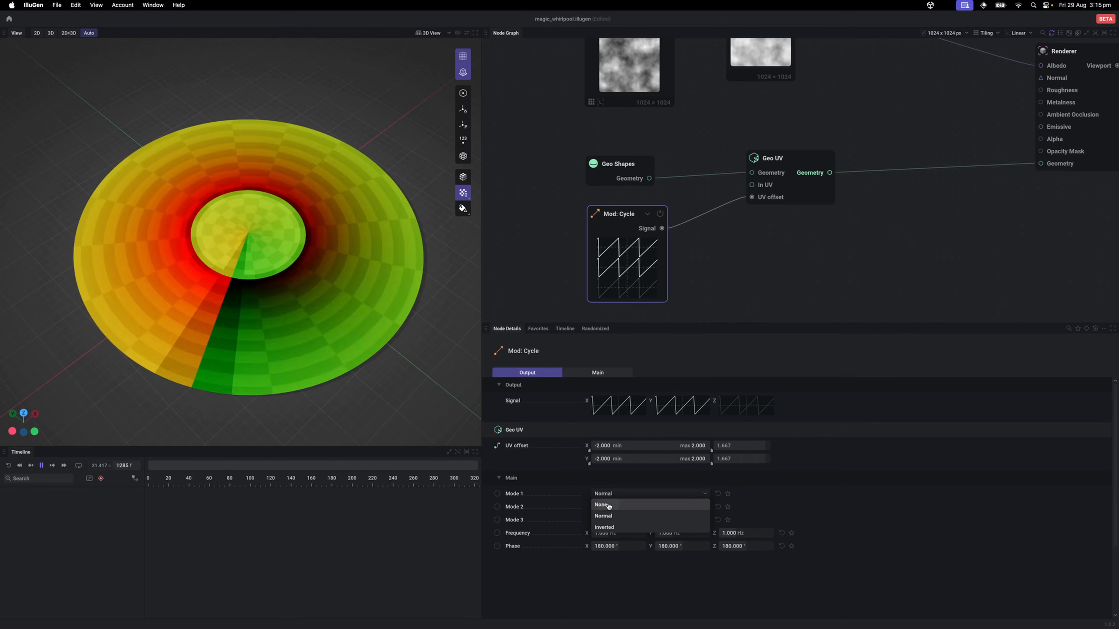
{"action": "left_click", "coordinate": [609, 505]}
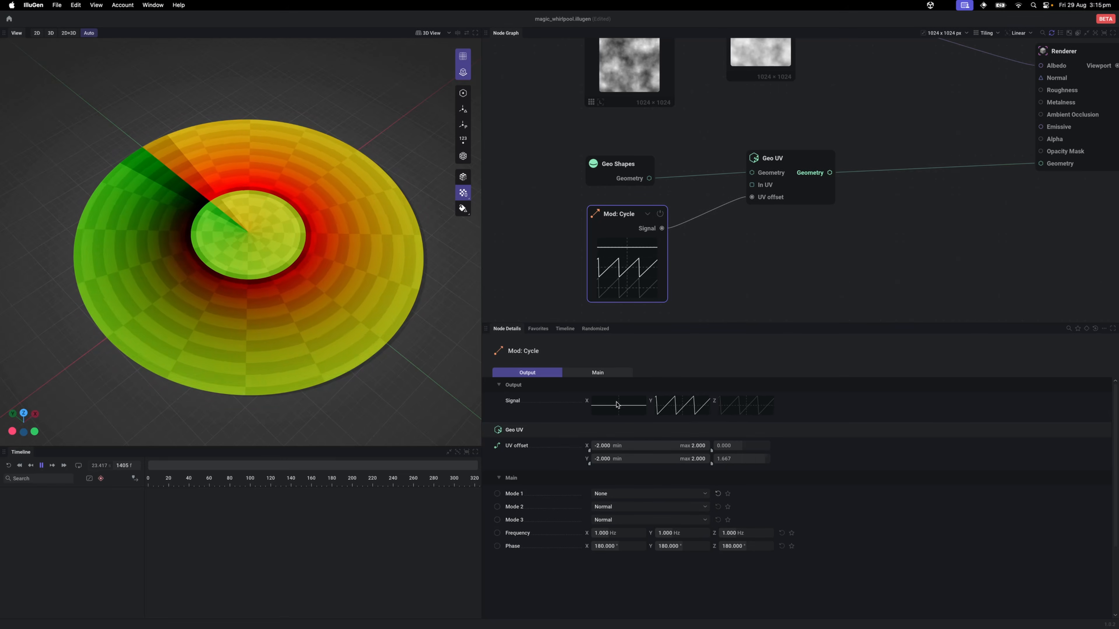
{"action": "left_click", "coordinate": [782, 253]}
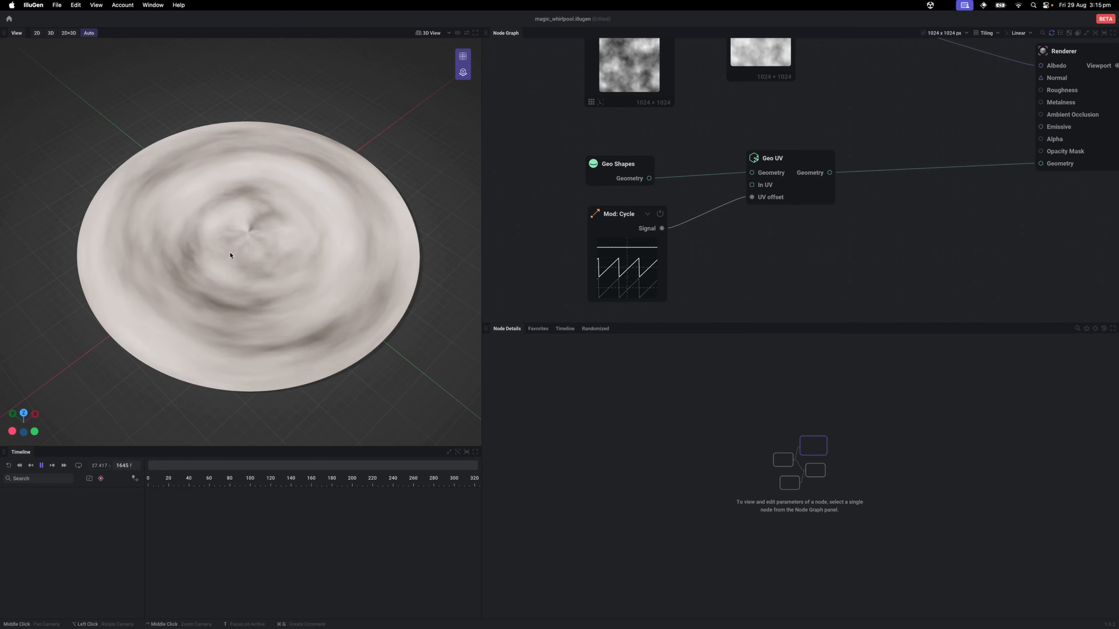
Step: Set the Mod: Cycle node's Y frequency to 0.2 Hz
{"action": "left_click", "coordinate": [621, 260]}
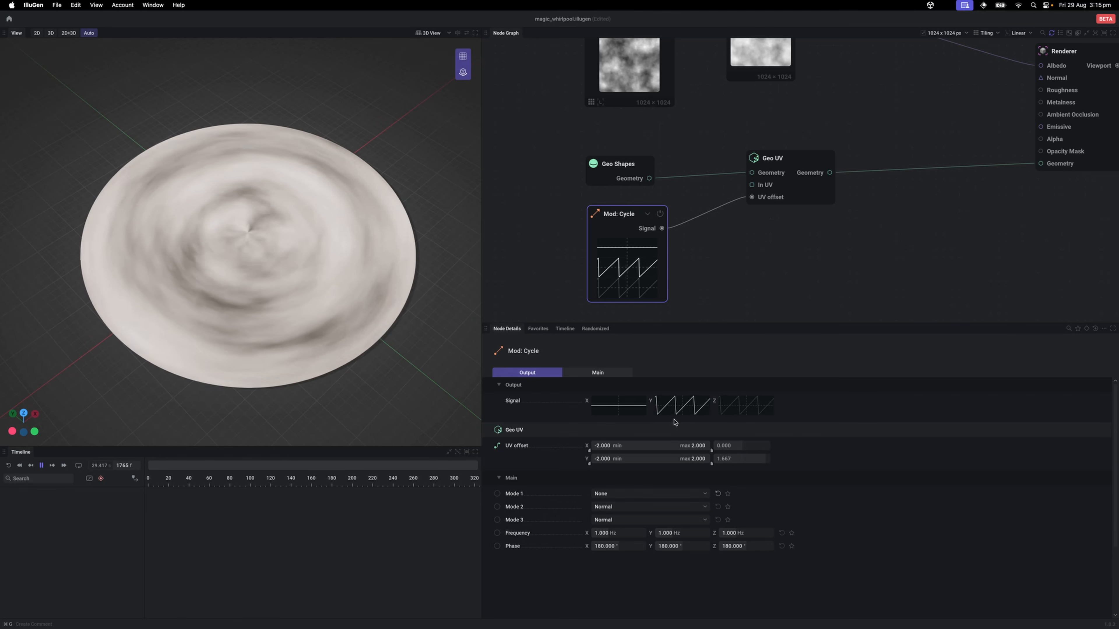
{"action": "left_click", "coordinate": [682, 532]}
{"action": "type", "text": "0.2"}
{"action": "key", "text": "Return"}
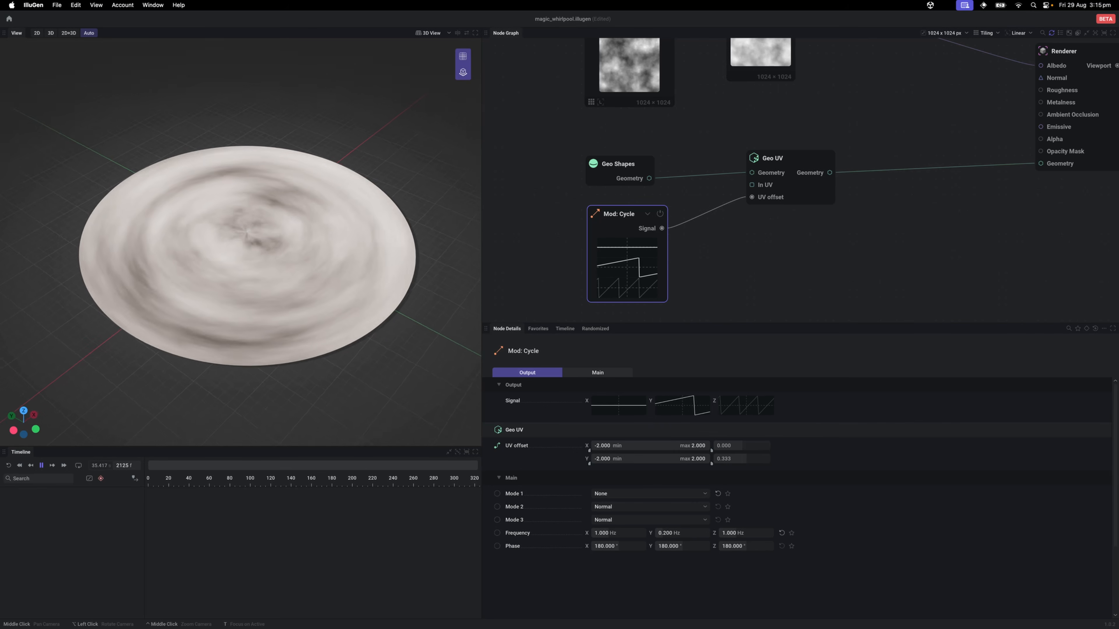
{"action": "scroll", "coordinate": [872, 282], "scroll_direction": "down", "scroll_amount": 2}
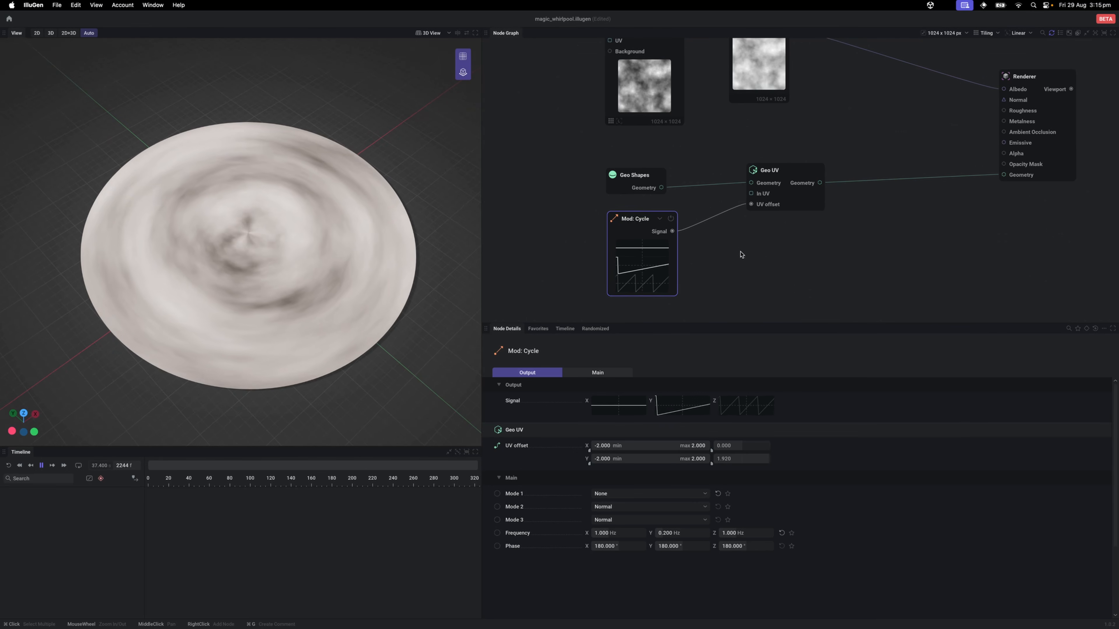
Step: Move the Geo Shapes and Mod: Cycle nodes farther from Geo UV to make room between Geo Shapes and Geo UV
{"action": "left_click_drag", "start_coordinate": [578, 161], "coordinate": [641, 274]}
{"action": "left_click", "coordinate": [670, 268]}
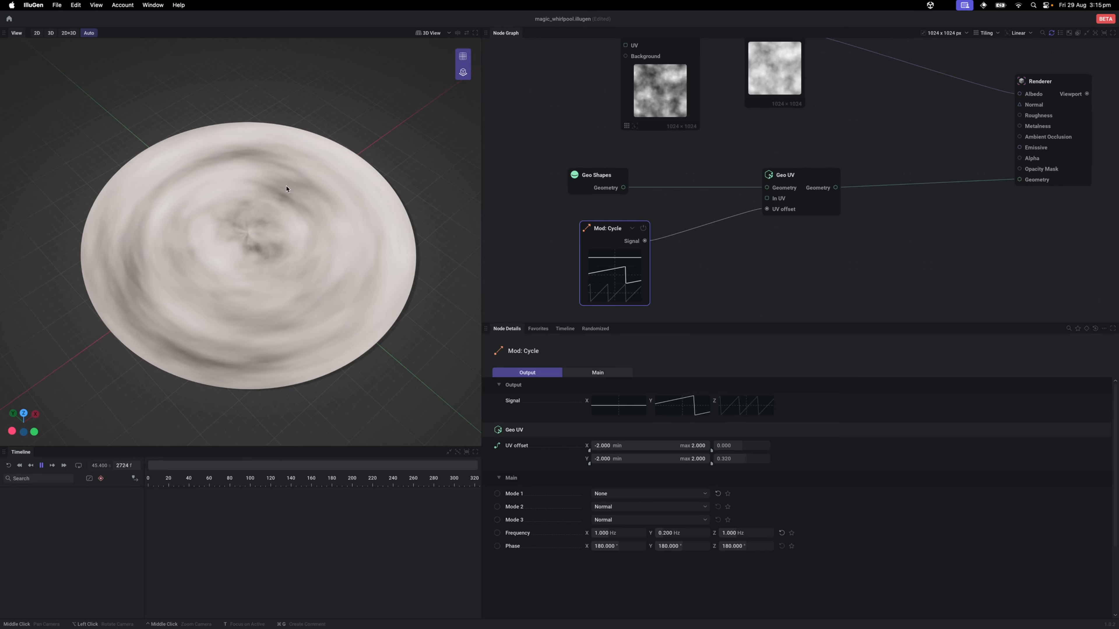
{"action": "left_click_drag", "start_coordinate": [608, 186], "coordinate": [548, 189]}
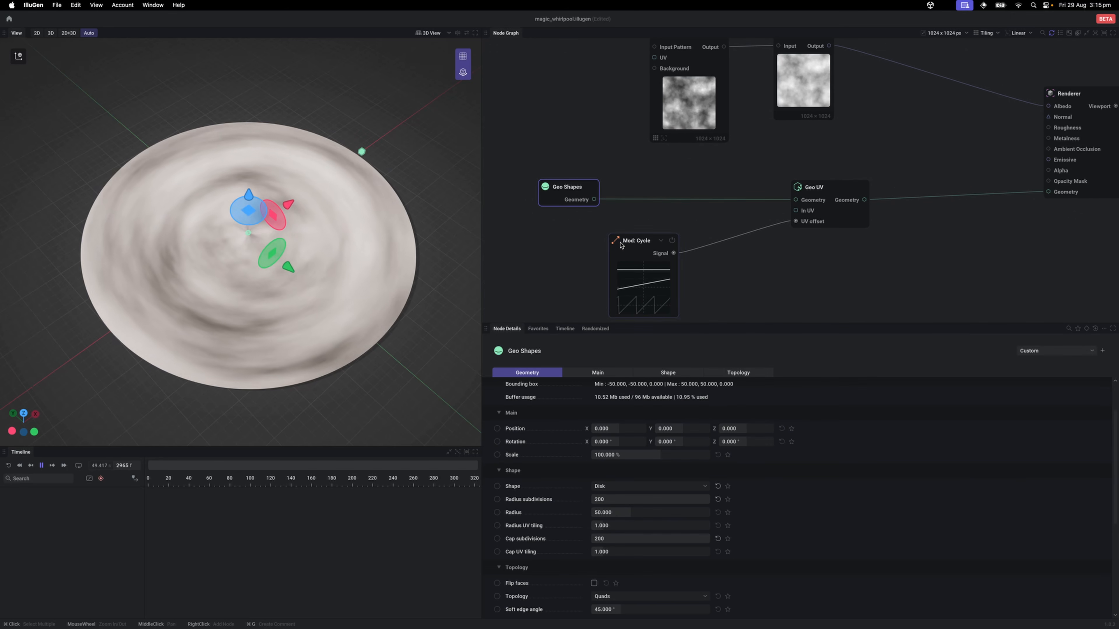
{"action": "left_click_drag", "start_coordinate": [623, 245], "coordinate": [693, 211]}
Step: Insert a Geo Combine Transform node into the geometry connection between Geo Shapes and Geo UV
{"action": "left_click", "coordinate": [586, 202]}
{"action": "mouse_move", "coordinate": [746, 242]}
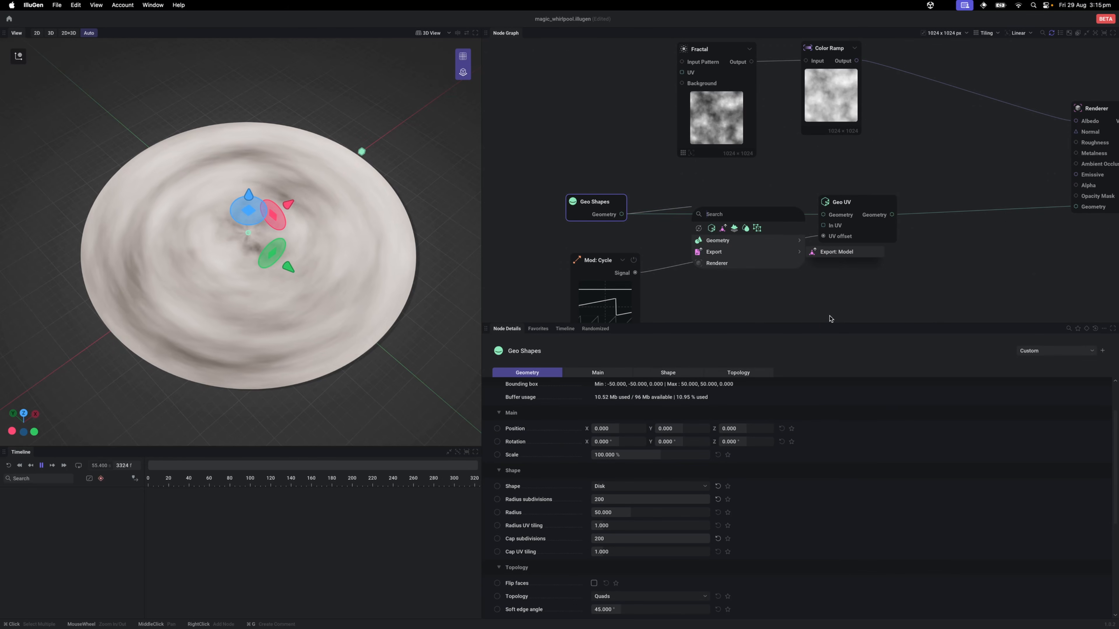
{"action": "left_click", "coordinate": [841, 354]}
{"action": "left_click_drag", "start_coordinate": [726, 196], "coordinate": [701, 215]}
{"action": "double_click", "coordinate": [701, 215]}
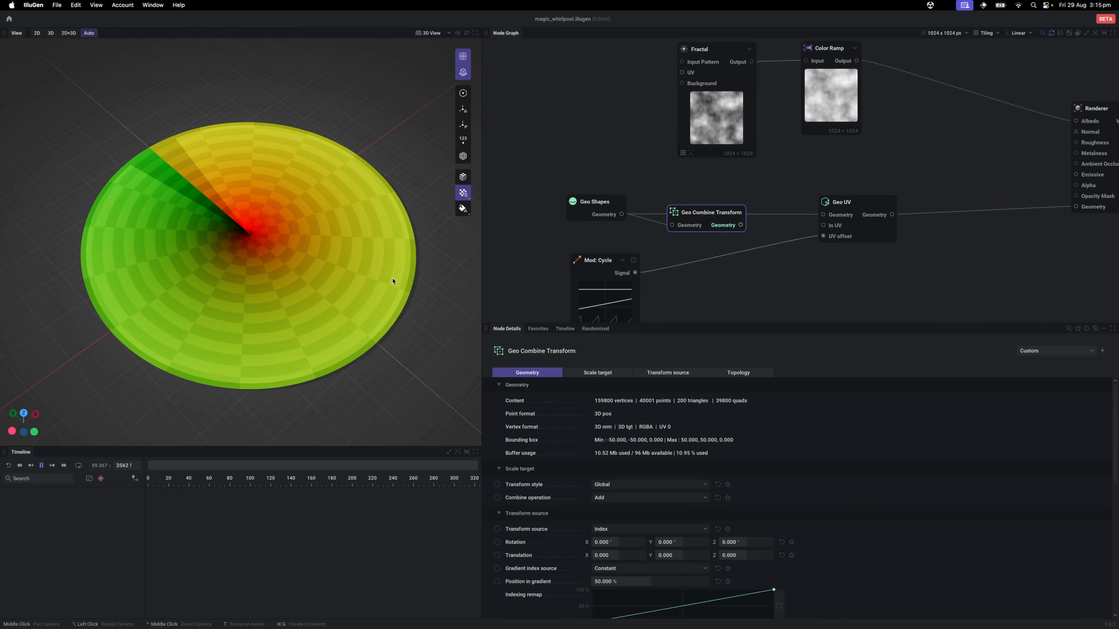
{"action": "scroll", "coordinate": [700, 454], "scroll_direction": "down", "scroll_amount": 1}
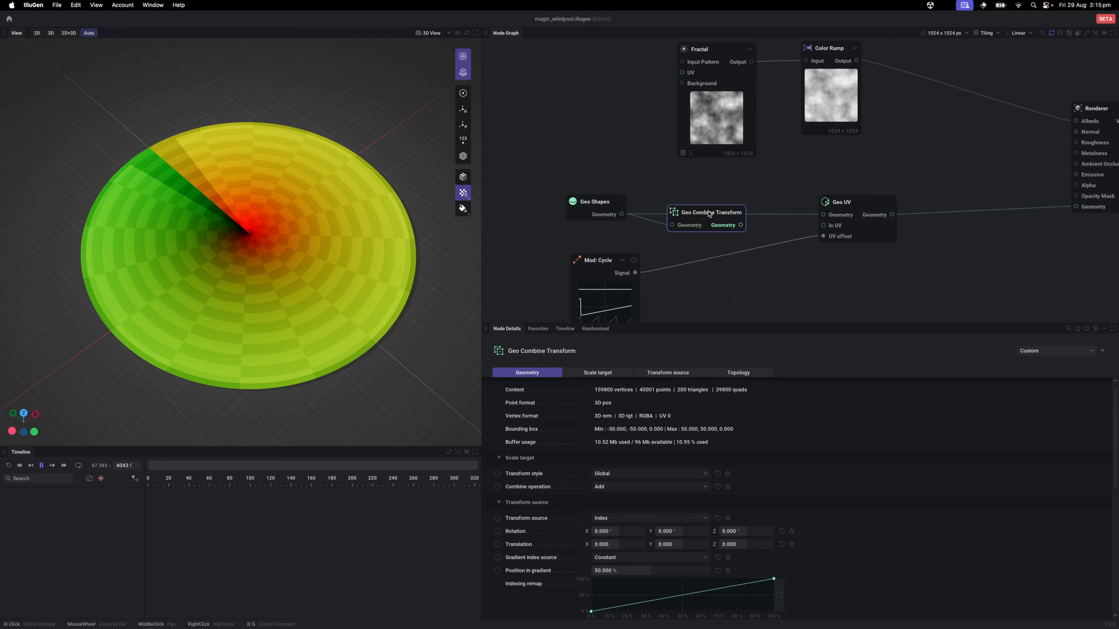
{"action": "left_click_drag", "start_coordinate": [707, 214], "coordinate": [823, 215]}
Step: Set the Geo Combine Transform node's gradient index source to Distance To Point
{"action": "scroll", "coordinate": [662, 430], "scroll_direction": "down", "scroll_amount": 1}
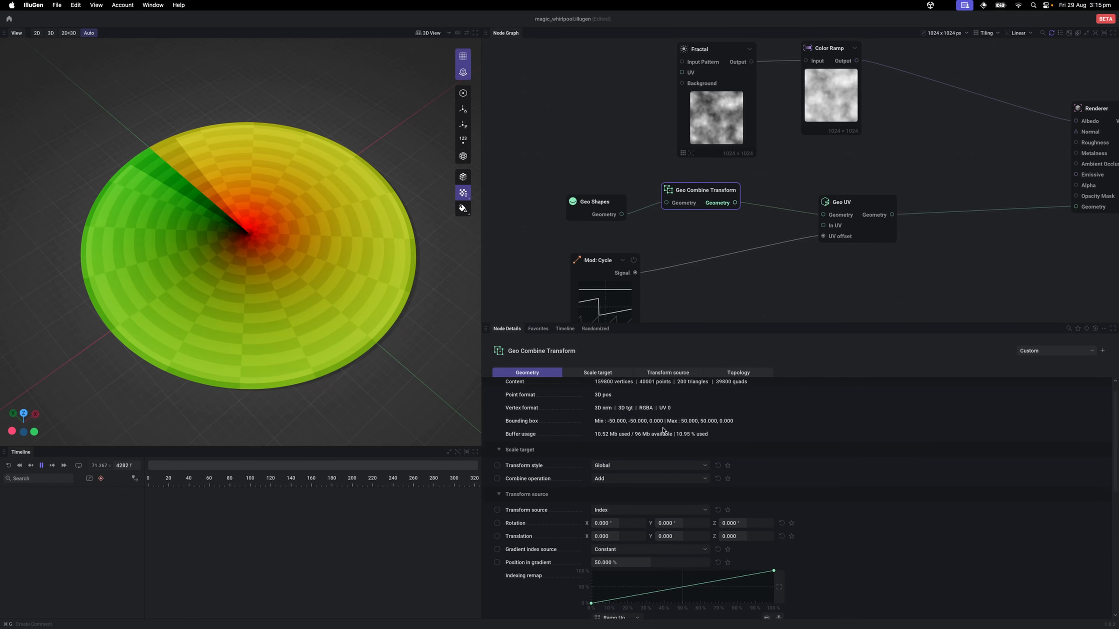
{"action": "scroll", "coordinate": [663, 430], "scroll_direction": "down", "scroll_amount": 1}
{"action": "scroll", "coordinate": [614, 200], "scroll_direction": "down", "scroll_amount": 1}
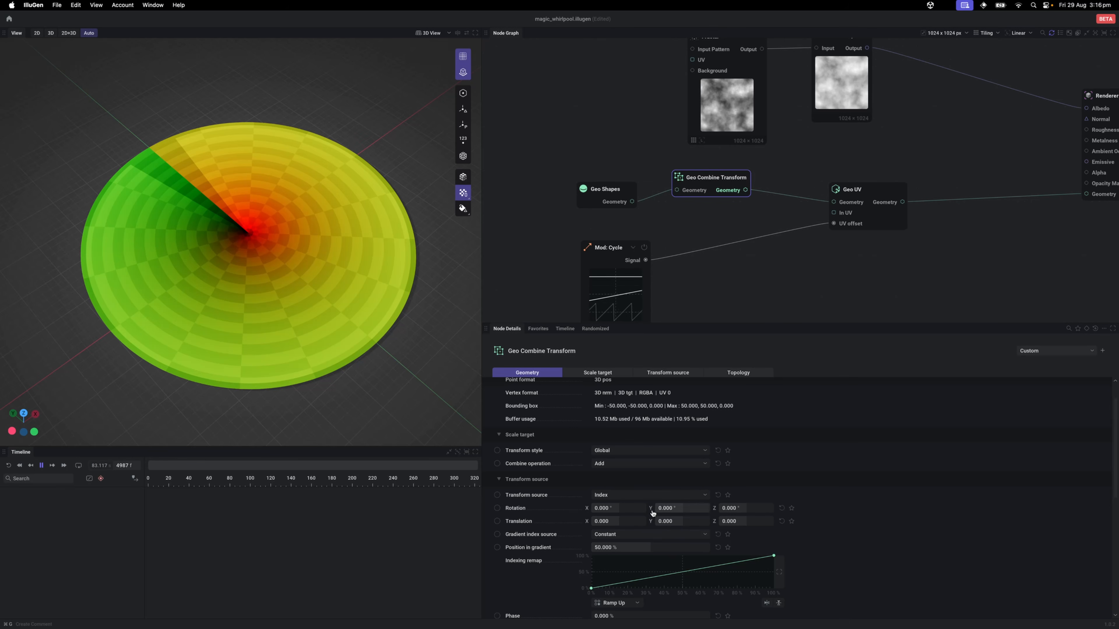
{"action": "left_click", "coordinate": [606, 537]}
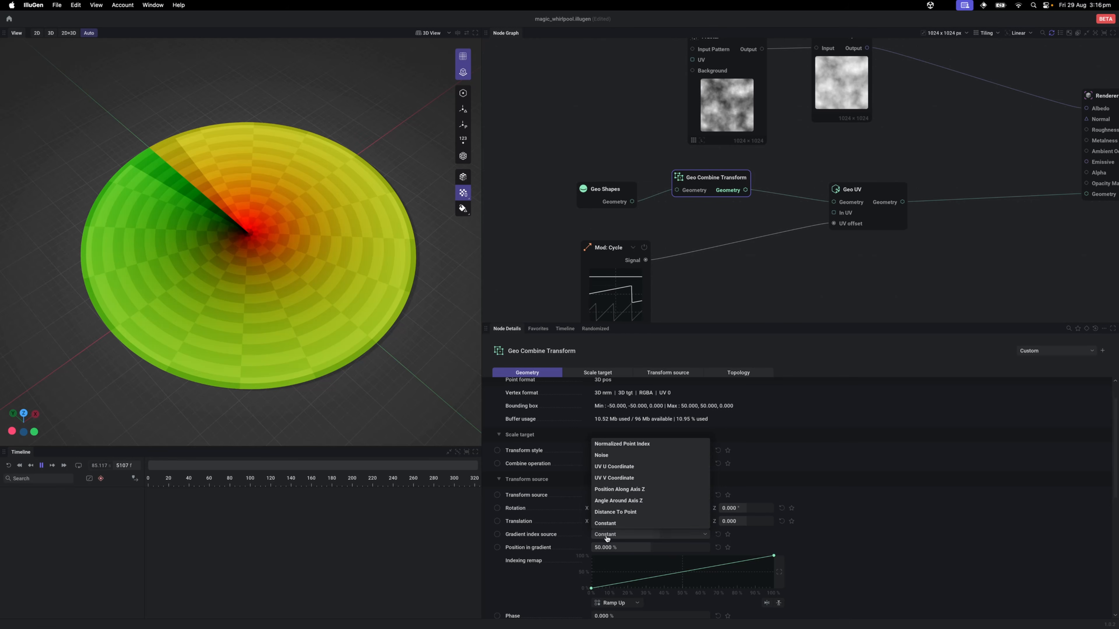
{"action": "left_click", "coordinate": [613, 513]}
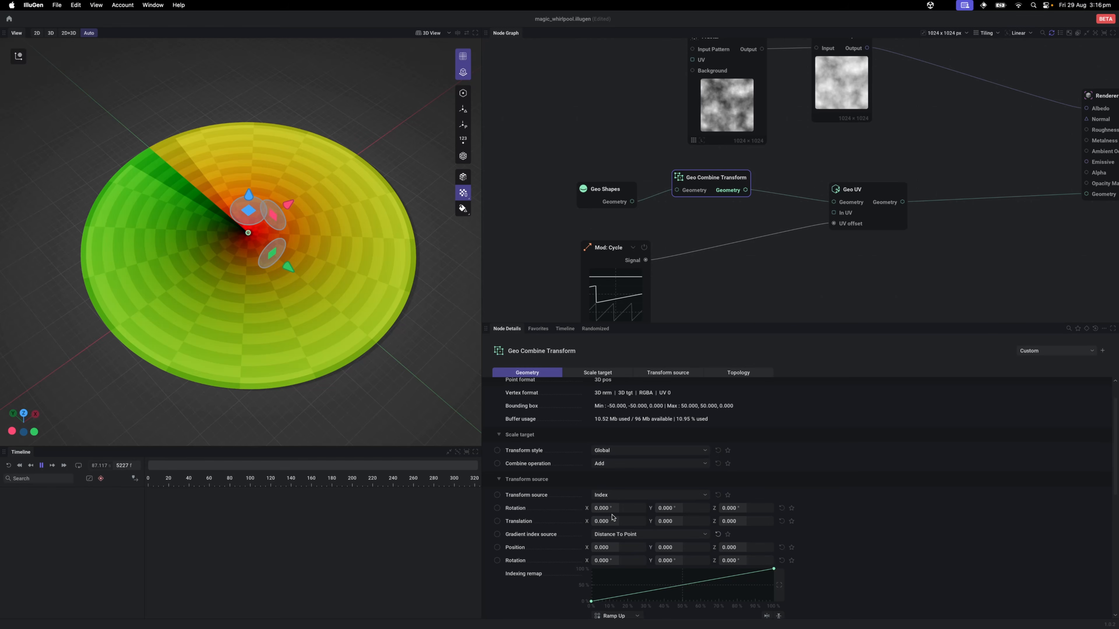
Step: Try moving the distance point off the disk's centre along X and reset its X position to 0
{"action": "scroll", "coordinate": [313, 286], "scroll_direction": "up", "scroll_amount": 2}
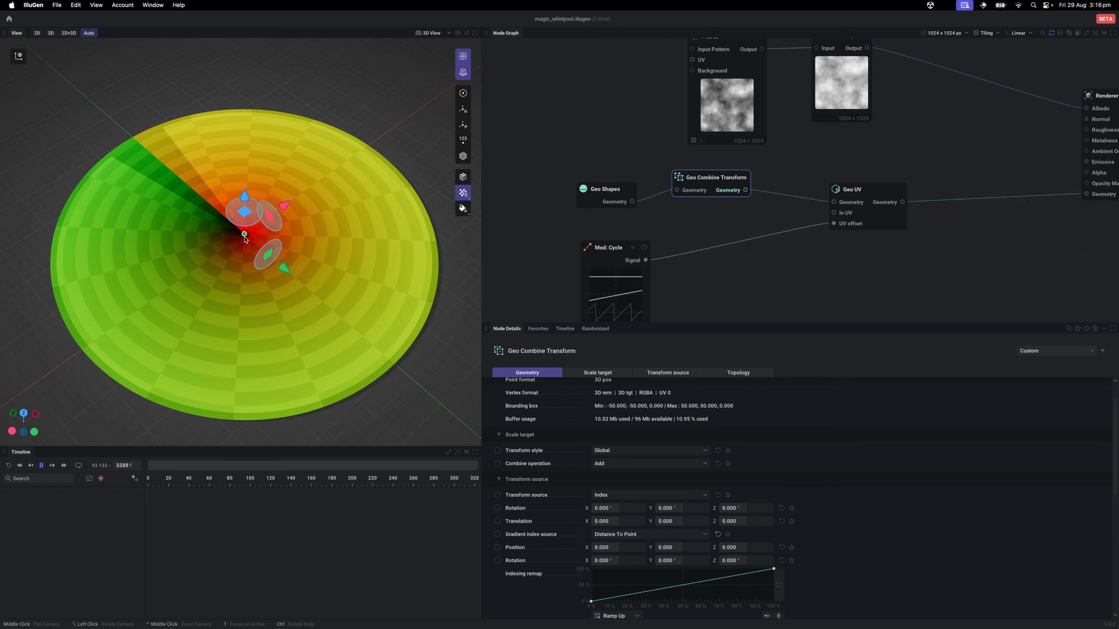
{"action": "left_click_drag", "start_coordinate": [245, 238], "coordinate": [307, 190]}
{"action": "left_click", "coordinate": [617, 548]}
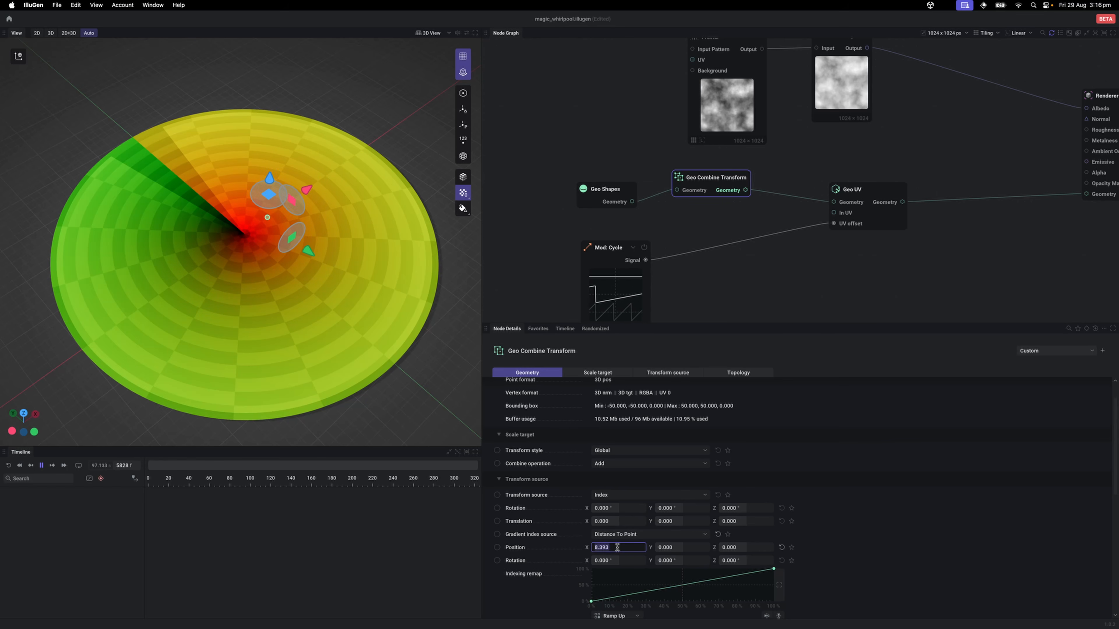
{"action": "key", "text": "Return"}
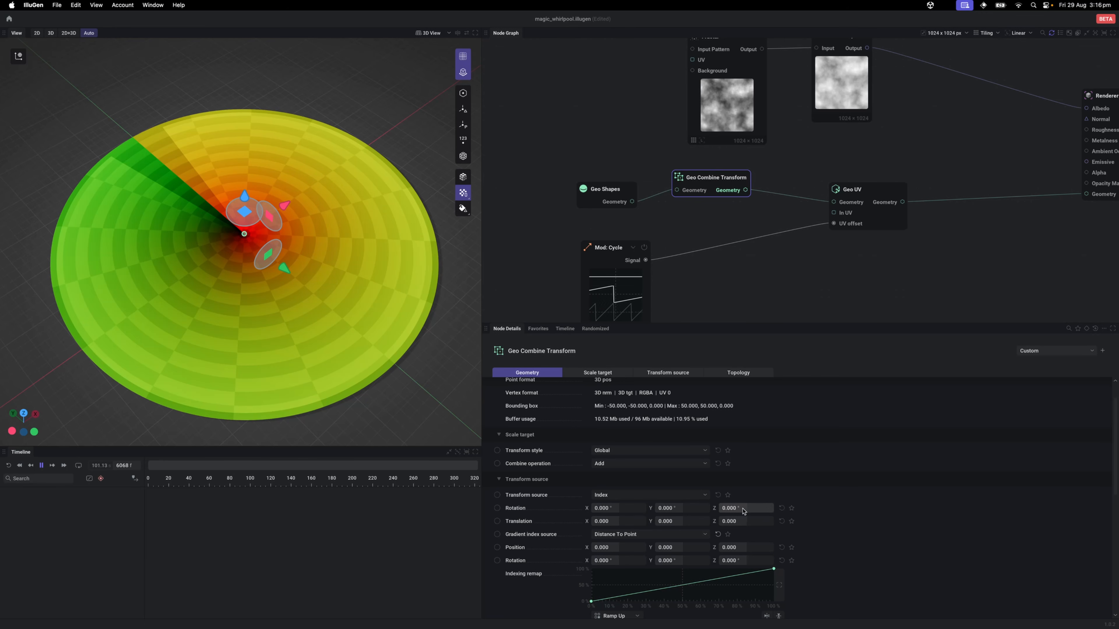
Step: Set the Geo Combine Transform's Z rotation in the transform source to 360° and view the twisted texture on the disk
{"action": "left_click_drag", "start_coordinate": [747, 509], "coordinate": [766, 508]}
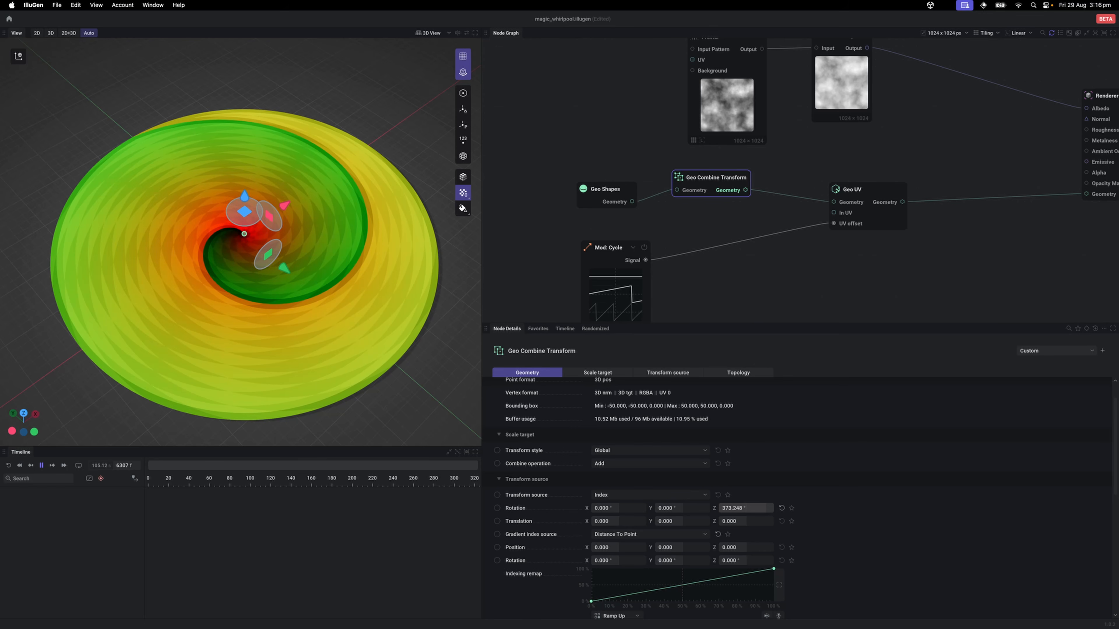
{"action": "left_click", "coordinate": [742, 509]}
{"action": "type", "text": "360"}
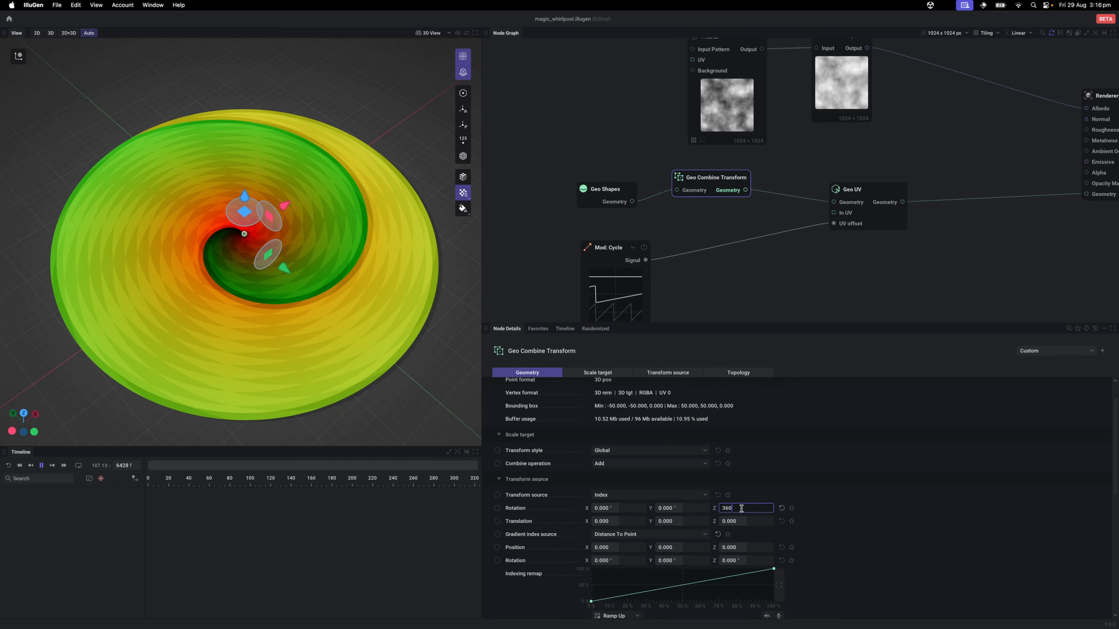
{"action": "key", "text": "Return"}
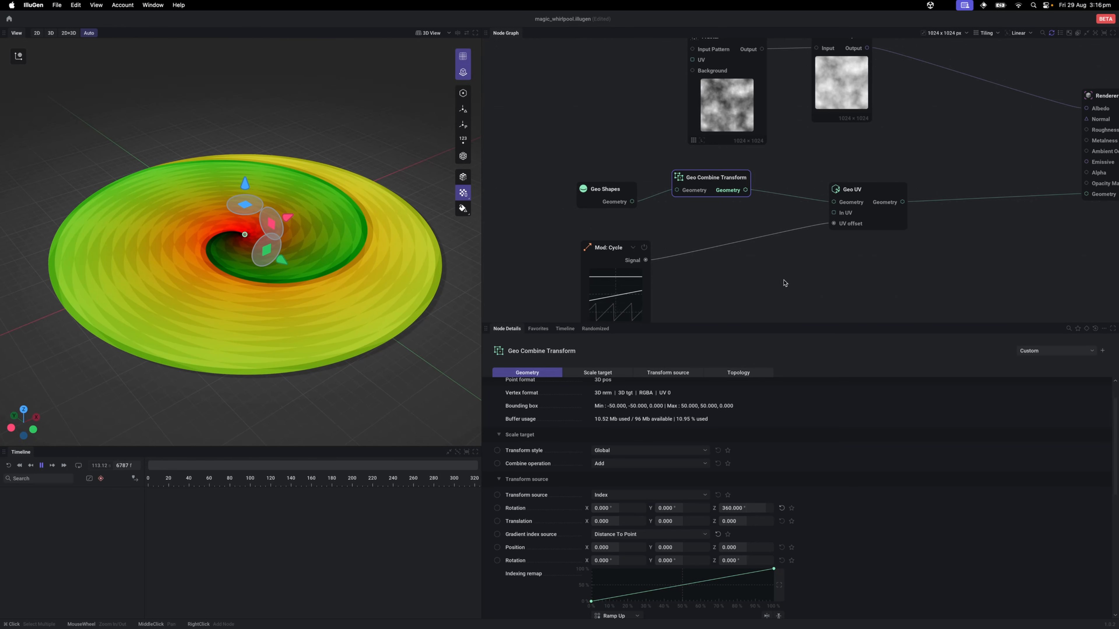
{"action": "left_click", "coordinate": [784, 285]}
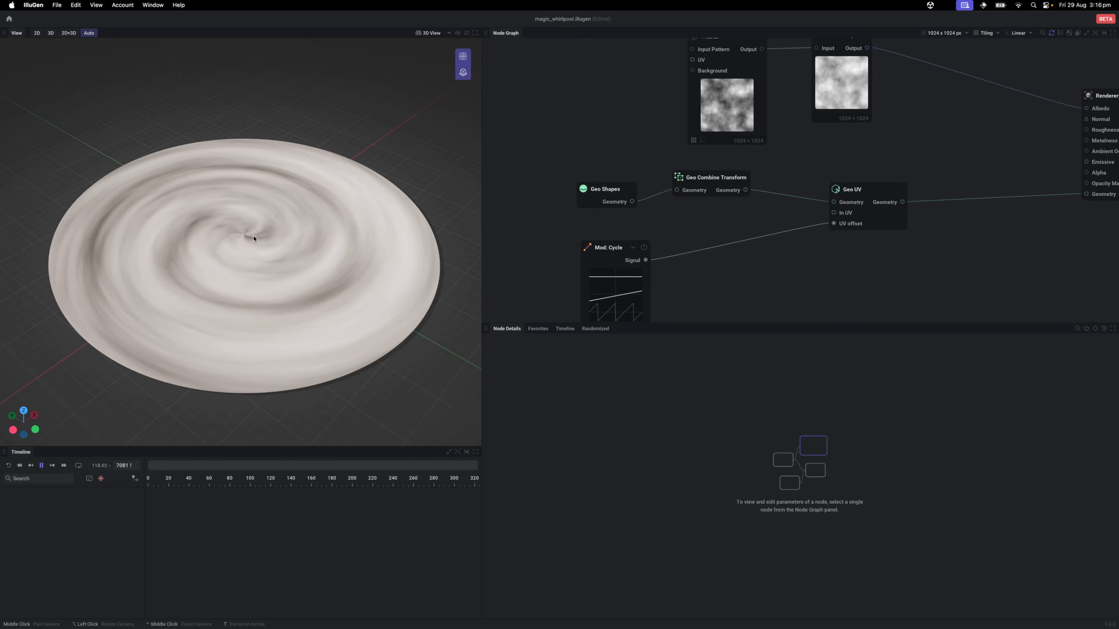
Step: Align Geo Combine Transform with its neighbouring nodes and set its Z translation to 24 to give the disk funnel depth
{"action": "left_click_drag", "start_coordinate": [695, 185], "coordinate": [695, 193]}
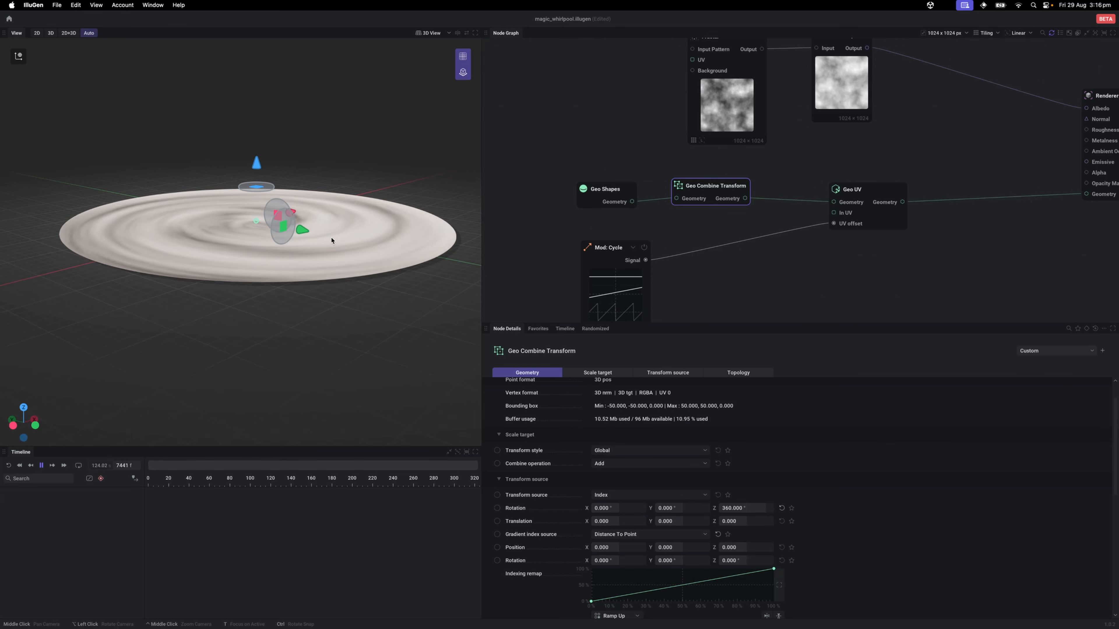
{"action": "left_click_drag", "start_coordinate": [331, 240], "coordinate": [330, 266]}
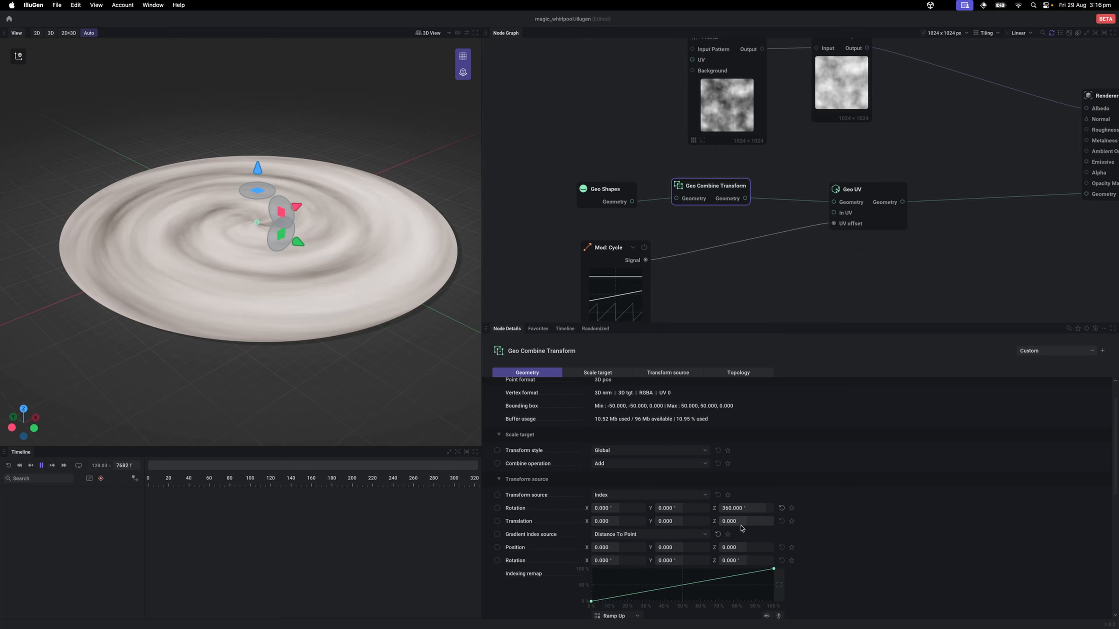
{"action": "left_click_drag", "start_coordinate": [743, 525], "coordinate": [750, 522]}
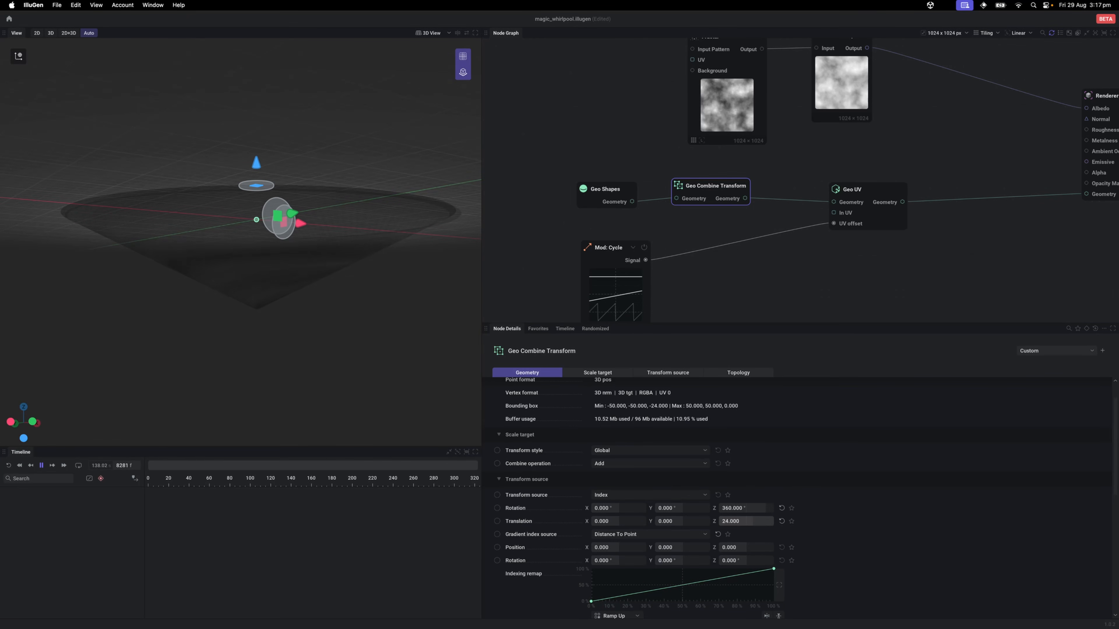
Step: Hide the grid in the 3D view, deselect the node and pause playback with the camera looking into the funnel
{"action": "left_click_drag", "start_coordinate": [343, 350], "coordinate": [315, 376]}
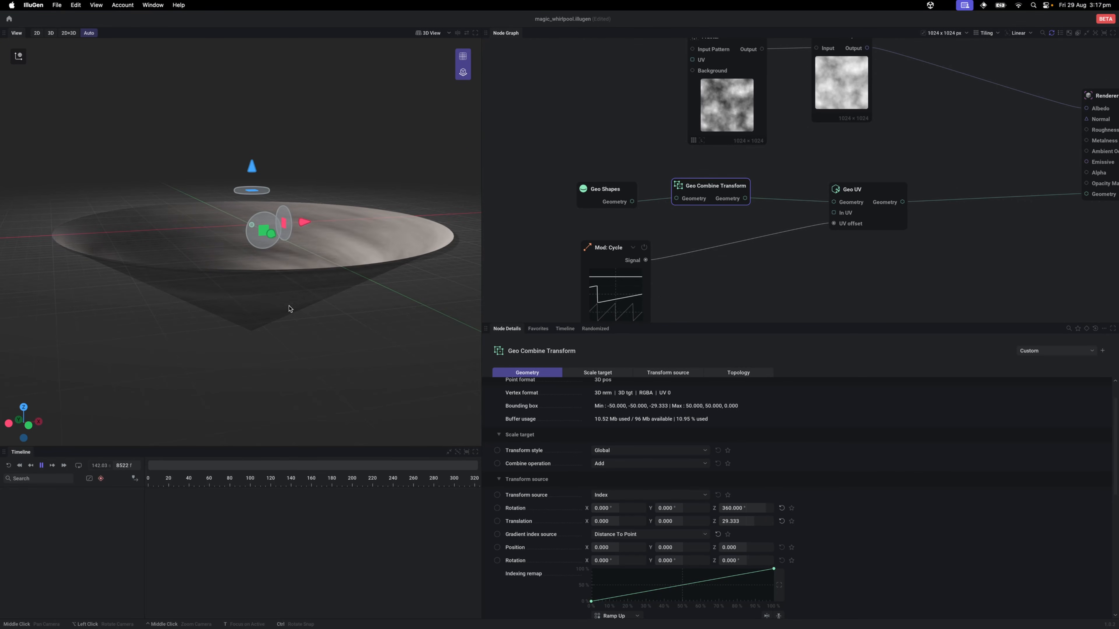
{"action": "left_click", "coordinate": [463, 56]}
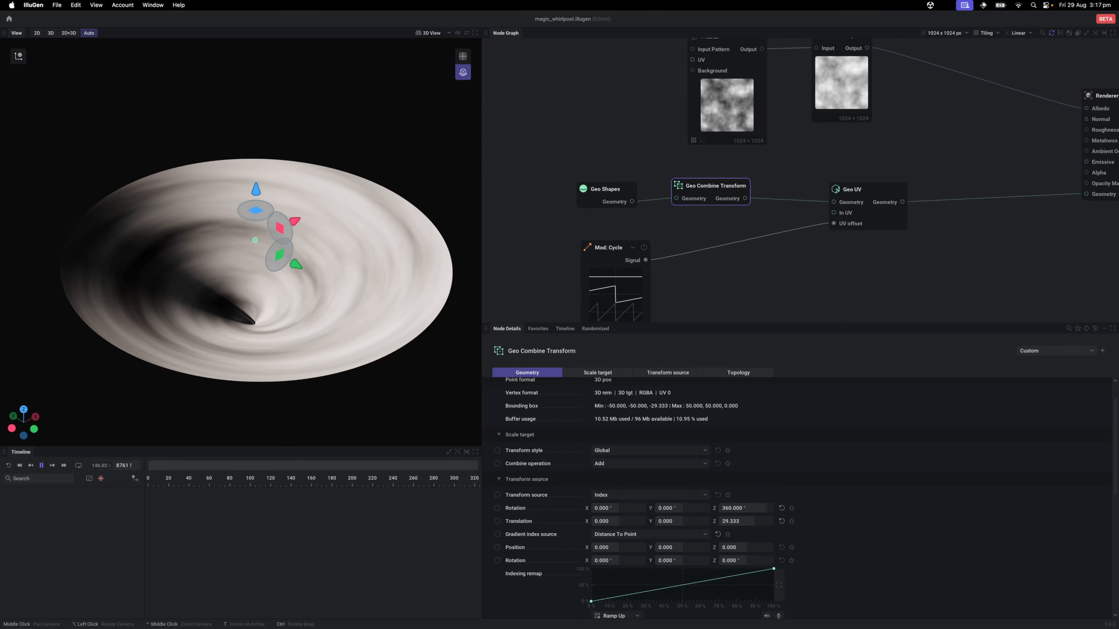
{"action": "left_click", "coordinate": [781, 274]}
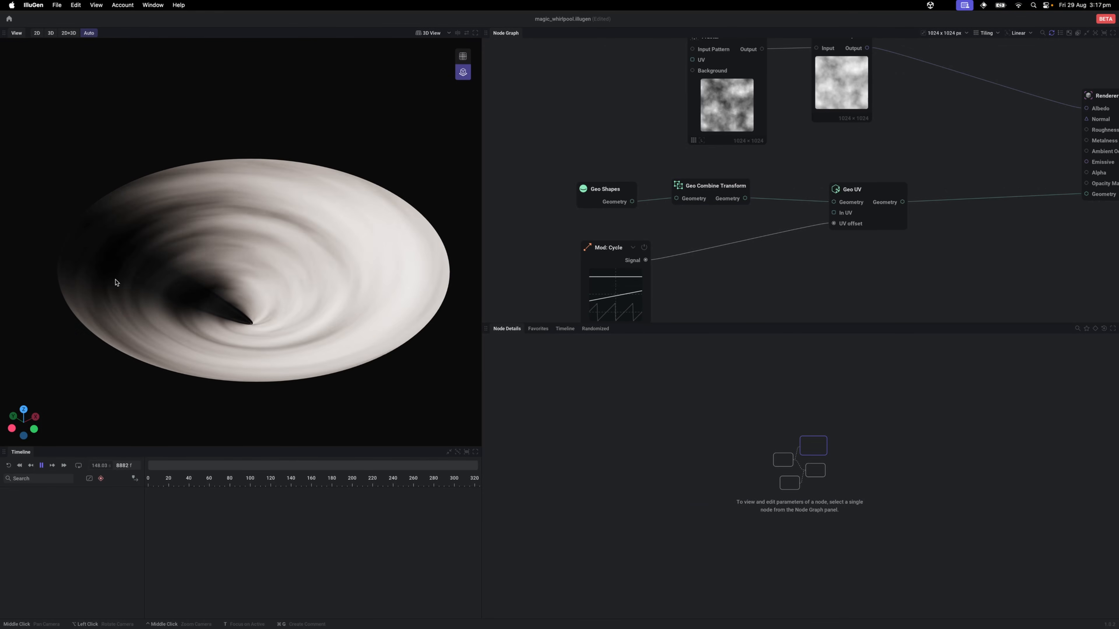
{"action": "key", "text": "space"}
{"action": "scroll", "coordinate": [636, 257], "scroll_direction": "right", "scroll_amount": 2}
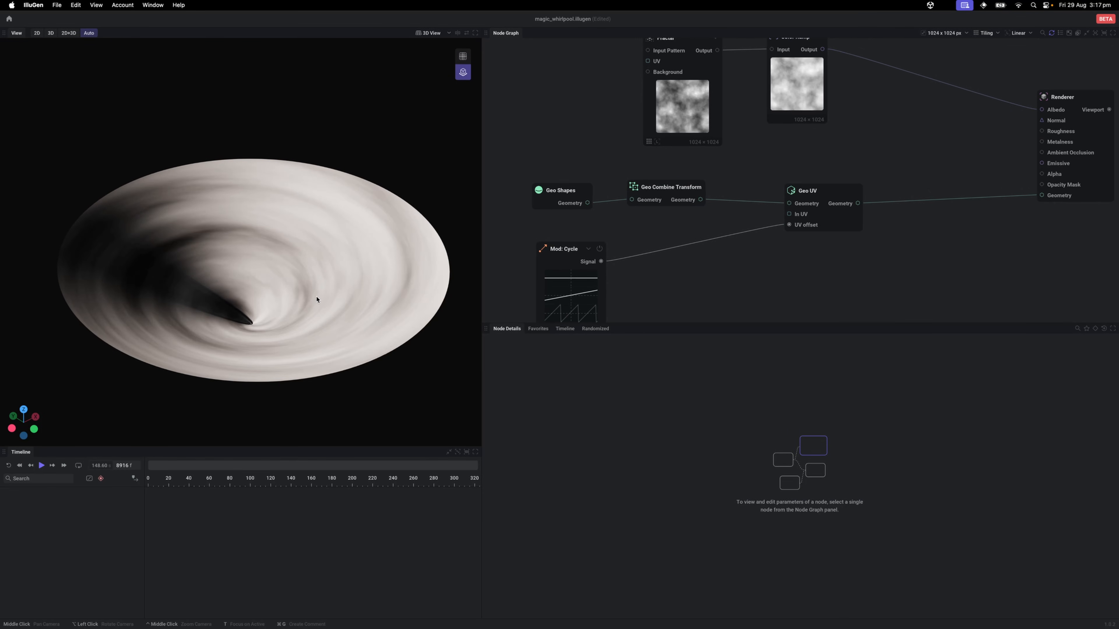
Step: Set the Geo Combine Transform node's Z translation to 35 to deepen the funnel
{"action": "left_click_drag", "start_coordinate": [316, 299], "coordinate": [317, 244]}
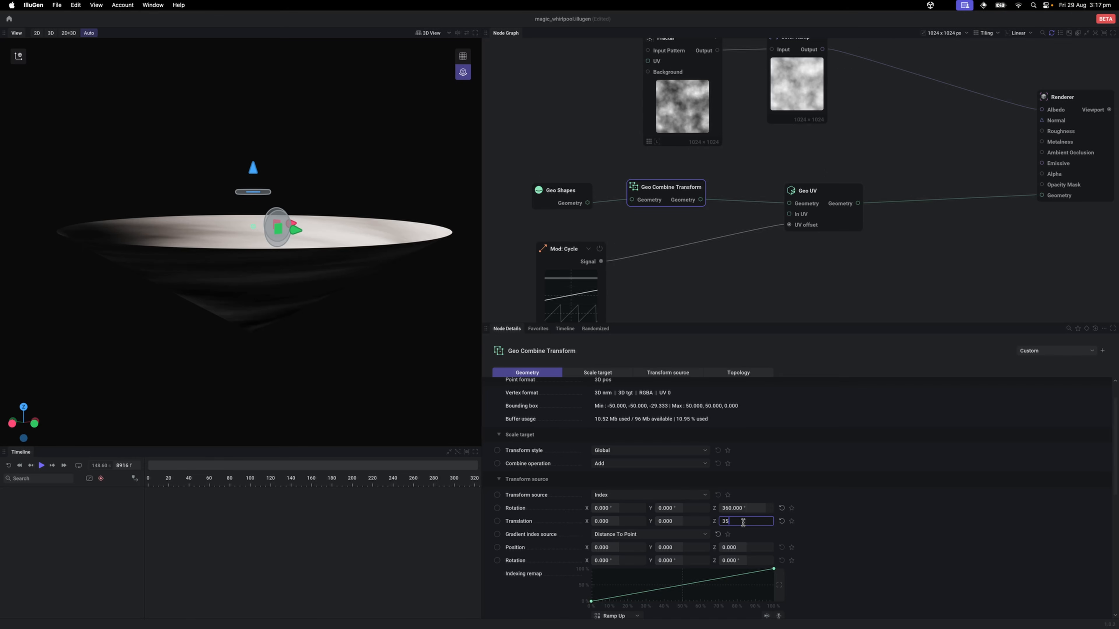
{"action": "key", "text": "Return"}
{"action": "left_click_drag", "start_coordinate": [400, 308], "coordinate": [392, 353]}
Step: Add a Geo Displace node fed by Geo UV's geometry output and preview it in the 3D view
{"action": "left_click_drag", "start_coordinate": [806, 196], "coordinate": [627, 206]}
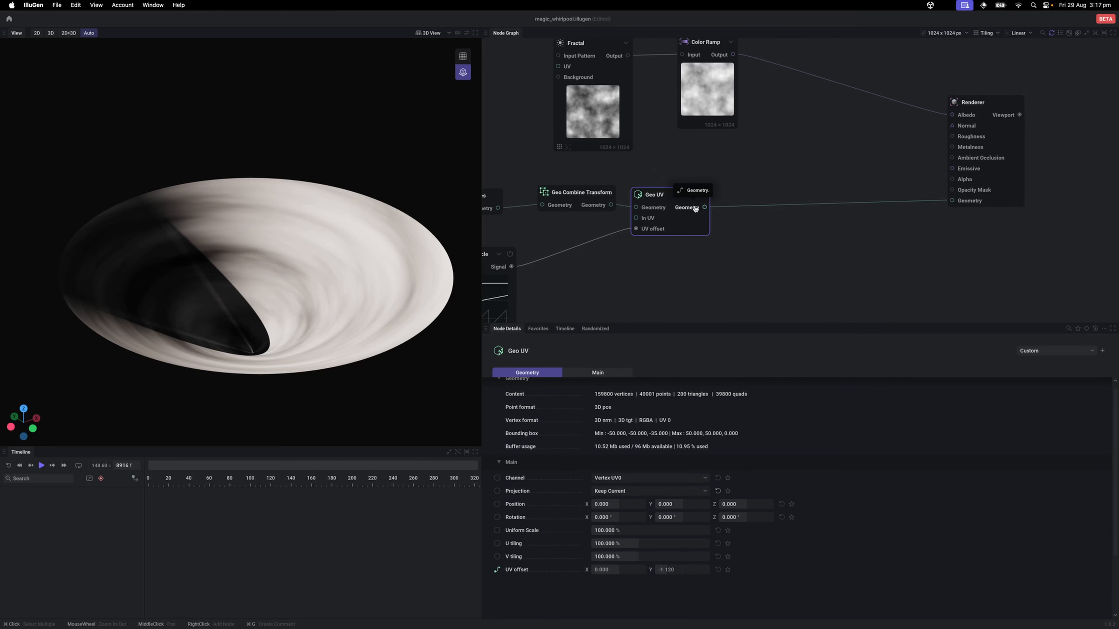
{"action": "left_click_drag", "start_coordinate": [694, 208], "coordinate": [798, 216]}
{"action": "mouse_move", "coordinate": [882, 253]}
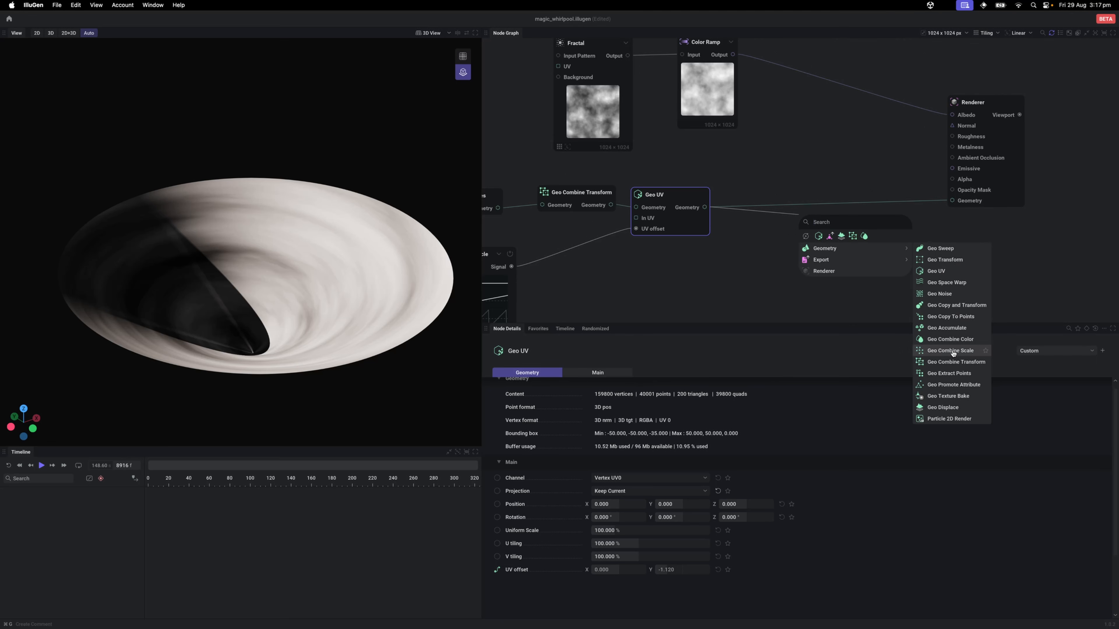
{"action": "left_click", "coordinate": [941, 409]}
{"action": "double_click", "coordinate": [836, 202]}
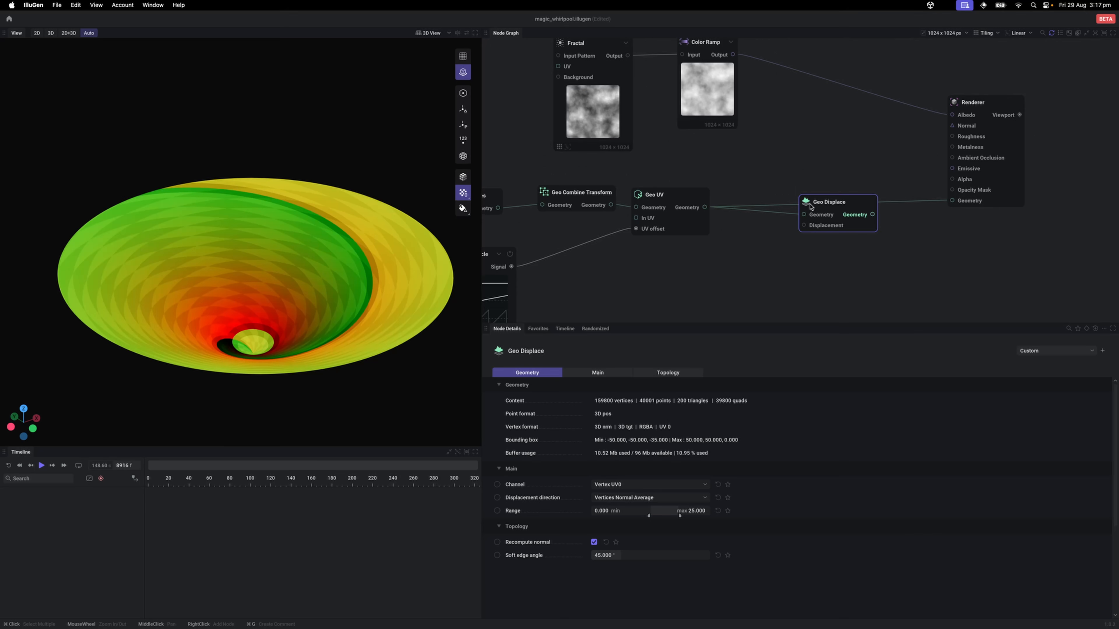
Step: Move the Color Ramp node aside and connect the Fractal output to Geo Displace's Displacement input
{"action": "left_click_drag", "start_coordinate": [810, 205], "coordinate": [814, 235]}
{"action": "left_click_drag", "start_coordinate": [726, 141], "coordinate": [761, 127]}
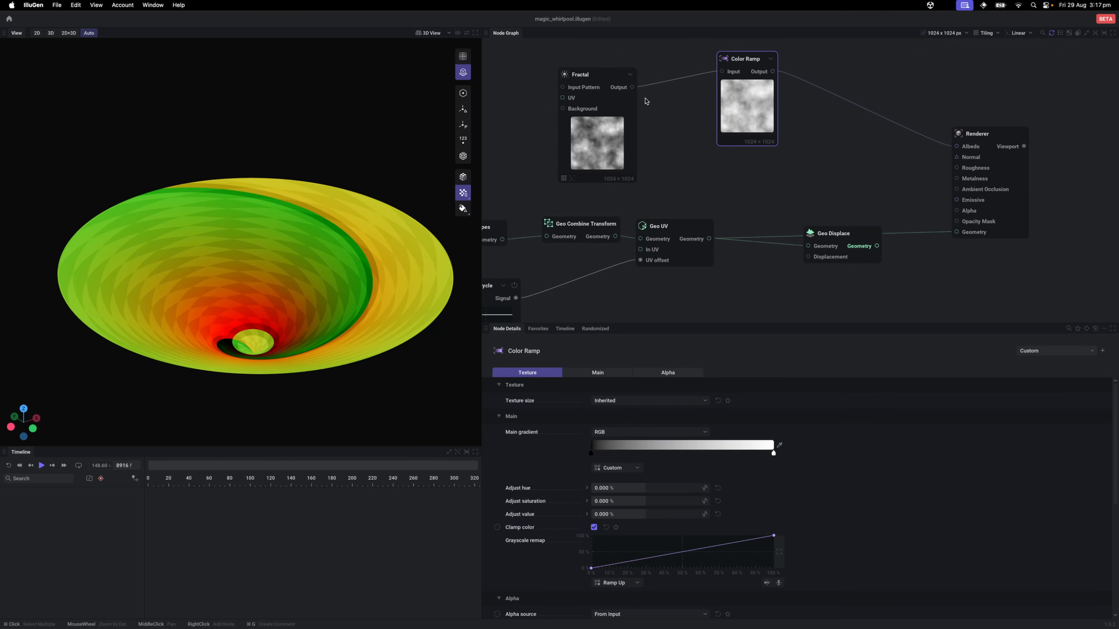
{"action": "scroll", "coordinate": [605, 137], "scroll_direction": "up", "scroll_amount": 3}
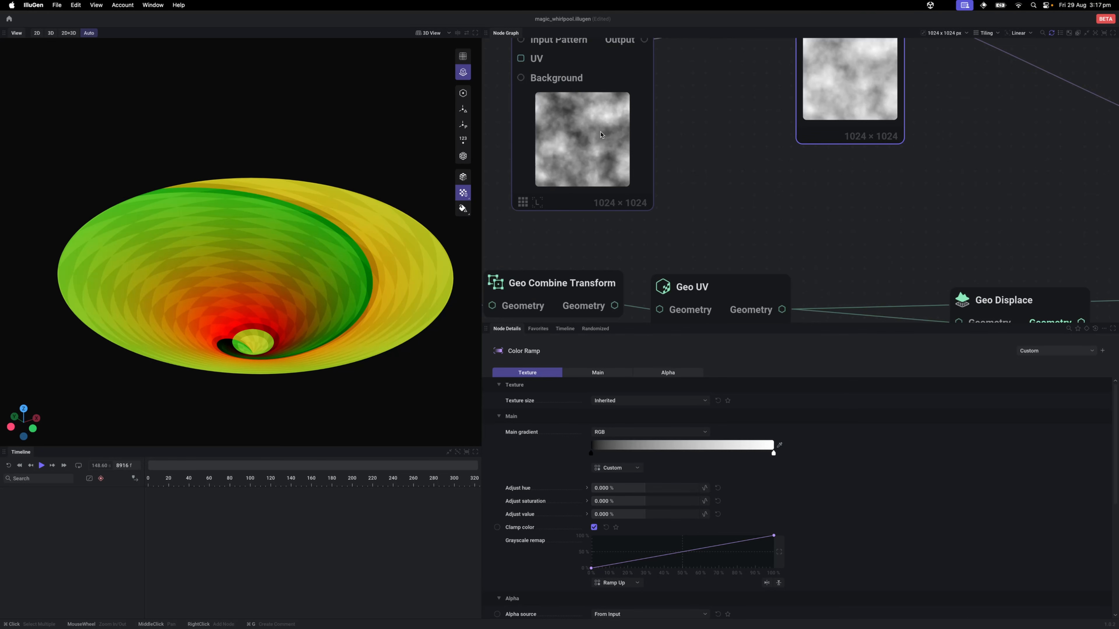
{"action": "scroll", "coordinate": [601, 135], "scroll_direction": "down", "scroll_amount": 1}
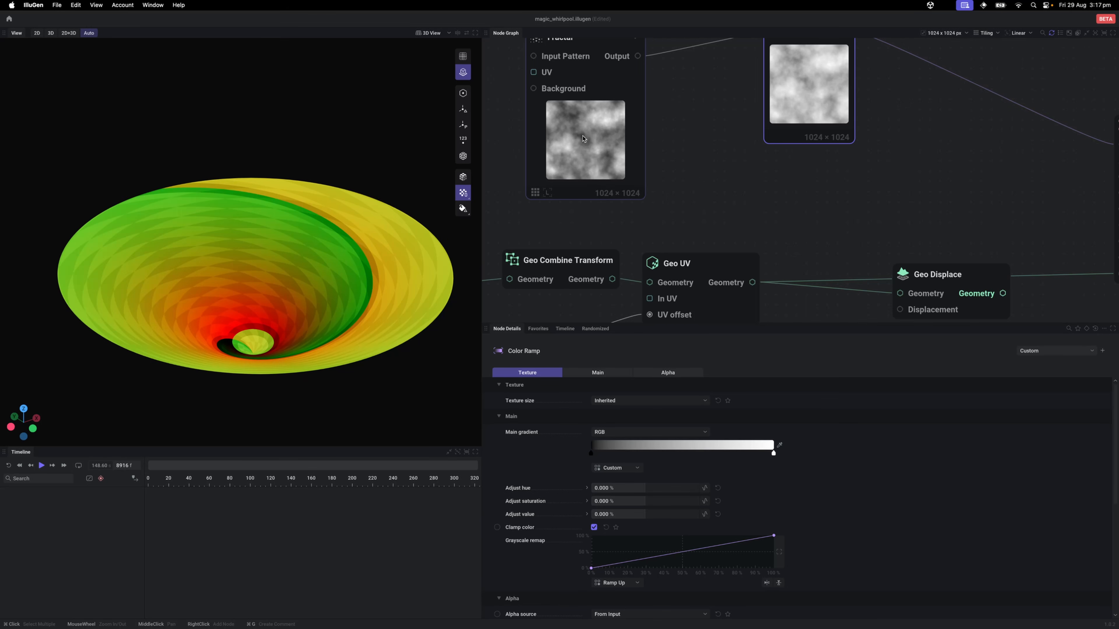
{"action": "mouse_move", "coordinate": [334, 335]}
{"action": "left_mouse_down"}
{"action": "mouse_move", "coordinate": [319, 314]}
{"action": "mouse_move", "coordinate": [341, 319]}
{"action": "mouse_move", "coordinate": [341, 338]}
{"action": "left_mouse_up"}
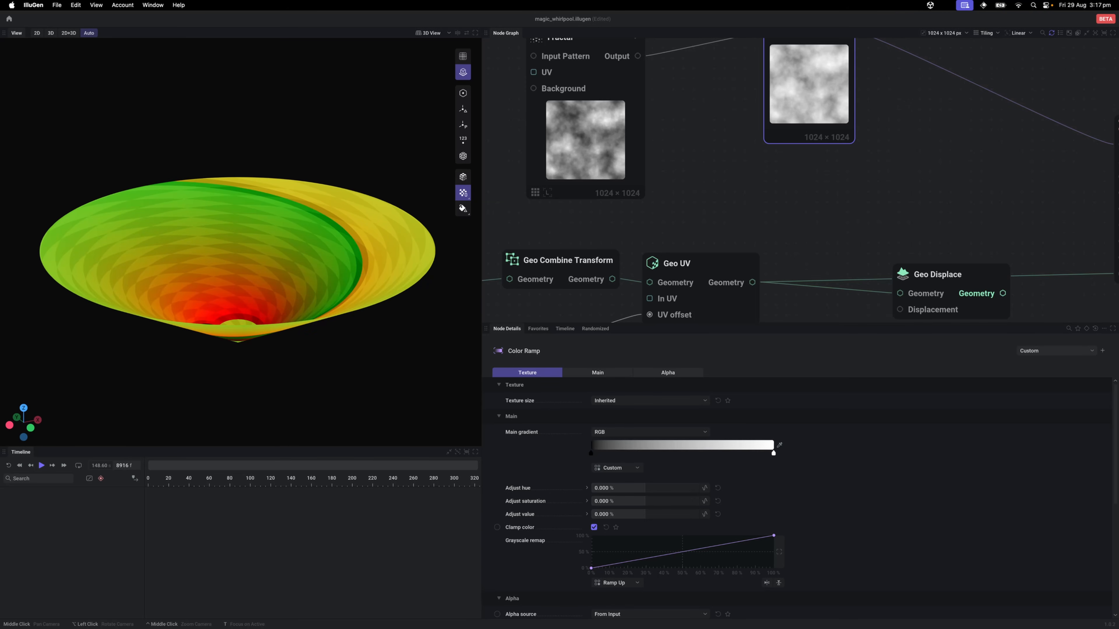
{"action": "scroll", "coordinate": [689, 148], "scroll_direction": "down", "scroll_amount": 3}
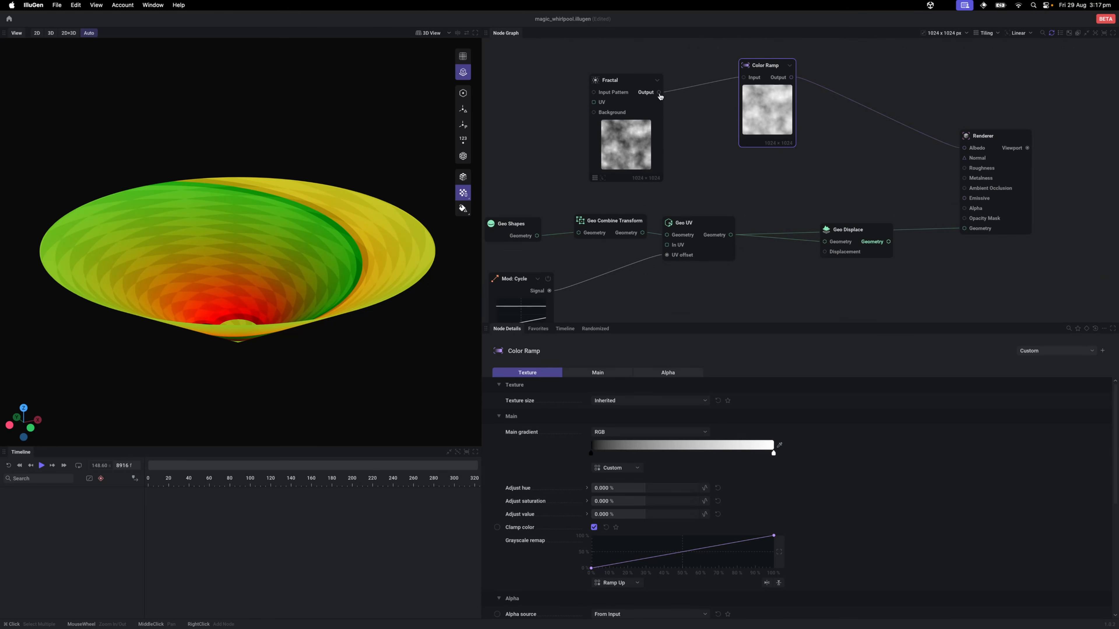
{"action": "left_click_drag", "start_coordinate": [659, 93], "coordinate": [824, 251]}
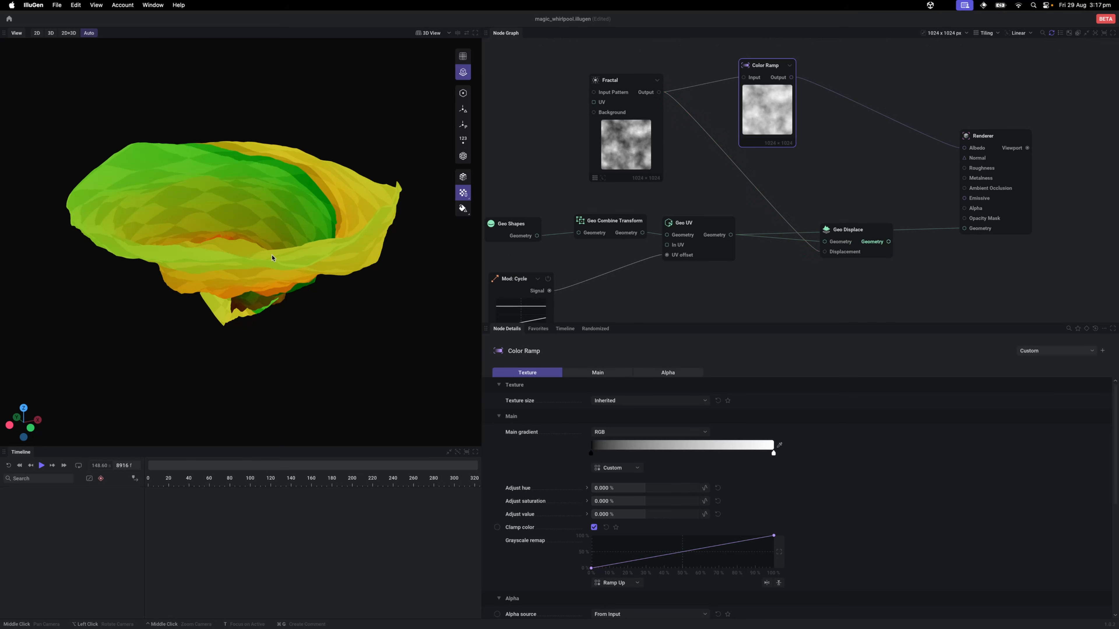
{"action": "left_click_drag", "start_coordinate": [272, 258], "coordinate": [235, 282]}
{"action": "left_click_drag", "start_coordinate": [310, 243], "coordinate": [310, 193]}
Step: Connect Geo Displace's geometry output to the Renderer's Geometry input and view the rendered displacement
{"action": "left_click_drag", "start_coordinate": [889, 246], "coordinate": [964, 228]}
{"action": "left_click", "coordinate": [937, 259]}
{"action": "left_click_drag", "start_coordinate": [317, 260], "coordinate": [318, 305]}
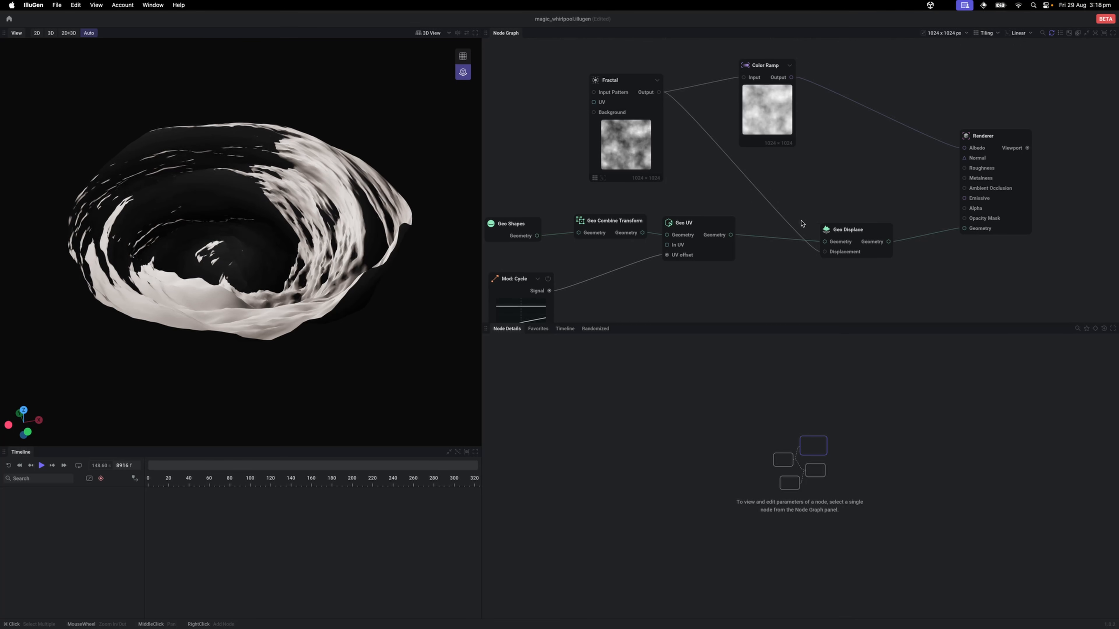
Step: Narrow the Geo Displace range to a minimum of -5.704 and a maximum of 7.658
{"action": "left_click", "coordinate": [842, 230]}
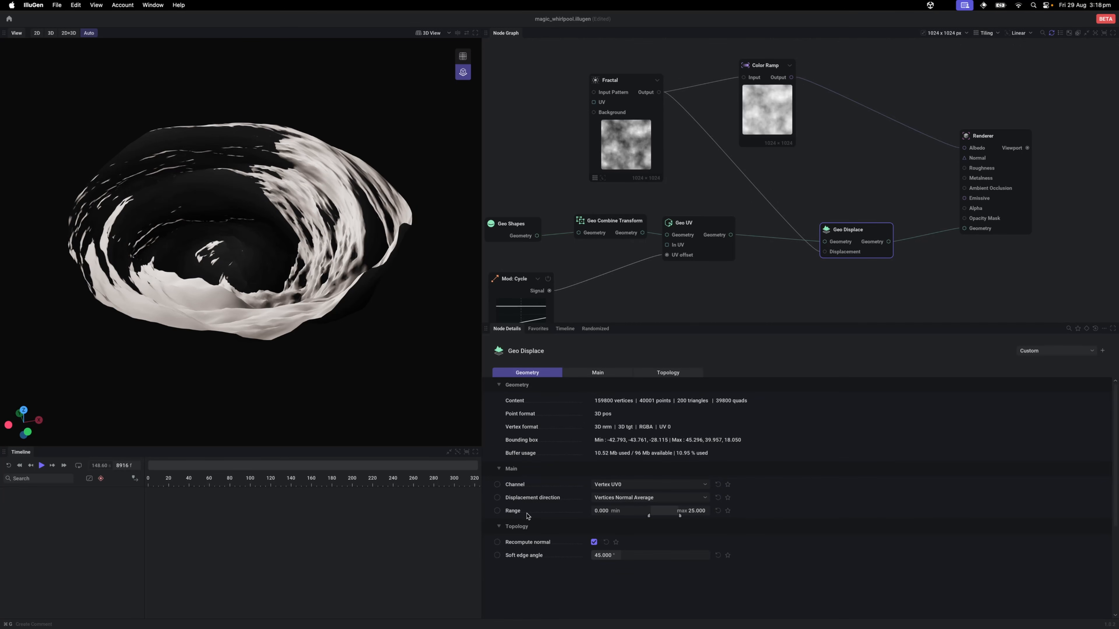
{"action": "left_click_drag", "start_coordinate": [682, 519], "coordinate": [632, 519]}
{"action": "mouse_move", "coordinate": [669, 518]}
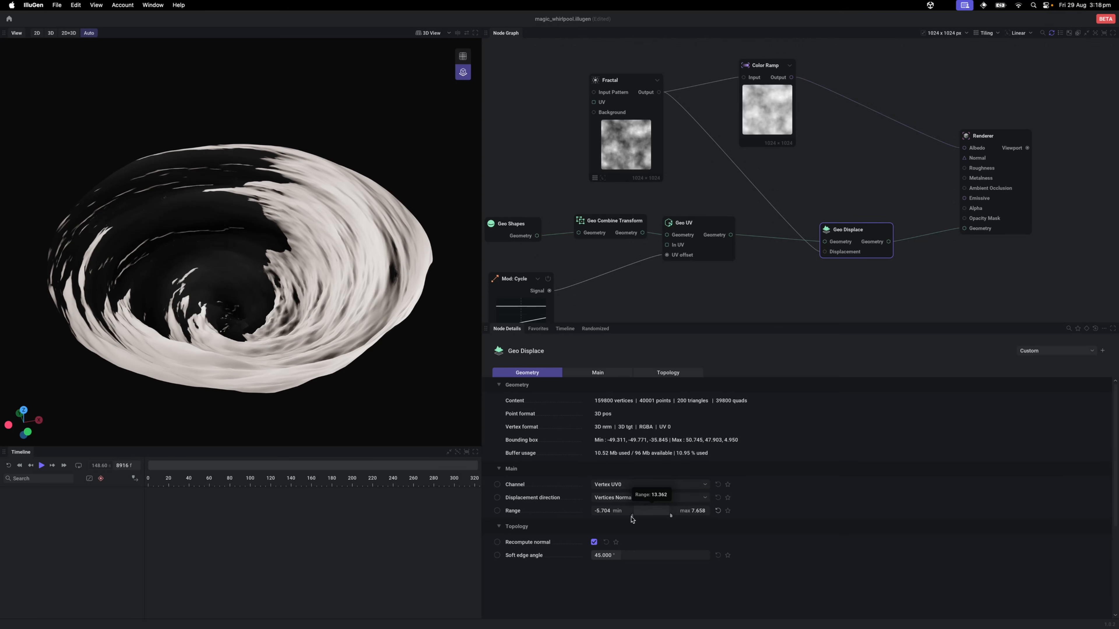
Step: Play the animation, examine the displaced whirlpool from several angles and pause it again
{"action": "left_click_drag", "start_coordinate": [273, 273], "coordinate": [303, 375]}
{"action": "key", "text": "space"}
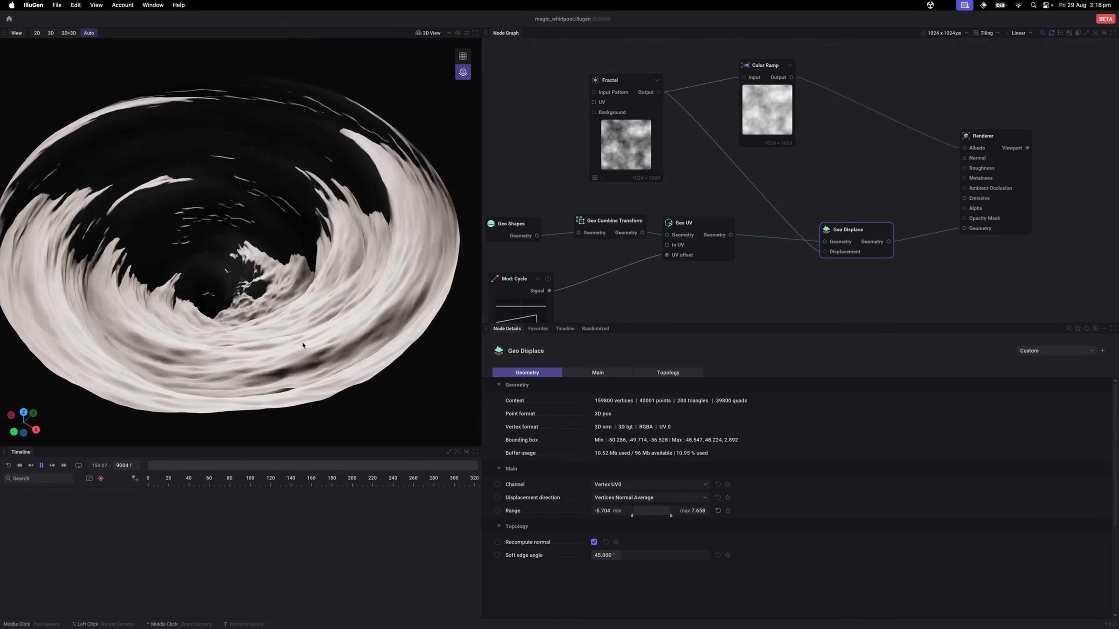
{"action": "left_click_drag", "start_coordinate": [385, 322], "coordinate": [351, 302]}
{"action": "left_click", "coordinate": [993, 152]}
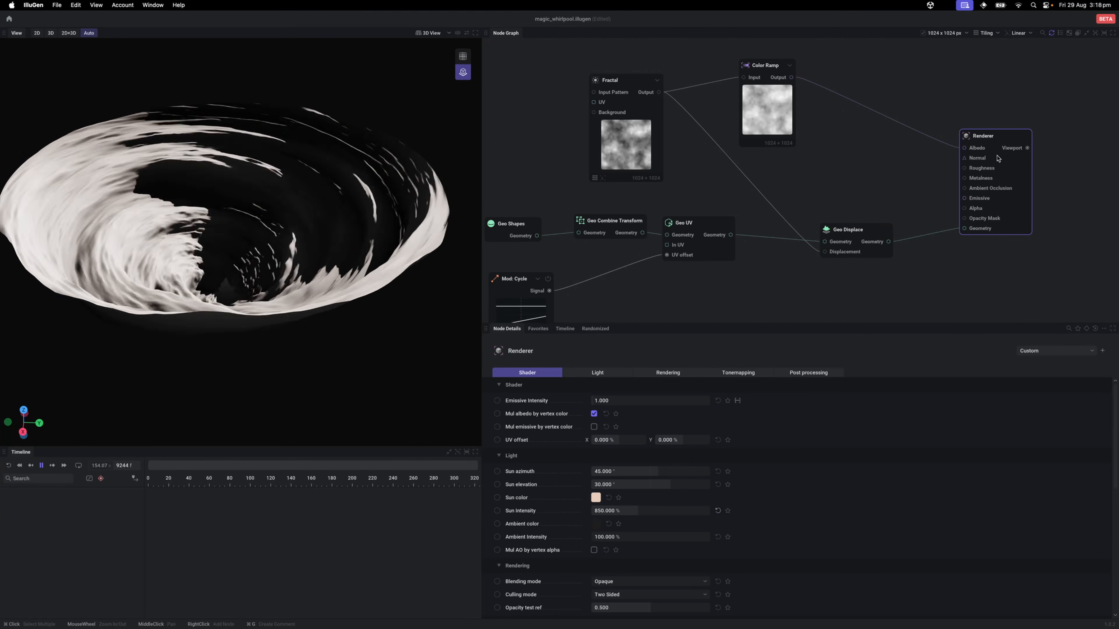
{"action": "left_click_drag", "start_coordinate": [188, 178], "coordinate": [264, 194]}
{"action": "left_click", "coordinate": [511, 181]}
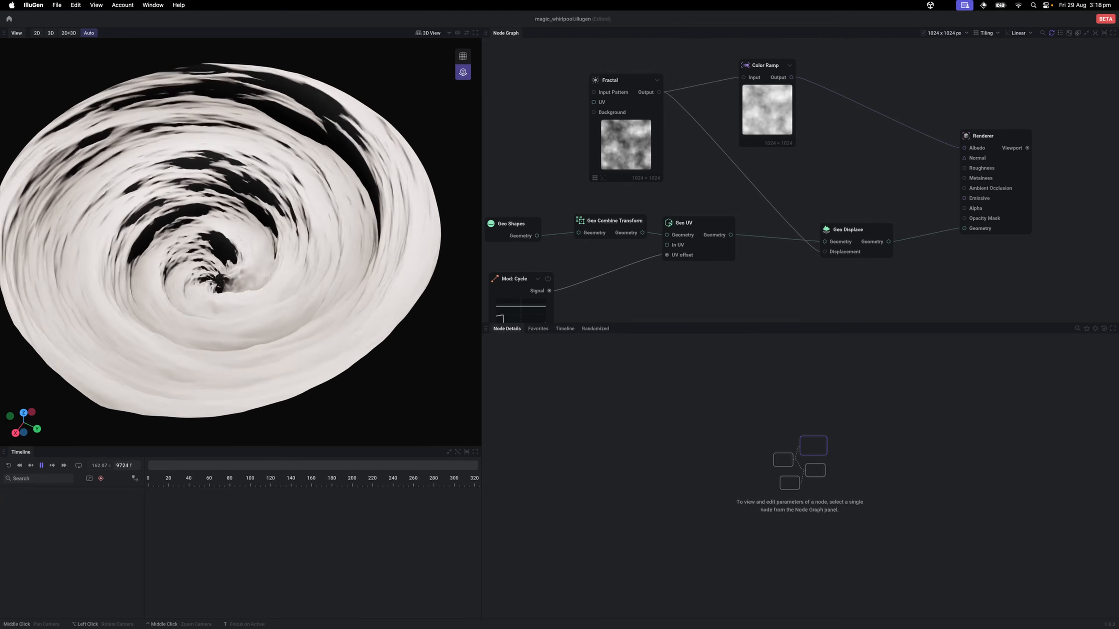
{"action": "key", "text": "space"}
Step: Spread the Color Ramp and Fractal nodes apart to free up space in the node graph
{"action": "left_click_drag", "start_coordinate": [546, 167], "coordinate": [592, 208]}
{"action": "left_click_drag", "start_coordinate": [236, 260], "coordinate": [264, 264]}
{"action": "scroll", "coordinate": [534, 277], "scroll_direction": "down", "scroll_amount": 5}
{"action": "left_click_drag", "start_coordinate": [602, 232], "coordinate": [568, 215]}
{"action": "left_click", "coordinate": [625, 142]}
{"action": "left_click_drag", "start_coordinate": [687, 206], "coordinate": [662, 157]}
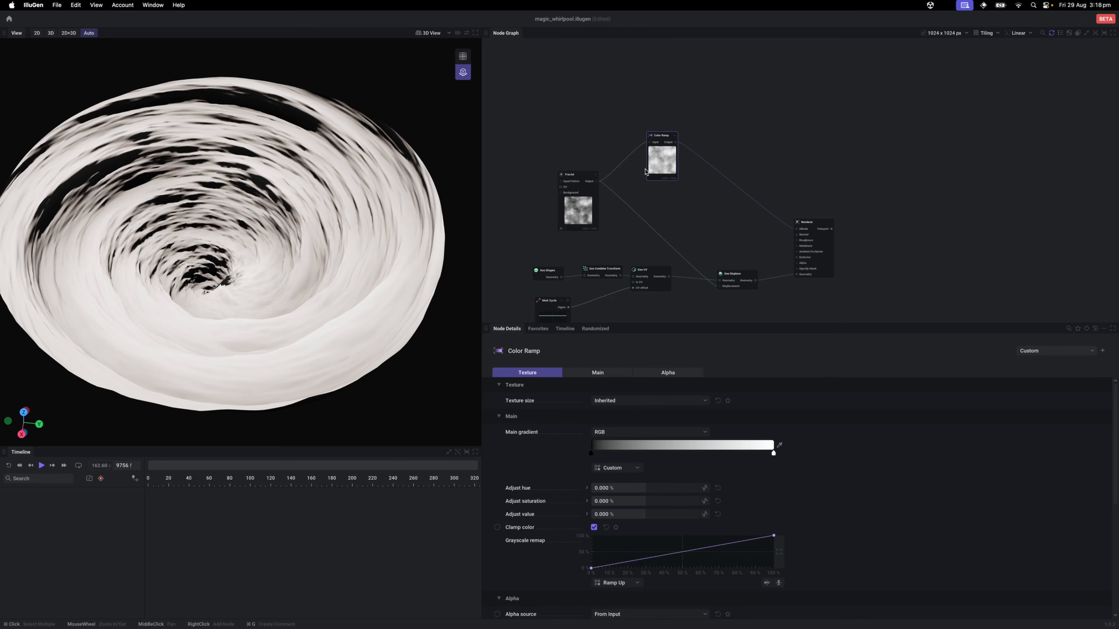
{"action": "scroll", "coordinate": [563, 202], "scroll_direction": "up", "scroll_amount": 1}
{"action": "left_click_drag", "start_coordinate": [549, 198], "coordinate": [593, 192]}
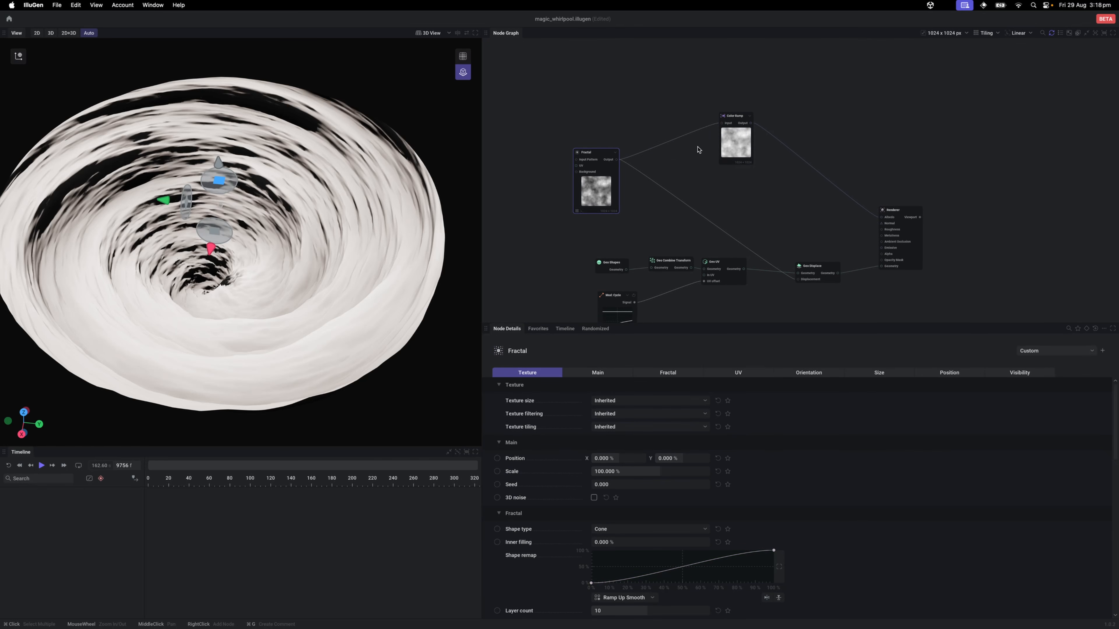
Step: Reroute the Color Ramp output from the Renderer's Albedo input to its Emissive input
{"action": "scroll", "coordinate": [697, 150], "scroll_direction": "down", "scroll_amount": 5}
{"action": "scroll", "coordinate": [645, 107], "scroll_direction": "up", "scroll_amount": 10}
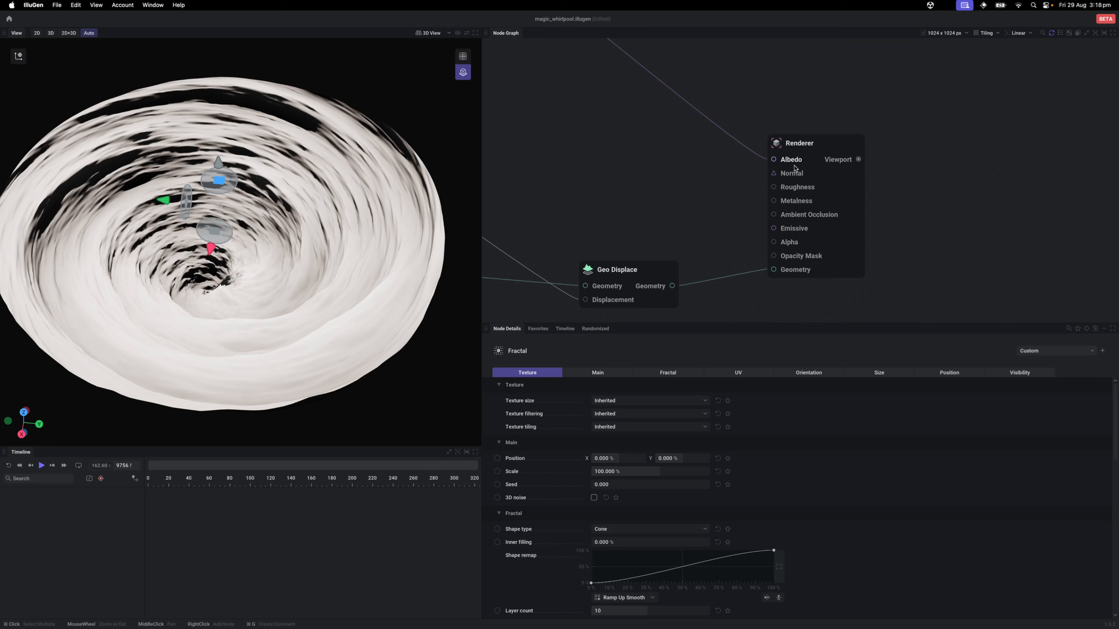
{"action": "scroll", "coordinate": [648, 145], "scroll_direction": "down", "scroll_amount": 2}
{"action": "left_click_drag", "start_coordinate": [634, 150], "coordinate": [729, 216]}
{"action": "left_click_drag", "start_coordinate": [586, 138], "coordinate": [701, 200]}
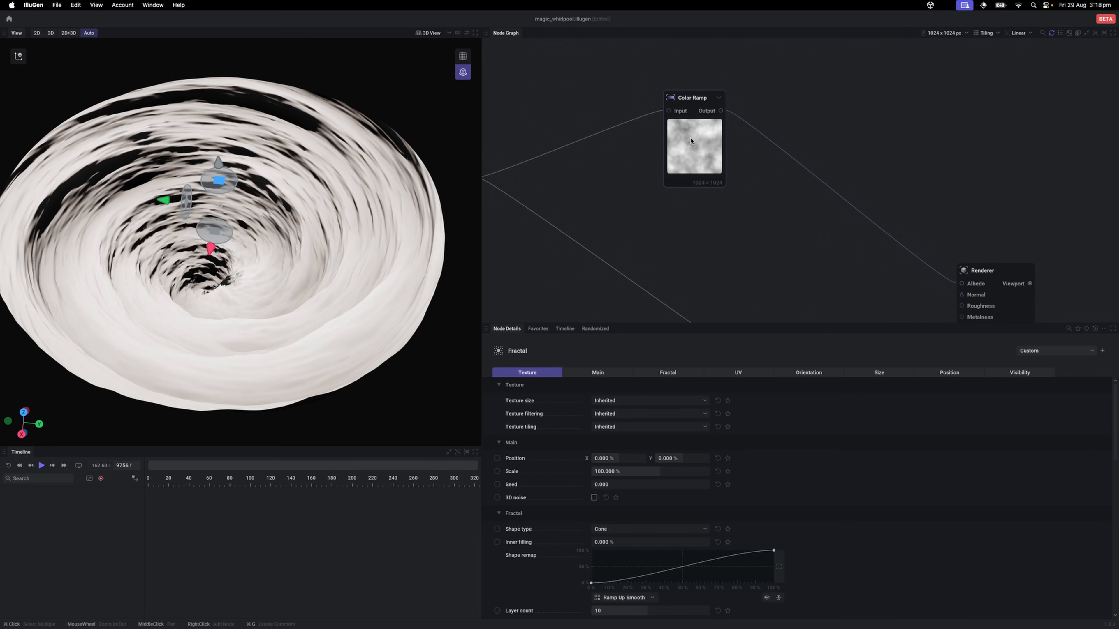
{"action": "left_click_drag", "start_coordinate": [808, 239], "coordinate": [664, 136]}
{"action": "left_click_drag", "start_coordinate": [785, 162], "coordinate": [819, 239]}
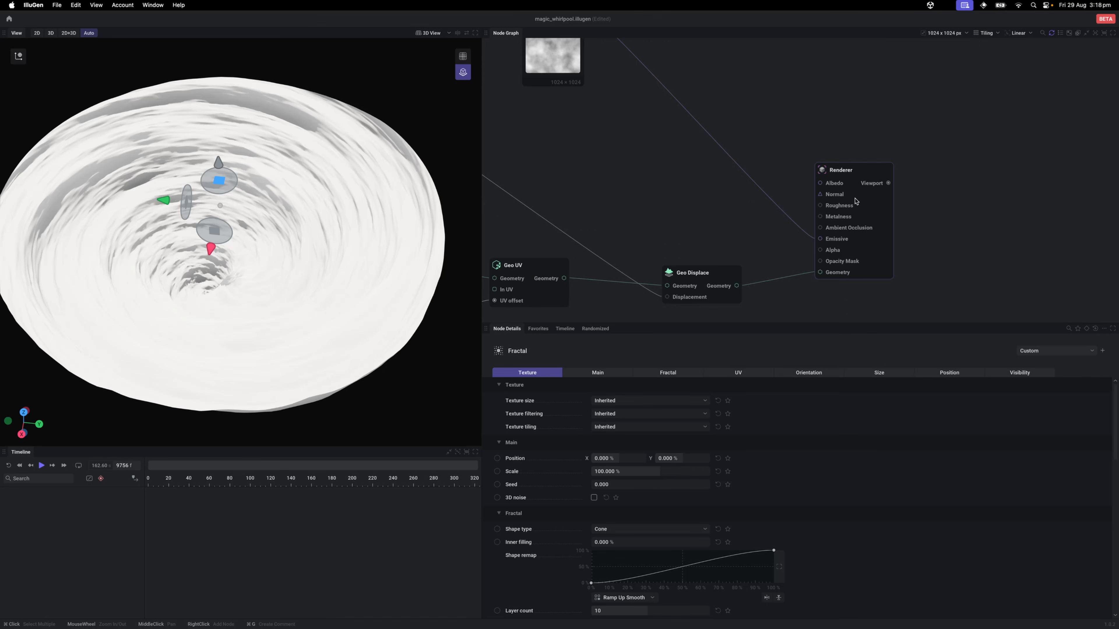
Step: Add a Color Uniform node connected to the Renderer's Albedo input
{"action": "scroll", "coordinate": [764, 205], "scroll_direction": "up", "scroll_amount": 3}
{"action": "right_click", "coordinate": [754, 121]}
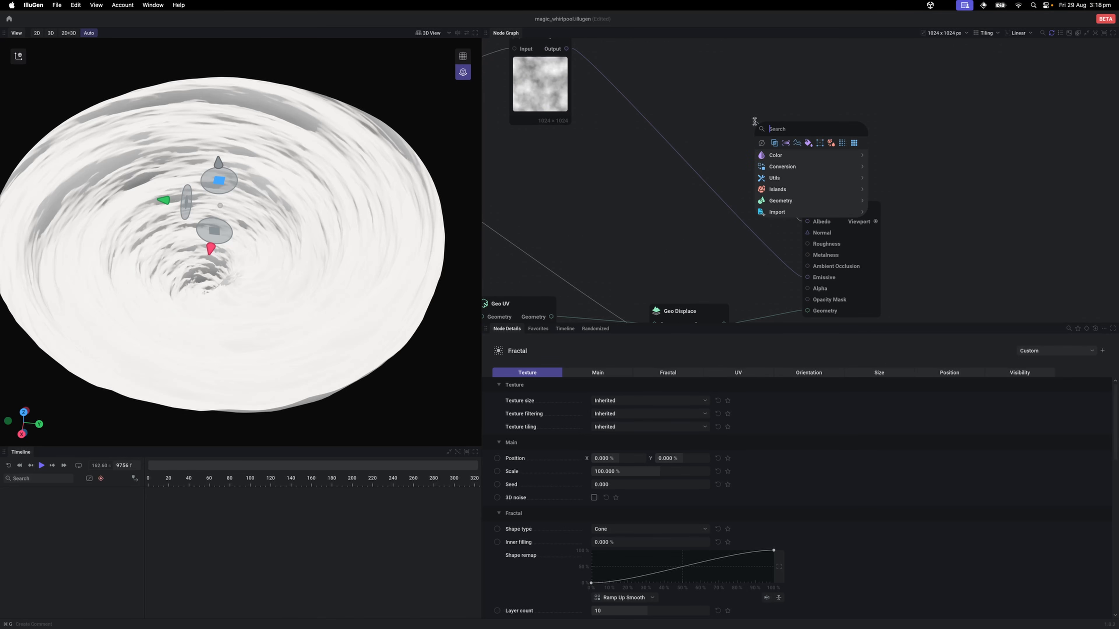
{"action": "mouse_move", "coordinate": [815, 157]}
{"action": "left_click", "coordinate": [875, 160]}
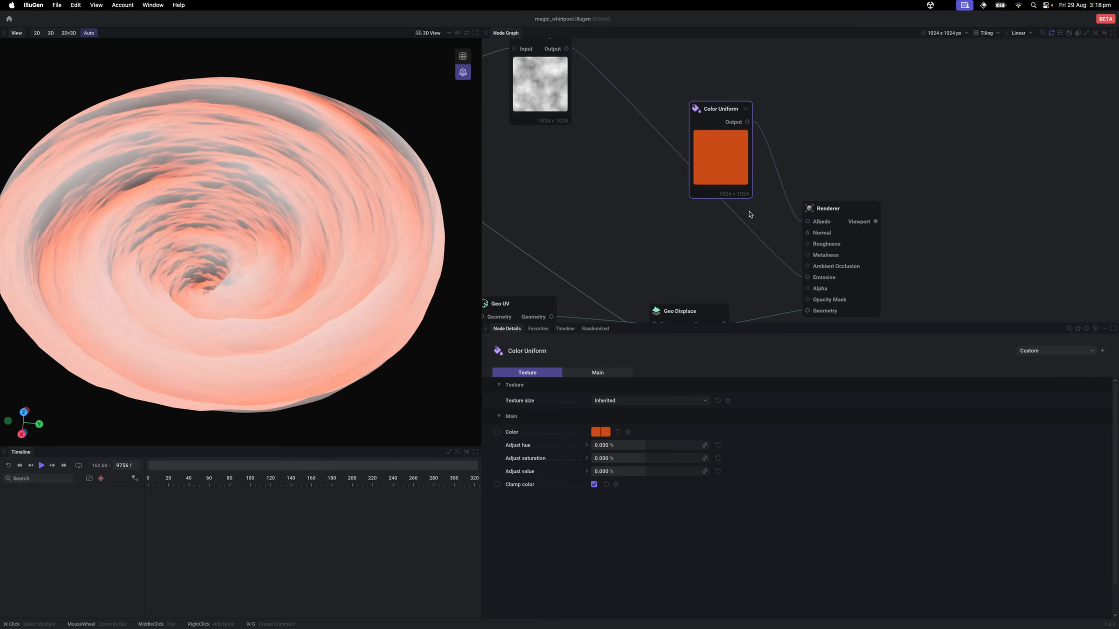
Step: Set the Color Uniform node's color to dark blue #343D5C and move the node farther above the Renderer
{"action": "left_click", "coordinate": [599, 432]}
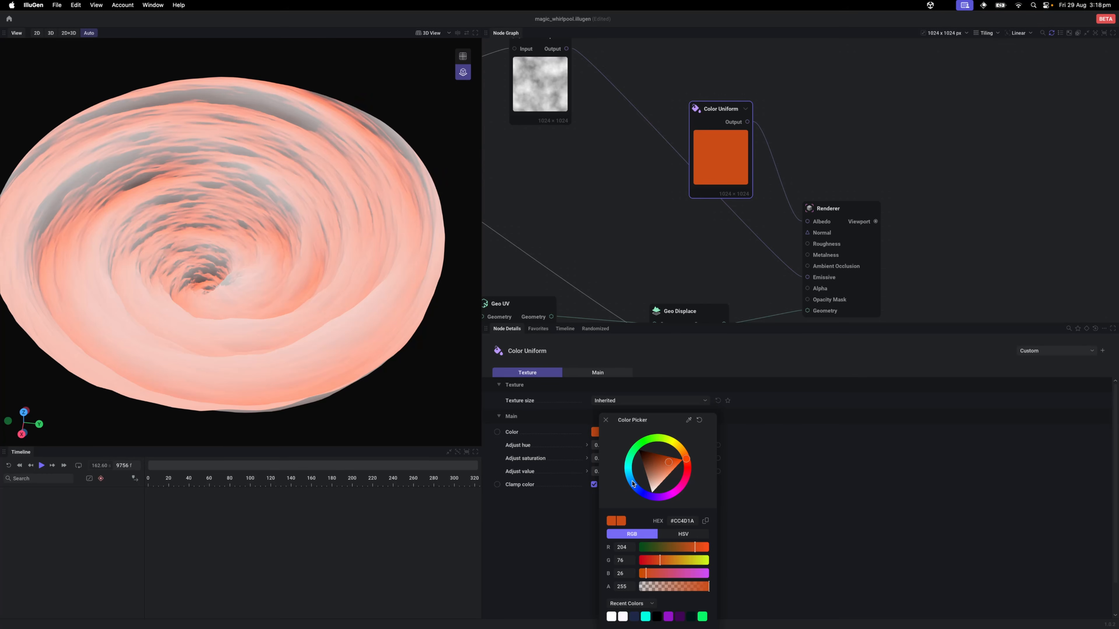
{"action": "left_click_drag", "start_coordinate": [632, 484], "coordinate": [668, 471]}
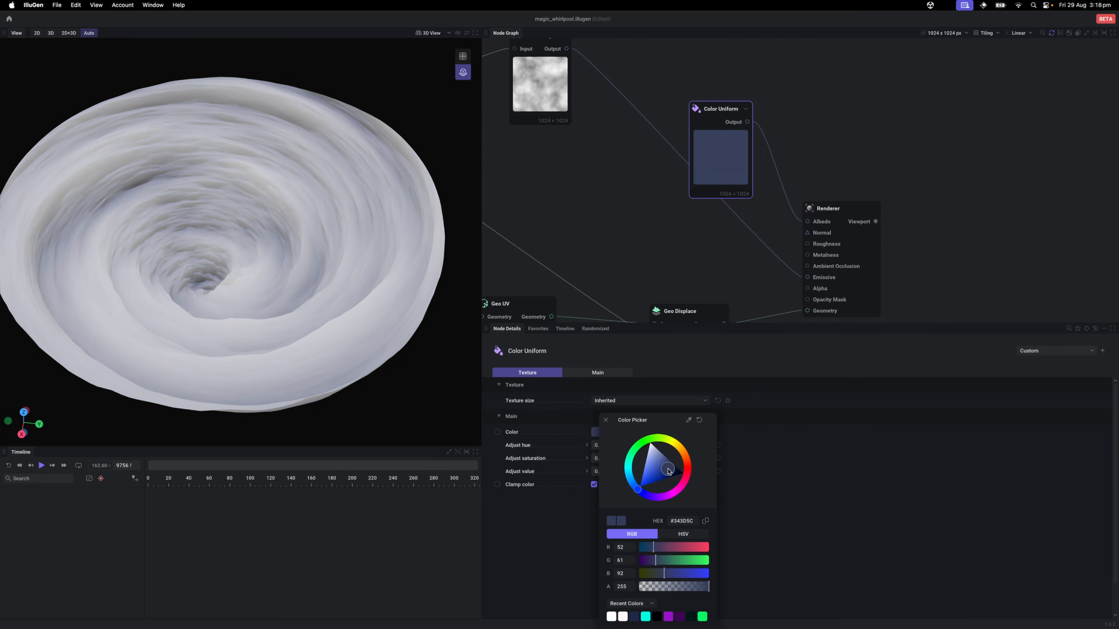
{"action": "left_click", "coordinate": [614, 270]}
{"action": "left_click_drag", "start_coordinate": [711, 179], "coordinate": [730, 124]}
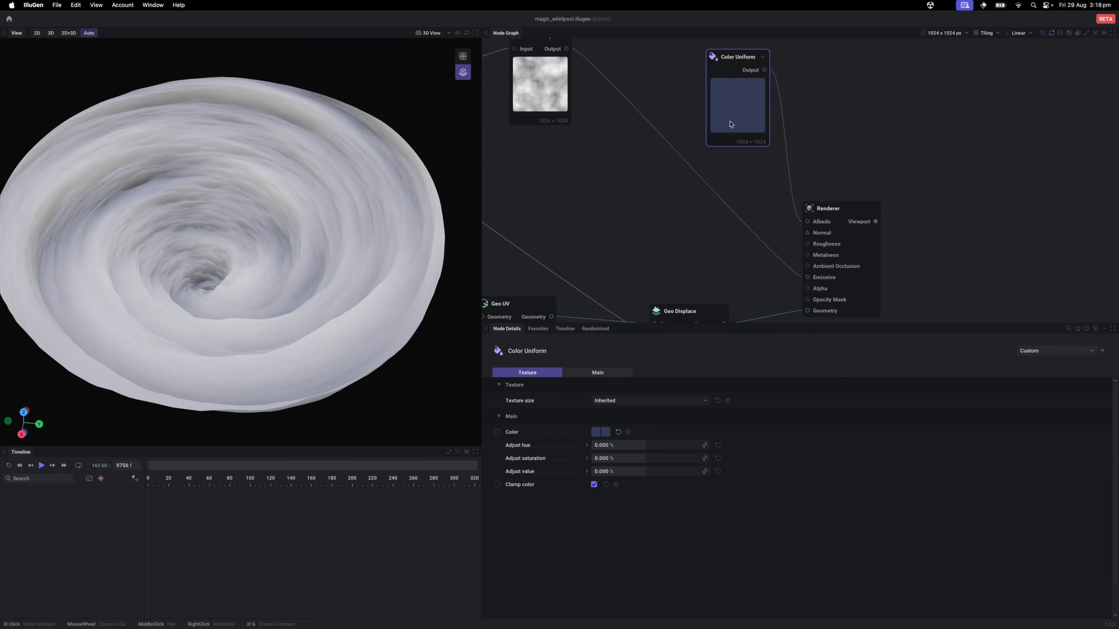
Step: Shift the Color Ramp's black stop to just under 30% of the gradient and recolor its white stop to light turquoise #8AFFF0
{"action": "scroll", "coordinate": [636, 184], "scroll_direction": "down", "scroll_amount": 2}
{"action": "left_click_drag", "start_coordinate": [630, 180], "coordinate": [665, 173]}
{"action": "scroll", "coordinate": [652, 178], "scroll_direction": "left", "scroll_amount": 3}
{"action": "scroll", "coordinate": [629, 190], "scroll_direction": "left", "scroll_amount": 2}
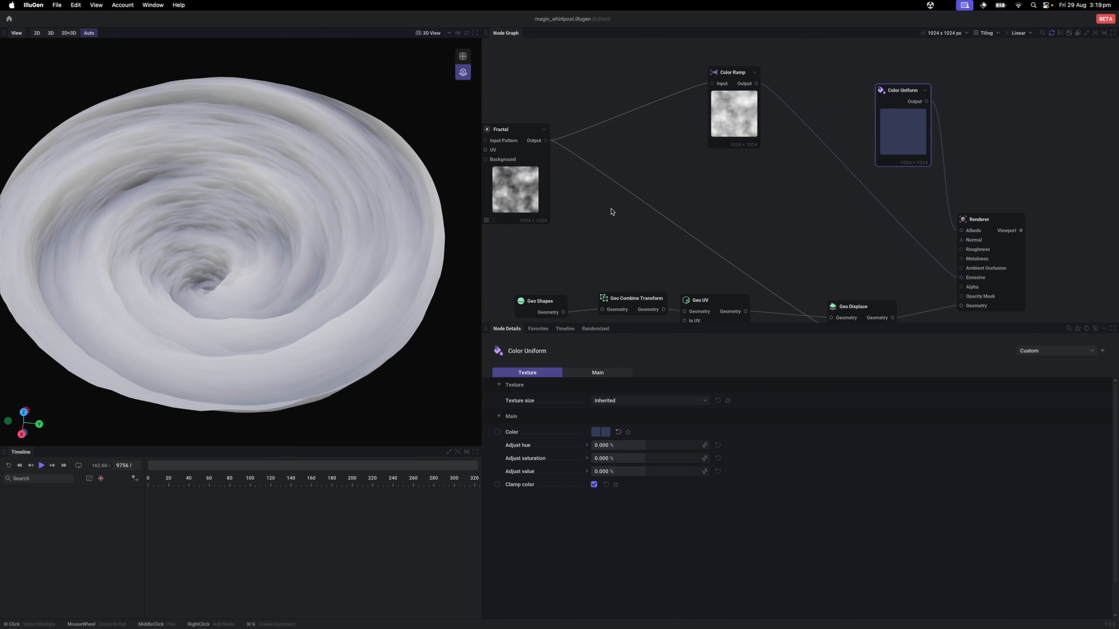
{"action": "left_click", "coordinate": [723, 100]}
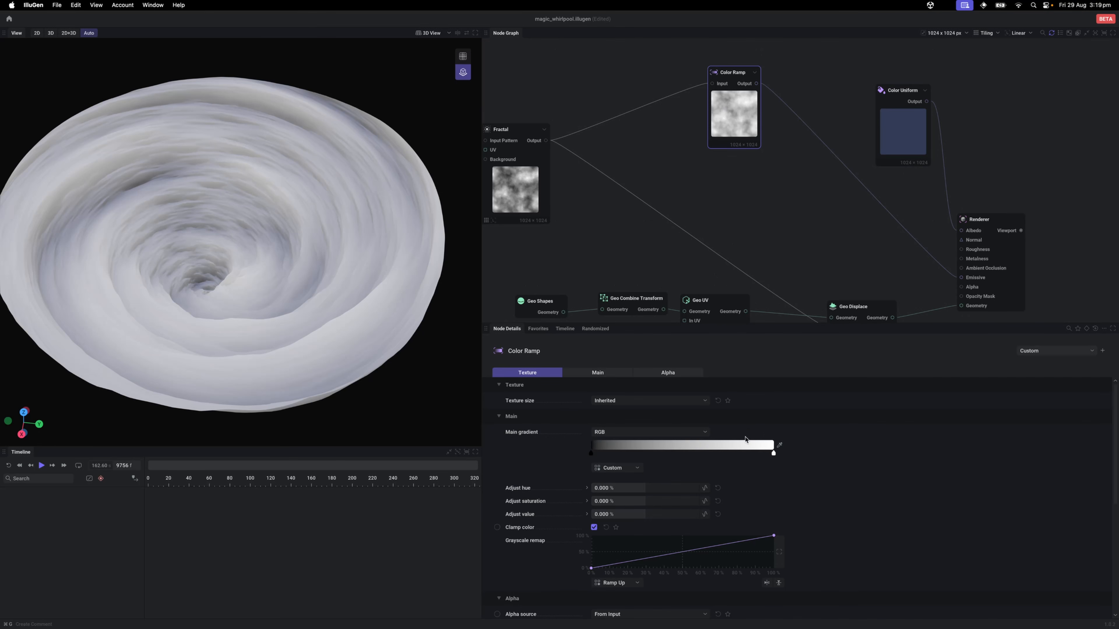
{"action": "left_click_drag", "start_coordinate": [592, 453], "coordinate": [645, 465]}
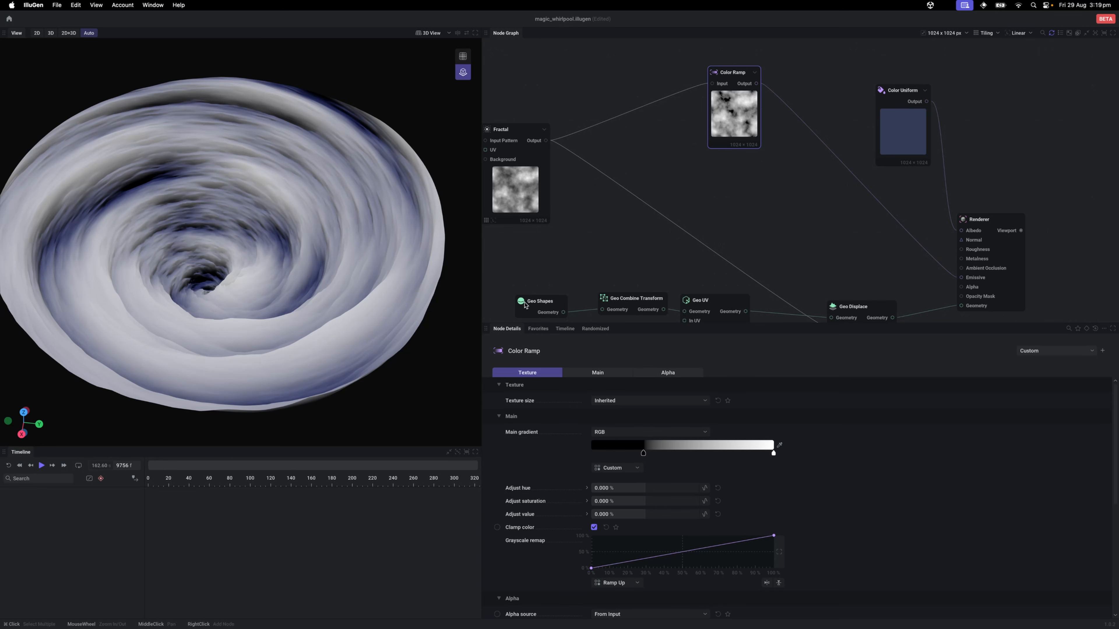
{"action": "double_click", "coordinate": [774, 454]}
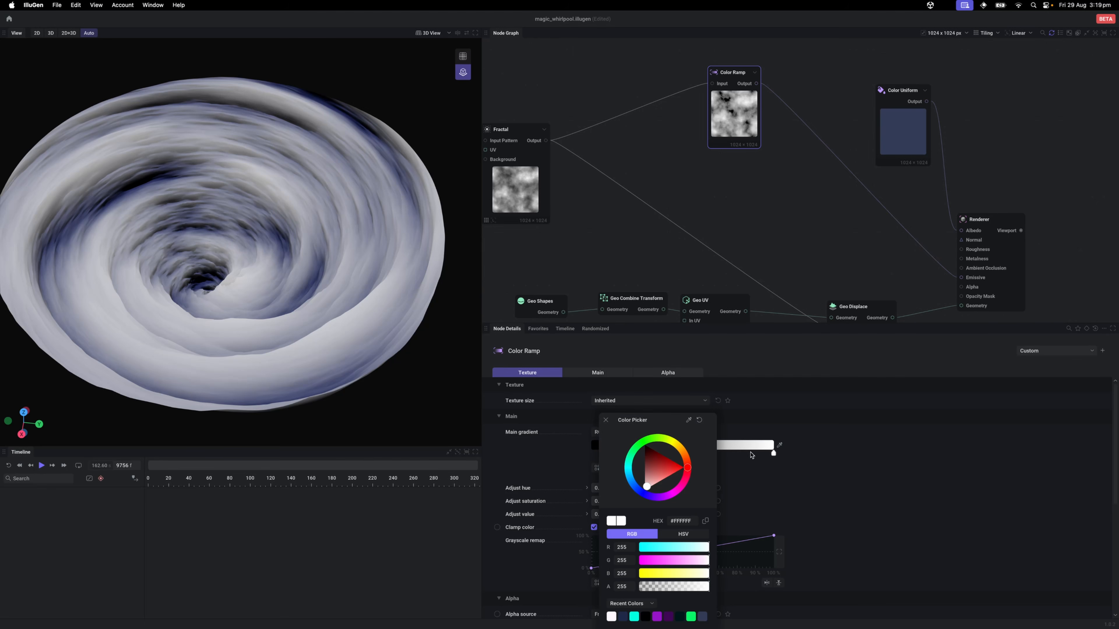
{"action": "left_click_drag", "start_coordinate": [650, 449], "coordinate": [660, 459]}
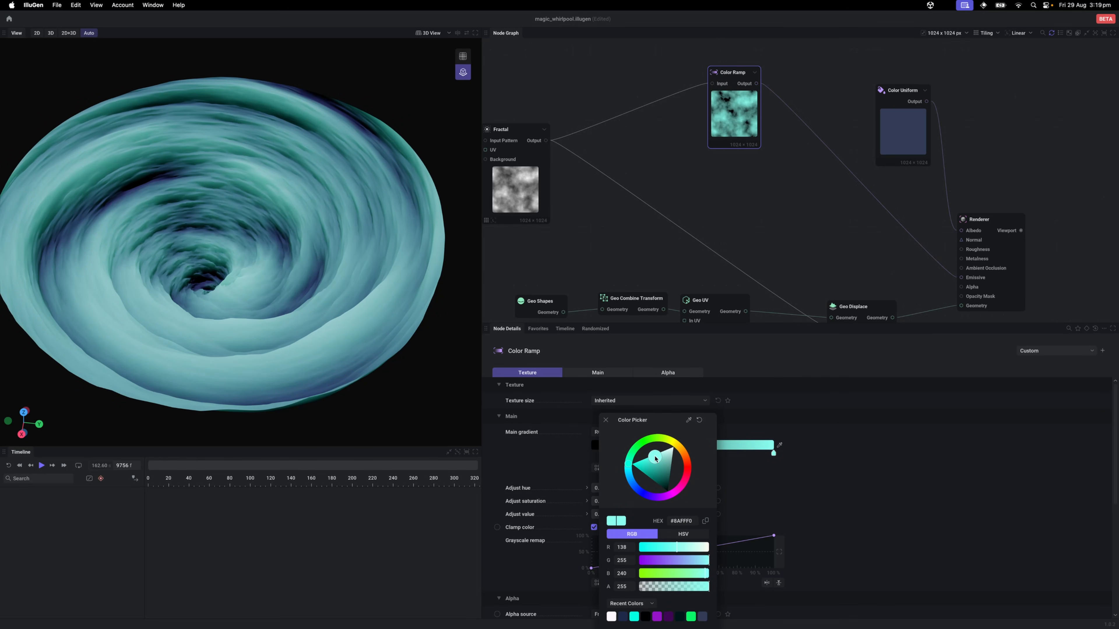
Step: Add a purple #A06DCA stop at about 50% of the Color Ramp's gradient and shift the black stop to about 35%
{"action": "left_click", "coordinate": [761, 463]}
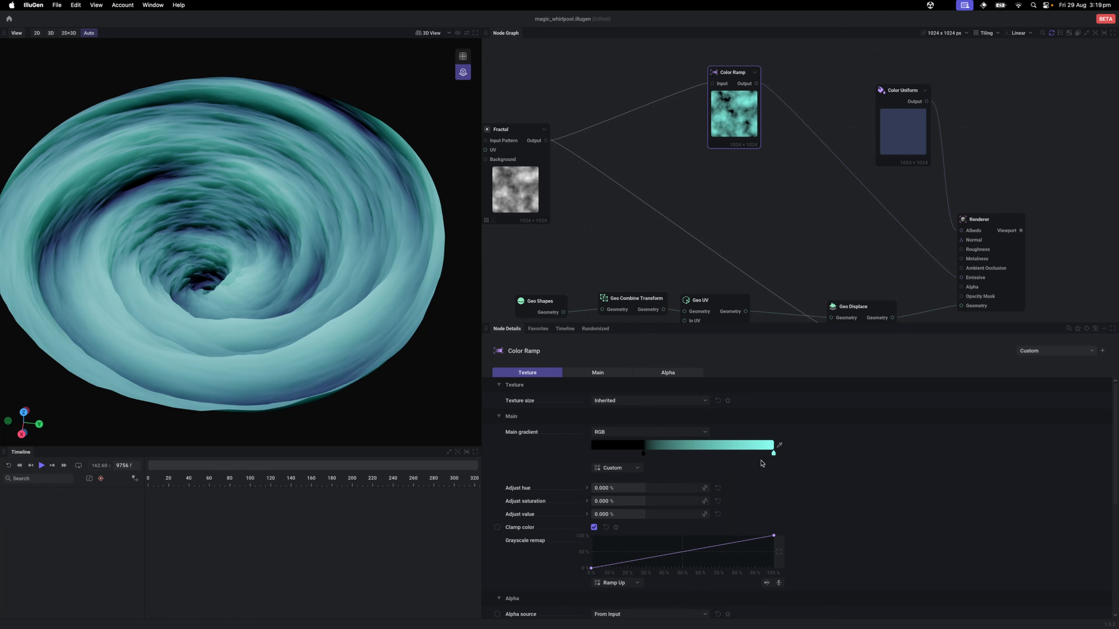
{"action": "left_click", "coordinate": [722, 451]}
{"action": "left_click_drag", "start_coordinate": [649, 496], "coordinate": [655, 481]}
{"action": "left_click", "coordinate": [743, 480]}
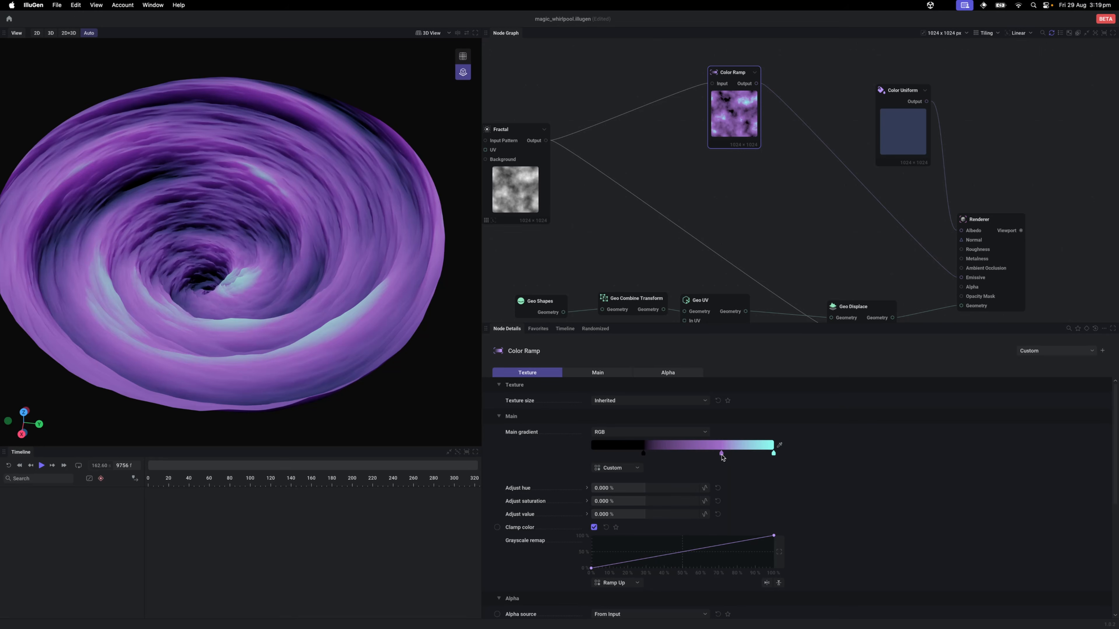
{"action": "left_click_drag", "start_coordinate": [722, 456], "coordinate": [677, 457]}
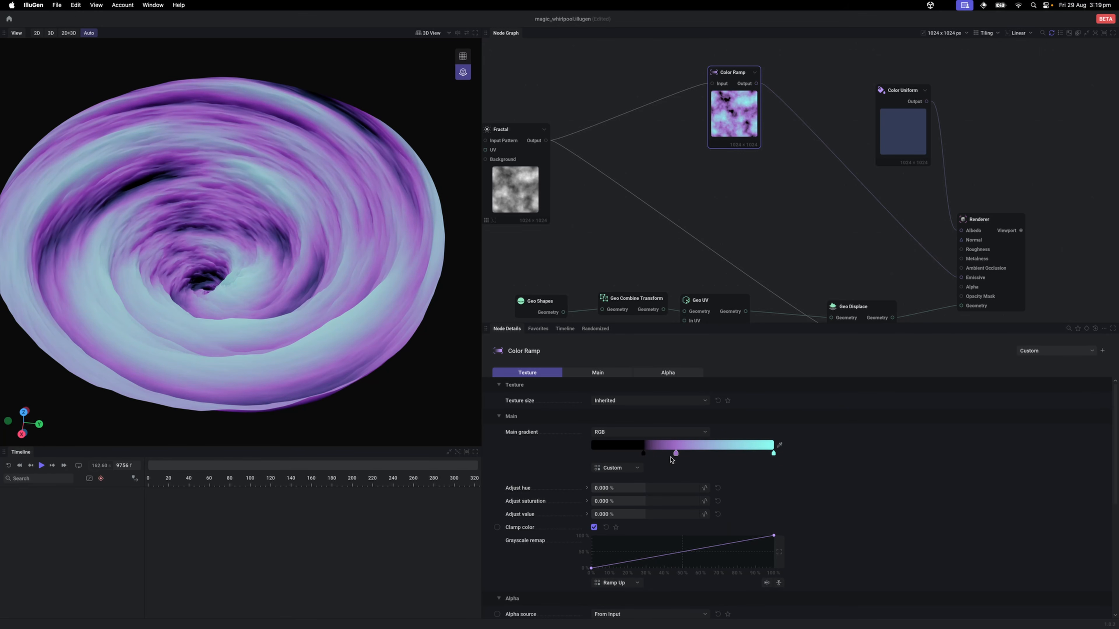
{"action": "left_click_drag", "start_coordinate": [642, 456], "coordinate": [684, 455]}
Step: Move the Color Ramp node down and closer to the Renderer, and inspect the recolored whirlpool up close
{"action": "mouse_move", "coordinate": [320, 380]}
{"action": "left_mouse_down"}
{"action": "mouse_move", "coordinate": [287, 378]}
{"action": "mouse_move", "coordinate": [301, 380]}
{"action": "left_mouse_up"}
{"action": "left_click_drag", "start_coordinate": [732, 142], "coordinate": [767, 194]}
{"action": "left_click_drag", "start_coordinate": [263, 282], "coordinate": [288, 279]}
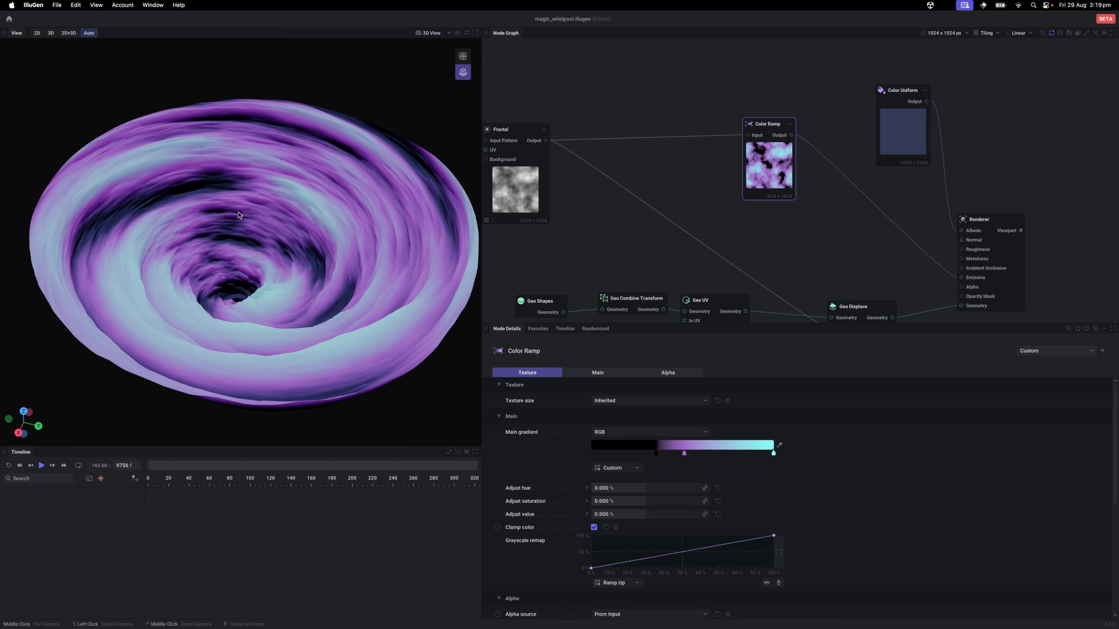
{"action": "left_click_drag", "start_coordinate": [290, 209], "coordinate": [295, 215]}
{"action": "scroll", "coordinate": [295, 218], "scroll_direction": "up", "scroll_amount": 6}
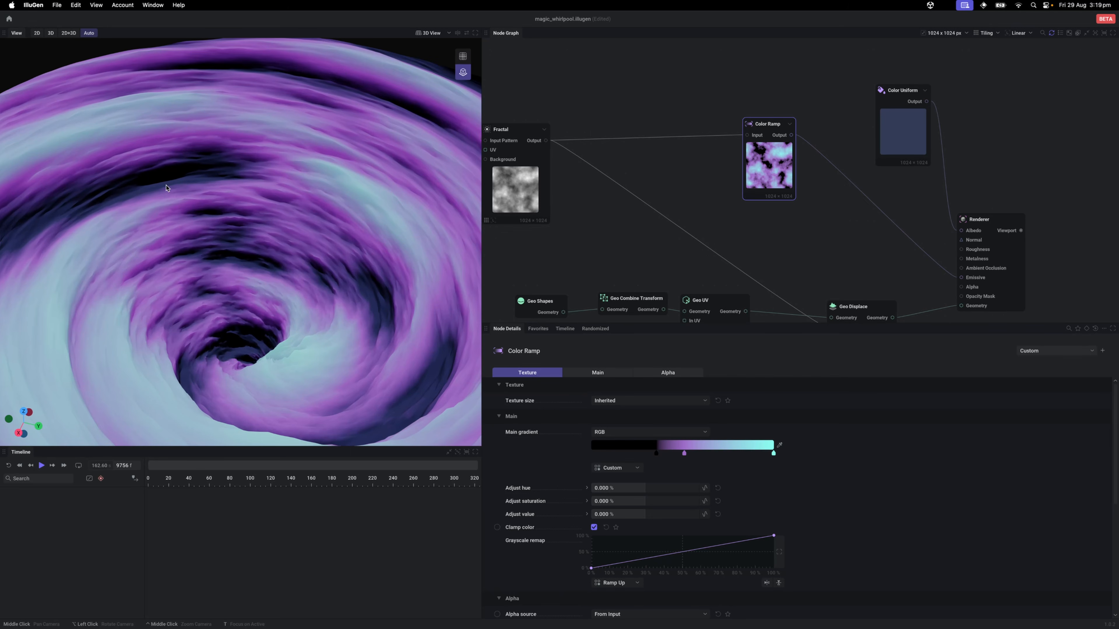
{"action": "scroll", "coordinate": [166, 188], "scroll_direction": "down", "scroll_amount": 3}
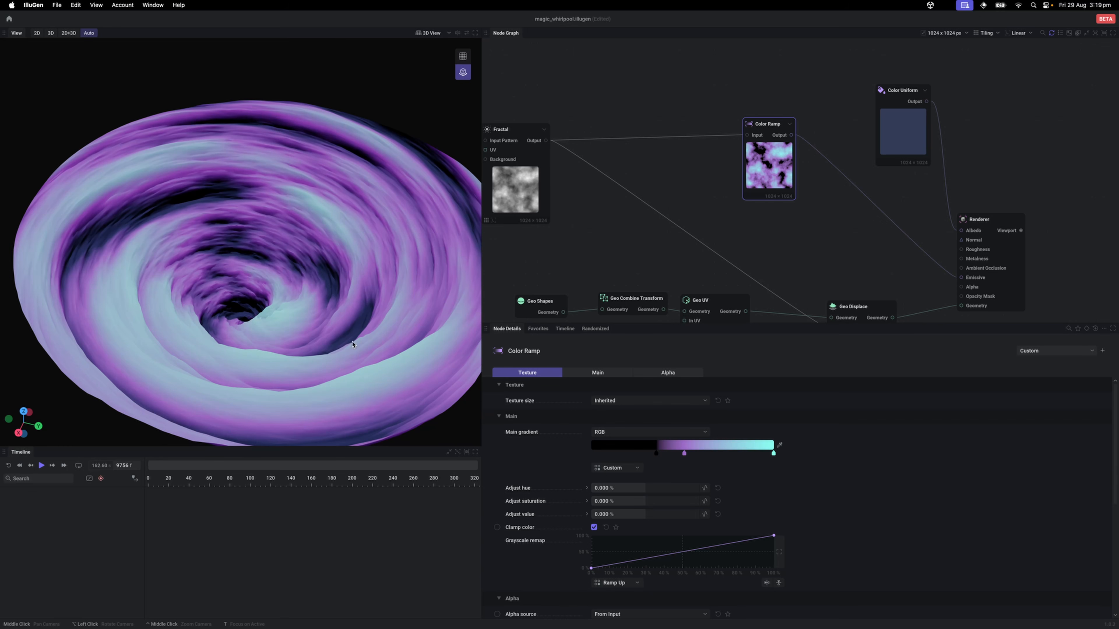
Step: Add a bright green stop at about 23% of the Color Ramp's gradient, beside the black stop at about 31%, and play the animation
{"action": "left_click", "coordinate": [621, 450]}
{"action": "mouse_move", "coordinate": [642, 456]}
{"action": "left_mouse_down"}
{"action": "mouse_move", "coordinate": [642, 446]}
{"action": "mouse_move", "coordinate": [653, 455]}
{"action": "mouse_move", "coordinate": [634, 457]}
{"action": "left_mouse_up"}
{"action": "left_click", "coordinate": [756, 463]}
{"action": "key", "text": "space"}
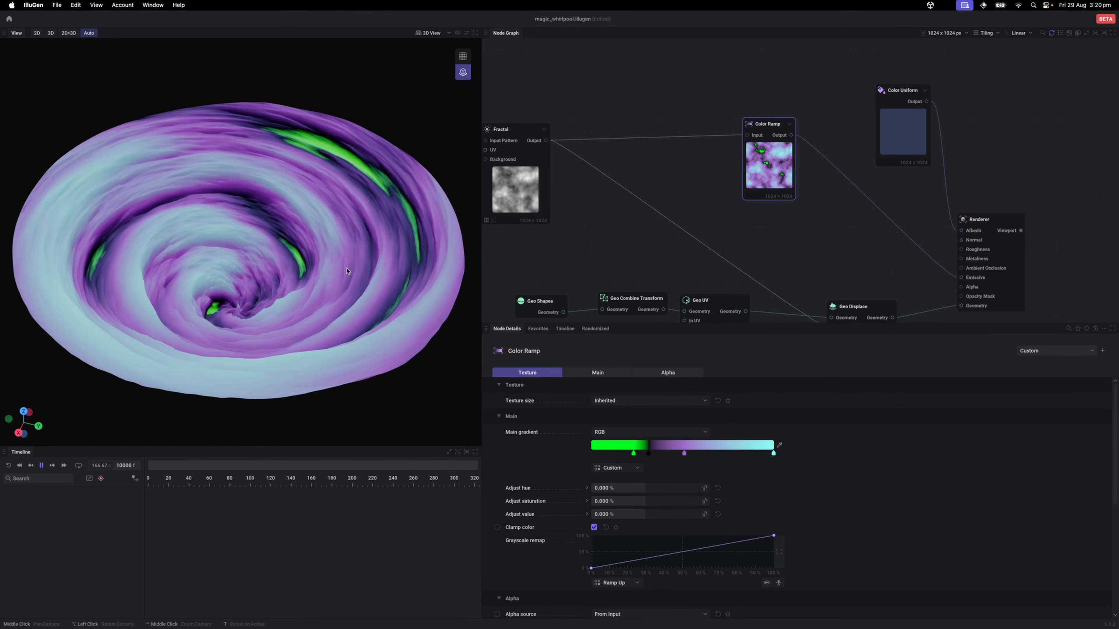
Step: Set the Renderer's Emissive Intensity to 25
{"action": "left_click", "coordinate": [980, 251]}
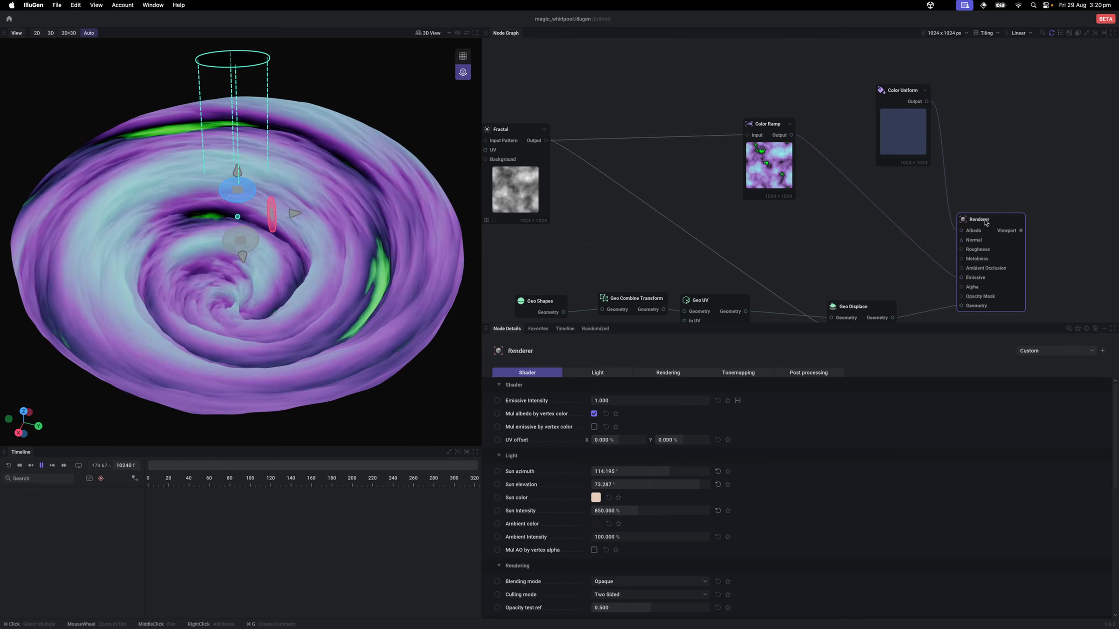
{"action": "left_click", "coordinate": [656, 401]}
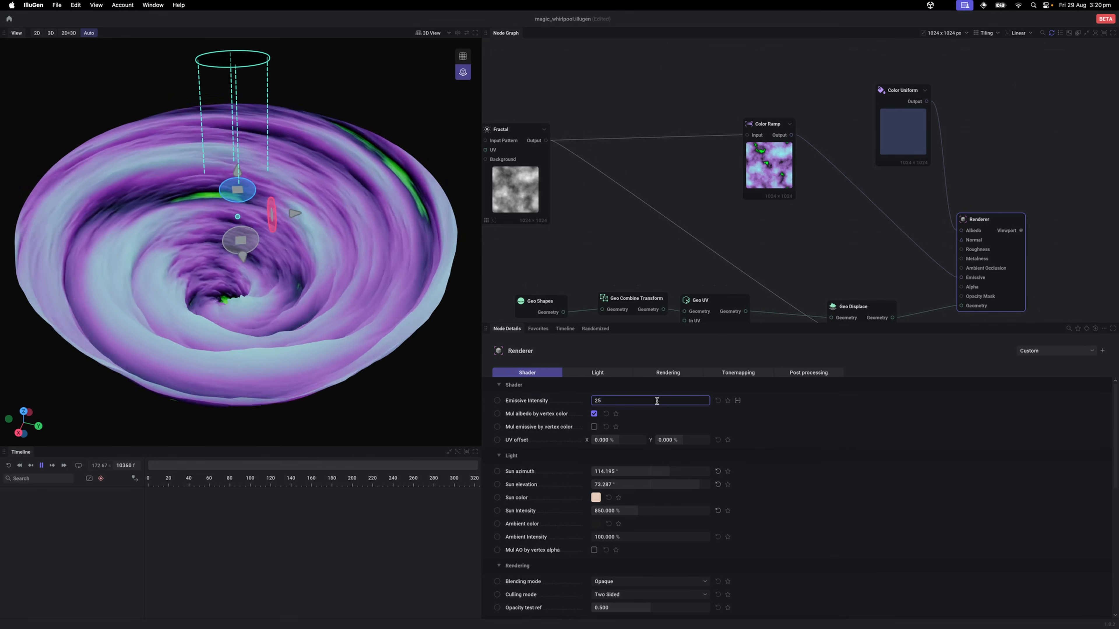
{"action": "key", "text": "Return"}
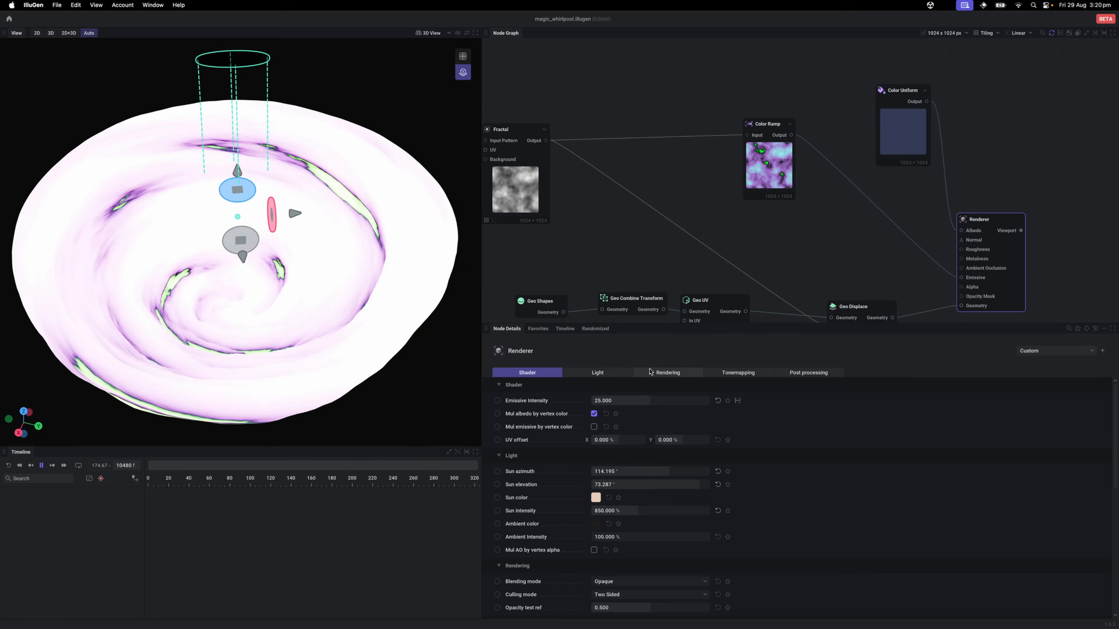
Step: Pause playback and darken the Color Ramp's purple stop to an HSV value of 21% (#2A1C35)
{"action": "left_click", "coordinate": [764, 184]}
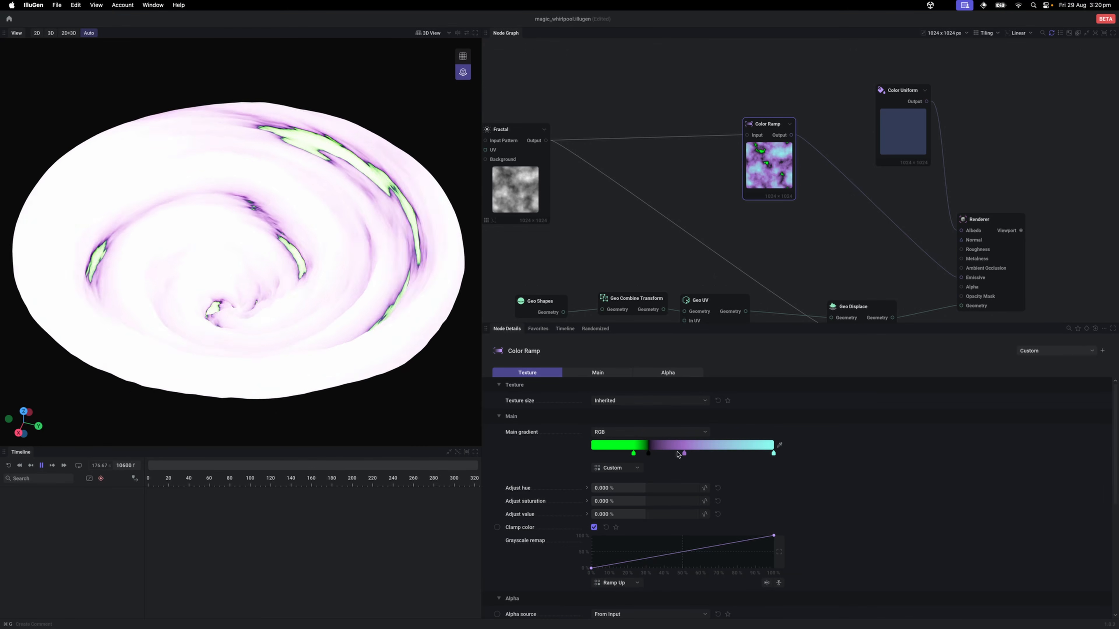
{"action": "key", "text": "space"}
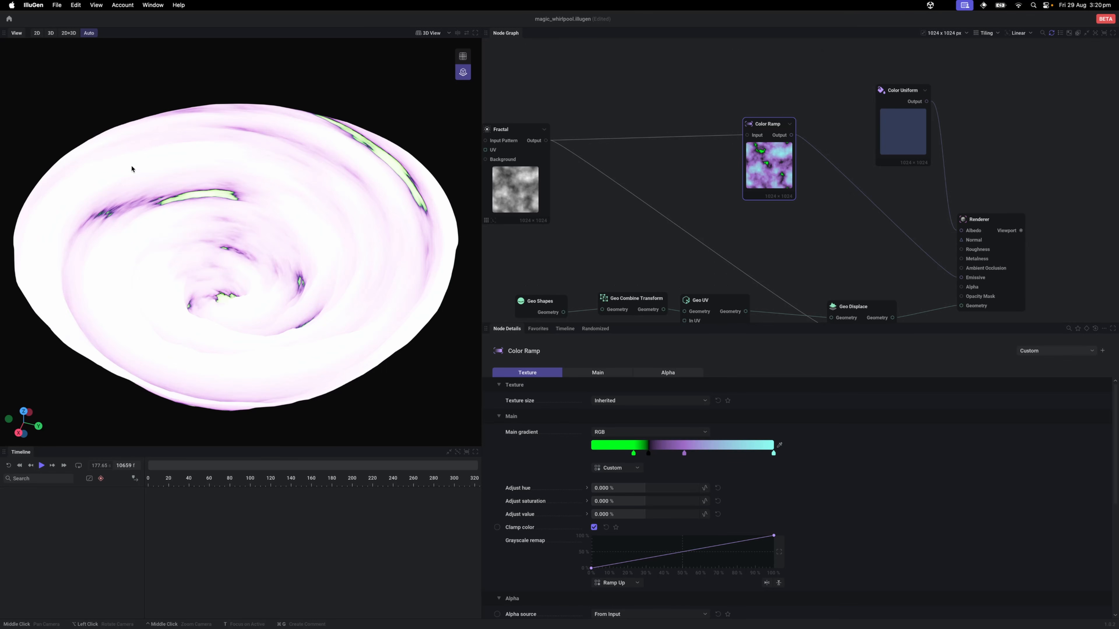
{"action": "double_click", "coordinate": [684, 453]}
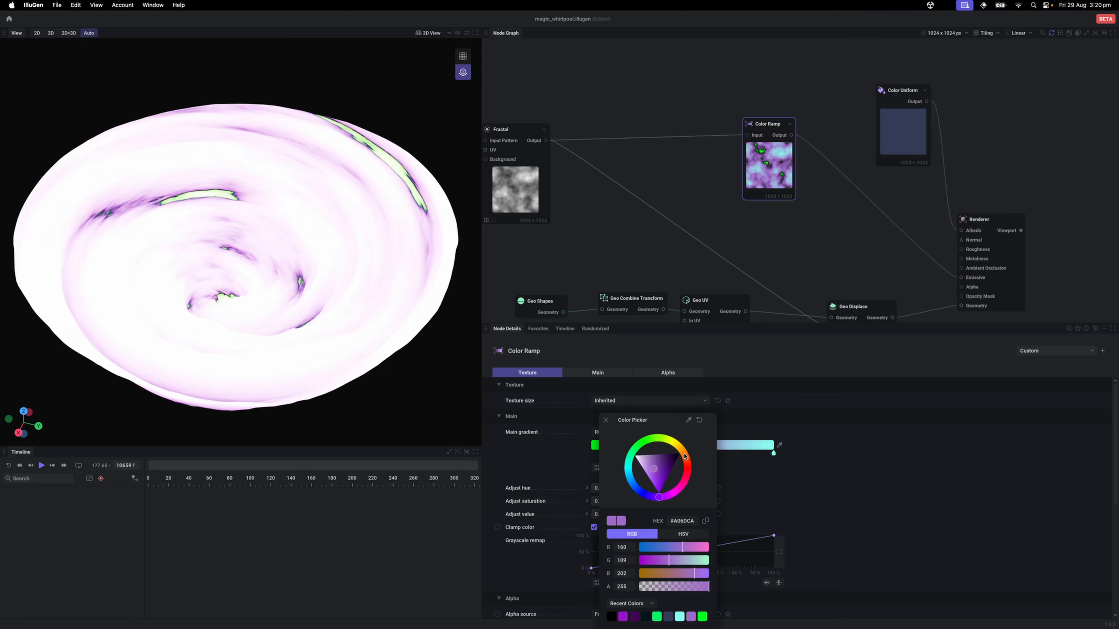
{"action": "left_click", "coordinate": [682, 535]}
{"action": "left_click_drag", "start_coordinate": [687, 573], "coordinate": [654, 578]}
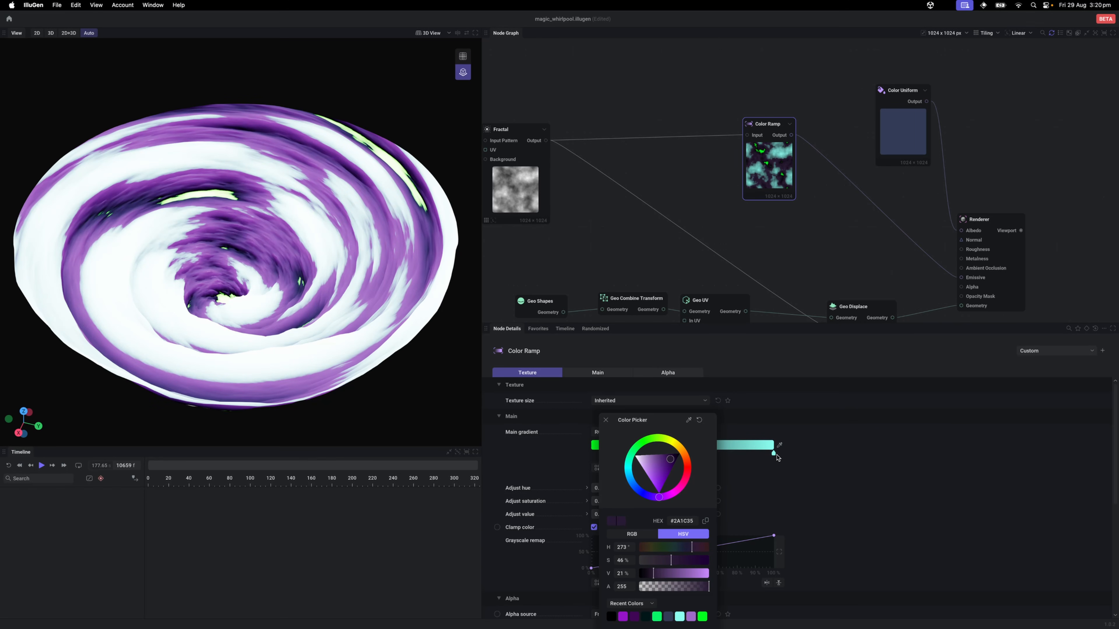
Step: Darken the Color Ramp's turquoise stop to an HSV value of 26% (#23413E) and briefly play the animation
{"action": "left_click", "coordinate": [776, 457]}
{"action": "left_click", "coordinate": [773, 454]}
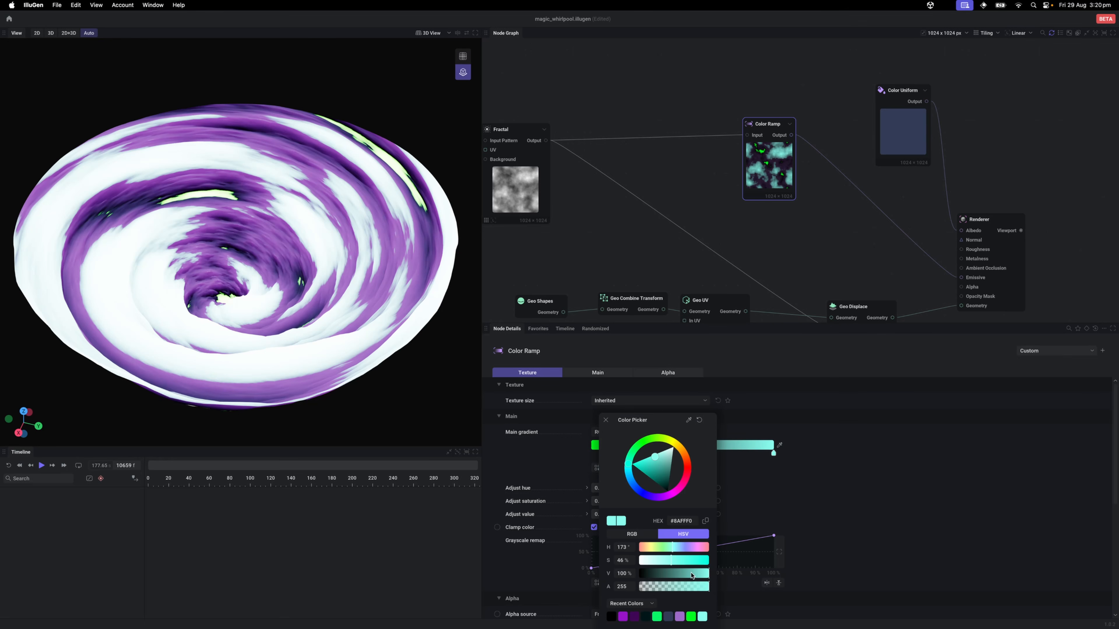
{"action": "left_click_drag", "start_coordinate": [700, 577], "coordinate": [658, 580]}
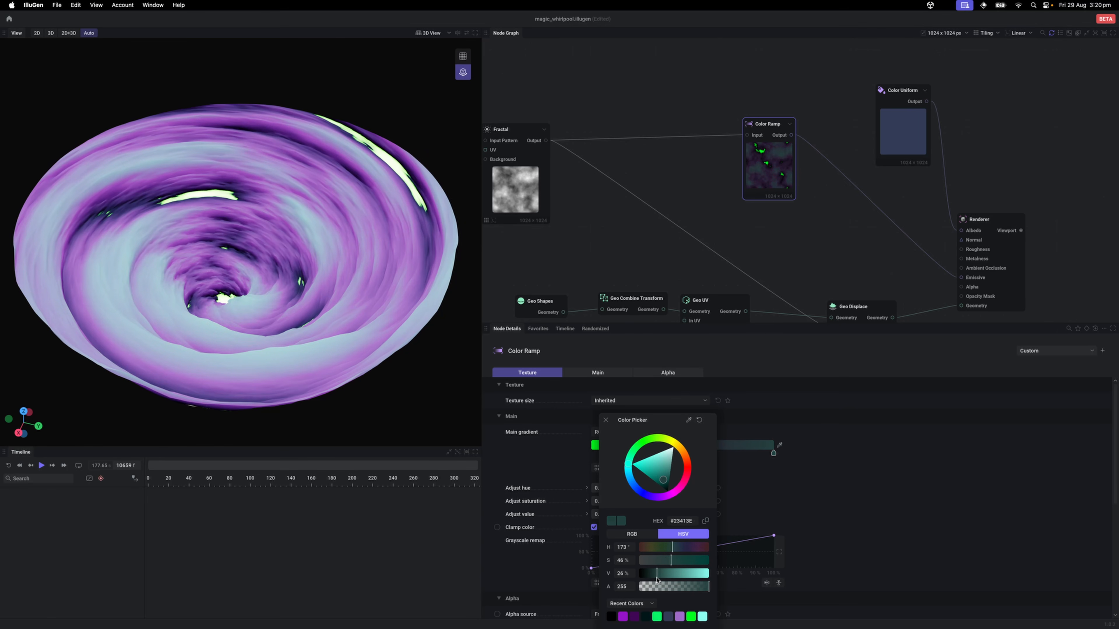
{"action": "left_click", "coordinate": [820, 254]}
{"action": "key", "text": "space"}
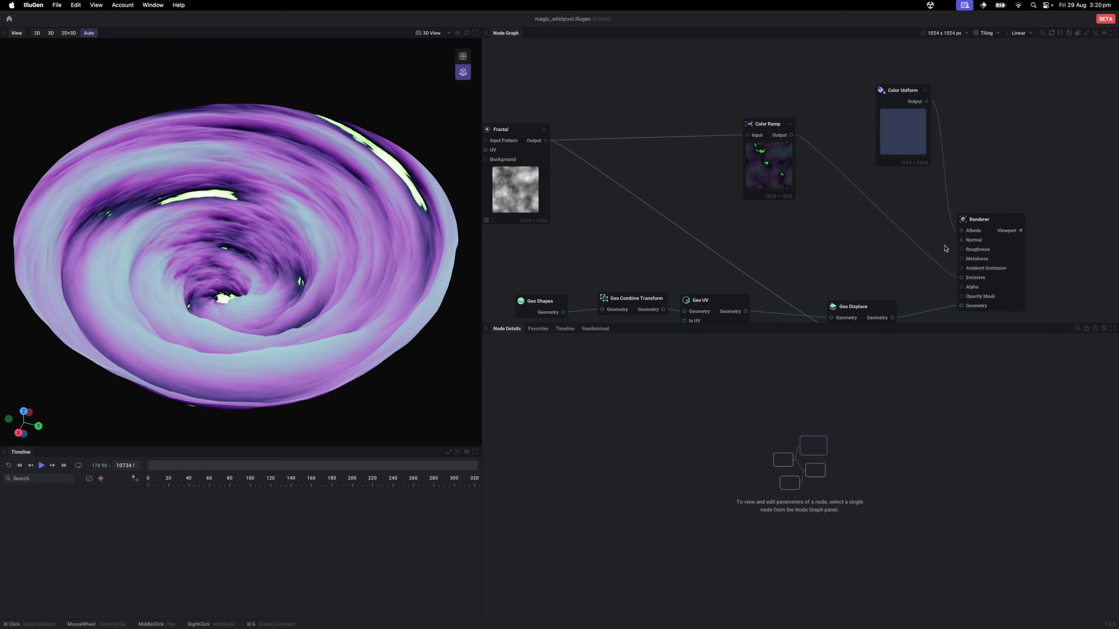
Step: Set the Renderer's Bloom intensity to 200%
{"action": "left_click", "coordinate": [1001, 273]}
{"action": "scroll", "coordinate": [705, 528], "scroll_direction": "down", "scroll_amount": 5}
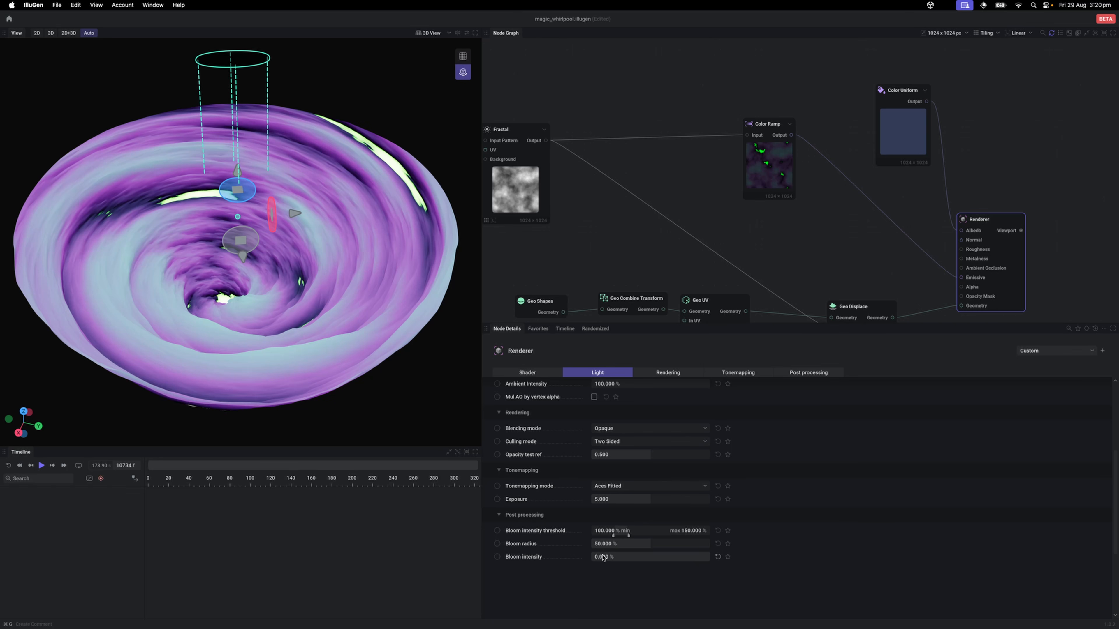
{"action": "left_click_drag", "start_coordinate": [602, 556], "coordinate": [652, 556]}
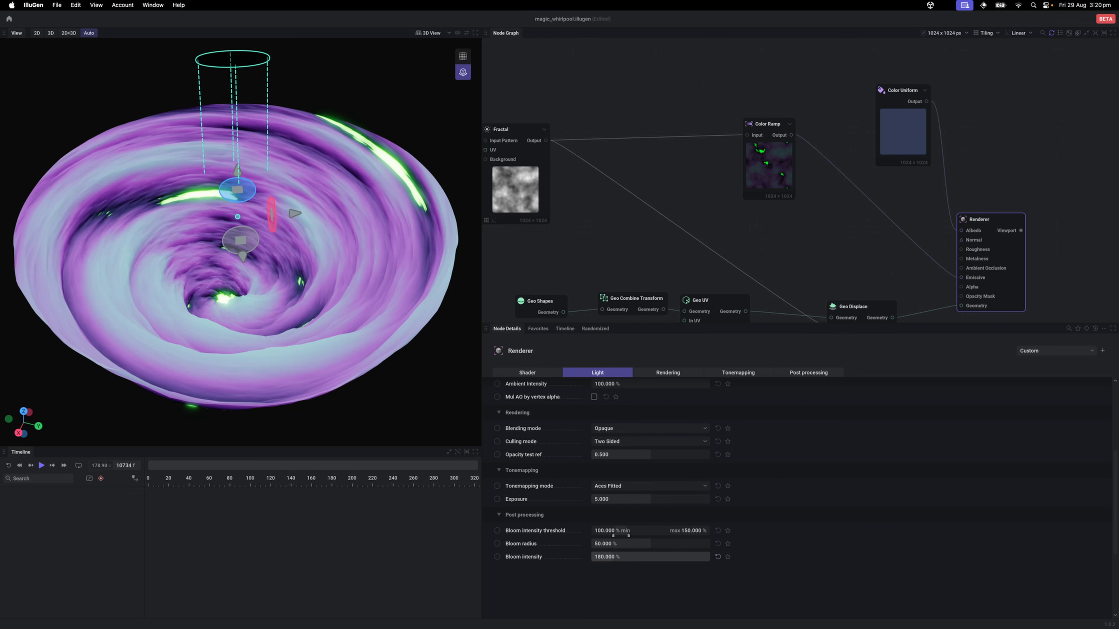
{"action": "left_click", "coordinate": [619, 557]}
{"action": "type", "text": "20"}
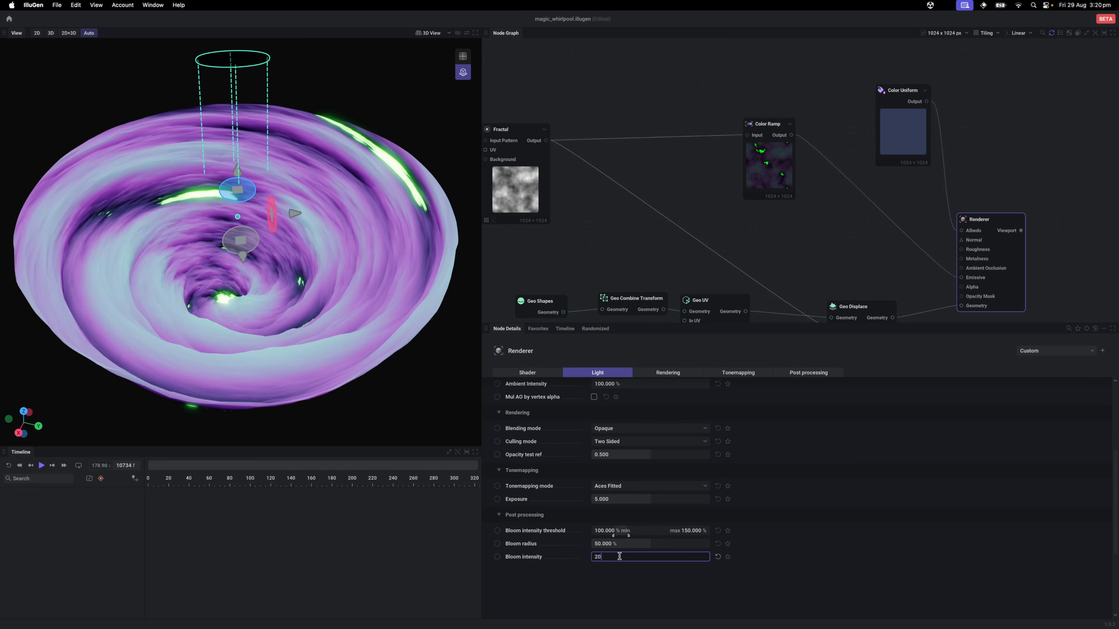
{"action": "type", "text": "0"}
{"action": "key", "text": "Return"}
Step: Play the animation and examine the bloom glow on the whirlpool's green streaks from several angles
{"action": "key", "text": "space"}
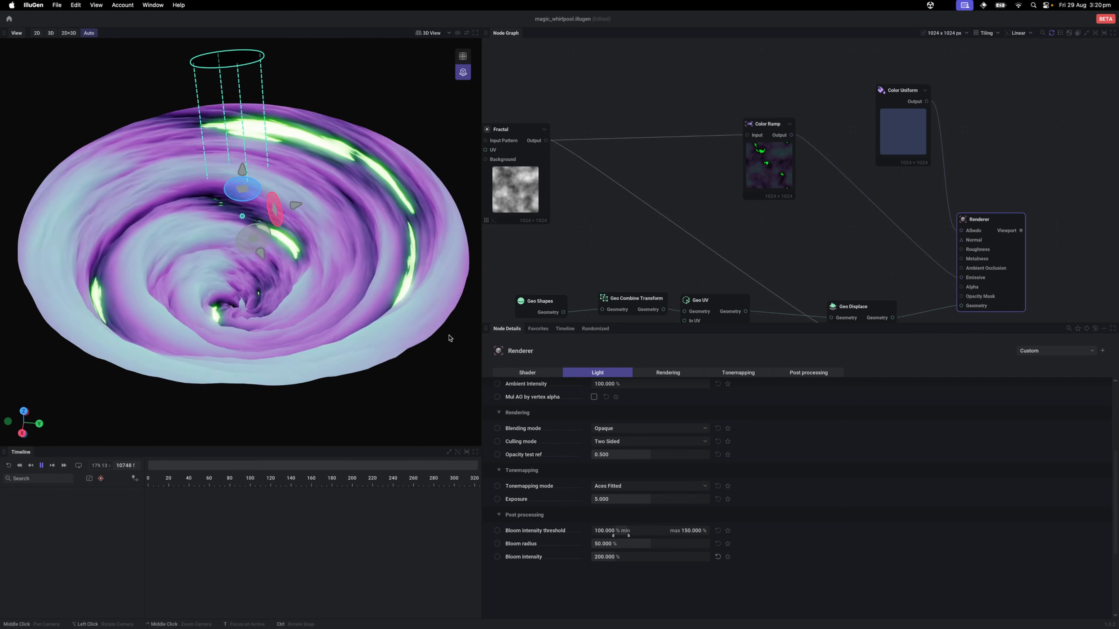
{"action": "left_click", "coordinate": [617, 125]}
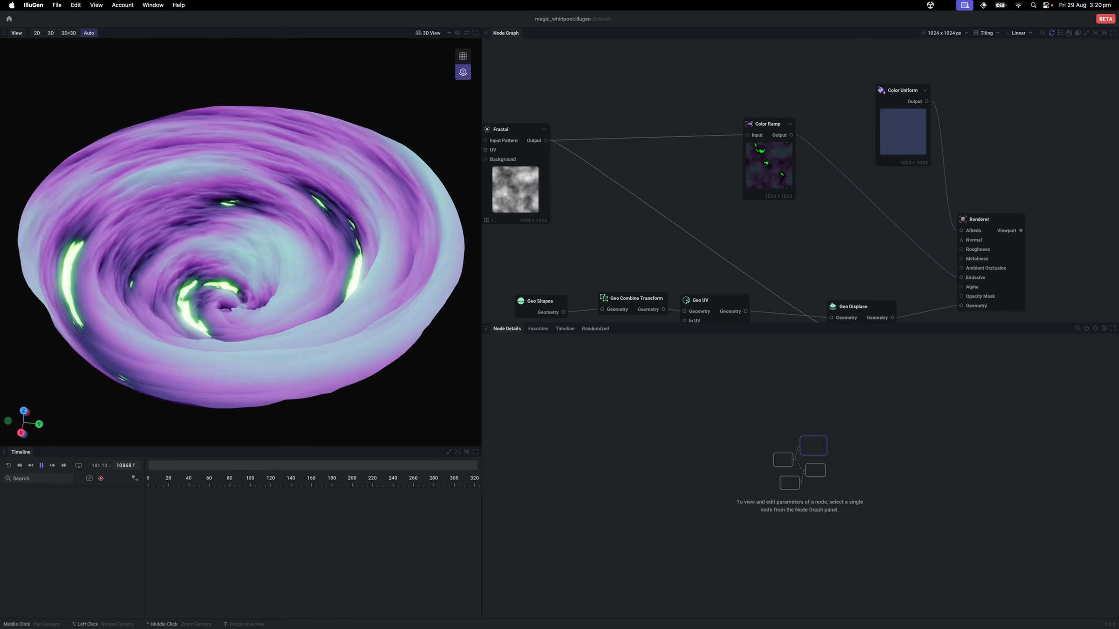
{"action": "key", "text": "space"}
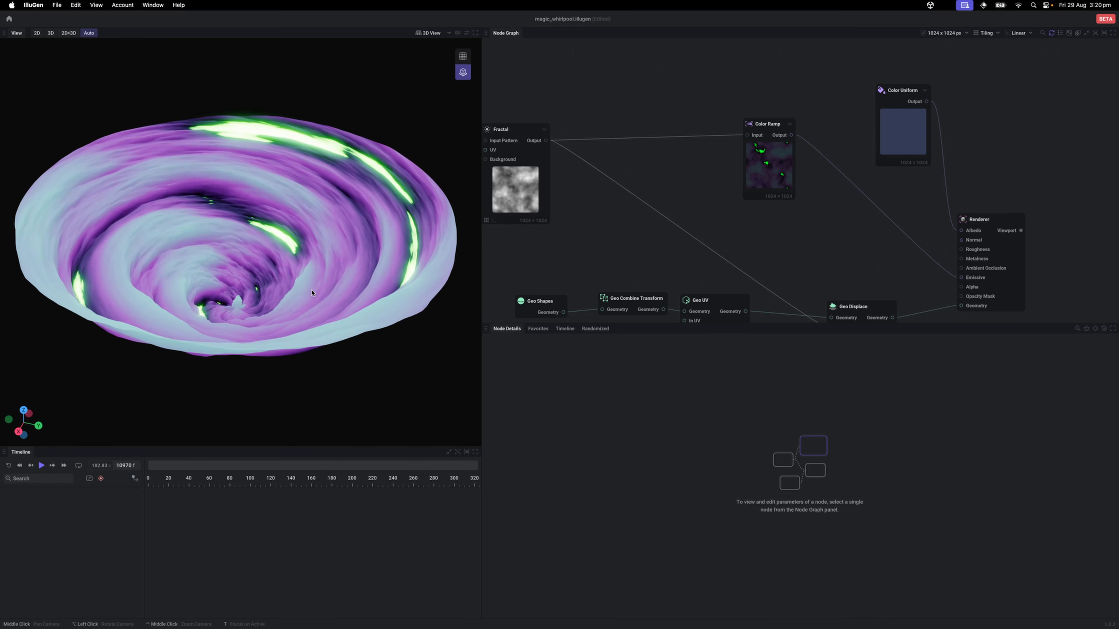
{"action": "left_click_drag", "start_coordinate": [312, 293], "coordinate": [311, 315]}
{"action": "left_click_drag", "start_coordinate": [633, 245], "coordinate": [705, 238]}
{"action": "left_click_drag", "start_coordinate": [574, 246], "coordinate": [630, 248]}
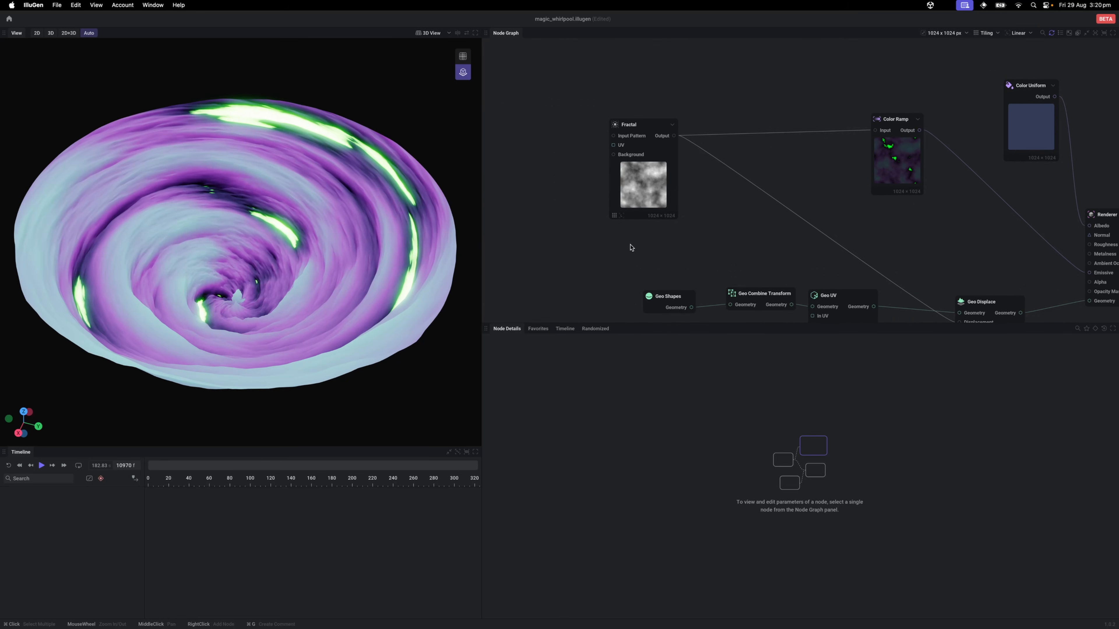
{"action": "key", "text": "space"}
{"action": "key", "text": "space"}
{"action": "left_click_drag", "start_coordinate": [619, 195], "coordinate": [633, 205]}
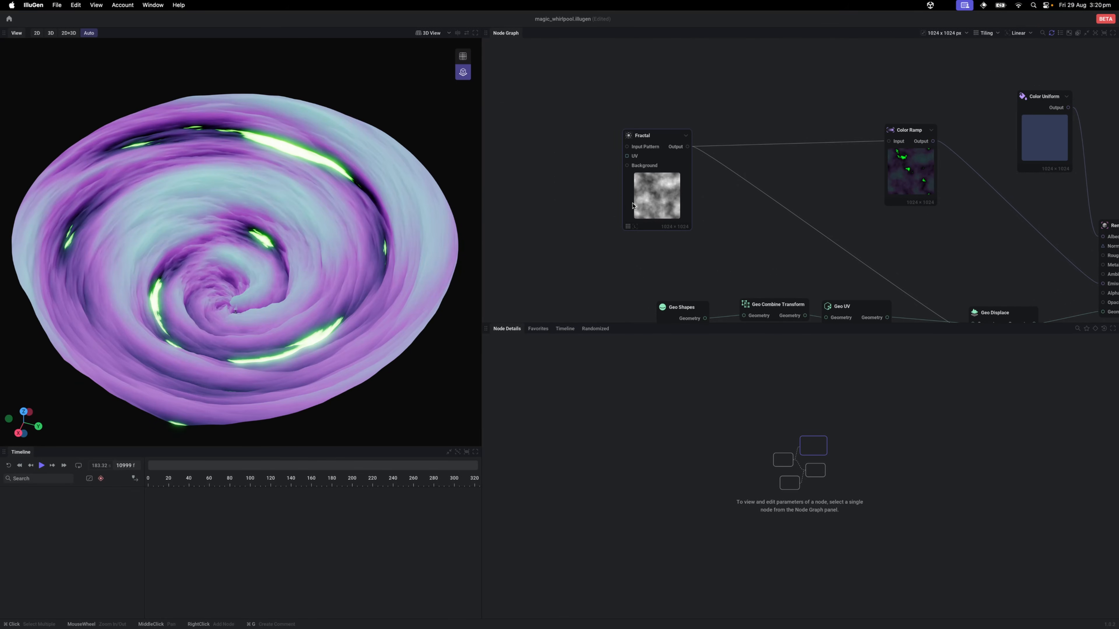
Step: Move the Color Ramp node closer to the Fractal node
{"action": "left_click_drag", "start_coordinate": [914, 180], "coordinate": [880, 182]}
{"action": "key", "text": "space"}
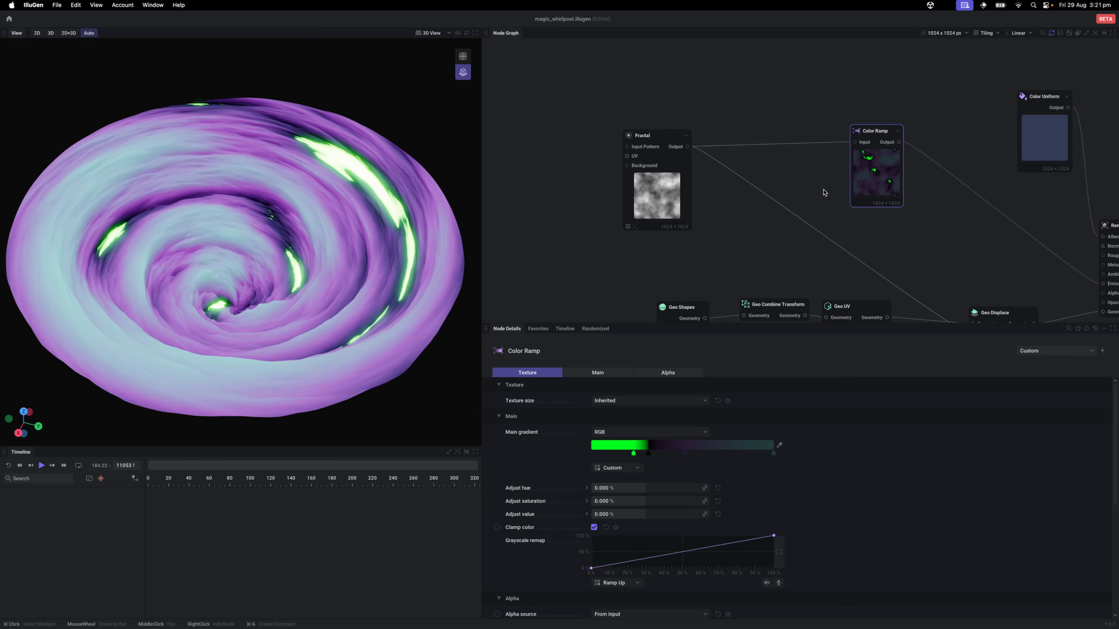
{"action": "left_click_drag", "start_coordinate": [869, 190], "coordinate": [808, 189]}
Step: Enable 3D noise on the Fractal node and try shifting its Z position
{"action": "left_click", "coordinate": [693, 189]}
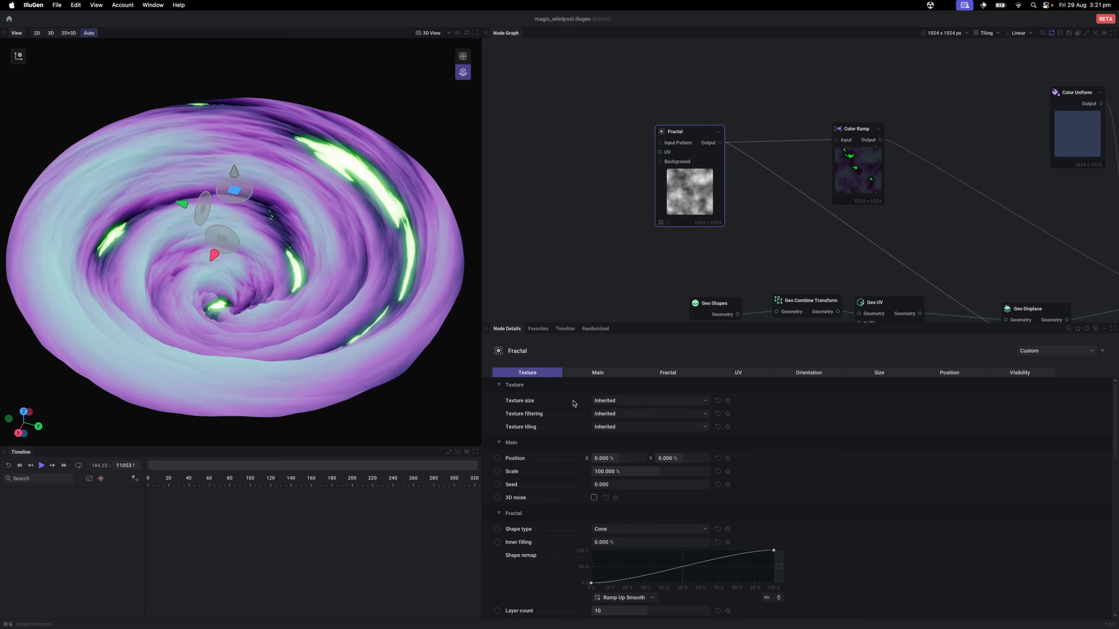
{"action": "left_click", "coordinate": [593, 498]}
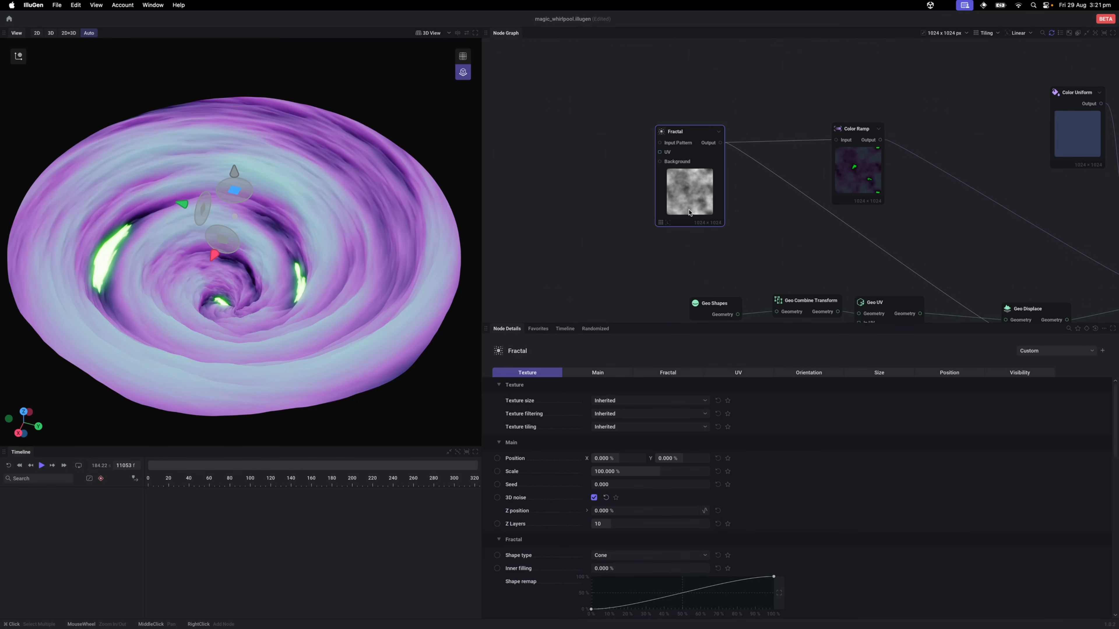
{"action": "left_click_drag", "start_coordinate": [605, 511], "coordinate": [630, 511]}
{"action": "left_click_drag", "start_coordinate": [687, 224], "coordinate": [632, 158]}
{"action": "scroll", "coordinate": [631, 157], "scroll_direction": "down", "scroll_amount": 1}
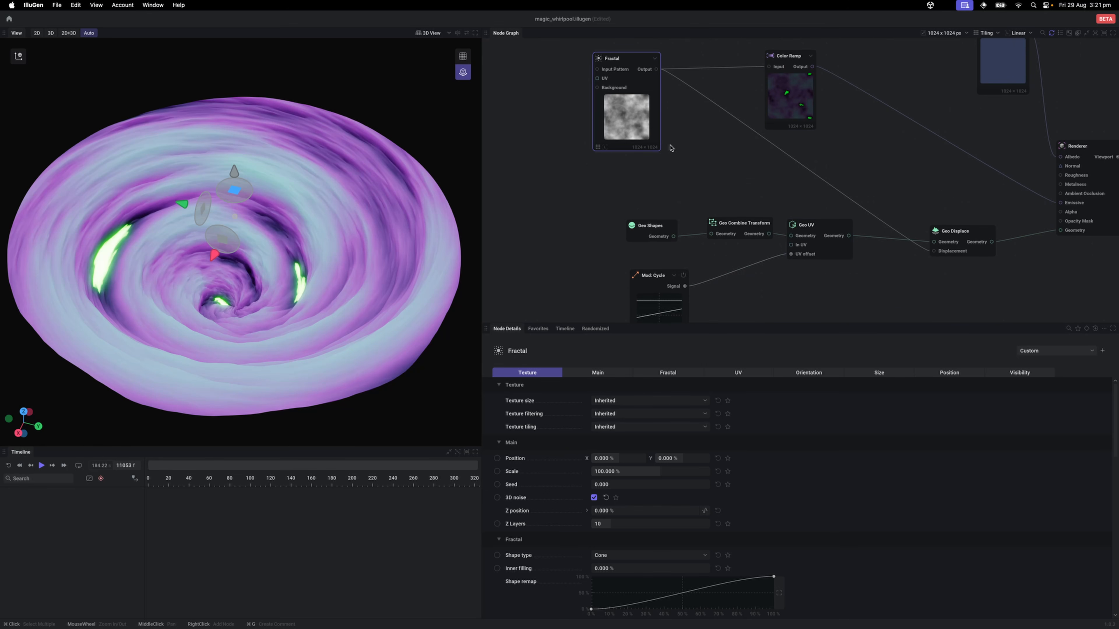
{"action": "left_click_drag", "start_coordinate": [672, 148], "coordinate": [704, 162]}
{"action": "left_click_drag", "start_coordinate": [619, 170], "coordinate": [660, 214]}
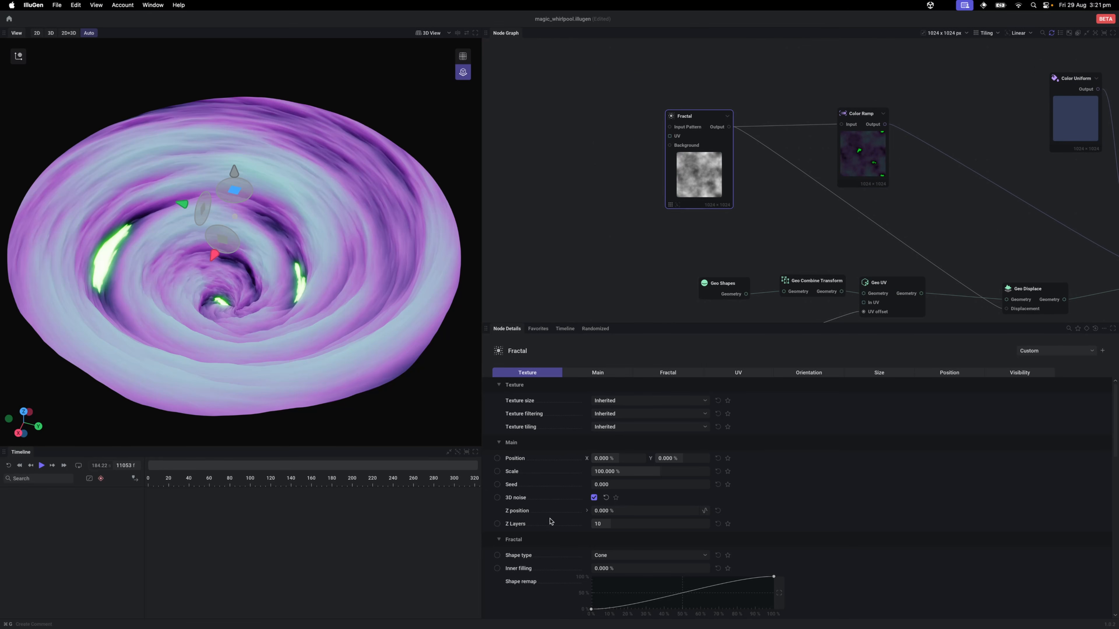
Step: Expand the Fractal node's Z position settings and switch the parameter to modulation so it has its own node input
{"action": "left_click", "coordinate": [586, 512]}
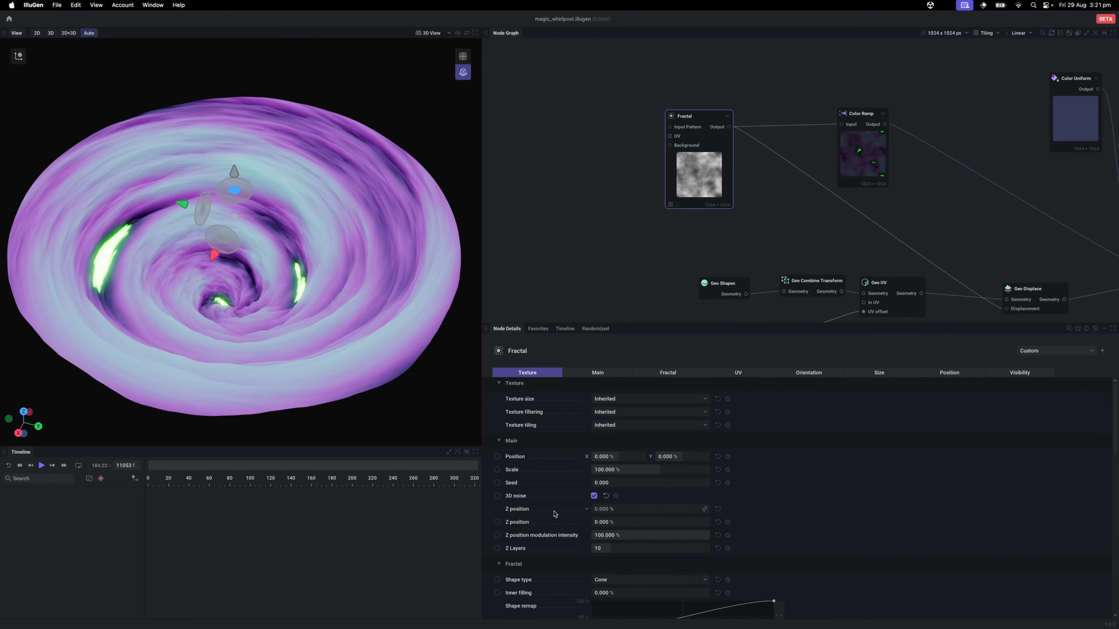
{"action": "left_click", "coordinate": [498, 523]}
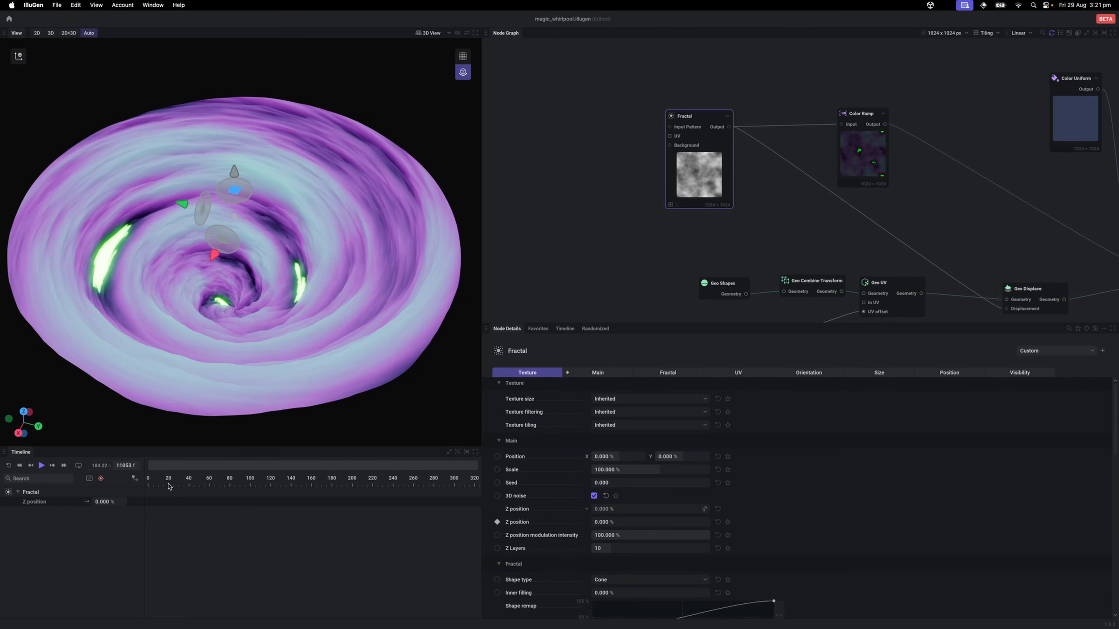
{"action": "left_click", "coordinate": [498, 522]}
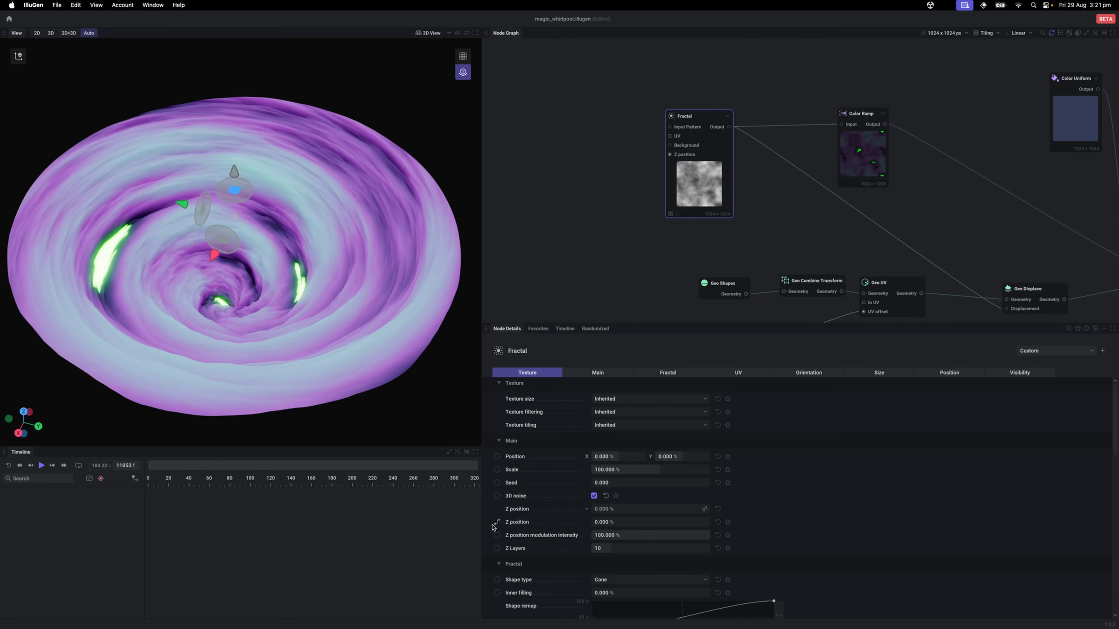
Step: Add a Mod: Cycle node connected to the Fractal node's Z position input and place it beside the Fractal node
{"action": "left_click_drag", "start_coordinate": [673, 174], "coordinate": [584, 230]}
{"action": "mouse_move", "coordinate": [630, 263]}
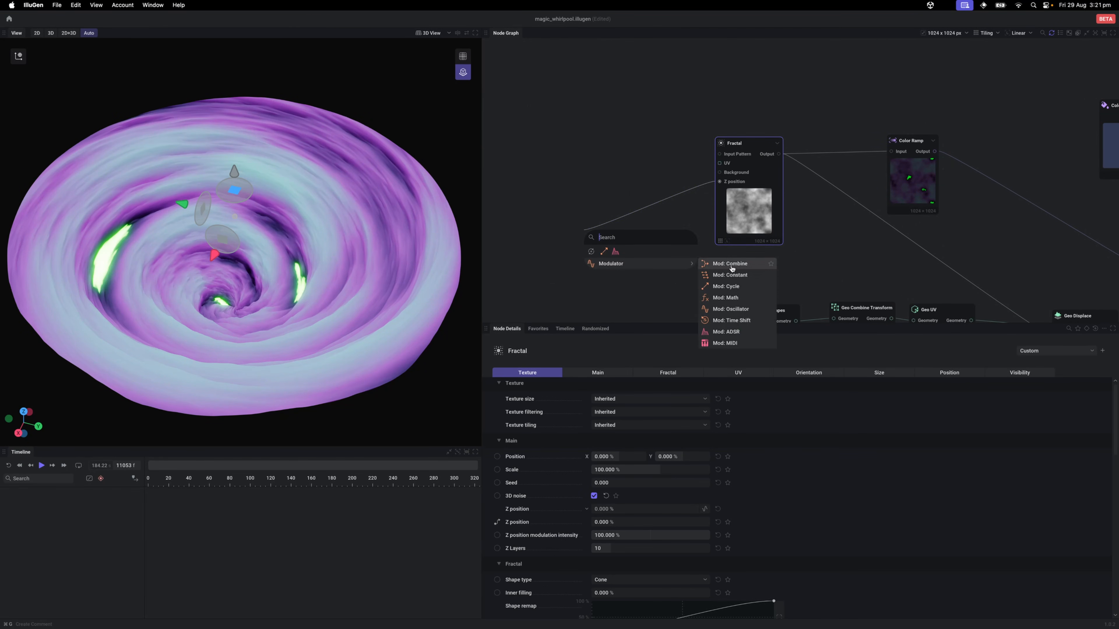
{"action": "left_click", "coordinate": [731, 287]}
{"action": "left_click_drag", "start_coordinate": [598, 273], "coordinate": [636, 258]}
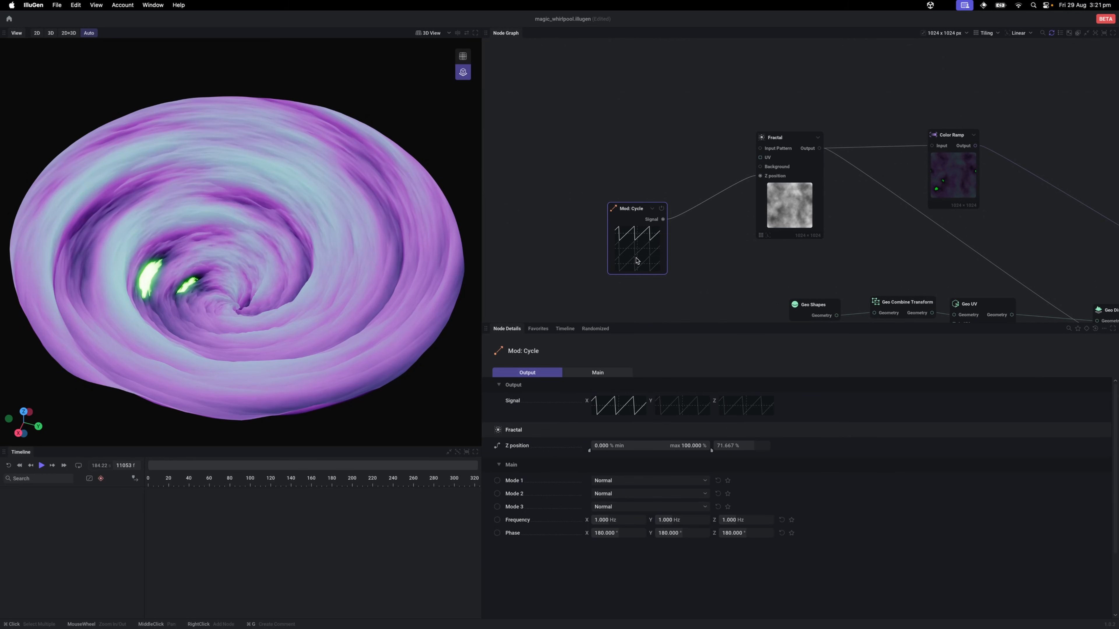
Step: Play the whirlpool animation, rewind the timeline to the start and play it again to check the cycling noise
{"action": "key", "text": "space"}
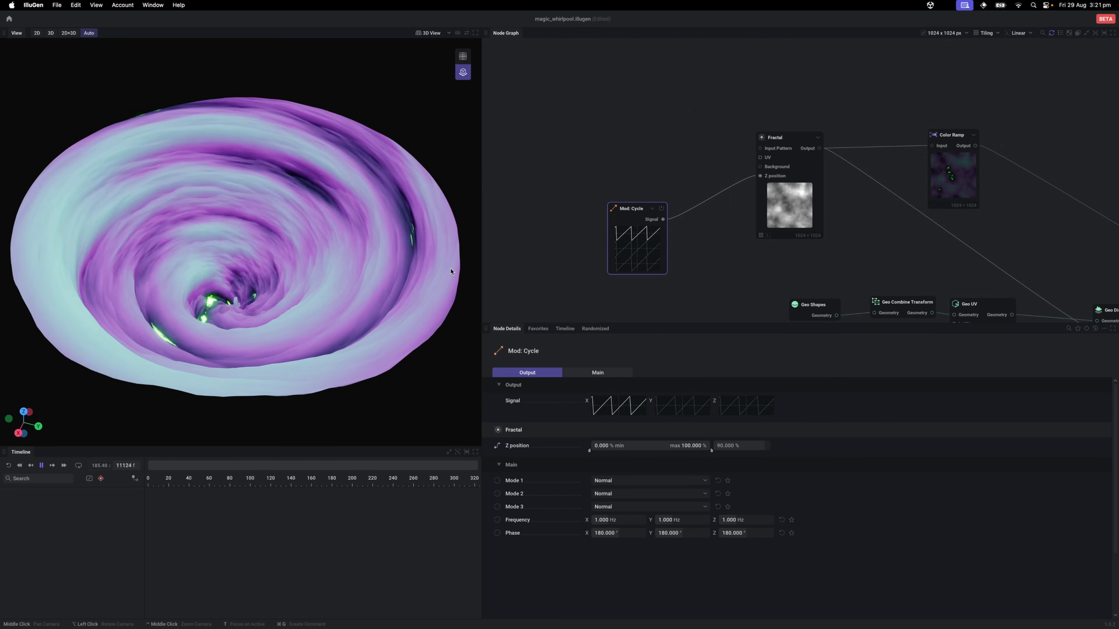
{"action": "key", "text": "space"}
{"action": "key", "text": "r"}
{"action": "left_click_drag", "start_coordinate": [585, 269], "coordinate": [621, 249]}
{"action": "key", "text": "space"}
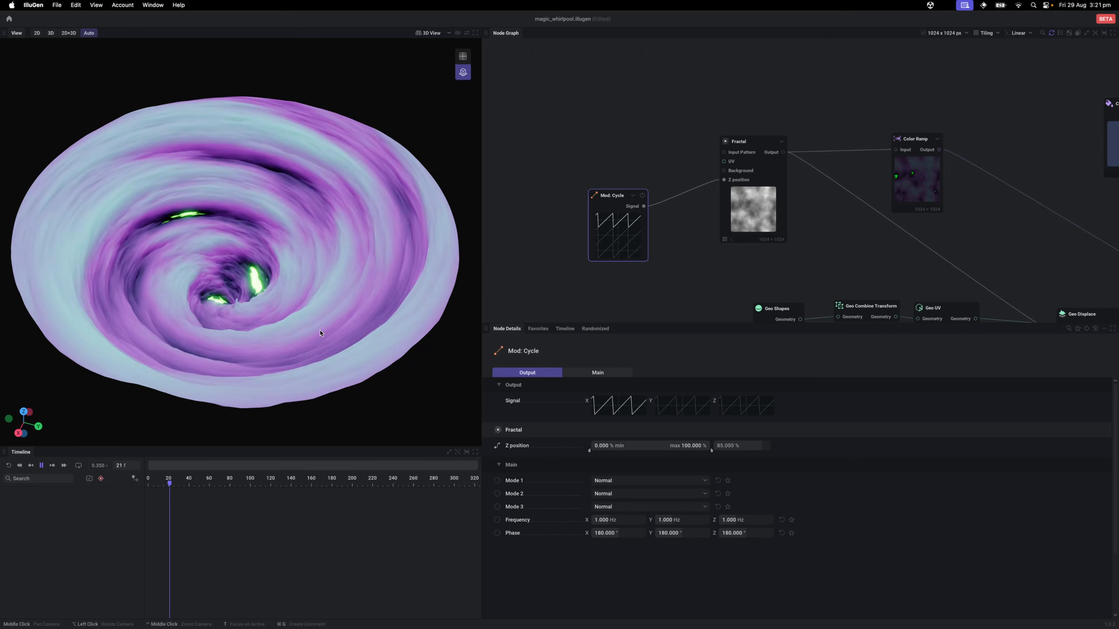
{"action": "key", "text": "space"}
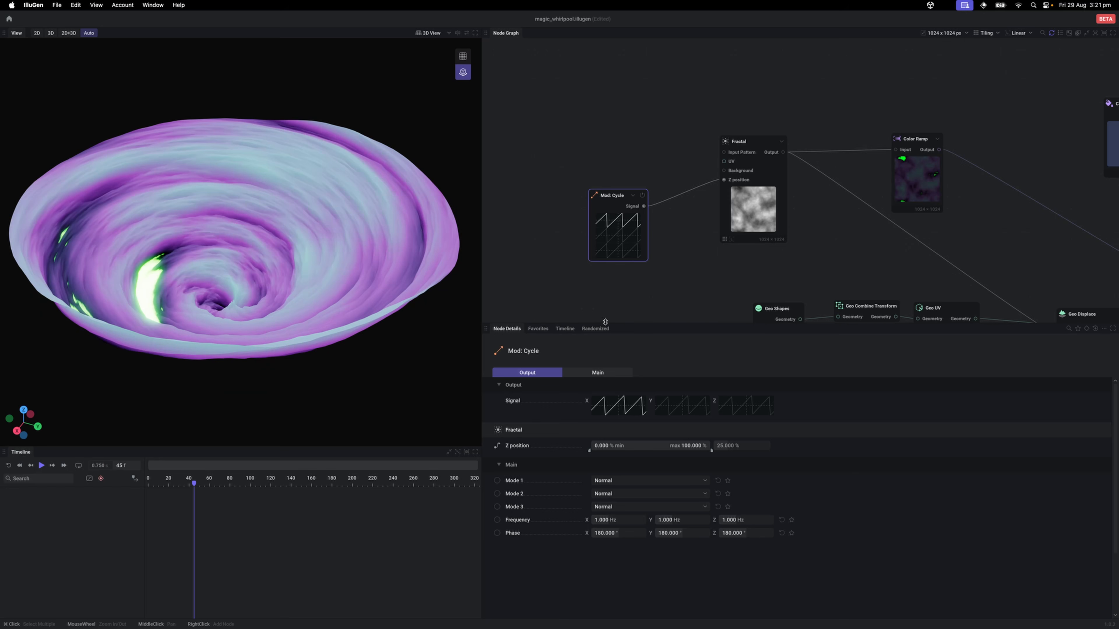
Step: Preview the Fractal node's noise texture, return to the 3D whirlpool and play back the animation
{"action": "left_click", "coordinate": [759, 223]}
{"action": "left_click_drag", "start_coordinate": [753, 226], "coordinate": [712, 257]}
{"action": "double_click", "coordinate": [713, 256]}
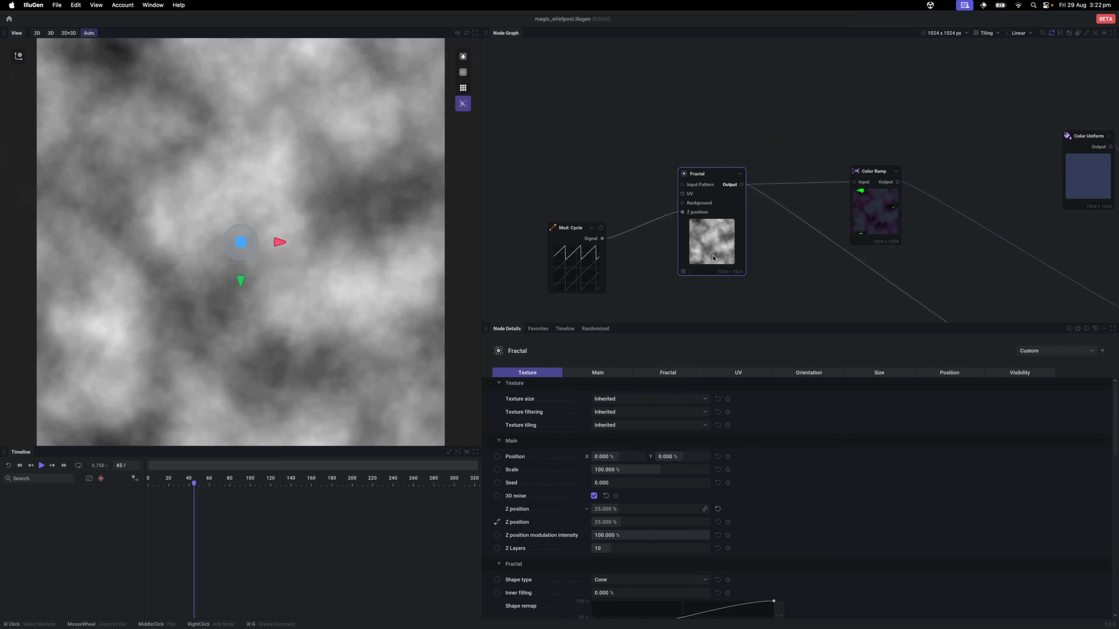
{"action": "left_click", "coordinate": [585, 196]}
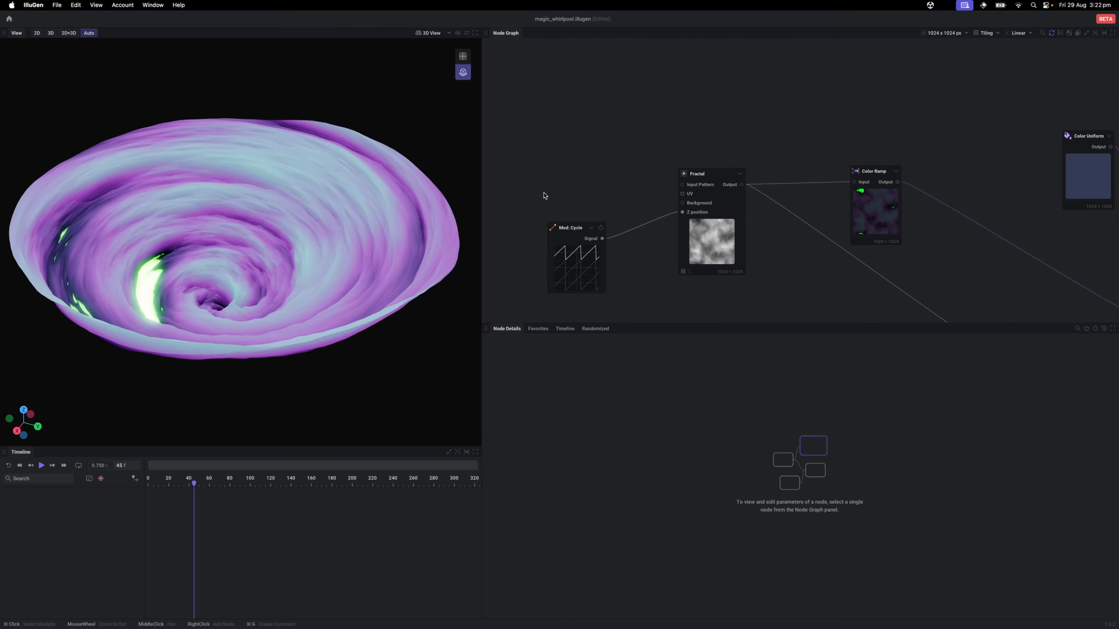
{"action": "key", "text": "space"}
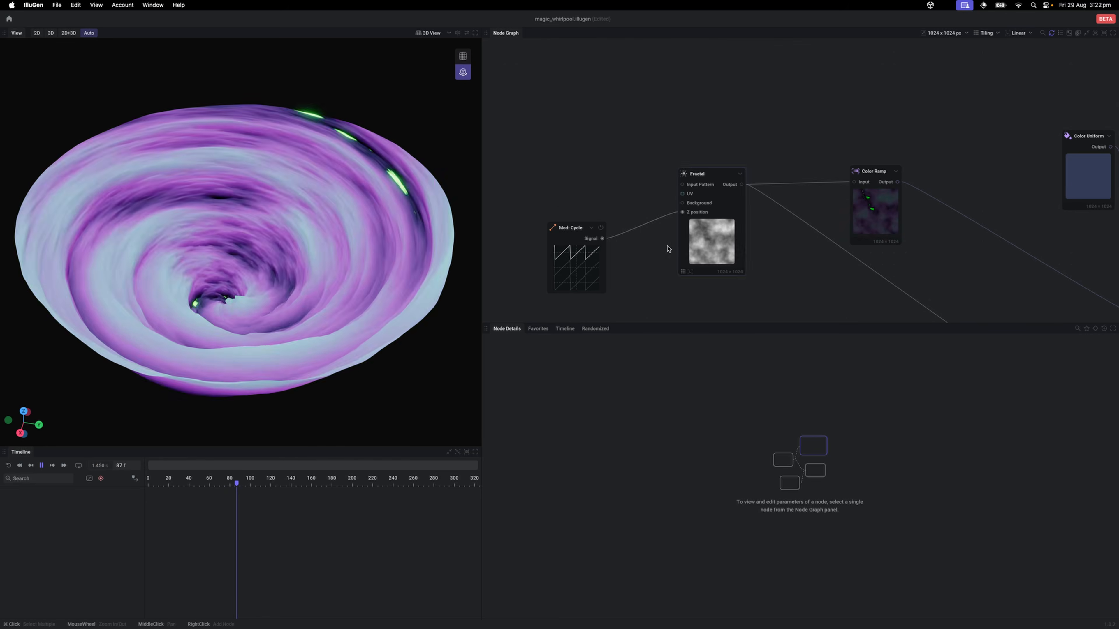
{"action": "key", "text": "space"}
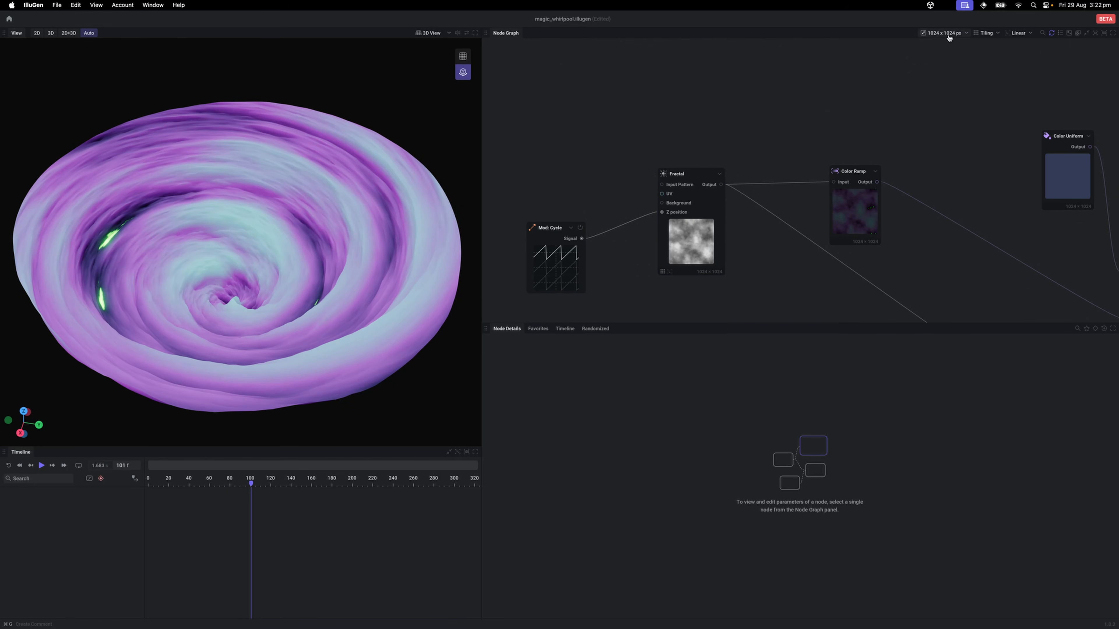
Step: Reduce the node graph's texture size to 512 x 512 px and play the animation at that resolution
{"action": "left_click", "coordinate": [947, 33]}
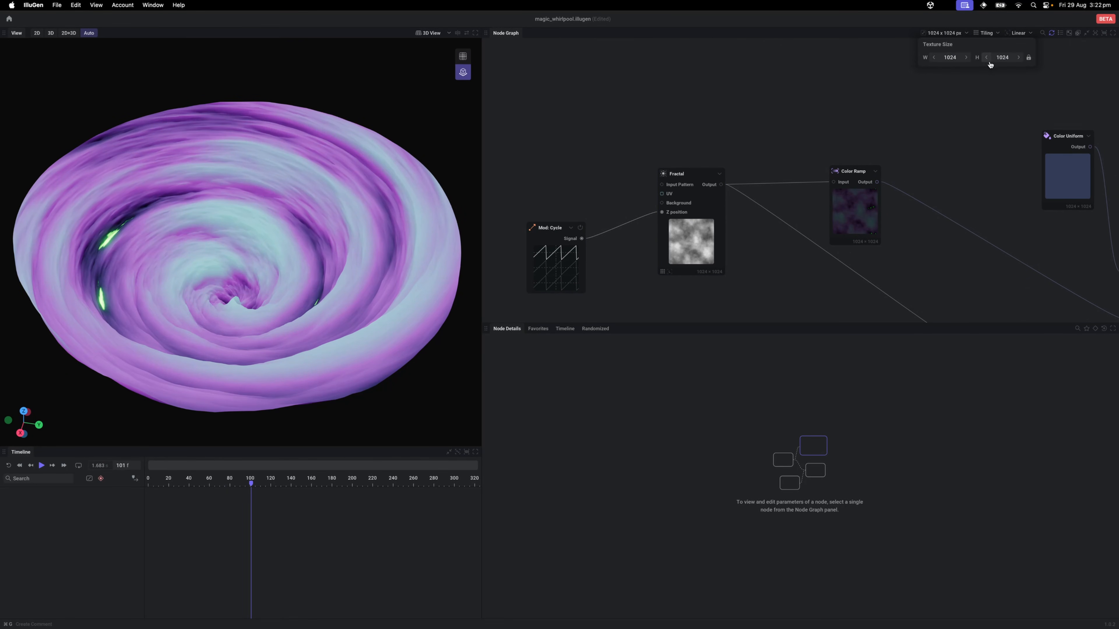
{"action": "left_click", "coordinate": [772, 95]}
{"action": "key", "text": "space"}
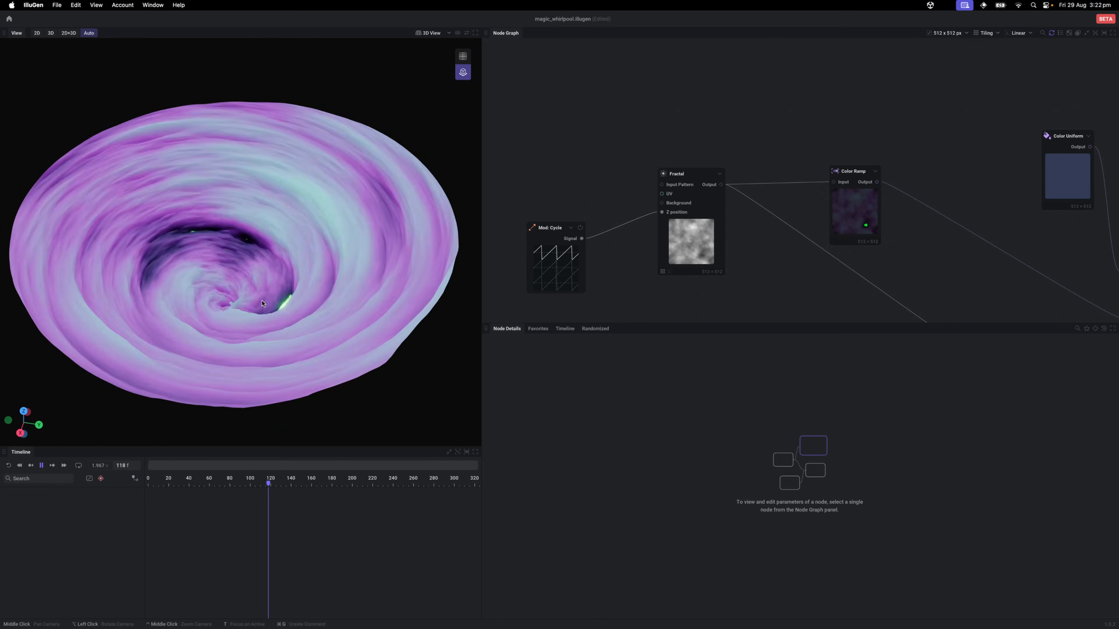
{"action": "key", "text": "space"}
Step: Move the Mod: Cycle node closer to the Fractal node and set its X frequency to 0.3 Hz
{"action": "left_click", "coordinate": [562, 279]}
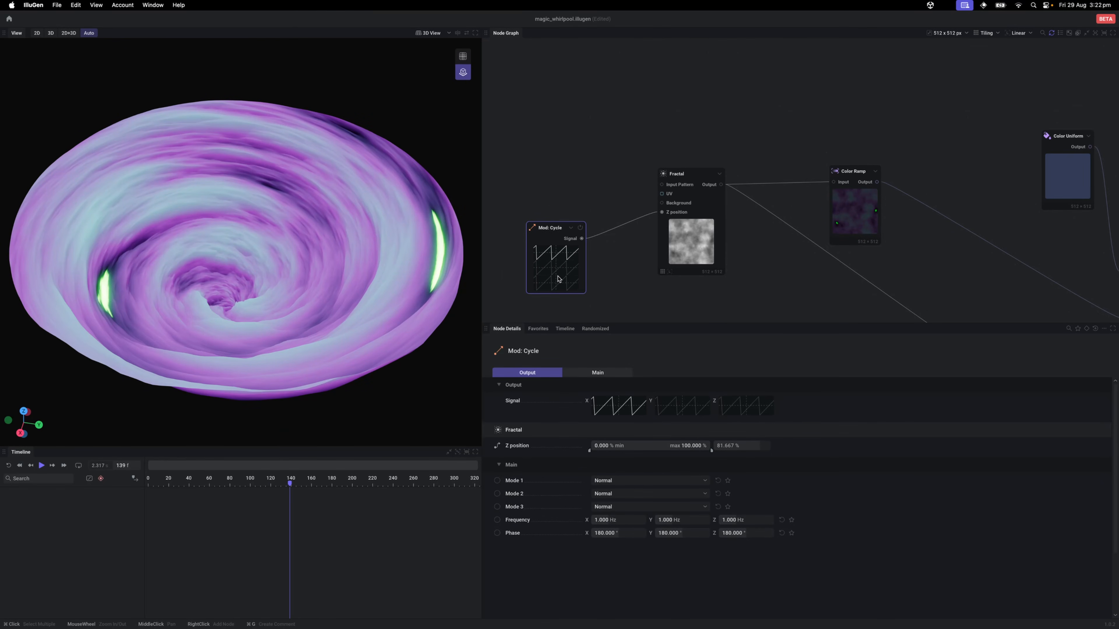
{"action": "left_click_drag", "start_coordinate": [559, 279], "coordinate": [581, 263]}
{"action": "left_click", "coordinate": [623, 520]}
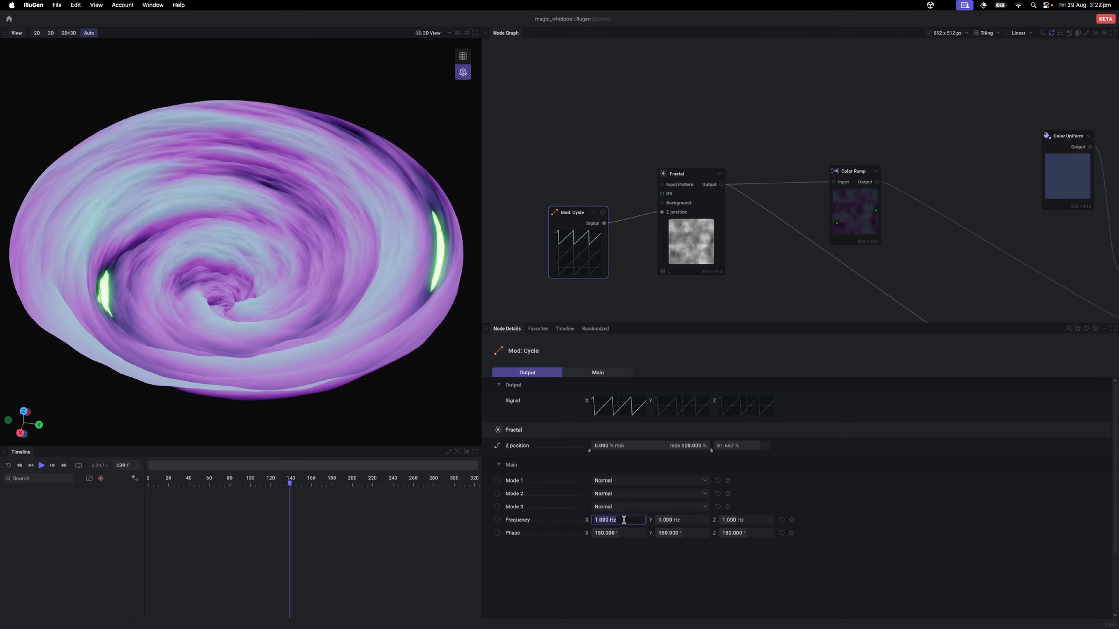
{"action": "type", "text": "0.3"}
{"action": "key", "text": "Return"}
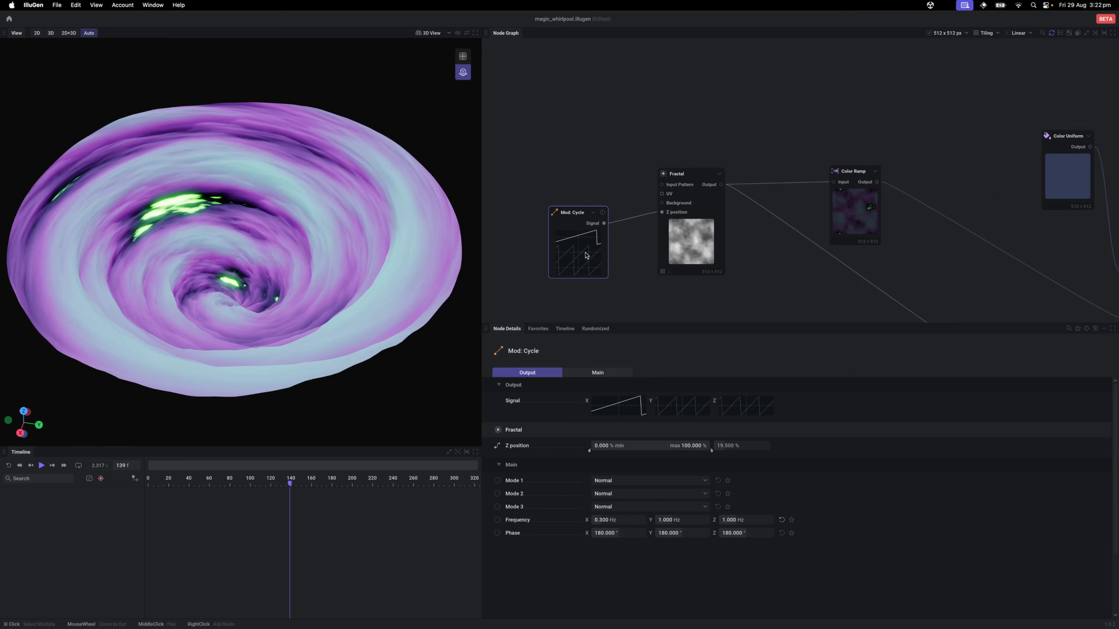
Step: Play the animation and slow the Fractal's Mod: Cycle down to an X frequency of 0.2 Hz
{"action": "key", "text": "space"}
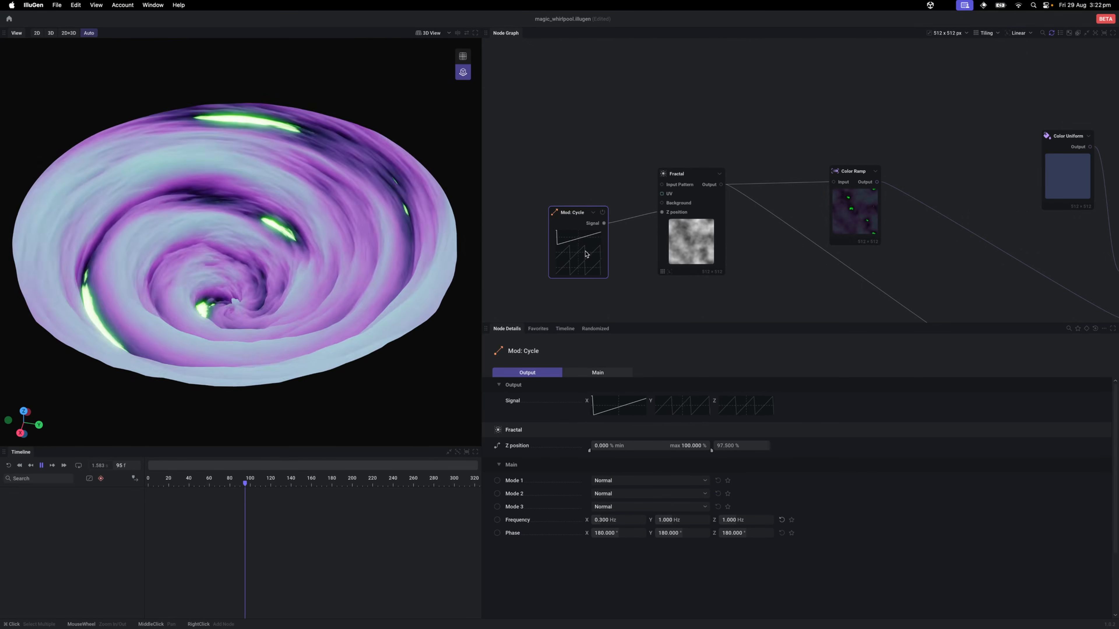
{"action": "left_click", "coordinate": [605, 521]}
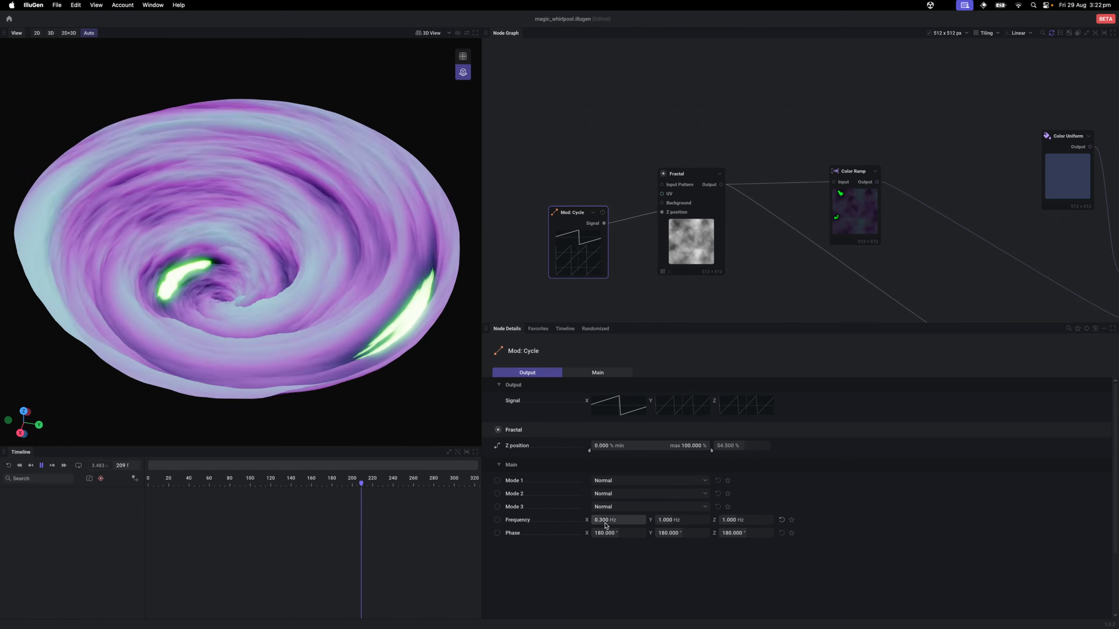
{"action": "type", "text": "0.2"}
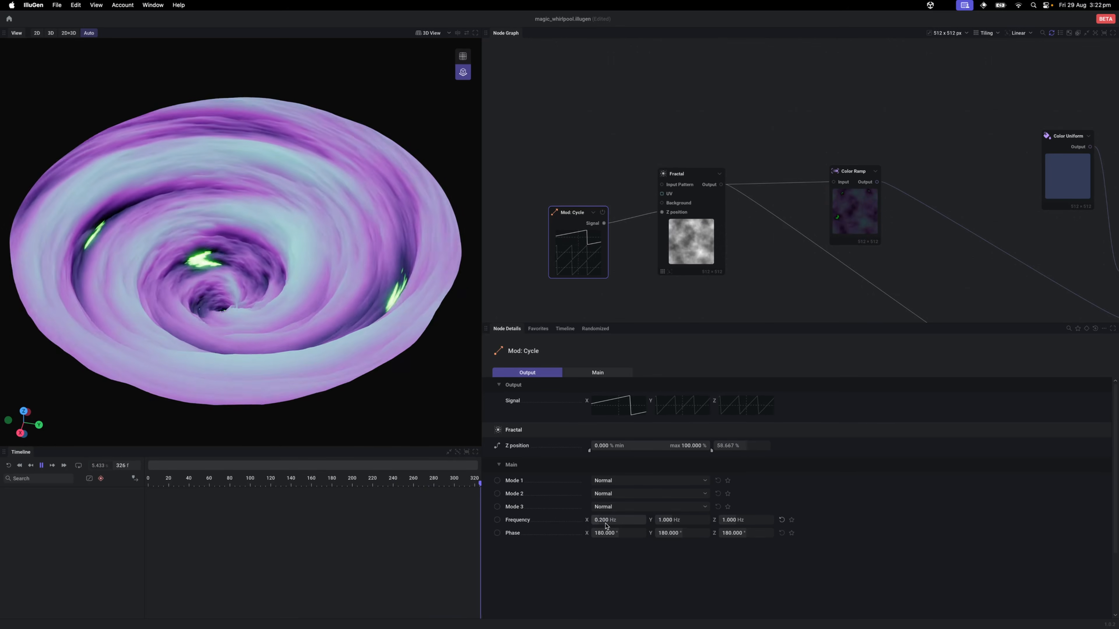
{"action": "key", "text": "Return"}
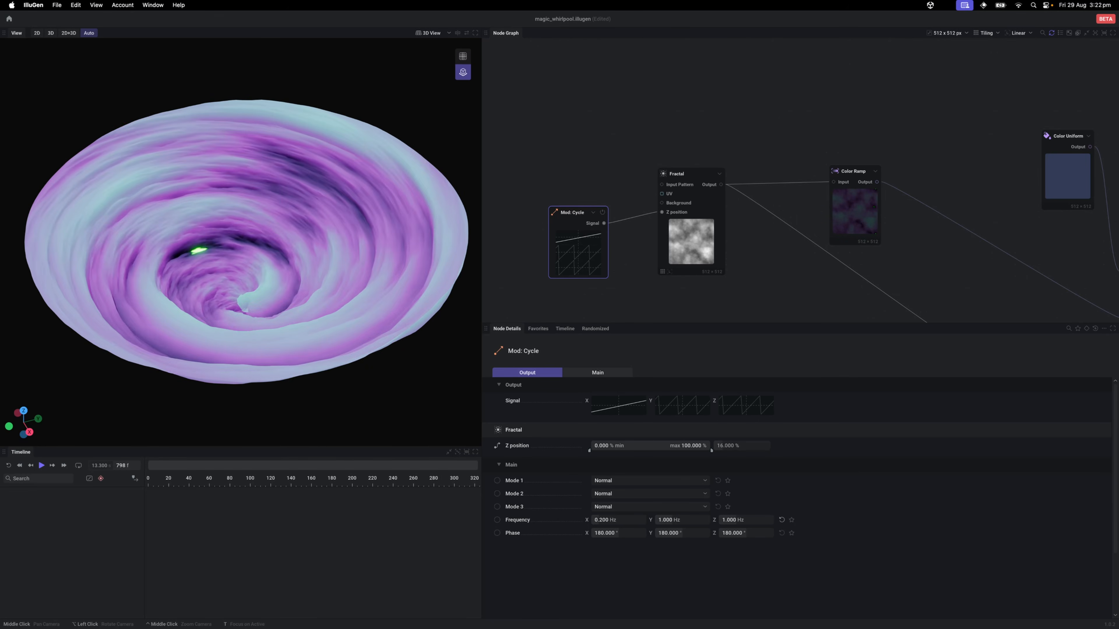
{"action": "key", "text": "space"}
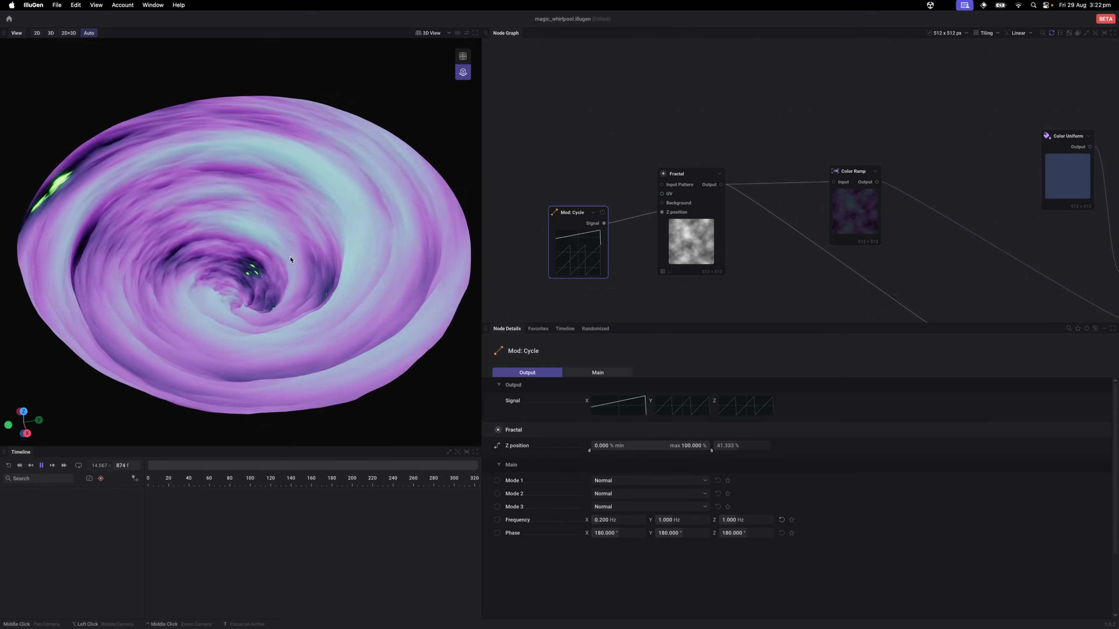
Step: Move the Mod: Cycle, Fractal and Color Ramp nodes together and shift Color Uniform upward to free space in the graph
{"action": "scroll", "coordinate": [624, 169], "scroll_direction": "down", "scroll_amount": 5}
{"action": "left_click_drag", "start_coordinate": [625, 168], "coordinate": [580, 166]}
{"action": "left_click_drag", "start_coordinate": [561, 108], "coordinate": [807, 191]}
{"action": "left_click_drag", "start_coordinate": [808, 172], "coordinate": [851, 135]}
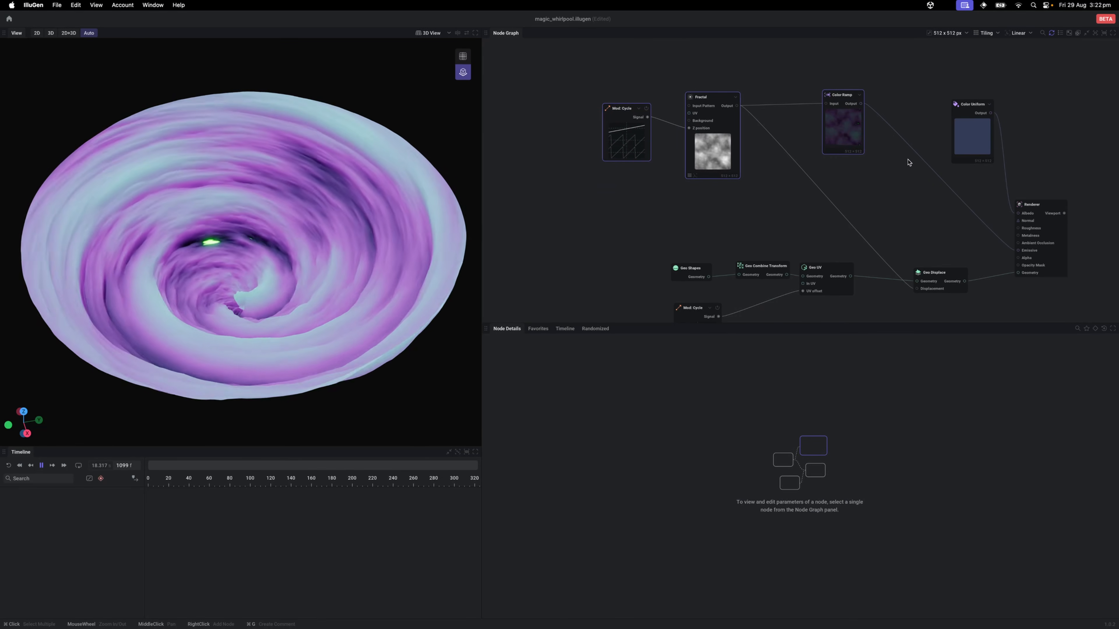
{"action": "left_click_drag", "start_coordinate": [909, 168], "coordinate": [785, 189]}
{"action": "left_click_drag", "start_coordinate": [844, 164], "coordinate": [850, 110]}
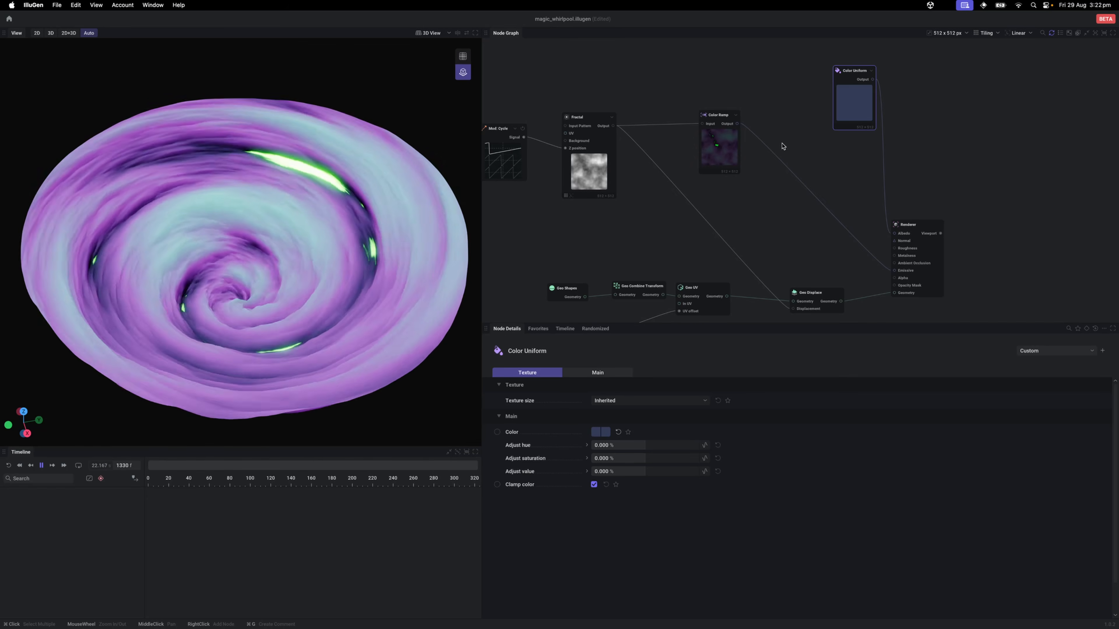
Step: Orbit the whirlpool slightly and play the animation to examine its shading and glow
{"action": "key", "text": "space"}
{"action": "left_click_drag", "start_coordinate": [308, 263], "coordinate": [333, 264]}
{"action": "key", "text": "space"}
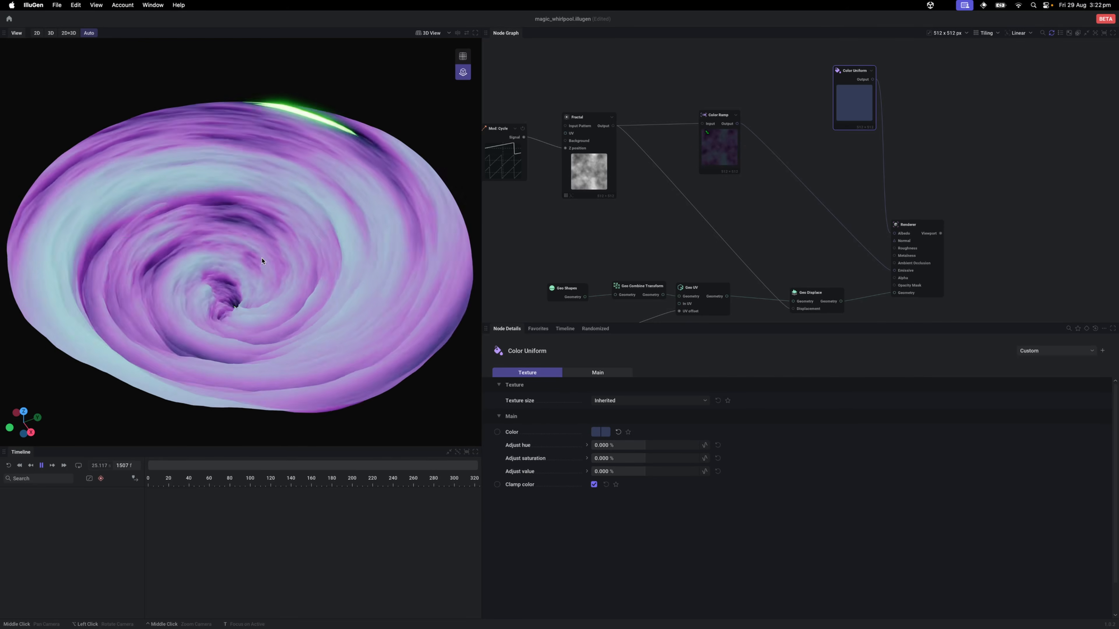
{"action": "key", "text": "space"}
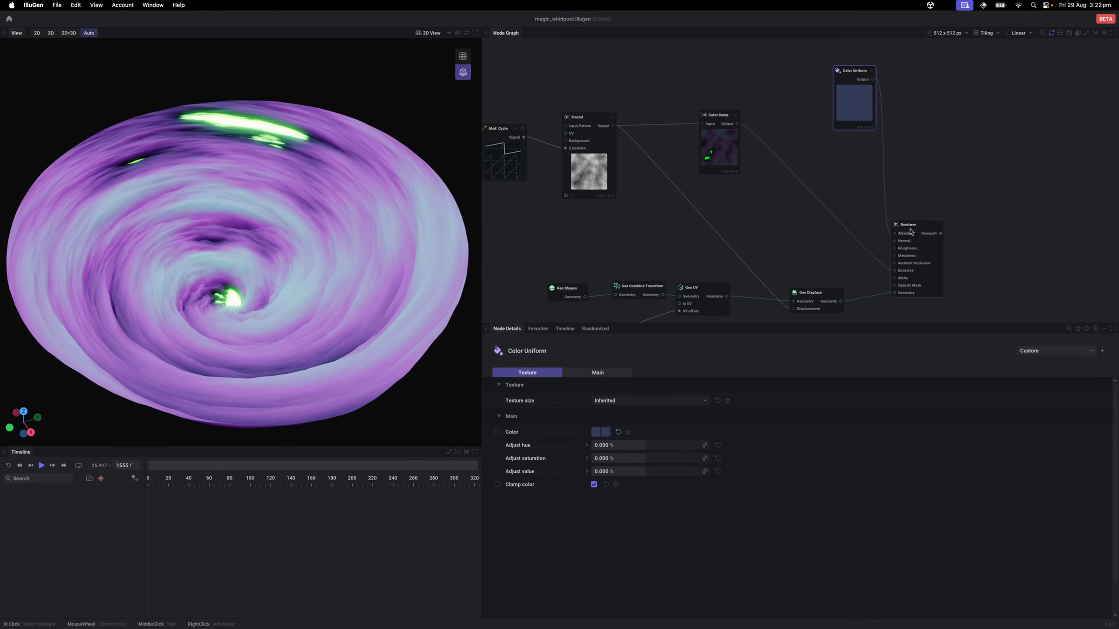
Step: Set the Renderer's ambient color to bright cyan and its ambient intensity to 2000 %
{"action": "scroll", "coordinate": [783, 210], "scroll_direction": "right", "scroll_amount": 3}
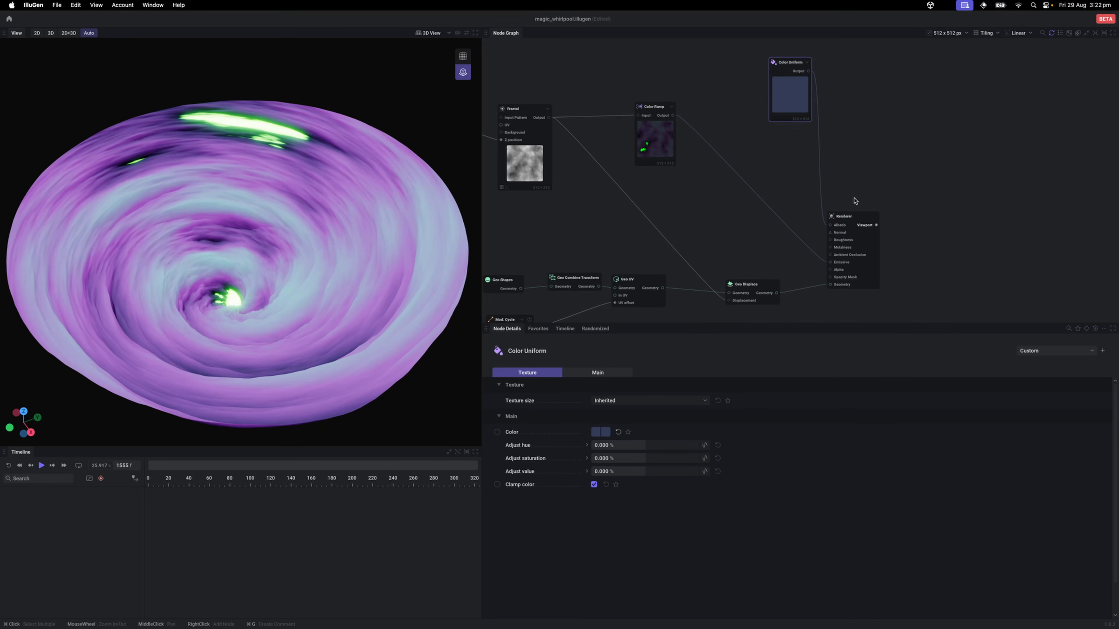
{"action": "left_click", "coordinate": [855, 223]}
{"action": "scroll", "coordinate": [779, 207], "scroll_direction": "down", "scroll_amount": 2}
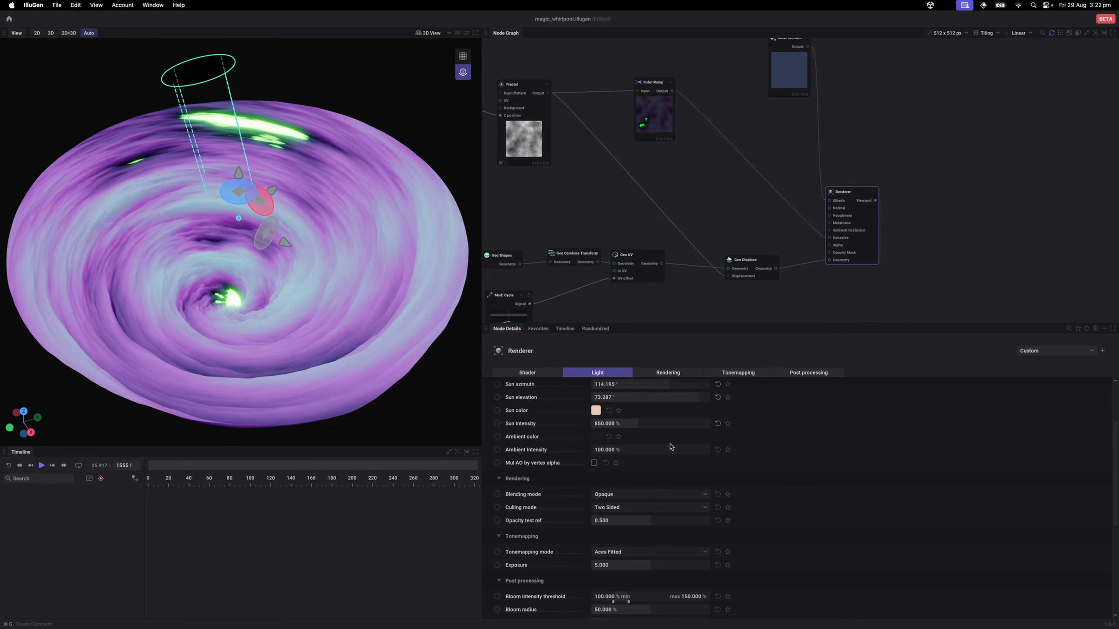
{"action": "scroll", "coordinate": [670, 444], "scroll_direction": "up", "scroll_amount": 1}
{"action": "left_click", "coordinate": [595, 439]}
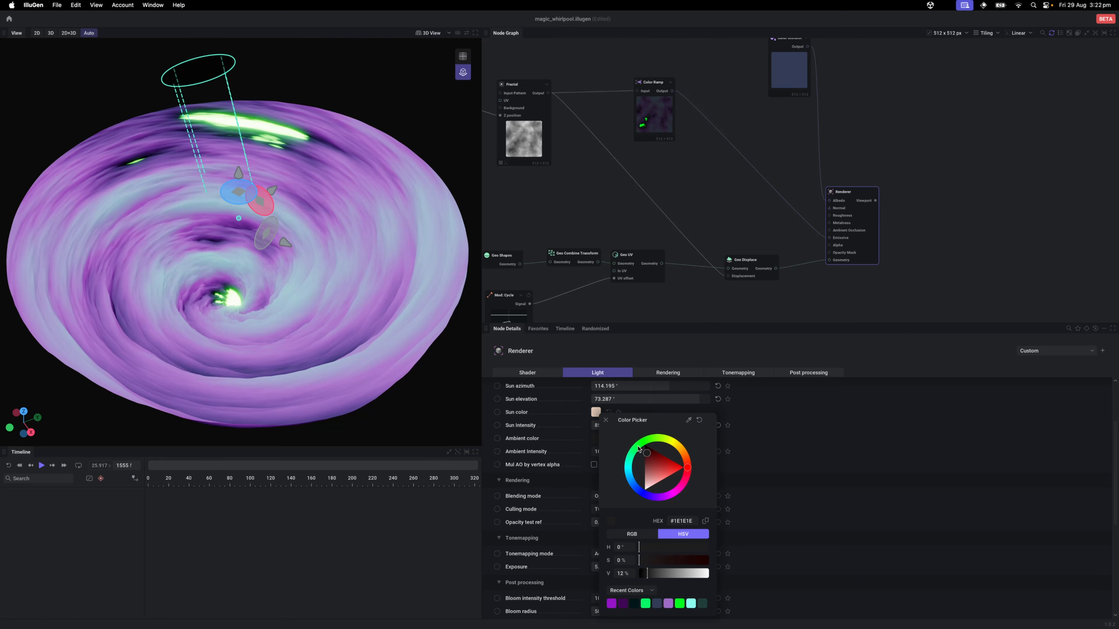
{"action": "left_click_drag", "start_coordinate": [630, 475], "coordinate": [579, 463]}
{"action": "left_click", "coordinate": [802, 491]}
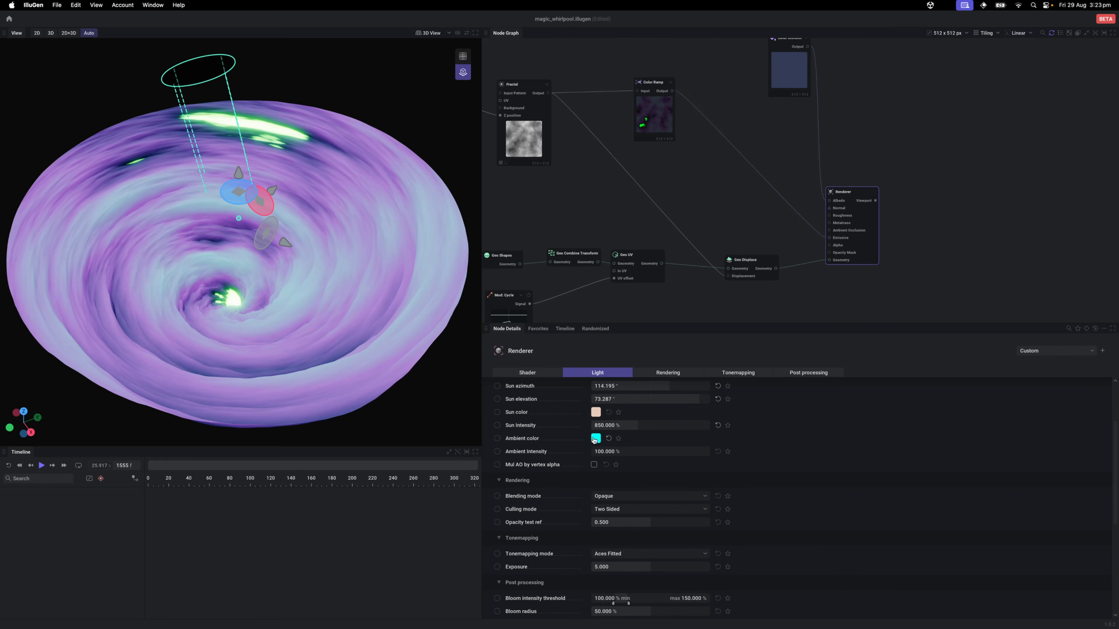
{"action": "left_click_drag", "start_coordinate": [616, 452], "coordinate": [709, 453]}
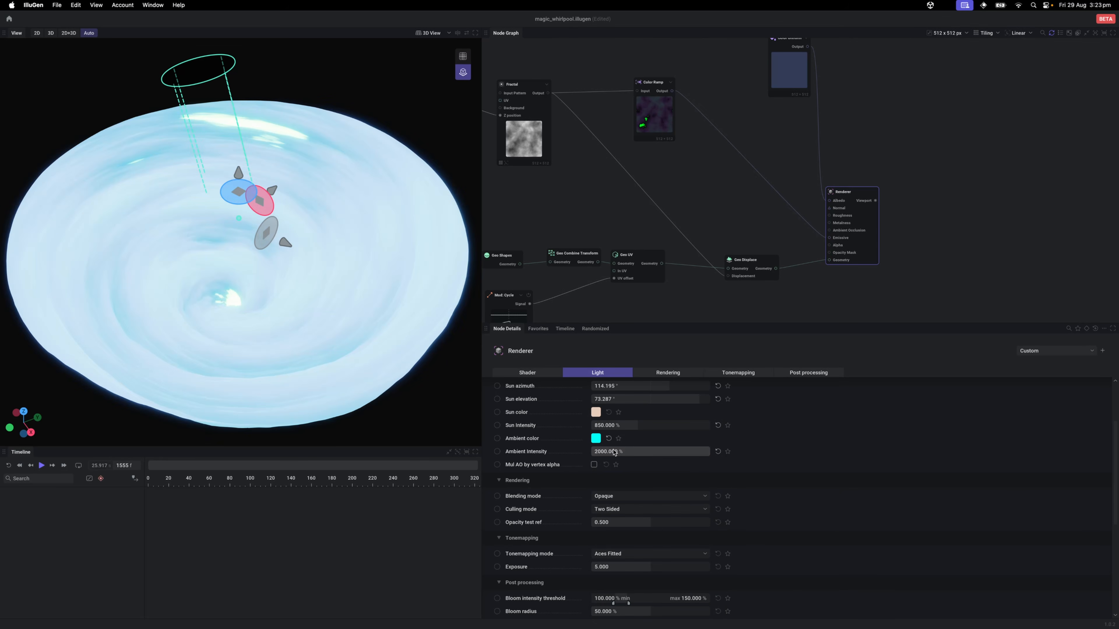
Step: Insert a Levels node between the Fractal output and the Renderer's Ambient Occlusion input
{"action": "left_click_drag", "start_coordinate": [532, 274], "coordinate": [580, 290]}
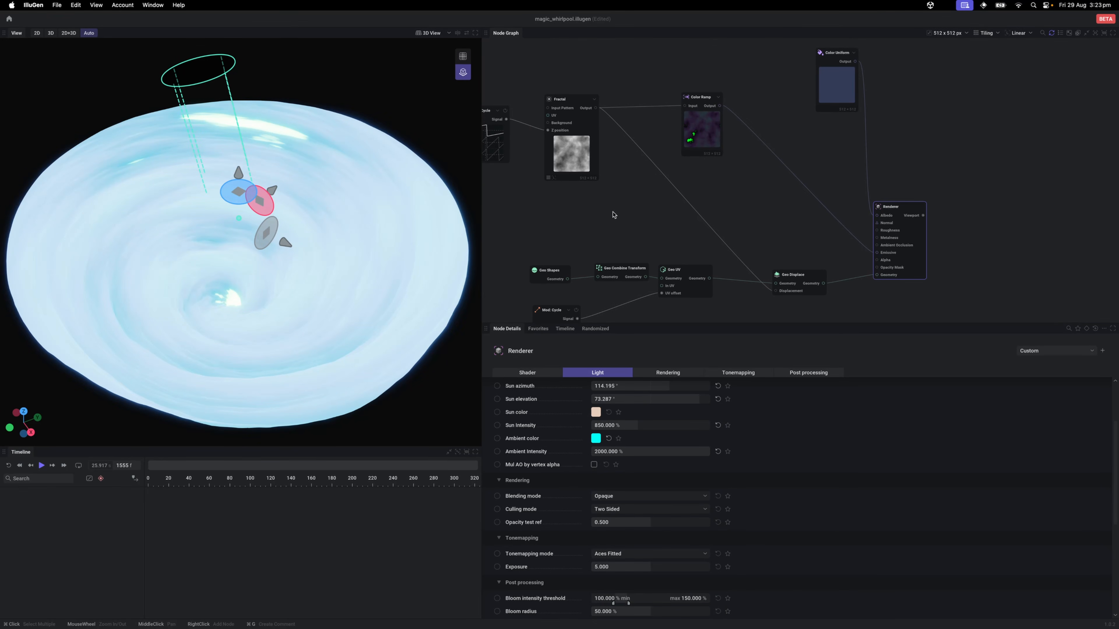
{"action": "mouse_move", "coordinate": [791, 220]}
{"action": "left_mouse_down"}
{"action": "mouse_move", "coordinate": [752, 221]}
{"action": "mouse_move", "coordinate": [802, 214]}
{"action": "left_mouse_up"}
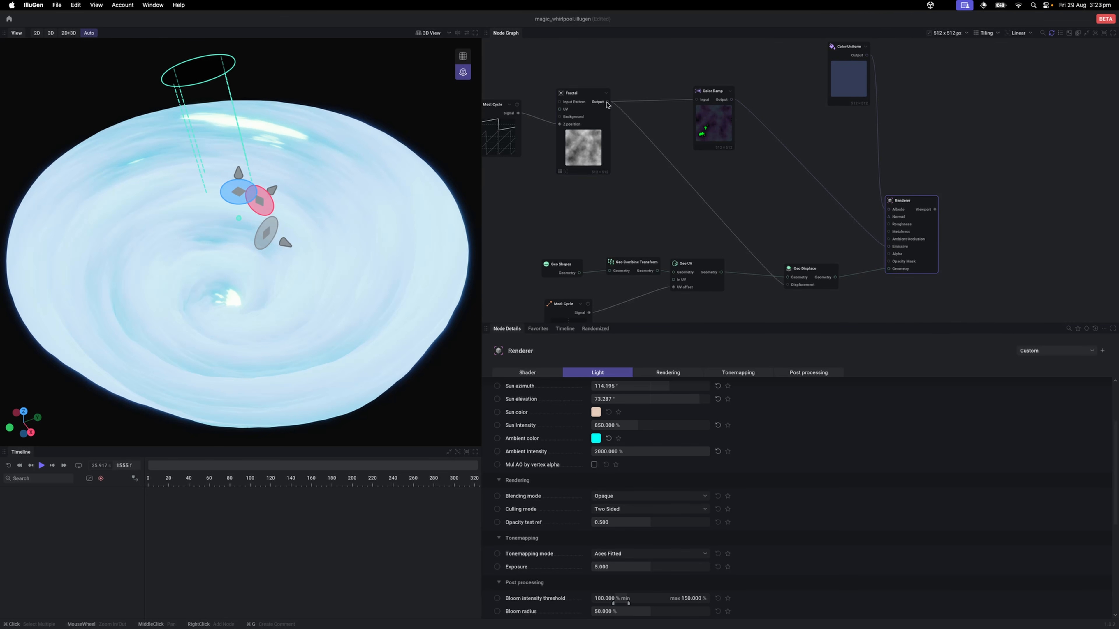
{"action": "left_click_drag", "start_coordinate": [607, 102], "coordinate": [889, 239]}
{"action": "type", "text": "levels"}
{"action": "key", "text": "Return"}
{"action": "left_click_drag", "start_coordinate": [795, 228], "coordinate": [715, 228]}
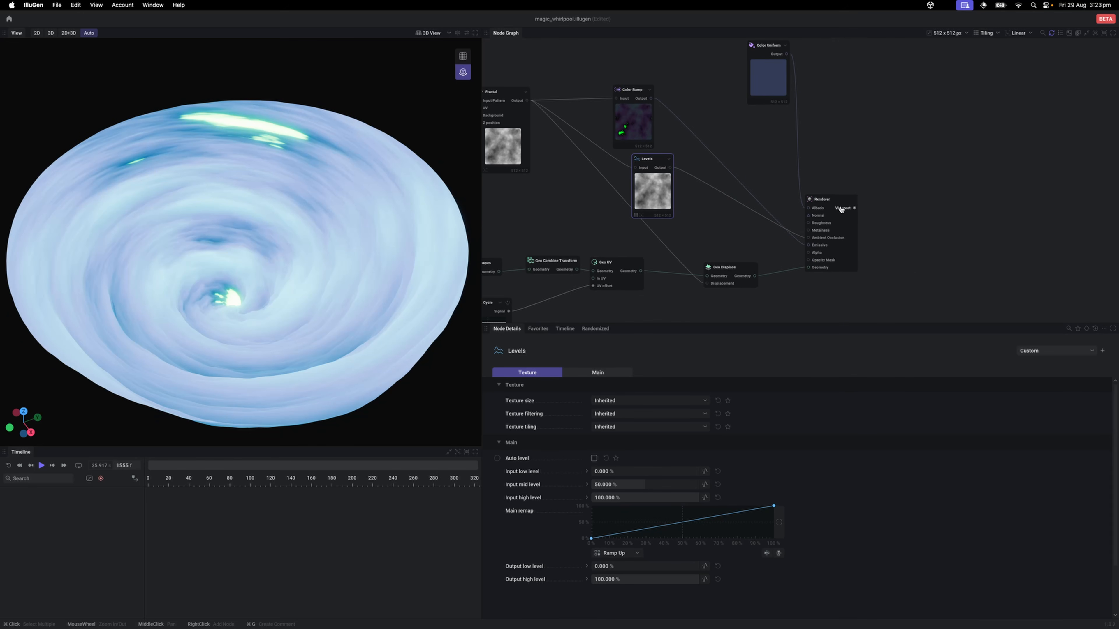
Step: Place the Levels node below Color Ramp and steepen its Main remap curve, moving its end points to about 26 % and 76 %
{"action": "left_click", "coordinate": [841, 209]}
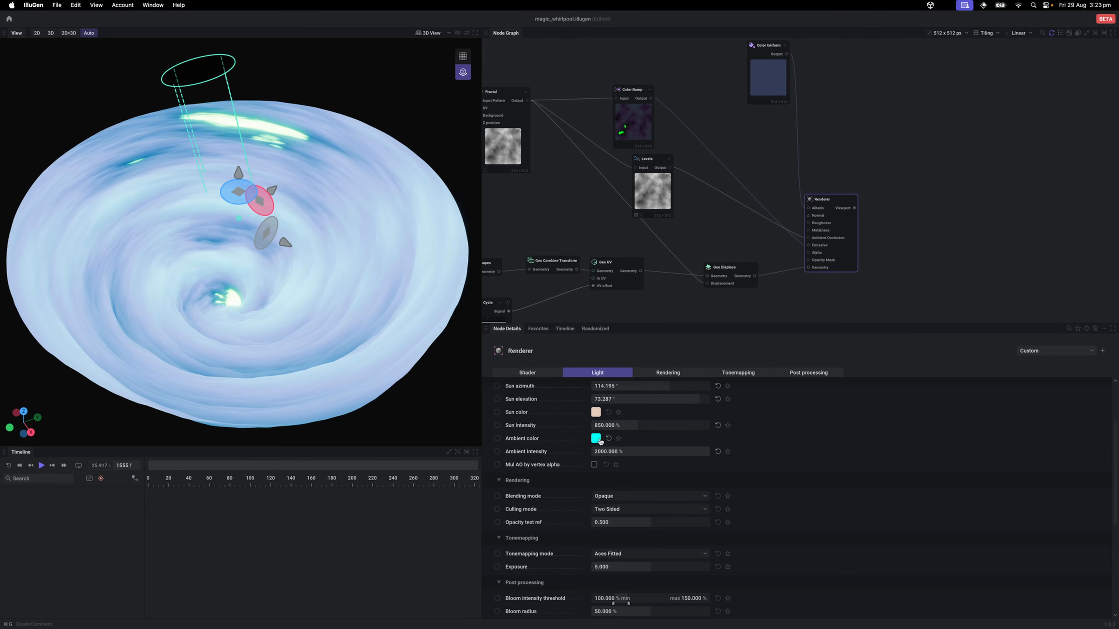
{"action": "left_click", "coordinate": [652, 212]}
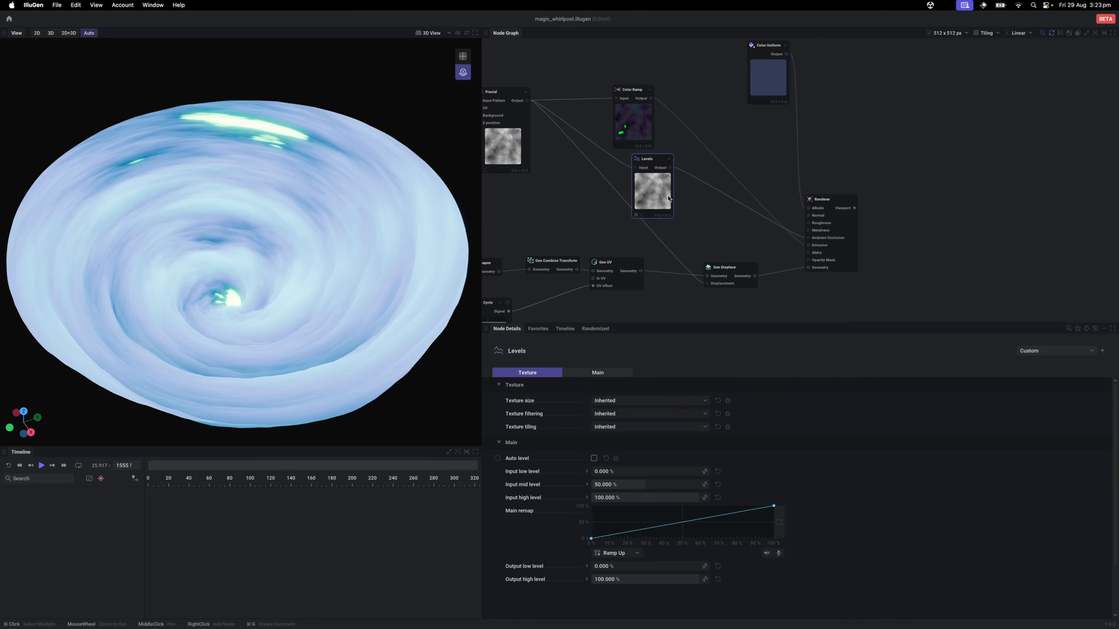
{"action": "left_click", "coordinate": [837, 206]}
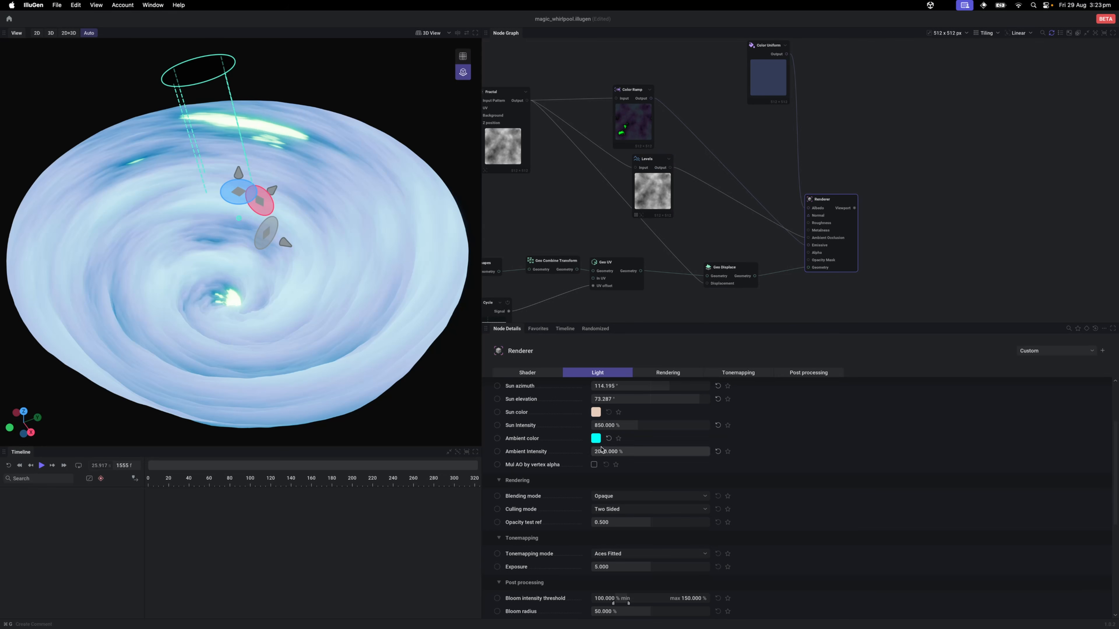
{"action": "left_click_drag", "start_coordinate": [646, 194], "coordinate": [627, 202]}
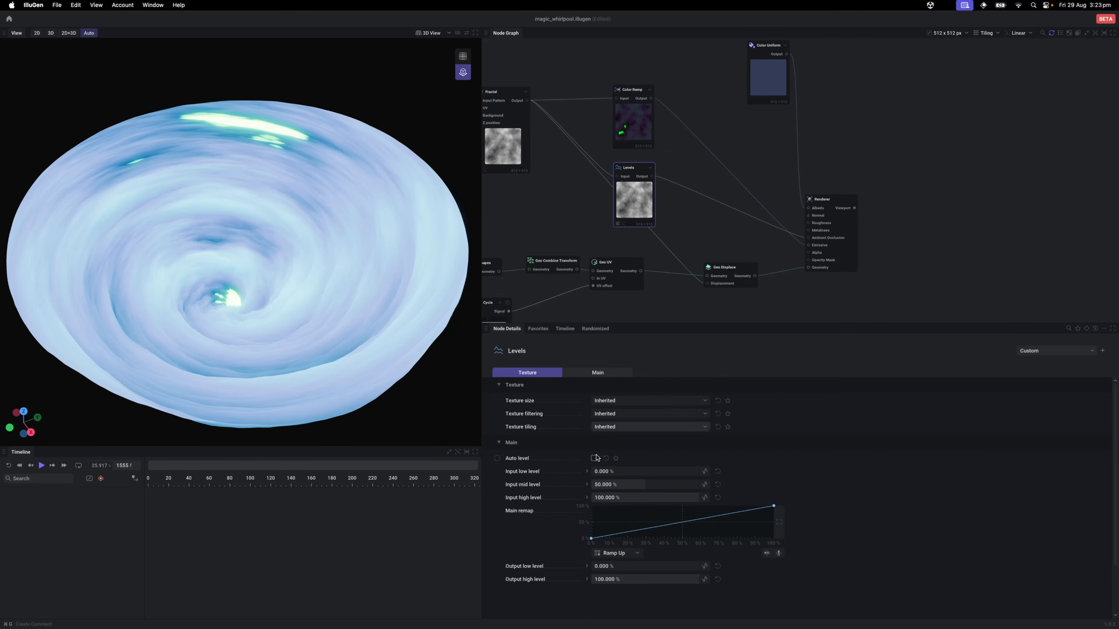
{"action": "left_click_drag", "start_coordinate": [590, 538], "coordinate": [640, 538]}
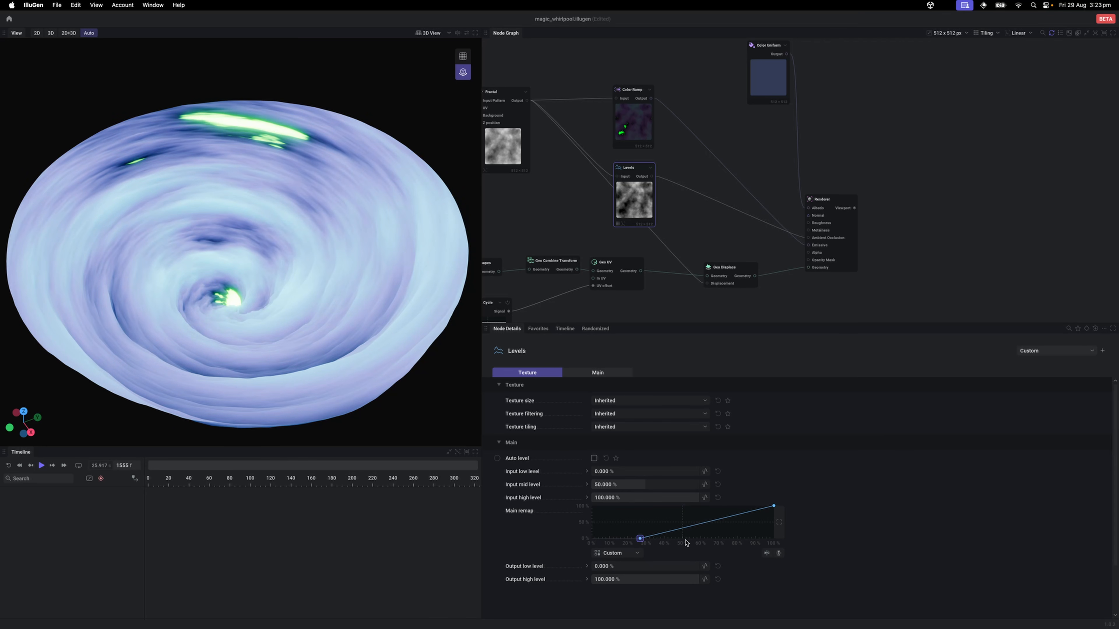
{"action": "left_click_drag", "start_coordinate": [775, 508], "coordinate": [729, 506]}
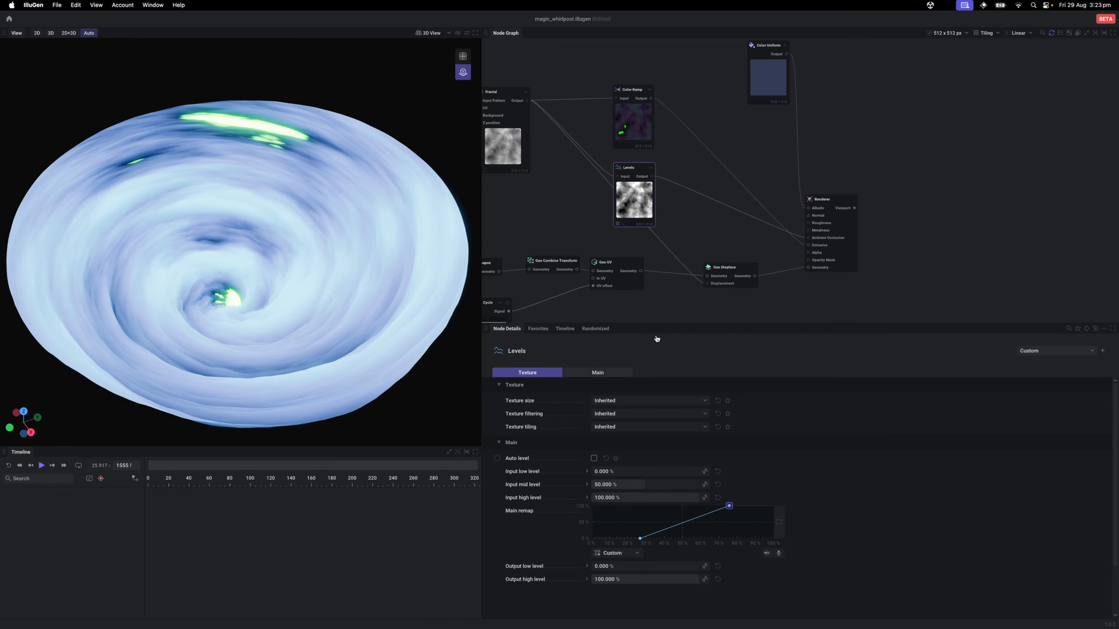
Step: Steepen the Levels node's Main remap curve further, moving its end points to about 29 % and 65 %
{"action": "left_click", "coordinate": [645, 141]}
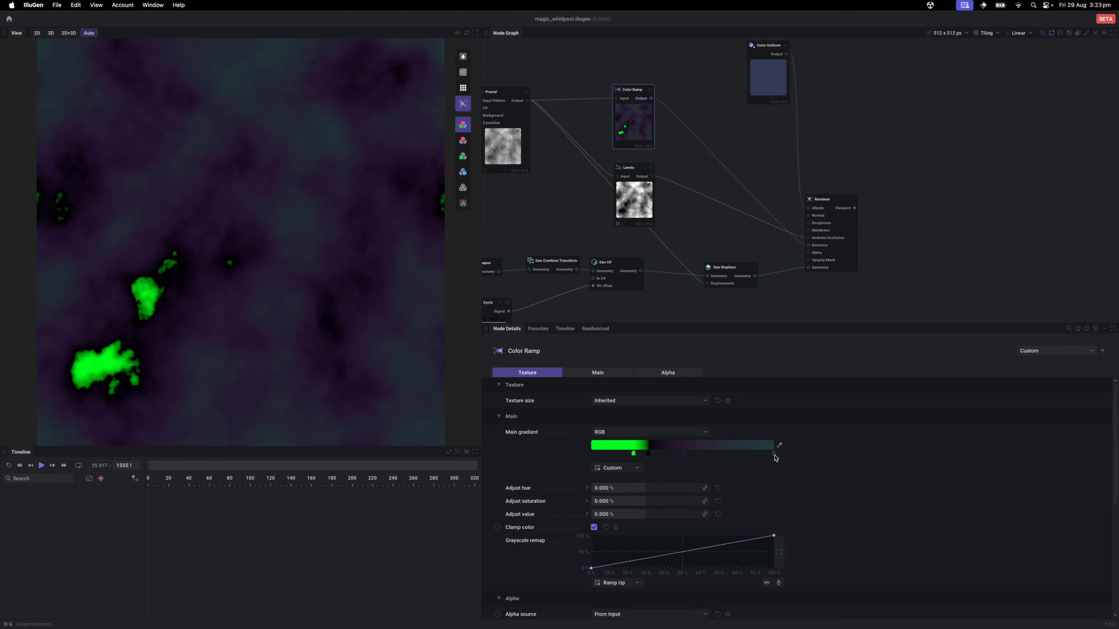
{"action": "left_click", "coordinate": [634, 200]}
{"action": "left_click", "coordinate": [828, 204]}
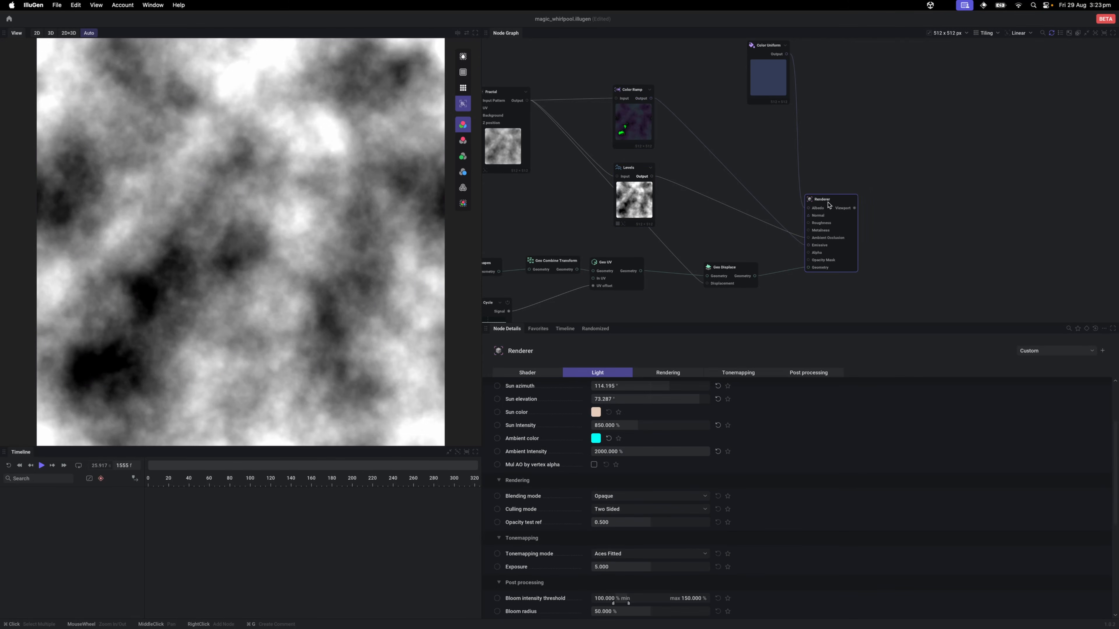
{"action": "double_click", "coordinate": [828, 204]}
{"action": "left_click", "coordinate": [637, 206]}
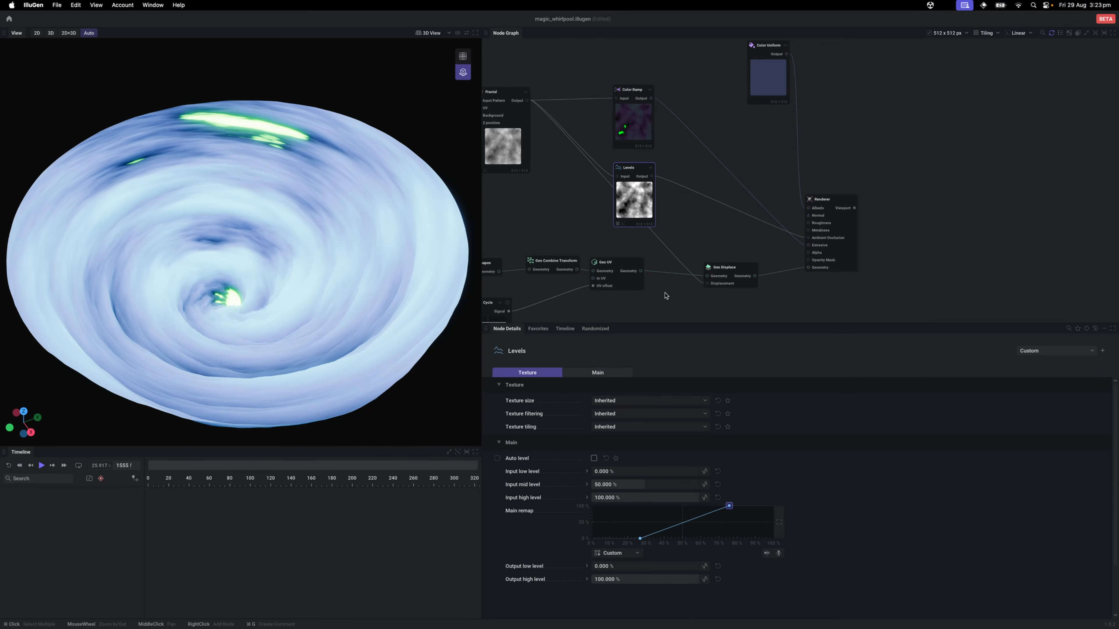
{"action": "left_click_drag", "start_coordinate": [729, 505], "coordinate": [710, 506]}
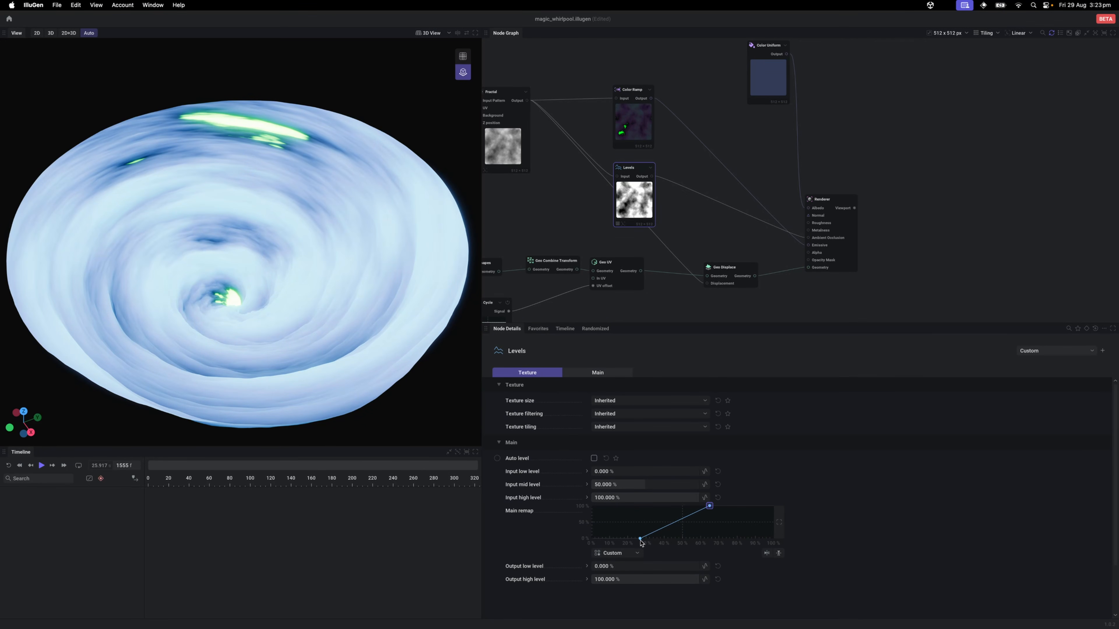
{"action": "left_click_drag", "start_coordinate": [640, 540], "coordinate": [646, 541]}
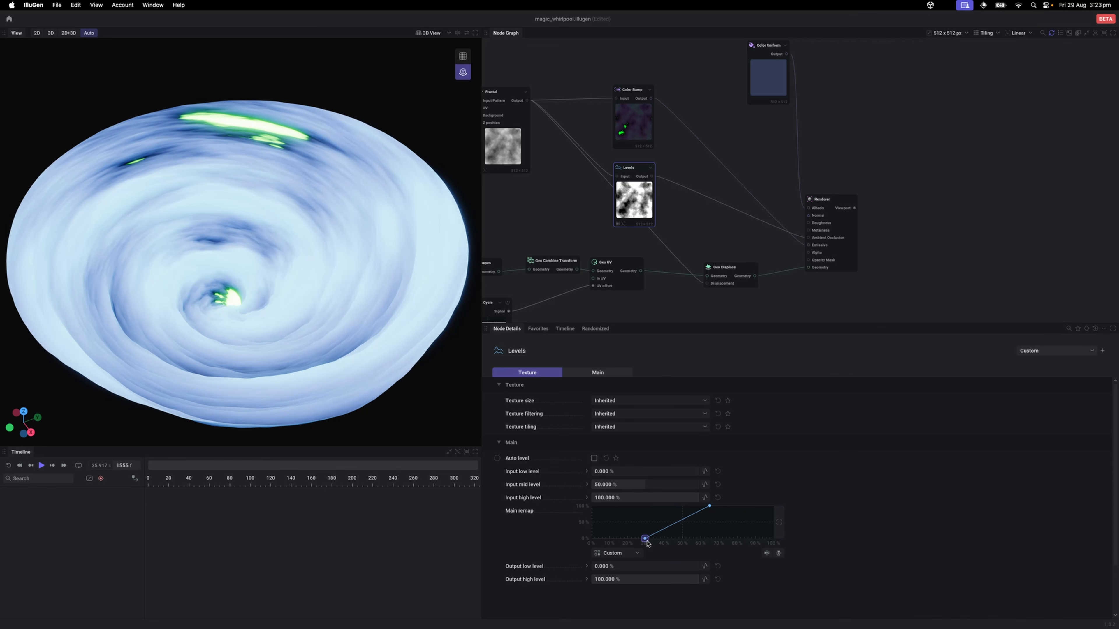
Step: Insert a second Levels node between the Fractal output and the Renderer's Roughness input, placing it below the first Levels node
{"action": "left_click_drag", "start_coordinate": [671, 222], "coordinate": [759, 279]}
{"action": "left_click_drag", "start_coordinate": [522, 91], "coordinate": [714, 184]}
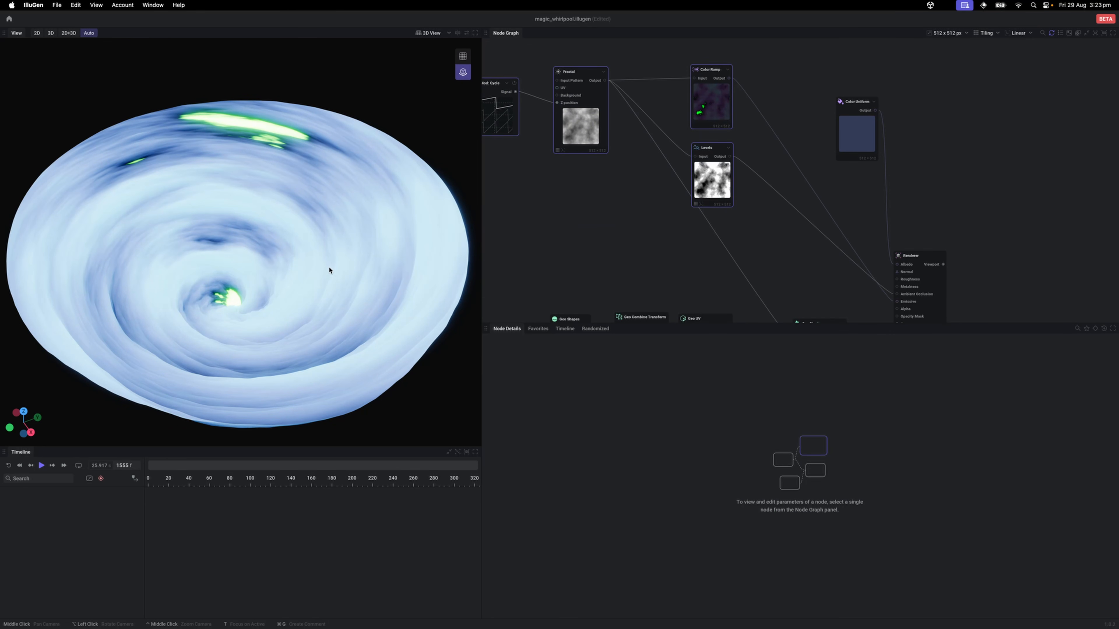
{"action": "left_click_drag", "start_coordinate": [804, 269], "coordinate": [740, 225]}
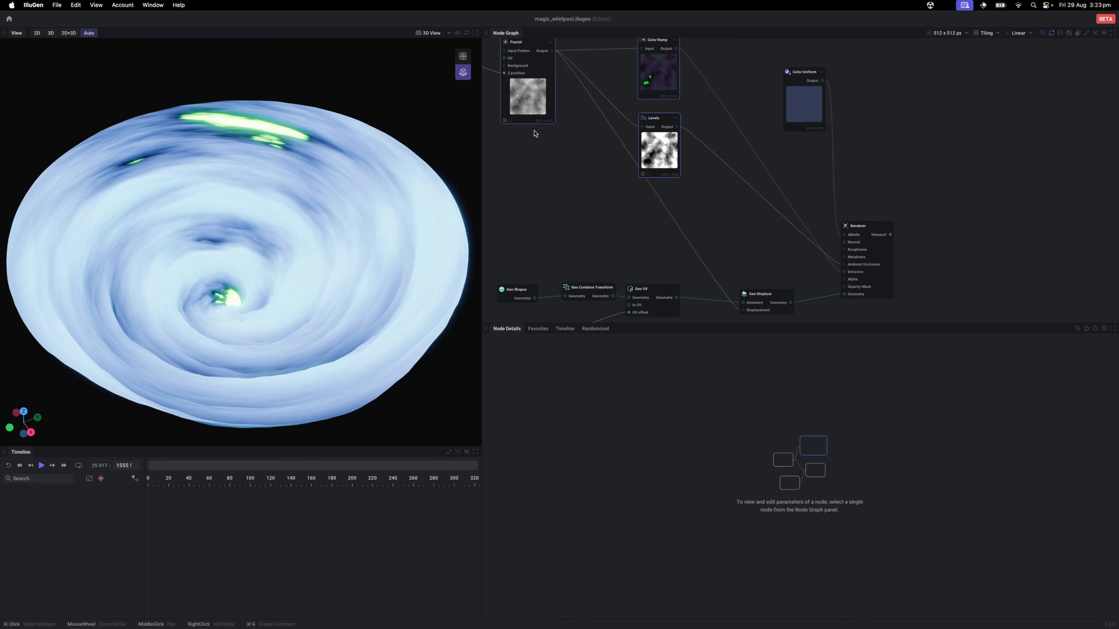
{"action": "left_click", "coordinate": [625, 204]}
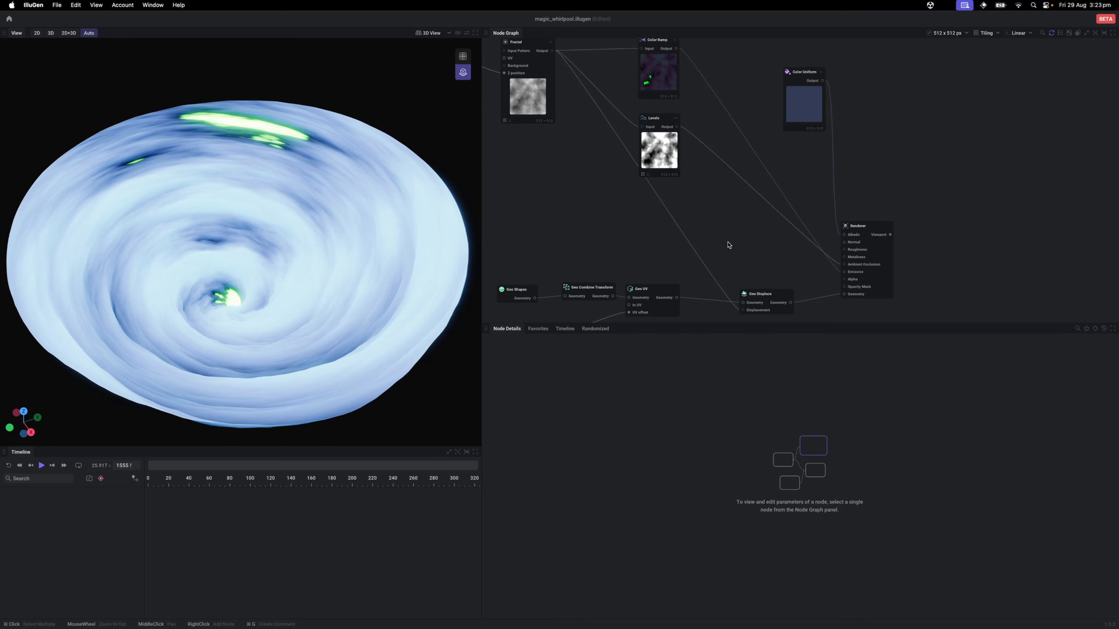
{"action": "left_click_drag", "start_coordinate": [632, 164], "coordinate": [651, 187]}
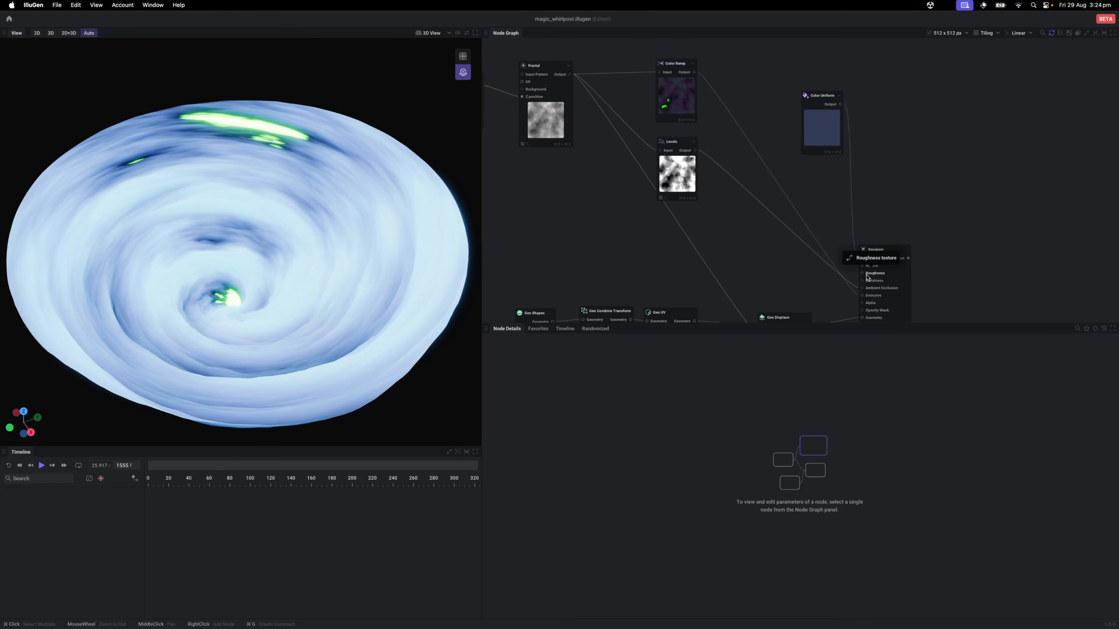
{"action": "left_click_drag", "start_coordinate": [571, 77], "coordinate": [630, 241]}
{"action": "type", "text": "levels"}
{"action": "key", "text": "Return"}
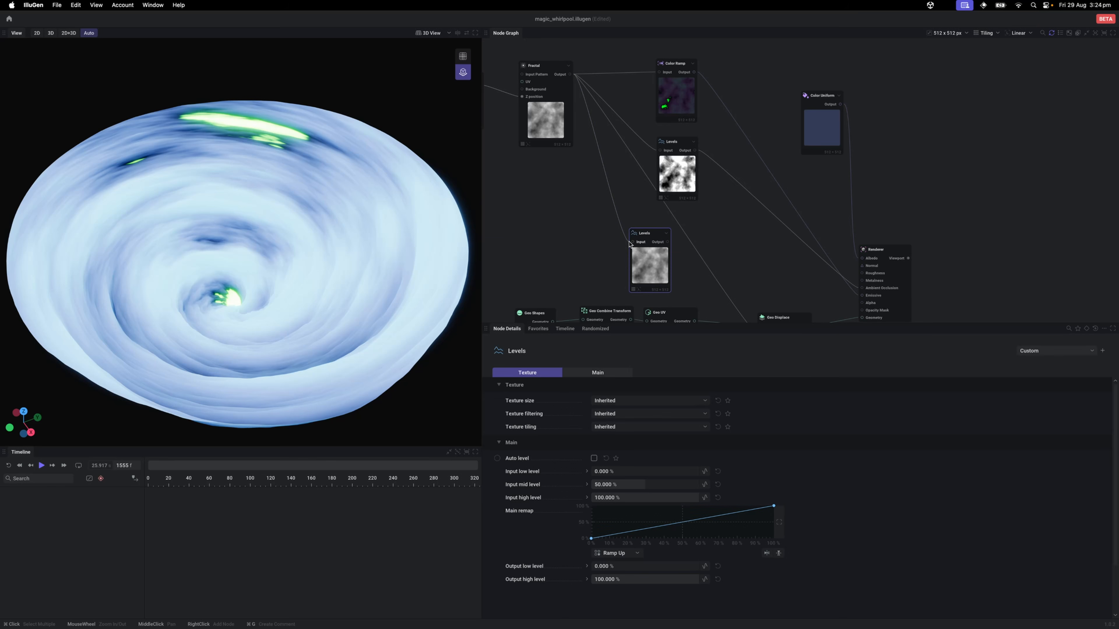
{"action": "left_click_drag", "start_coordinate": [730, 247], "coordinate": [864, 272]}
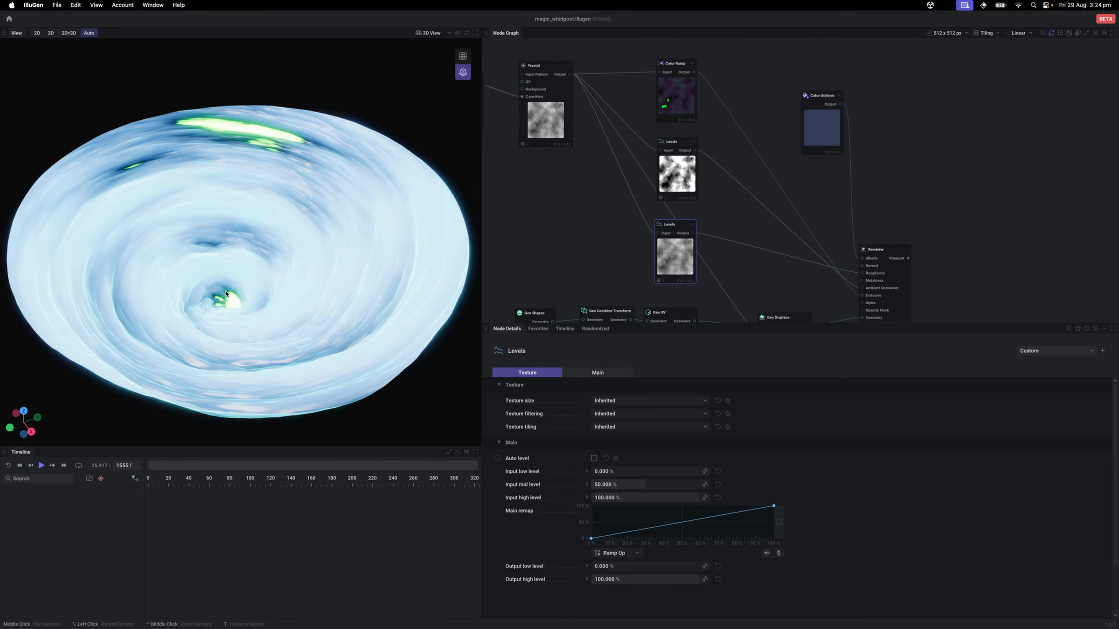
Step: Invert the new roughness Levels node's Main remap curve so that it falls from 100 % to 0 %
{"action": "left_click_drag", "start_coordinate": [225, 294], "coordinate": [247, 291]}
{"action": "left_click_drag", "start_coordinate": [226, 238], "coordinate": [178, 245]}
{"action": "scroll", "coordinate": [277, 280], "scroll_direction": "up", "scroll_amount": 3}
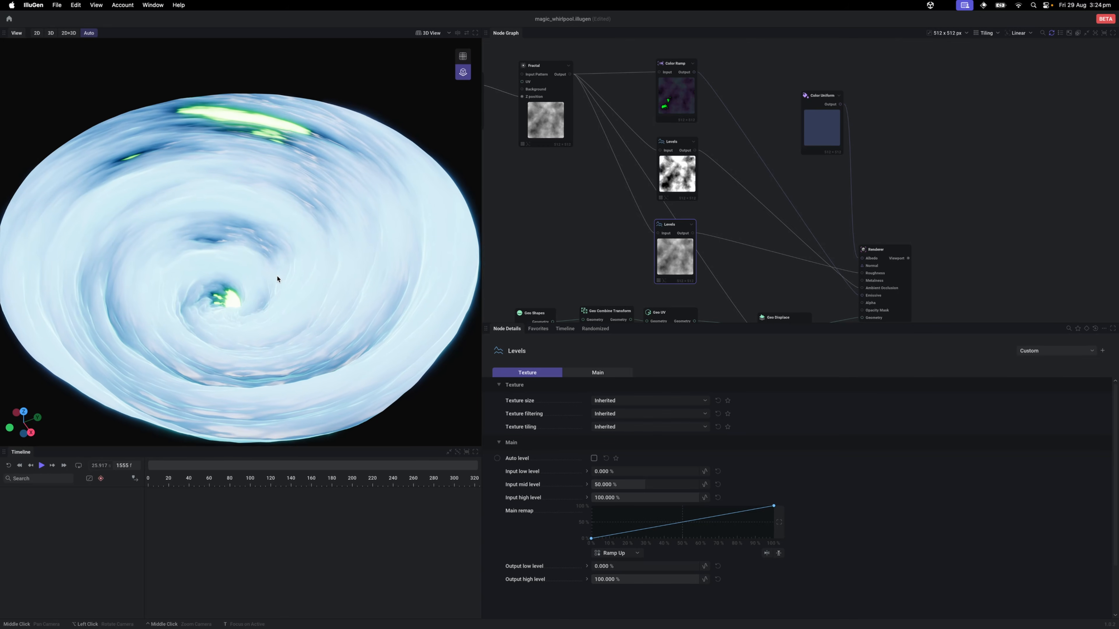
{"action": "left_click_drag", "start_coordinate": [256, 291], "coordinate": [147, 393]}
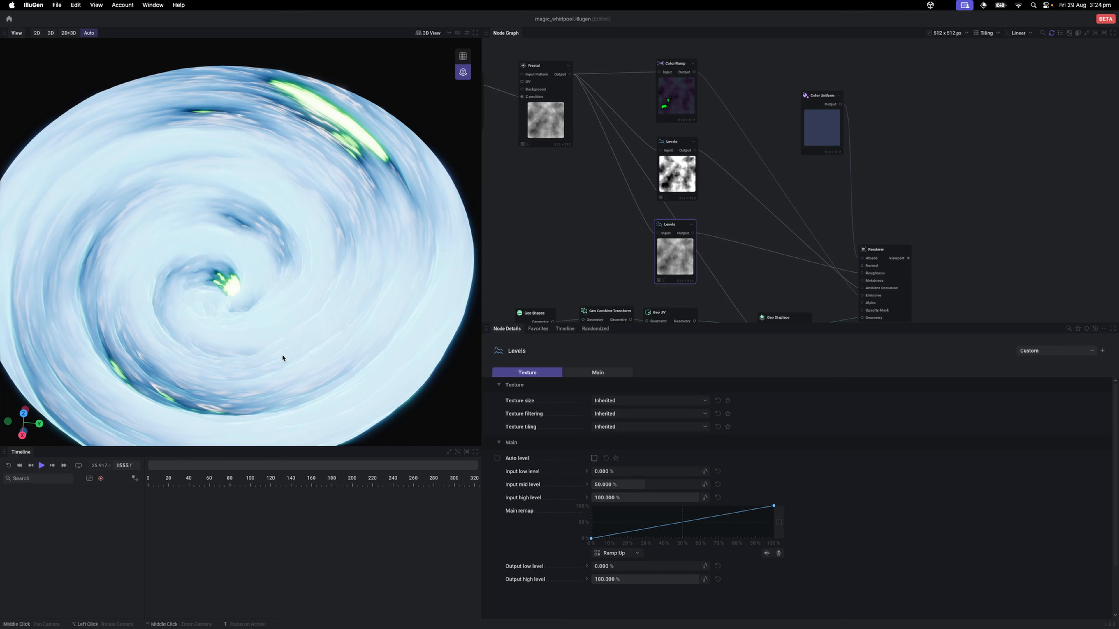
{"action": "left_click_drag", "start_coordinate": [282, 358], "coordinate": [280, 336]}
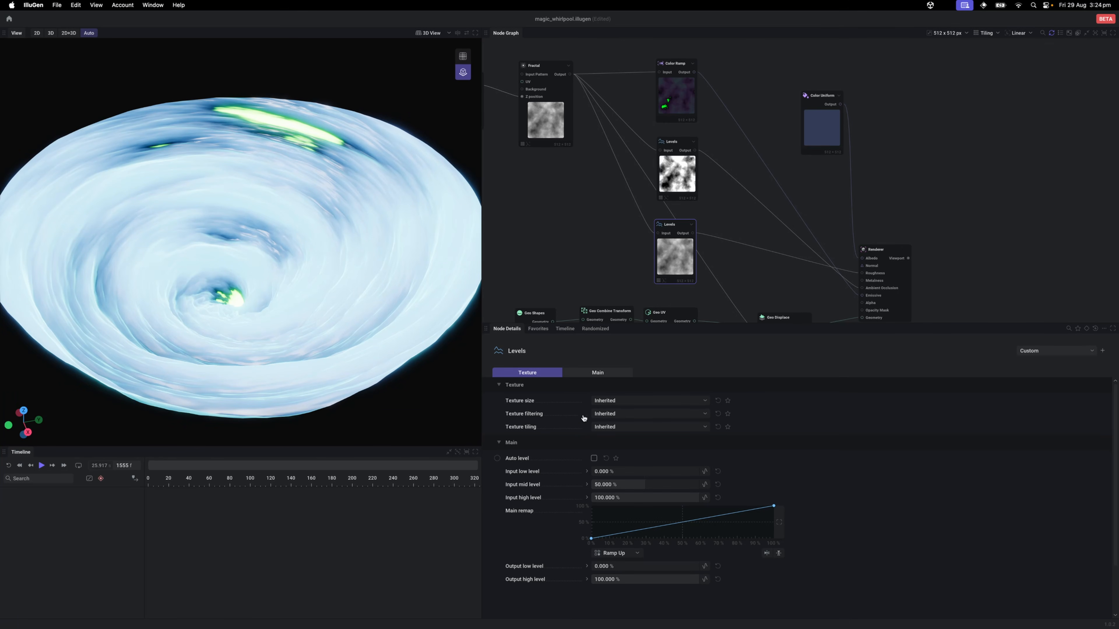
{"action": "left_click_drag", "start_coordinate": [679, 265], "coordinate": [677, 269]}
{"action": "double_click", "coordinate": [676, 269]}
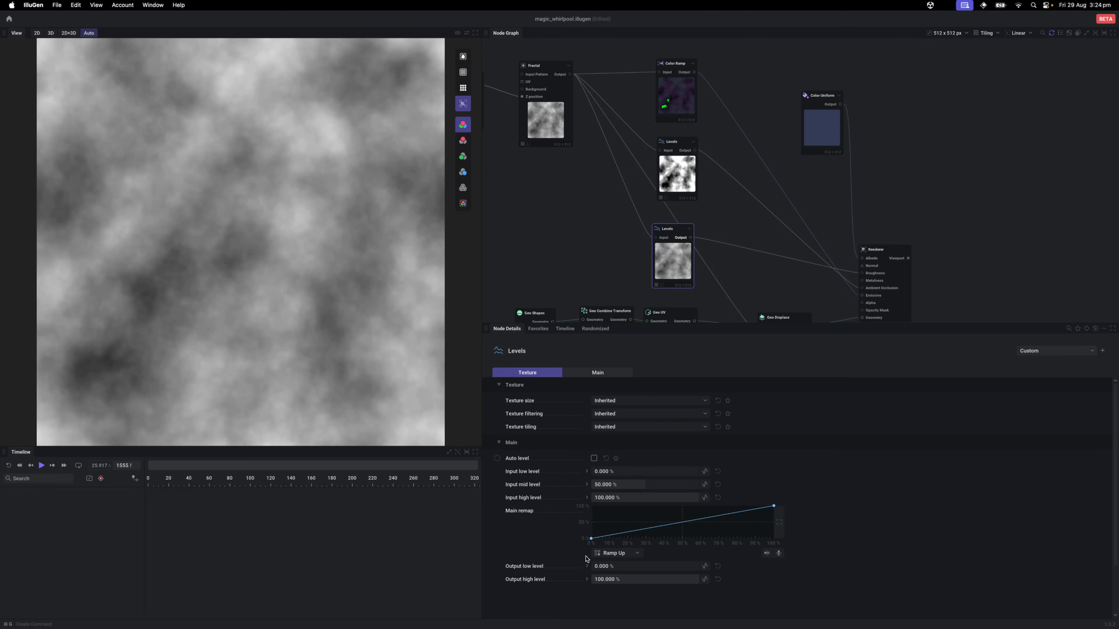
{"action": "left_click_drag", "start_coordinate": [592, 540], "coordinate": [591, 506]}
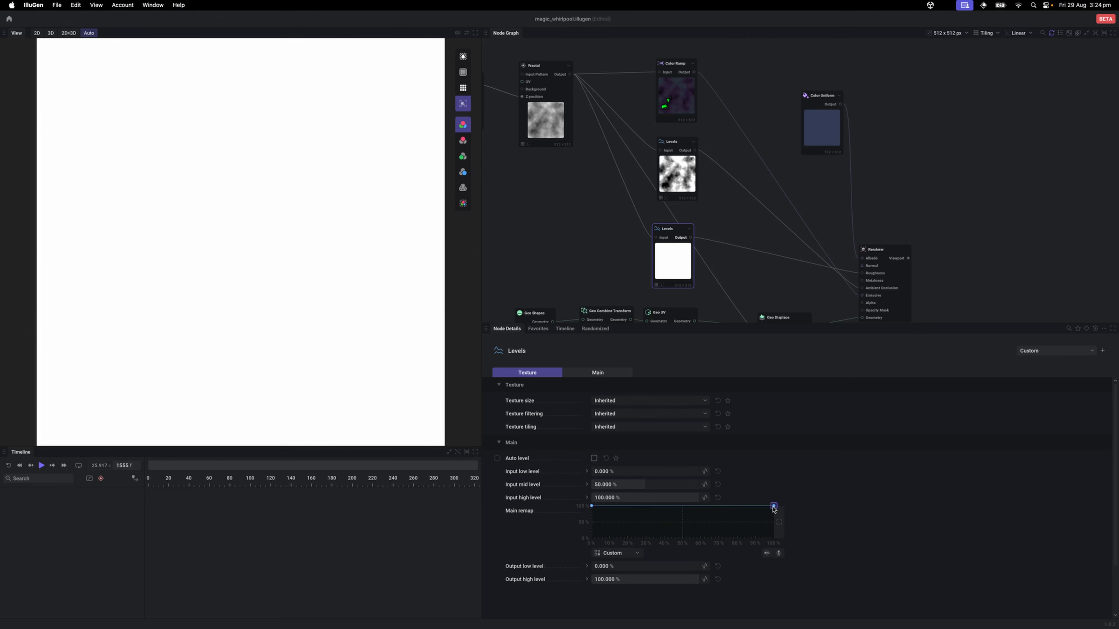
{"action": "left_click_drag", "start_coordinate": [774, 506], "coordinate": [773, 539]}
{"action": "left_click", "coordinate": [611, 267]}
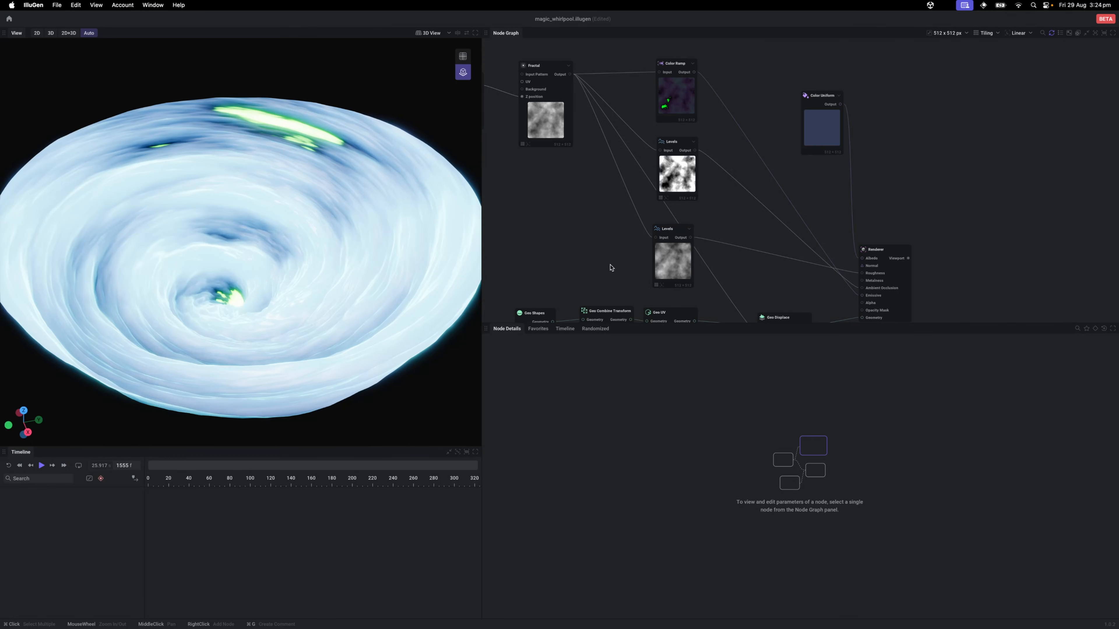
Step: With the animation playing, narrow the roughness Levels node's descending remap curve to about 23 % and 65 %, raising its low end to about 20 %
{"action": "left_click", "coordinate": [667, 260]}
{"action": "left_click", "coordinate": [592, 257]}
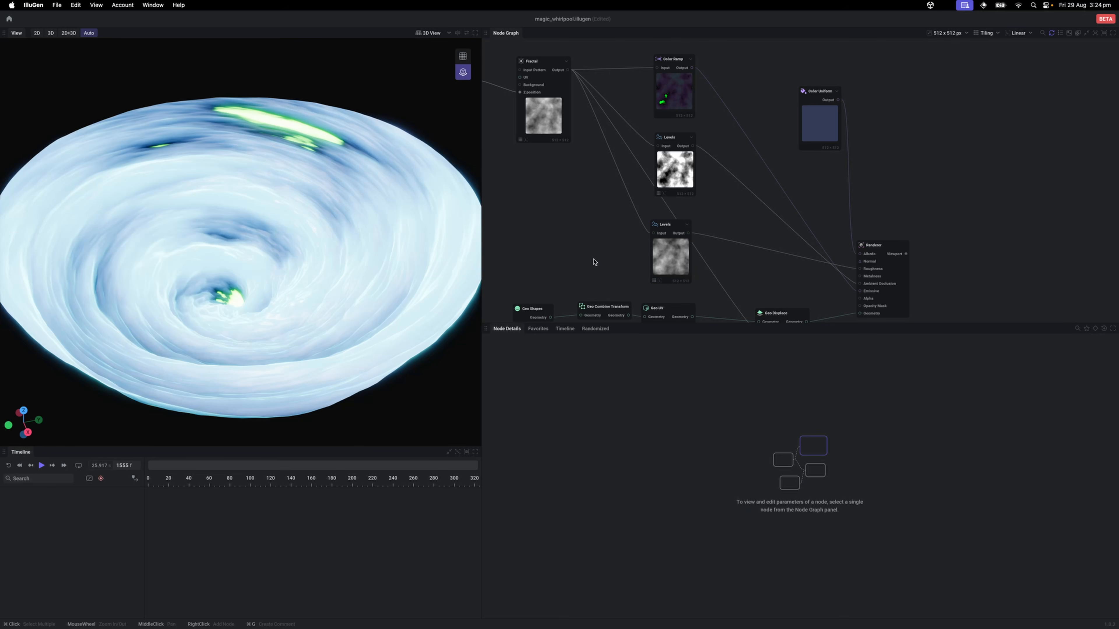
{"action": "left_click", "coordinate": [659, 279]}
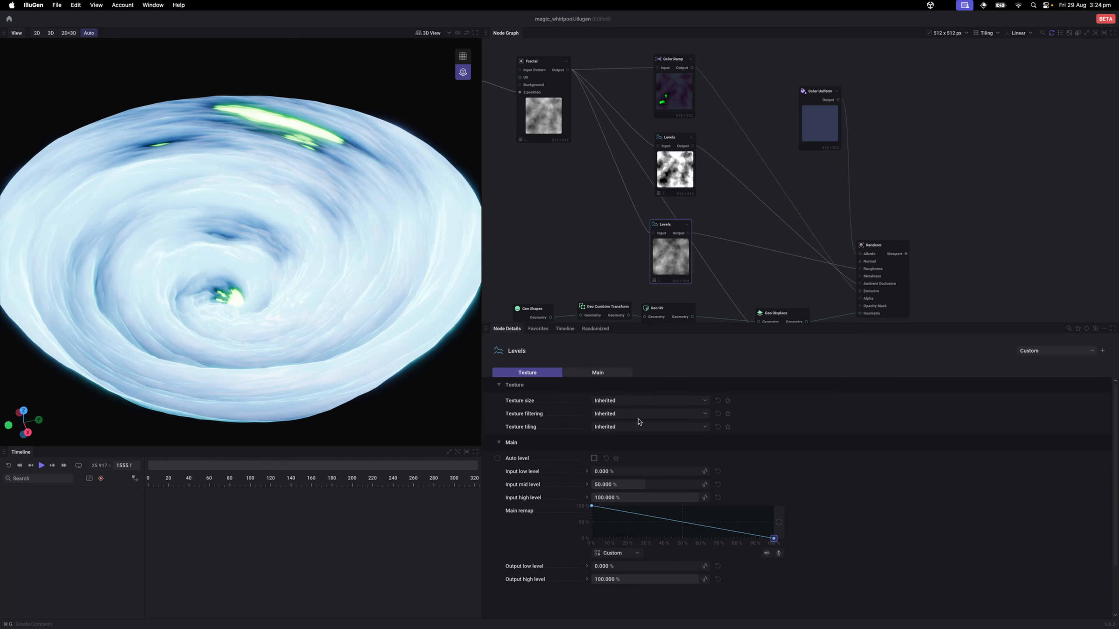
{"action": "left_click_drag", "start_coordinate": [590, 505], "coordinate": [622, 507]}
{"action": "left_click_drag", "start_coordinate": [773, 538], "coordinate": [725, 541]}
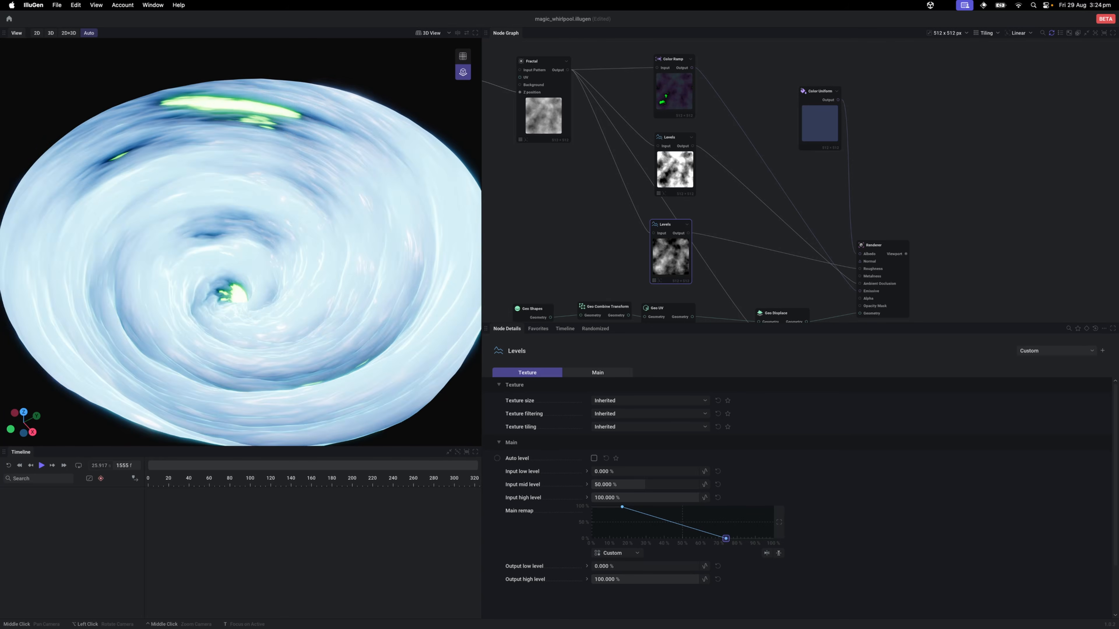
{"action": "key", "text": "space"}
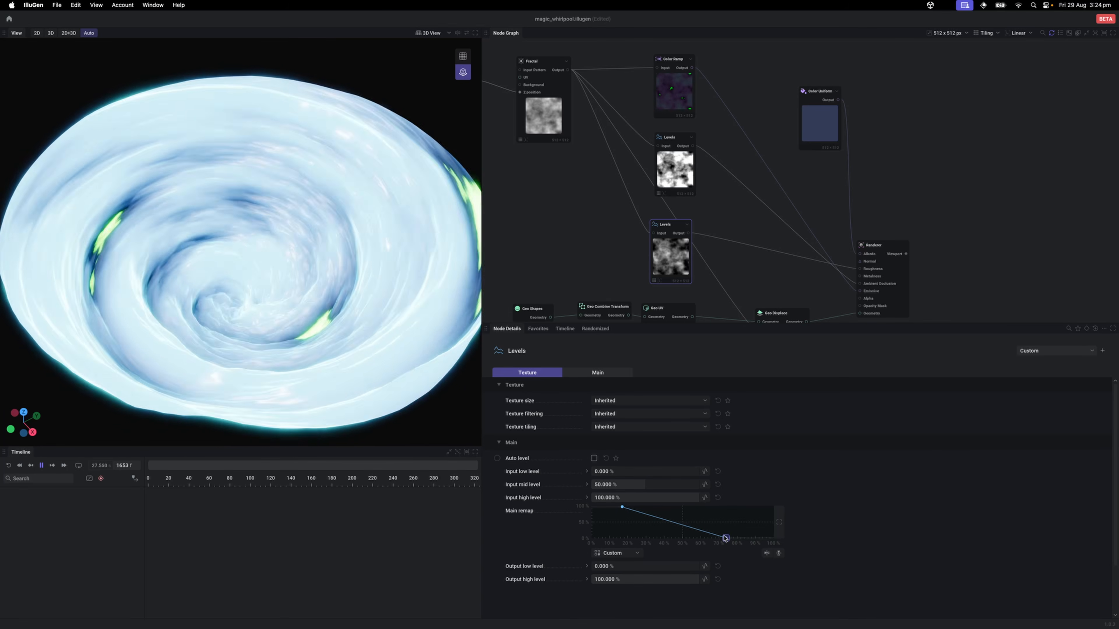
{"action": "left_click_drag", "start_coordinate": [727, 541], "coordinate": [720, 535]}
{"action": "left_click_drag", "start_coordinate": [622, 507], "coordinate": [632, 509]}
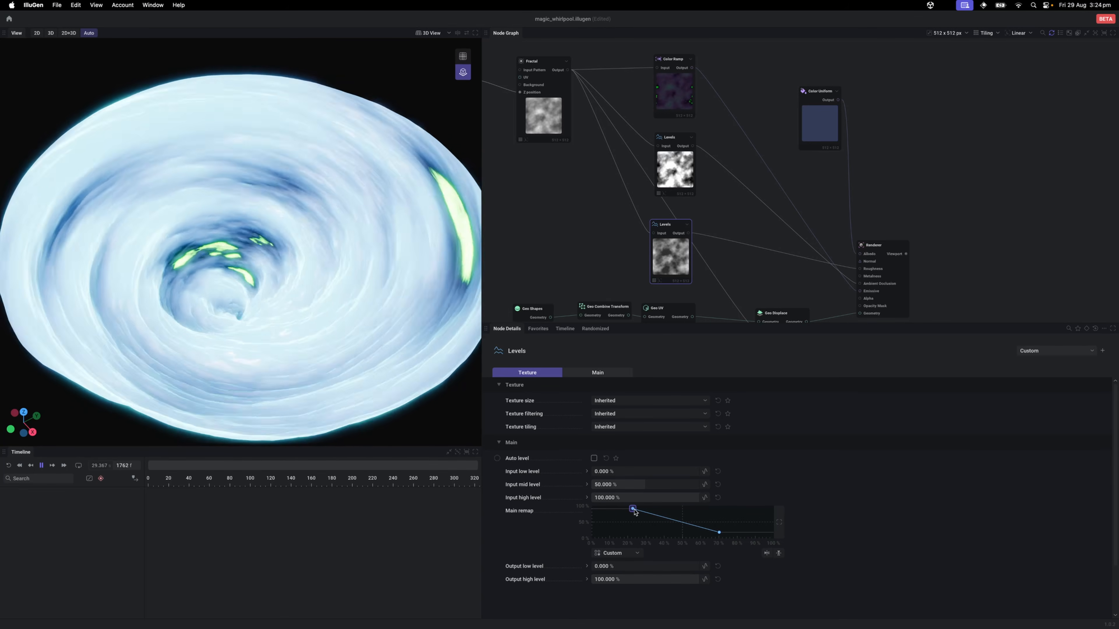
{"action": "left_click_drag", "start_coordinate": [719, 533], "coordinate": [710, 532]}
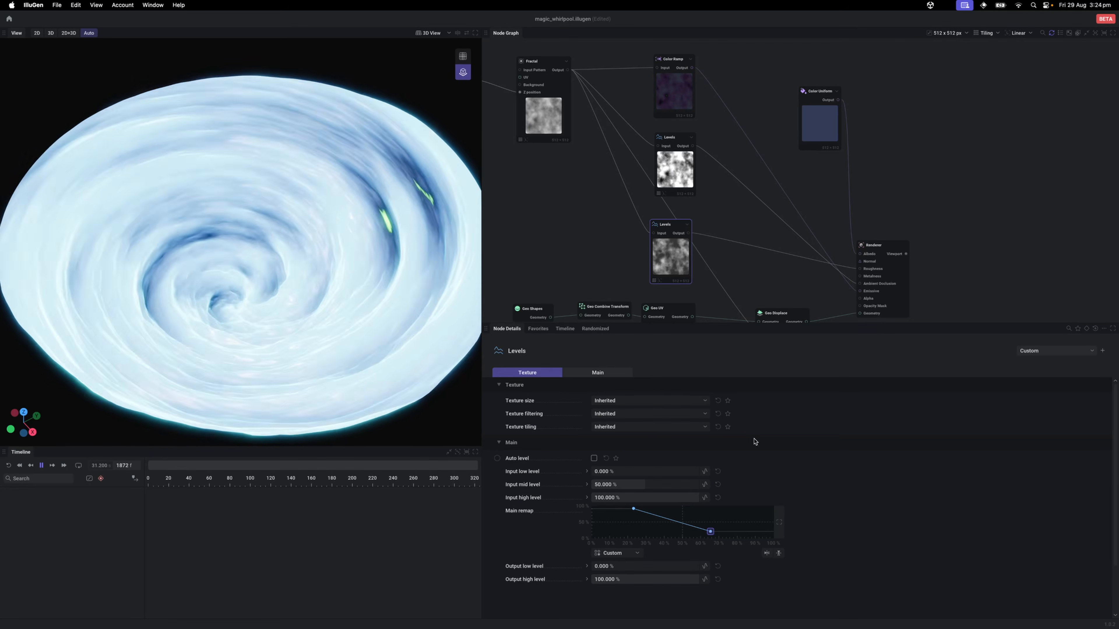
{"action": "key", "text": "space"}
Step: Move the ambient occlusion Levels node's remap points to about 35 % and 67 %, lowering the high end's output to about 43 %
{"action": "left_click", "coordinate": [672, 176]}
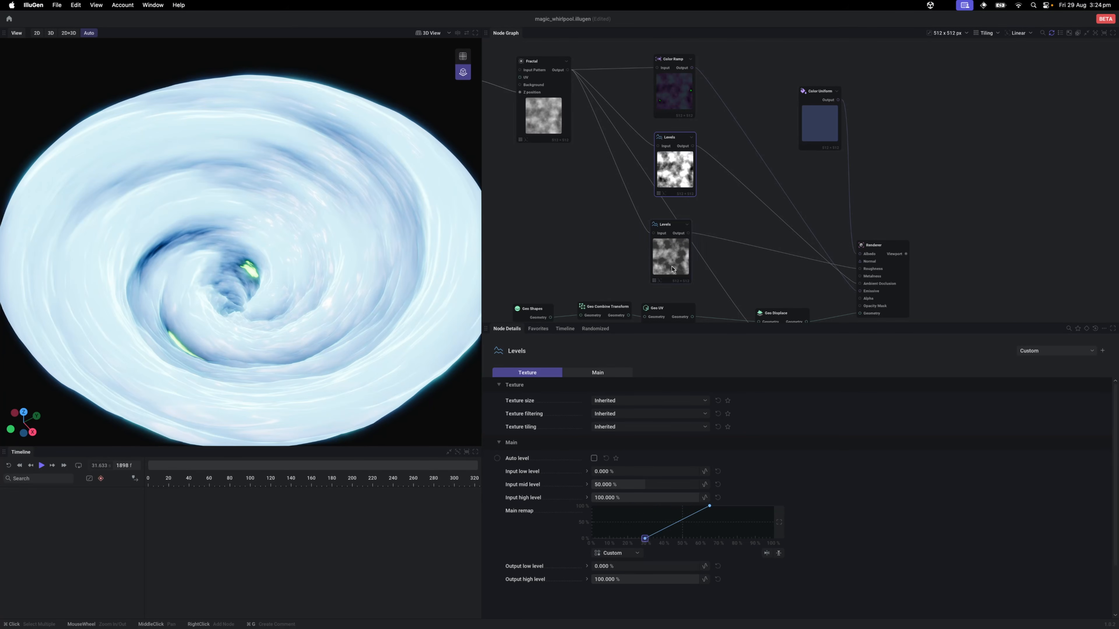
{"action": "left_click_drag", "start_coordinate": [644, 538], "coordinate": [655, 538]}
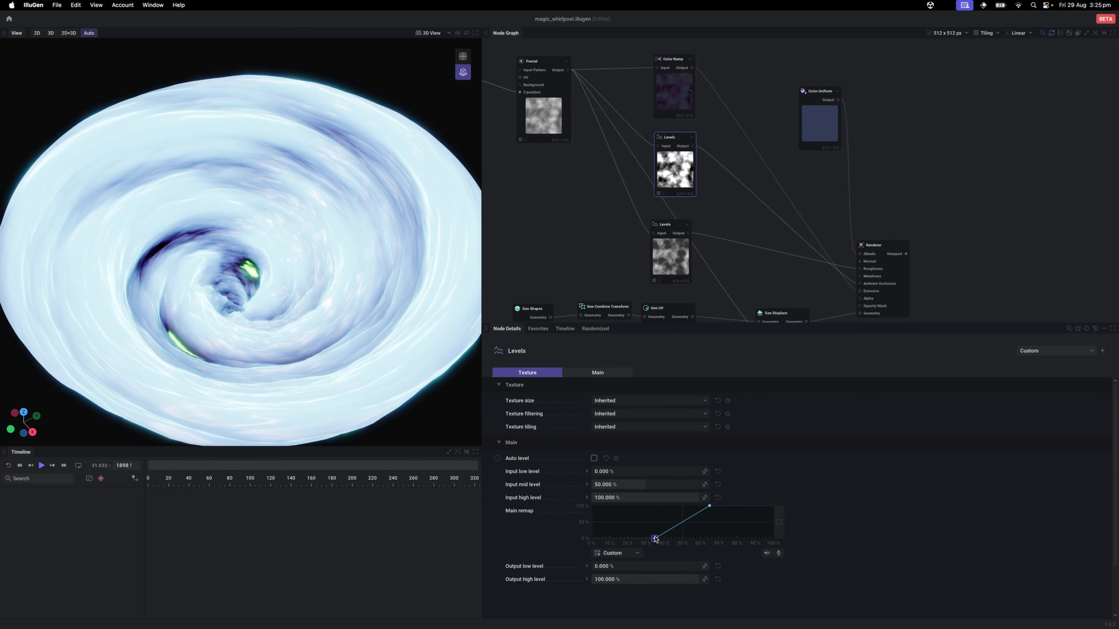
{"action": "left_click_drag", "start_coordinate": [709, 506], "coordinate": [695, 529]}
Step: Move the roughness Levels node's low remap point to about 57 % input and 40 % output, and examine the whirlpool in motion
{"action": "left_click", "coordinate": [676, 260]}
{"action": "key", "text": "space"}
{"action": "mouse_move", "coordinate": [379, 361]}
{"action": "left_mouse_down"}
{"action": "mouse_move", "coordinate": [377, 326]}
{"action": "mouse_move", "coordinate": [395, 361]}
{"action": "left_mouse_up"}
{"action": "key", "text": "space"}
{"action": "left_click_drag", "start_coordinate": [375, 317], "coordinate": [342, 315]}
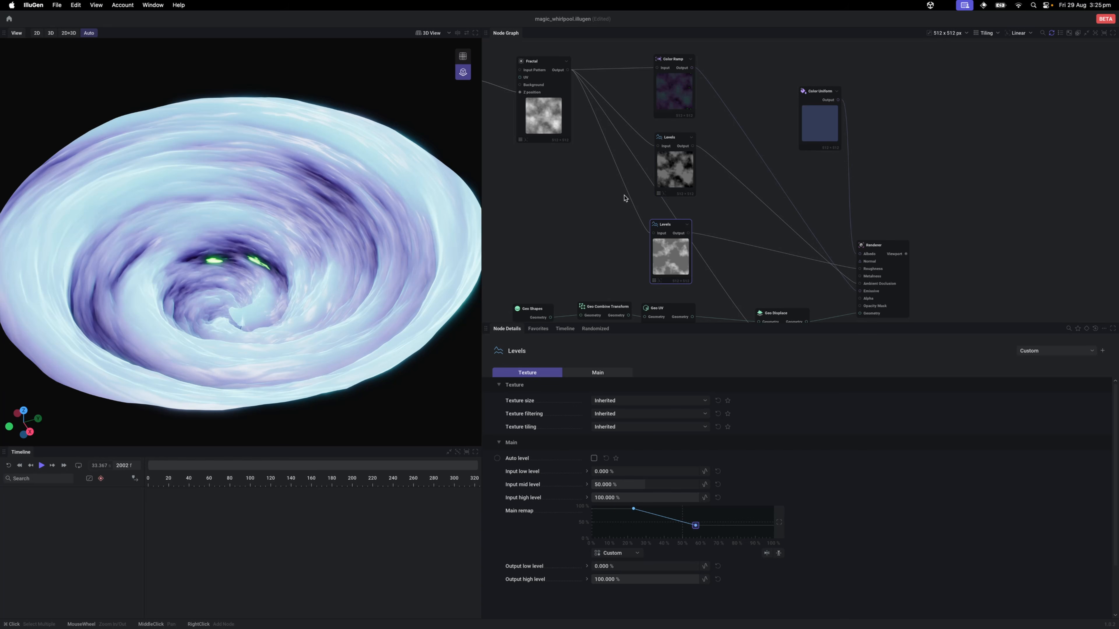
Step: Align the Color Ramp and upper Levels nodes in a column above the lower Levels node, and shift Color Uniform upward
{"action": "left_click_drag", "start_coordinate": [674, 169], "coordinate": [669, 183]}
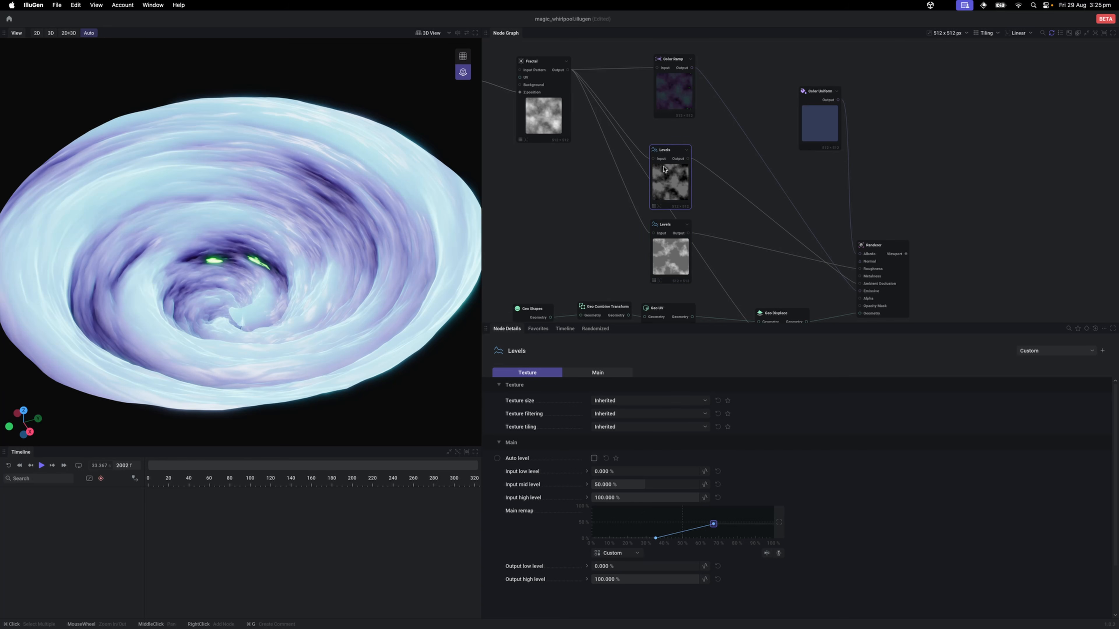
{"action": "left_click_drag", "start_coordinate": [666, 106], "coordinate": [662, 113]}
{"action": "left_click", "coordinate": [733, 88]}
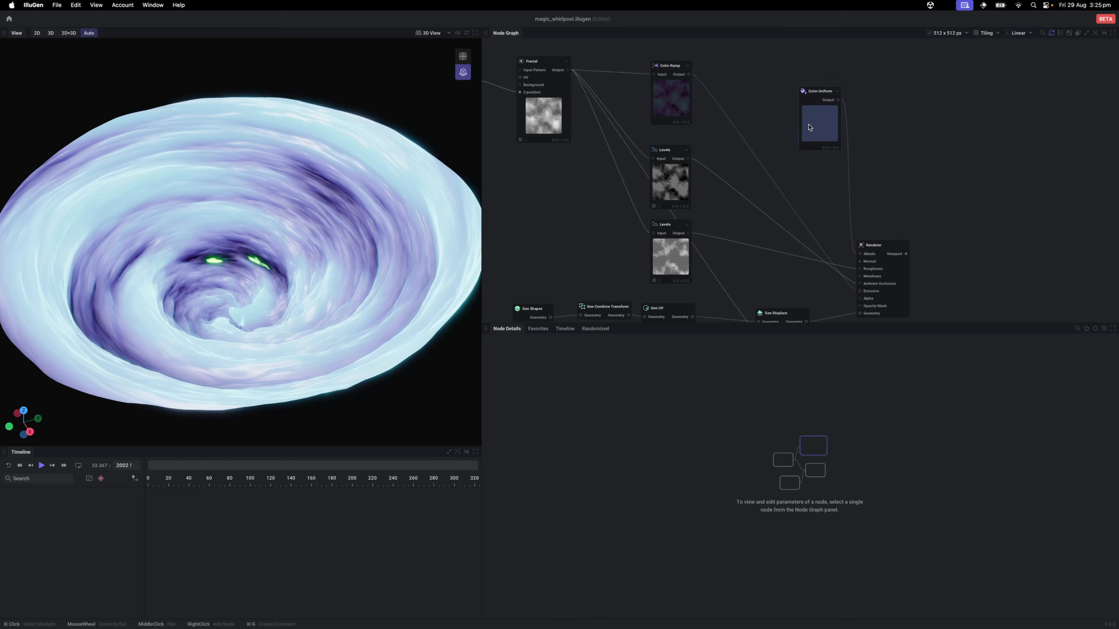
{"action": "left_click_drag", "start_coordinate": [809, 127], "coordinate": [809, 111]}
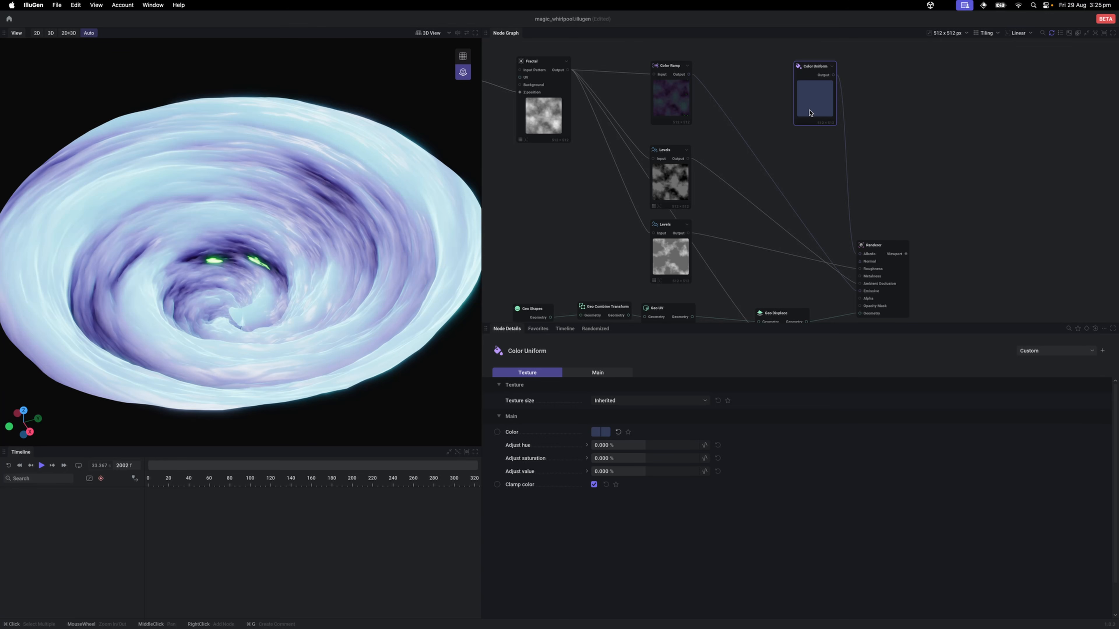
Step: Set the Color Ramp's purple gradient stop to the more vivid violet #2E0055
{"action": "left_click_drag", "start_coordinate": [761, 186], "coordinate": [768, 178]}
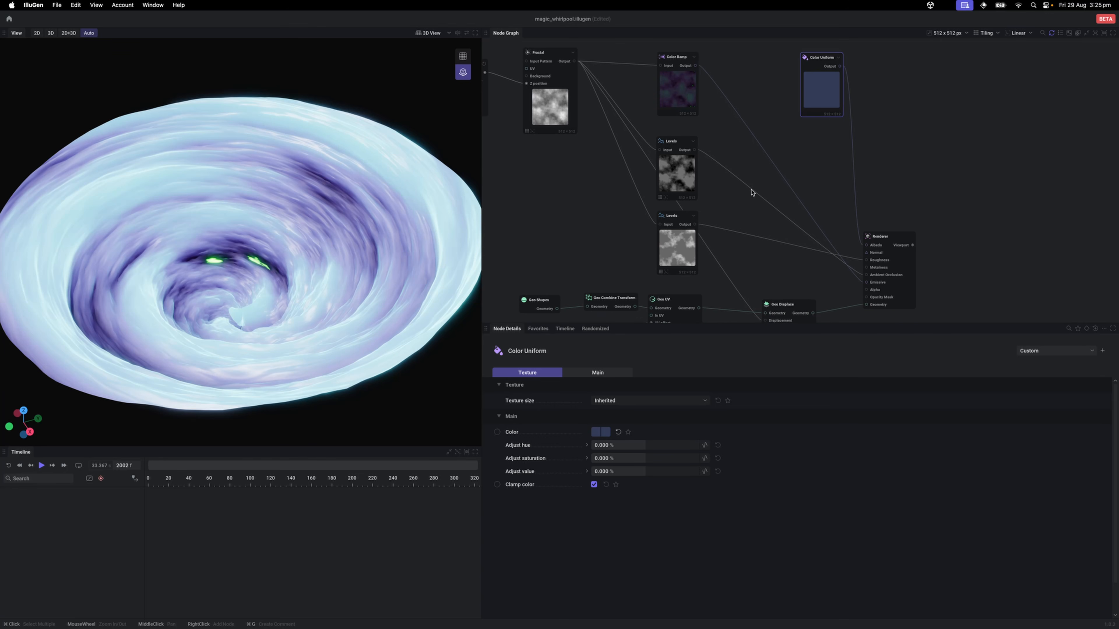
{"action": "scroll", "coordinate": [779, 214], "scroll_direction": "down", "scroll_amount": 2}
{"action": "left_click_drag", "start_coordinate": [730, 220], "coordinate": [794, 241]}
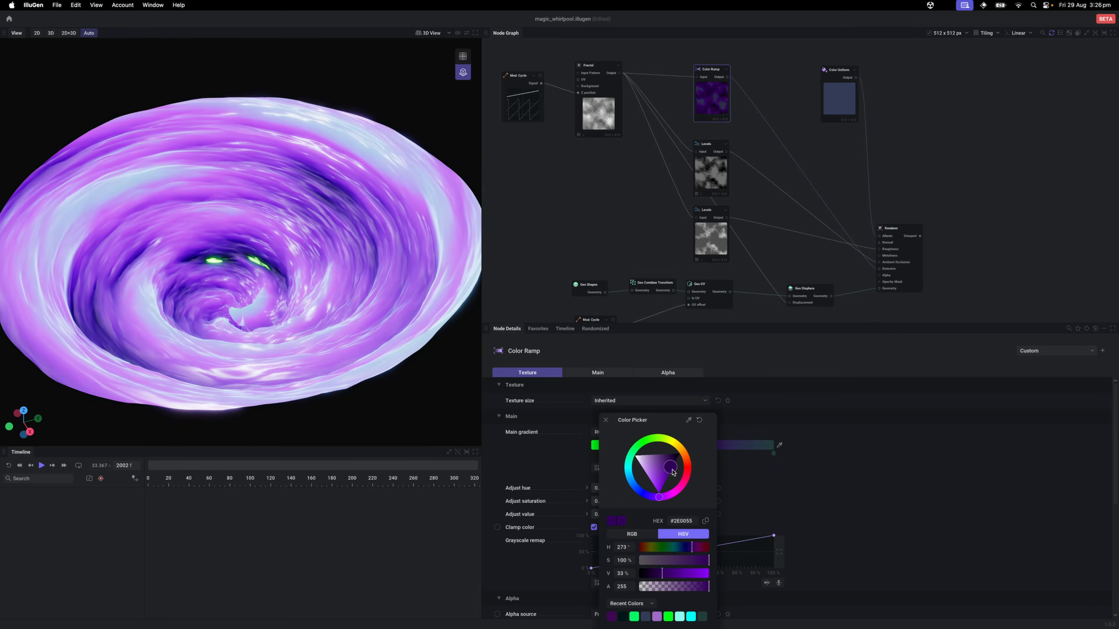
{"action": "left_click", "coordinate": [570, 311]}
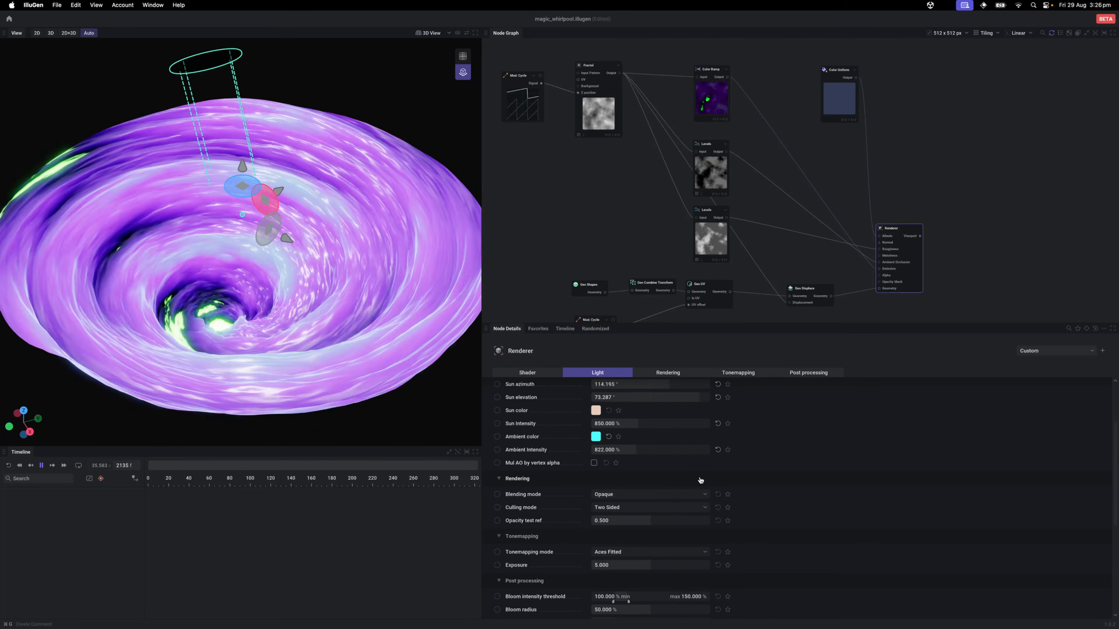
Step: Set the Renderer's exposure to 4, stop the playback and reduce the sun intensity to about 825 %
{"action": "left_click_drag", "start_coordinate": [648, 565], "coordinate": [624, 565]}
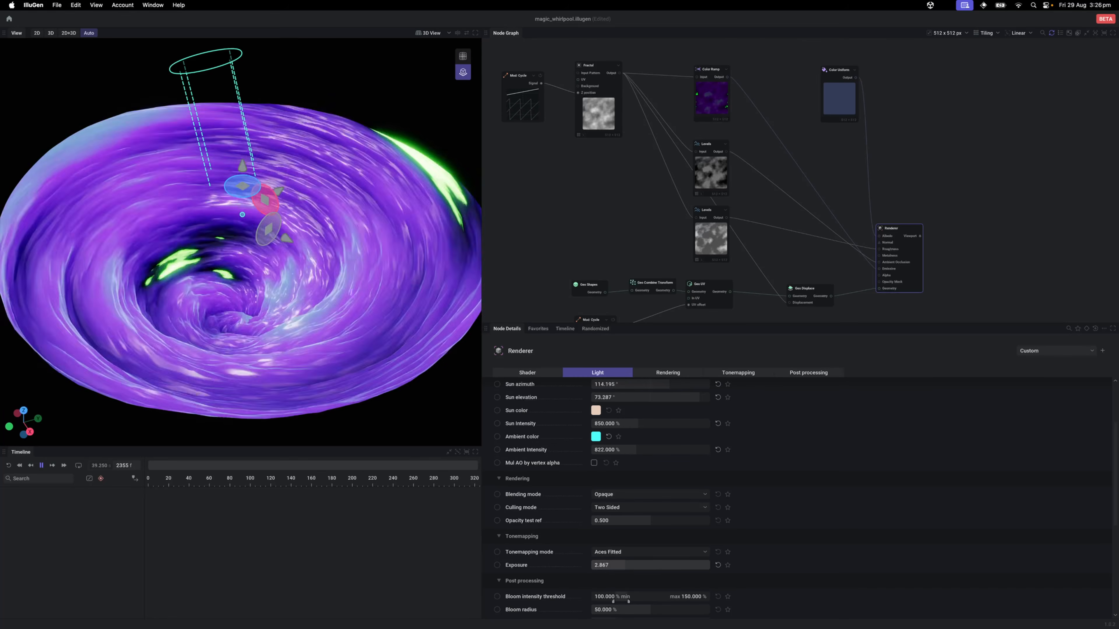
{"action": "double_click", "coordinate": [652, 568]}
{"action": "type", "text": "4"}
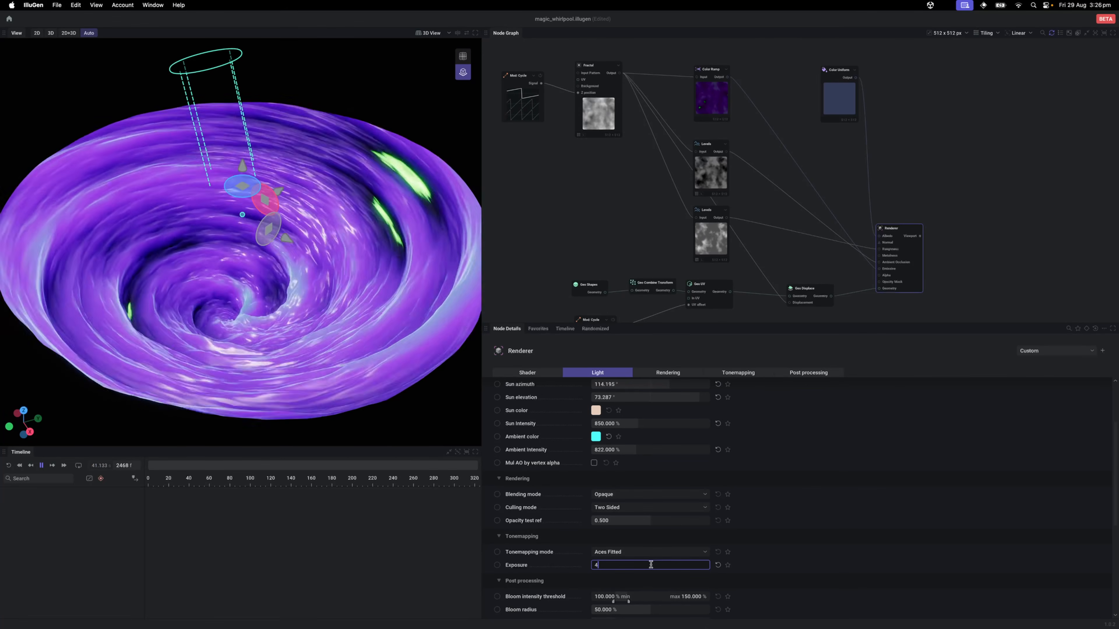
{"action": "key", "text": "Return"}
{"action": "key", "text": "space"}
{"action": "left_click_drag", "start_coordinate": [631, 426], "coordinate": [628, 427]}
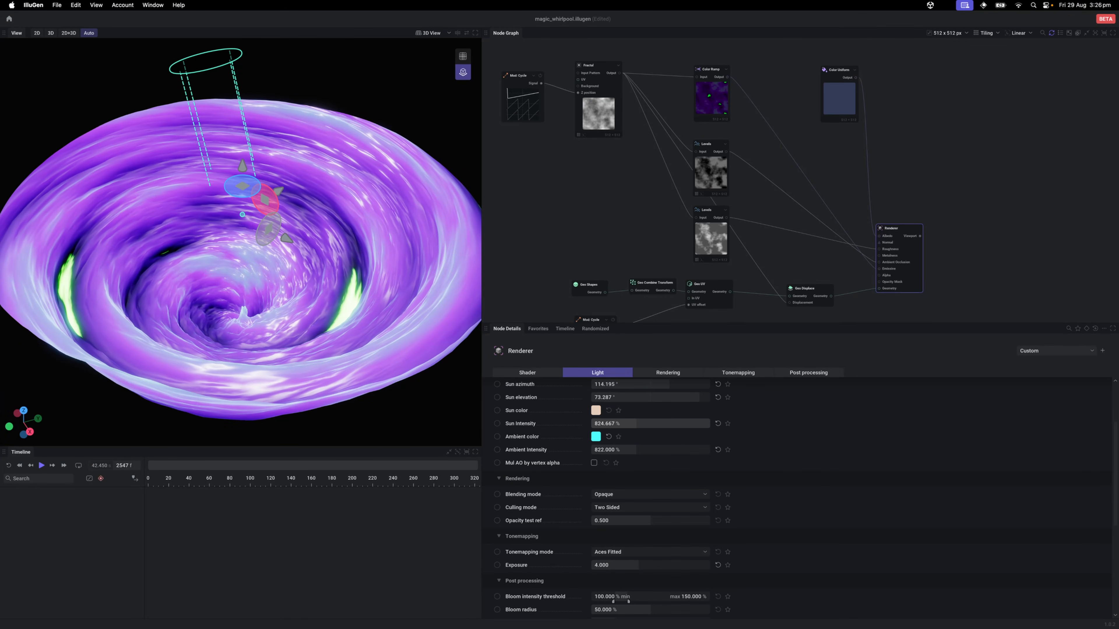
Step: Set the Renderer's sun intensity to 800 %, deselect the node and resume the playback
{"action": "double_click", "coordinate": [631, 427]}
{"action": "type", "text": "8"}
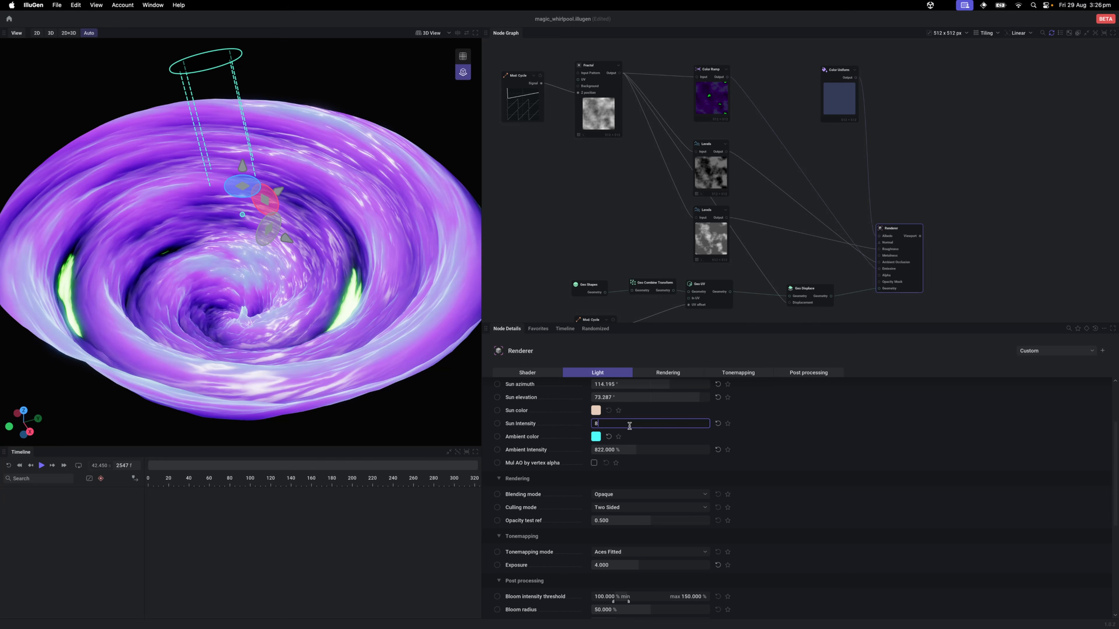
{"action": "type", "text": "00"}
{"action": "key", "text": "Return"}
{"action": "key", "text": "Escape"}
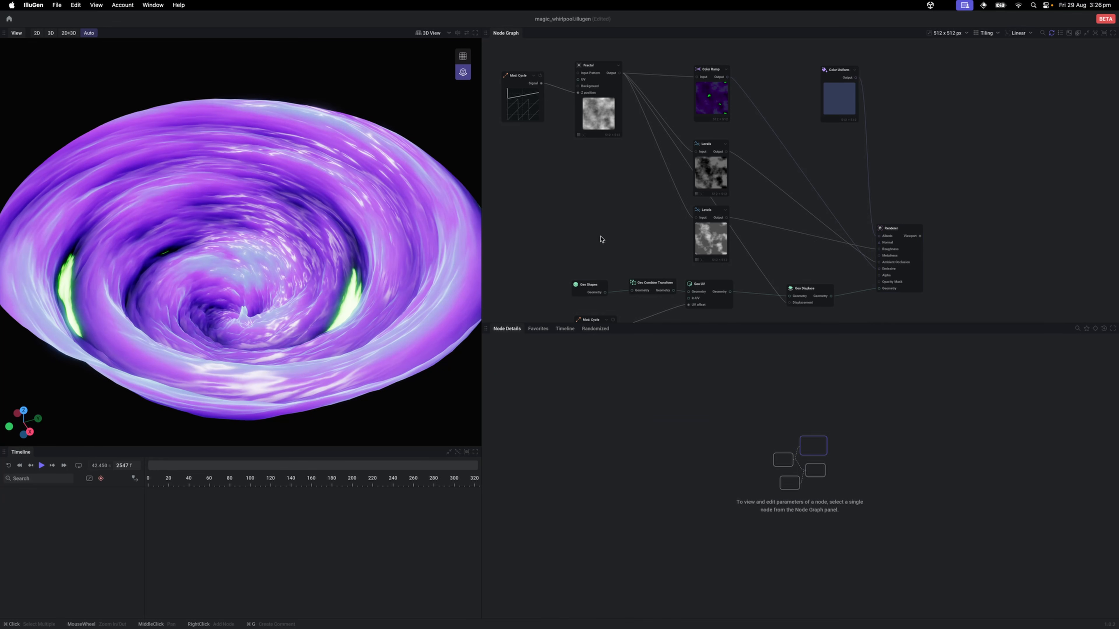
{"action": "left_click_drag", "start_coordinate": [242, 255], "coordinate": [216, 246]}
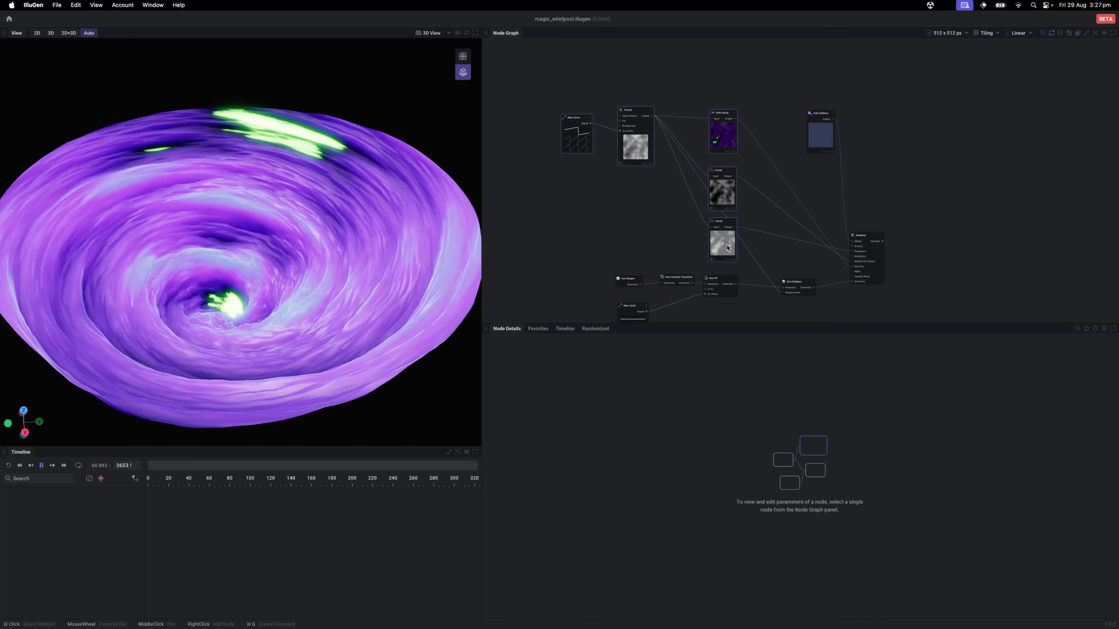
Step: Auto-arrange the Fractal, Levels and Color Ramp node group, and auto-arrange the geometry chain from Geo Shapes to Geo Displace
{"action": "left_click_drag", "start_coordinate": [594, 84], "coordinate": [725, 249]}
{"action": "scroll", "coordinate": [676, 192], "scroll_direction": "down", "scroll_amount": 3}
{"action": "left_click_drag", "start_coordinate": [597, 227], "coordinate": [816, 305]}
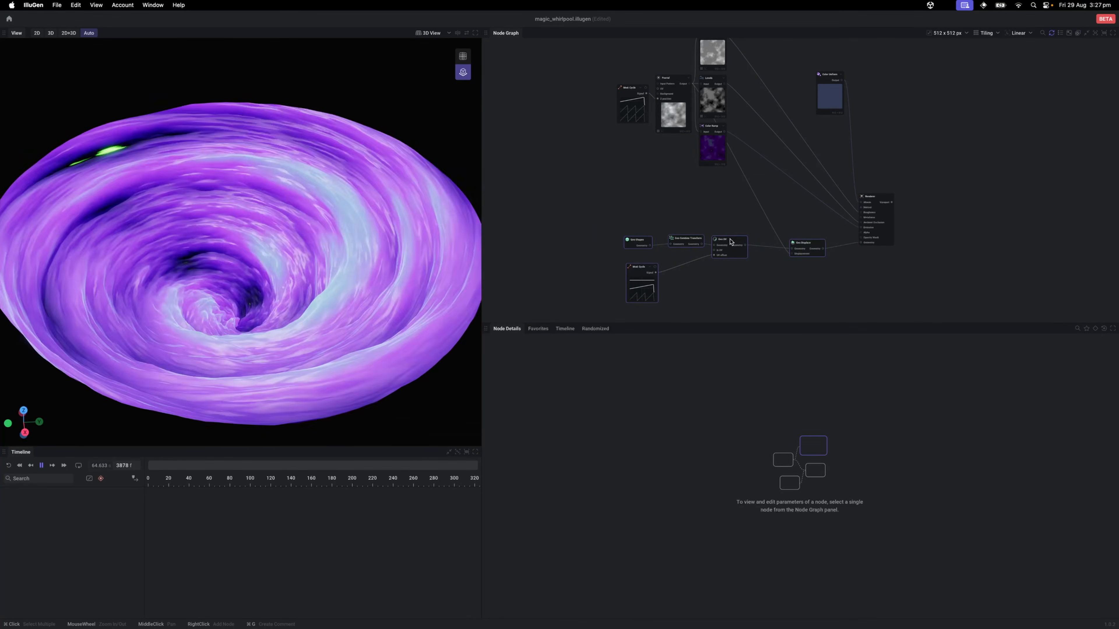
{"action": "right_click", "coordinate": [730, 242]}
{"action": "mouse_move", "coordinate": [758, 328]}
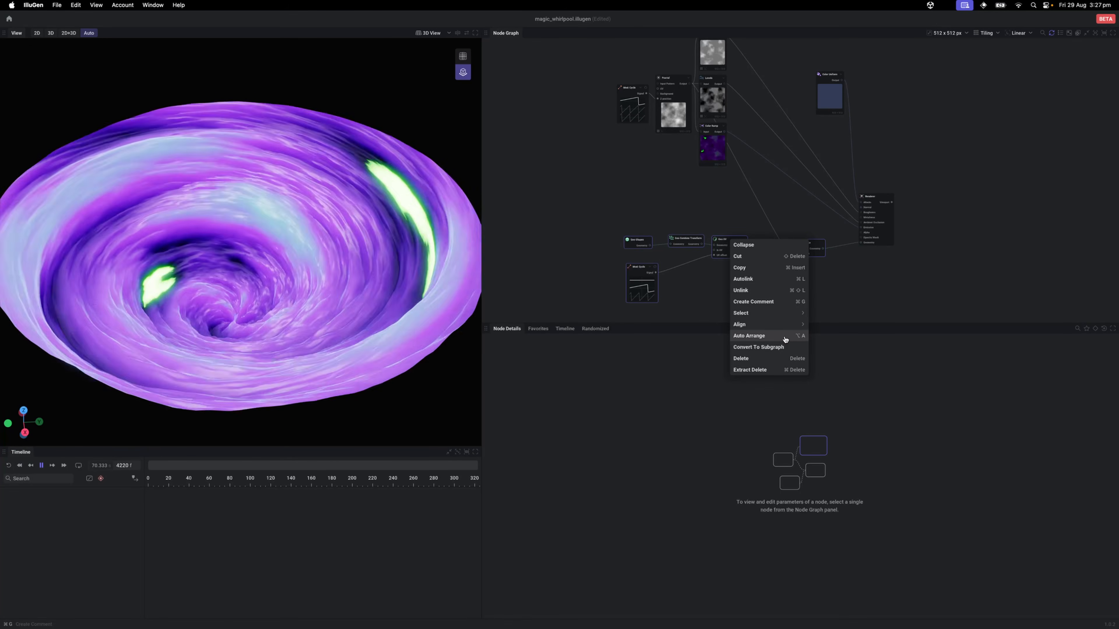
{"action": "left_click", "coordinate": [785, 338]}
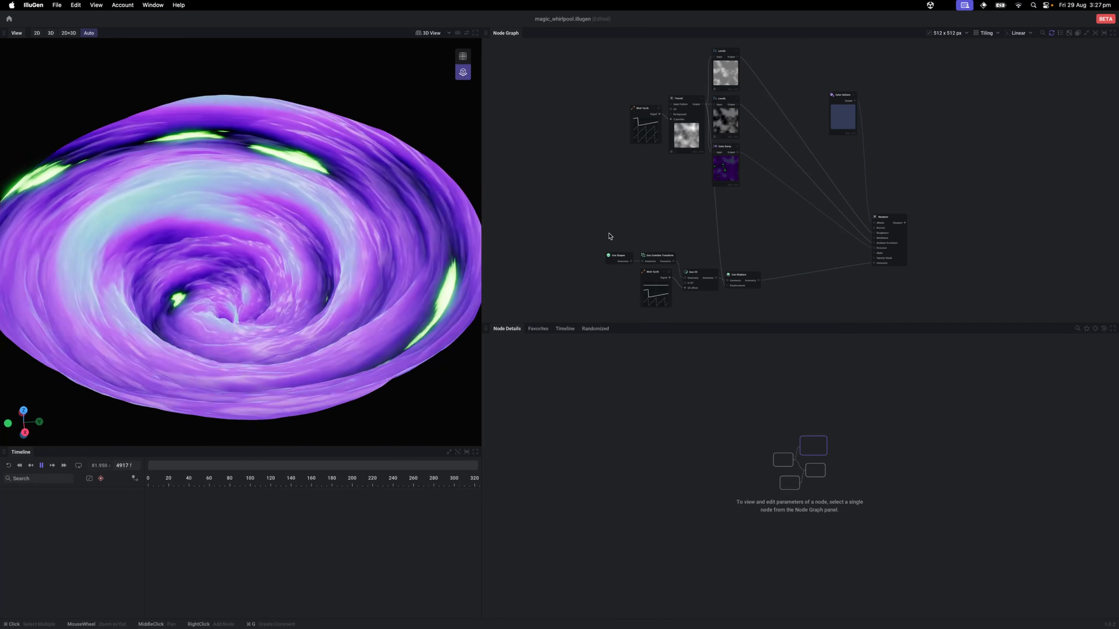
Step: Stop the playback and examine the whirlpool's surface from several angles and distances
{"action": "key", "text": "space"}
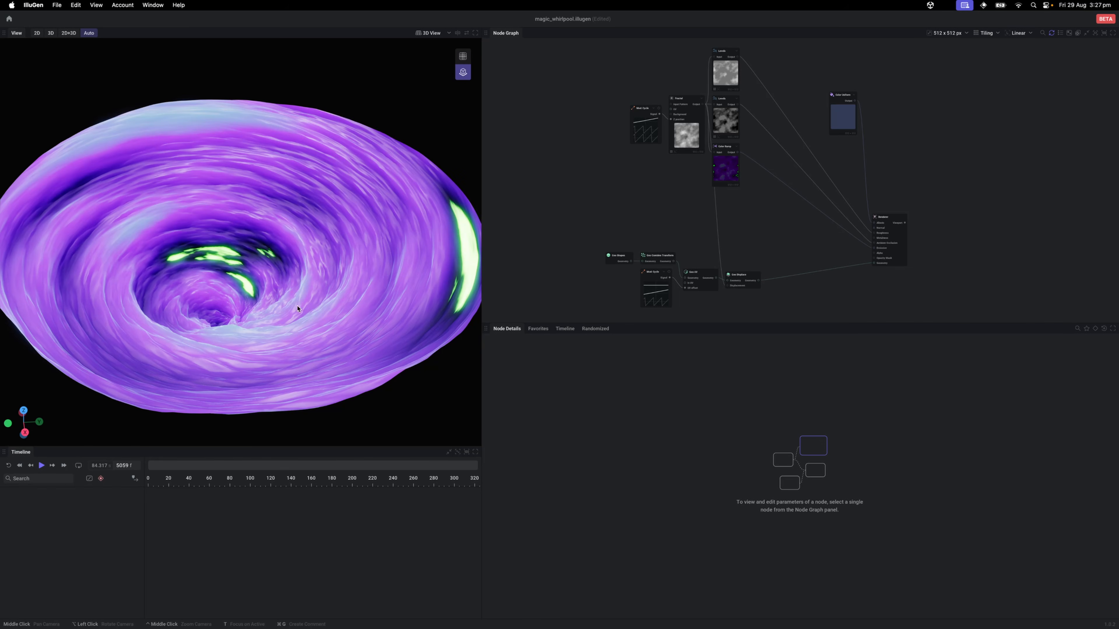
{"action": "scroll", "coordinate": [297, 308], "scroll_direction": "down", "scroll_amount": 3}
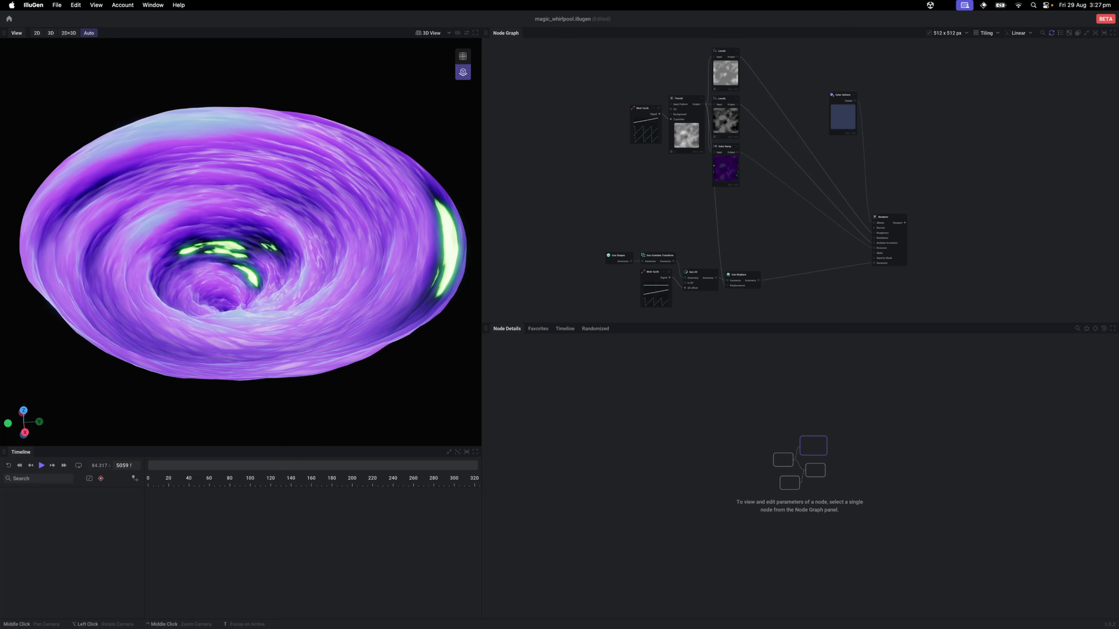
{"action": "left_click_drag", "start_coordinate": [240, 300], "coordinate": [240, 303]}
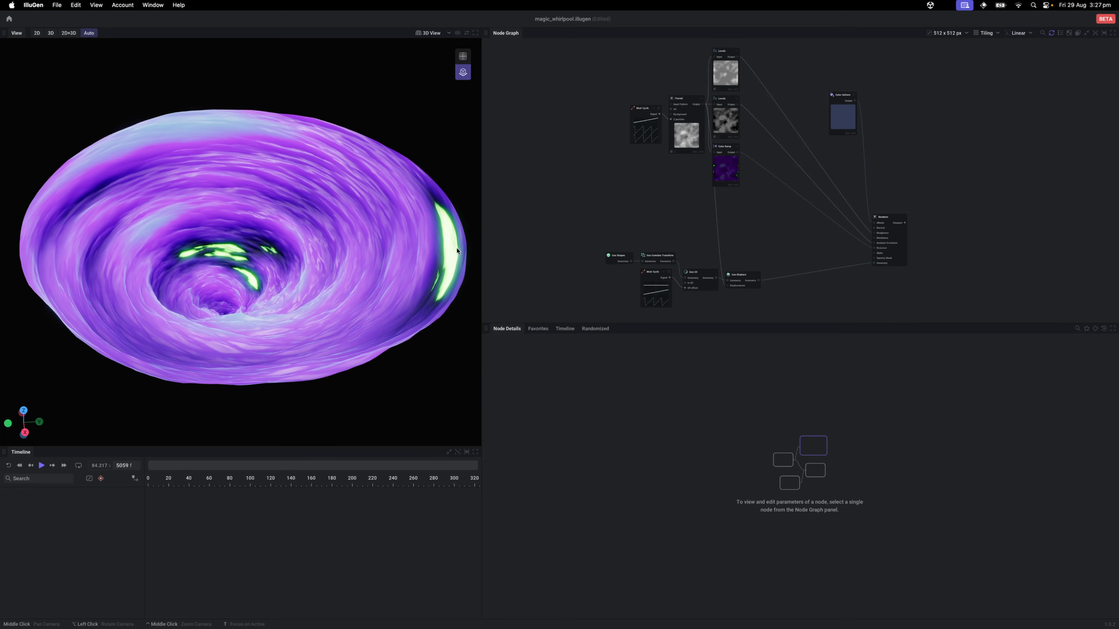
{"action": "left_click_drag", "start_coordinate": [589, 249], "coordinate": [577, 229]}
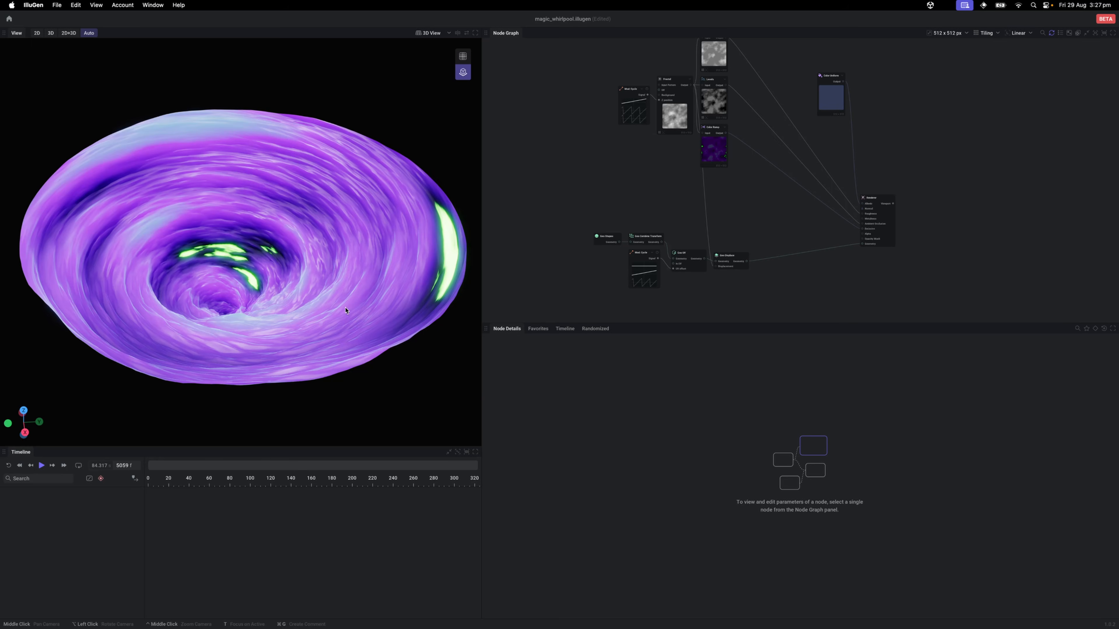
{"action": "left_click_drag", "start_coordinate": [374, 306], "coordinate": [345, 307]}
{"action": "scroll", "coordinate": [345, 308], "scroll_direction": "up", "scroll_amount": 3}
{"action": "scroll", "coordinate": [345, 310], "scroll_direction": "down", "scroll_amount": 2}
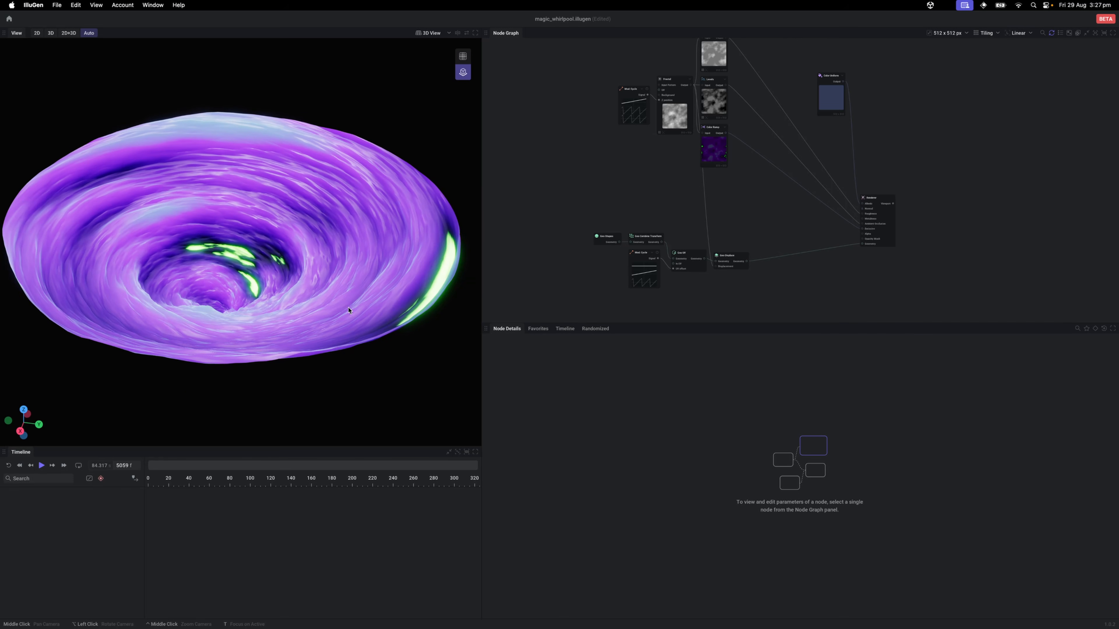
Step: Examine the arranged geometry chain and the noise node group alongside the still whirlpool
{"action": "scroll", "coordinate": [603, 264], "scroll_direction": "up", "scroll_amount": 3}
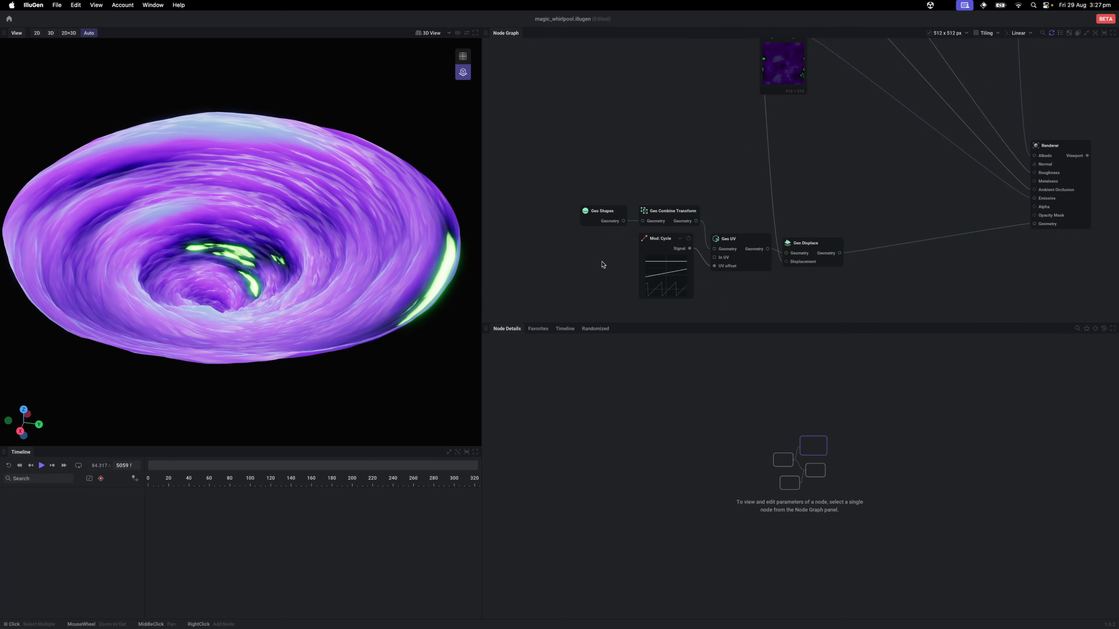
{"action": "scroll", "coordinate": [602, 264], "scroll_direction": "down", "scroll_amount": 4}
{"action": "left_click_drag", "start_coordinate": [556, 229], "coordinate": [729, 298]}
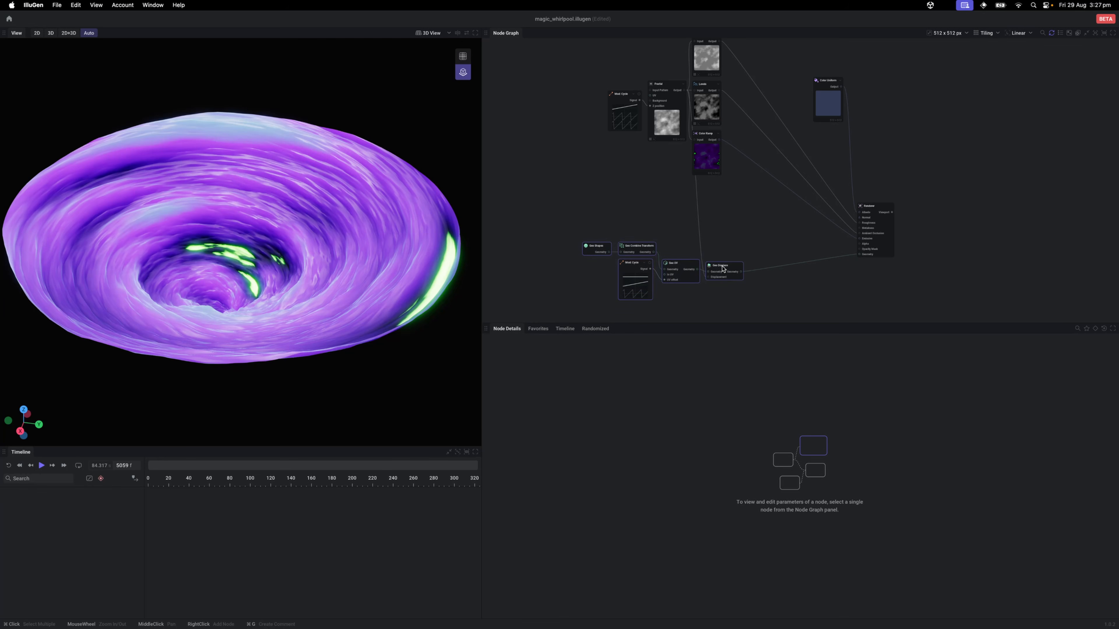
{"action": "left_click", "coordinate": [662, 237]}
{"action": "scroll", "coordinate": [661, 237], "scroll_direction": "up", "scroll_amount": 2}
{"action": "left_click_drag", "start_coordinate": [662, 237], "coordinate": [666, 234]}
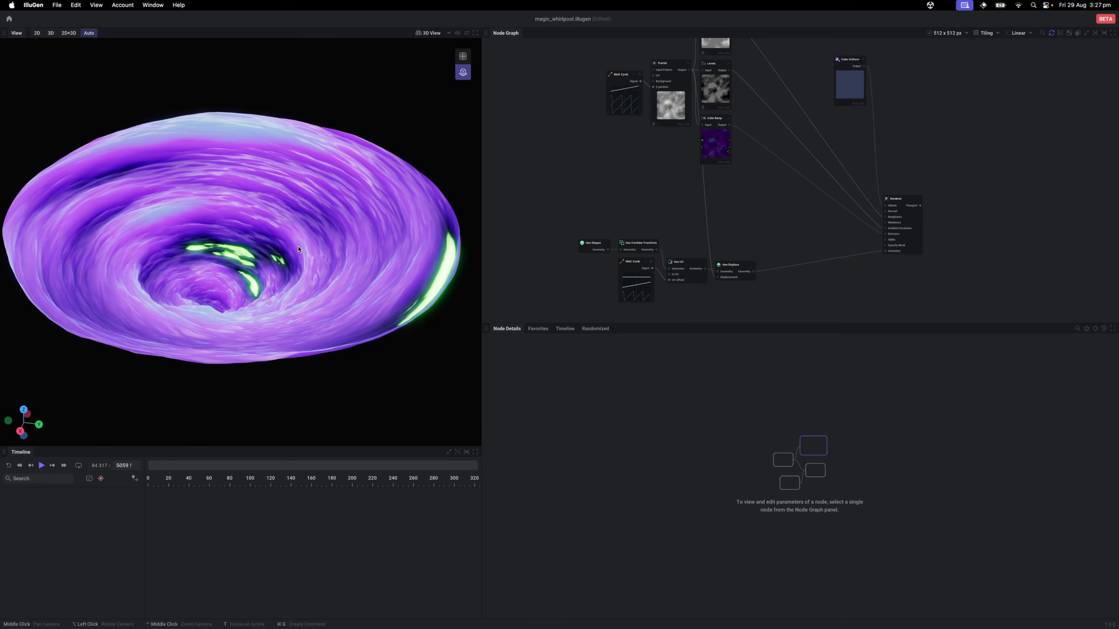
{"action": "left_click_drag", "start_coordinate": [298, 245], "coordinate": [322, 260]}
{"action": "scroll", "coordinate": [616, 90], "scroll_direction": "up", "scroll_amount": 3}
{"action": "left_click_drag", "start_coordinate": [586, 61], "coordinate": [706, 156]}
{"action": "left_click_drag", "start_coordinate": [674, 210], "coordinate": [671, 126]}
{"action": "scroll", "coordinate": [635, 195], "scroll_direction": "up", "scroll_amount": 6}
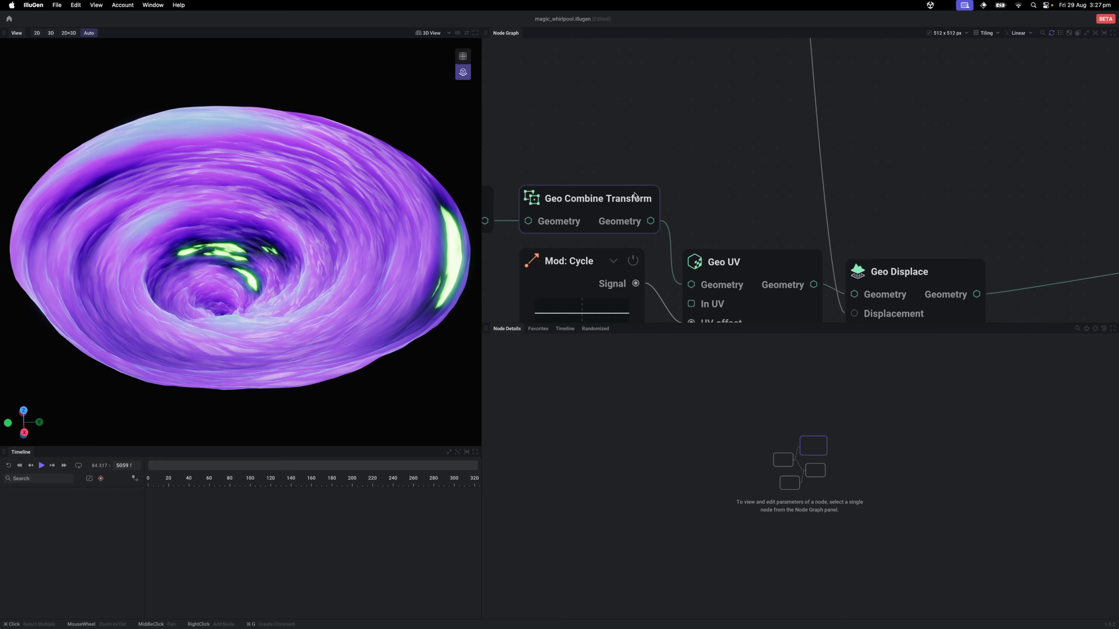
{"action": "scroll", "coordinate": [641, 193], "scroll_direction": "down", "scroll_amount": 5}
{"action": "scroll", "coordinate": [644, 191], "scroll_direction": "down", "scroll_amount": 1}
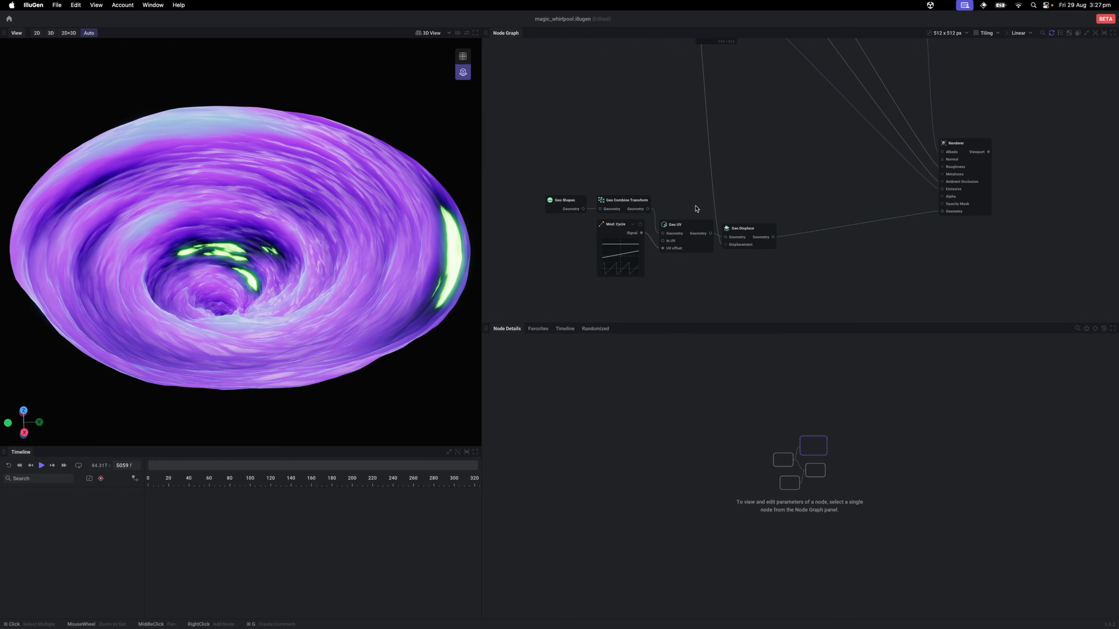
Step: Preview the Geo Displace mesh with plain shading and inspect its surface creases up close
{"action": "left_click", "coordinate": [738, 227]}
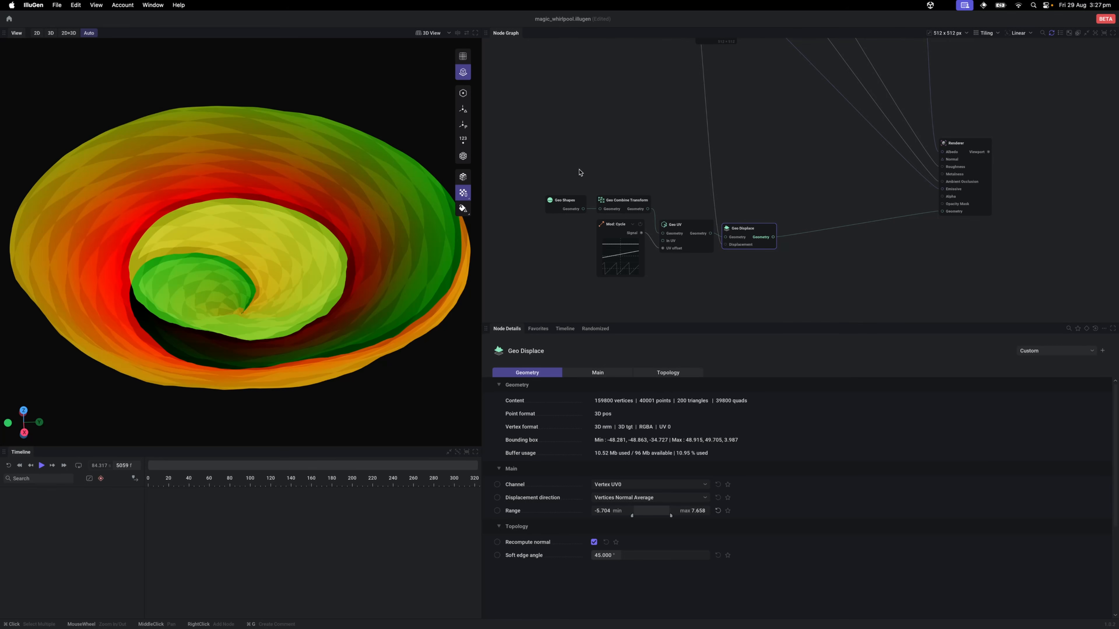
{"action": "left_click", "coordinate": [462, 177]}
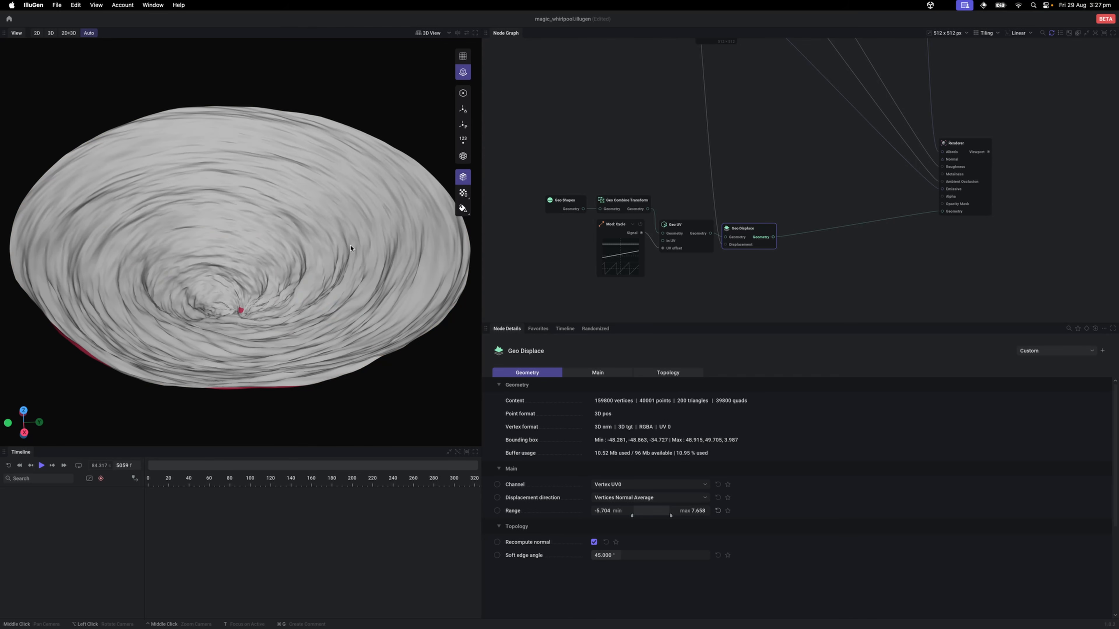
{"action": "scroll", "coordinate": [344, 253], "scroll_direction": "up", "scroll_amount": 3}
{"action": "left_click_drag", "start_coordinate": [344, 253], "coordinate": [262, 211]}
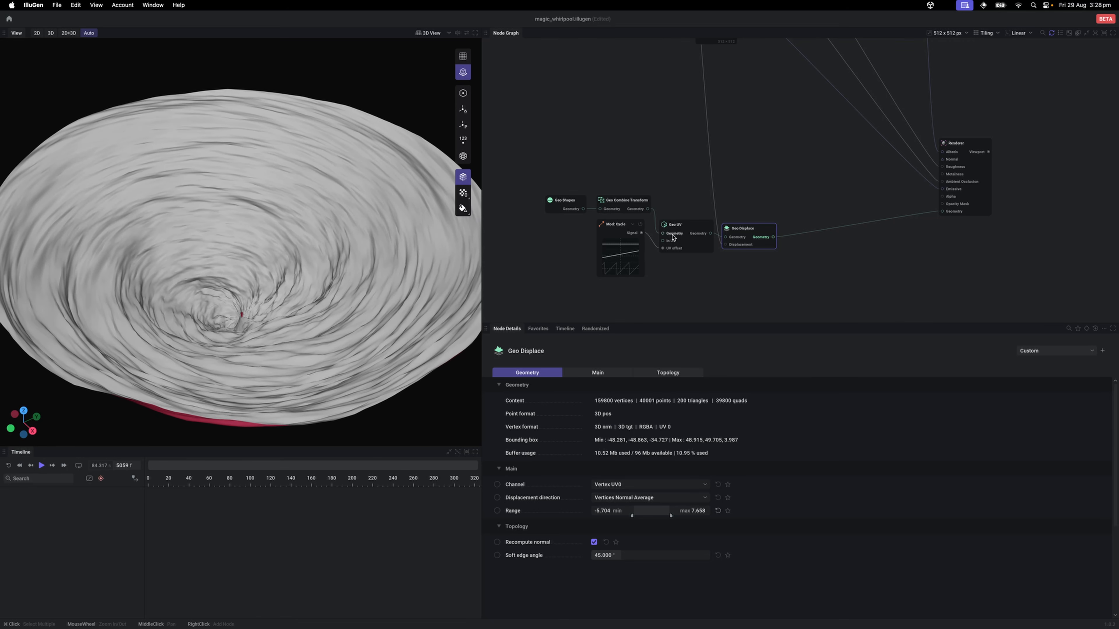
Step: Try Geo Displace without Recompute normal, comparing the plain mesh and the rendered whirlpool from several angles
{"action": "left_click", "coordinate": [593, 542]}
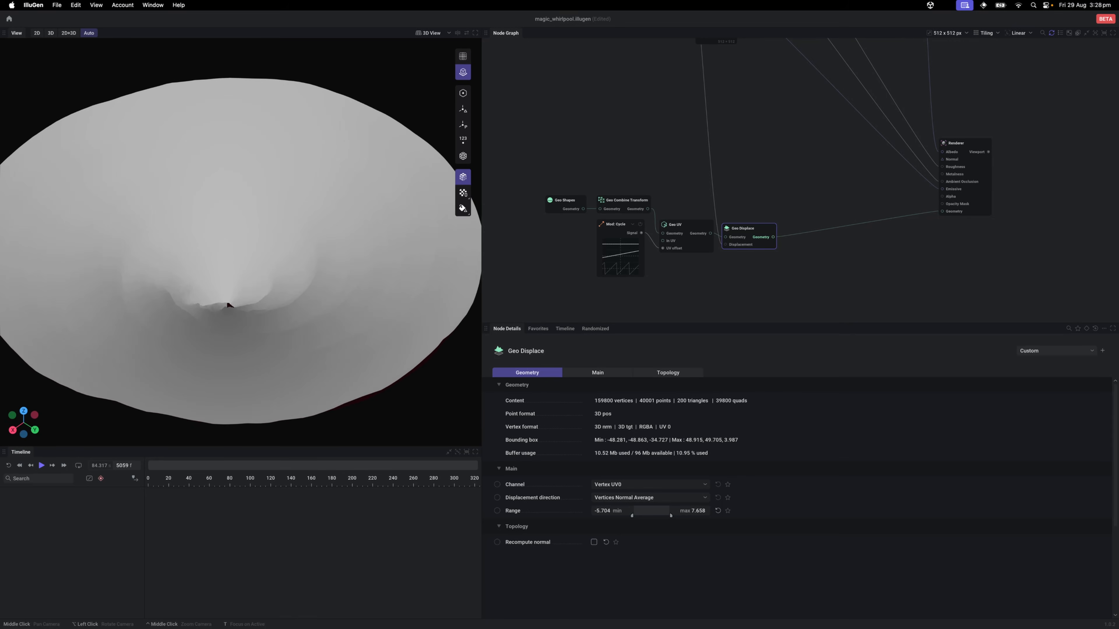
{"action": "left_click_drag", "start_coordinate": [247, 282], "coordinate": [341, 341]}
{"action": "left_click", "coordinate": [784, 206]}
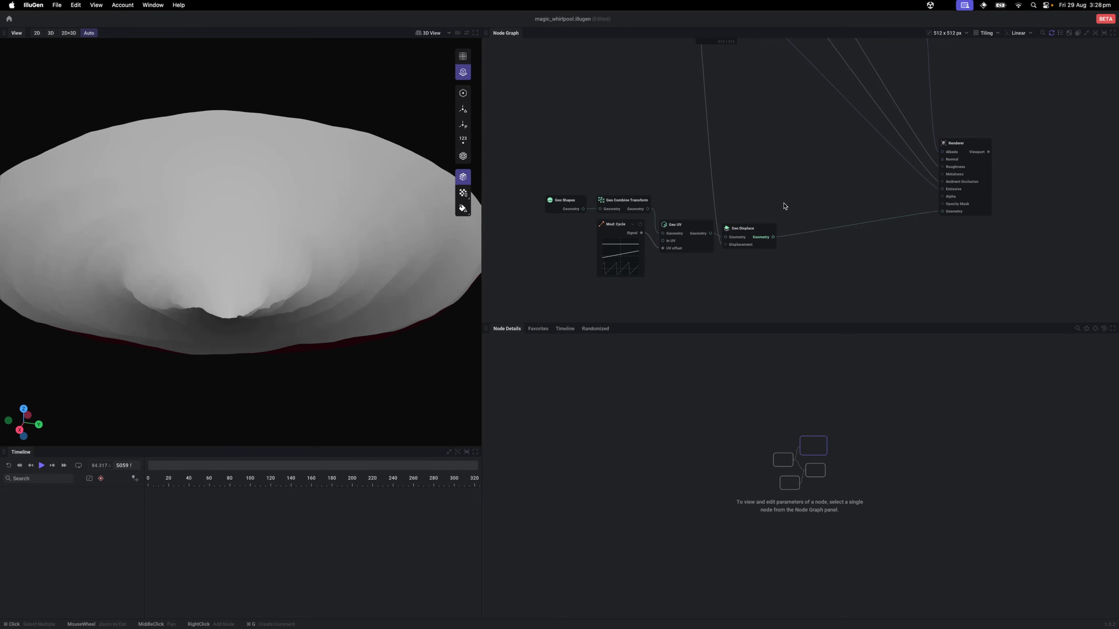
{"action": "left_click_drag", "start_coordinate": [309, 269], "coordinate": [238, 295]}
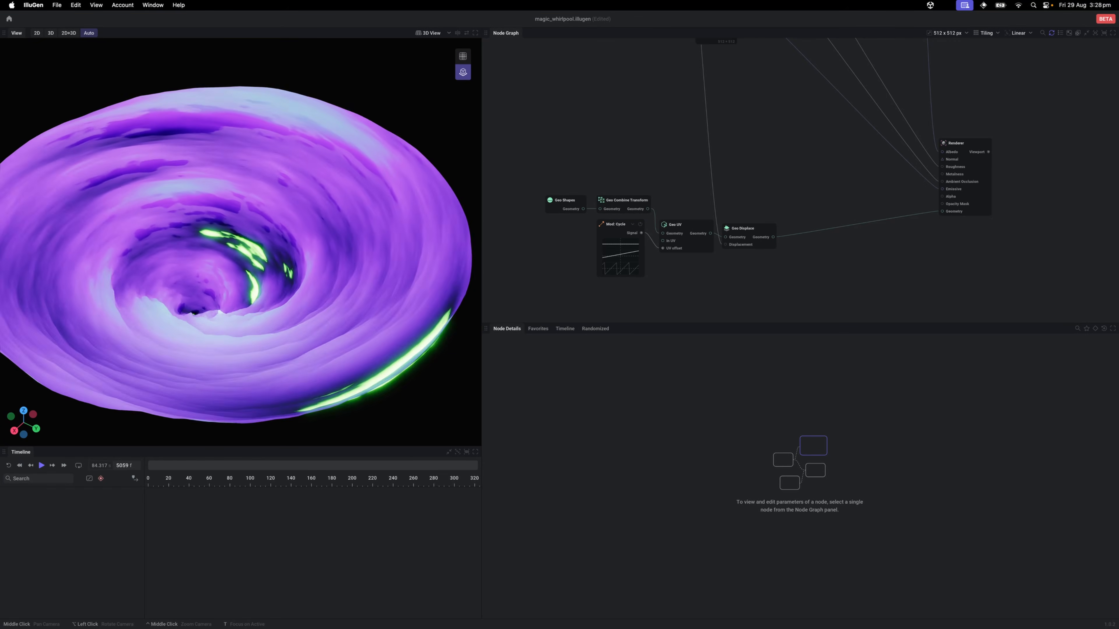
{"action": "scroll", "coordinate": [328, 296], "scroll_direction": "down", "scroll_amount": 5}
{"action": "left_click_drag", "start_coordinate": [328, 296], "coordinate": [290, 288]}
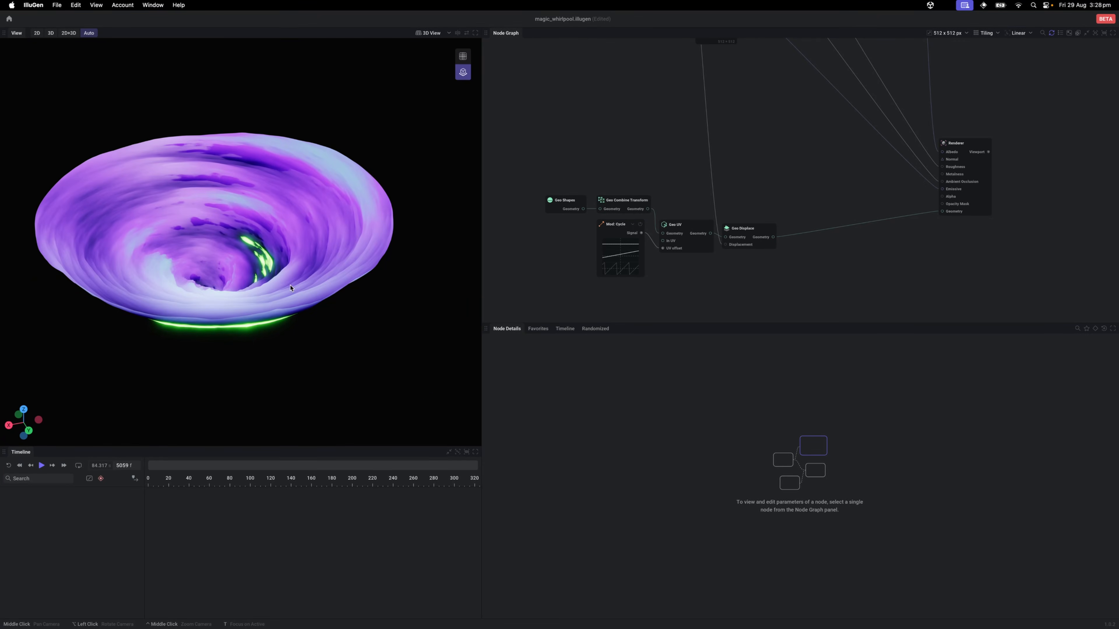
{"action": "scroll", "coordinate": [290, 289], "scroll_direction": "up", "scroll_amount": 5}
{"action": "scroll", "coordinate": [284, 285], "scroll_direction": "down", "scroll_amount": 2}
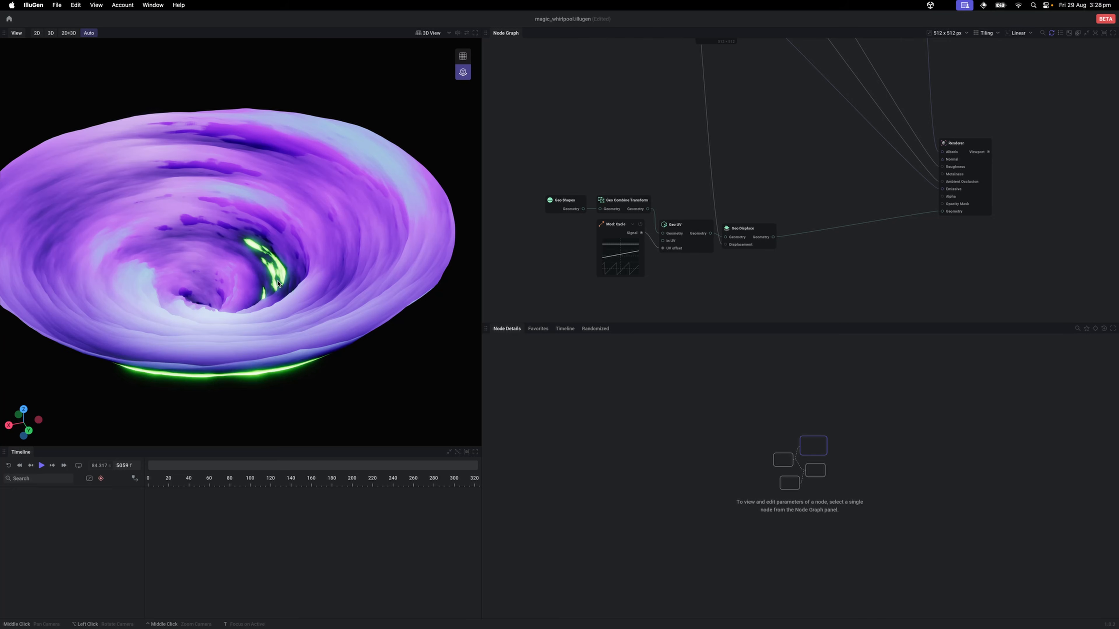
Step: Shift Geo Displace slightly away from Geo UV, and enable its Recompute normal option with a soft edge angle of 180°
{"action": "left_click", "coordinate": [743, 230]}
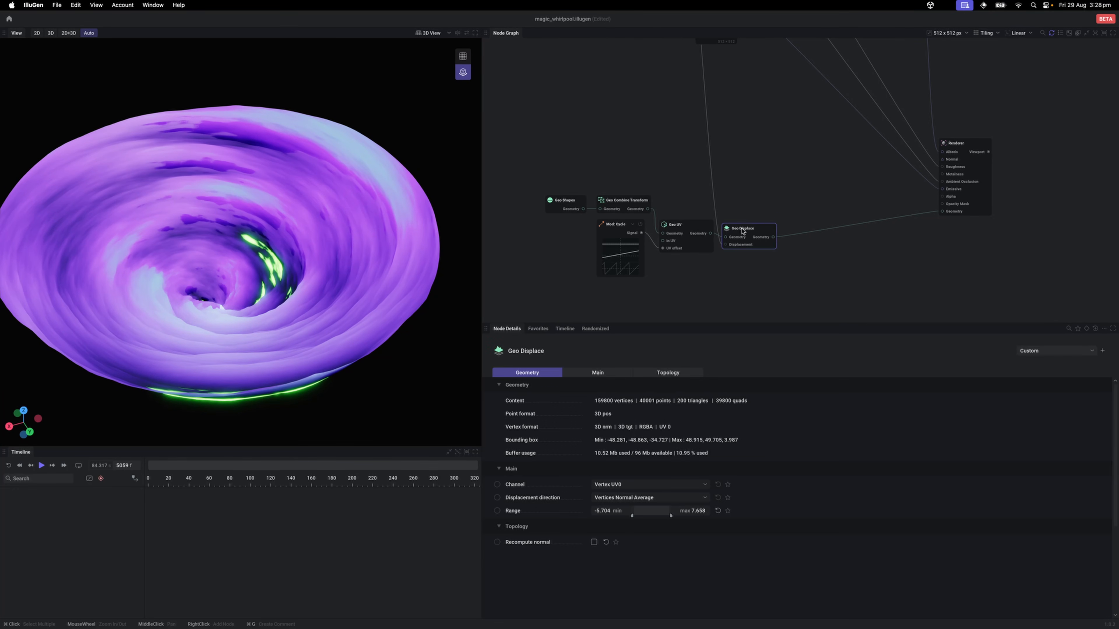
{"action": "left_click_drag", "start_coordinate": [742, 230], "coordinate": [752, 229]}
{"action": "left_click_drag", "start_coordinate": [725, 187], "coordinate": [712, 259]}
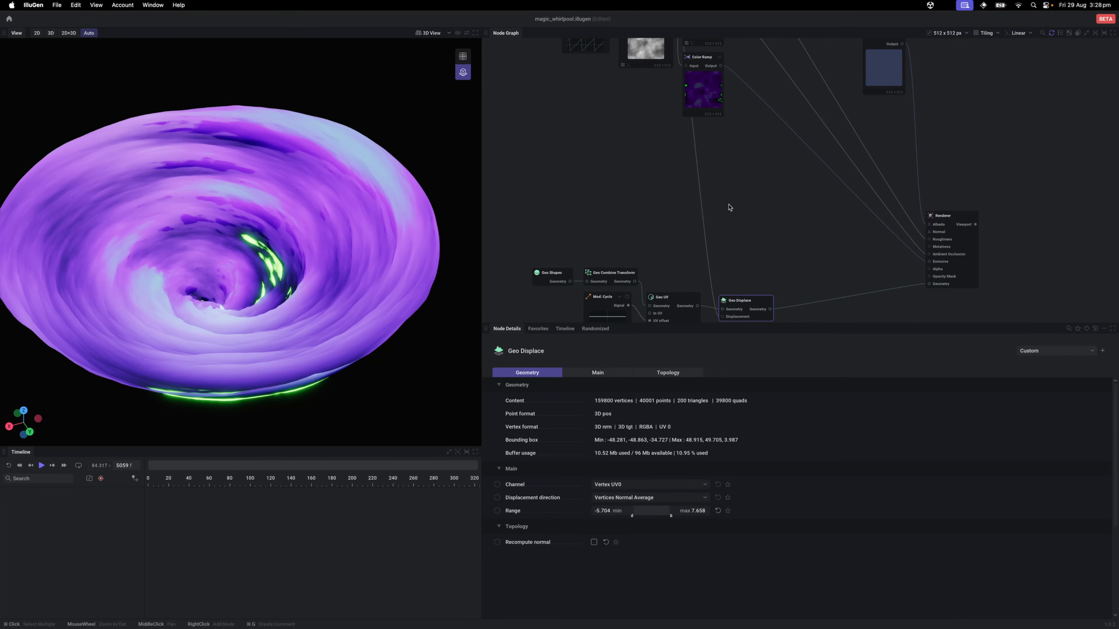
{"action": "left_click_drag", "start_coordinate": [229, 282], "coordinate": [361, 285]}
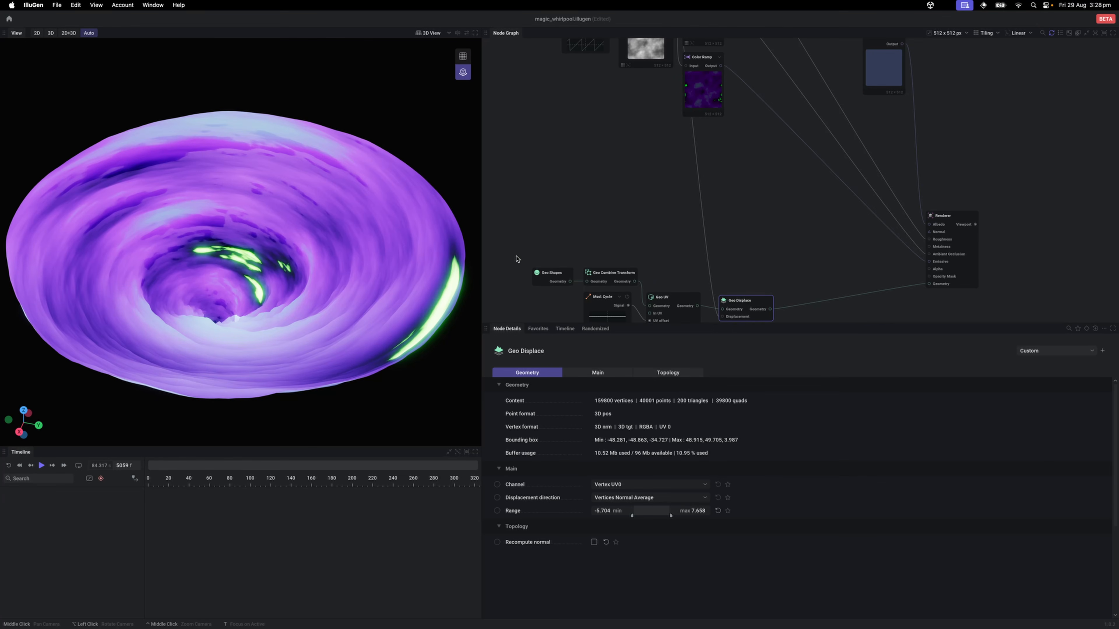
{"action": "left_click_drag", "start_coordinate": [669, 219], "coordinate": [657, 197]}
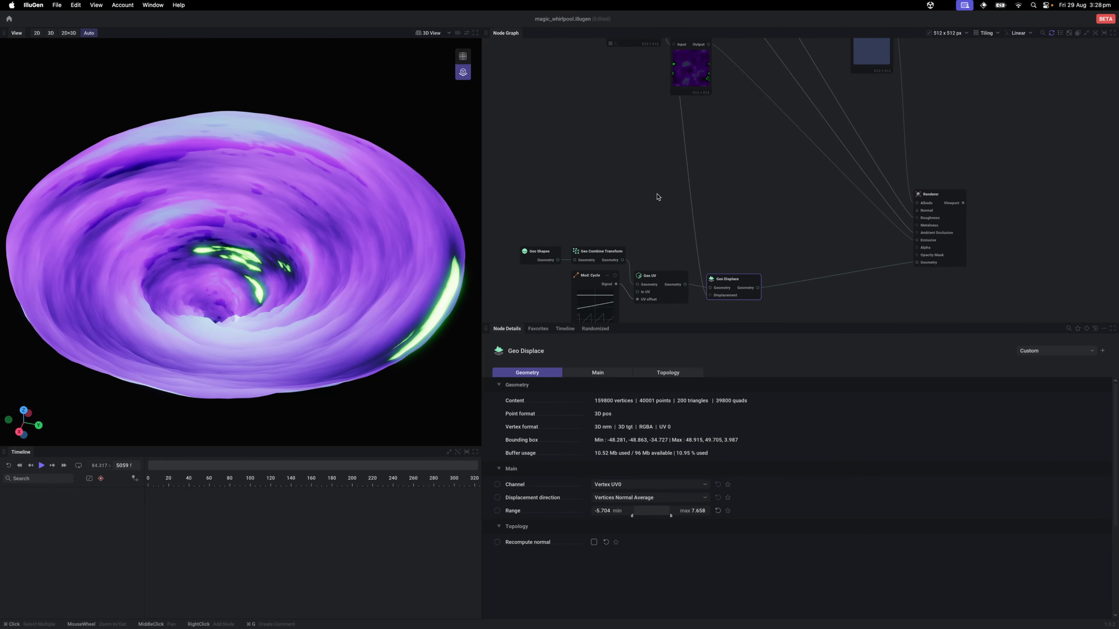
{"action": "left_click", "coordinate": [593, 543]}
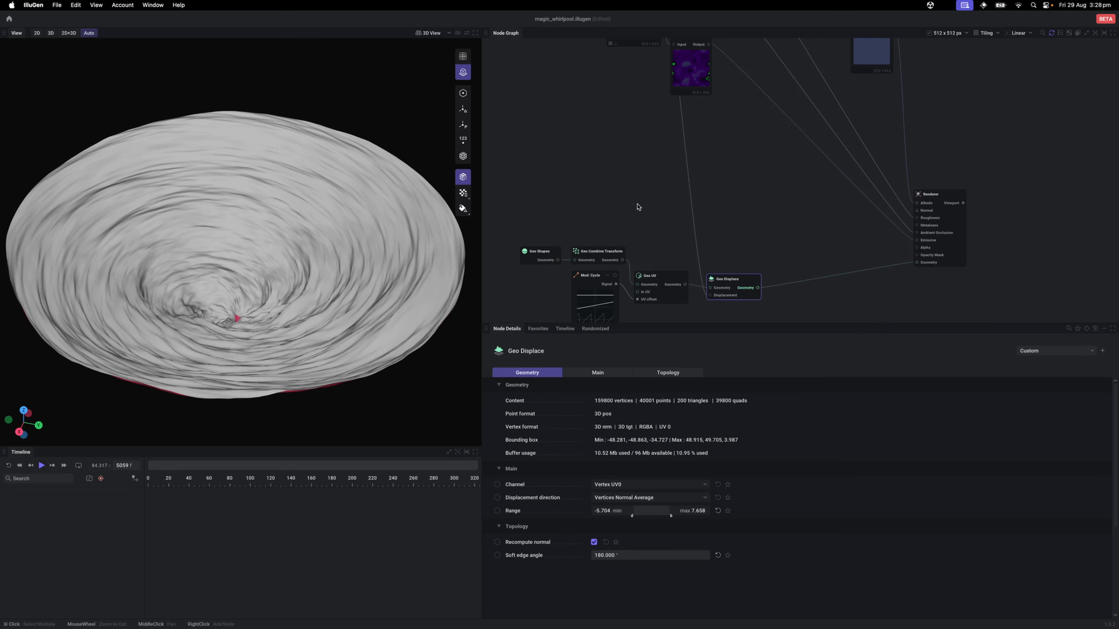
{"action": "left_click_drag", "start_coordinate": [598, 223], "coordinate": [610, 221]}
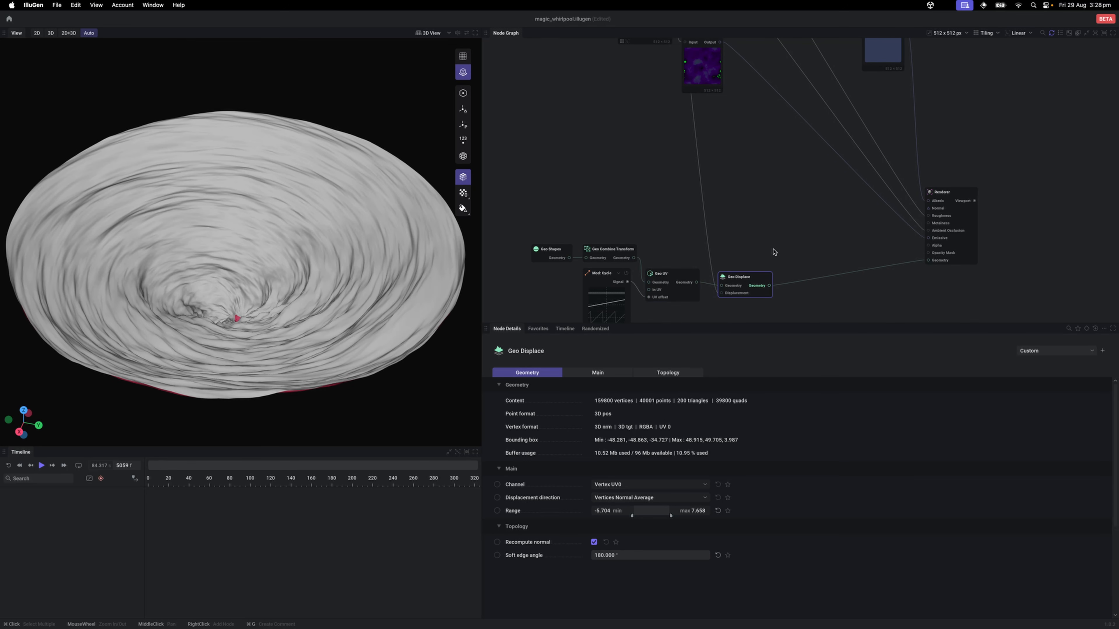
{"action": "scroll", "coordinate": [727, 205], "scroll_direction": "down", "scroll_amount": 5}
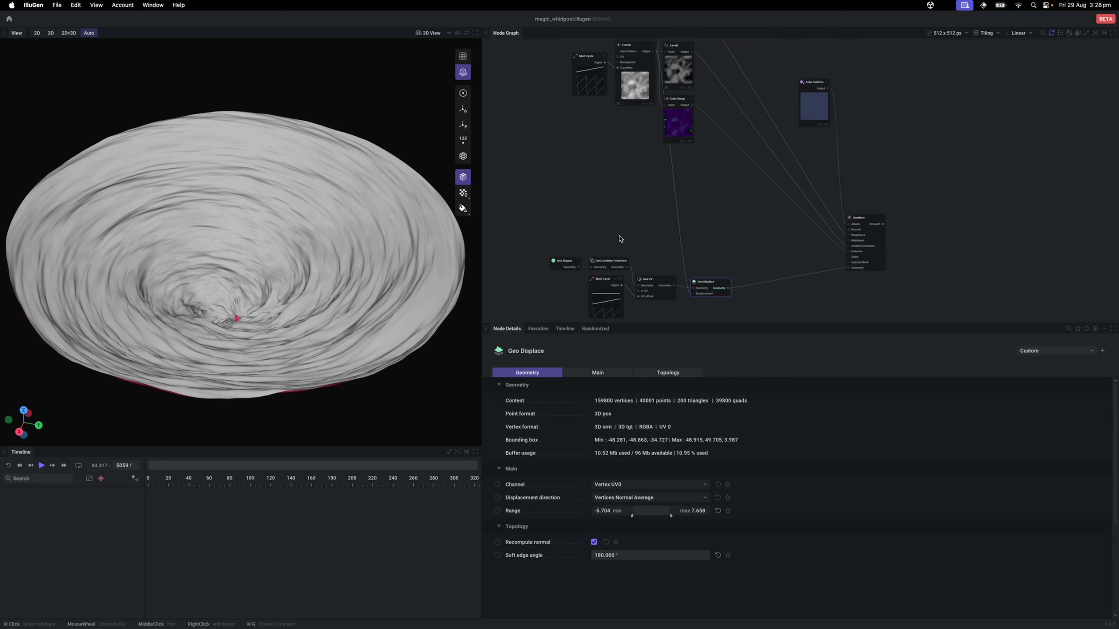
{"action": "left_click", "coordinate": [628, 214]}
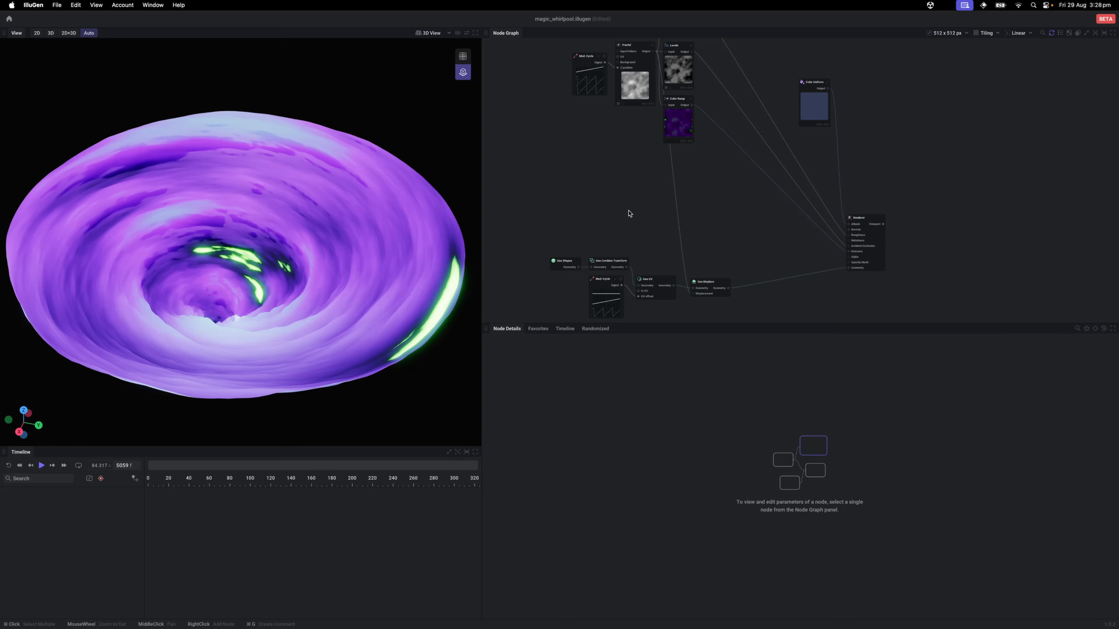
Step: Add a Normal Create node fed by the Fractal's output below the Color Ramp
{"action": "scroll", "coordinate": [592, 130], "scroll_direction": "up", "scroll_amount": 3}
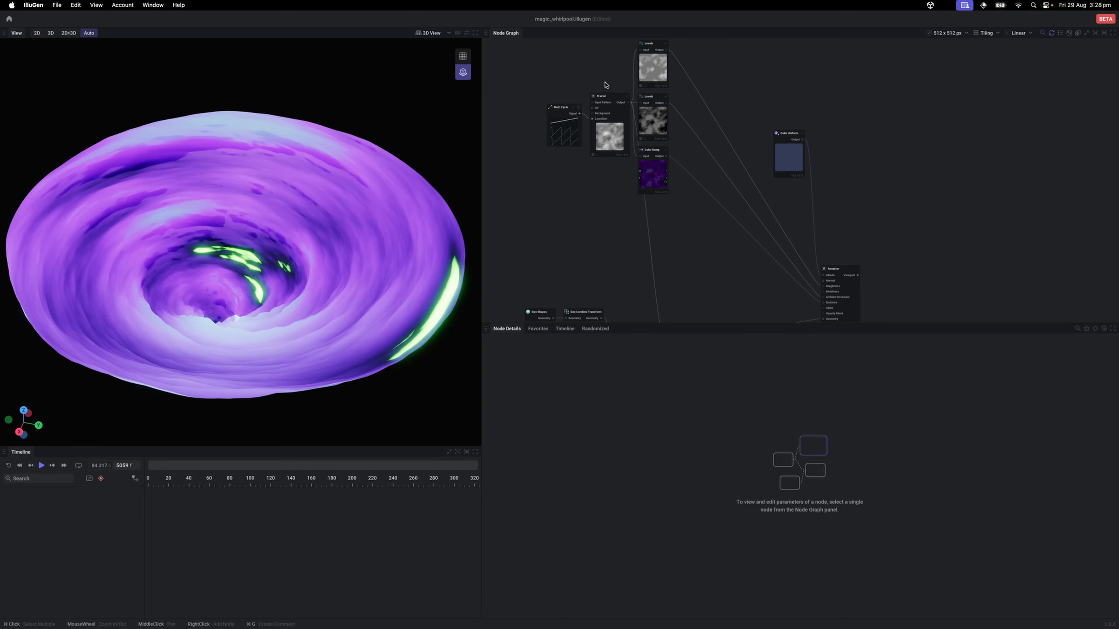
{"action": "left_click_drag", "start_coordinate": [627, 108], "coordinate": [679, 238]}
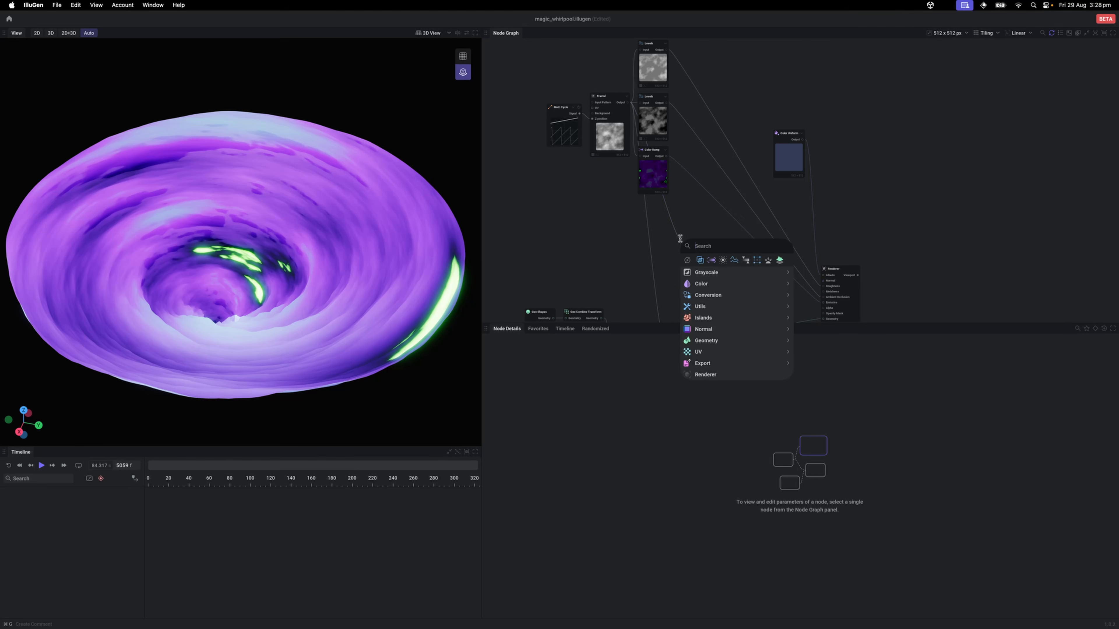
{"action": "type", "text": "normal"}
{"action": "key", "text": "Down"}
{"action": "key", "text": "Return"}
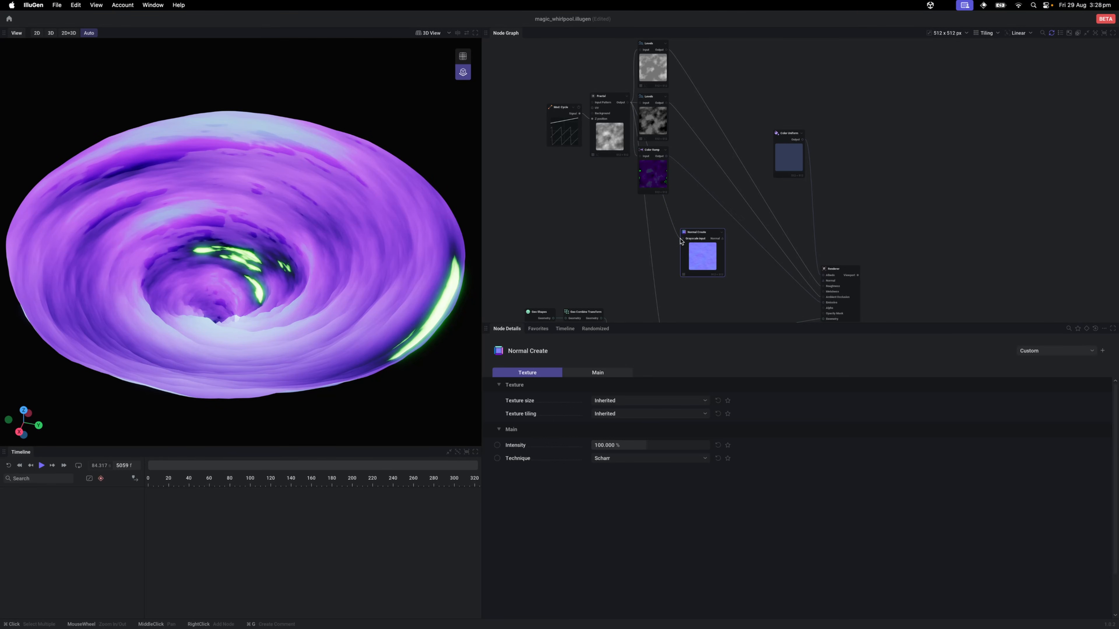
Step: Connect Normal Create's output to the Renderer's Normal input, and set the normal intensity to 423.270 %
{"action": "left_click_drag", "start_coordinate": [732, 274], "coordinate": [698, 236]}
{"action": "scroll", "coordinate": [699, 236], "scroll_direction": "up", "scroll_amount": 2}
{"action": "left_click_drag", "start_coordinate": [682, 193], "coordinate": [810, 244]}
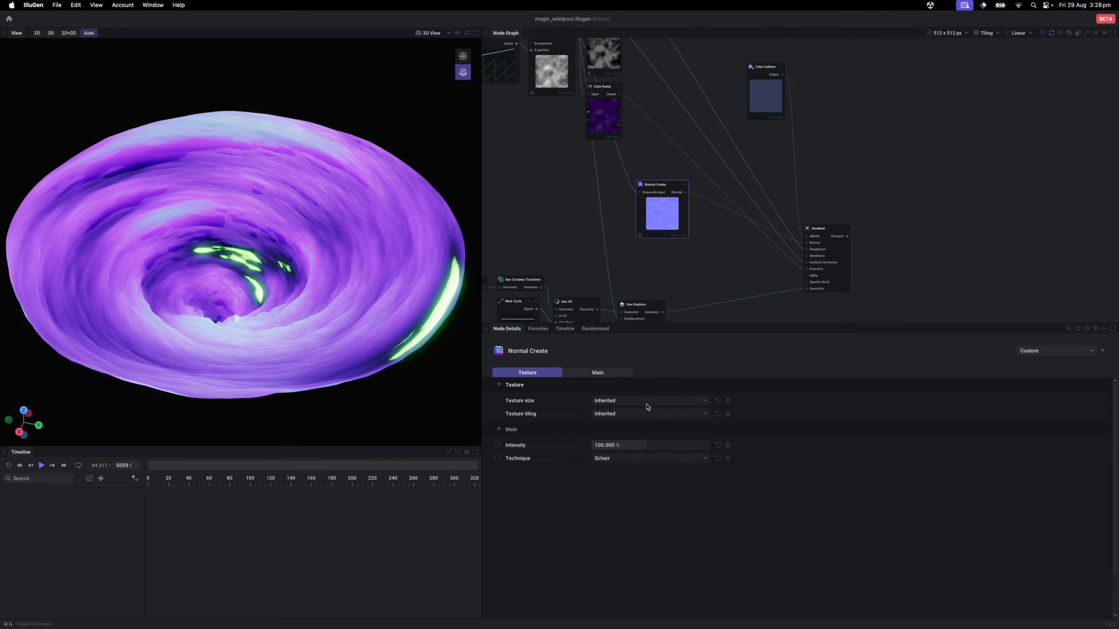
{"action": "left_click_drag", "start_coordinate": [642, 445], "coordinate": [679, 444]}
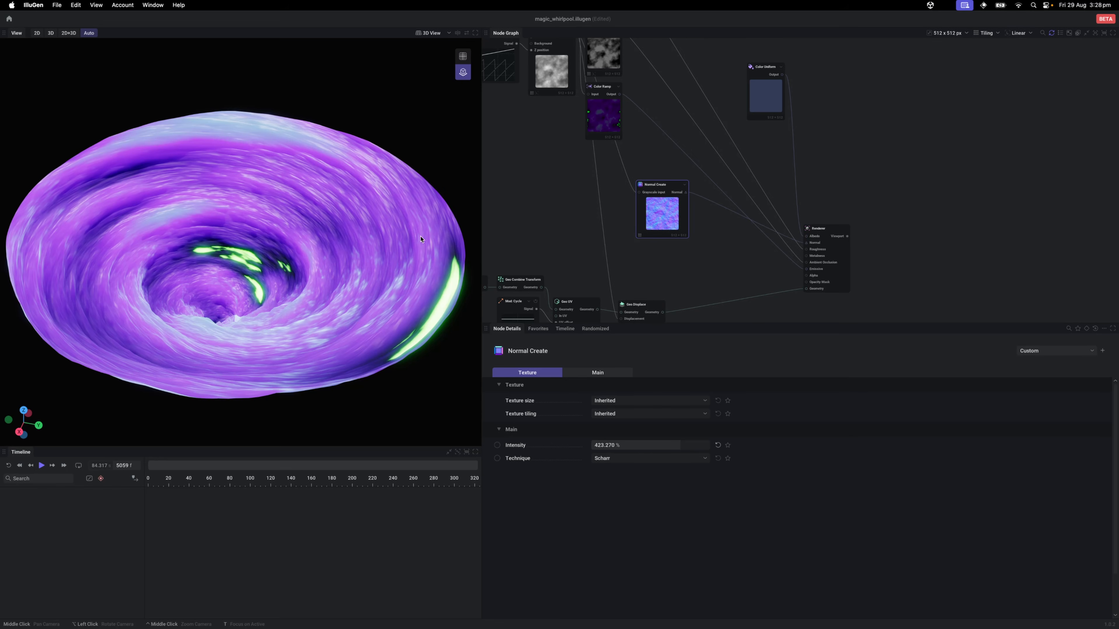
Step: Inspect the normal-mapped whirlpool from several angles and distances, with the animation playing and paused
{"action": "left_click_drag", "start_coordinate": [334, 266], "coordinate": [219, 257]}
{"action": "scroll", "coordinate": [218, 256], "scroll_direction": "up", "scroll_amount": 5}
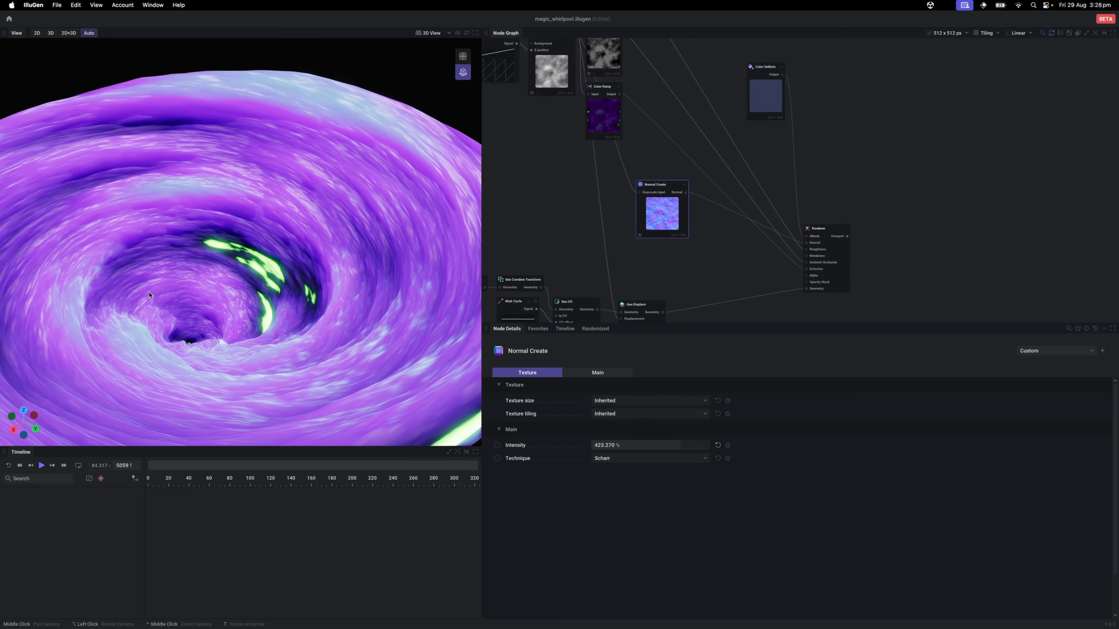
{"action": "left_click_drag", "start_coordinate": [49, 298], "coordinate": [87, 291]}
{"action": "scroll", "coordinate": [216, 293], "scroll_direction": "down", "scroll_amount": 3}
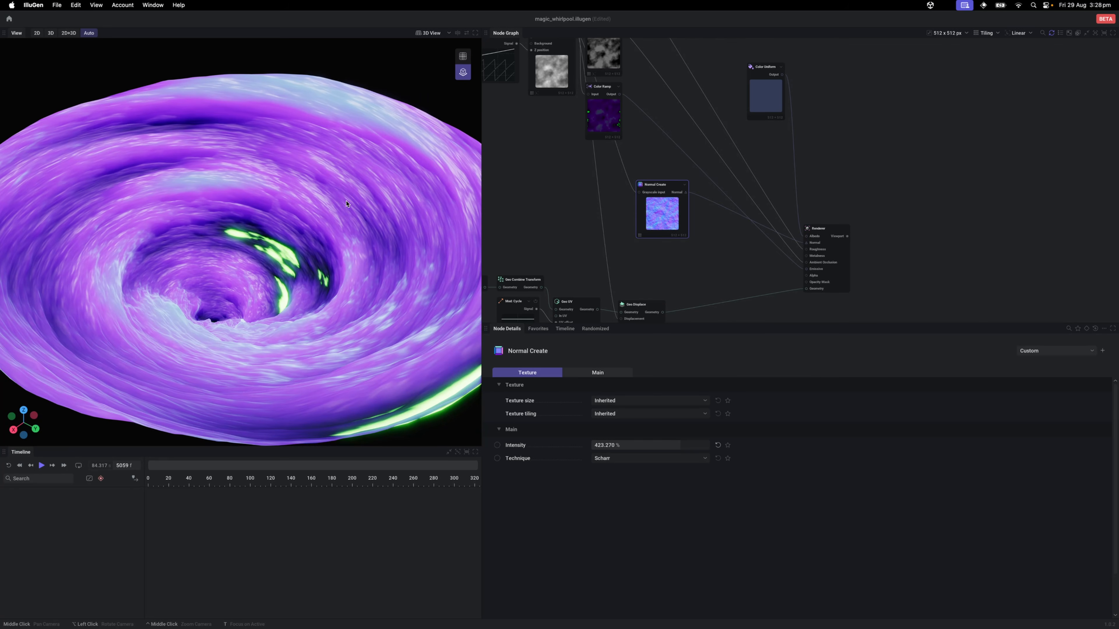
{"action": "key", "text": "space"}
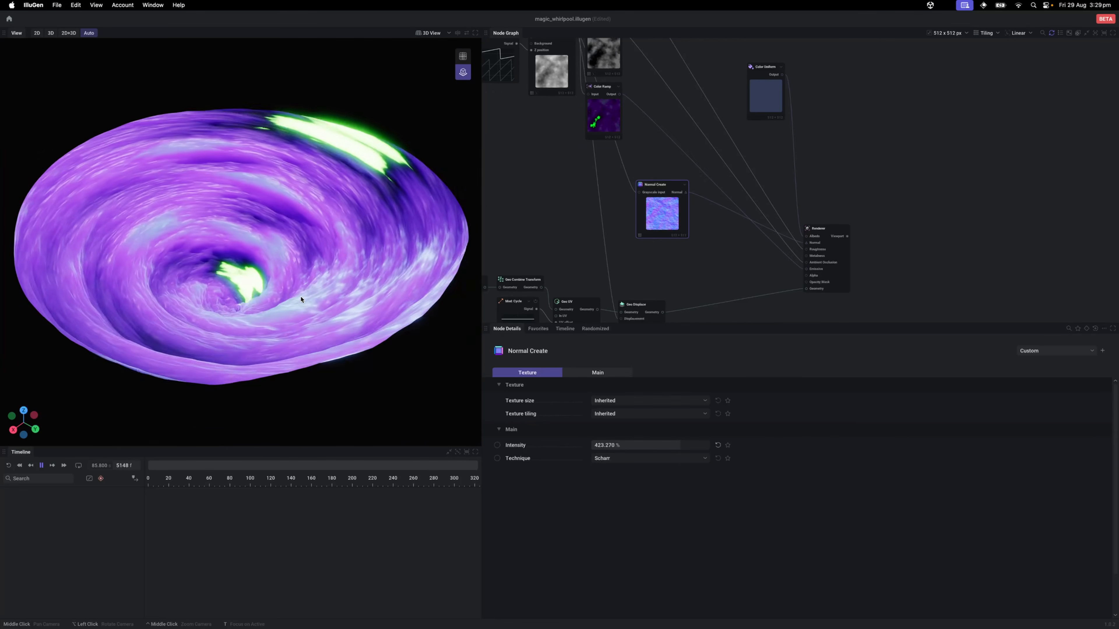
{"action": "key", "text": "space"}
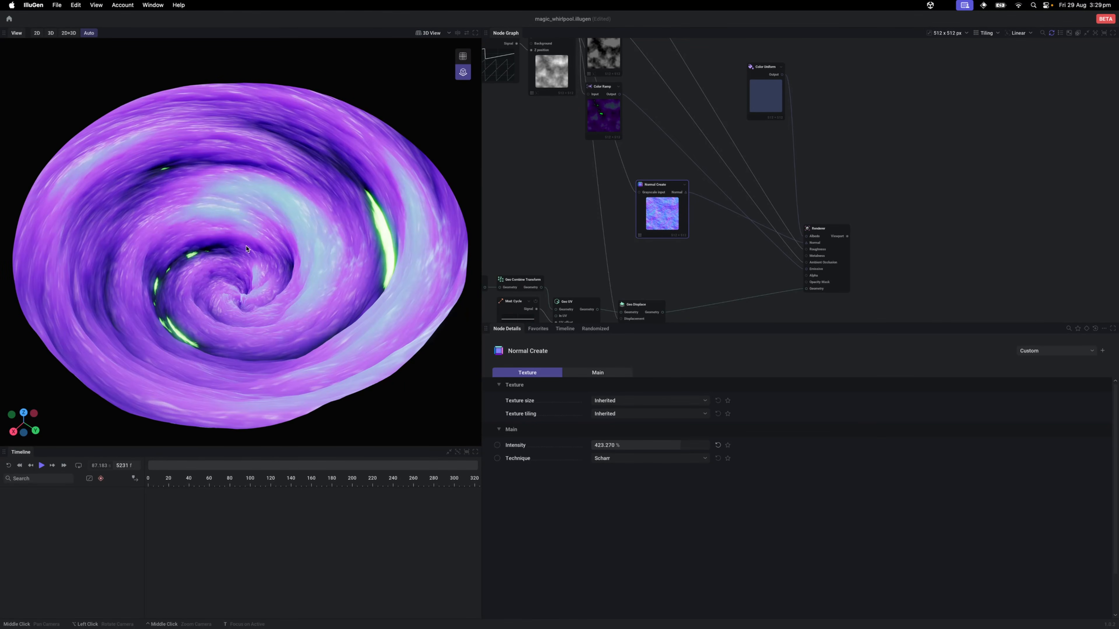
{"action": "key", "text": "space"}
{"action": "left_click", "coordinate": [843, 261]}
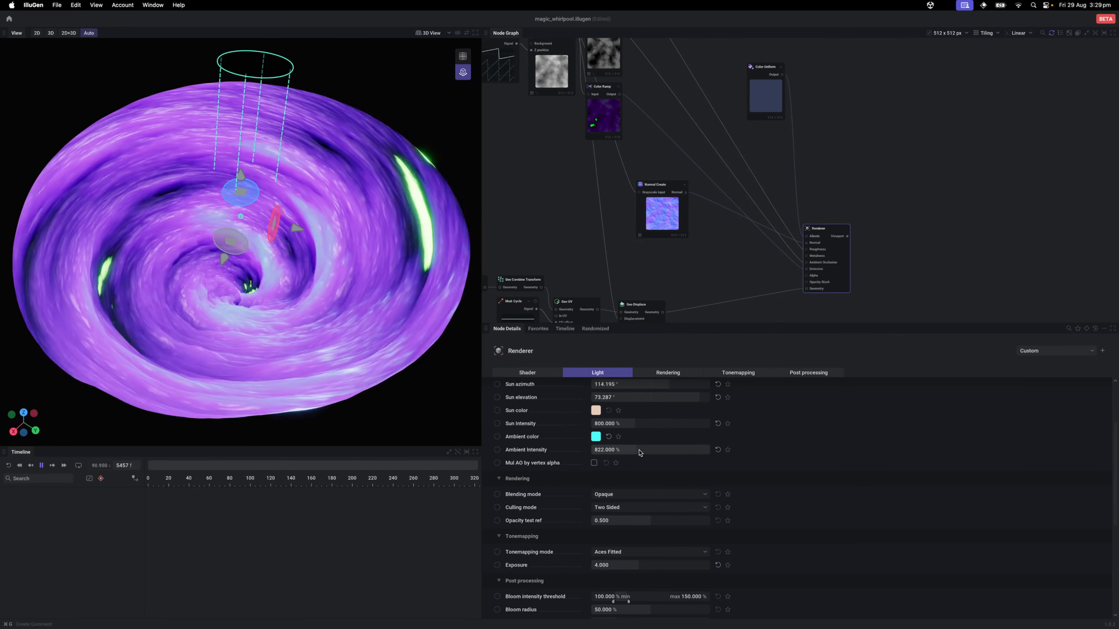
{"action": "left_click", "coordinate": [608, 303]}
{"action": "key", "text": "space"}
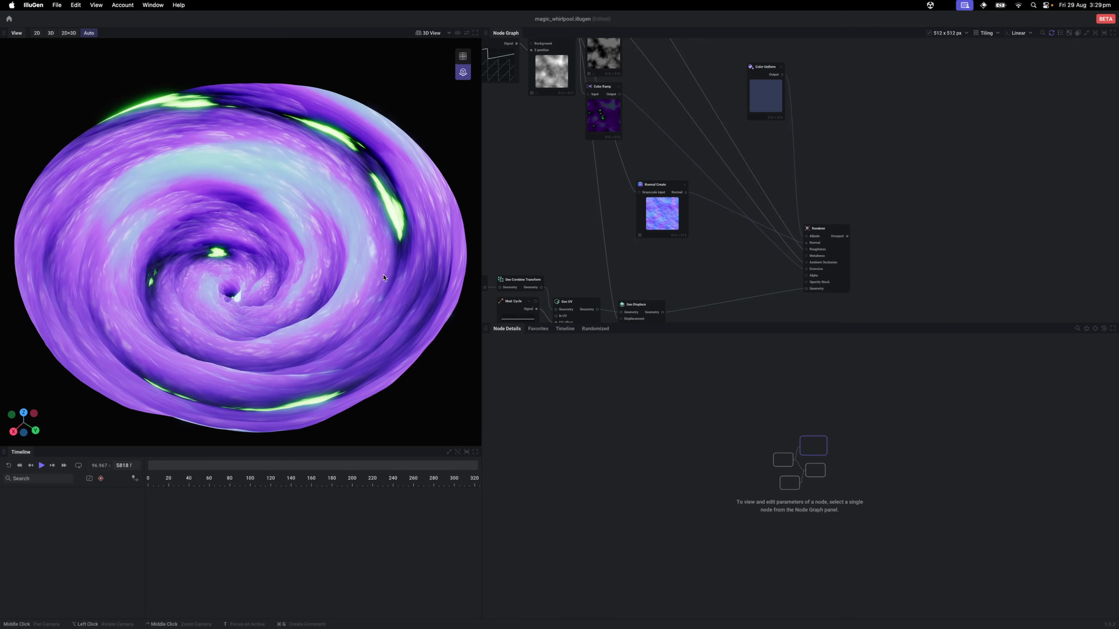
Step: Try Recompute normal on Geo Displace together with the normal map, then turn the option back off
{"action": "left_click", "coordinate": [647, 308]}
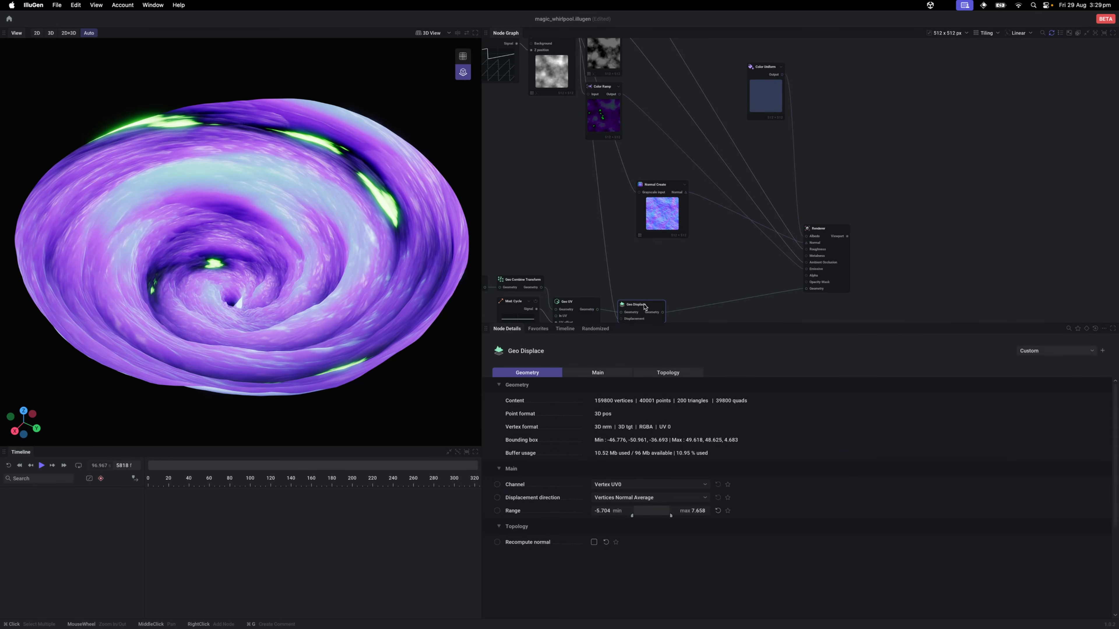
{"action": "left_click", "coordinate": [594, 542]}
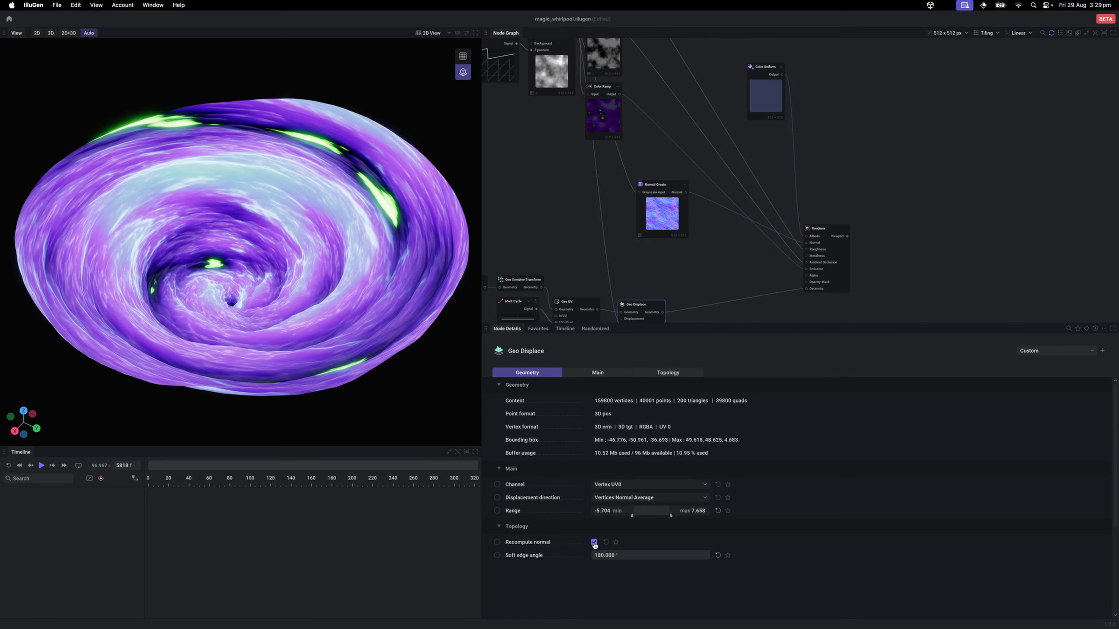
{"action": "left_click", "coordinate": [660, 225]}
{"action": "left_click_drag", "start_coordinate": [729, 214], "coordinate": [815, 243]}
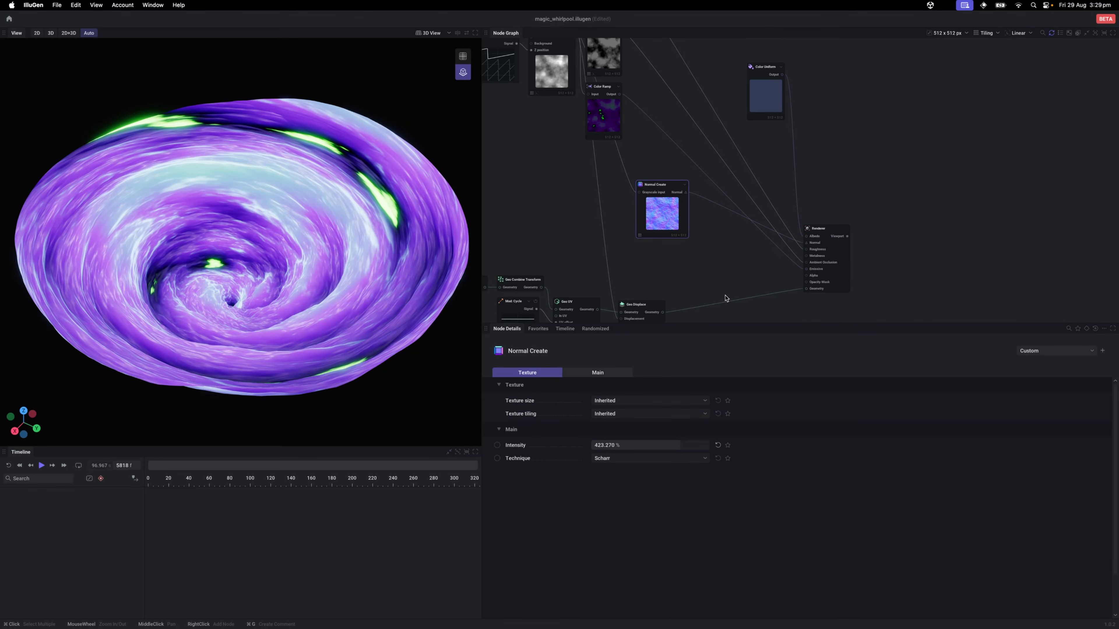
{"action": "left_click", "coordinate": [636, 314]}
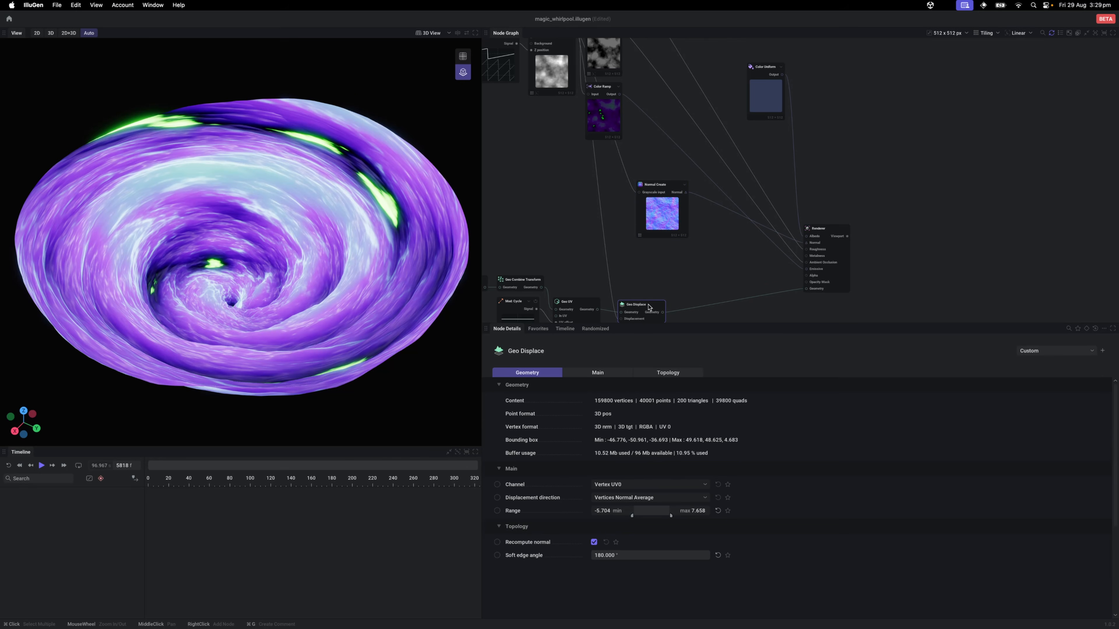
{"action": "left_click", "coordinate": [594, 543]}
Step: Move the Normal Create node directly beneath the Color Ramp
{"action": "scroll", "coordinate": [667, 245], "scroll_direction": "left", "scroll_amount": 2}
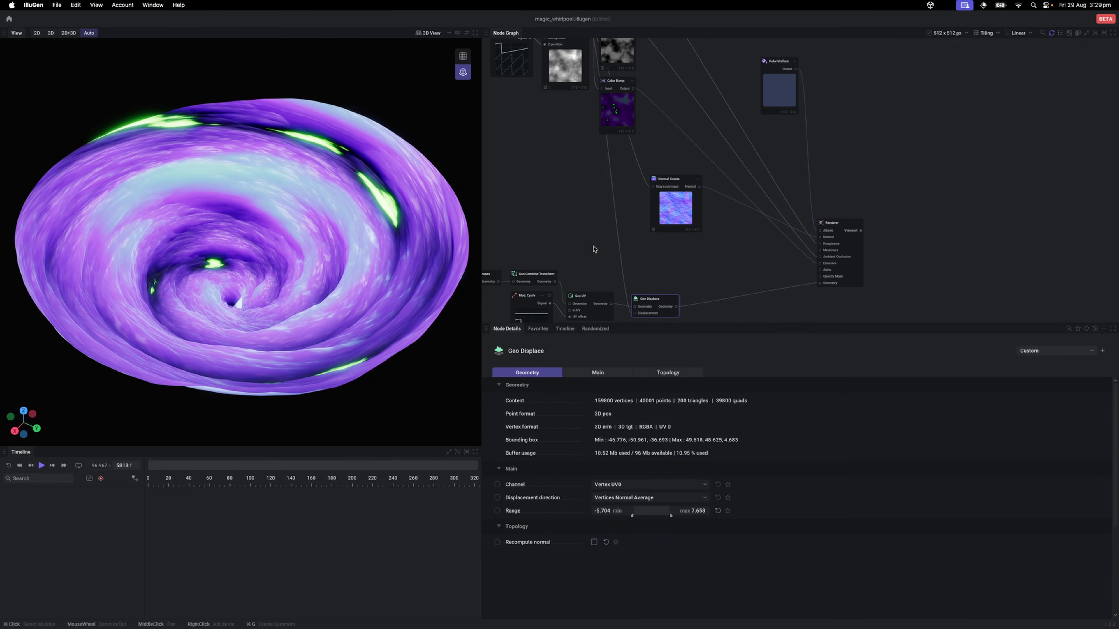
{"action": "scroll", "coordinate": [606, 223], "scroll_direction": "down", "scroll_amount": 2}
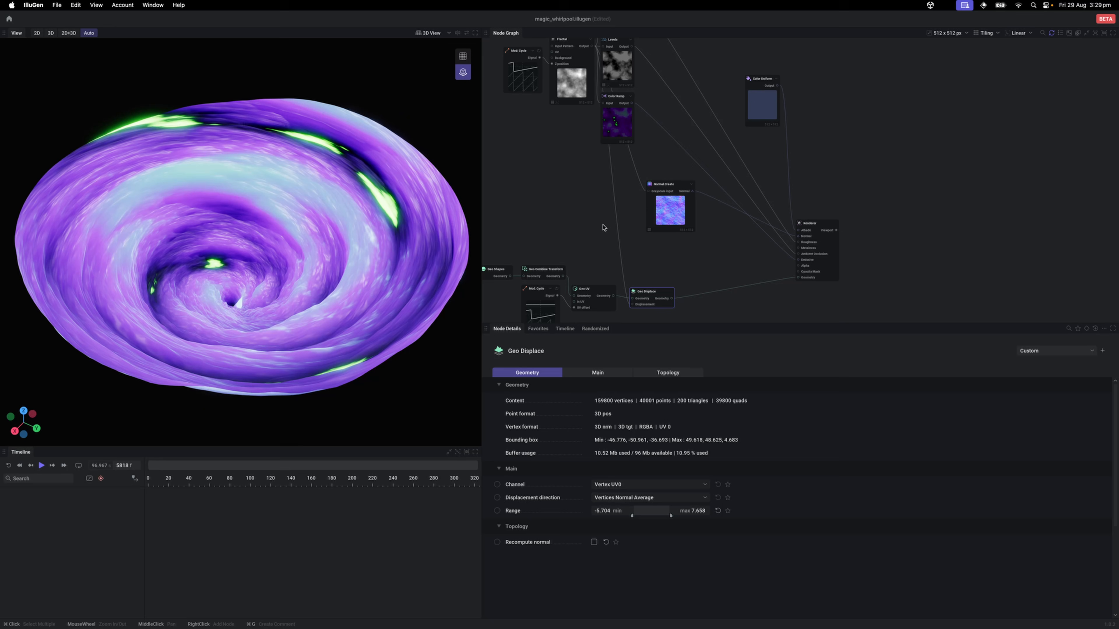
{"action": "scroll", "coordinate": [604, 228], "scroll_direction": "left", "scroll_amount": 2}
{"action": "left_click", "coordinate": [664, 220]}
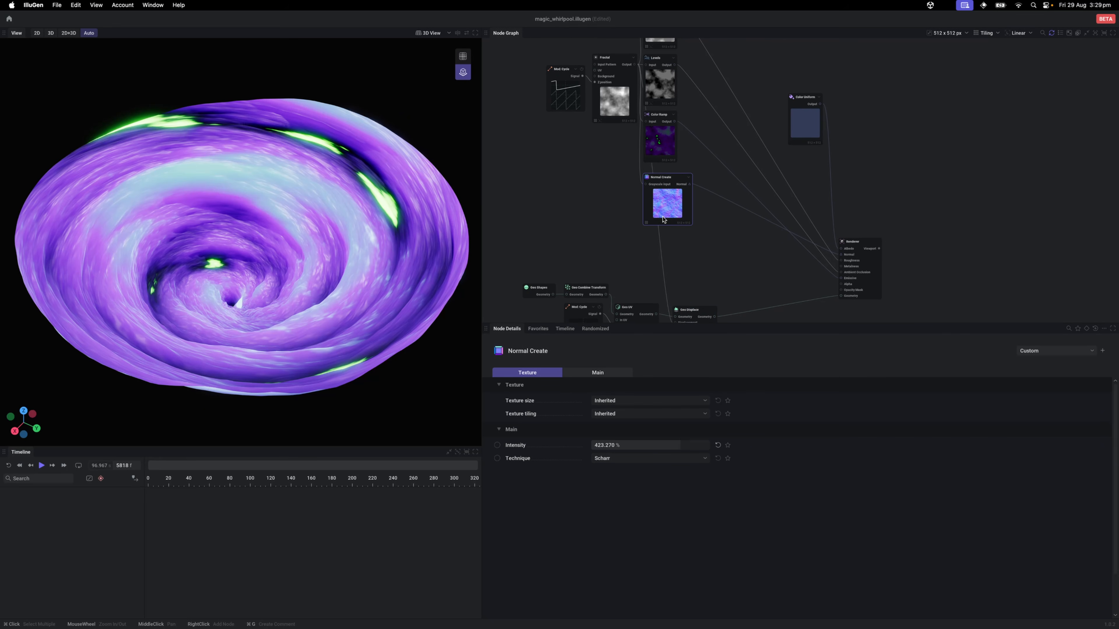
Step: Examine the Geo Displace and Geo UV meshes in plain shading, along with their geometry settings
{"action": "scroll", "coordinate": [674, 224], "scroll_direction": "down", "scroll_amount": 2}
{"action": "left_click", "coordinate": [687, 269]}
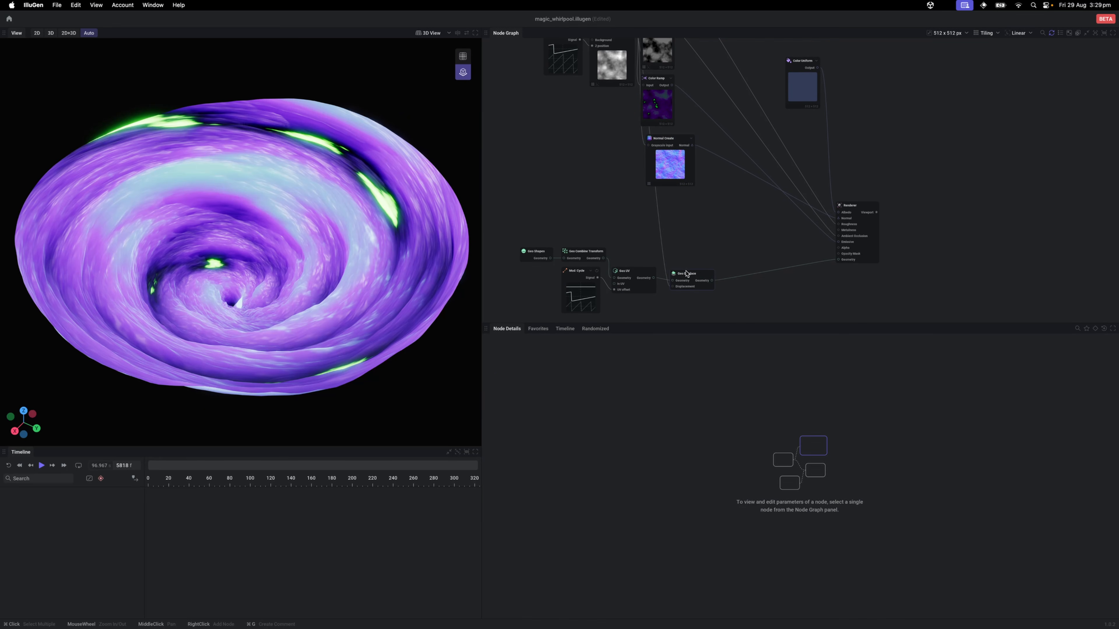
{"action": "left_click", "coordinate": [687, 274]}
{"action": "scroll", "coordinate": [687, 274], "scroll_direction": "up", "scroll_amount": 5}
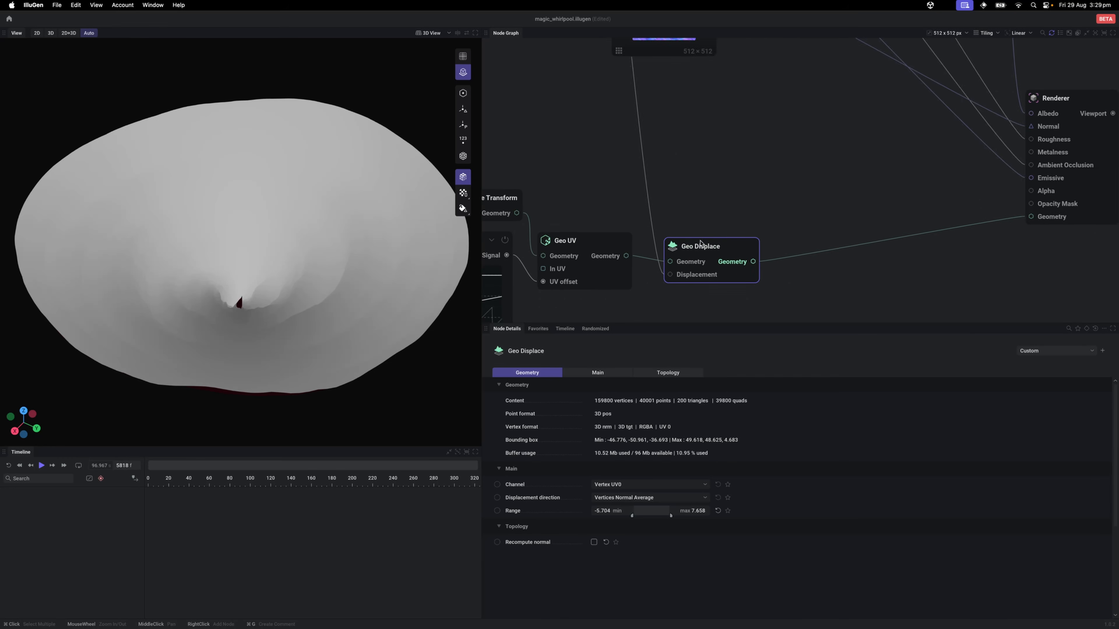
{"action": "scroll", "coordinate": [701, 244], "scroll_direction": "left", "scroll_amount": 2}
{"action": "scroll", "coordinate": [701, 244], "scroll_direction": "down", "scroll_amount": 1}
{"action": "left_click", "coordinate": [626, 223]}
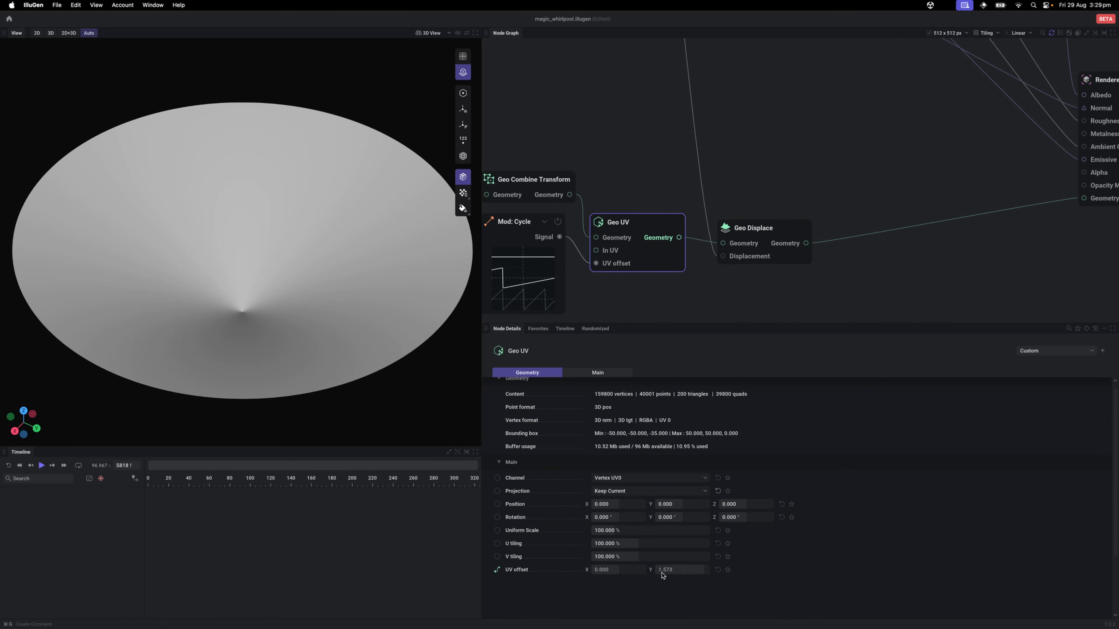
{"action": "scroll", "coordinate": [612, 207], "scroll_direction": "left", "scroll_amount": 2}
{"action": "scroll", "coordinate": [612, 207], "scroll_direction": "down", "scroll_amount": 1}
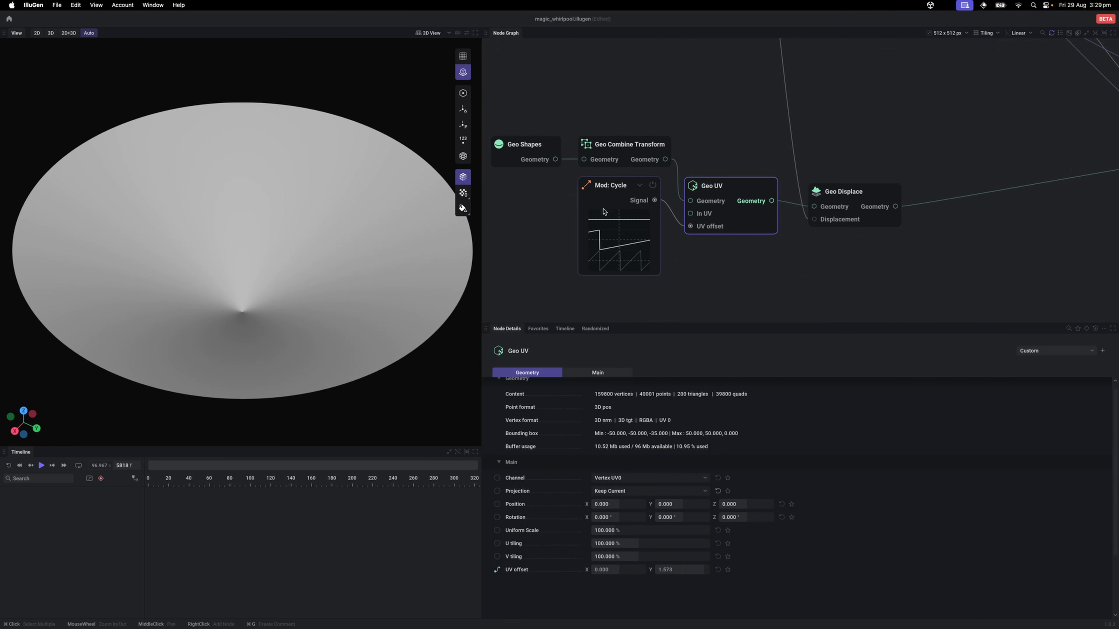
Step: Move Geo UV's Mod: Cycle node further below Geo Combine Transform, and review the Geo UV settings
{"action": "left_click_drag", "start_coordinate": [614, 206], "coordinate": [601, 236]}
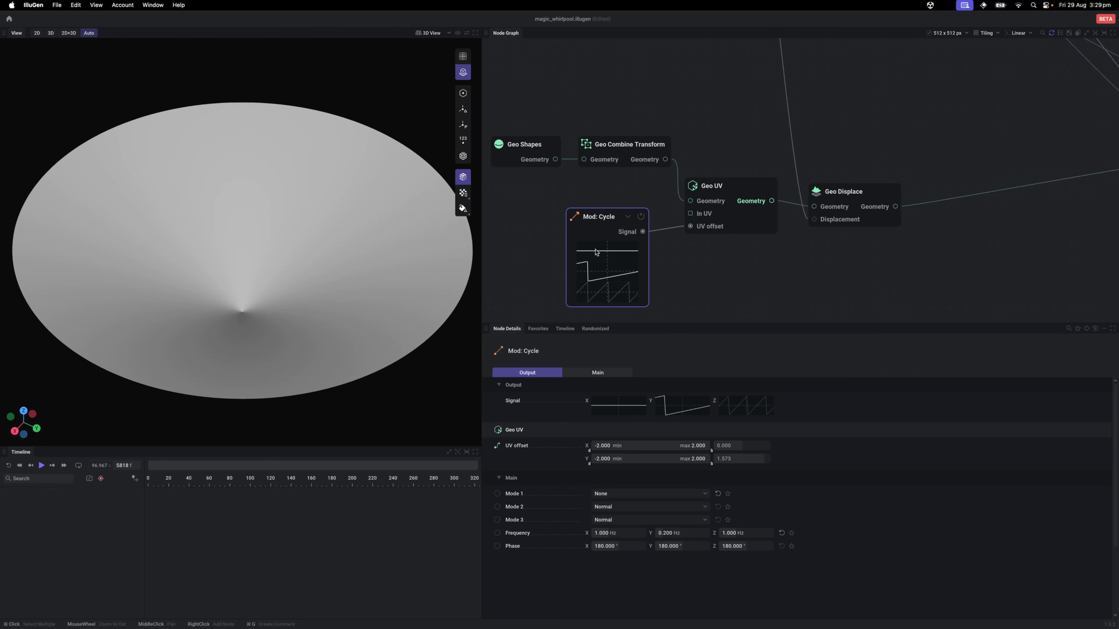
{"action": "left_click", "coordinate": [728, 193]}
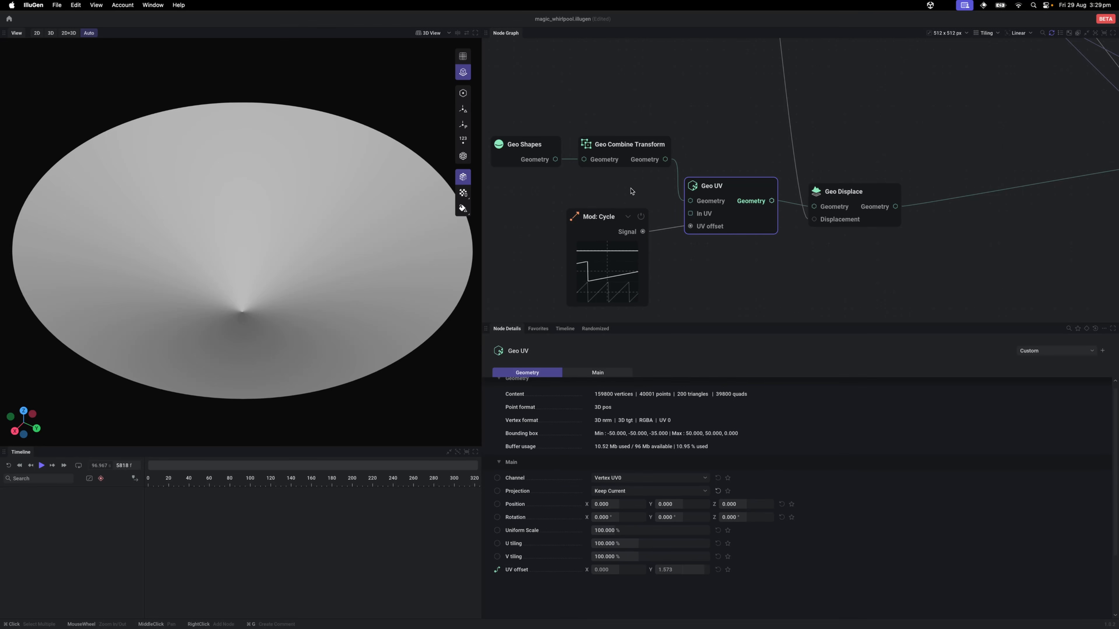
{"action": "scroll", "coordinate": [694, 160], "scroll_direction": "left", "scroll_amount": 2}
{"action": "scroll", "coordinate": [695, 160], "scroll_direction": "up", "scroll_amount": 1}
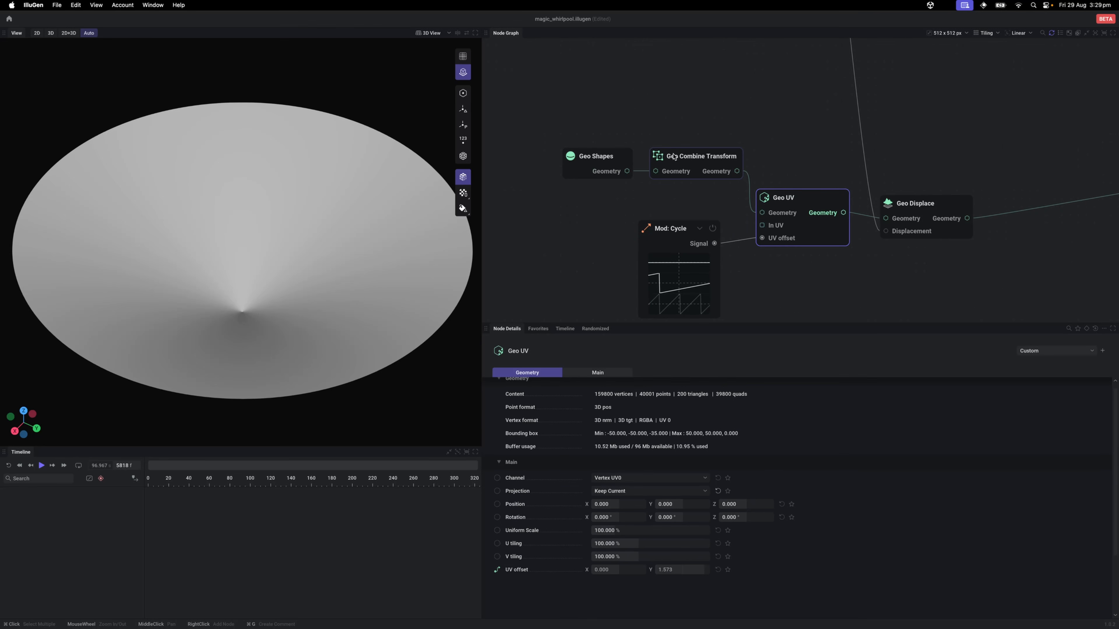
Step: Set Geo Combine Transform's soft edge angle to 180°
{"action": "left_click", "coordinate": [693, 161]}
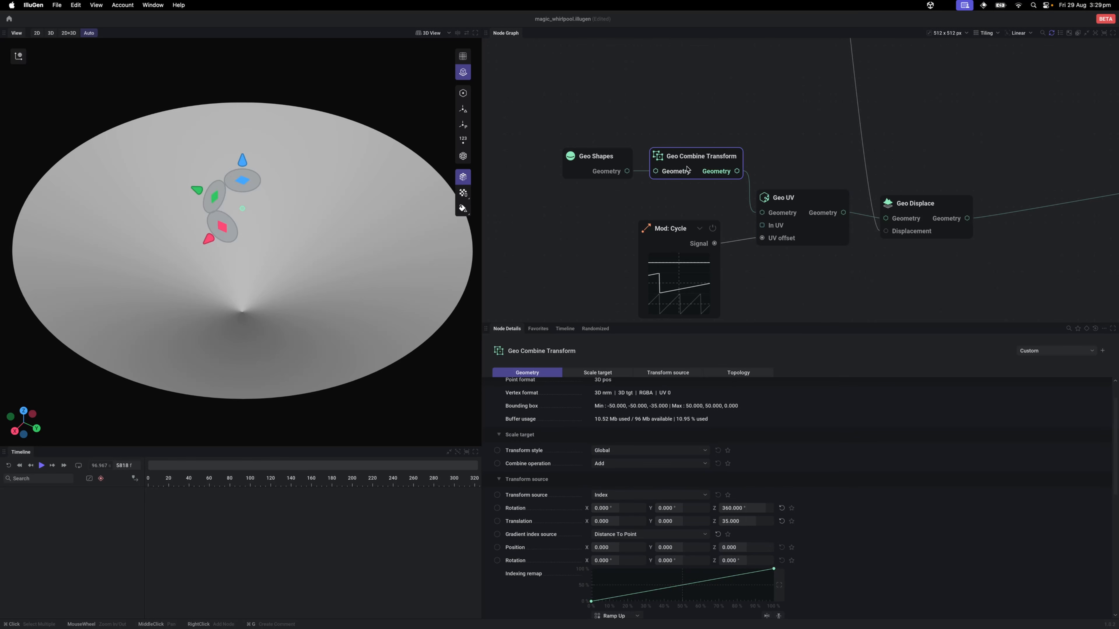
{"action": "scroll", "coordinate": [623, 242], "scroll_direction": "right", "scroll_amount": 3}
{"action": "scroll", "coordinate": [623, 241], "scroll_direction": "up", "scroll_amount": 2}
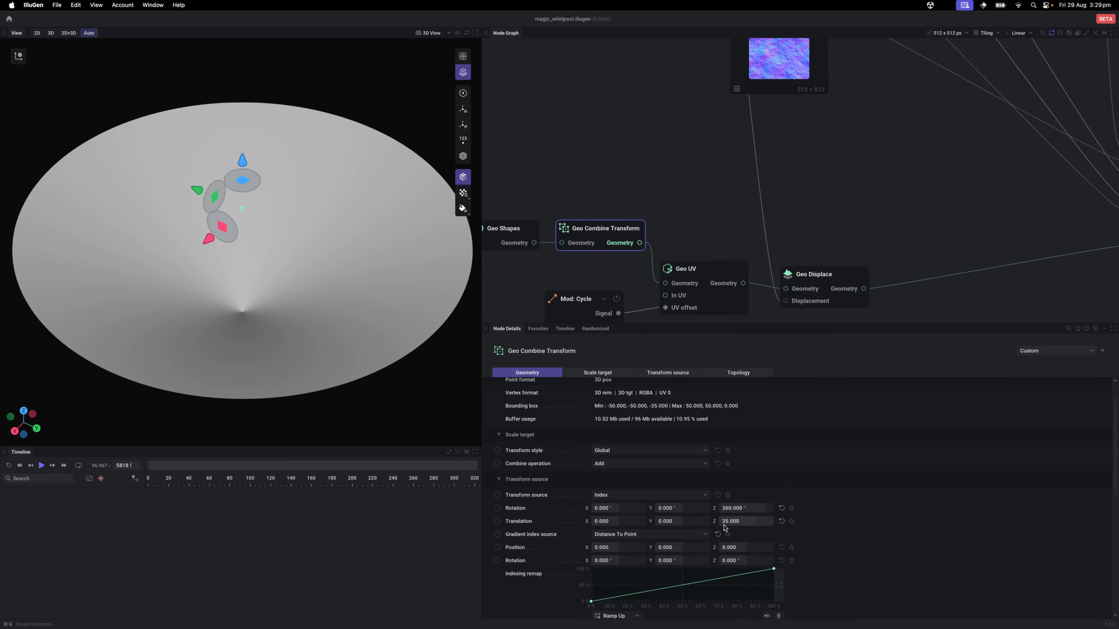
{"action": "scroll", "coordinate": [744, 524], "scroll_direction": "down", "scroll_amount": 5}
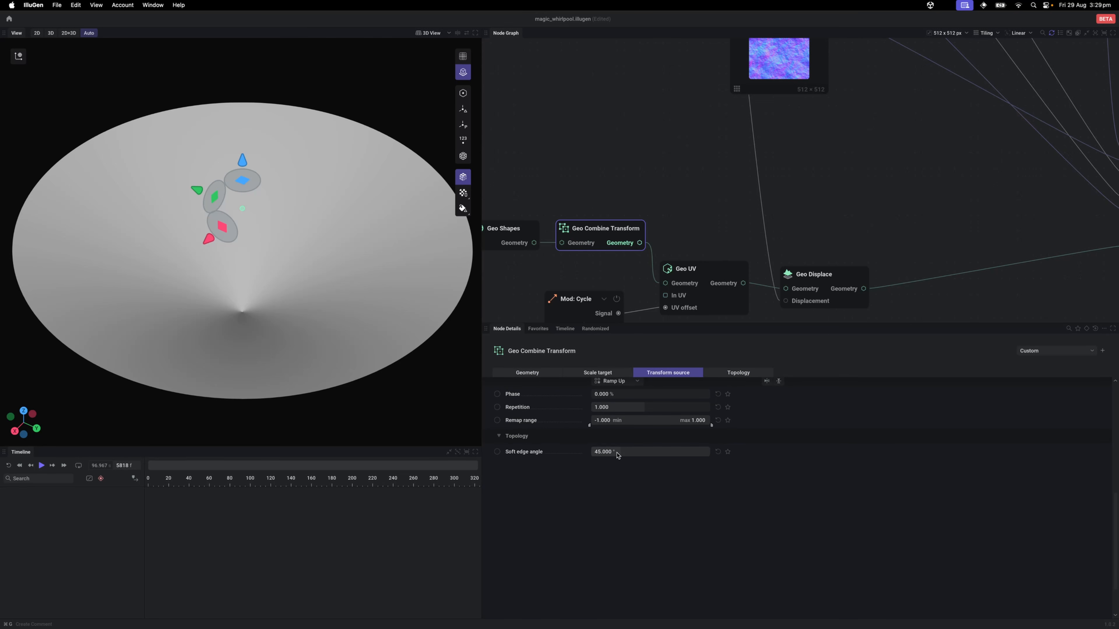
{"action": "left_click_drag", "start_coordinate": [616, 456], "coordinate": [709, 456]}
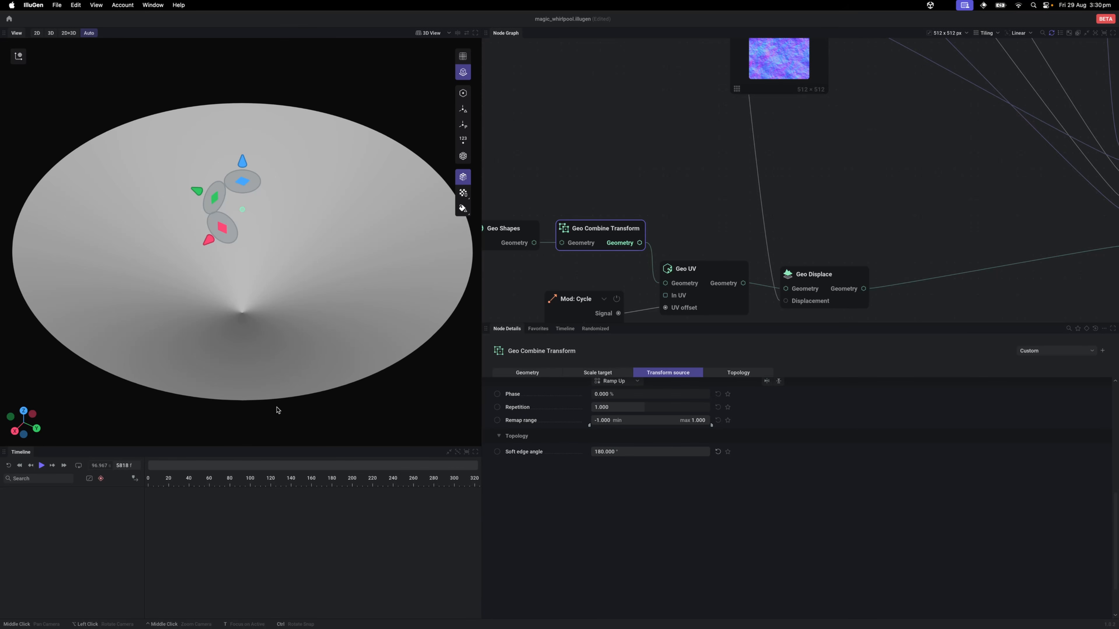
Step: Shift Geo Shapes and Geo Combine Transform away from Geo UV, and add an Export: Model node fed by Geo Combine Transform
{"action": "left_click_drag", "start_coordinate": [569, 191], "coordinate": [665, 254]}
{"action": "left_click_drag", "start_coordinate": [654, 226], "coordinate": [590, 199]}
{"action": "left_click", "coordinate": [721, 182]}
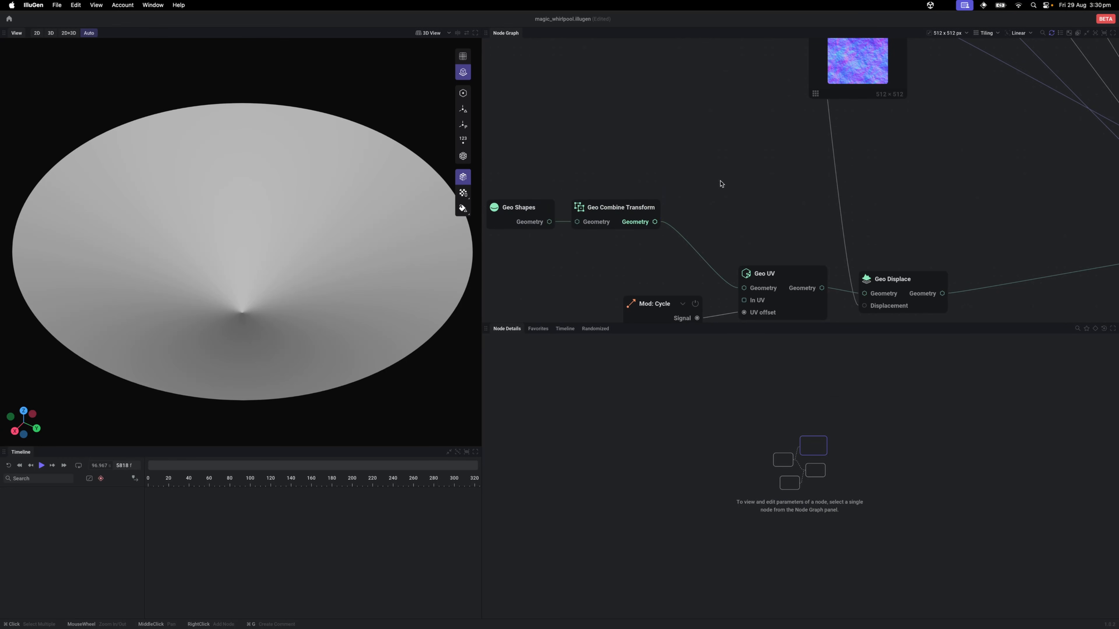
{"action": "left_click_drag", "start_coordinate": [666, 191], "coordinate": [743, 188]}
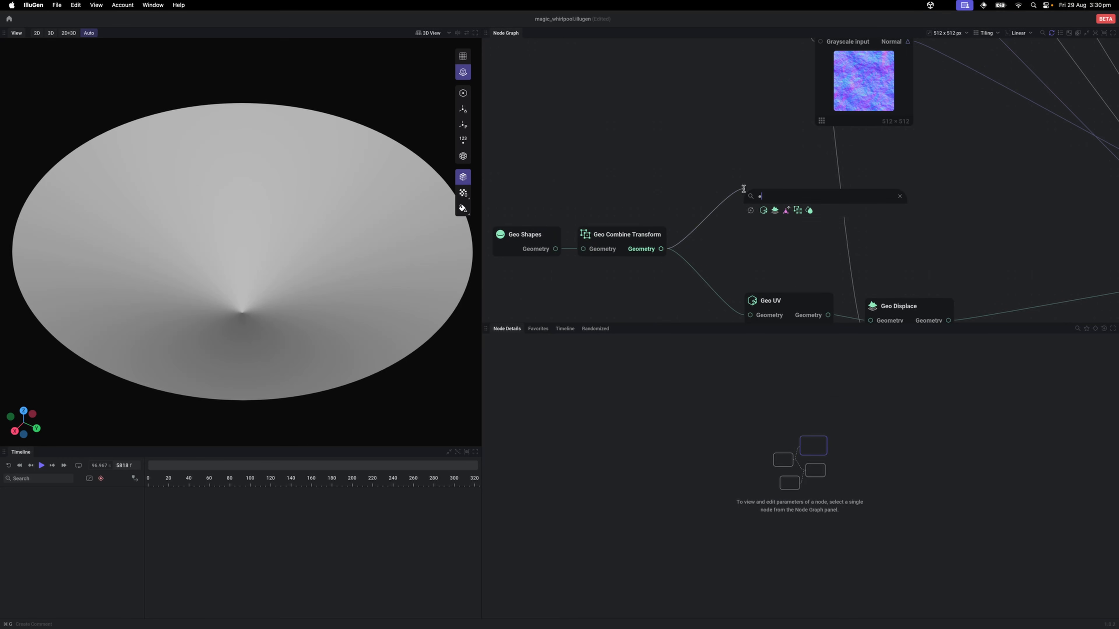
{"action": "type", "text": "export"}
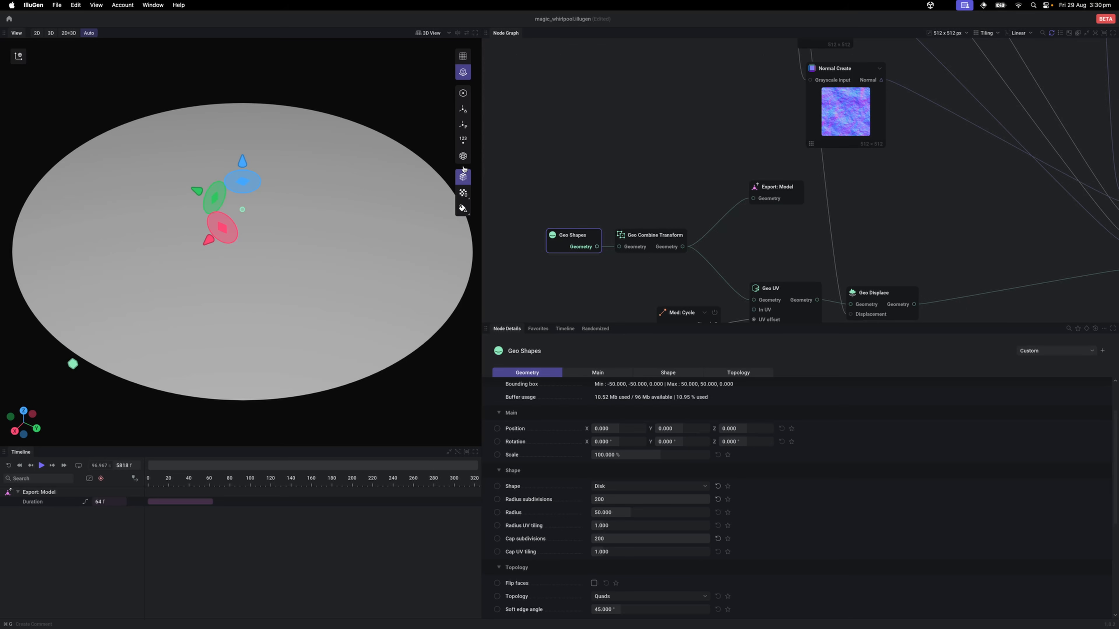
Step: Inspect the Geo Shapes disk with its wireframe displayed
{"action": "left_click", "coordinate": [463, 156]}
{"action": "left_click_drag", "start_coordinate": [282, 282], "coordinate": [310, 302]}
{"action": "mouse_move", "coordinate": [663, 194]}
{"action": "left_mouse_down"}
{"action": "mouse_move", "coordinate": [638, 190]}
{"action": "mouse_move", "coordinate": [645, 202]}
{"action": "left_mouse_up"}
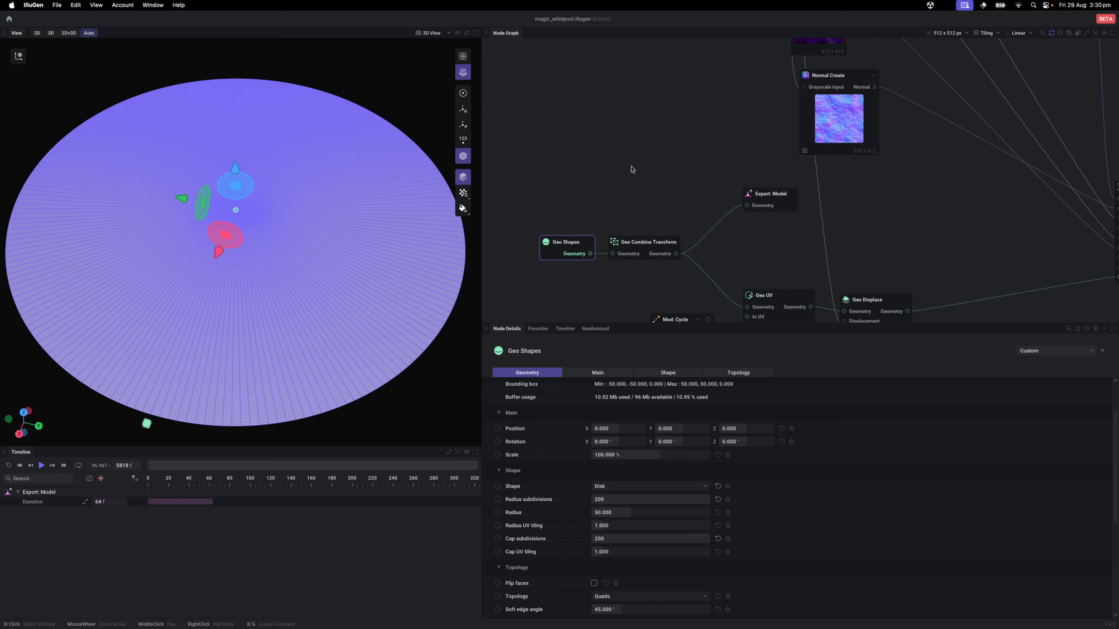
{"action": "left_click", "coordinate": [633, 125]}
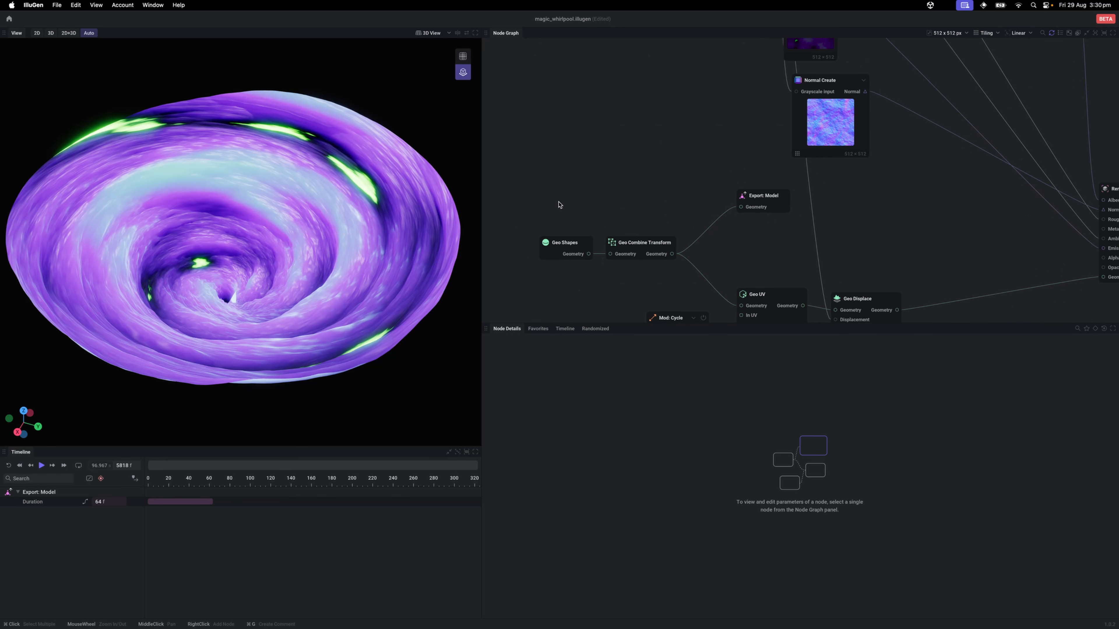
Step: Set the Geo Shapes disk's topology to triangles, and check its geometry content
{"action": "left_click_drag", "start_coordinate": [561, 204], "coordinate": [560, 186]}
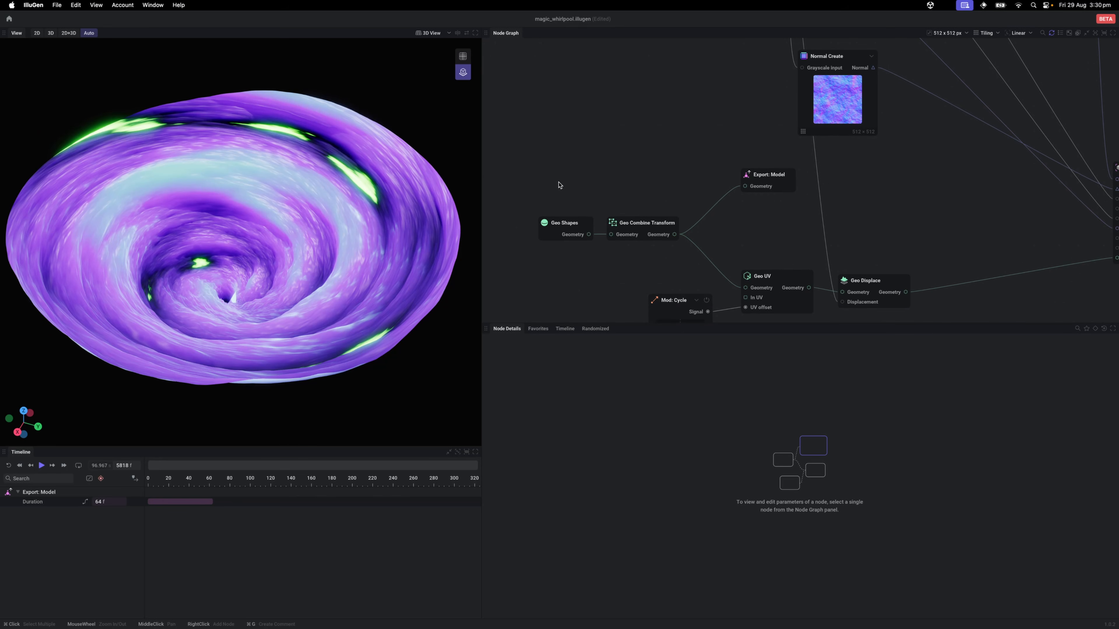
{"action": "left_click", "coordinate": [562, 227]}
{"action": "scroll", "coordinate": [728, 436], "scroll_direction": "up", "scroll_amount": 3}
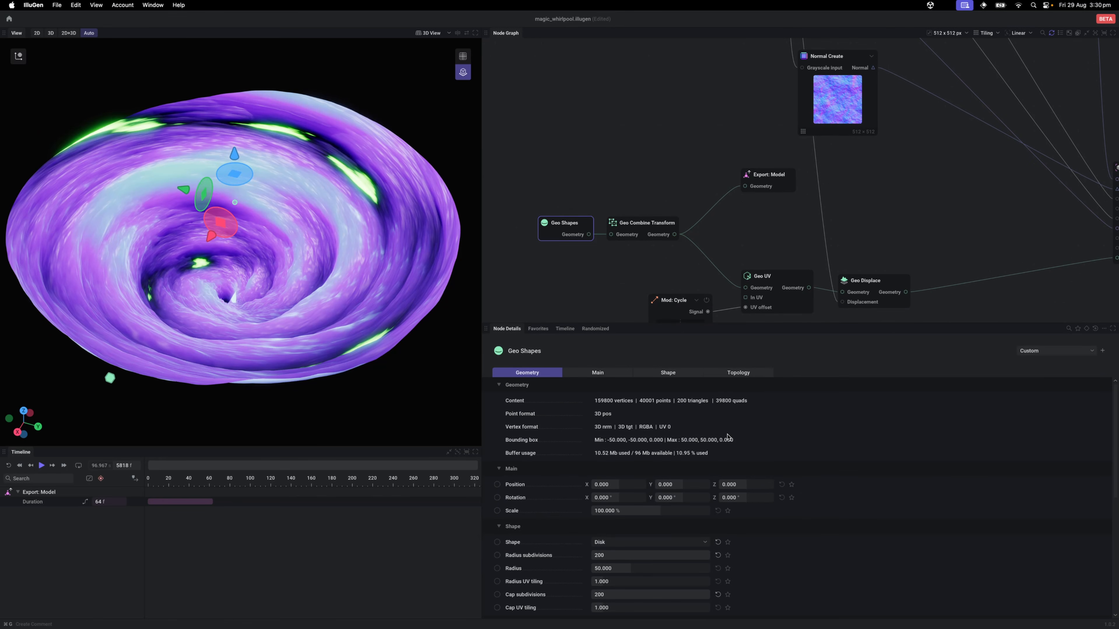
{"action": "scroll", "coordinate": [704, 436], "scroll_direction": "down", "scroll_amount": 5}
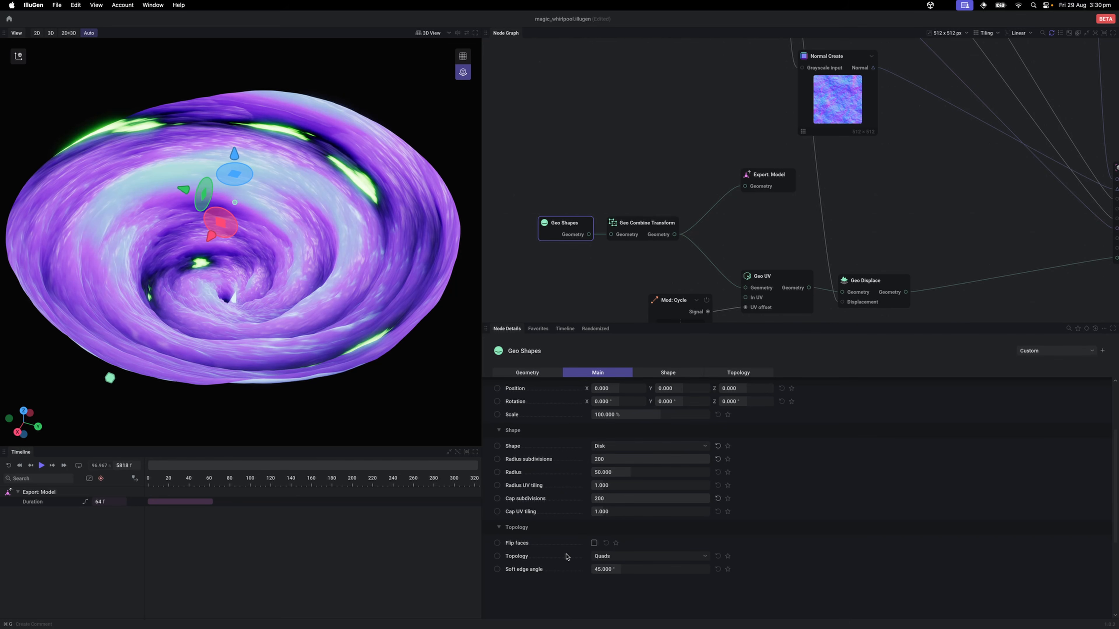
{"action": "left_click", "coordinate": [618, 556]}
{"action": "left_click", "coordinate": [618, 493]}
{"action": "scroll", "coordinate": [618, 494], "scroll_direction": "up", "scroll_amount": 5}
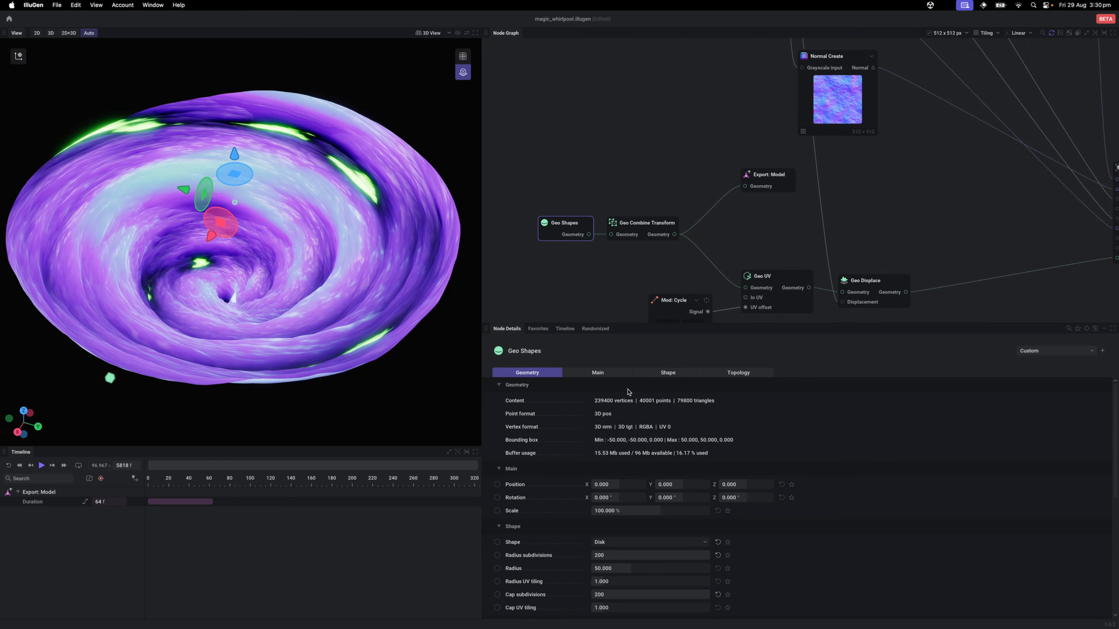
Step: Examine the whirlpool's center and outer surface up close in the 3D view
{"action": "scroll", "coordinate": [339, 311], "scroll_direction": "up", "scroll_amount": 5}
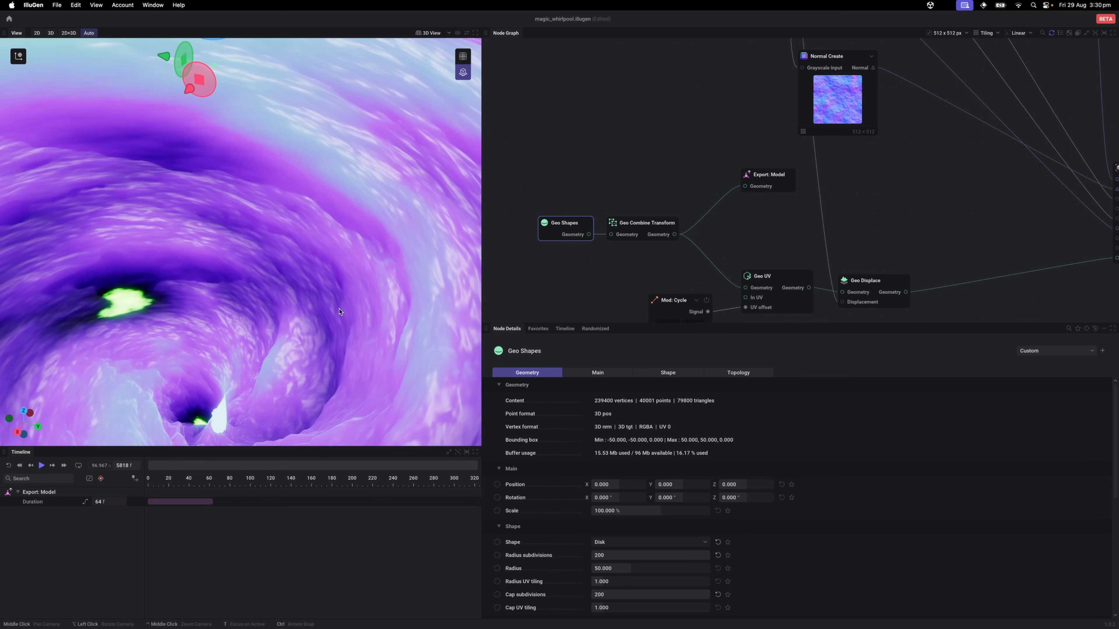
{"action": "scroll", "coordinate": [340, 311], "scroll_direction": "down", "scroll_amount": 5}
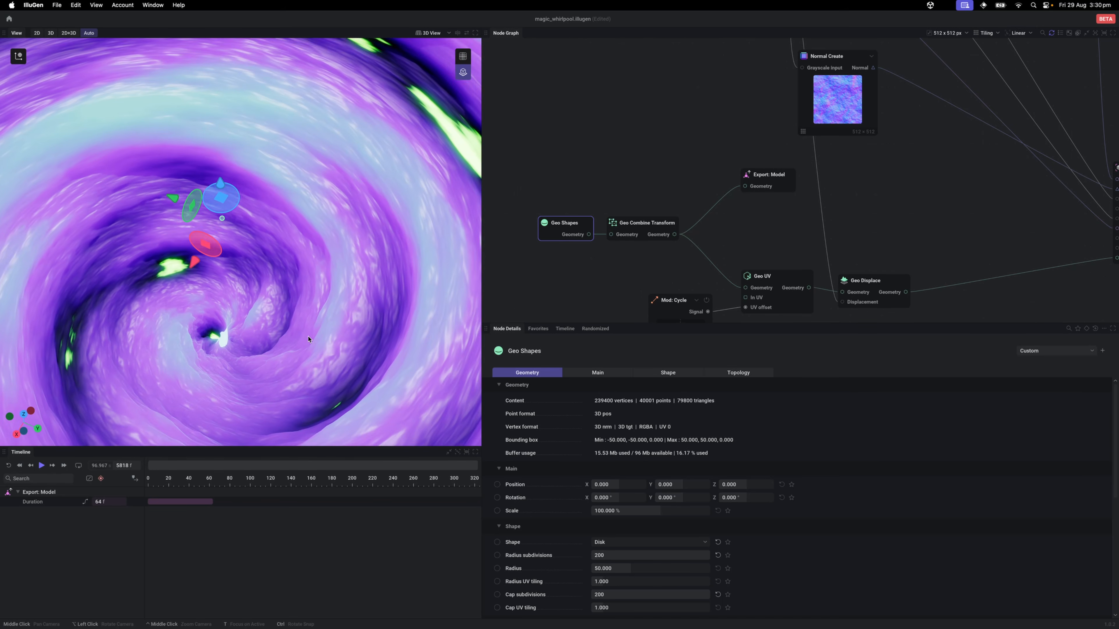
{"action": "left_click_drag", "start_coordinate": [308, 339], "coordinate": [330, 333]}
{"action": "scroll", "coordinate": [316, 347], "scroll_direction": "down", "scroll_amount": 3}
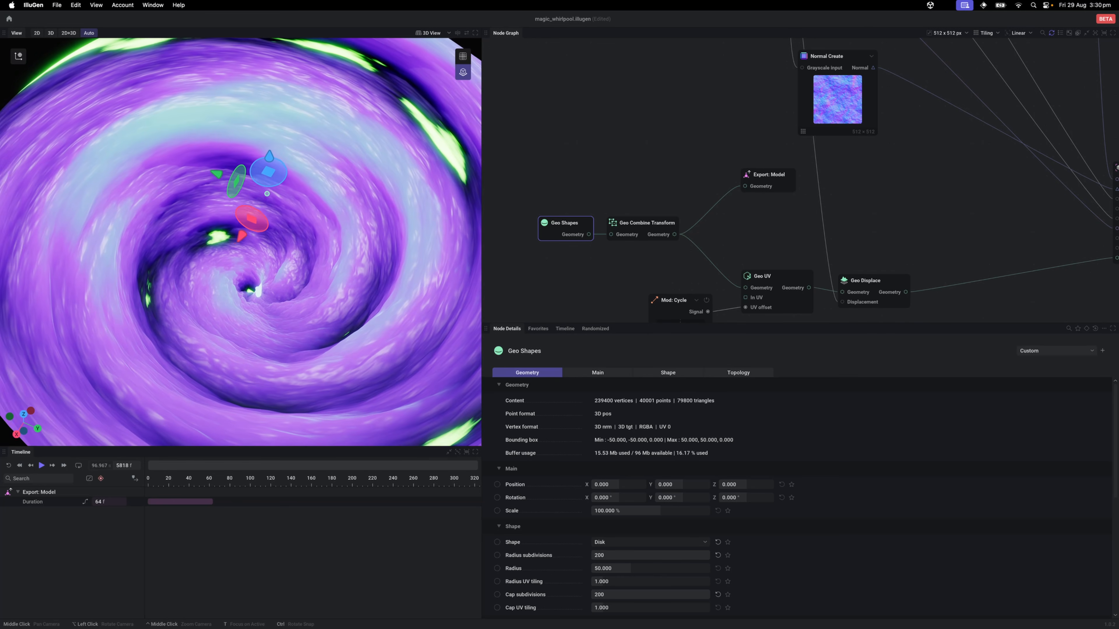
{"action": "scroll", "coordinate": [338, 335], "scroll_direction": "up", "scroll_amount": 2}
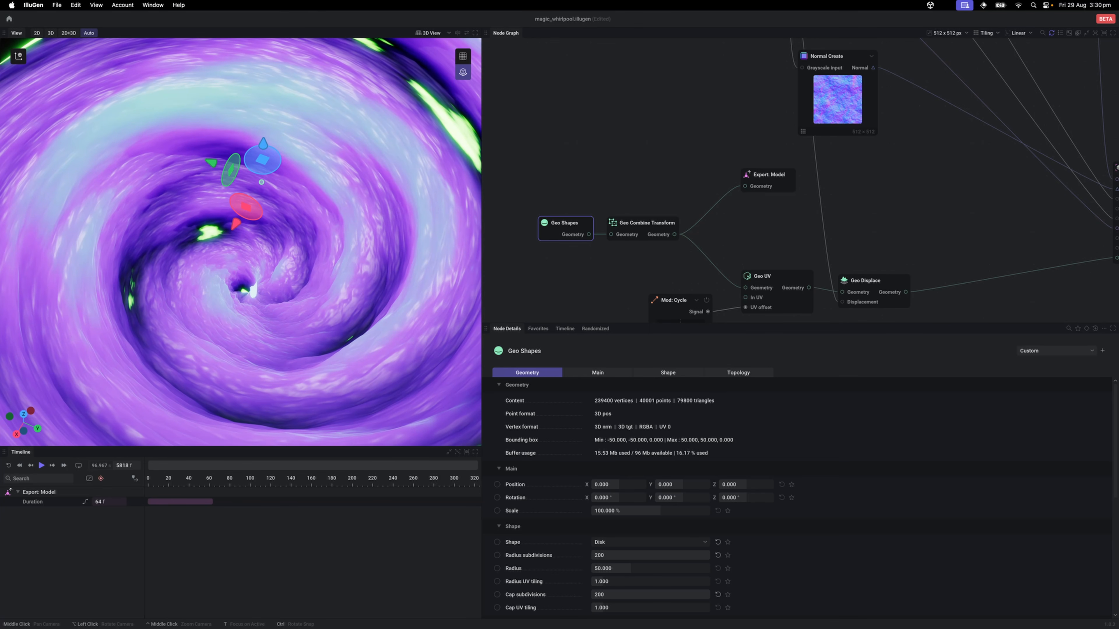
{"action": "scroll", "coordinate": [693, 310], "scroll_direction": "down", "scroll_amount": 2}
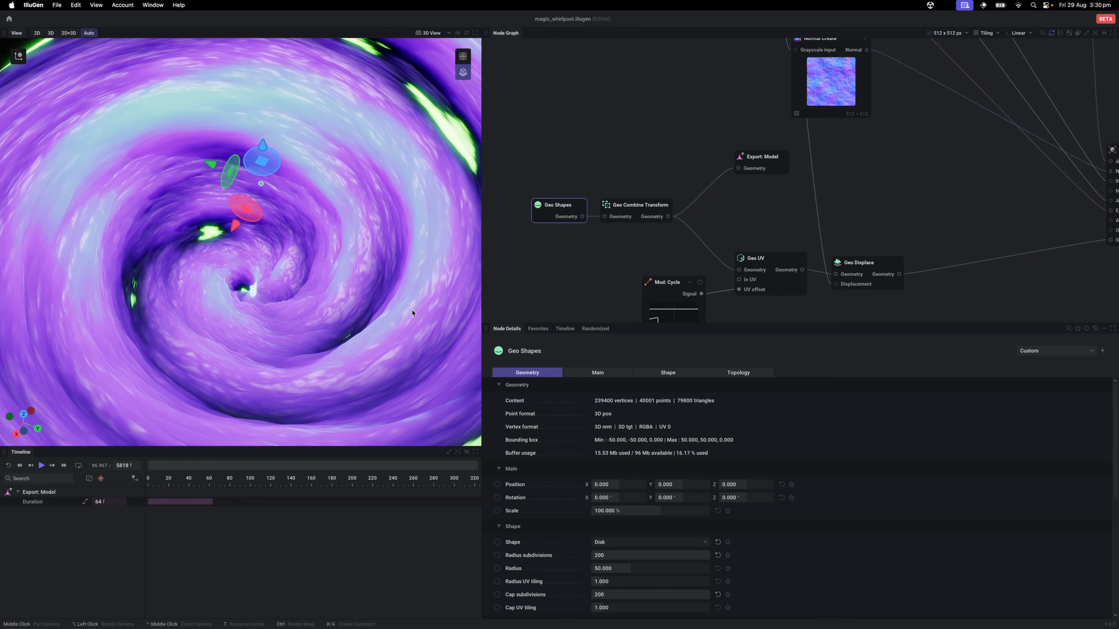
{"action": "key", "text": "t"}
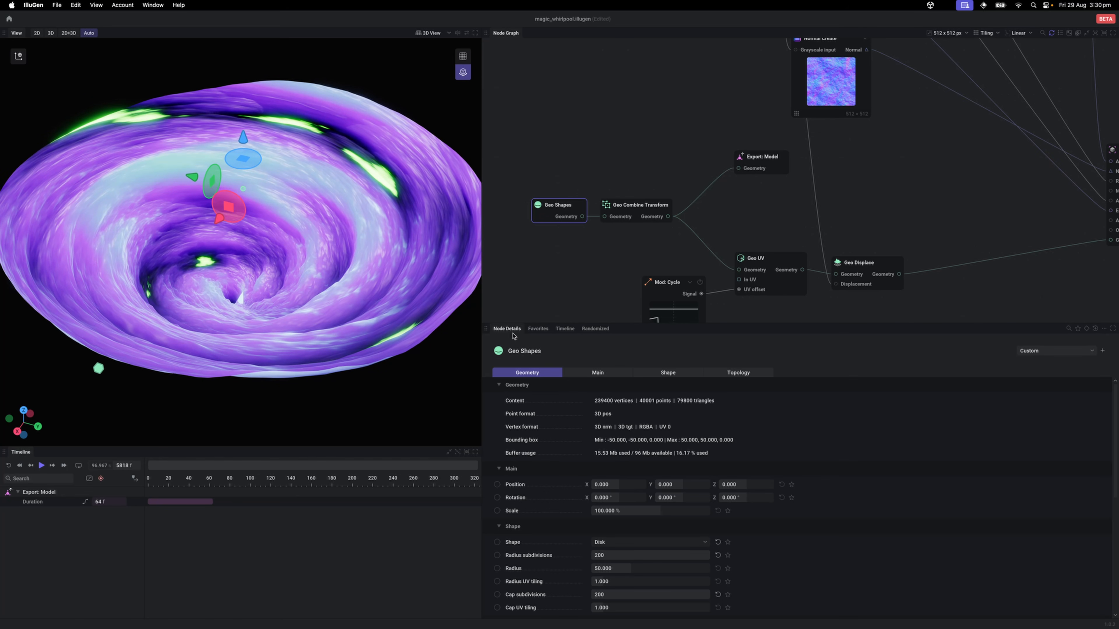
{"action": "scroll", "coordinate": [590, 489], "scroll_direction": "down", "scroll_amount": 3}
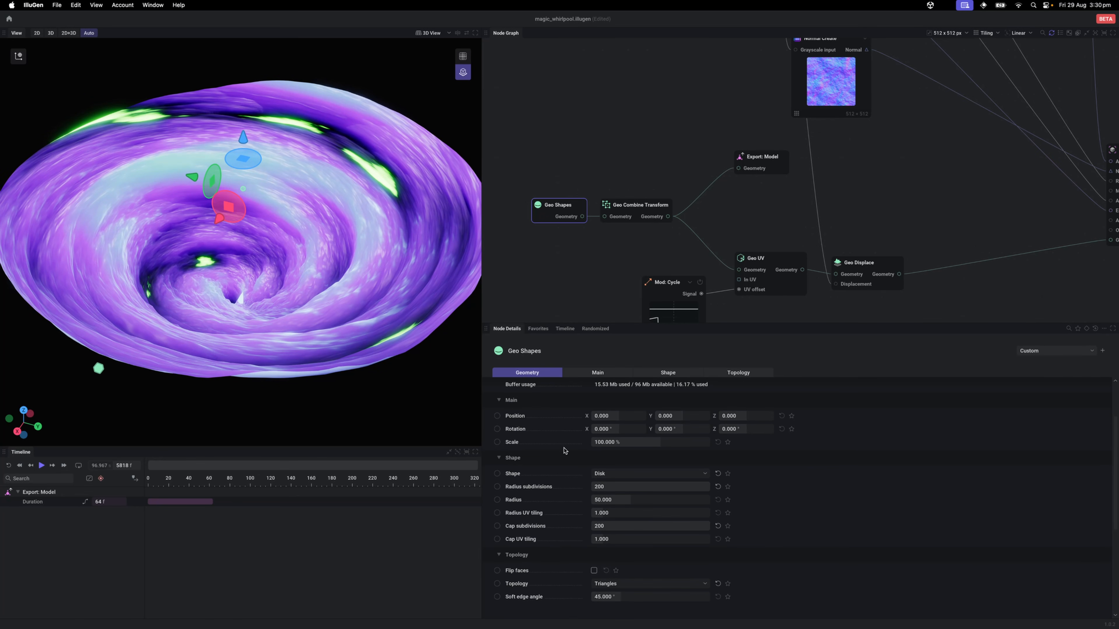
Step: Try 16 and 50 radius subdivisions on the Geo Shapes disk during playback, and restore 200
{"action": "key", "text": "space"}
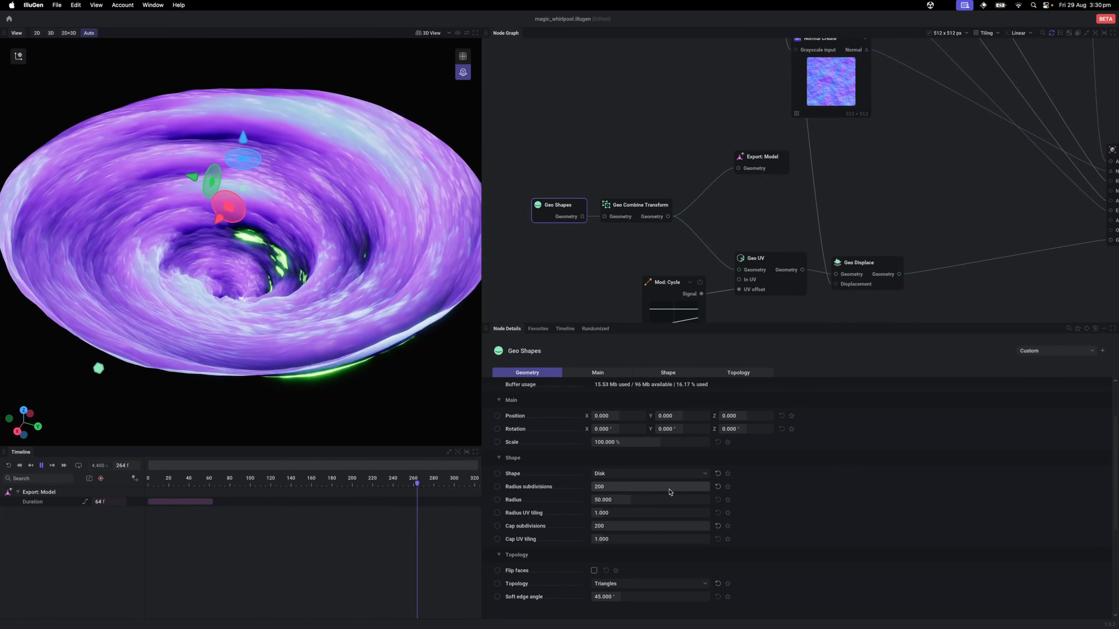
{"action": "left_click_drag", "start_coordinate": [700, 489], "coordinate": [670, 488]}
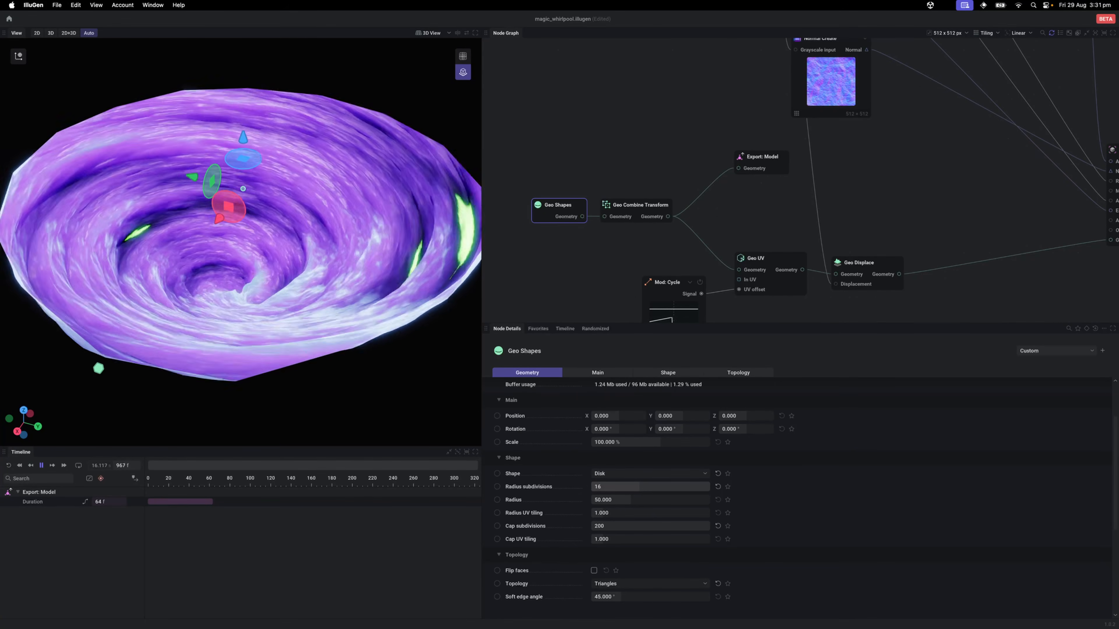
{"action": "double_click", "coordinate": [634, 491]}
{"action": "type", "text": "50"}
{"action": "key", "text": "Return"}
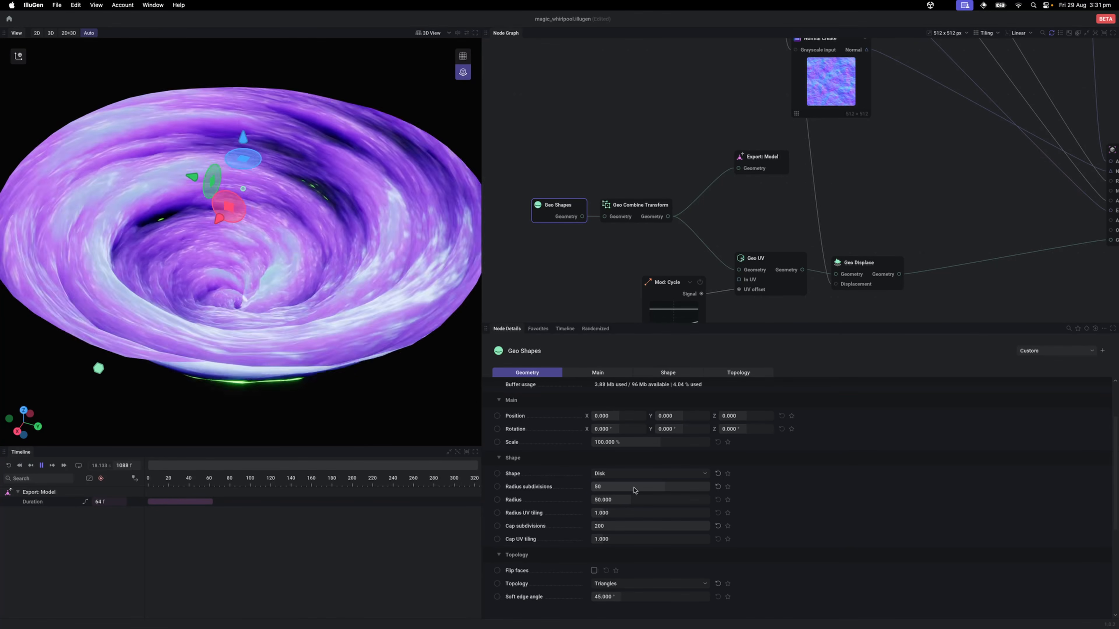
{"action": "double_click", "coordinate": [633, 488]}
{"action": "type", "text": "200"}
{"action": "key", "text": "Return"}
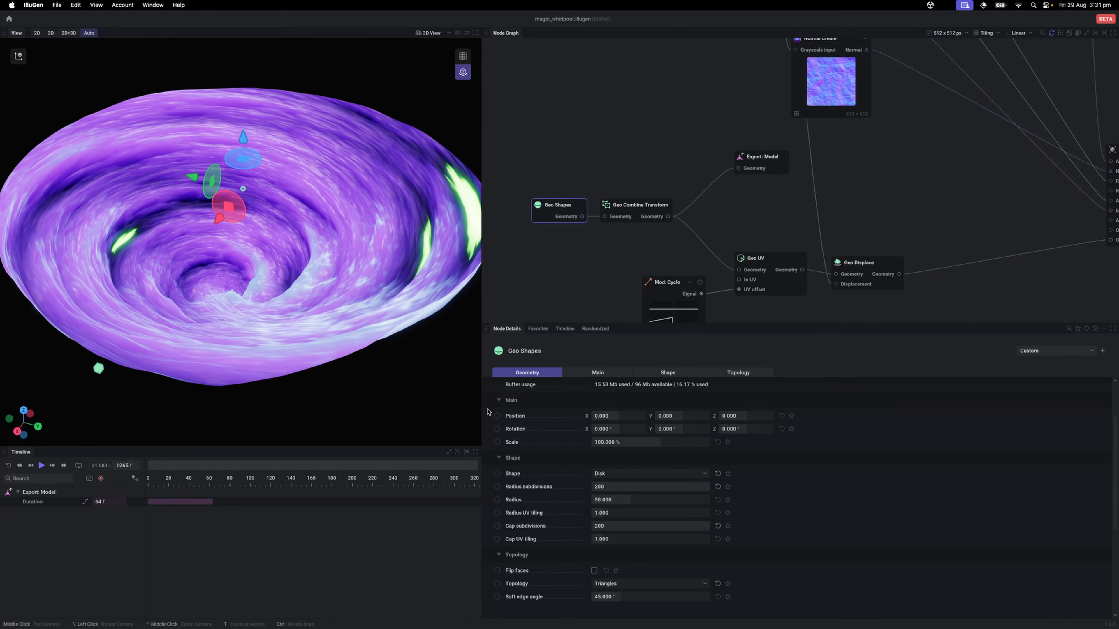
Step: Set the Geo Shapes disk's radius subdivisions to 50, and check its geometry content
{"action": "scroll", "coordinate": [310, 340], "scroll_direction": "up", "scroll_amount": 3}
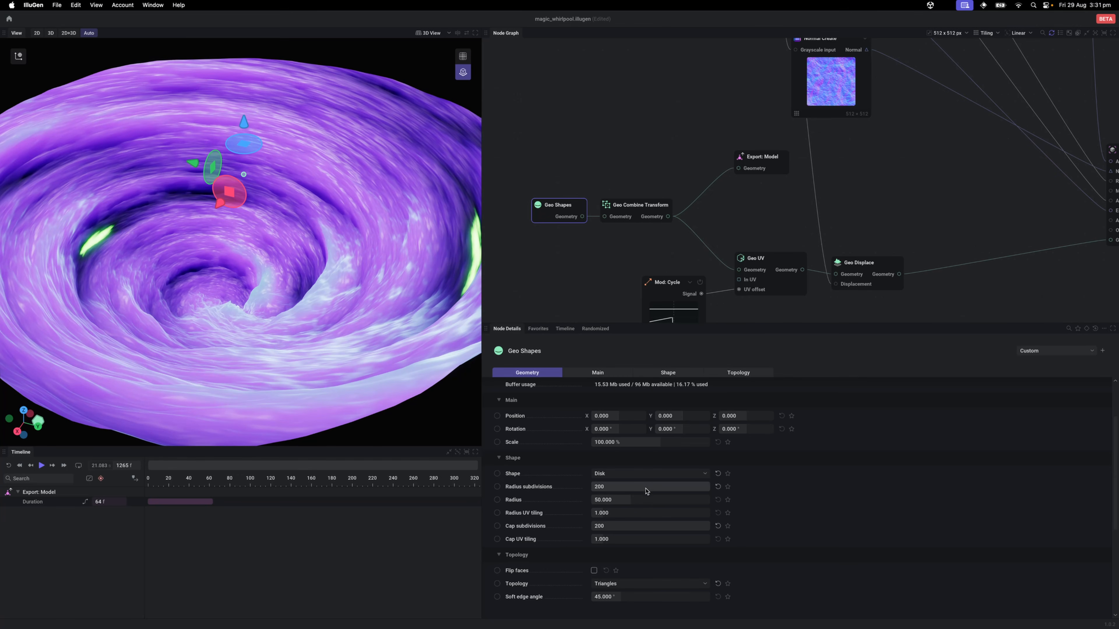
{"action": "left_click", "coordinate": [645, 487]}
{"action": "type", "text": "50"}
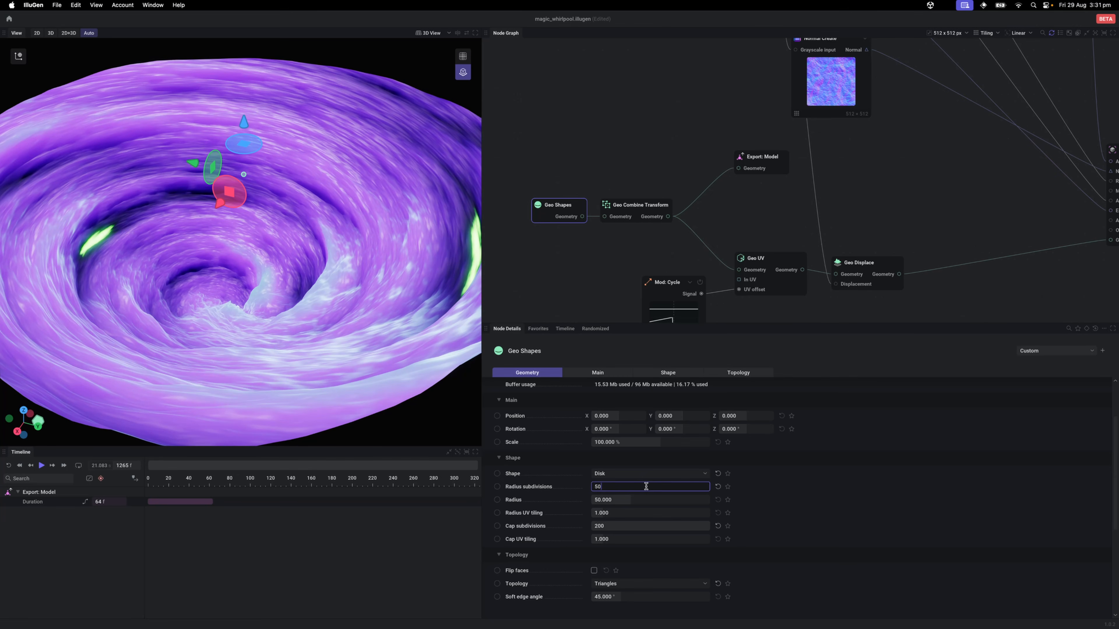
{"action": "key", "text": "Return"}
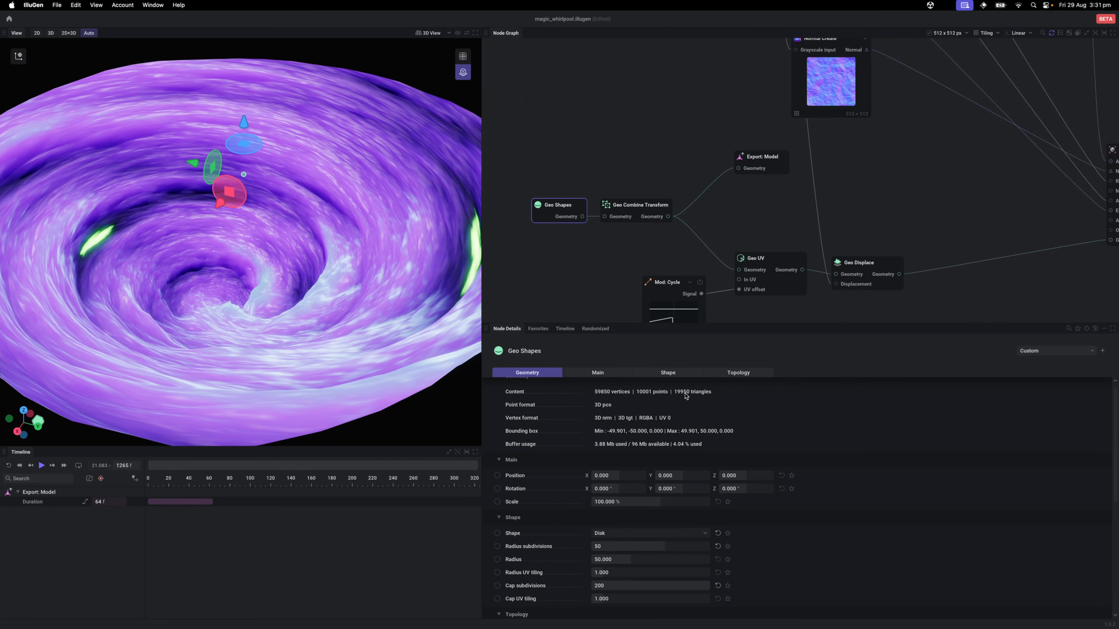
Step: Try much lower cap subdivisions on the Geo Shapes disk during playback, and set them to 100
{"action": "scroll", "coordinate": [385, 370], "scroll_direction": "down", "scroll_amount": 5}
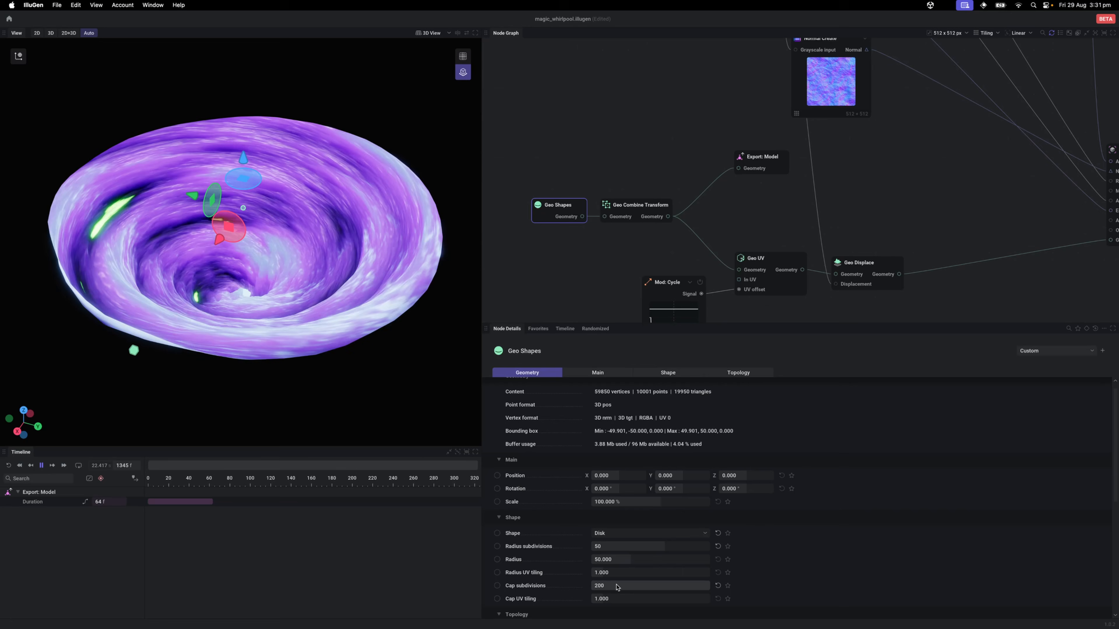
{"action": "left_click_drag", "start_coordinate": [684, 591], "coordinate": [608, 590]}
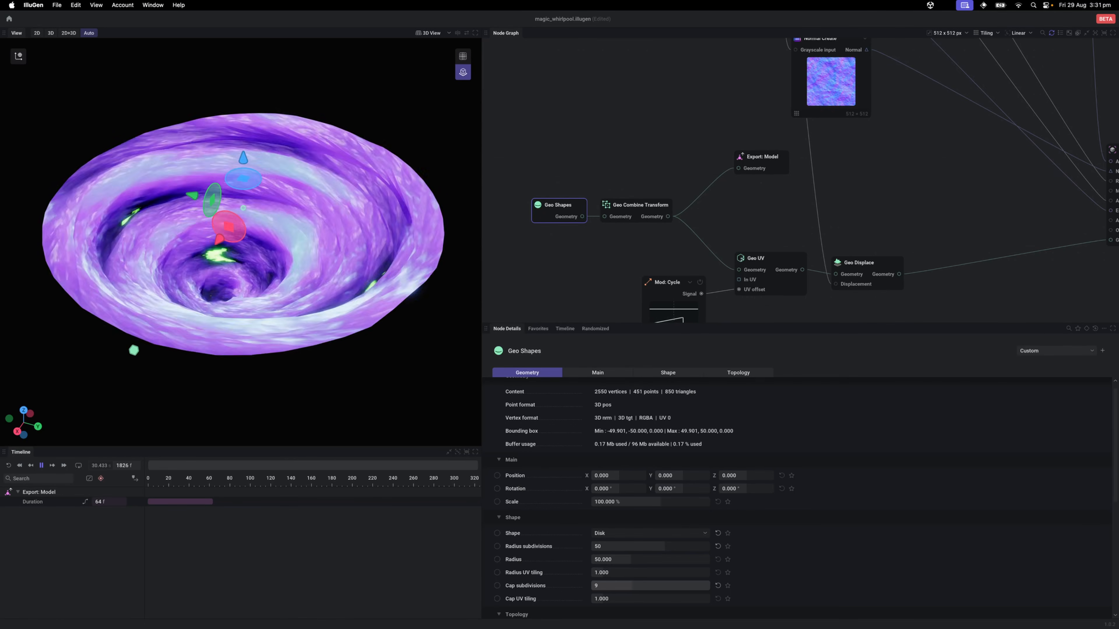
{"action": "left_click_drag", "start_coordinate": [630, 585], "coordinate": [636, 585]}
{"action": "left_click", "coordinate": [631, 585]}
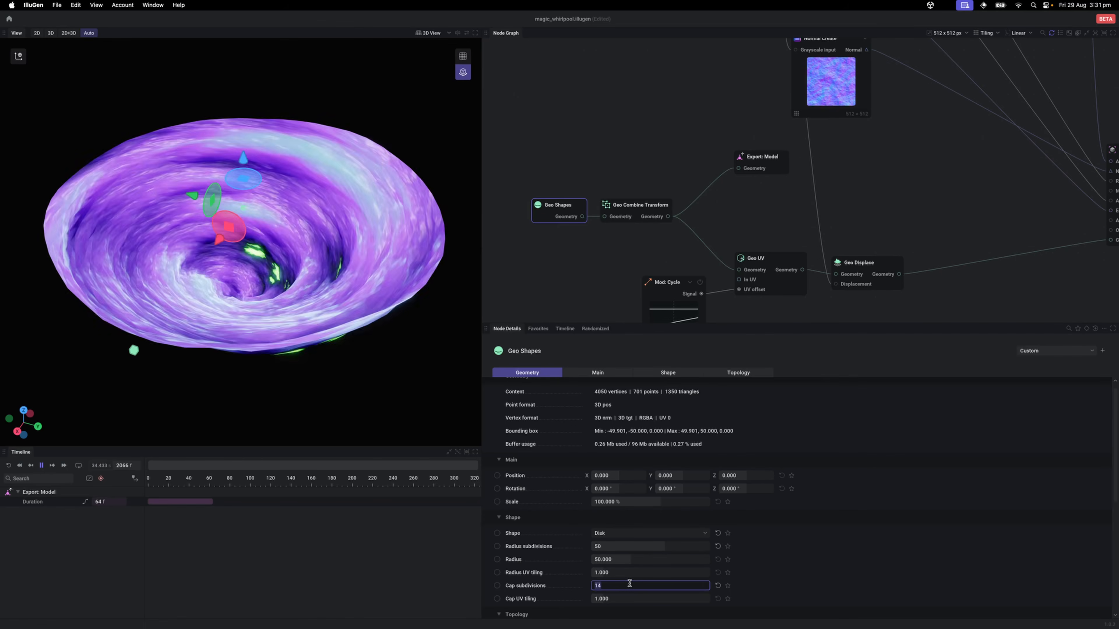
{"action": "type", "text": "100"}
{"action": "key", "text": "Return"}
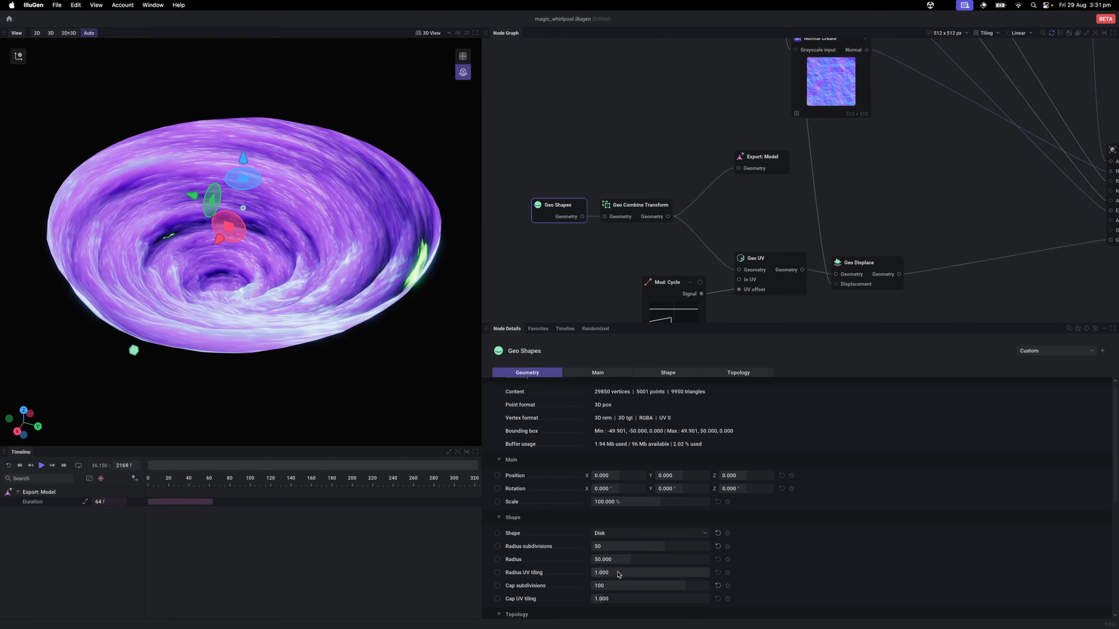
Step: Compare the whirlpool's playback at 200 cap subdivisions, and return the Geo Shapes disk to 100
{"action": "key", "text": "space"}
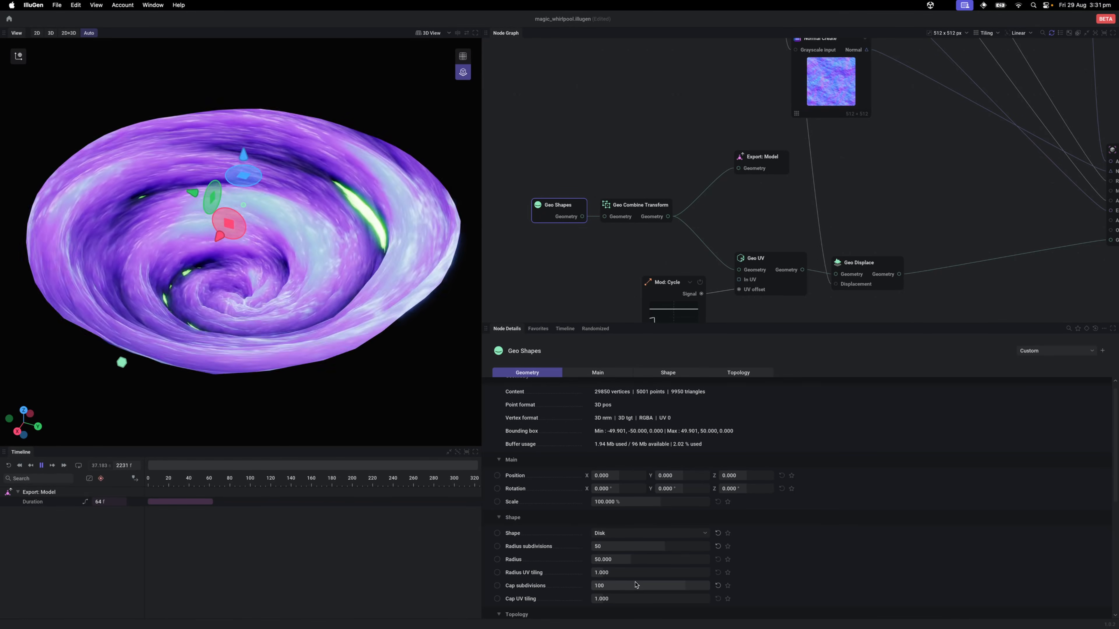
{"action": "left_click", "coordinate": [635, 585]}
{"action": "type", "text": "2"}
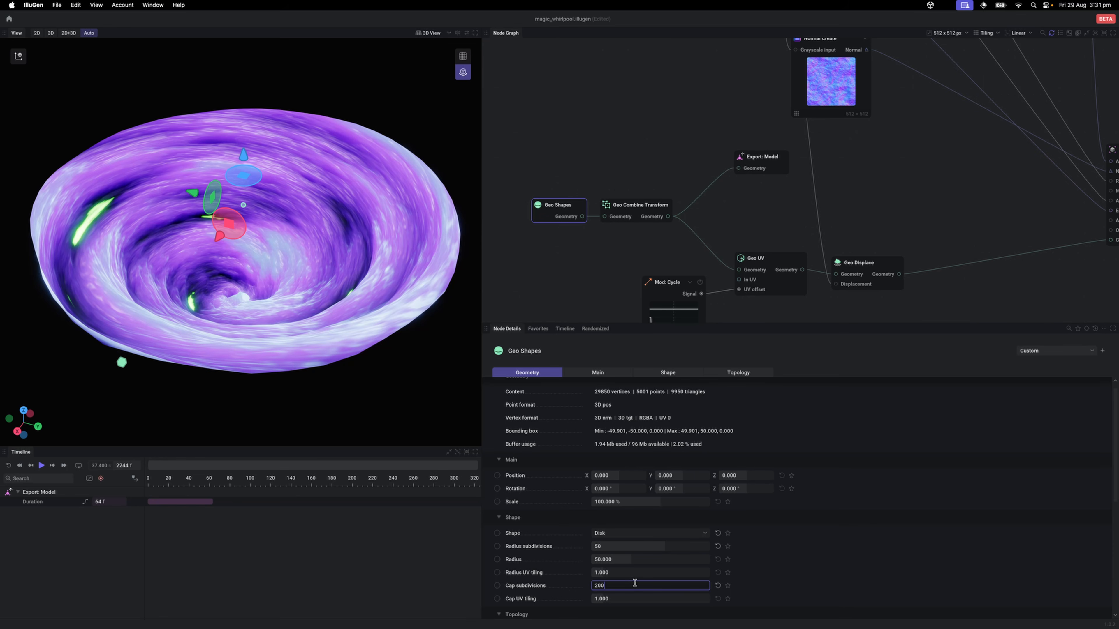
{"action": "type", "text": "00"}
{"action": "key", "text": "Return"}
{"action": "left_click", "coordinate": [635, 585]}
{"action": "type", "text": "1"}
{"action": "key", "text": "Return"}
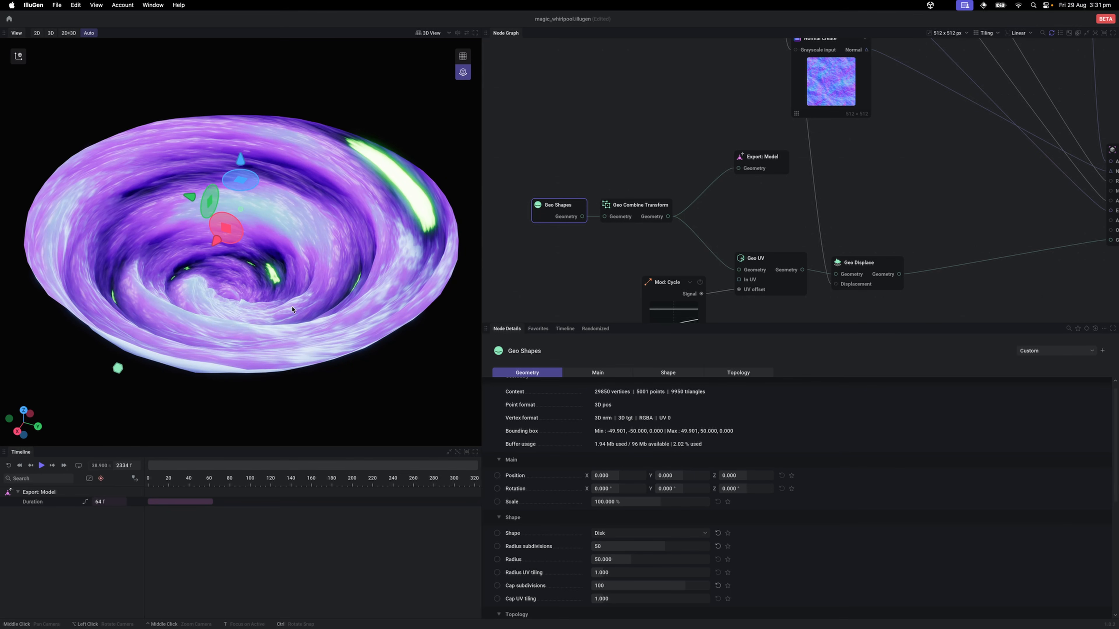
Step: Examine the animated whirlpool from several angles, and inspect the Geo Shapes disk's wireframe
{"action": "left_click_drag", "start_coordinate": [292, 310], "coordinate": [292, 345]}
{"action": "key", "text": "space"}
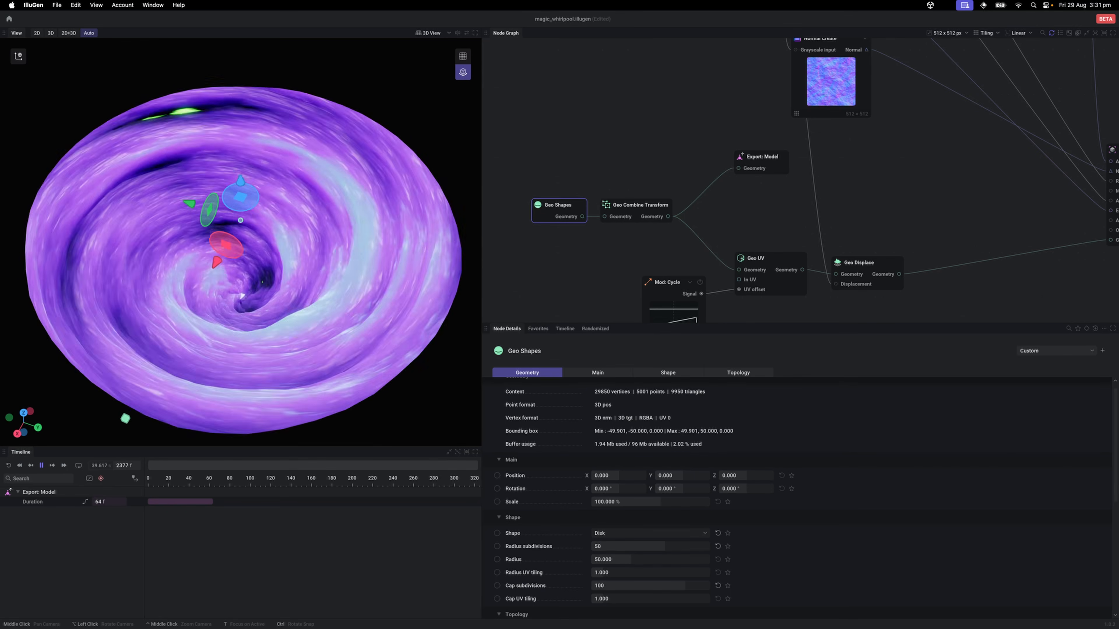
{"action": "left_click_drag", "start_coordinate": [242, 296], "coordinate": [268, 316]}
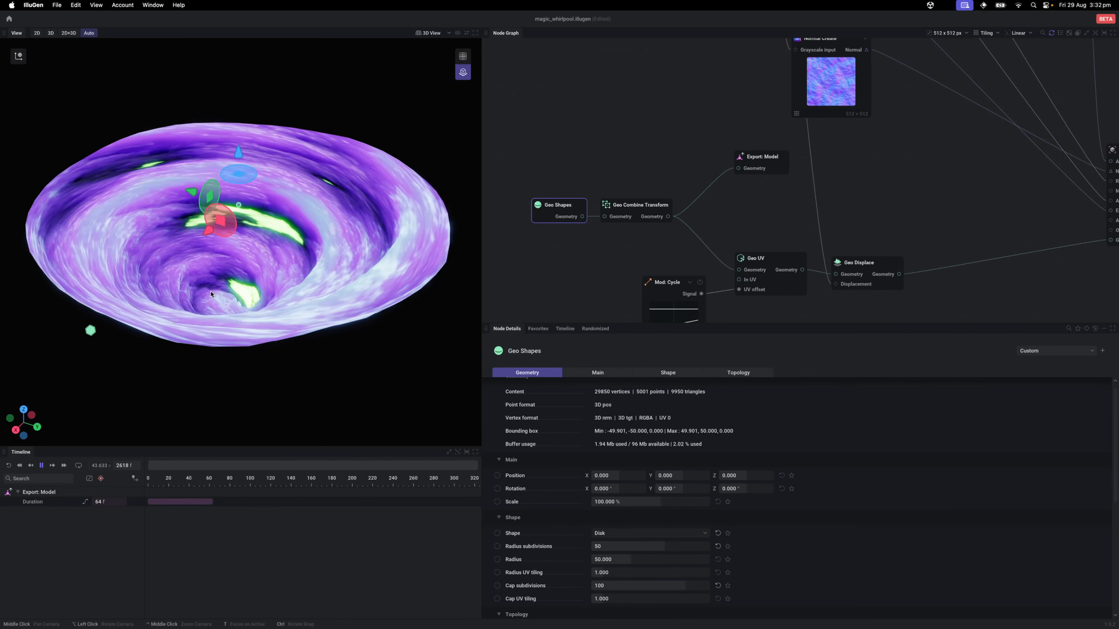
{"action": "key", "text": "space"}
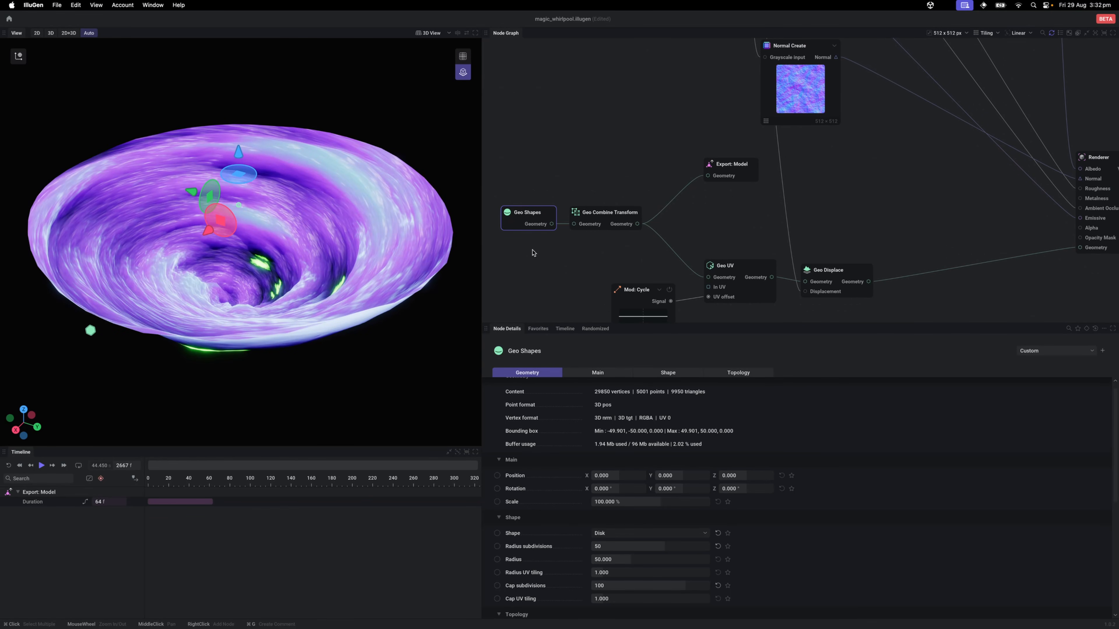
{"action": "double_click", "coordinate": [524, 215]}
{"action": "mouse_move", "coordinate": [308, 229]}
{"action": "left_mouse_down"}
{"action": "mouse_move", "coordinate": [308, 335]}
{"action": "mouse_move", "coordinate": [309, 246]}
{"action": "left_mouse_up"}
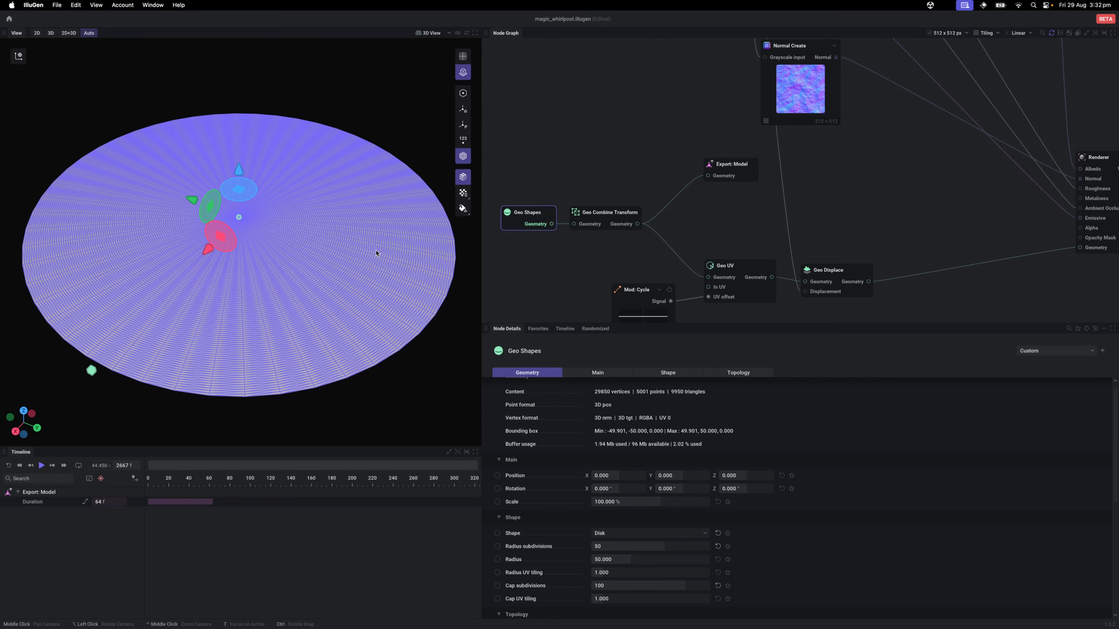
Step: Export the combined mesh as magic_whirlpool.fbx from the Export: Model node
{"action": "left_click", "coordinate": [609, 215]}
{"action": "left_click", "coordinate": [598, 172]}
{"action": "left_click", "coordinate": [723, 161]}
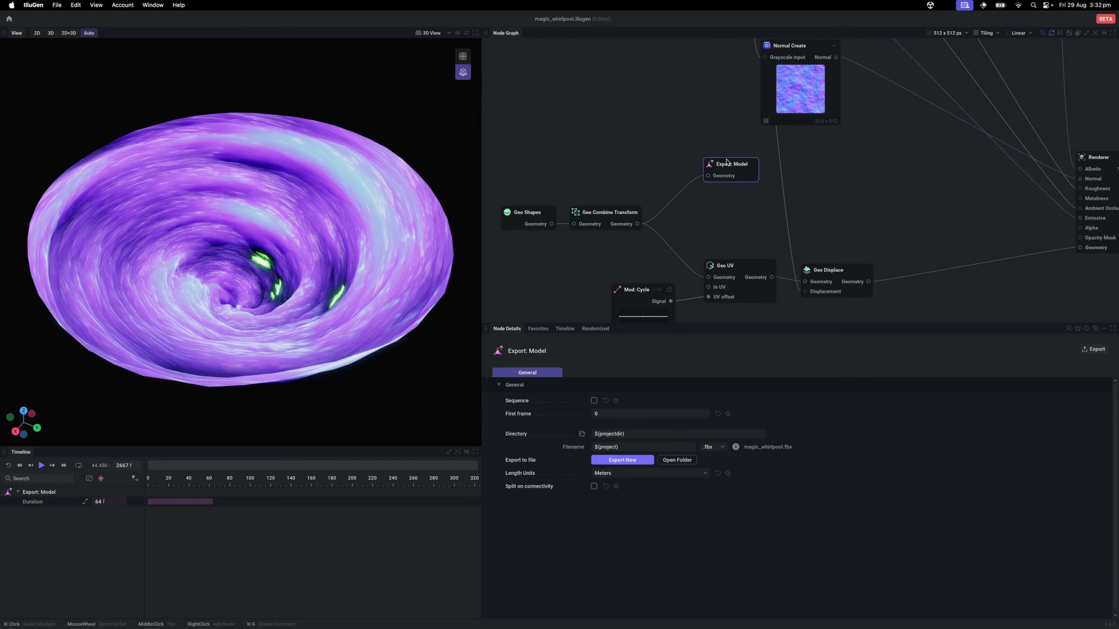
{"action": "left_click", "coordinate": [630, 461]}
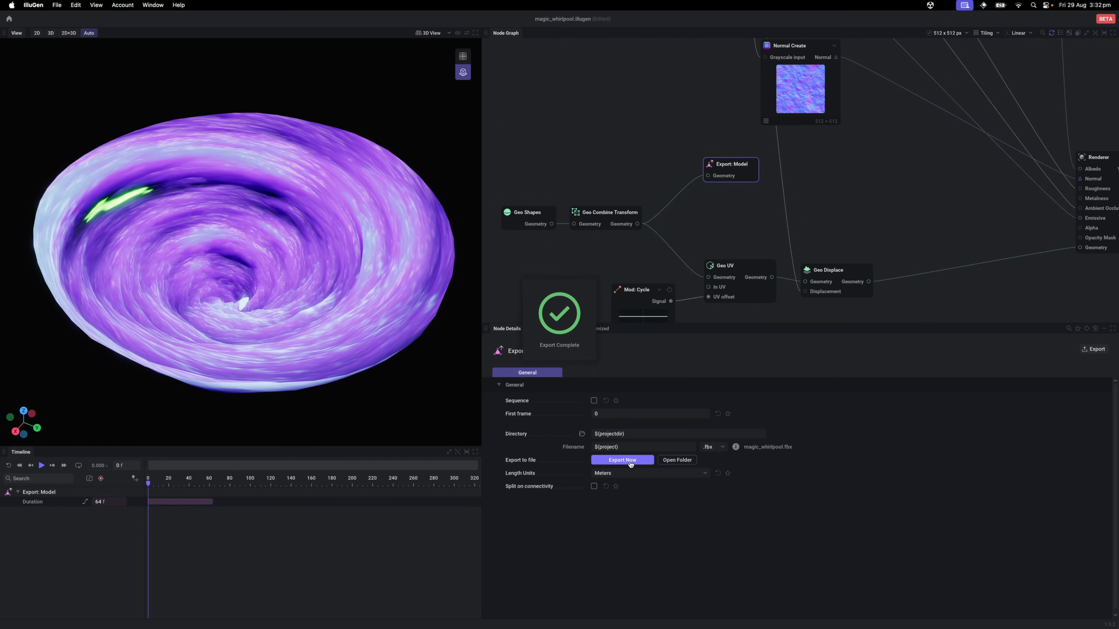
Step: Move the group of texture nodes farther above the geometry nodes in the graph
{"action": "scroll", "coordinate": [639, 203], "scroll_direction": "down", "scroll_amount": 5}
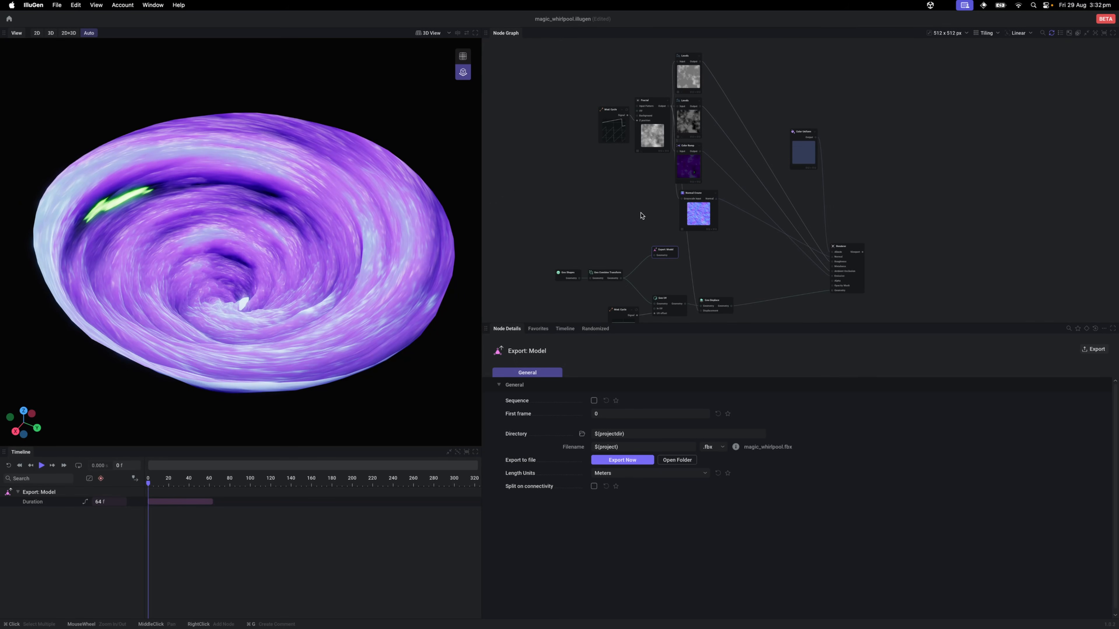
{"action": "left_click_drag", "start_coordinate": [589, 95], "coordinate": [717, 243]}
{"action": "left_click_drag", "start_coordinate": [702, 190], "coordinate": [698, 160]}
{"action": "left_click", "coordinate": [768, 104]}
{"action": "scroll", "coordinate": [771, 99], "scroll_direction": "up", "scroll_amount": 3}
{"action": "scroll", "coordinate": [751, 104], "scroll_direction": "down", "scroll_amount": 5}
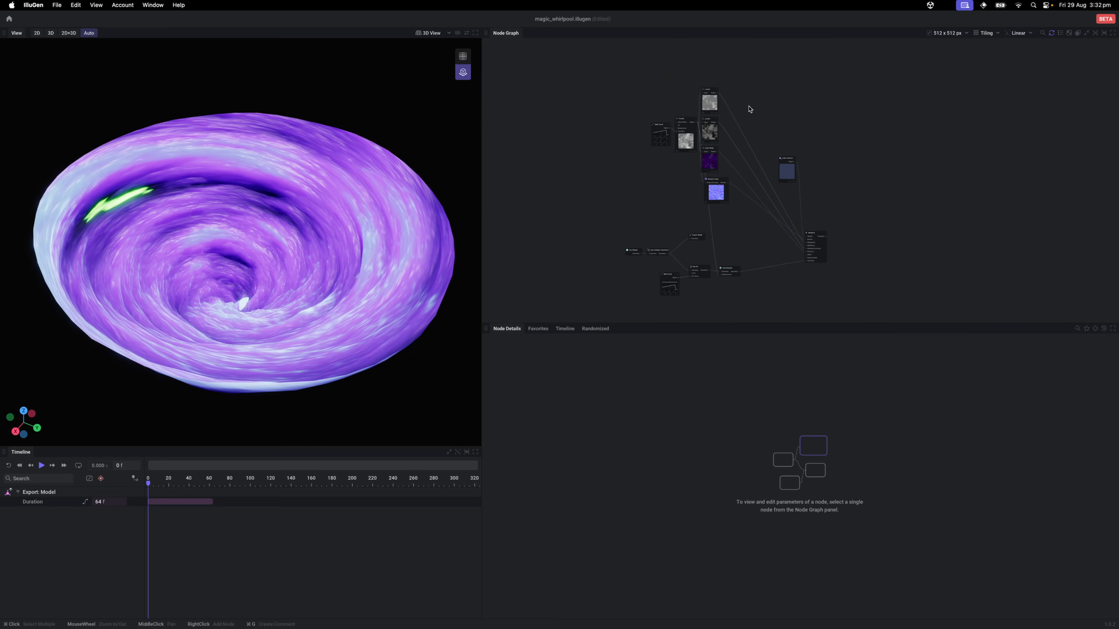
Step: Space out and align the two Levels, Color Ramp and Normal Create nodes in one column
{"action": "left_click_drag", "start_coordinate": [752, 84], "coordinate": [698, 135]}
{"action": "left_click_drag", "start_coordinate": [710, 136], "coordinate": [721, 166]}
{"action": "scroll", "coordinate": [720, 142], "scroll_direction": "up", "scroll_amount": 2}
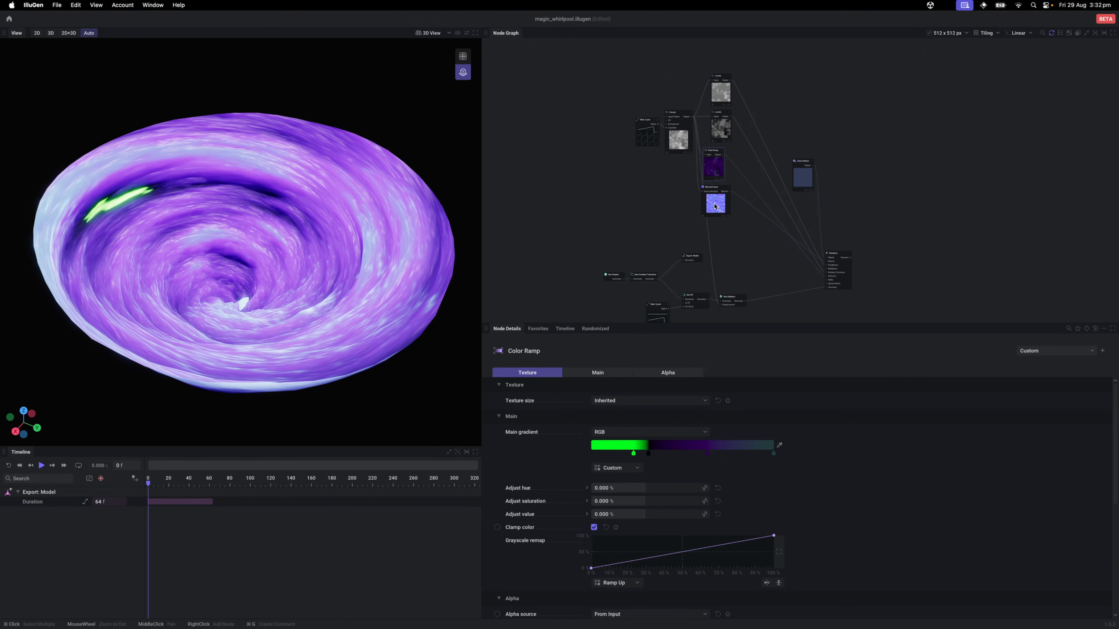
{"action": "left_click_drag", "start_coordinate": [716, 205], "coordinate": [740, 206]}
{"action": "left_click", "coordinate": [719, 168]}
{"action": "left_click_drag", "start_coordinate": [718, 166], "coordinate": [720, 166]}
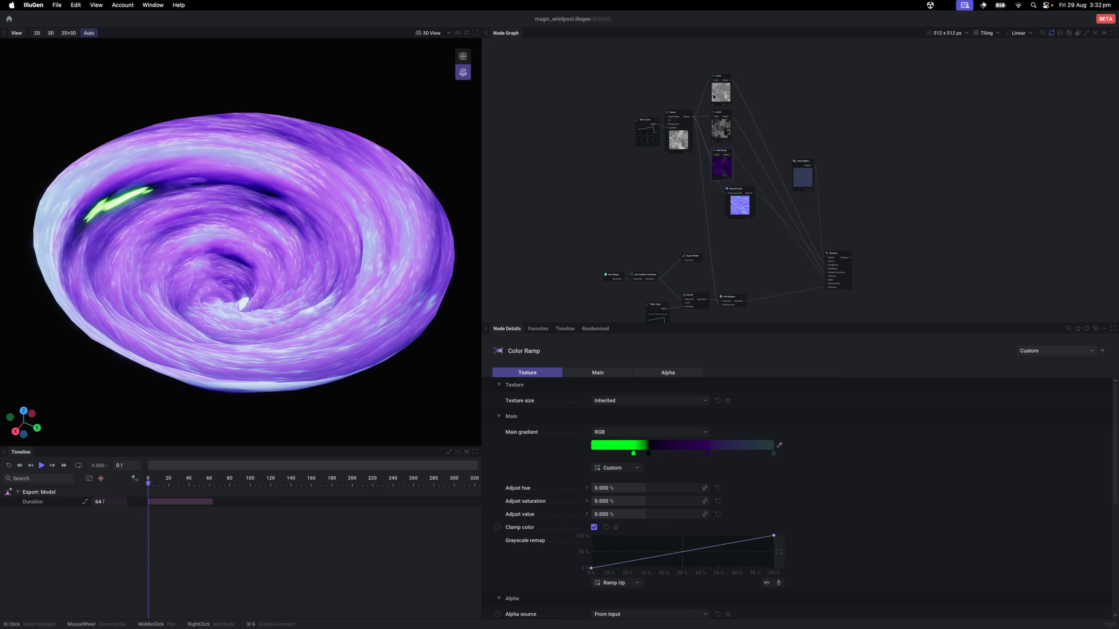
{"action": "left_click", "coordinate": [738, 214]}
{"action": "scroll", "coordinate": [723, 159], "scroll_direction": "up", "scroll_amount": 2}
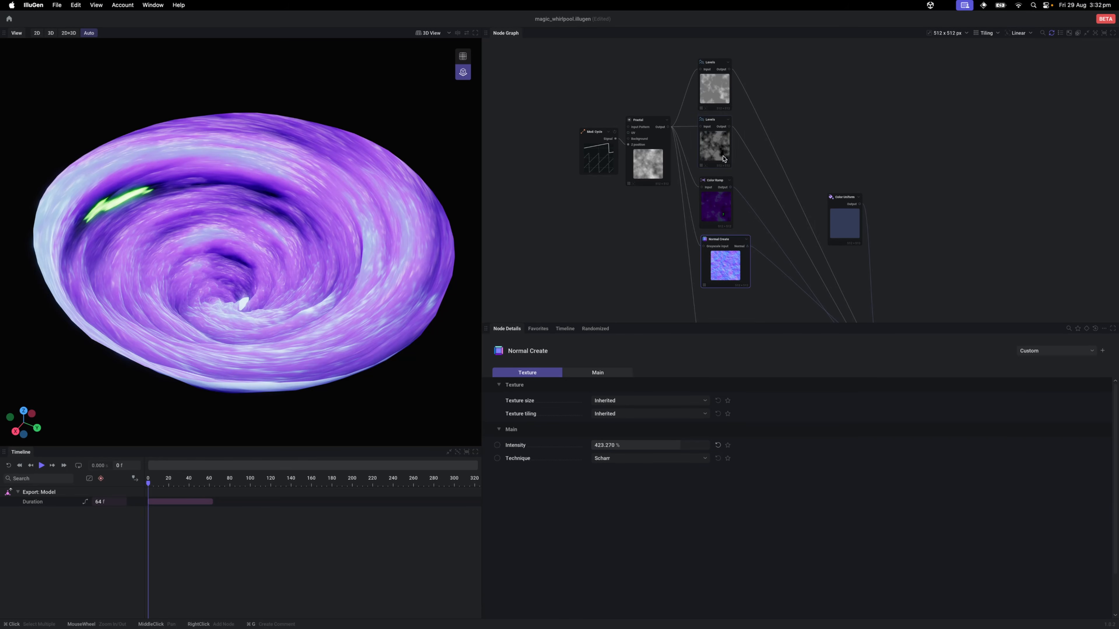
Step: Preview the Fractal node's noise texture, and show the settings of the Mod: Cycle node driving its Z position
{"action": "left_click_drag", "start_coordinate": [778, 130], "coordinate": [784, 182]}
{"action": "left_click_drag", "start_coordinate": [573, 179], "coordinate": [667, 269]}
{"action": "left_click", "coordinate": [667, 269]}
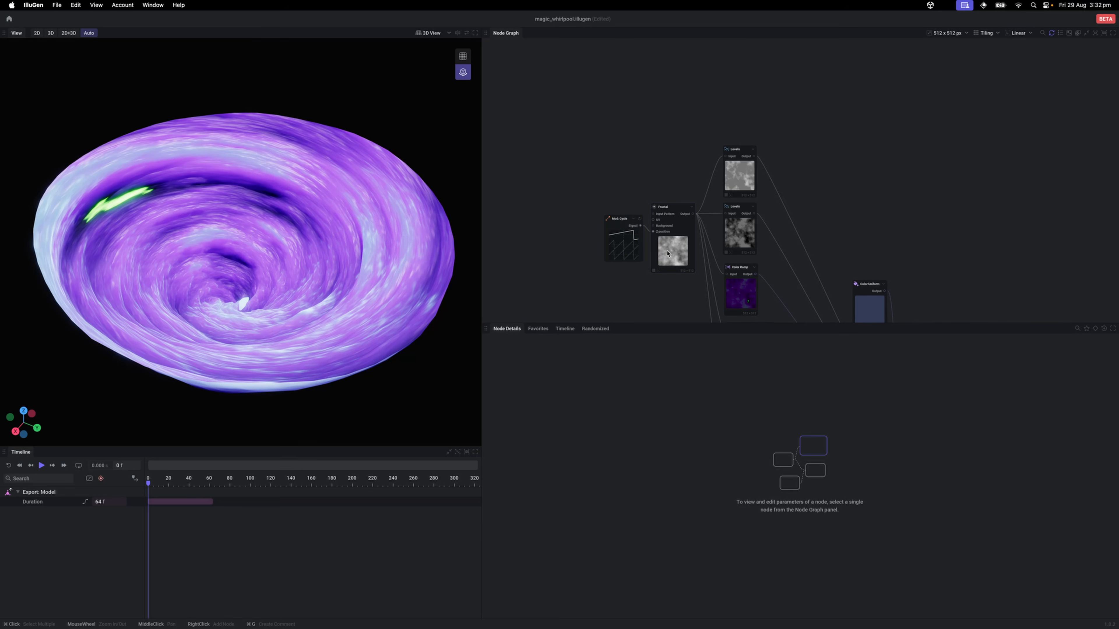
{"action": "scroll", "coordinate": [654, 207], "scroll_direction": "down", "scroll_amount": 2}
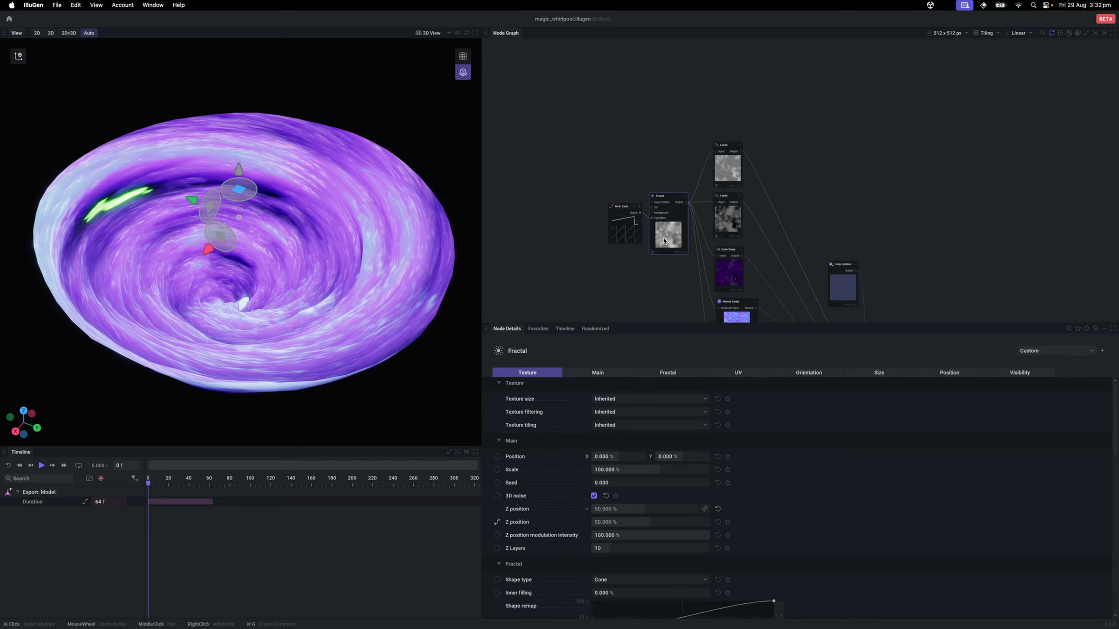
{"action": "double_click", "coordinate": [665, 240]}
{"action": "scroll", "coordinate": [665, 241], "scroll_direction": "up", "scroll_amount": 3}
{"action": "left_click", "coordinate": [587, 213]}
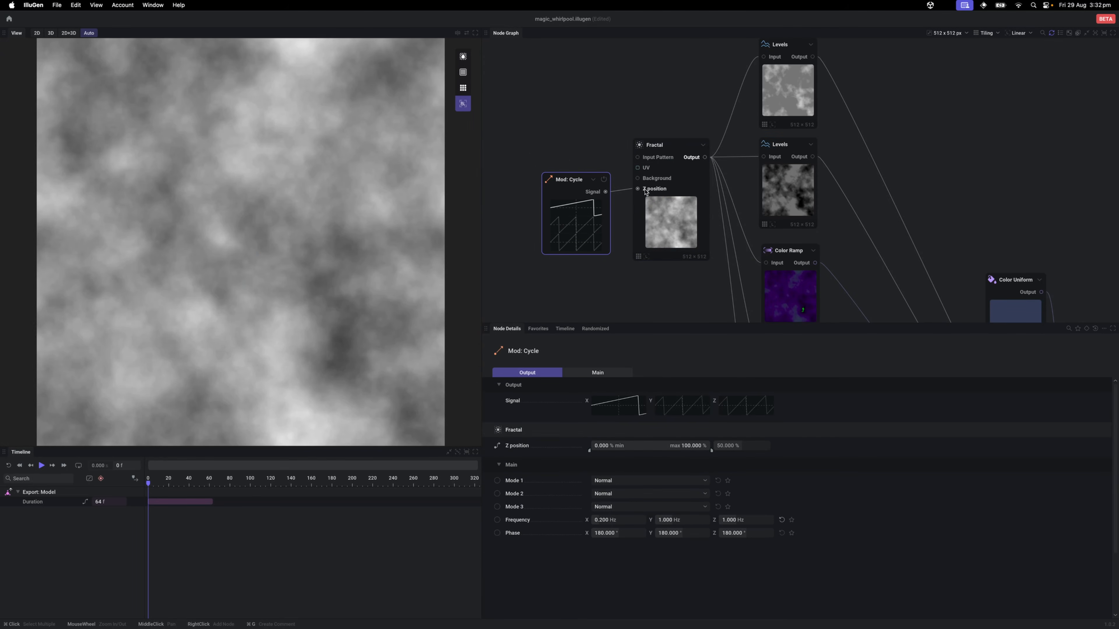
Step: Duplicate the Fractal node and place two copies in the empty space above the existing texture nodes
{"action": "left_click", "coordinate": [652, 190]}
{"action": "scroll", "coordinate": [257, 259], "scroll_direction": "down", "scroll_amount": 3}
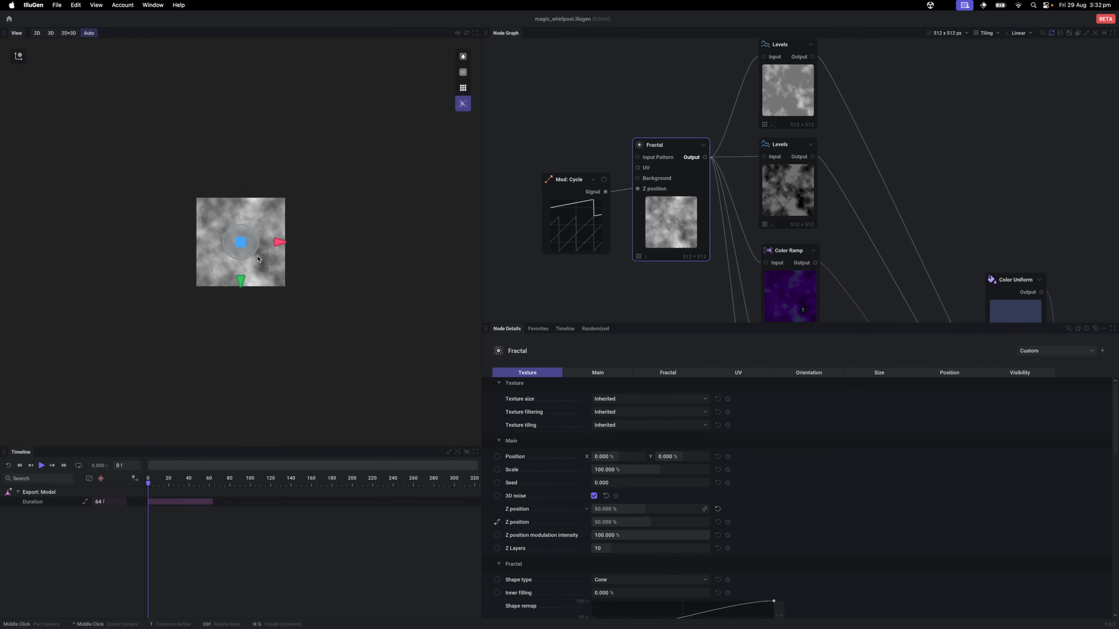
{"action": "scroll", "coordinate": [258, 259], "scroll_direction": "up", "scroll_amount": 6}
{"action": "scroll", "coordinate": [259, 259], "scroll_direction": "down", "scroll_amount": 3}
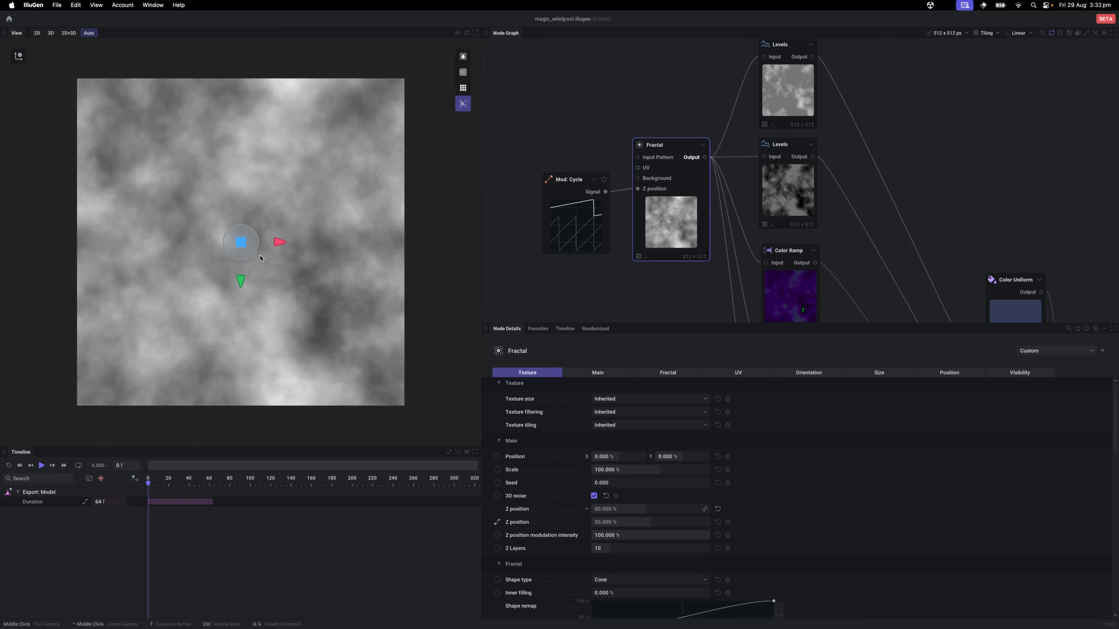
{"action": "scroll", "coordinate": [644, 245], "scroll_direction": "down", "scroll_amount": 5}
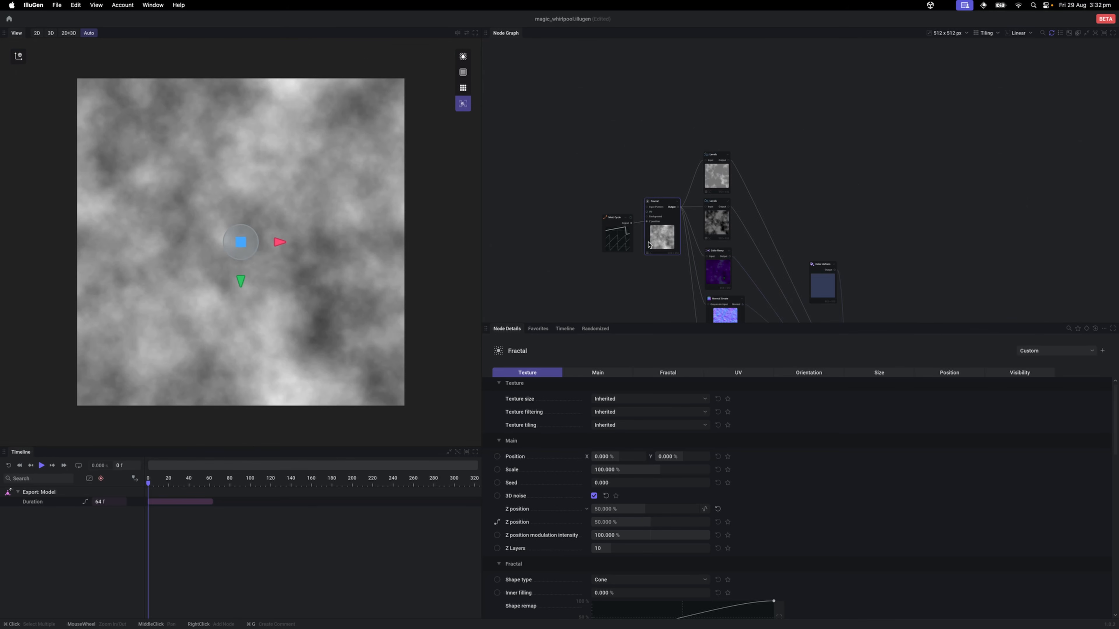
{"action": "left_click_drag", "start_coordinate": [648, 242], "coordinate": [640, 249]}
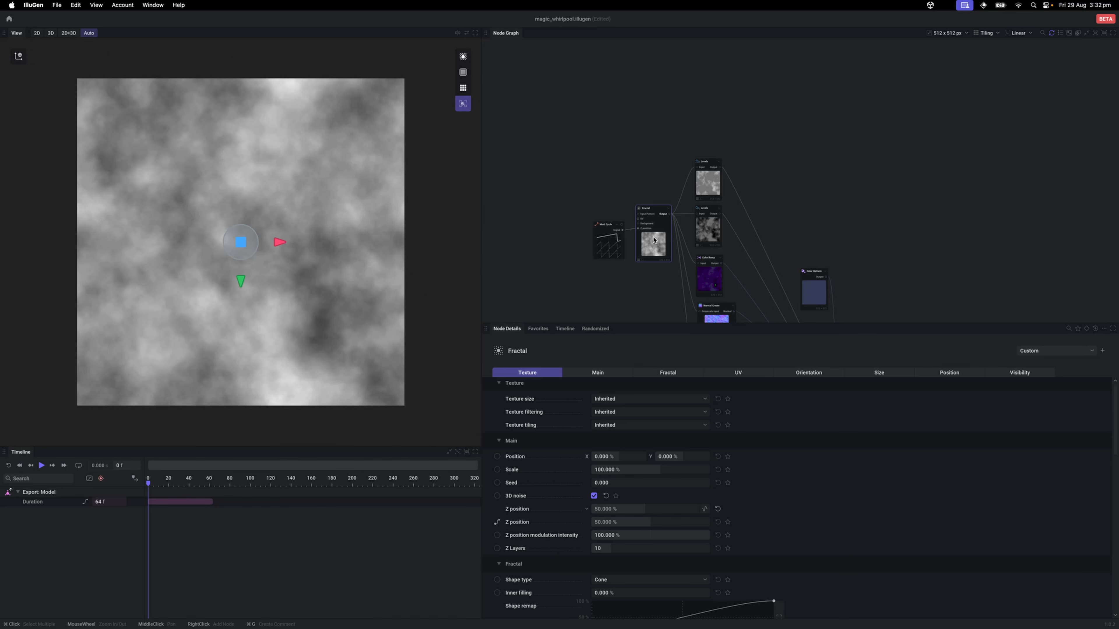
{"action": "left_click_drag", "start_coordinate": [654, 237], "coordinate": [655, 51]}
{"action": "key", "text": "super+d"}
{"action": "left_click_drag", "start_coordinate": [655, 83], "coordinate": [655, 106]}
{"action": "key", "text": "super+v"}
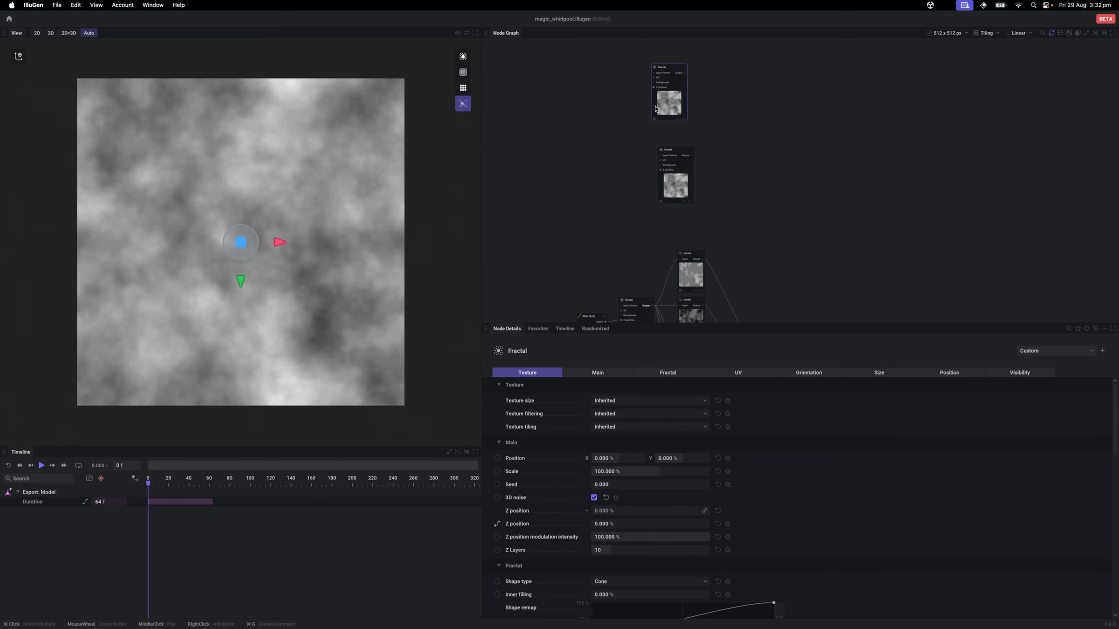
Step: Add further copies to make four Fractal nodes, and align them in one vertical column
{"action": "left_click_drag", "start_coordinate": [665, 167], "coordinate": [658, 147]}
{"action": "left_click_drag", "start_coordinate": [636, 70], "coordinate": [668, 150]}
{"action": "key", "text": "super+v"}
{"action": "left_click_drag", "start_coordinate": [740, 249], "coordinate": [665, 248]}
{"action": "left_click_drag", "start_coordinate": [622, 57], "coordinate": [657, 239]}
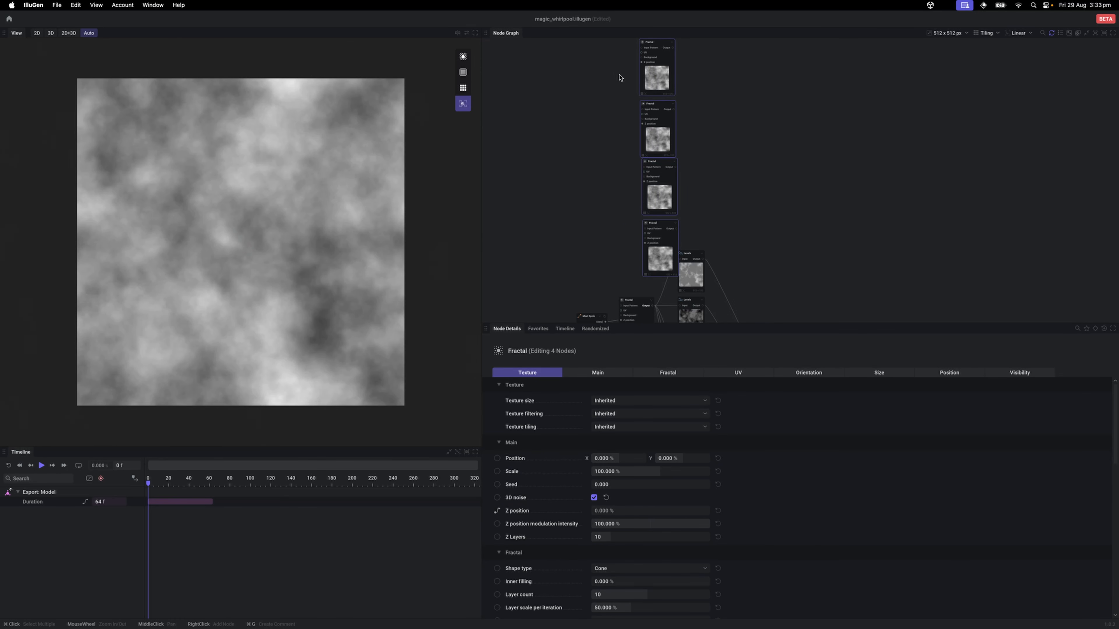
{"action": "key", "text": "l"}
{"action": "left_click_drag", "start_coordinate": [651, 241], "coordinate": [705, 165]}
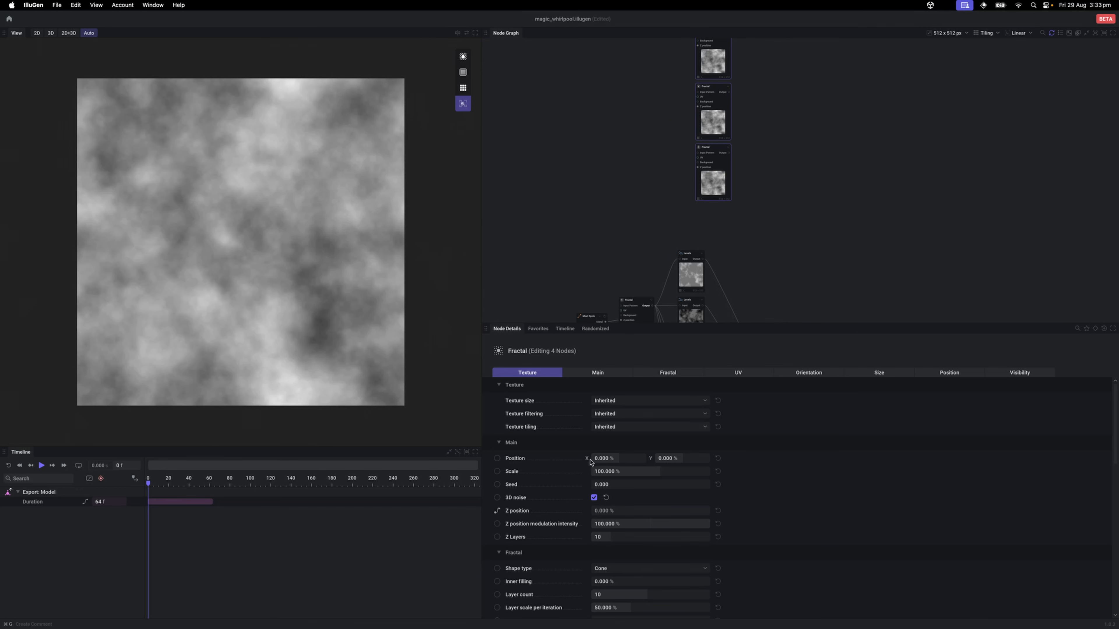
Step: Turn off external modulation of Z position on the four Fractal copies and tighten their column spacing
{"action": "left_click", "coordinate": [497, 511]}
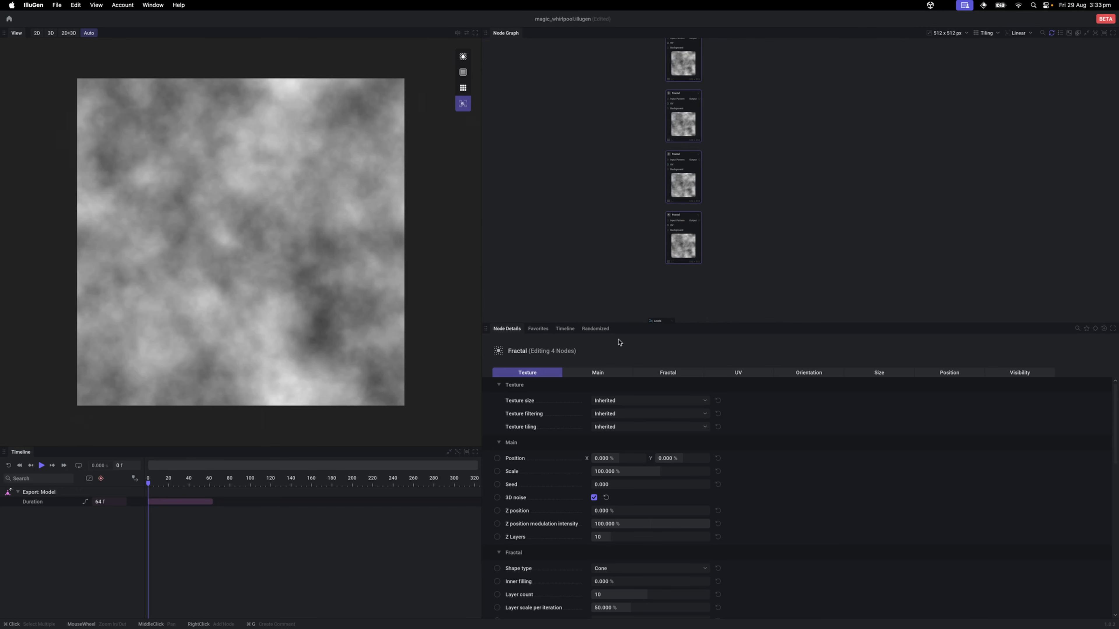
{"action": "key", "text": "l"}
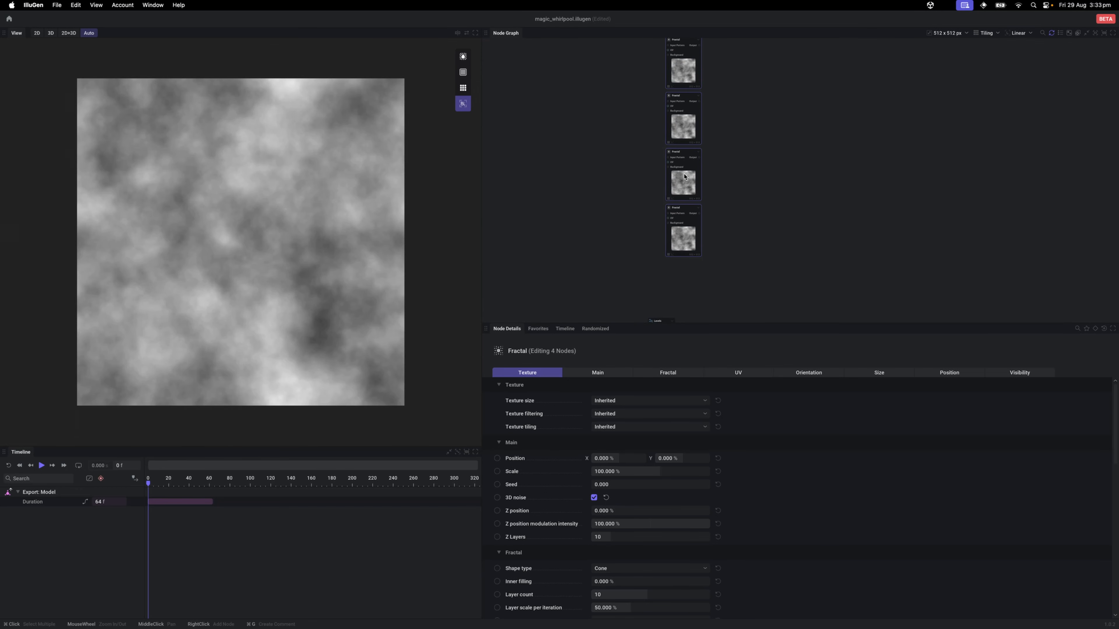
{"action": "left_click_drag", "start_coordinate": [662, 200], "coordinate": [573, 238]}
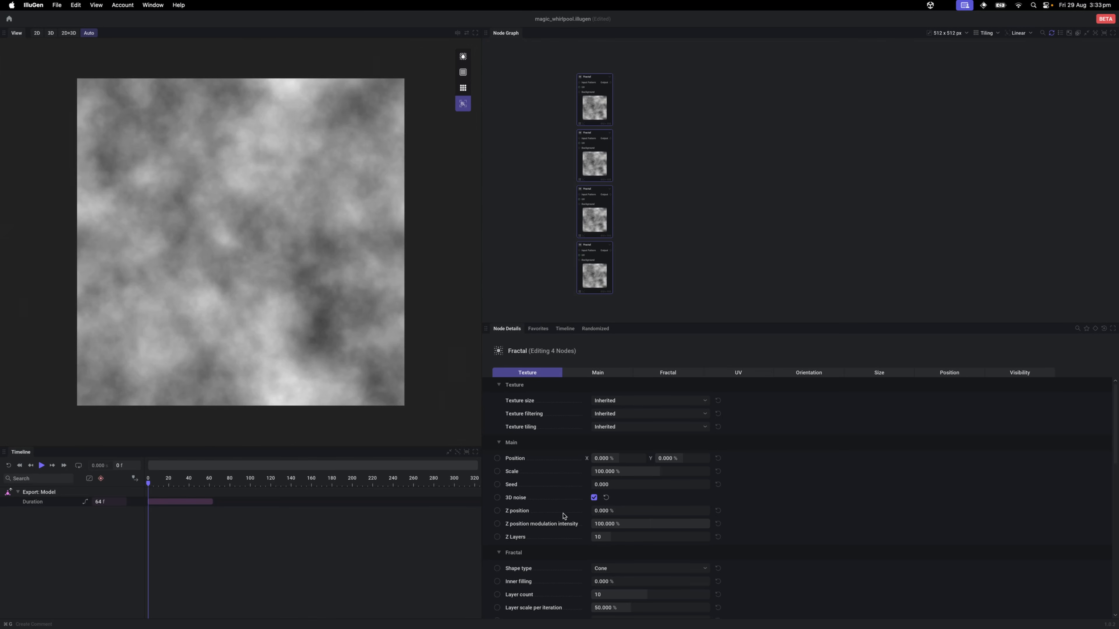
Step: Try a Z position of 100% on the second Fractal copy, preview its noise, and return it to 0%
{"action": "left_click", "coordinate": [667, 138]}
{"action": "left_click", "coordinate": [603, 116]}
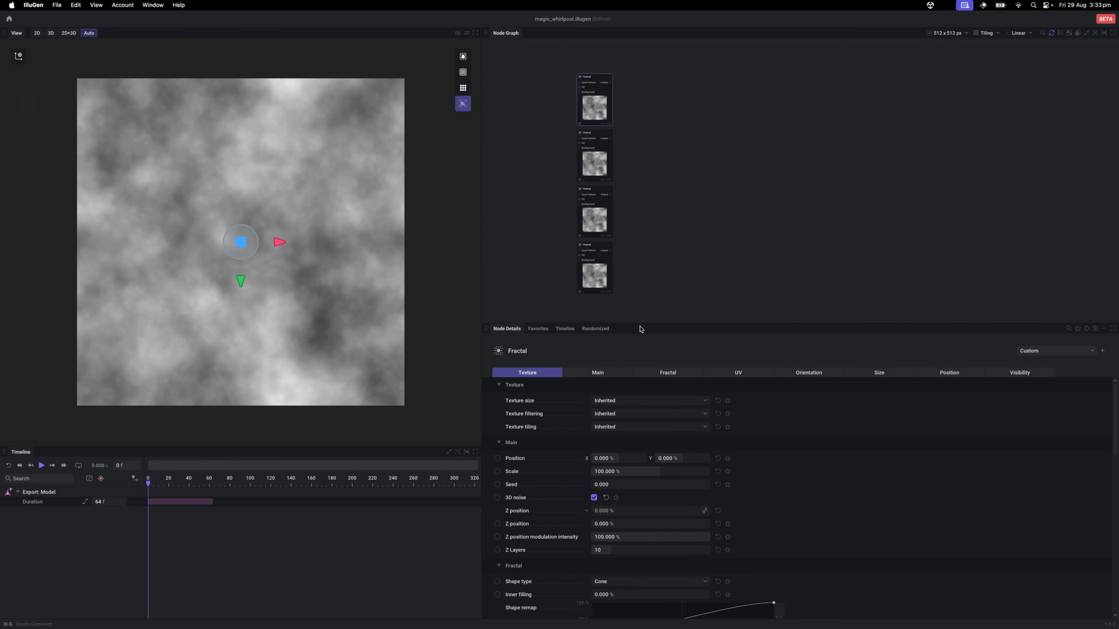
{"action": "left_click", "coordinate": [581, 133]}
{"action": "scroll", "coordinate": [581, 137], "scroll_direction": "up", "scroll_amount": 2}
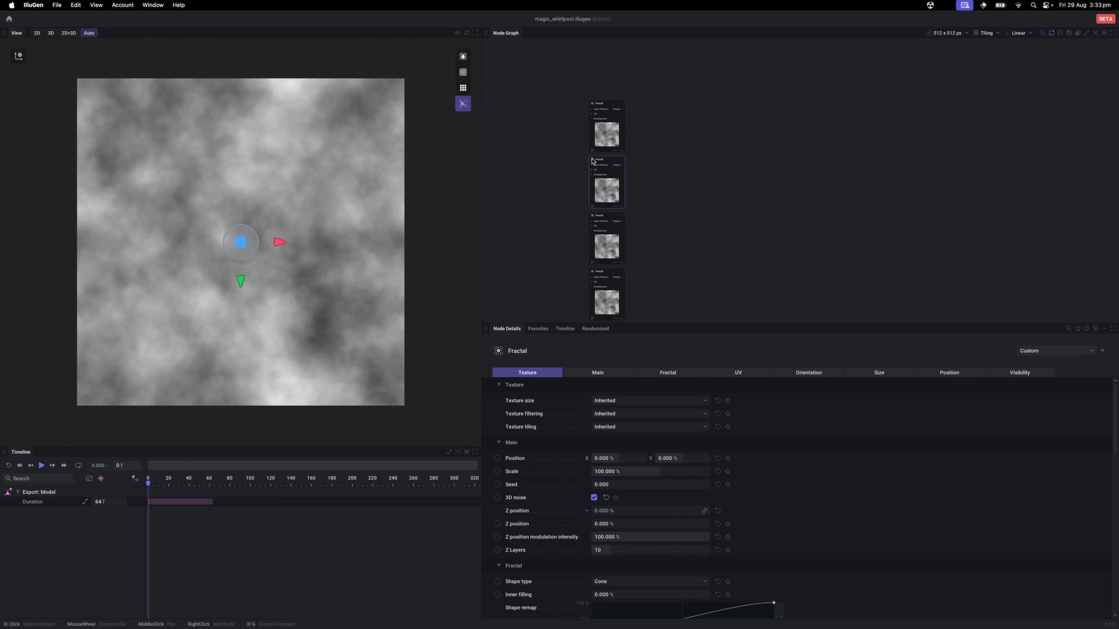
{"action": "left_click", "coordinate": [621, 524]}
{"action": "type", "text": "100"}
{"action": "key", "text": "Return"}
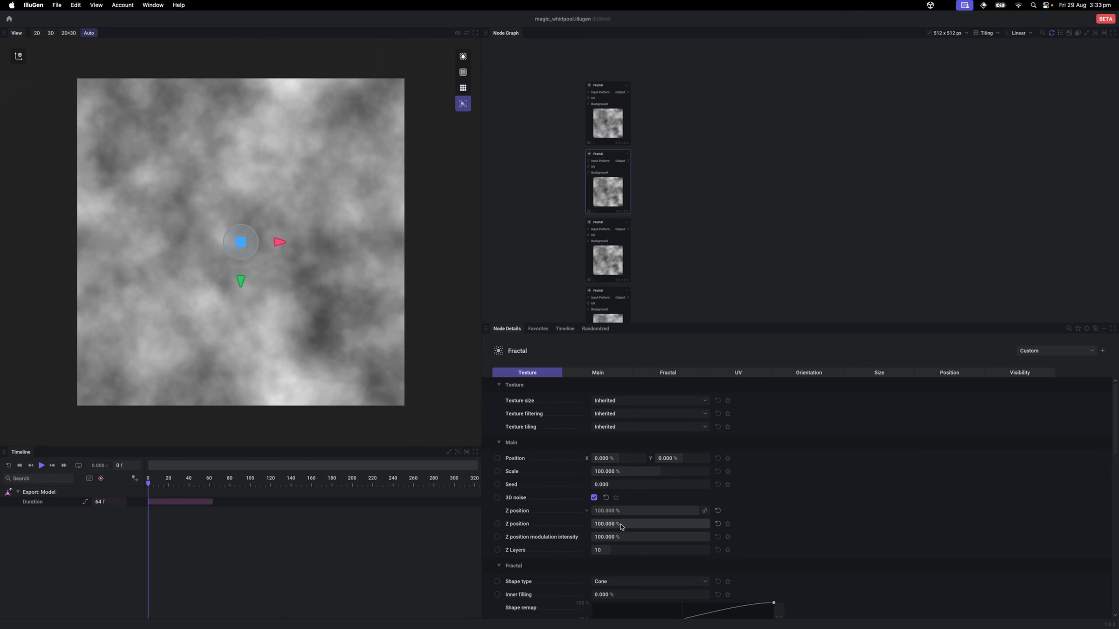
{"action": "left_click", "coordinate": [605, 204]}
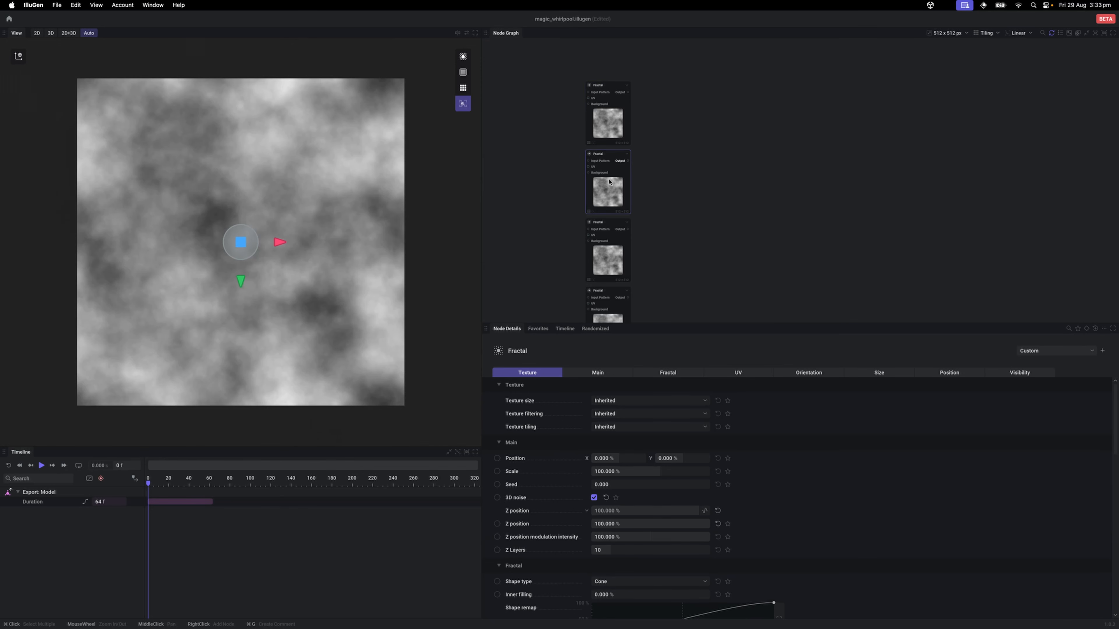
{"action": "left_click", "coordinate": [627, 522]}
{"action": "type", "text": "0"}
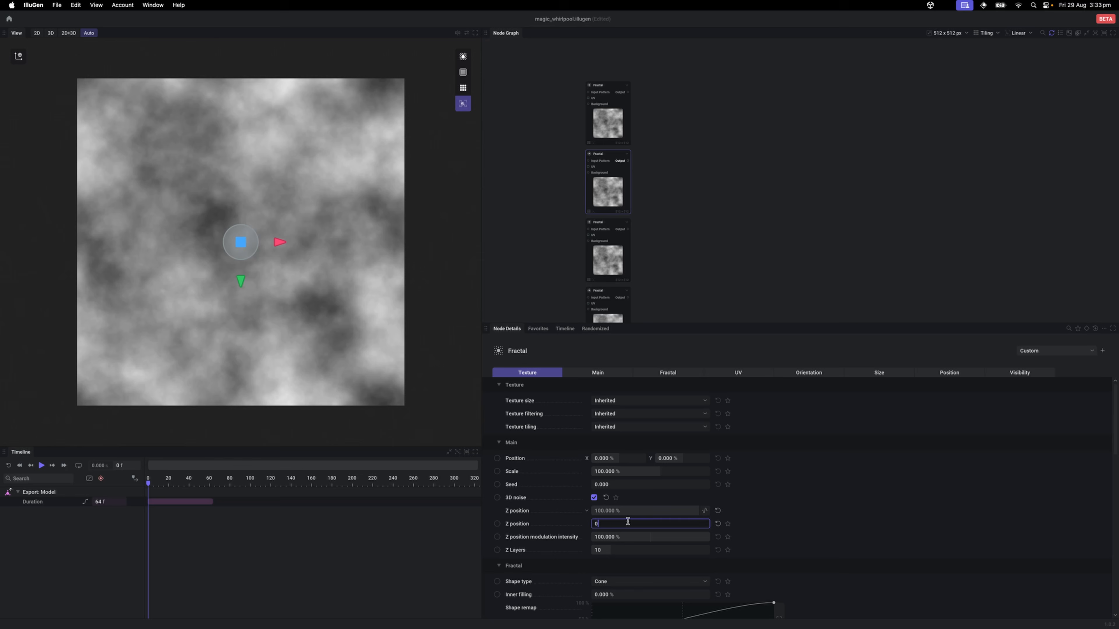
{"action": "key", "text": "Return"}
{"action": "scroll", "coordinate": [656, 249], "scroll_direction": "down", "scroll_amount": 2}
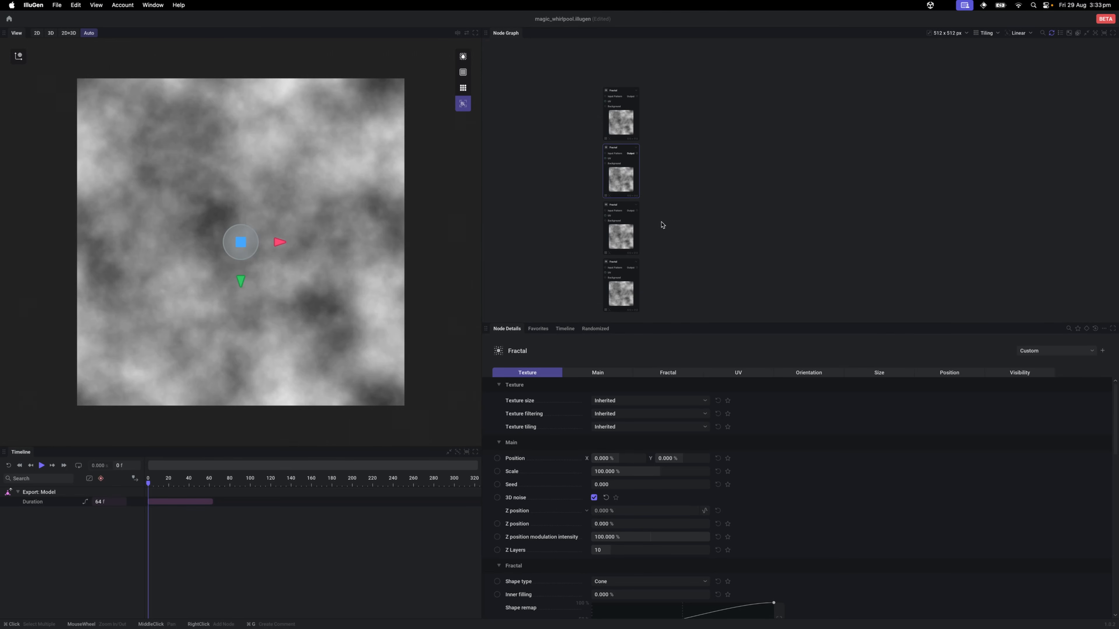
{"action": "scroll", "coordinate": [662, 225], "scroll_direction": "down", "scroll_amount": 1}
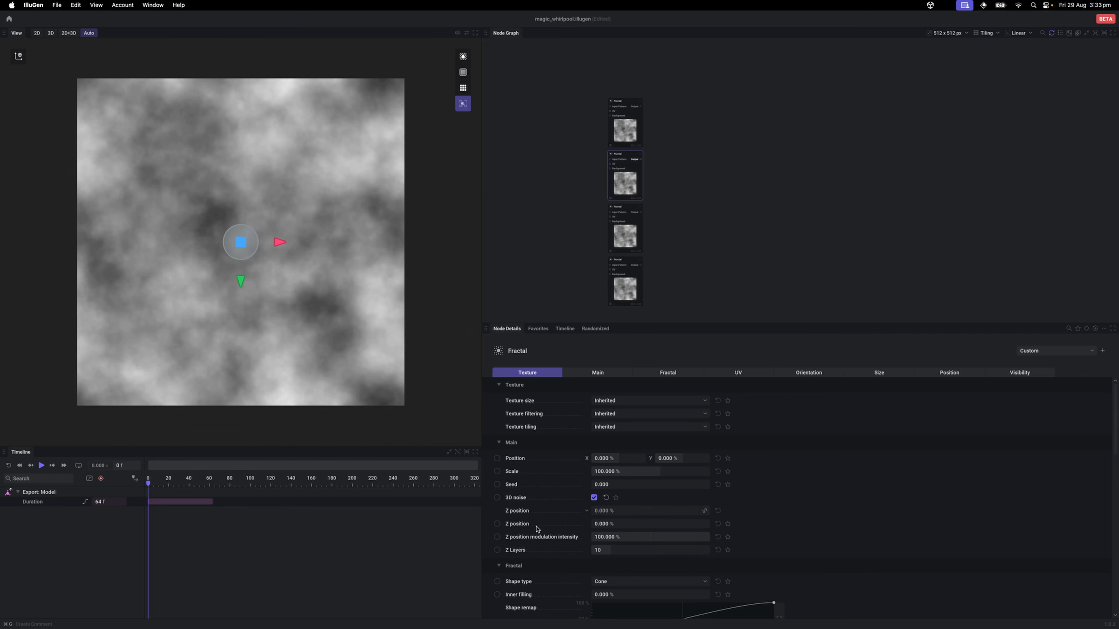
Step: Preview the topmost Fractal copy and set the second copy's Z position to 25%
{"action": "left_click", "coordinate": [623, 134]}
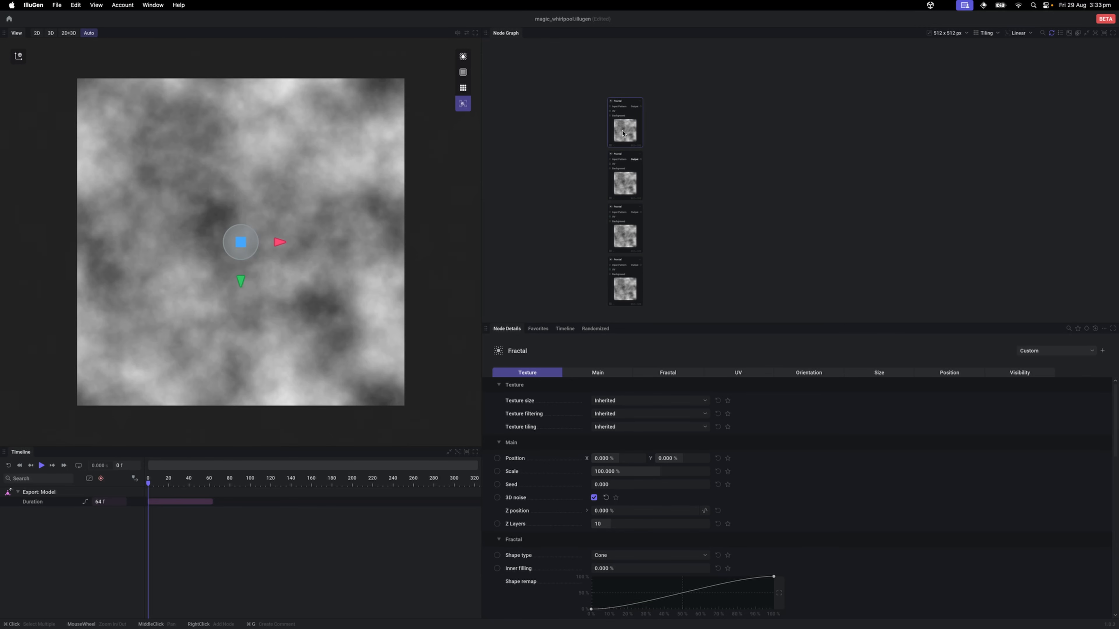
{"action": "left_click", "coordinate": [624, 181]}
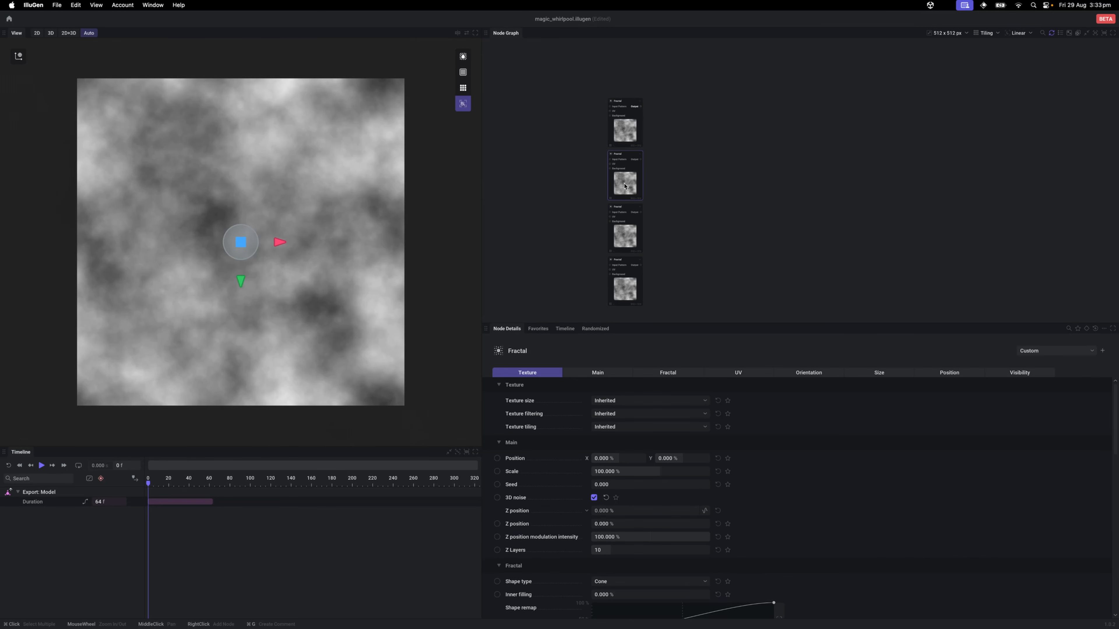
{"action": "left_click", "coordinate": [627, 524]}
{"action": "type", "text": "25"}
{"action": "key", "text": "Return"}
Step: Set the Z position to 50% on the third Fractal copy and 75% on the fourth
{"action": "left_click", "coordinate": [631, 249]}
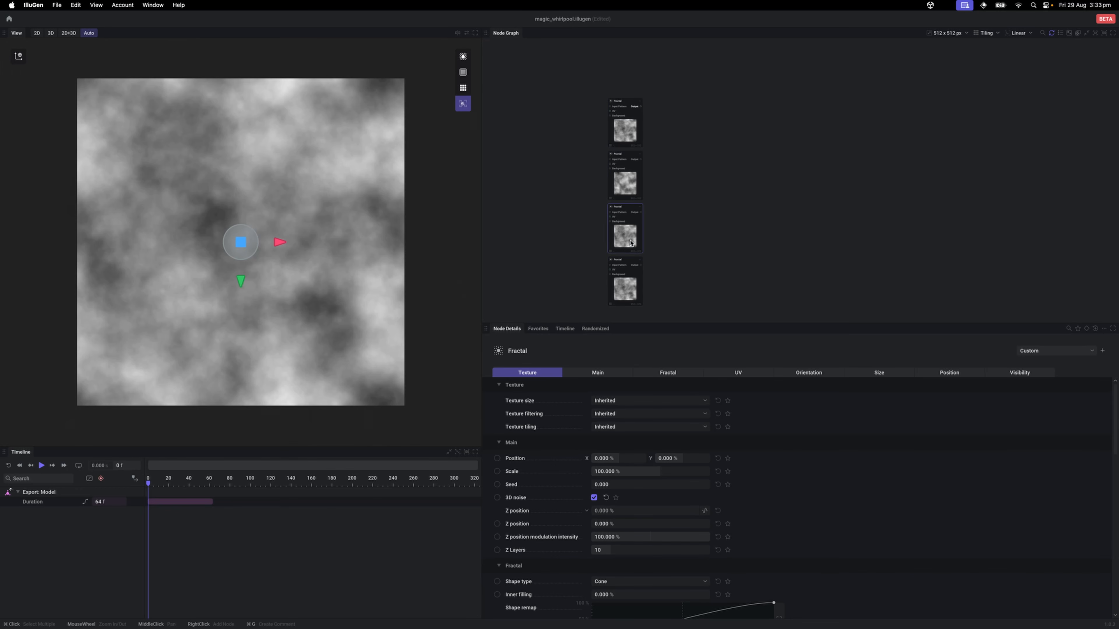
{"action": "left_click", "coordinate": [613, 524]}
{"action": "type", "text": "50"}
{"action": "key", "text": "Return"}
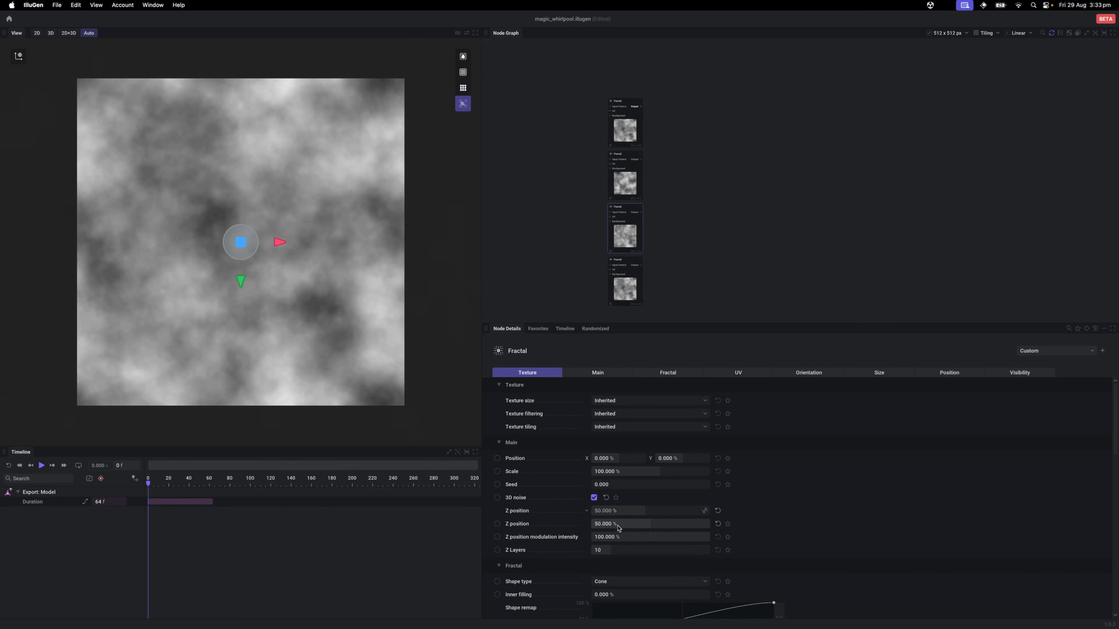
{"action": "left_click", "coordinate": [641, 302]}
{"action": "left_click", "coordinate": [623, 522]}
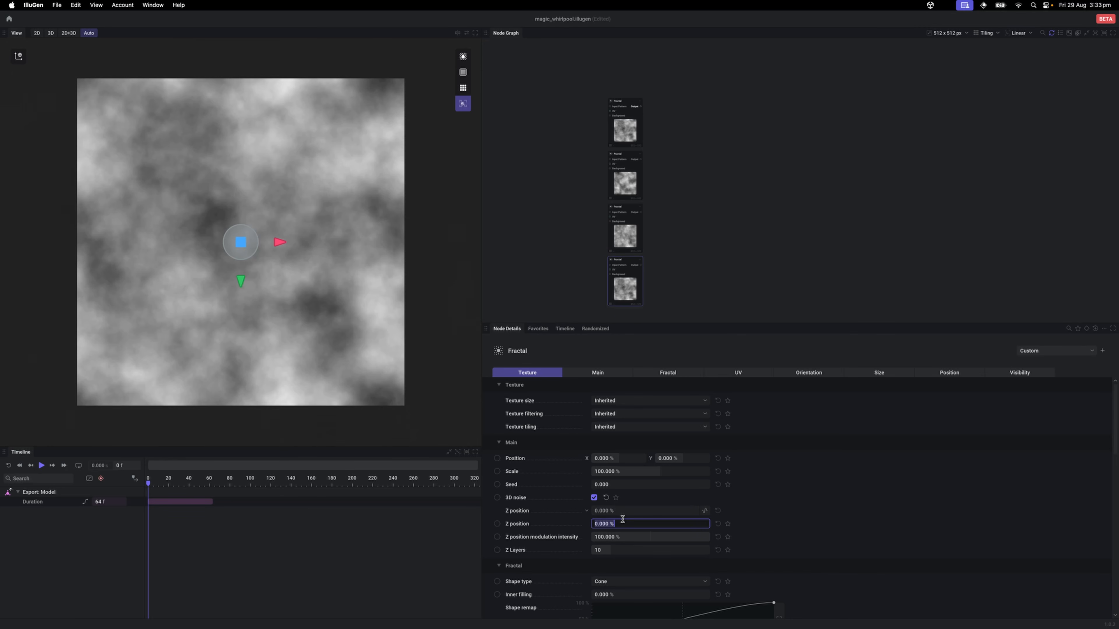
{"action": "type", "text": "75"}
{"action": "key", "text": "Return"}
Step: Try baking the topmost Fractal copy into a sprite sheet with a Sheet Encode node, and delete that node
{"action": "scroll", "coordinate": [664, 225], "scroll_direction": "up", "scroll_amount": 1}
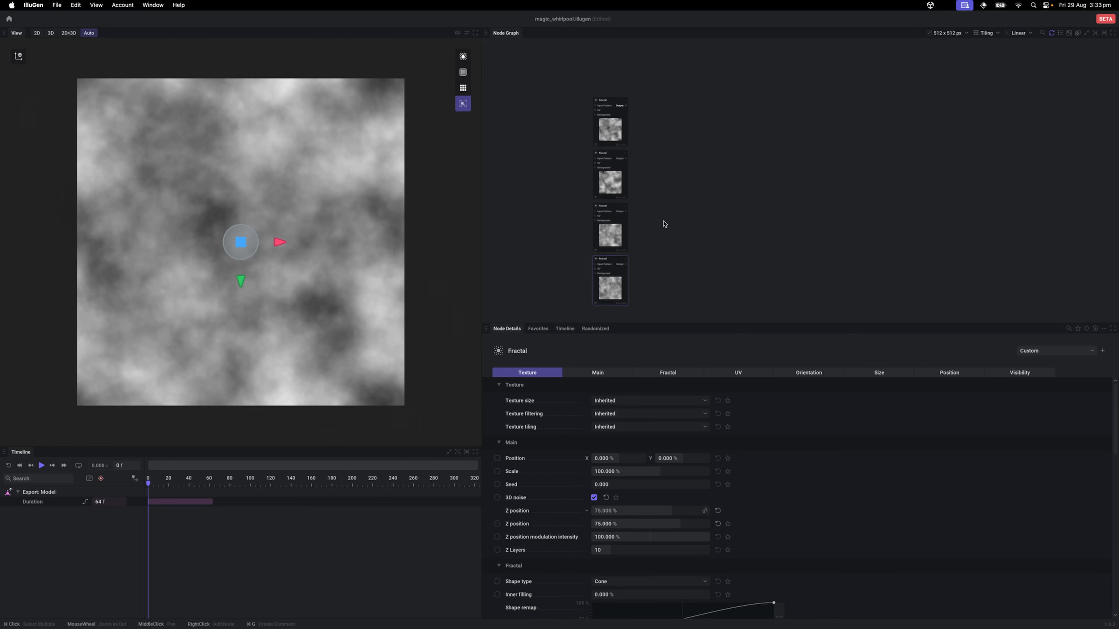
{"action": "left_click_drag", "start_coordinate": [625, 102], "coordinate": [711, 141]}
{"action": "type", "text": "sheet"}
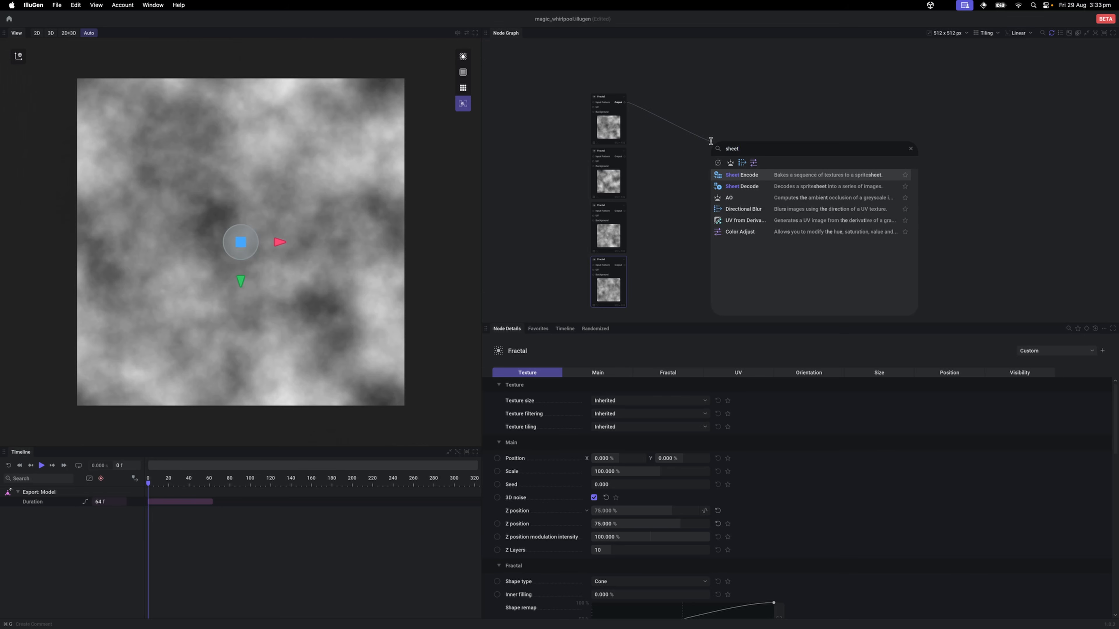
{"action": "key", "text": "Return"}
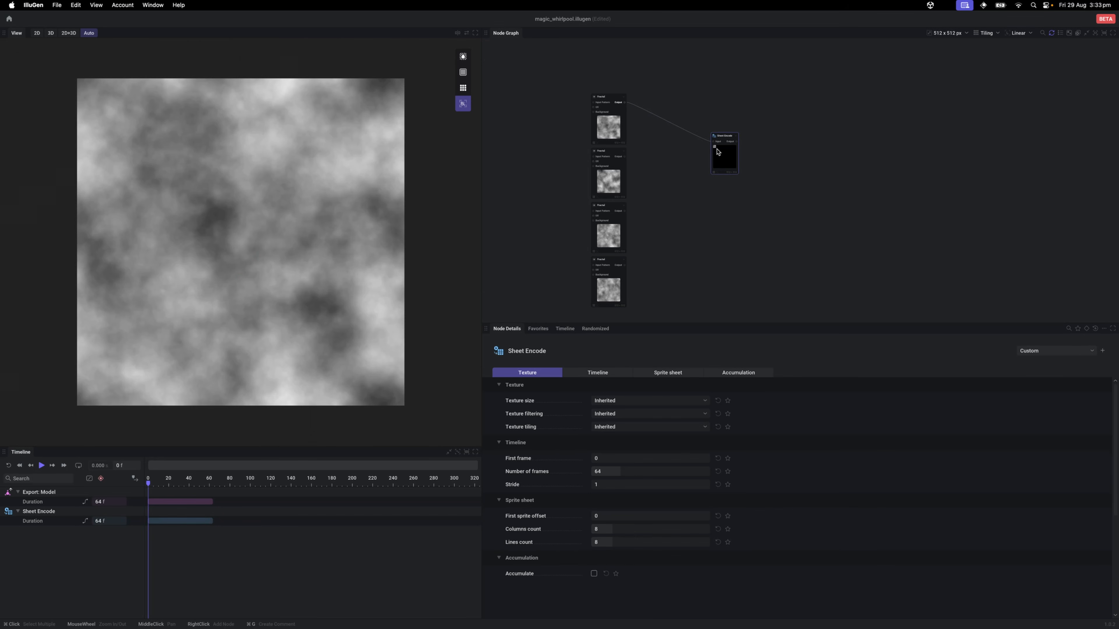
{"action": "key", "text": "space"}
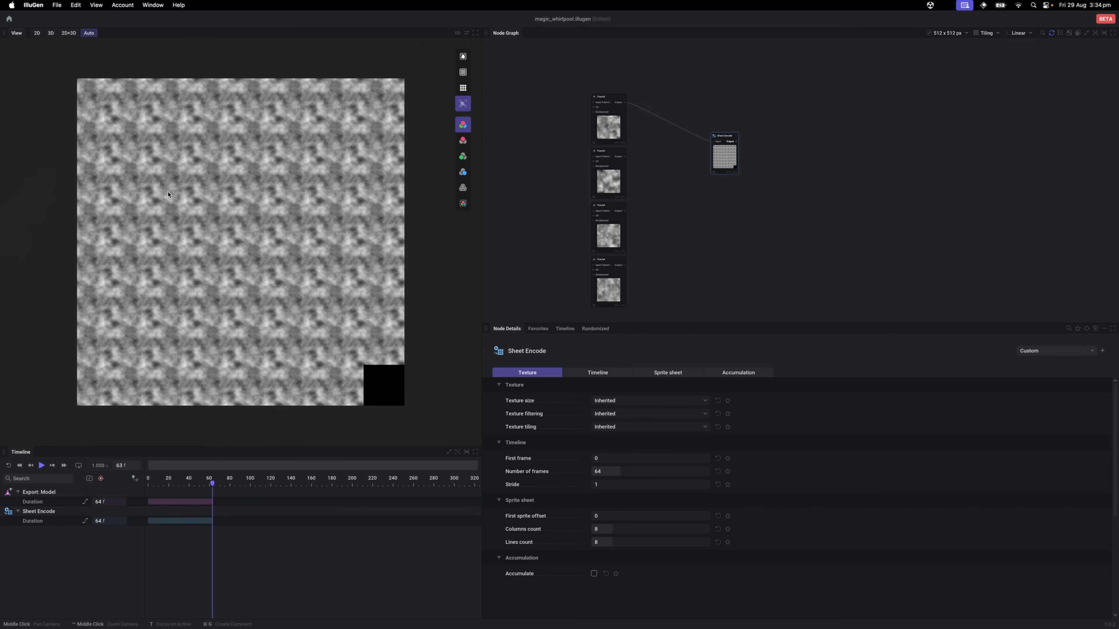
{"action": "key", "text": "Delete"}
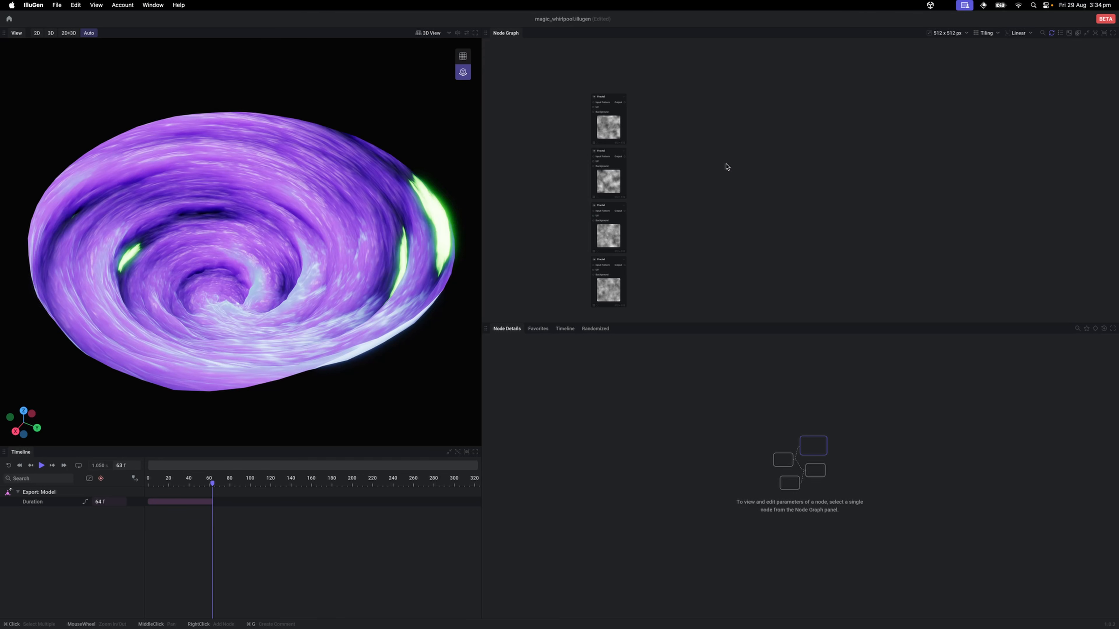
Step: Search for an RGBA Merge node to connect to the topmost Fractal copy's output
{"action": "left_click_drag", "start_coordinate": [626, 107], "coordinate": [696, 176]}
{"action": "type", "text": "rgba"}
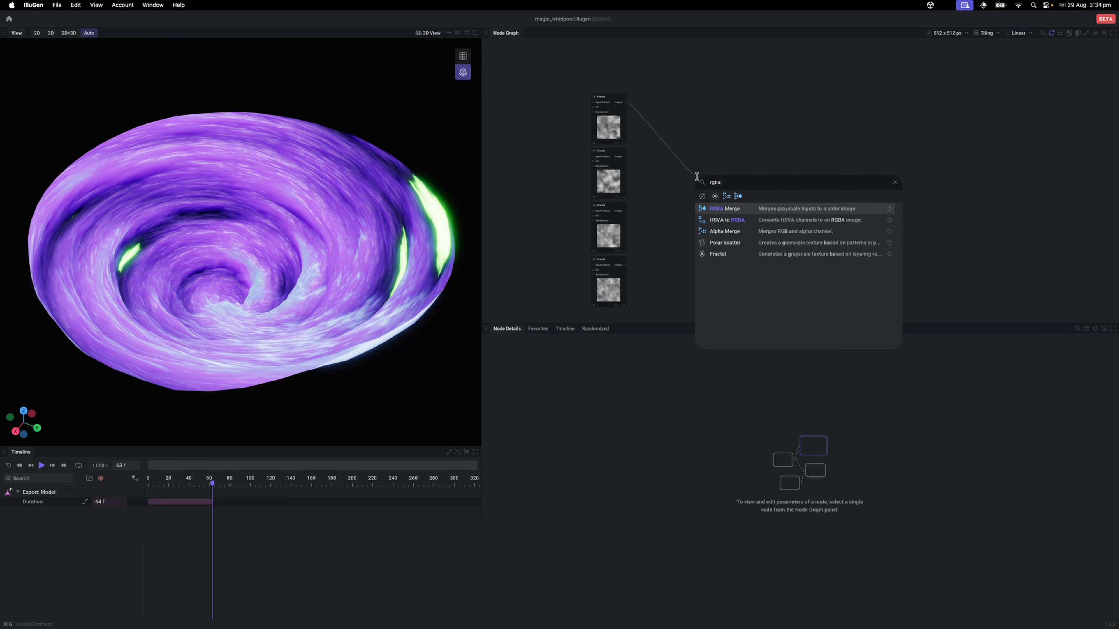
Step: Add an RGBA Merge node fed by the first Fractal as red, and connect the other three Fractals to green, blue and alpha
{"action": "left_click", "coordinate": [719, 206]}
{"action": "scroll", "coordinate": [700, 175], "scroll_direction": "up", "scroll_amount": 2}
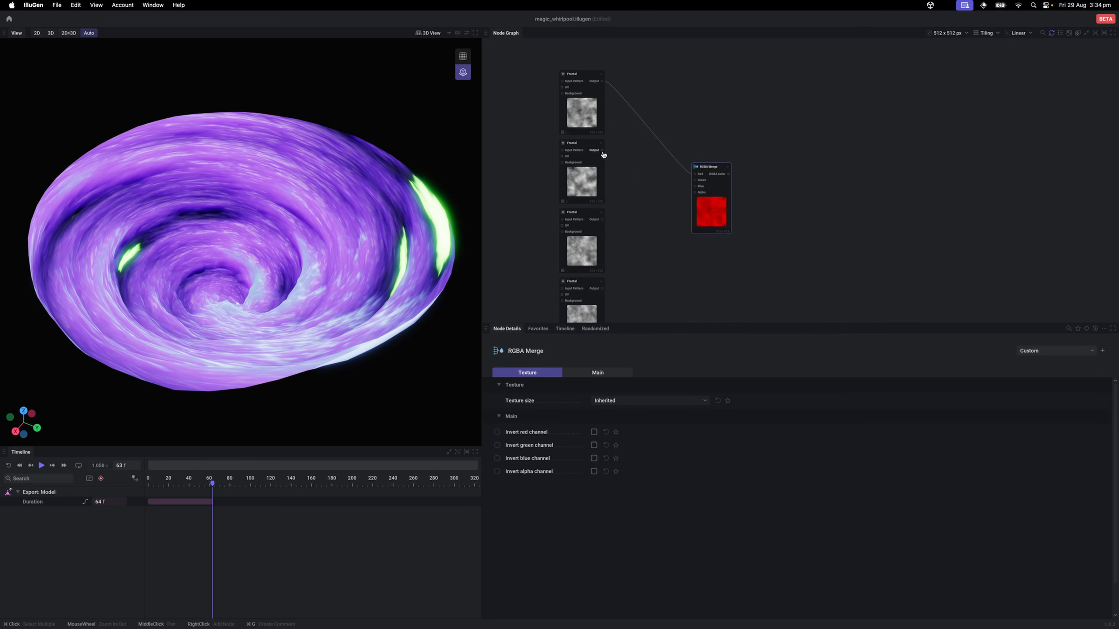
{"action": "left_click_drag", "start_coordinate": [602, 150], "coordinate": [694, 180]}
{"action": "left_click_drag", "start_coordinate": [599, 220], "coordinate": [694, 186]}
{"action": "left_click_drag", "start_coordinate": [602, 289], "coordinate": [694, 192]}
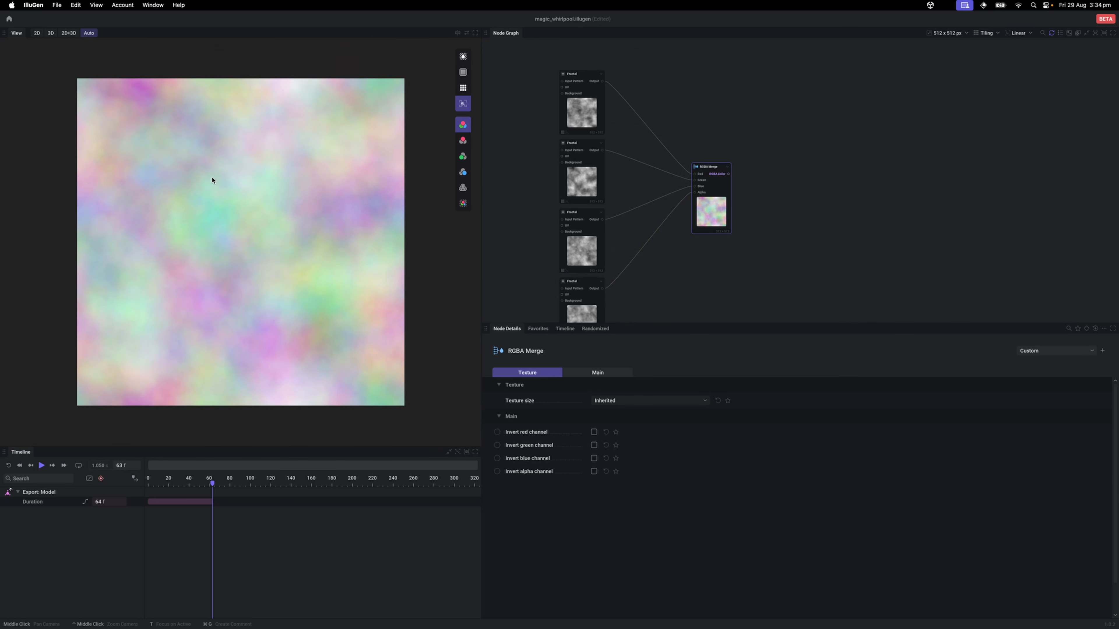
Step: Add an Export: Color node connected to the RGBA Merge node's color output
{"action": "left_click_drag", "start_coordinate": [744, 216], "coordinate": [703, 224]}
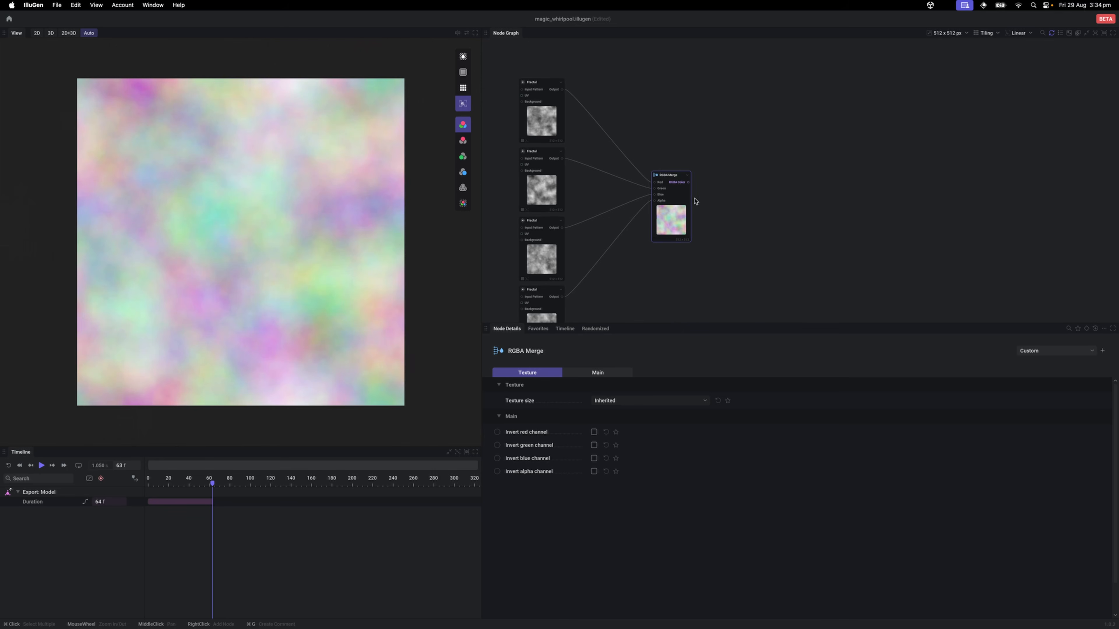
{"action": "left_click_drag", "start_coordinate": [690, 183], "coordinate": [758, 188]}
{"action": "type", "text": "export"}
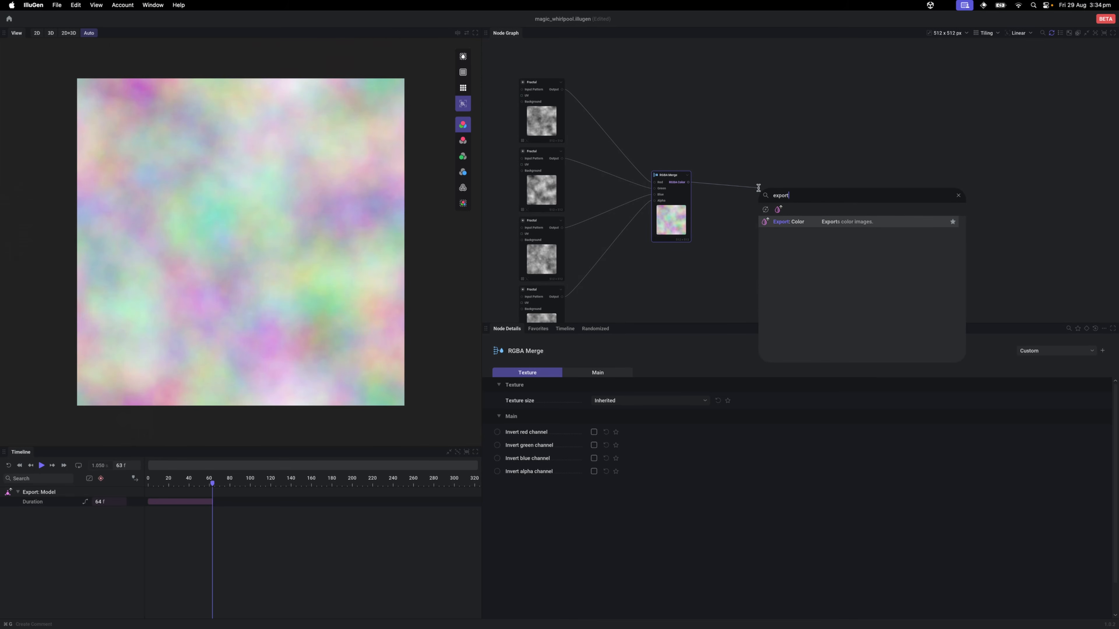
{"action": "key", "text": "Return"}
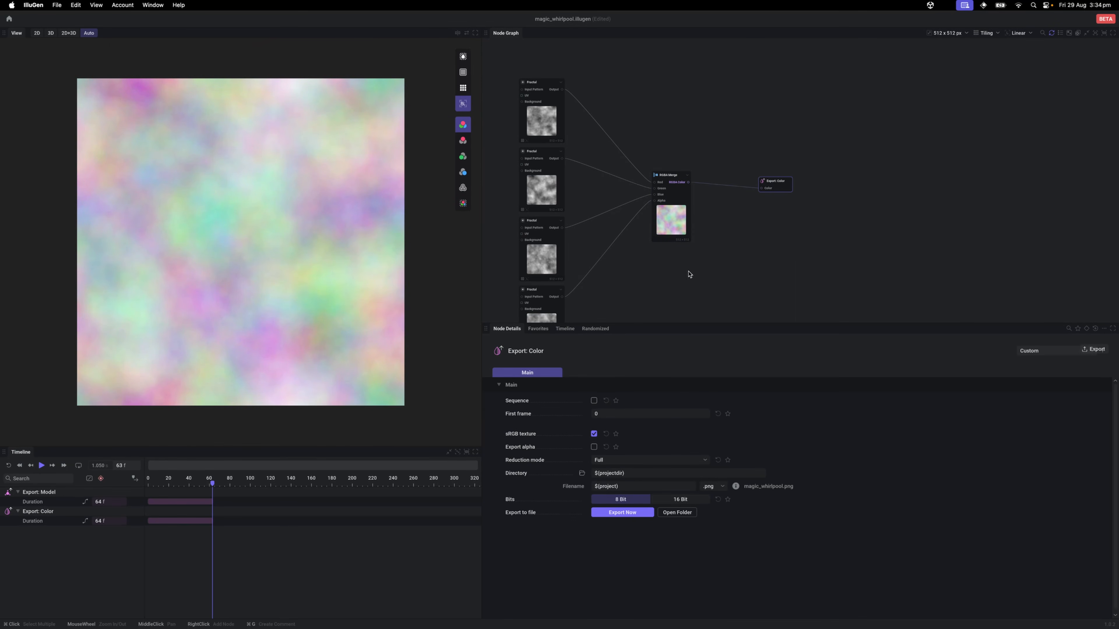
Step: Set the new export node's filename to ${project}_heightmap and move the node slightly closer to the RGBA Merge node
{"action": "left_click", "coordinate": [656, 486]}
{"action": "type", "text": "_"}
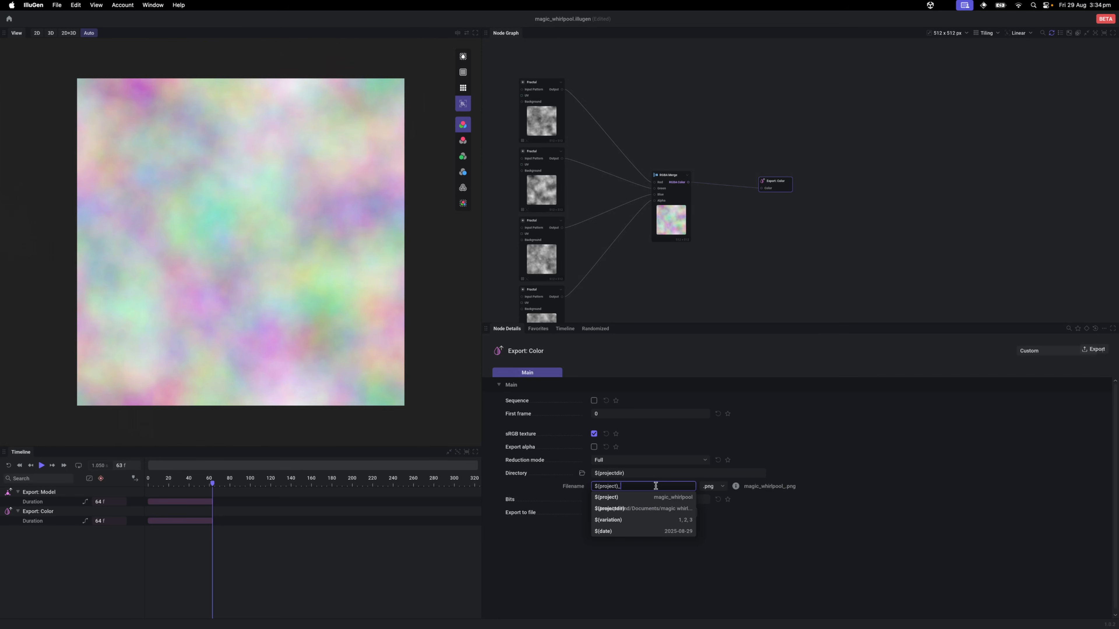
{"action": "type", "text": "heightmap"}
{"action": "key", "text": "Return"}
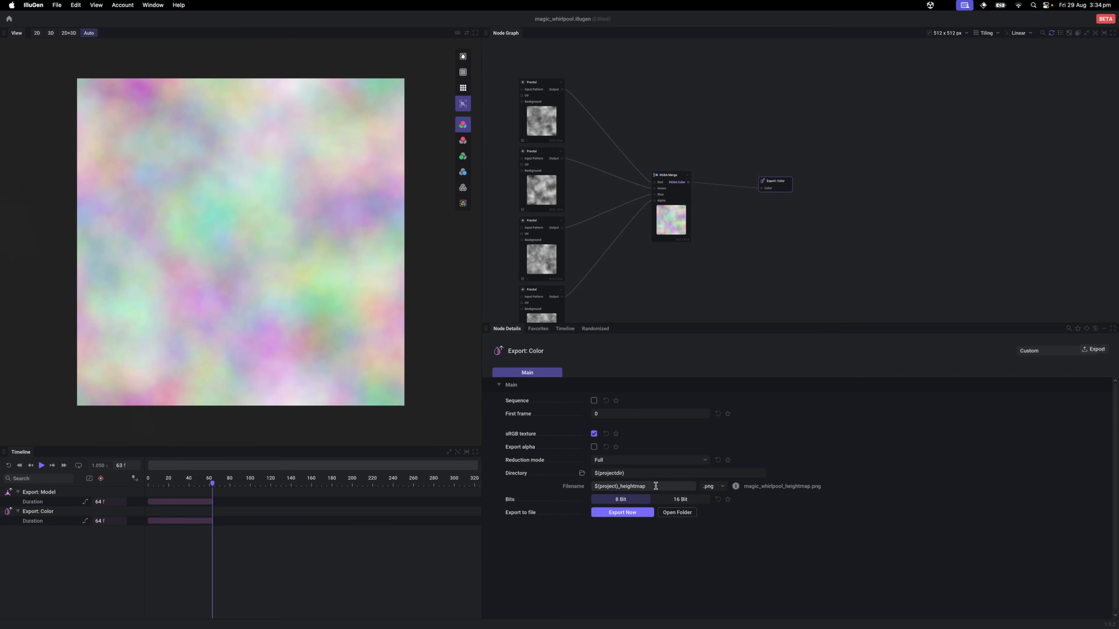
{"action": "left_click_drag", "start_coordinate": [783, 182], "coordinate": [775, 183]}
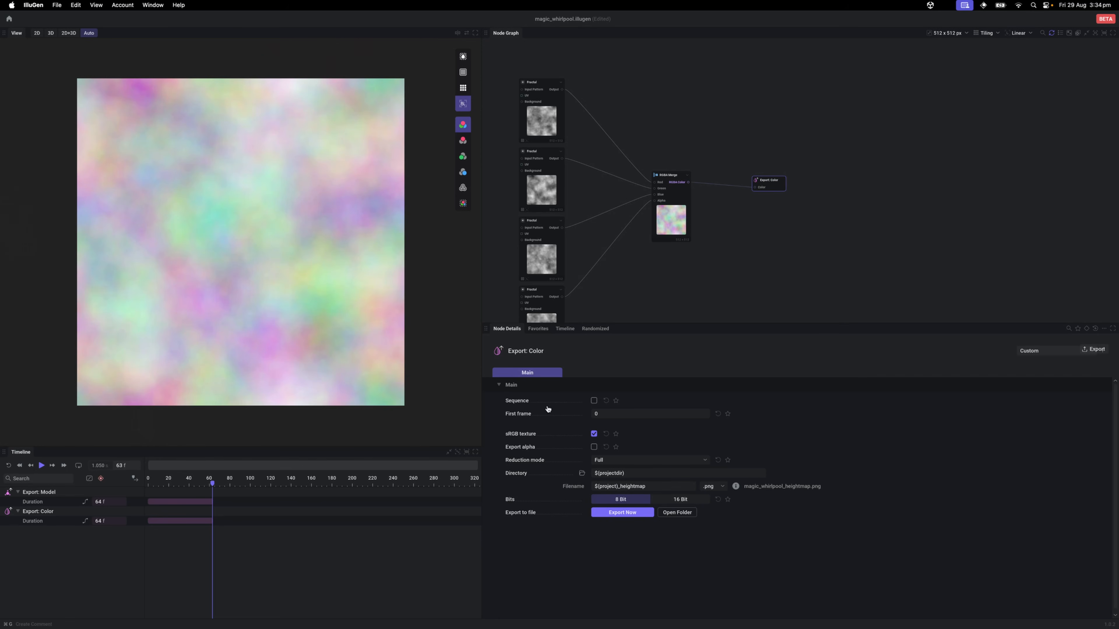
Step: Disable sRGB texture and enable Export alpha for the heightmap export node, and export the image
{"action": "mouse_move", "coordinate": [521, 436]}
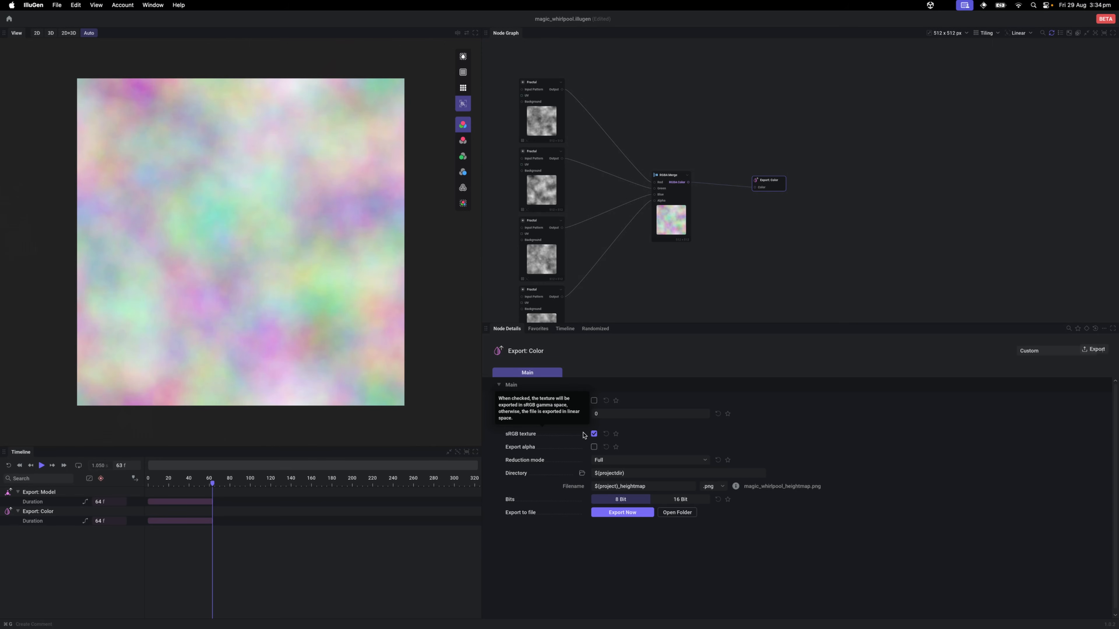
{"action": "left_click", "coordinate": [535, 179]}
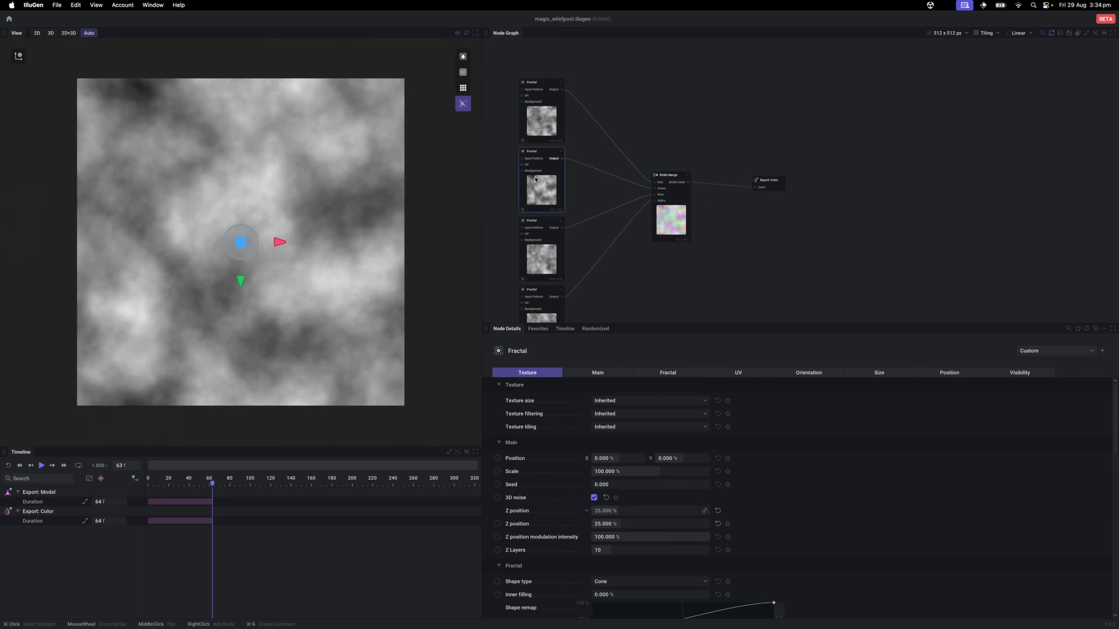
{"action": "left_click", "coordinate": [539, 114]}
{"action": "left_click_drag", "start_coordinate": [545, 181], "coordinate": [574, 129]}
{"action": "left_click", "coordinate": [564, 281]}
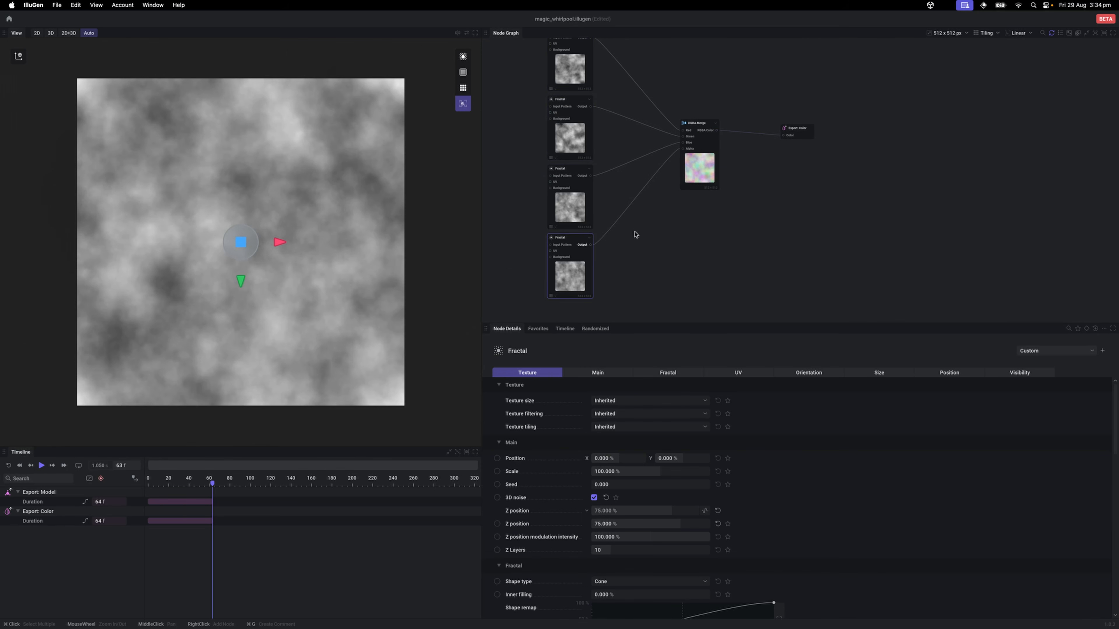
{"action": "left_click", "coordinate": [804, 133]}
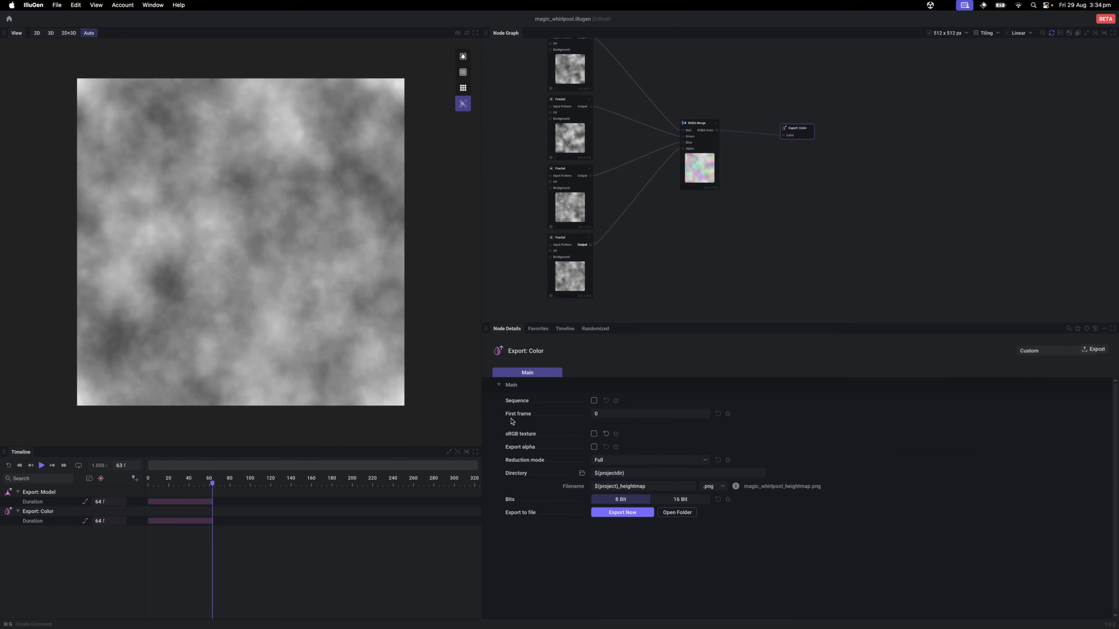
{"action": "left_click", "coordinate": [594, 447]}
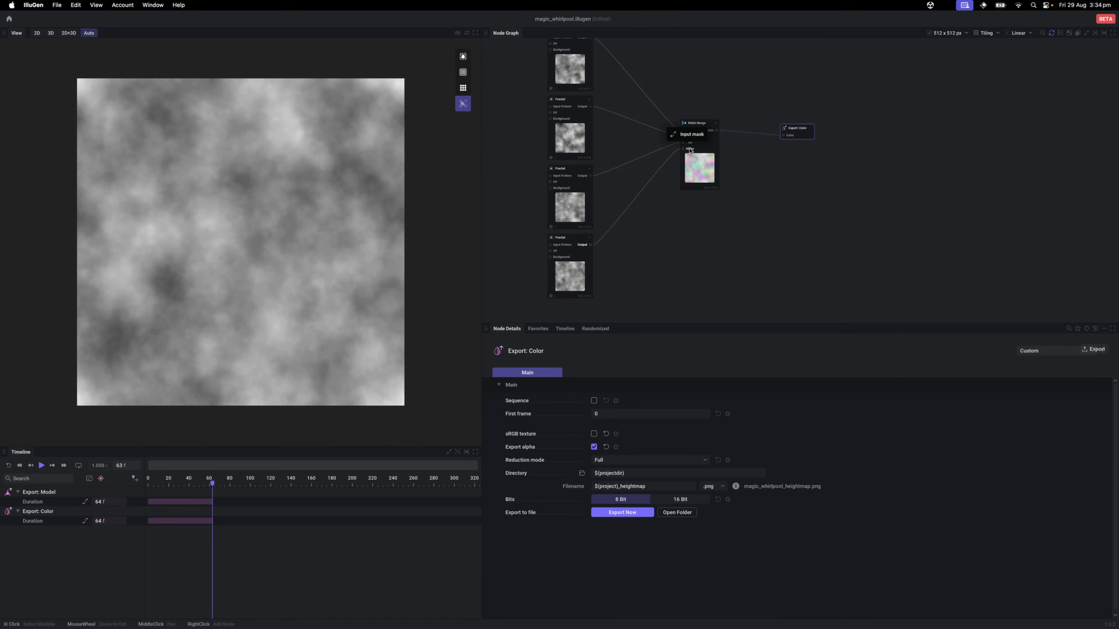
{"action": "left_click_drag", "start_coordinate": [721, 170], "coordinate": [656, 204]}
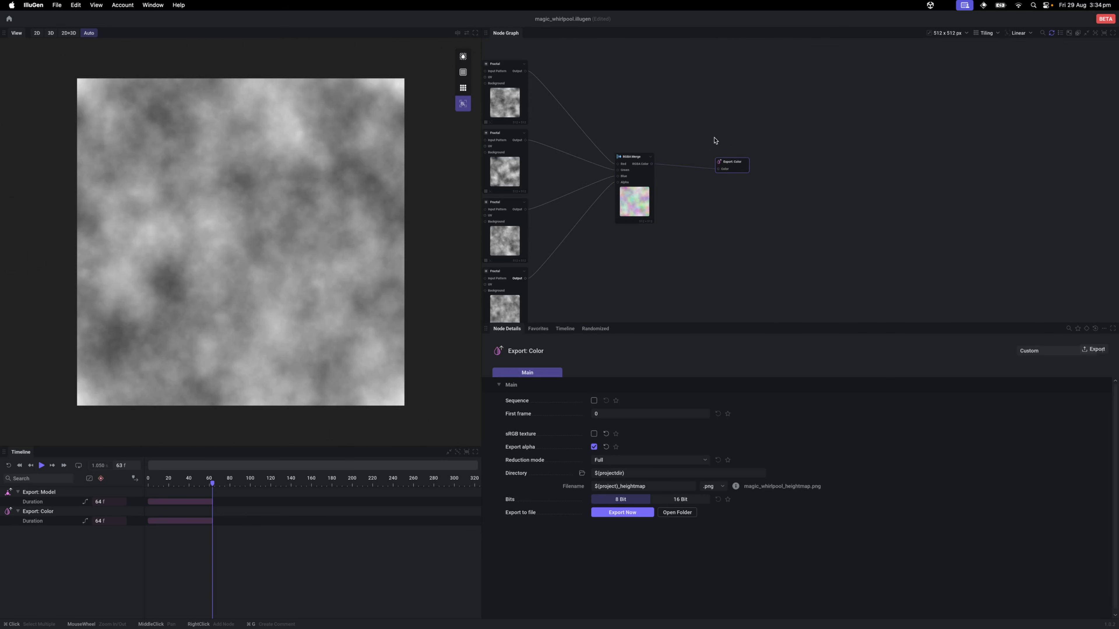
{"action": "left_click", "coordinate": [622, 513]}
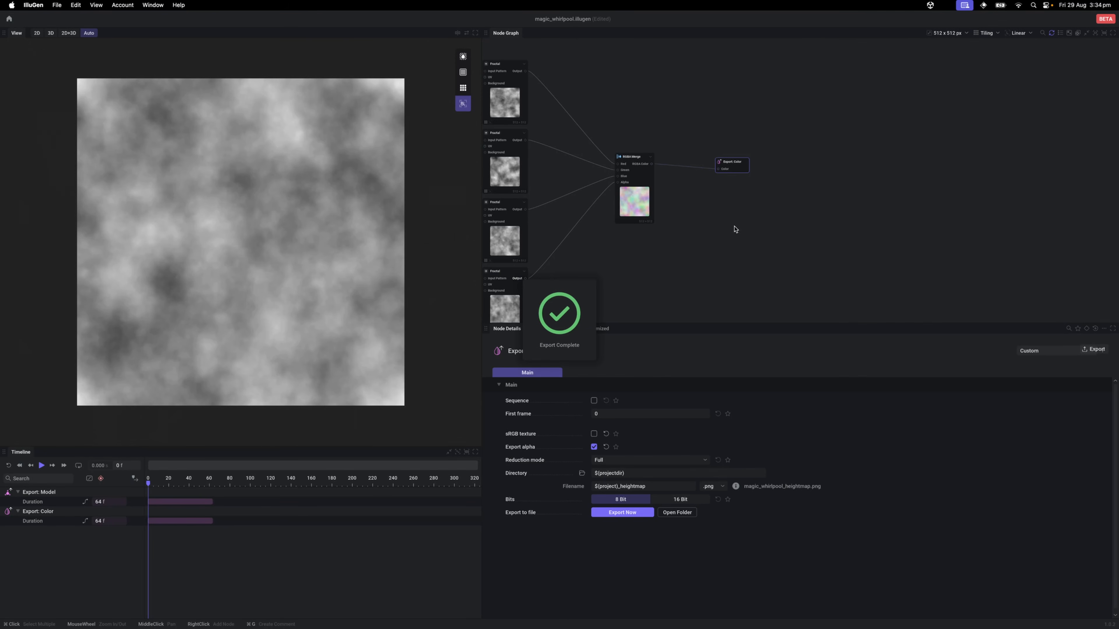
Step: Paste a copy of the green-to-purple Color Ramp node into empty space beside the Fractal nodes
{"action": "left_click_drag", "start_coordinate": [562, 145], "coordinate": [628, 135]}
{"action": "left_click_drag", "start_coordinate": [683, 272], "coordinate": [688, 142]}
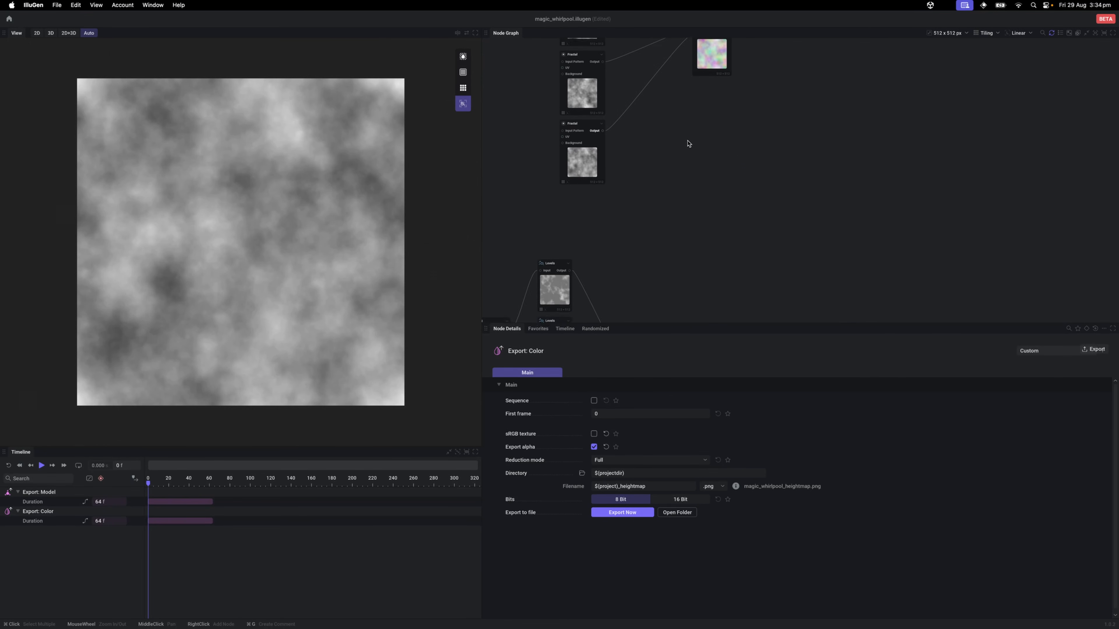
{"action": "left_click_drag", "start_coordinate": [684, 220], "coordinate": [788, 150]}
{"action": "scroll", "coordinate": [679, 182], "scroll_direction": "down", "scroll_amount": 1}
{"action": "left_click", "coordinate": [611, 277]}
{"action": "key", "text": "super+v"}
{"action": "left_click_drag", "start_coordinate": [759, 168], "coordinate": [708, 212]}
{"action": "scroll", "coordinate": [709, 211], "scroll_direction": "up", "scroll_amount": 5}
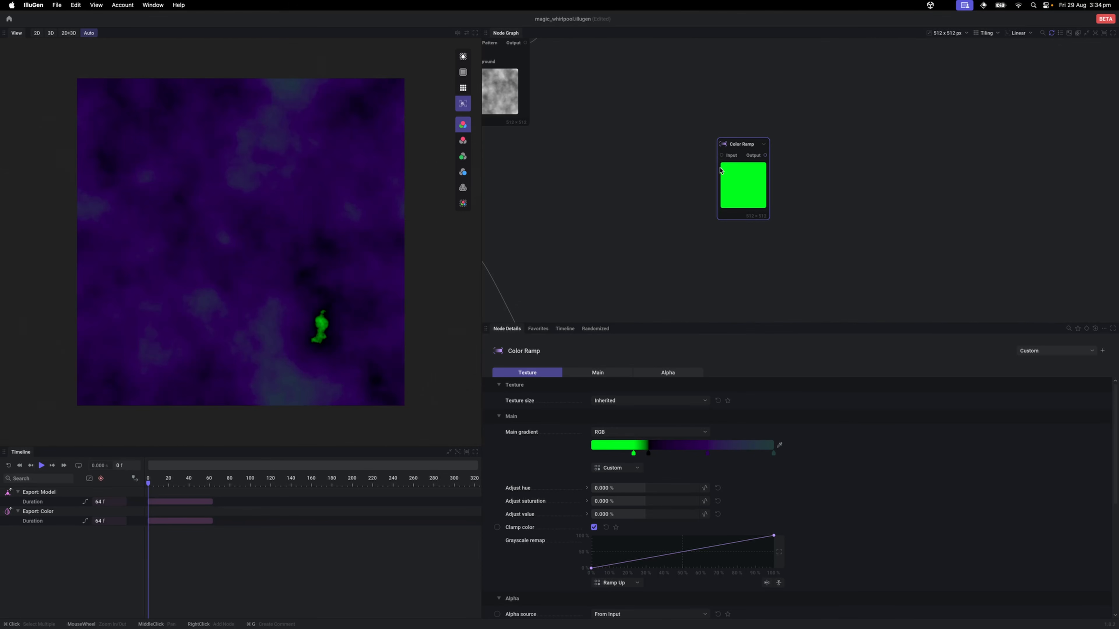
Step: Add a Gradient node as the input of the copied Color Ramp and preview the ramp's result
{"action": "left_click_drag", "start_coordinate": [721, 155], "coordinate": [643, 160]}
{"action": "mouse_move", "coordinate": [684, 204]}
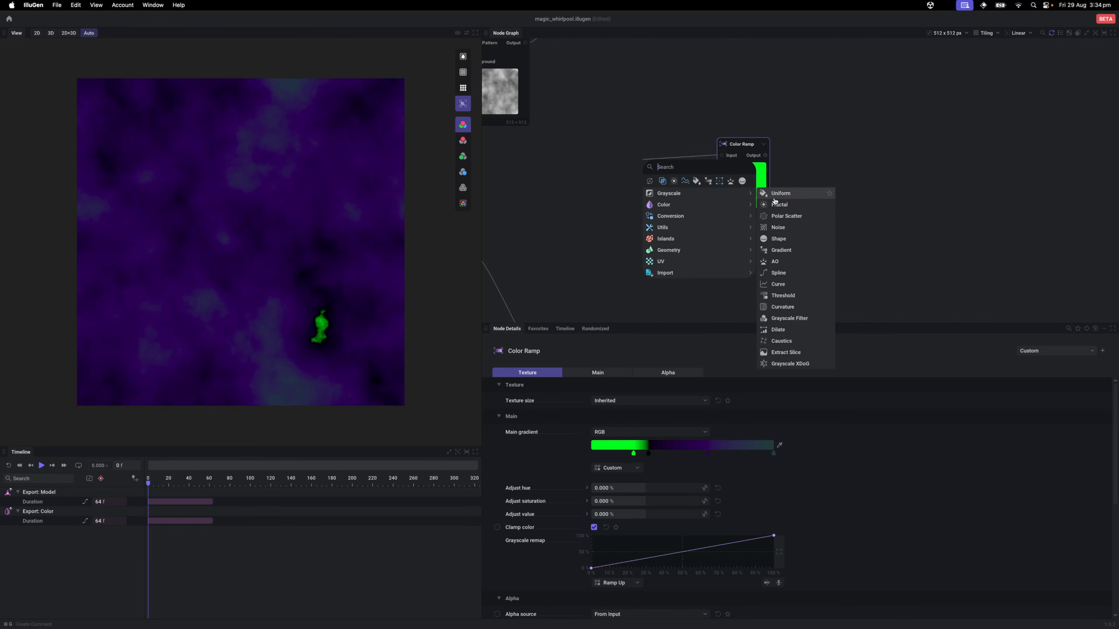
{"action": "left_click", "coordinate": [780, 249]}
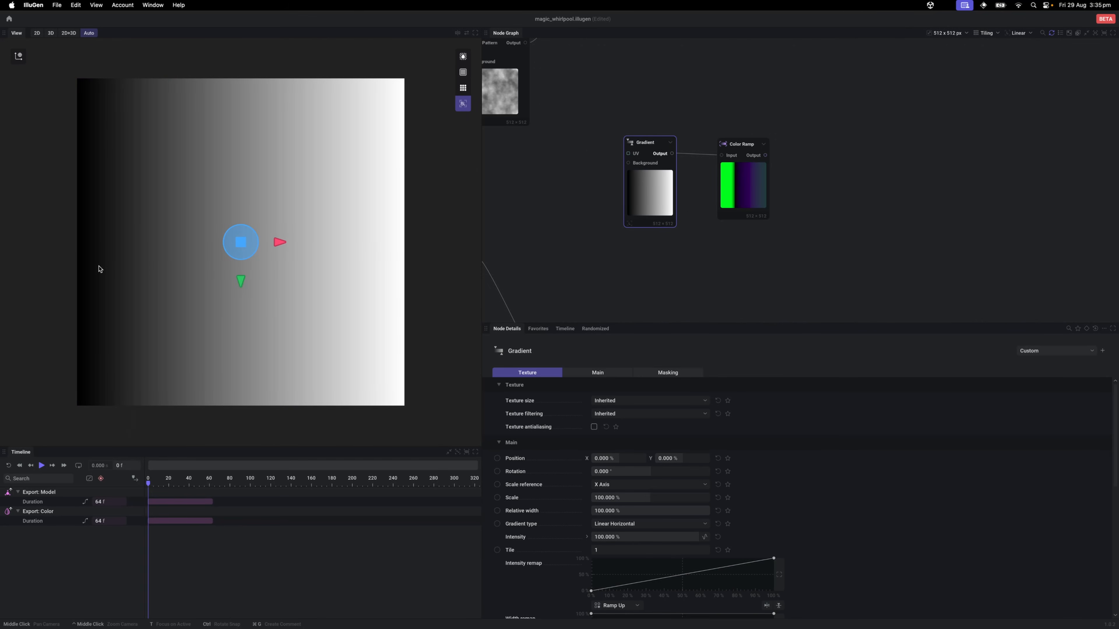
{"action": "left_click", "coordinate": [732, 189]}
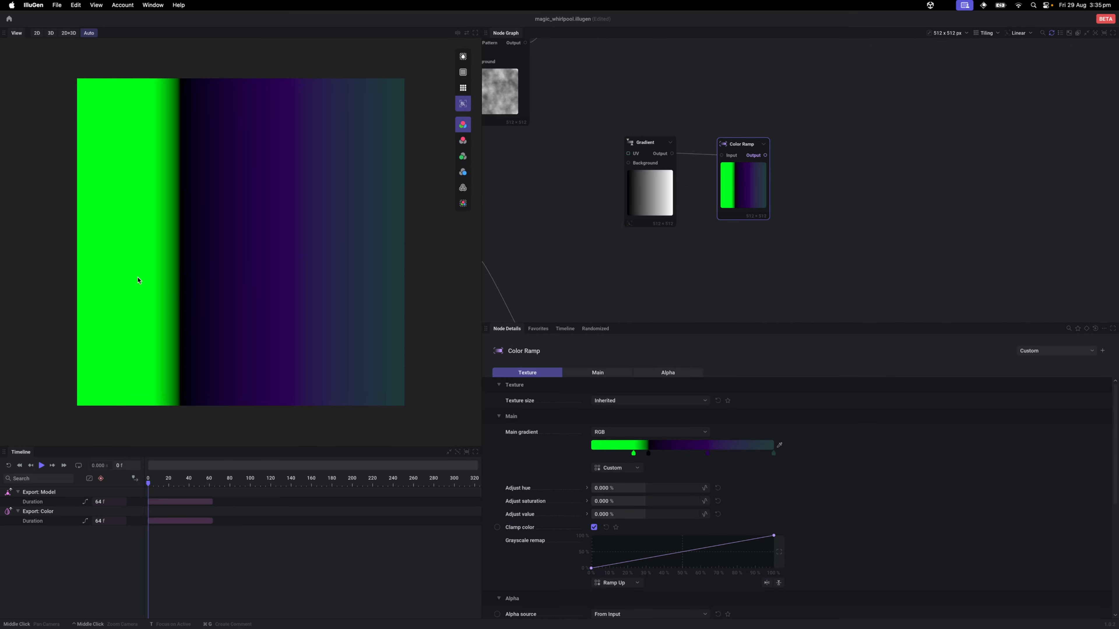
{"action": "left_click_drag", "start_coordinate": [406, 259], "coordinate": [399, 264]}
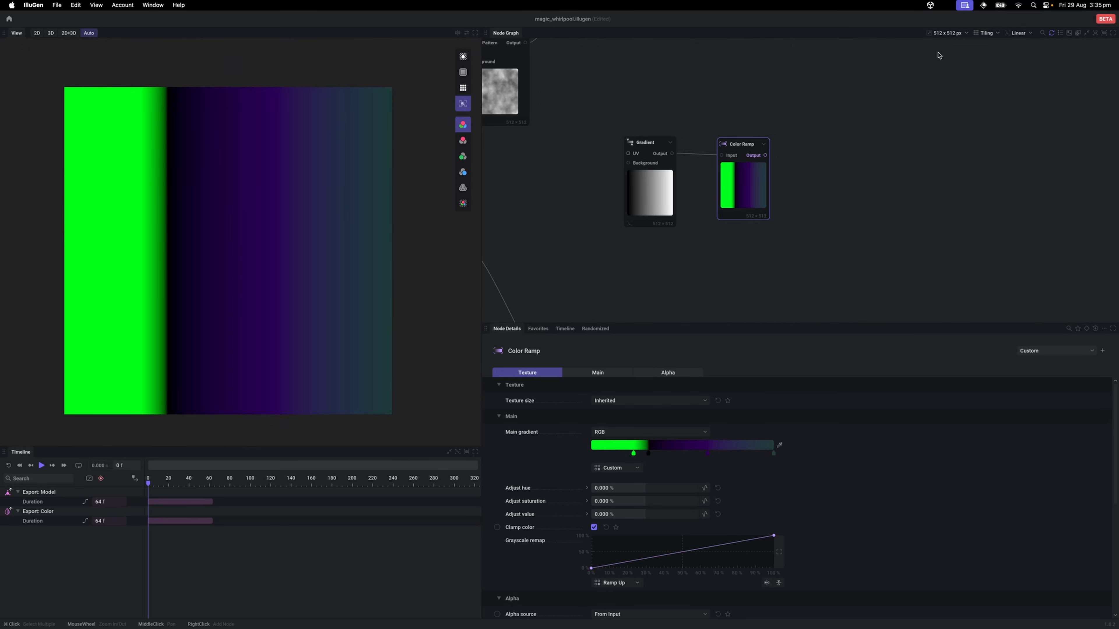
Step: Set the graph's texture height to 1 px, for a 512 x 1 px texture size
{"action": "left_click", "coordinate": [952, 33]}
{"action": "left_click", "coordinate": [1013, 63]}
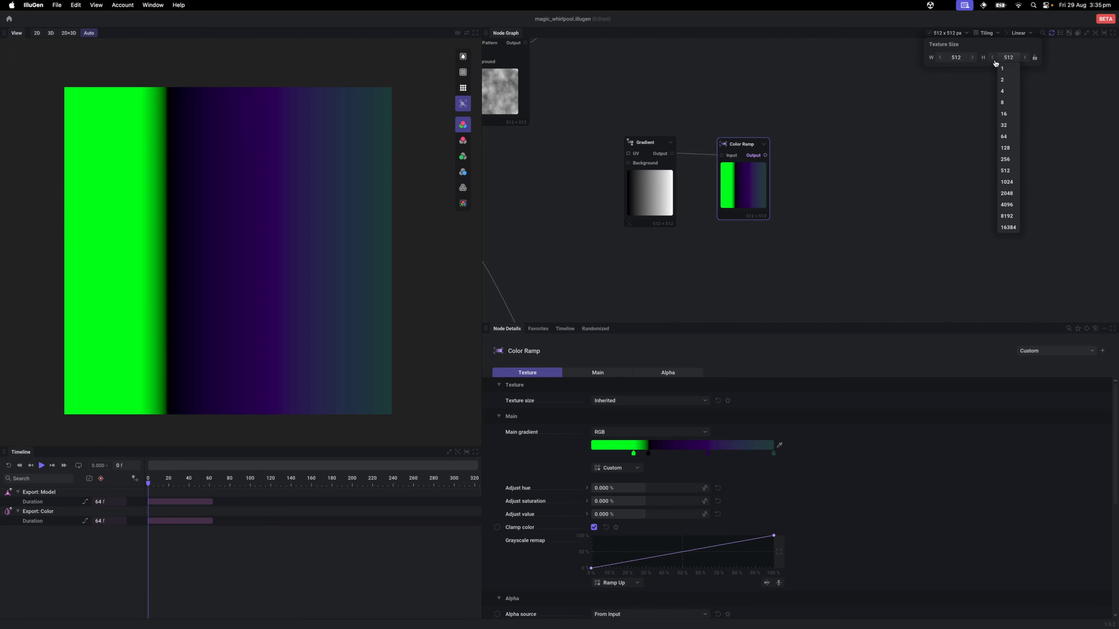
{"action": "left_click", "coordinate": [1008, 69]}
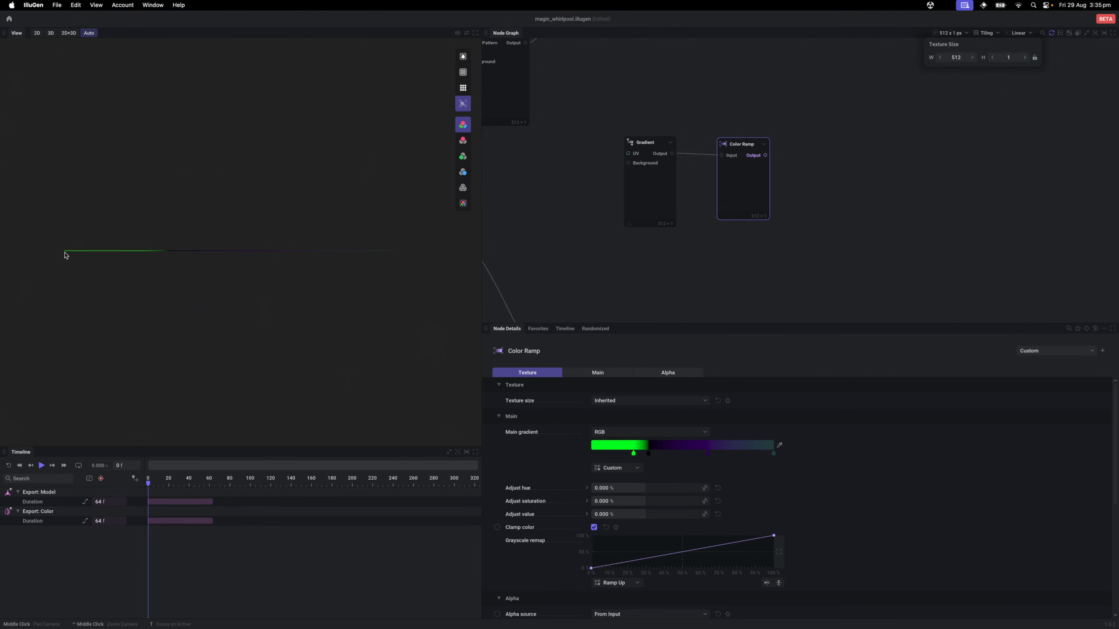
Step: Add an Export: Color node connected to the copied Color Ramp's output, keeping sRGB texture enabled
{"action": "scroll", "coordinate": [771, 188], "scroll_direction": "right", "scroll_amount": 3}
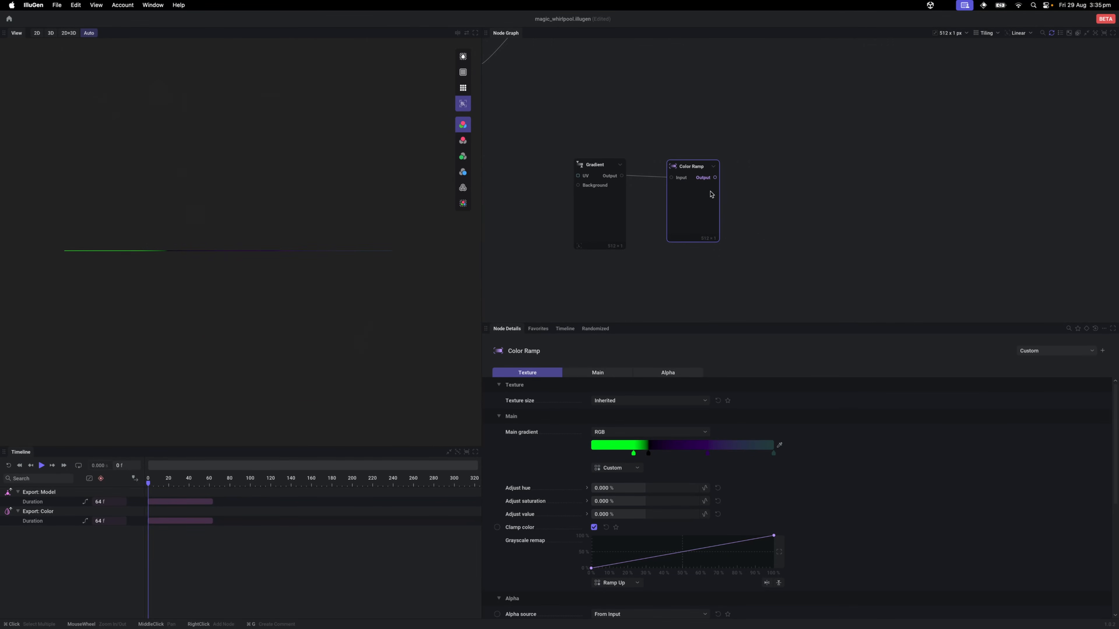
{"action": "left_click_drag", "start_coordinate": [715, 177], "coordinate": [795, 181]}
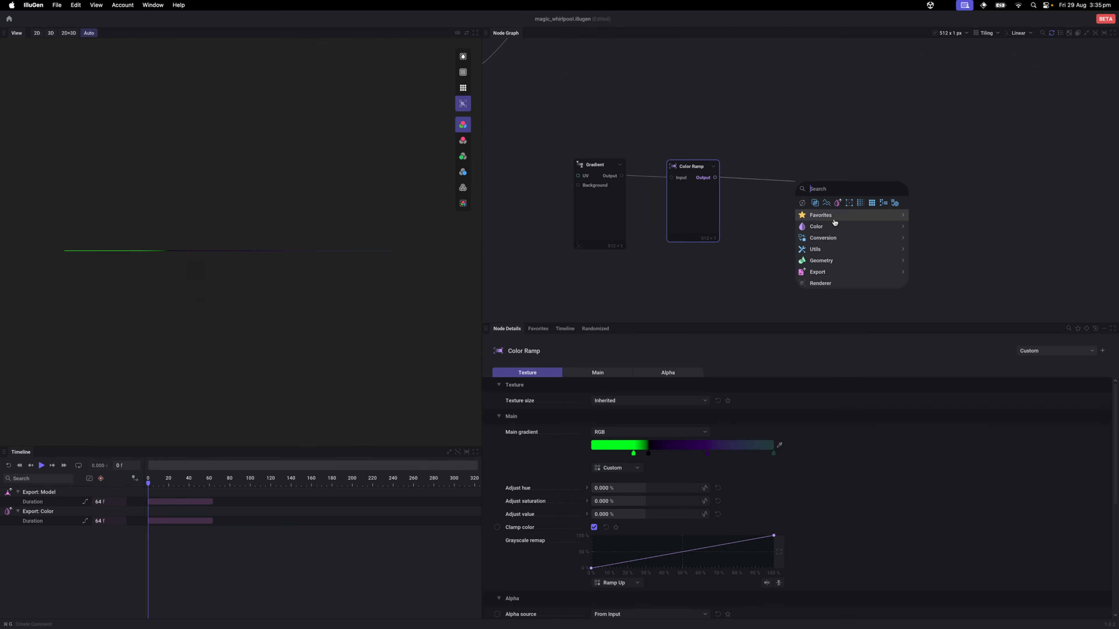
{"action": "mouse_move", "coordinate": [819, 272]}
{"action": "left_click", "coordinate": [925, 273]}
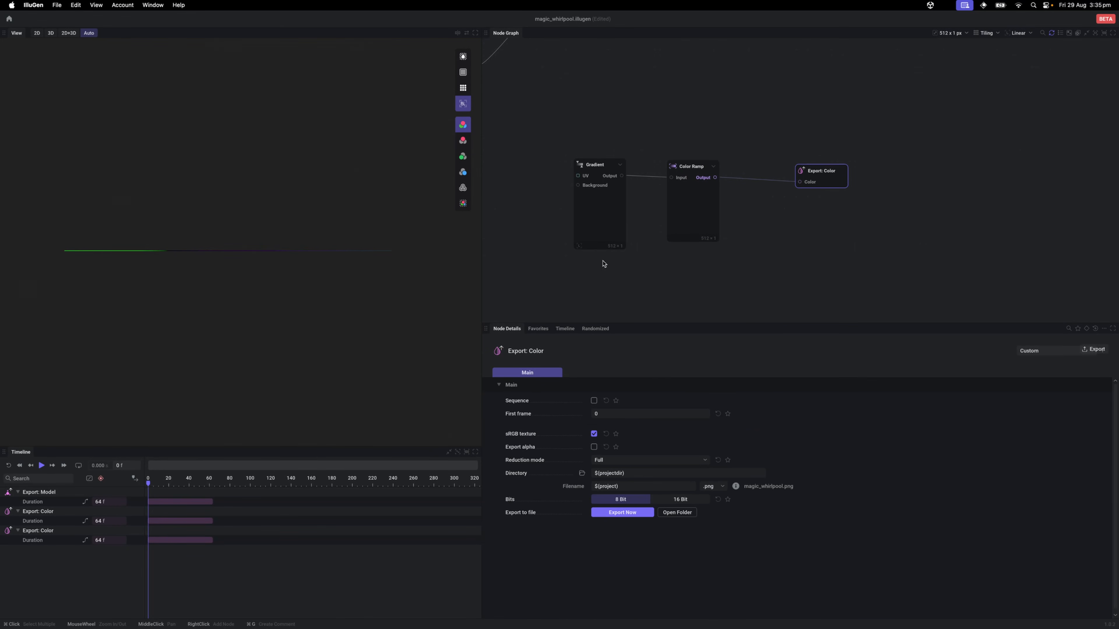
{"action": "mouse_move", "coordinate": [509, 438]}
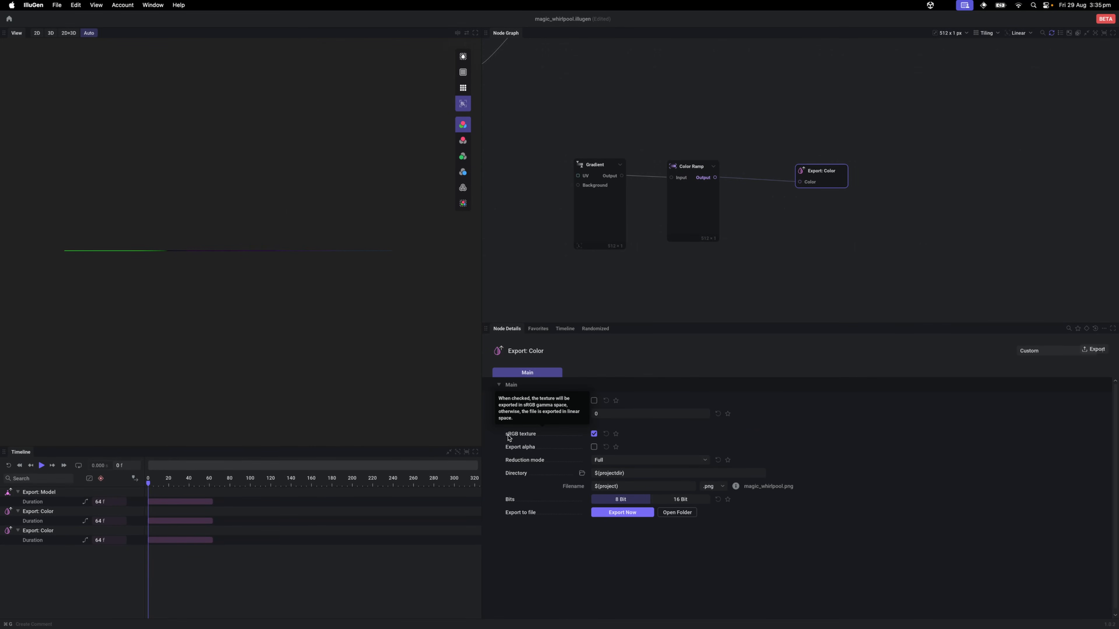
{"action": "left_click", "coordinate": [685, 238]}
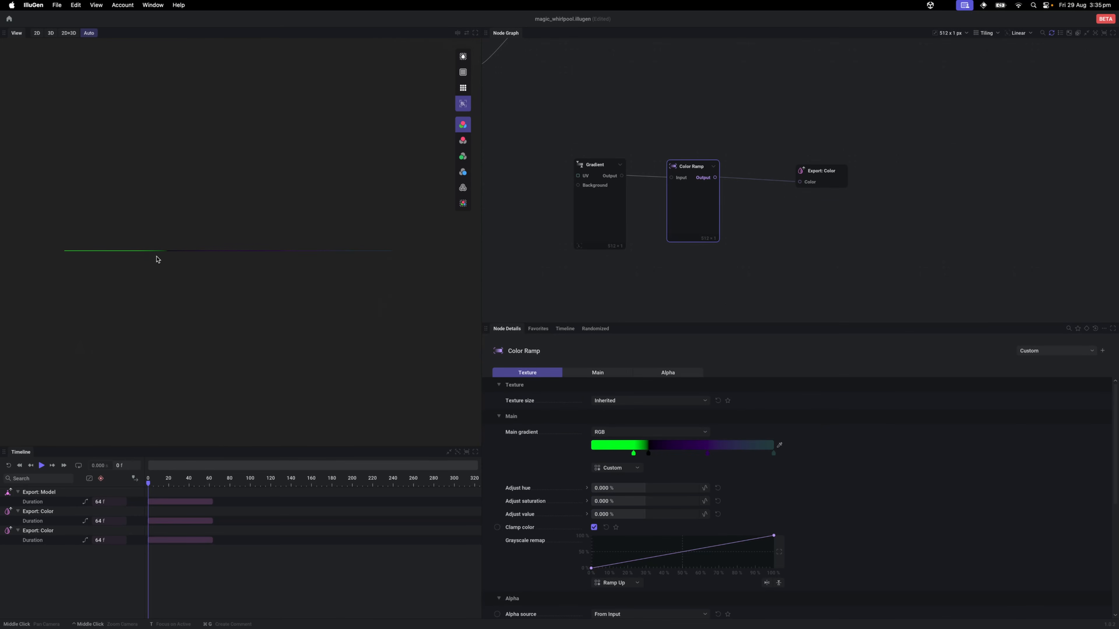
{"action": "left_click", "coordinate": [831, 179]}
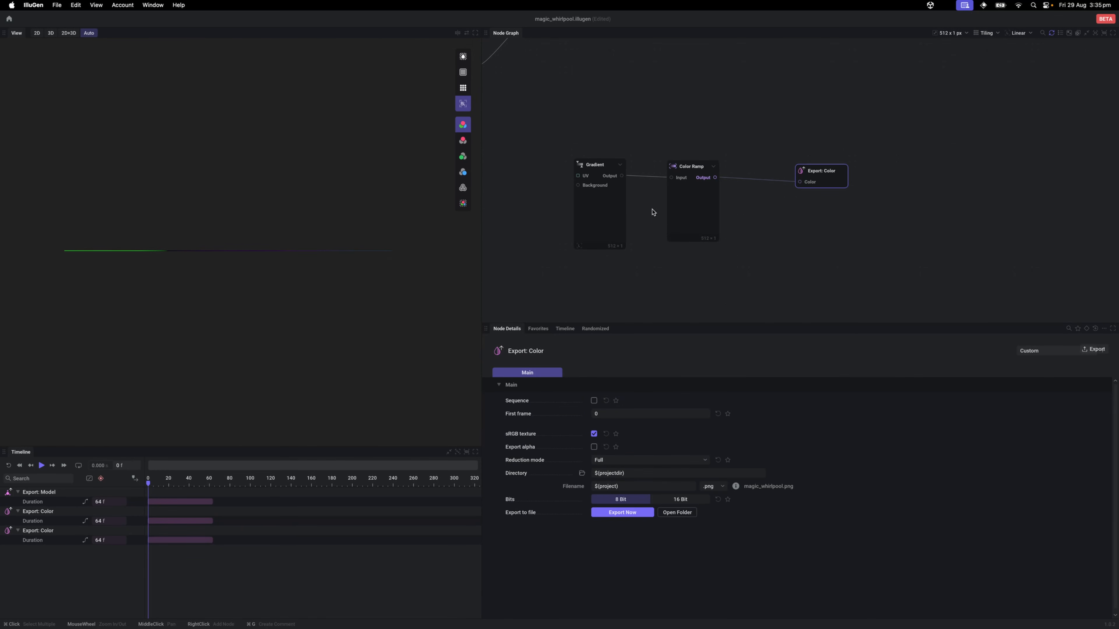
Step: Name the color ramp's export file ${project}_gradient and export the image
{"action": "left_click", "coordinate": [659, 485]}
{"action": "type", "text": "_gradient"}
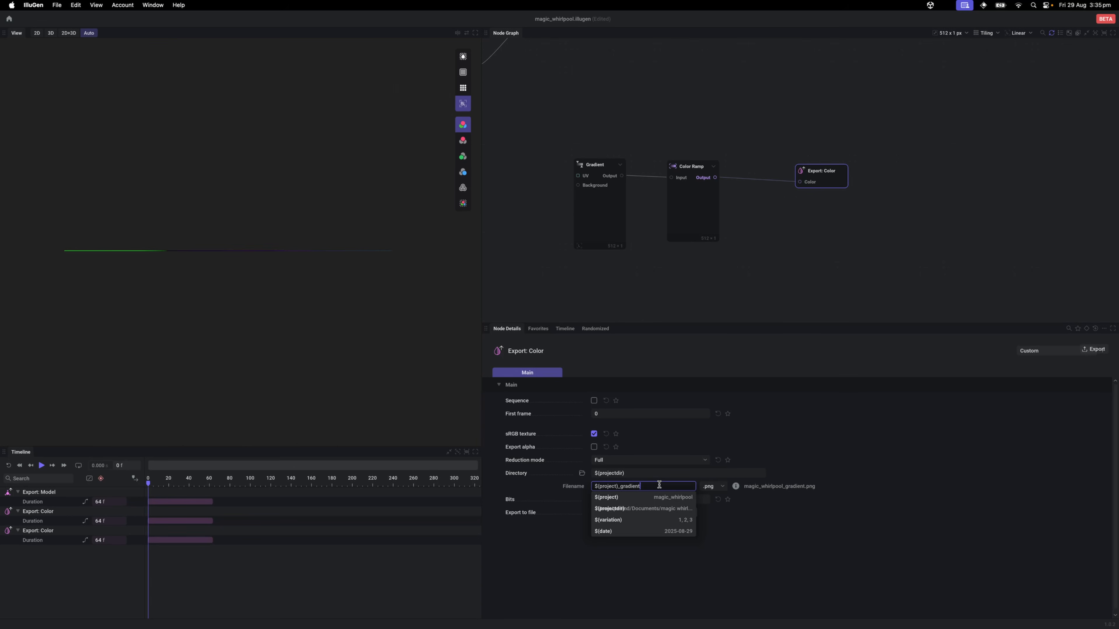
{"action": "key", "text": "Return"}
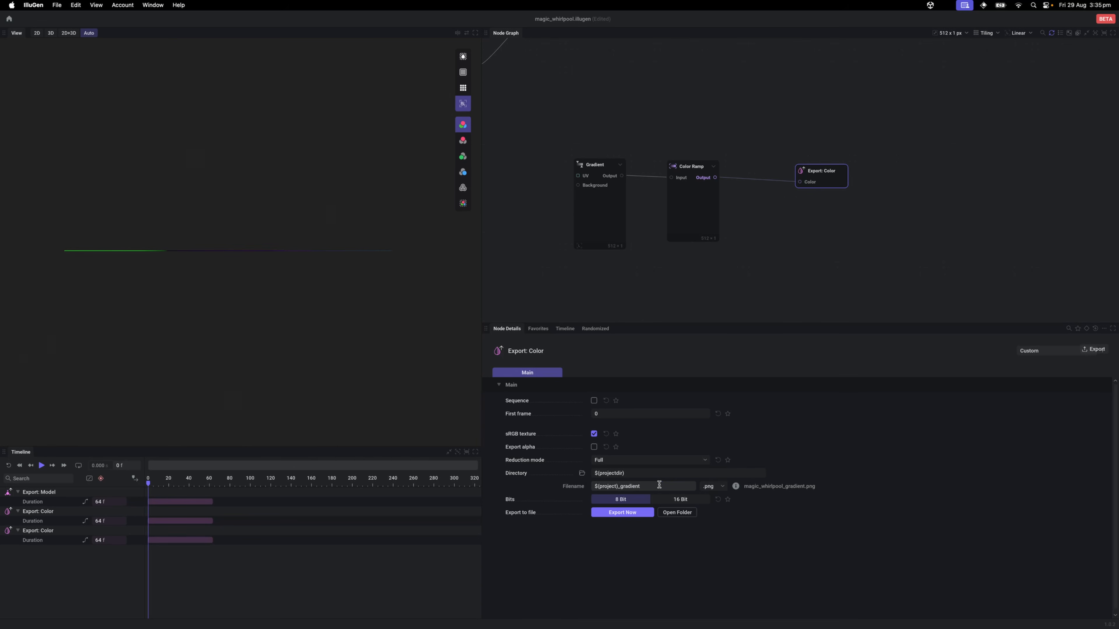
{"action": "left_click", "coordinate": [629, 519]}
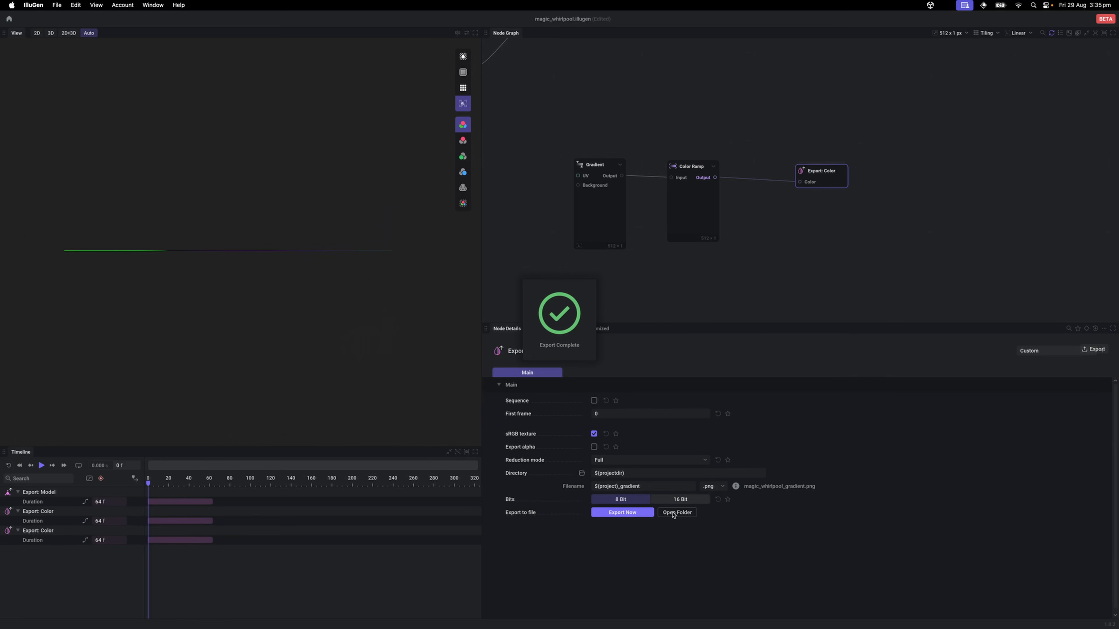
Step: Open the export folder in Finder and select the exported whirlpool files
{"action": "left_click", "coordinate": [685, 517]}
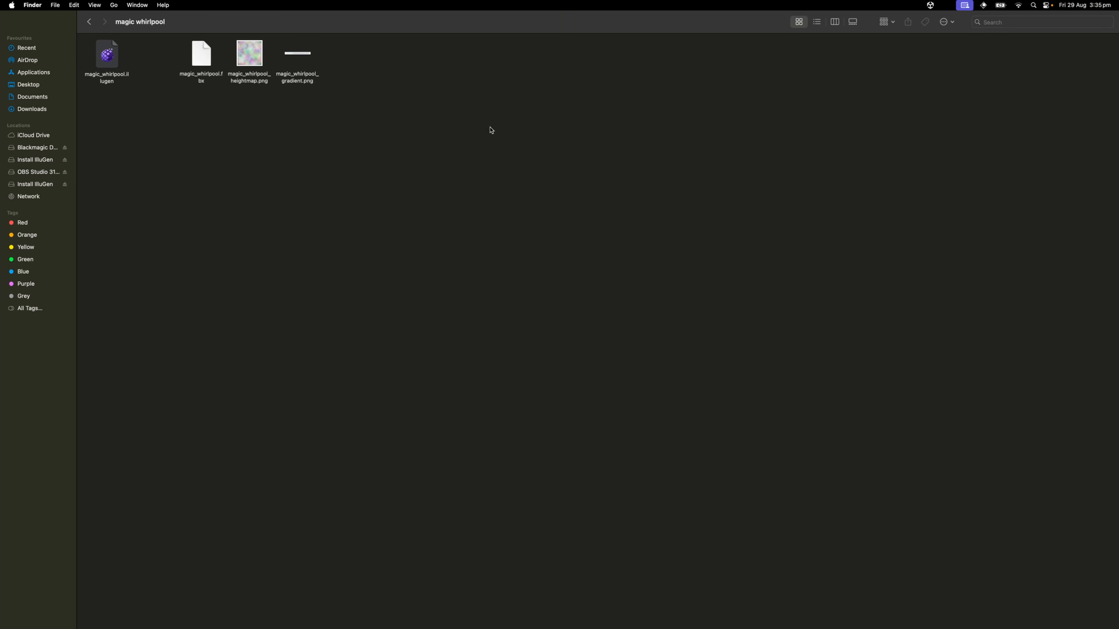
{"action": "left_click_drag", "start_coordinate": [470, 206], "coordinate": [87, 28]}
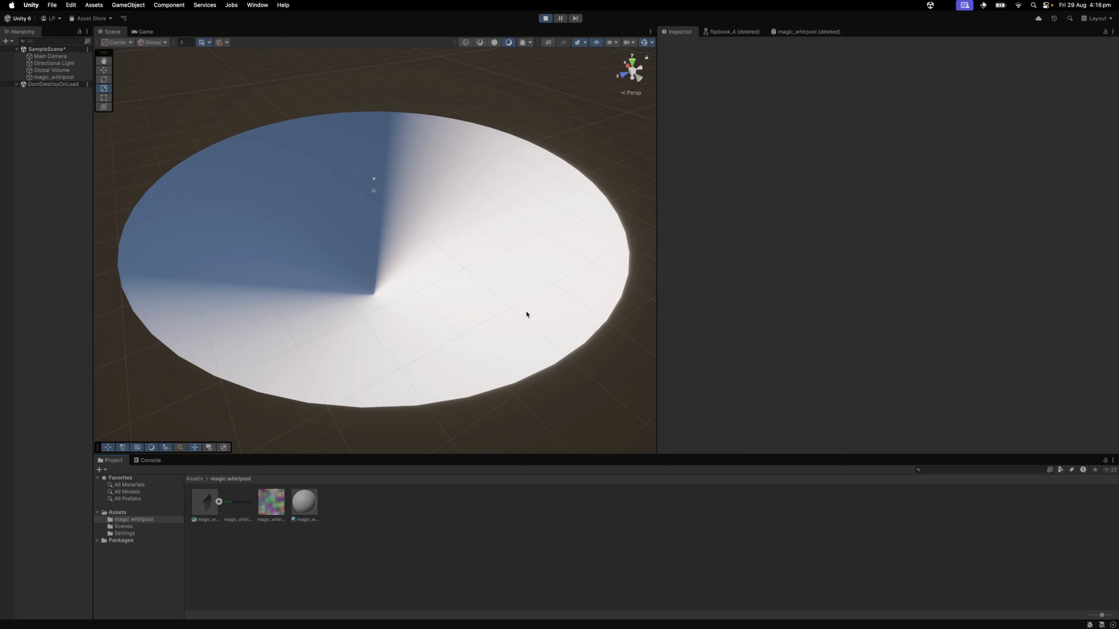
{"action": "left_click_drag", "start_coordinate": [472, 311], "coordinate": [475, 313]}
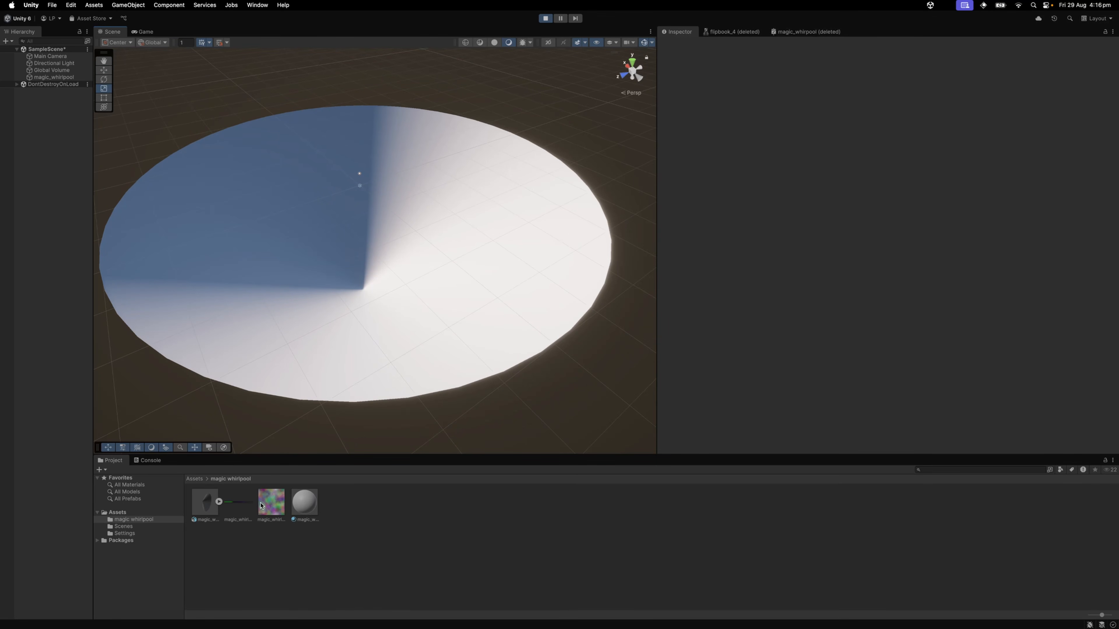
Step: Turn off sRGB (Color Texture) for the magic_whirlpool_heightmap texture and apply the import settings
{"action": "left_click_drag", "start_coordinate": [375, 374], "coordinate": [389, 372]}
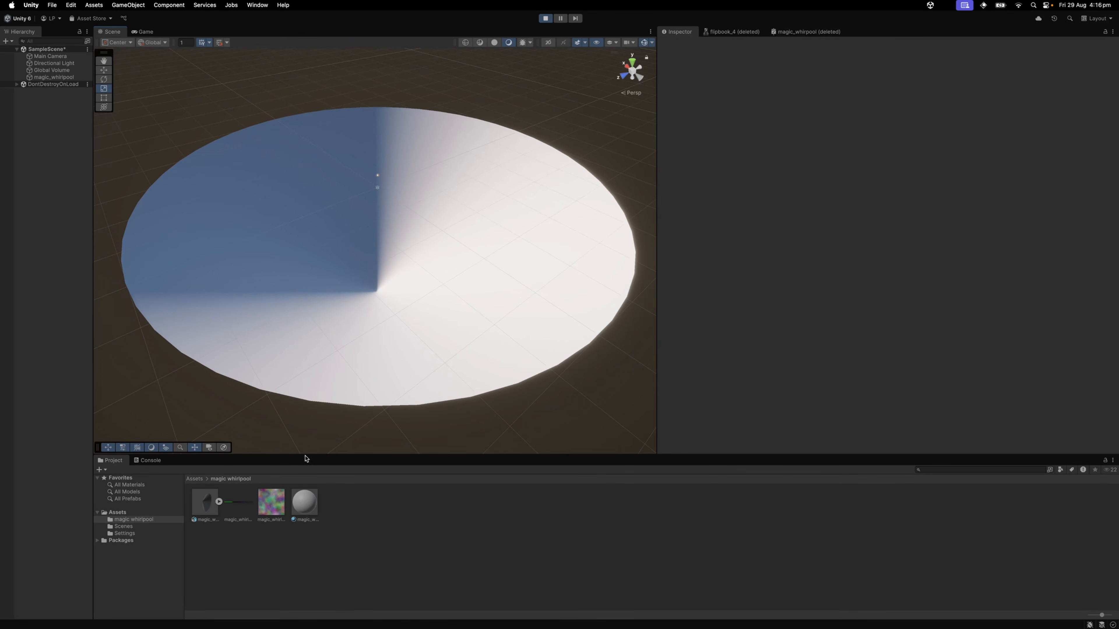
{"action": "left_click_drag", "start_coordinate": [410, 272], "coordinate": [401, 306]}
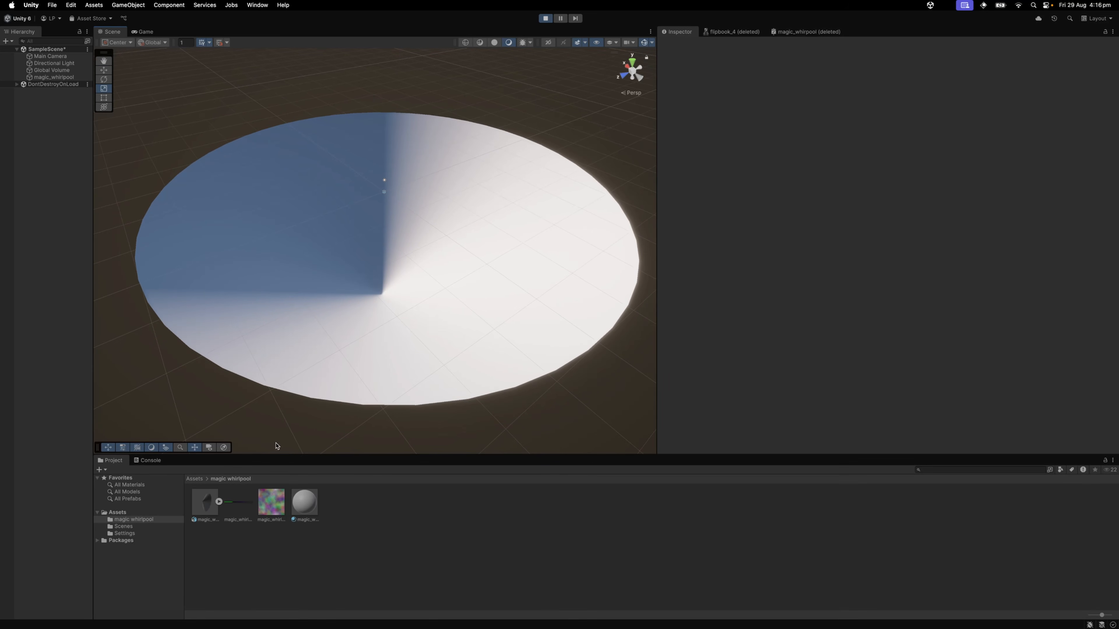
{"action": "left_click", "coordinate": [271, 505]}
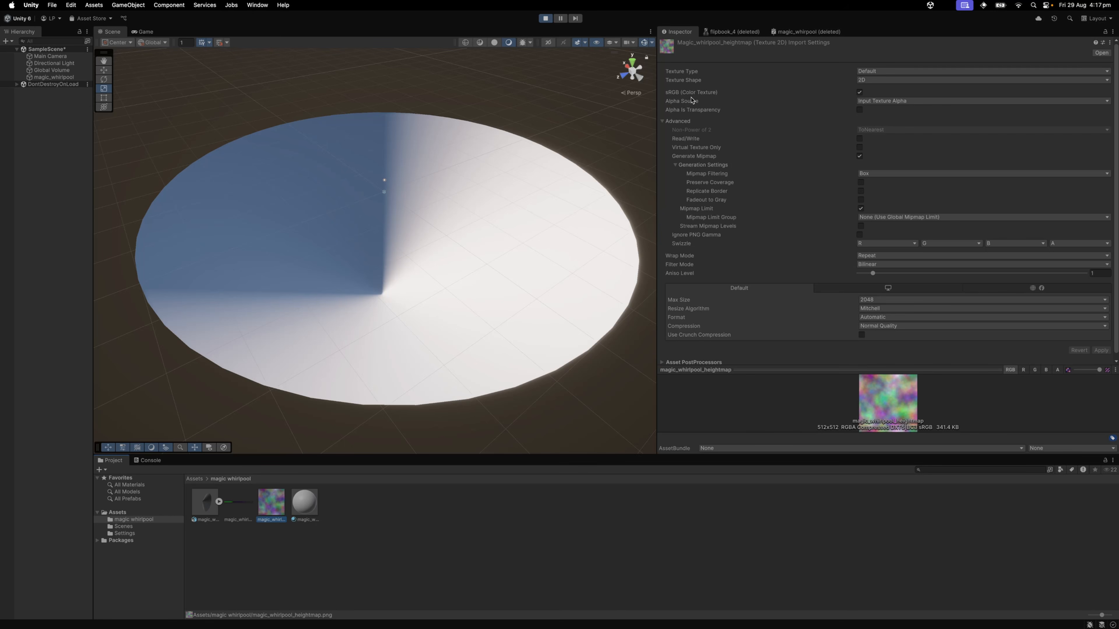
{"action": "left_click", "coordinate": [860, 92]}
{"action": "left_click", "coordinate": [1101, 351]}
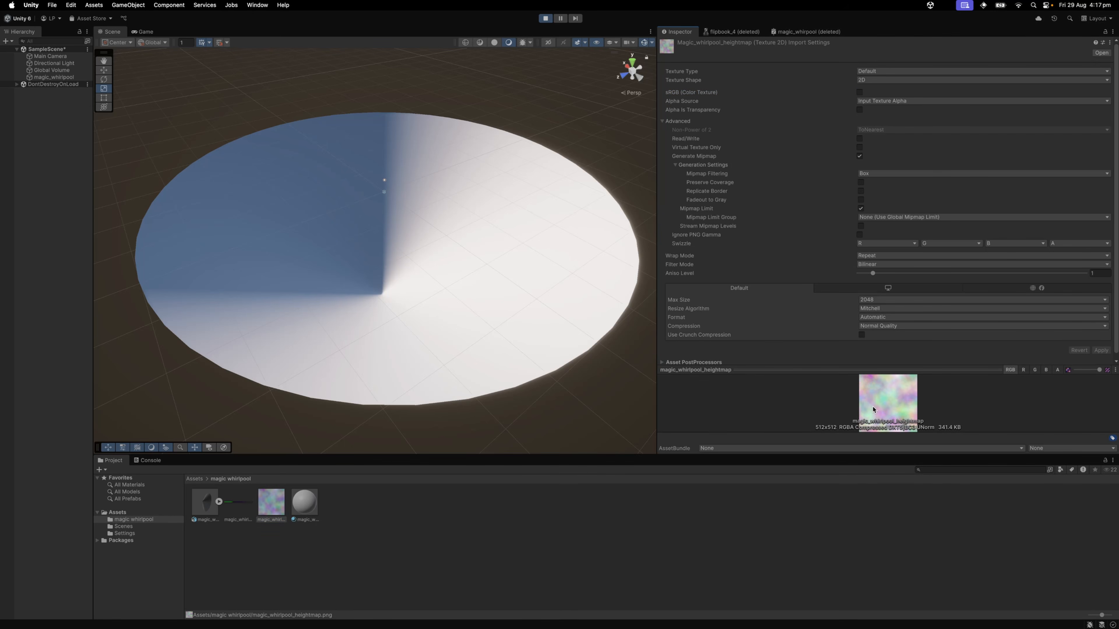
Step: Disable Generate Mipmap and set Compression to None for the magic_whirlpool_gradient texture, applying the import settings
{"action": "left_click", "coordinate": [229, 514]}
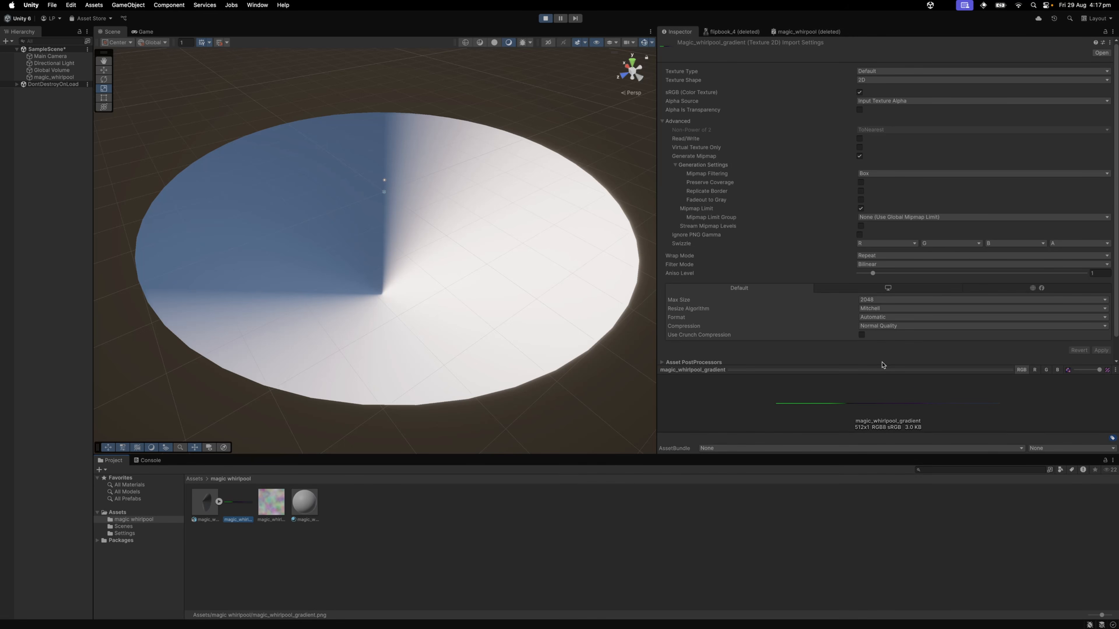
{"action": "left_click", "coordinate": [860, 156]}
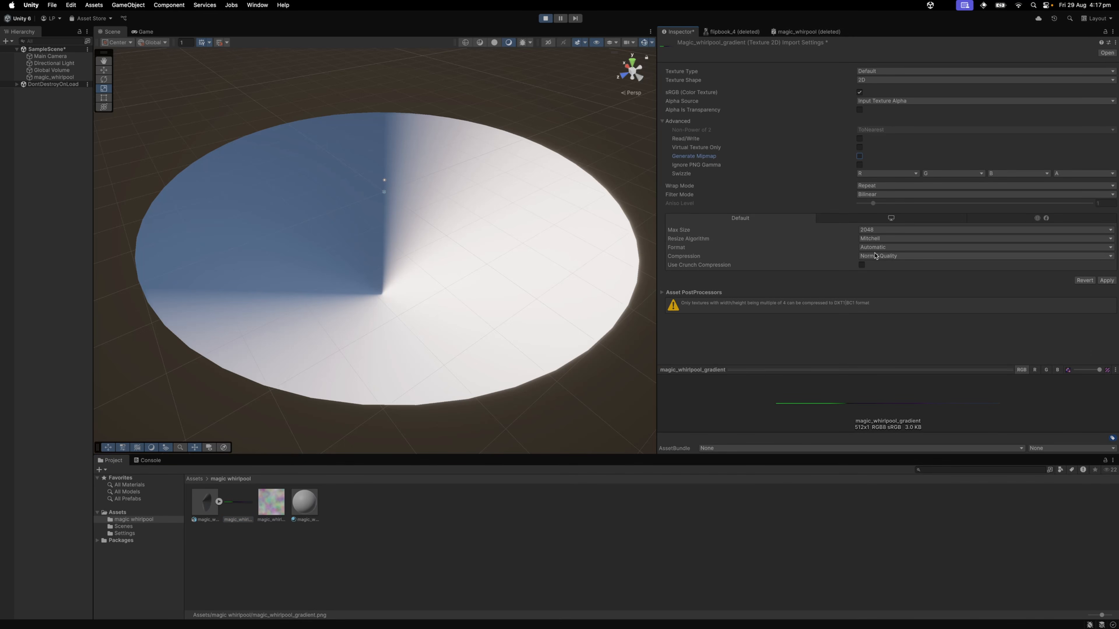
{"action": "left_click", "coordinate": [875, 256]}
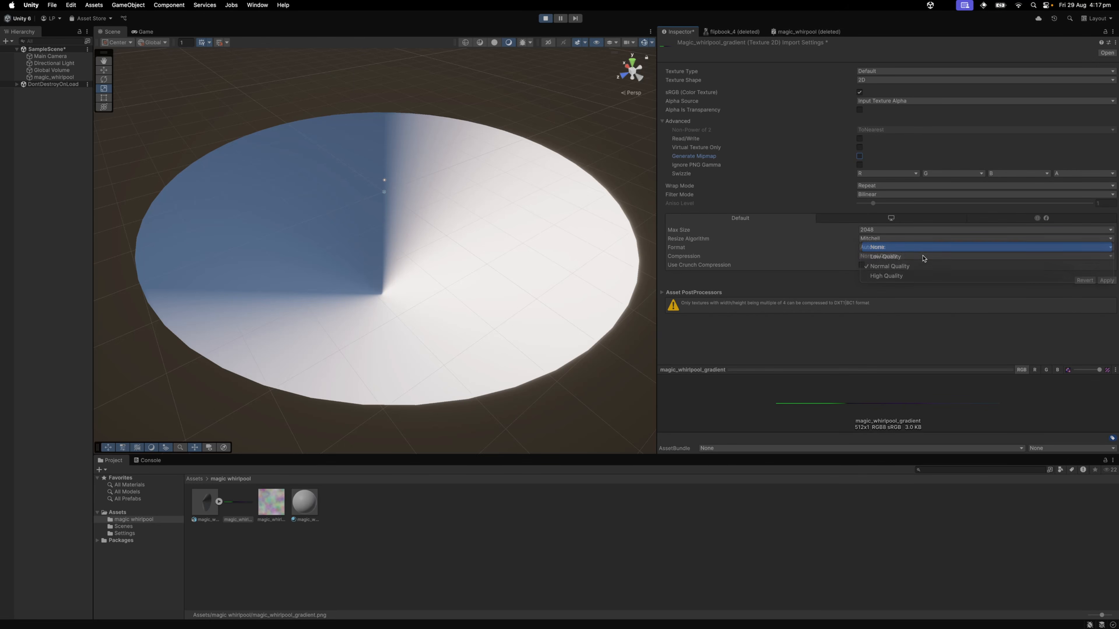
{"action": "left_click", "coordinate": [881, 243]}
{"action": "left_click", "coordinate": [1107, 272]}
Step: Create a URP Lit shader graph named magic_whirlpool in the magic whirlpool assets folder
{"action": "left_click_drag", "start_coordinate": [375, 395], "coordinate": [357, 389]}
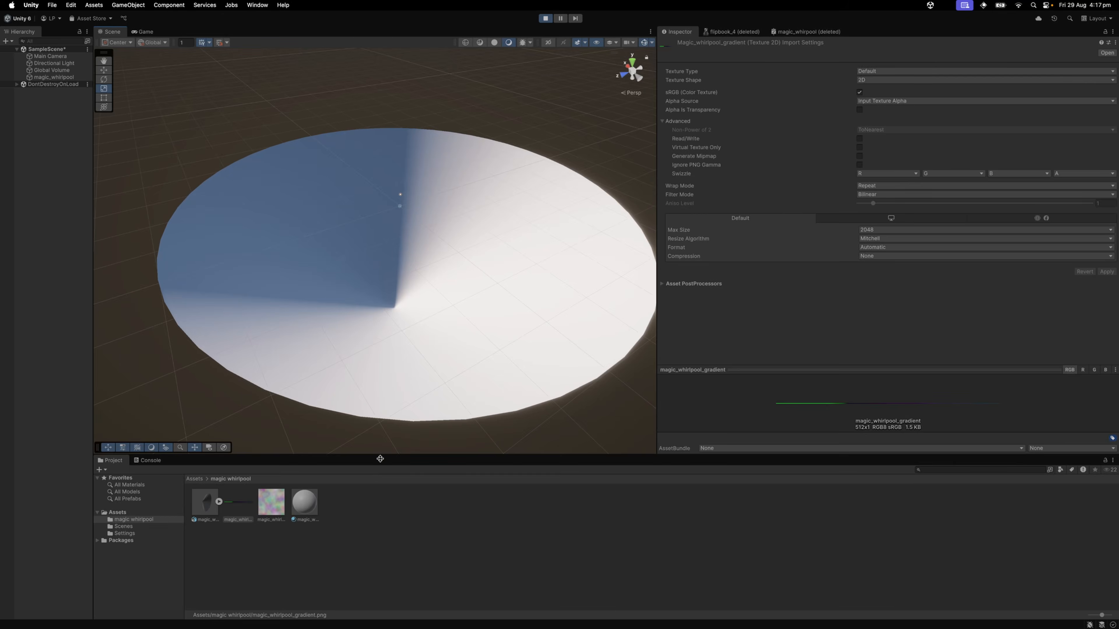
{"action": "right_click", "coordinate": [367, 483]}
{"action": "mouse_move", "coordinate": [439, 395]}
{"action": "mouse_move", "coordinate": [524, 496]}
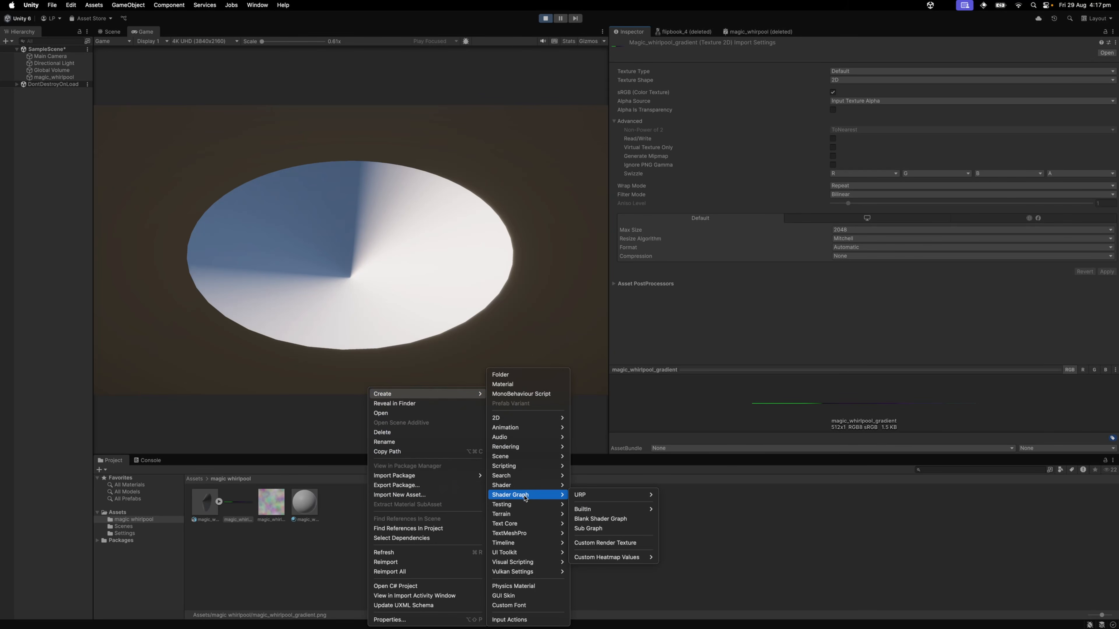
{"action": "mouse_move", "coordinate": [623, 495]}
{"action": "left_click", "coordinate": [685, 505]}
{"action": "type", "text": "magi"}
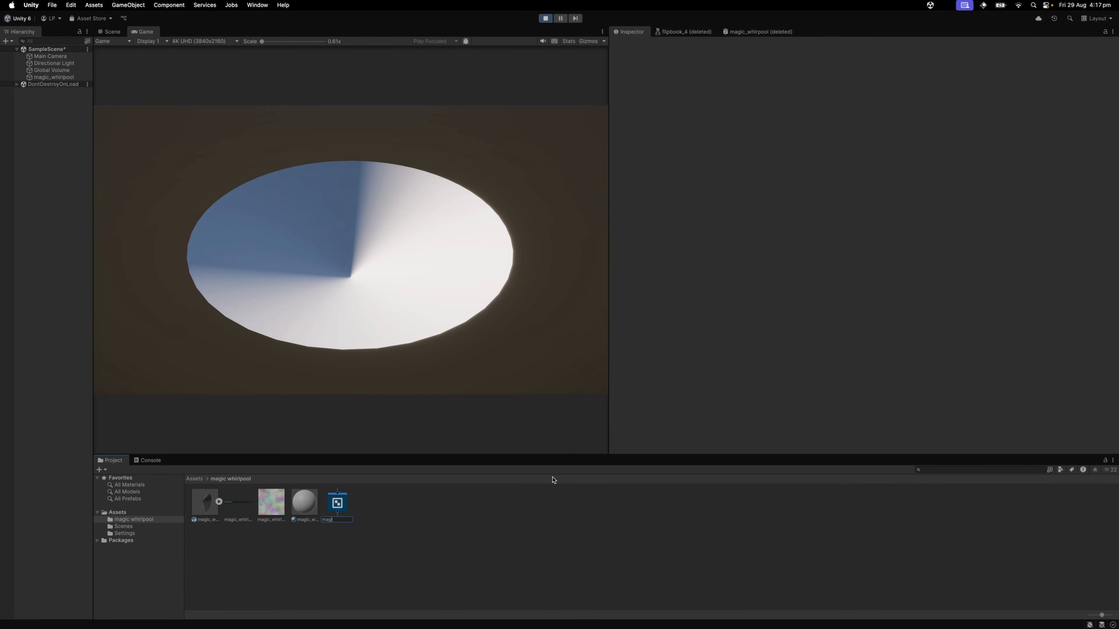
{"action": "type", "text": "c_w"}
{"action": "type", "text": "hirlpool"}
Step: Widen the shader graph editor and move the Vertex block farther above the Fragment block
{"action": "left_click_drag", "start_coordinate": [610, 104], "coordinate": [525, 95]}
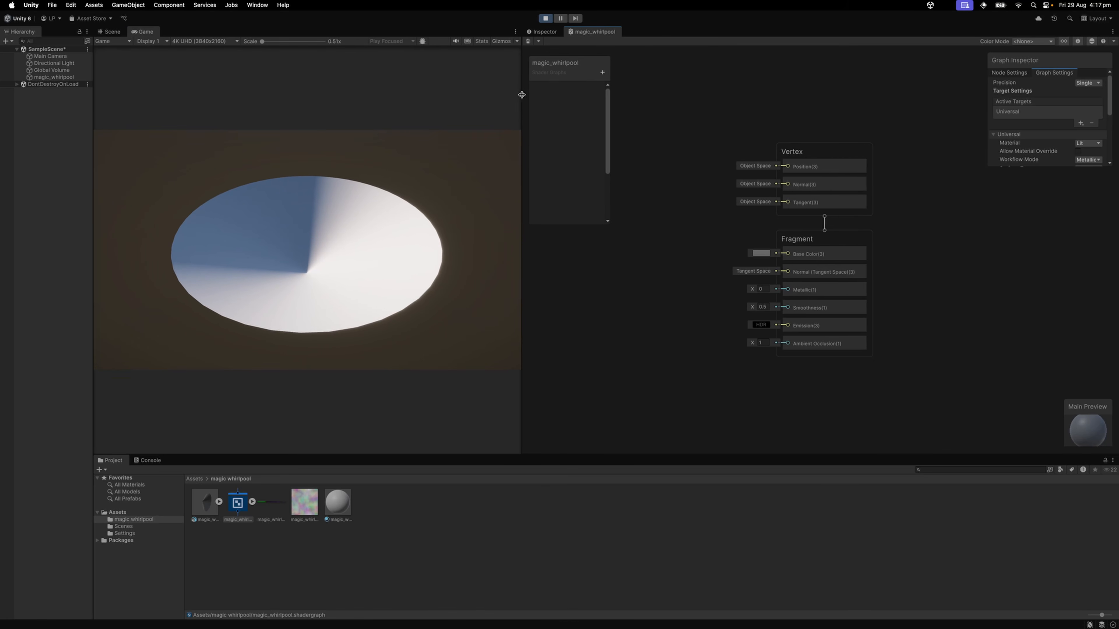
{"action": "left_click_drag", "start_coordinate": [728, 172], "coordinate": [814, 274]}
{"action": "scroll", "coordinate": [769, 209], "scroll_direction": "down", "scroll_amount": 2}
{"action": "left_click_drag", "start_coordinate": [907, 259], "coordinate": [906, 184]}
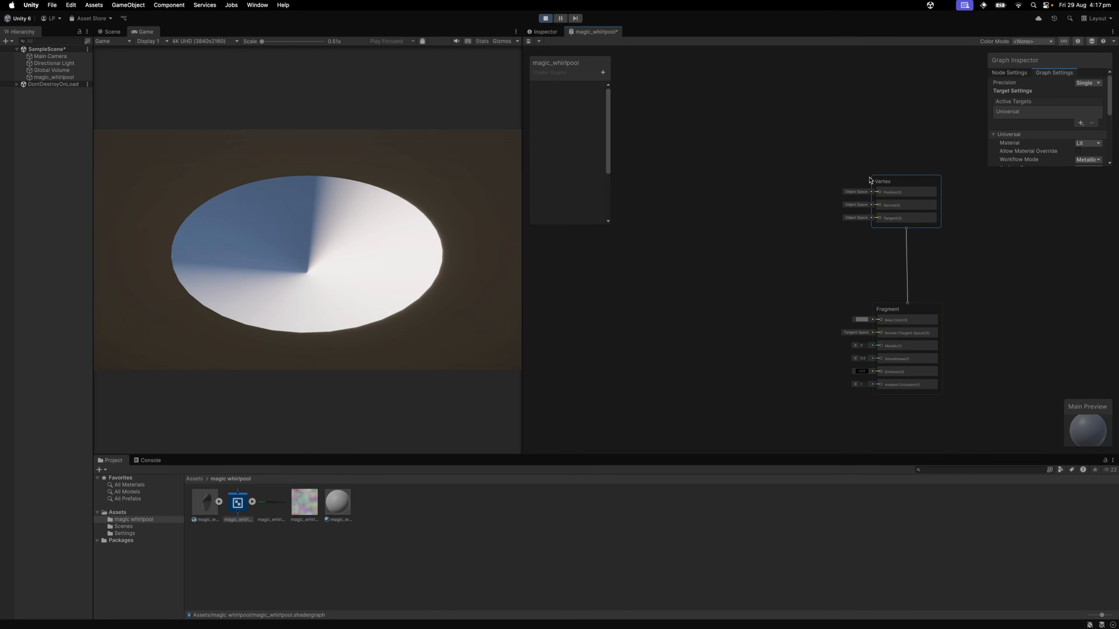
{"action": "left_click_drag", "start_coordinate": [770, 191], "coordinate": [814, 239]}
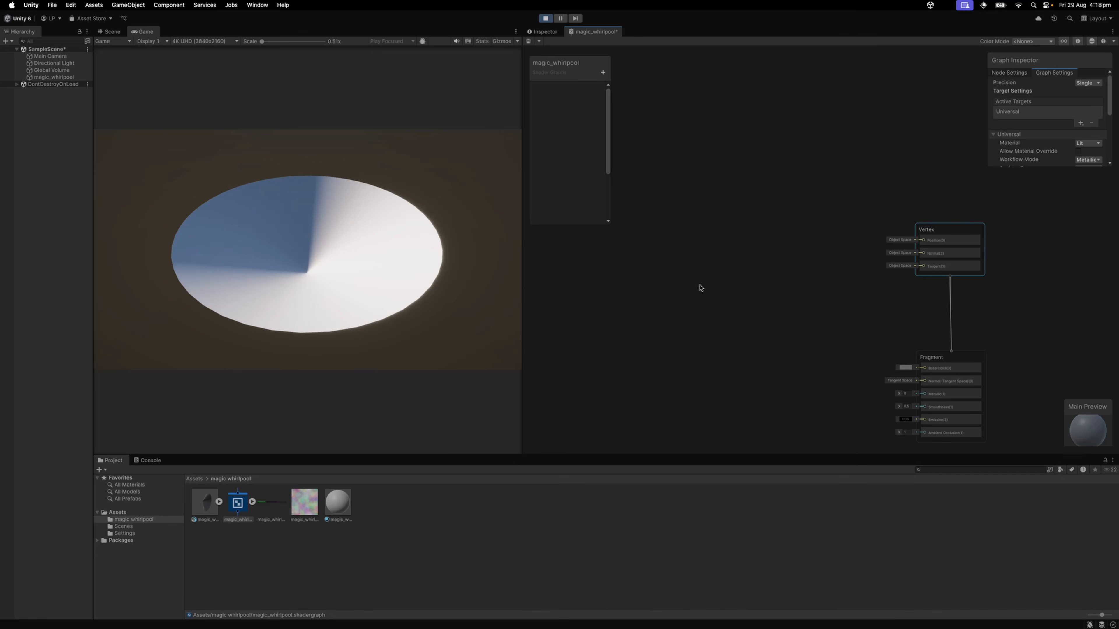
{"action": "left_click_drag", "start_coordinate": [747, 257], "coordinate": [763, 252]}
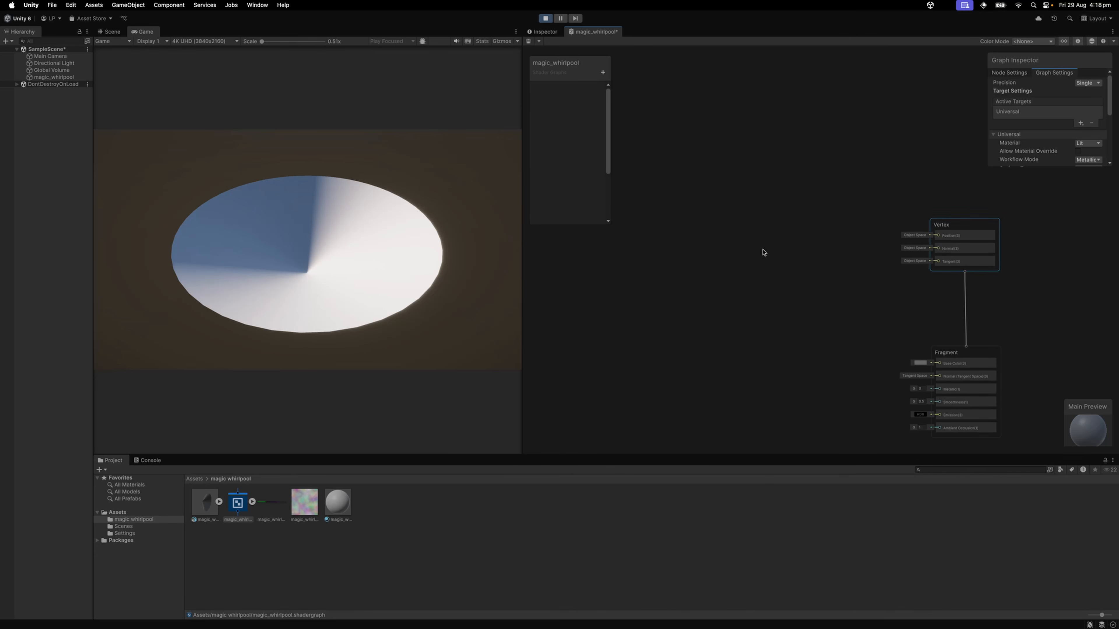
{"action": "left_click_drag", "start_coordinate": [764, 252], "coordinate": [777, 257]}
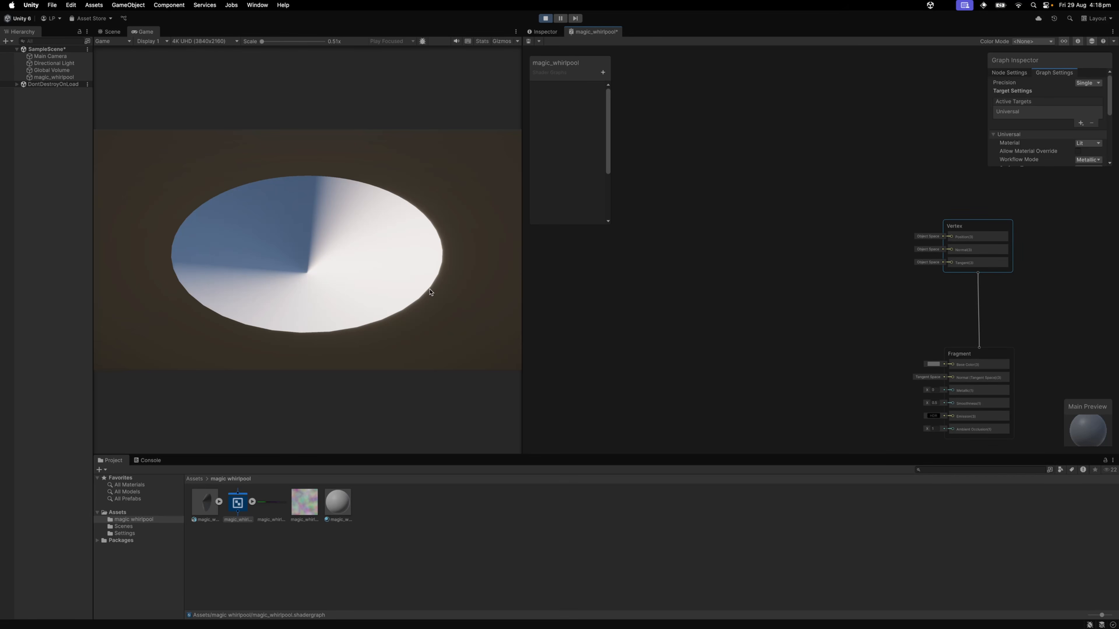
{"action": "mouse_move", "coordinate": [611, 270]}
{"action": "left_mouse_down"}
{"action": "mouse_move", "coordinate": [673, 276]}
{"action": "mouse_move", "coordinate": [748, 247]}
{"action": "left_mouse_up"}
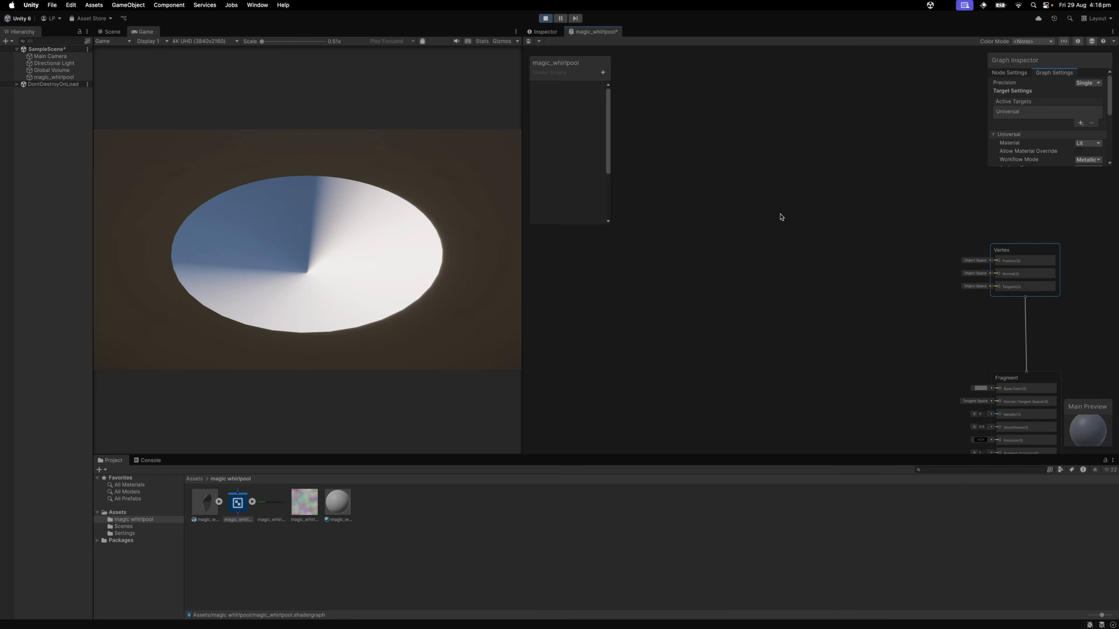
{"action": "left_click_drag", "start_coordinate": [779, 201], "coordinate": [649, 208]}
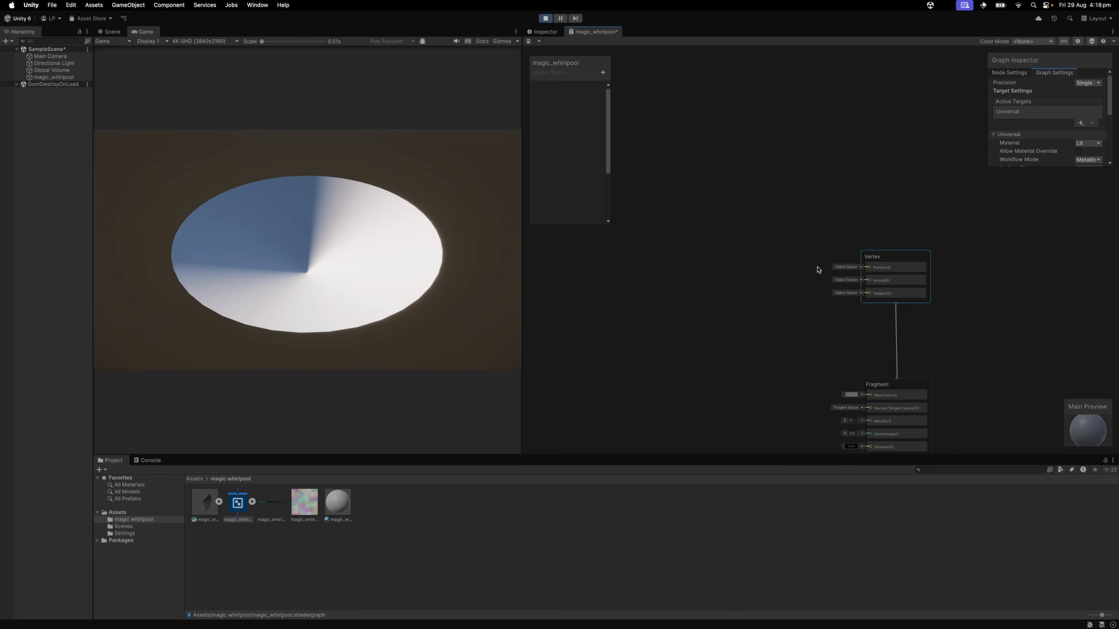
{"action": "scroll", "coordinate": [778, 259], "scroll_direction": "up", "scroll_amount": 1}
{"action": "mouse_move", "coordinate": [817, 268]}
{"action": "left_mouse_down"}
{"action": "mouse_move", "coordinate": [779, 259]}
{"action": "mouse_move", "coordinate": [892, 288]}
{"action": "left_mouse_up"}
{"action": "scroll", "coordinate": [780, 261], "scroll_direction": "up", "scroll_amount": 1}
{"action": "scroll", "coordinate": [717, 224], "scroll_direction": "down", "scroll_amount": 4}
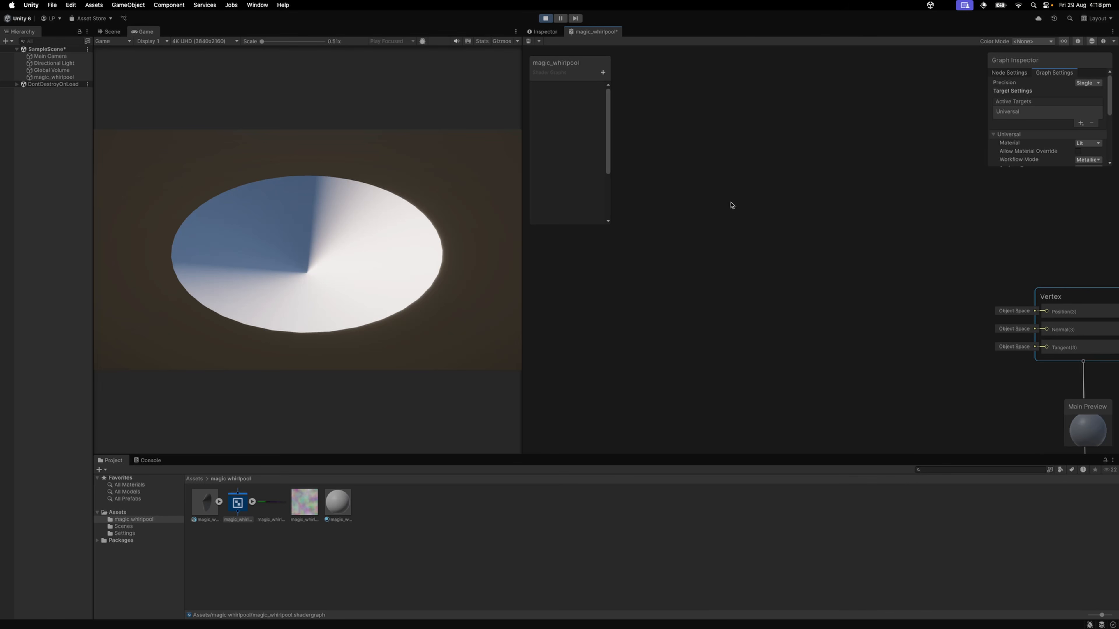
Step: Add a Texture 2D property named heightmap and a Vector 2 property named displacement intensity to the shader graph
{"action": "left_click", "coordinate": [603, 73]}
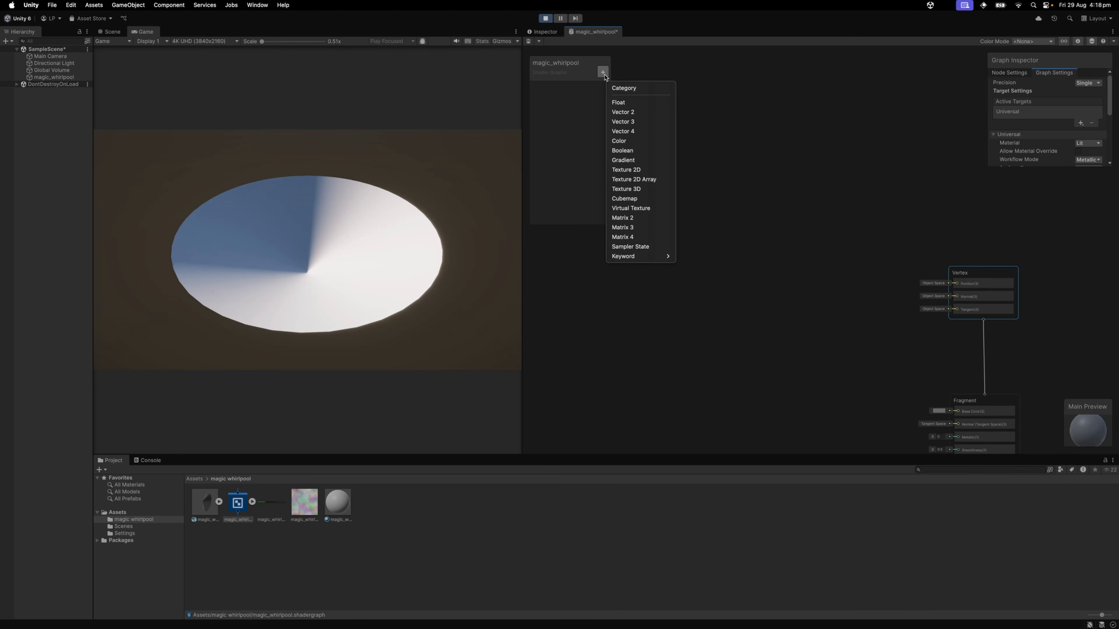
{"action": "left_click", "coordinate": [639, 170]}
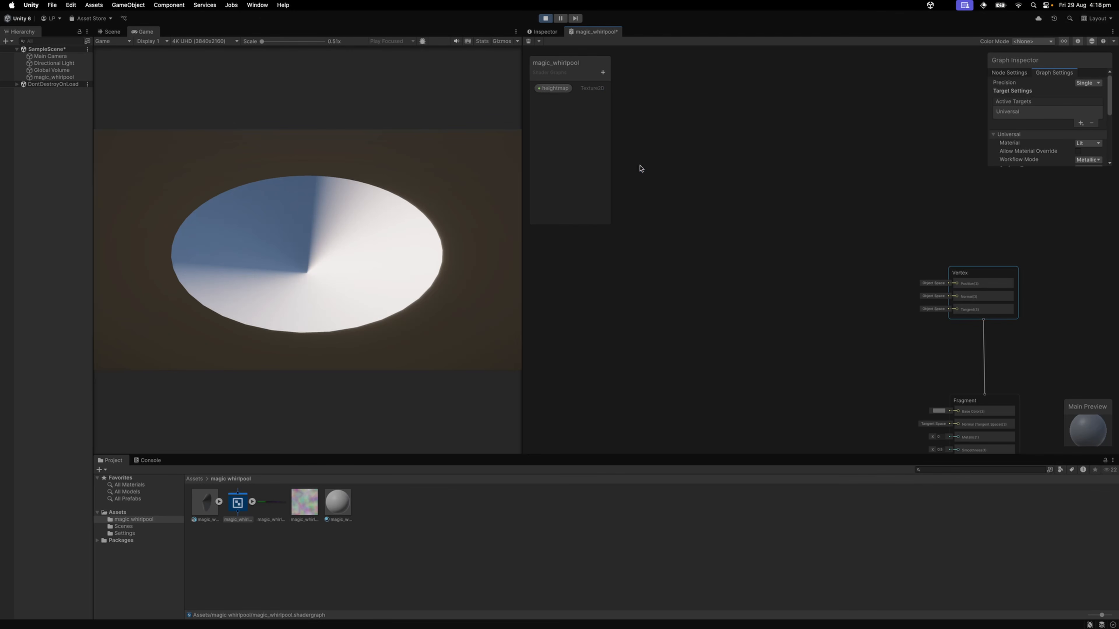
{"action": "left_click", "coordinate": [603, 73]}
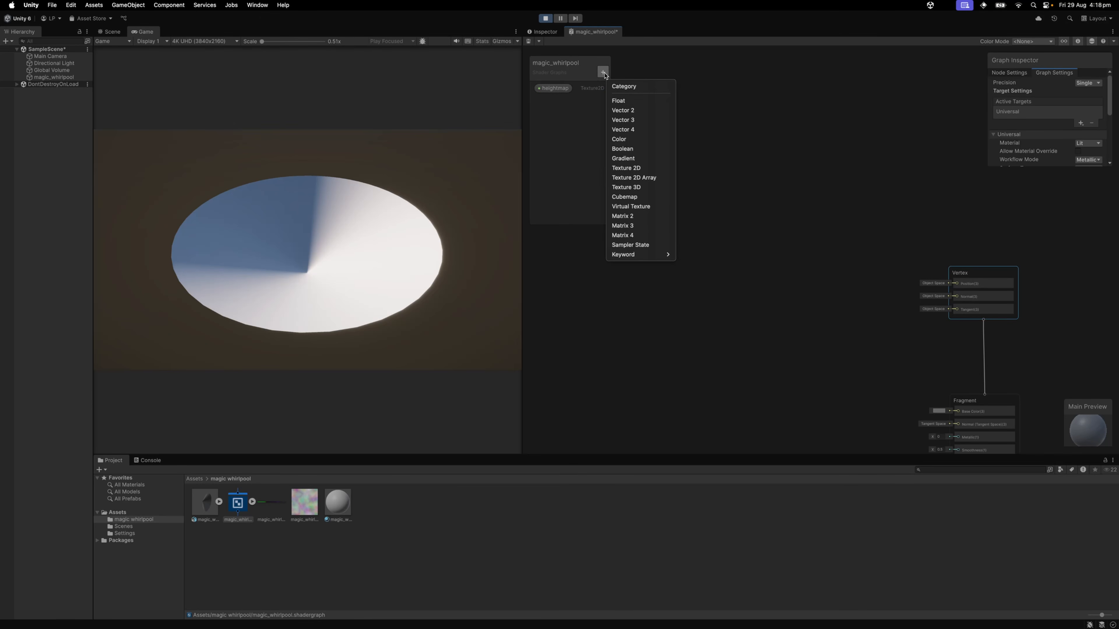
{"action": "left_click", "coordinate": [634, 110]}
{"action": "type", "text": "displacement intensity"}
{"action": "key", "text": "Return"}
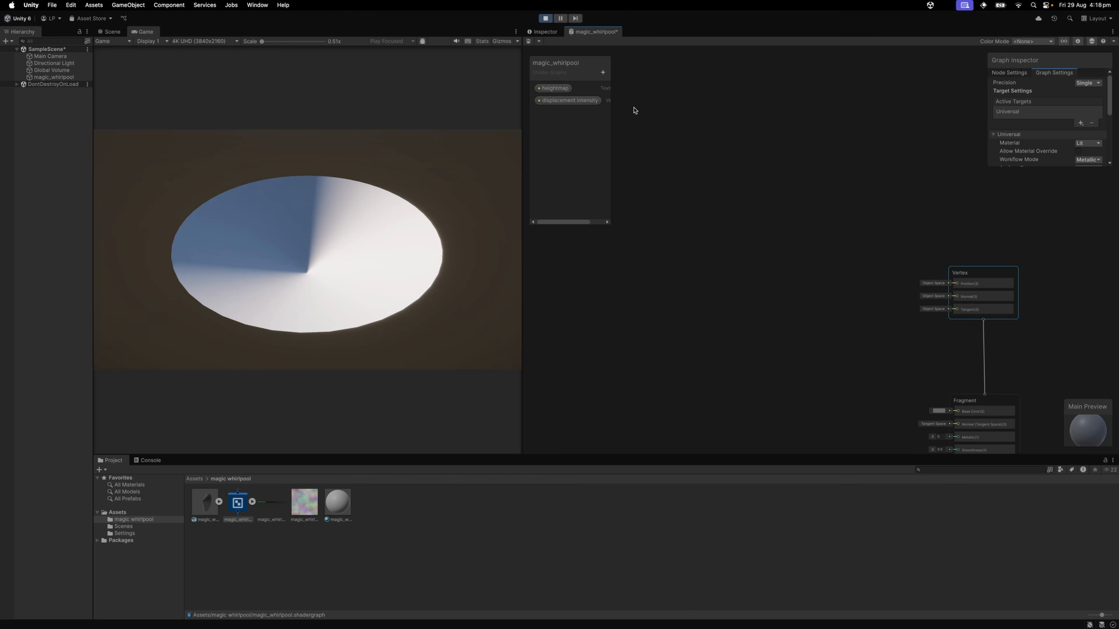
Step: Place the heightmap and displacement intensity properties as nodes in the graph, one below the other
{"action": "left_click_drag", "start_coordinate": [555, 89], "coordinate": [711, 189]}
{"action": "mouse_move", "coordinate": [685, 255]}
{"action": "left_mouse_down"}
{"action": "mouse_move", "coordinate": [686, 240]}
{"action": "mouse_move", "coordinate": [704, 256]}
{"action": "left_mouse_up"}
{"action": "left_click", "coordinate": [568, 101]}
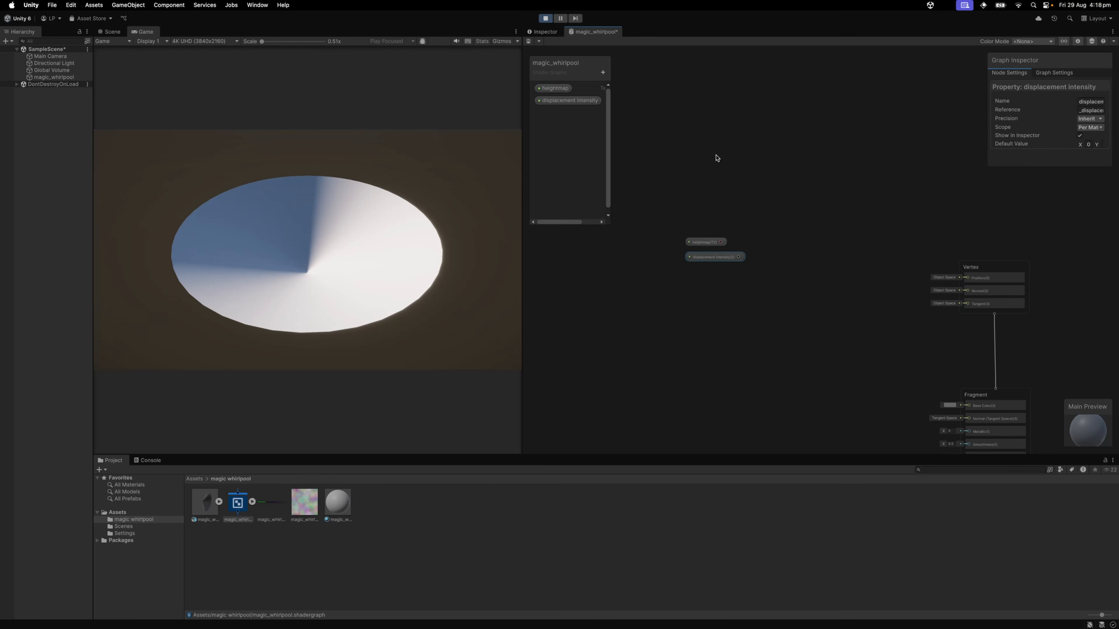
Step: Add a Normal Vector node and a Position node, placing Position directly above Normal Vector
{"action": "right_click", "coordinate": [716, 158]}
{"action": "left_click", "coordinate": [696, 158]}
{"action": "key", "text": "space"}
{"action": "type", "text": "normal"}
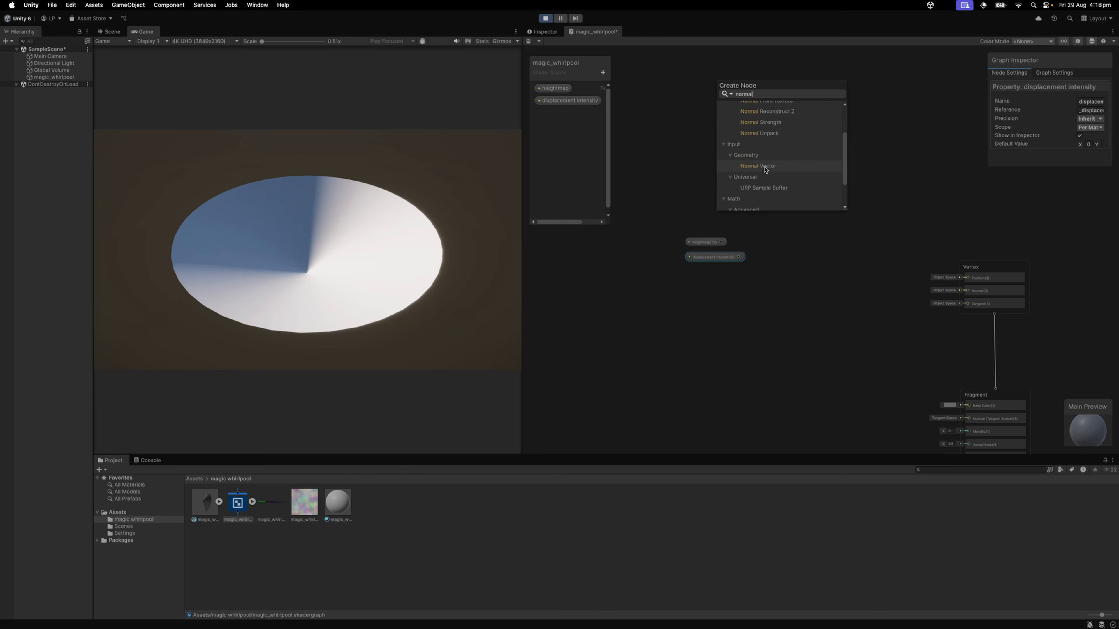
{"action": "left_click", "coordinate": [765, 166]}
{"action": "key", "text": "space"}
{"action": "type", "text": "position"}
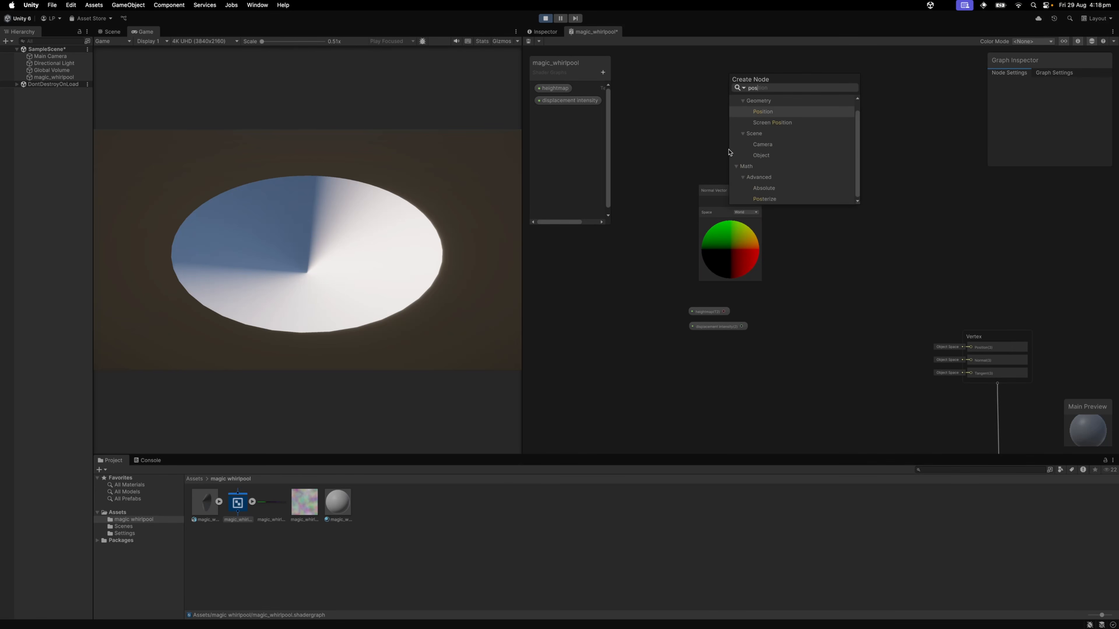
{"action": "key", "text": "Return"}
{"action": "left_click_drag", "start_coordinate": [751, 209], "coordinate": [718, 134]}
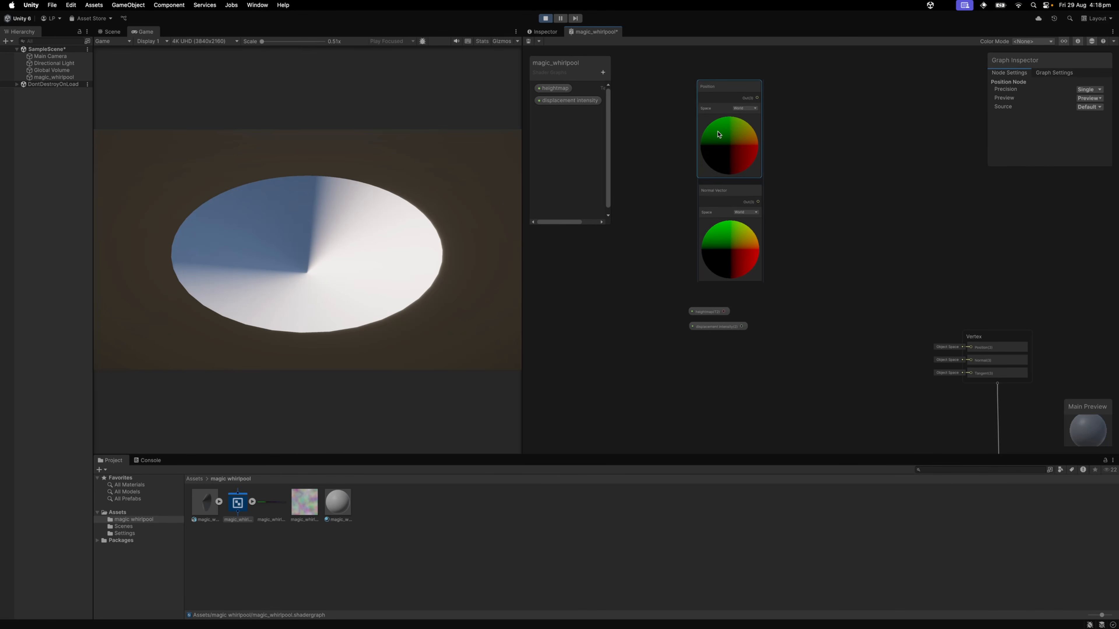
Step: Set the Space of both the Position and Normal Vector nodes to Object
{"action": "left_click", "coordinate": [750, 110]}
{"action": "left_click", "coordinate": [749, 118]}
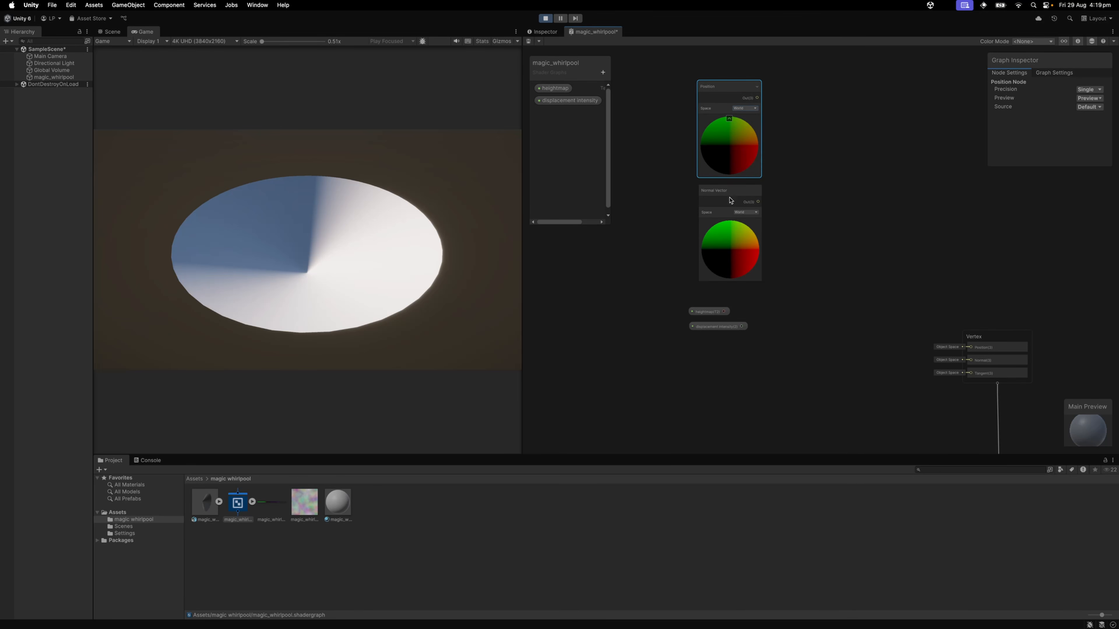
{"action": "left_click", "coordinate": [755, 212]}
{"action": "left_click", "coordinate": [749, 225]}
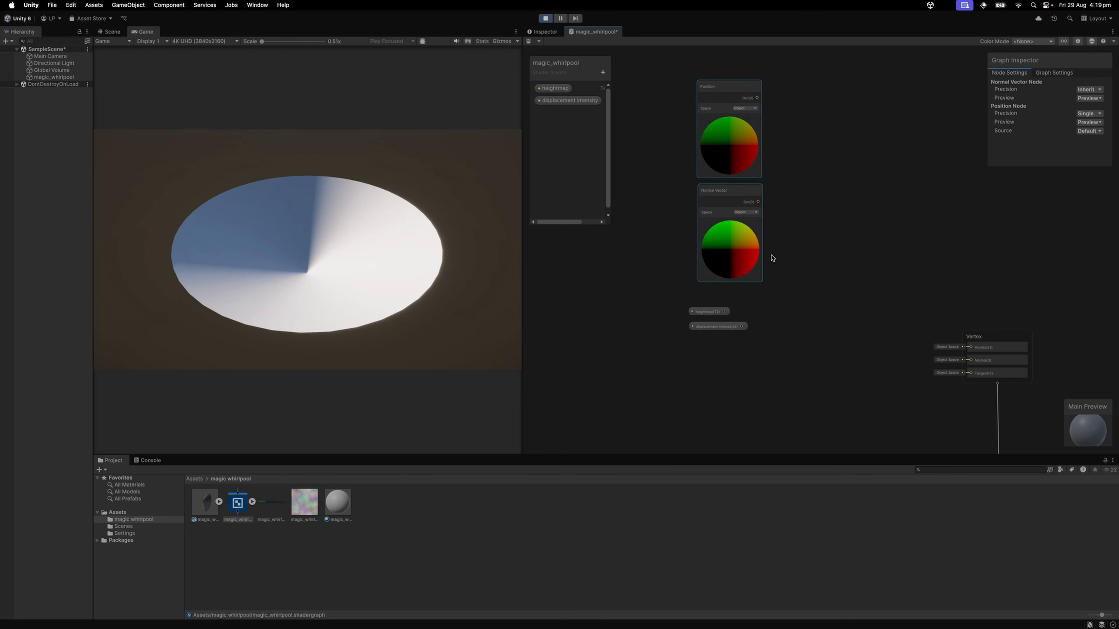
Step: Move the Position and Normal Vector nodes farther from the Vertex block and line up the two property nodes beneath them
{"action": "left_click_drag", "start_coordinate": [762, 275], "coordinate": [726, 269]}
{"action": "left_click_drag", "start_coordinate": [858, 330], "coordinate": [840, 329]}
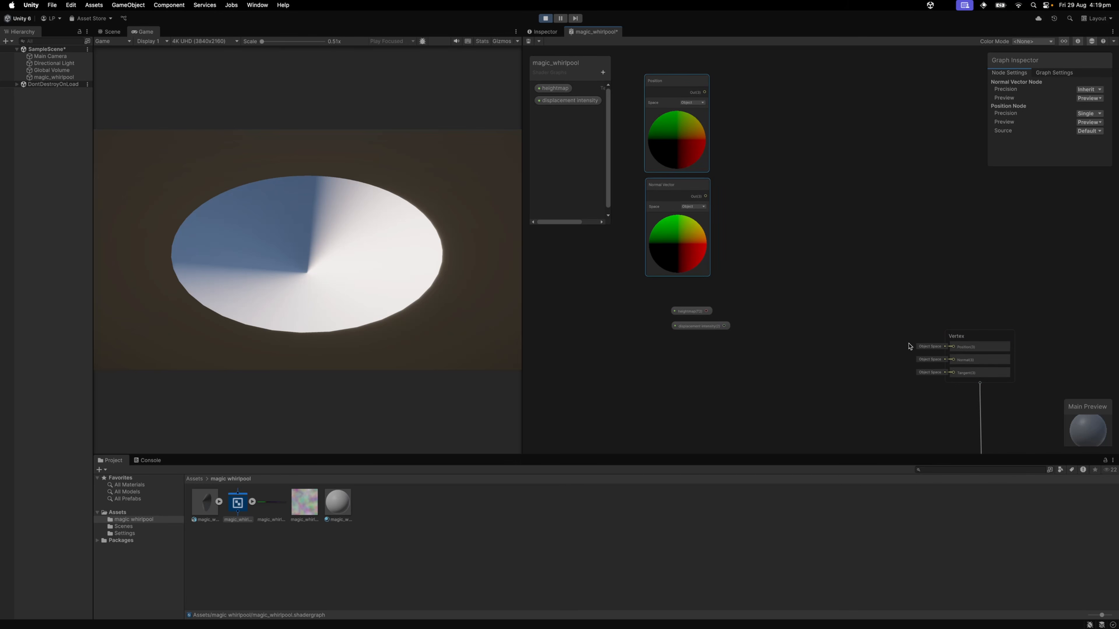
{"action": "left_click_drag", "start_coordinate": [637, 305], "coordinate": [677, 317]}
{"action": "left_click", "coordinate": [731, 221]}
{"action": "left_click_drag", "start_coordinate": [729, 268], "coordinate": [725, 246]}
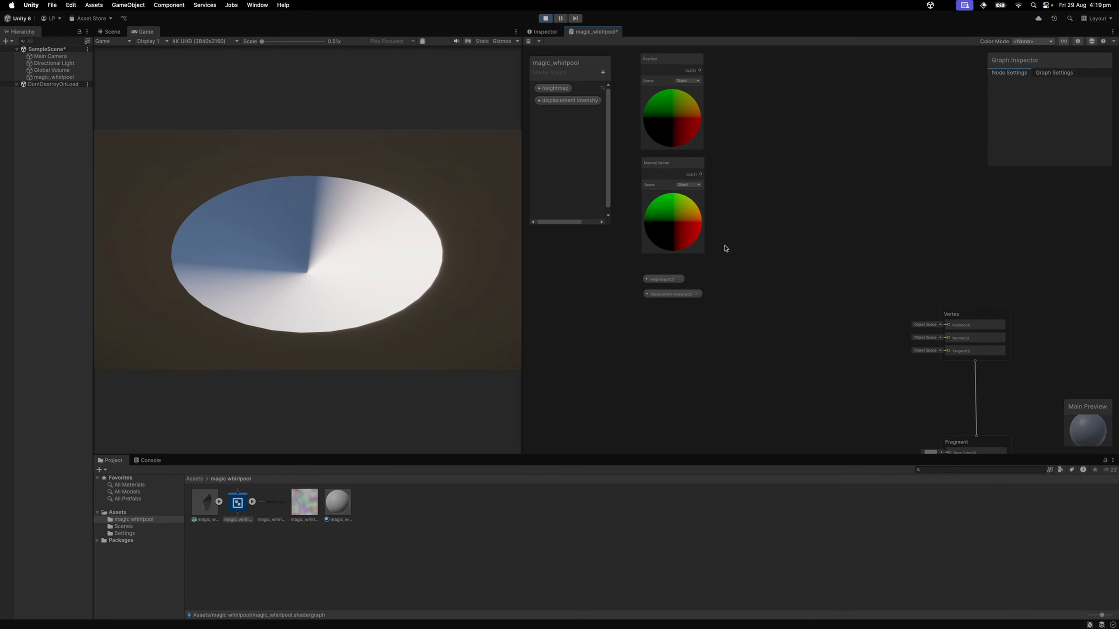
Step: Add a Sample Texture 2D LOD node with its Texture input fed by the heightmap property
{"action": "key", "text": "space"}
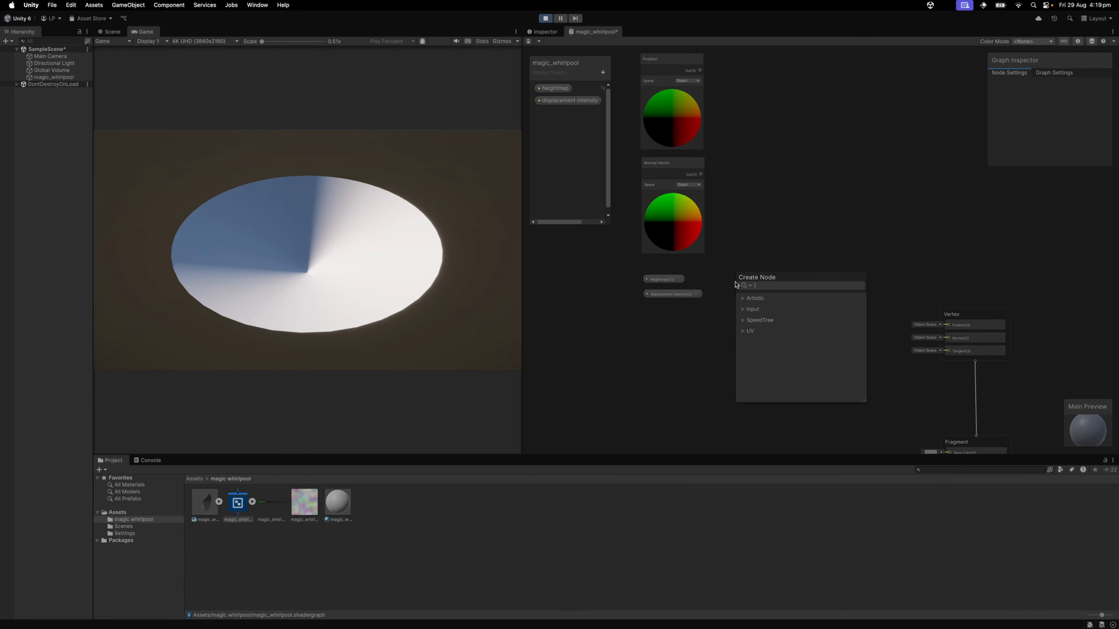
{"action": "type", "text": "sample"}
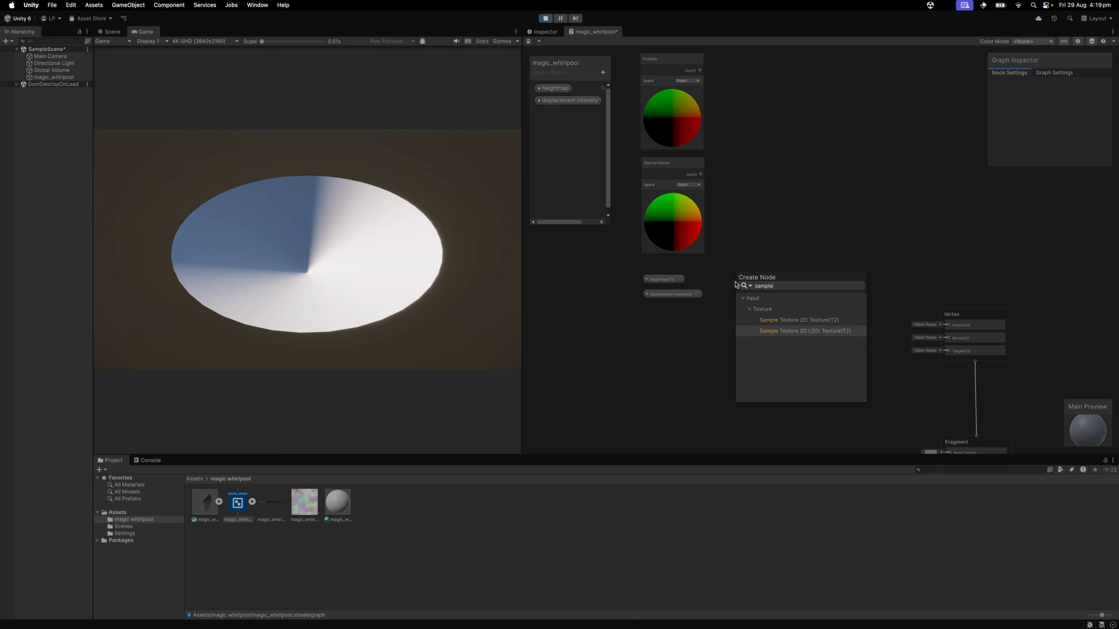
{"action": "key", "text": "Return"}
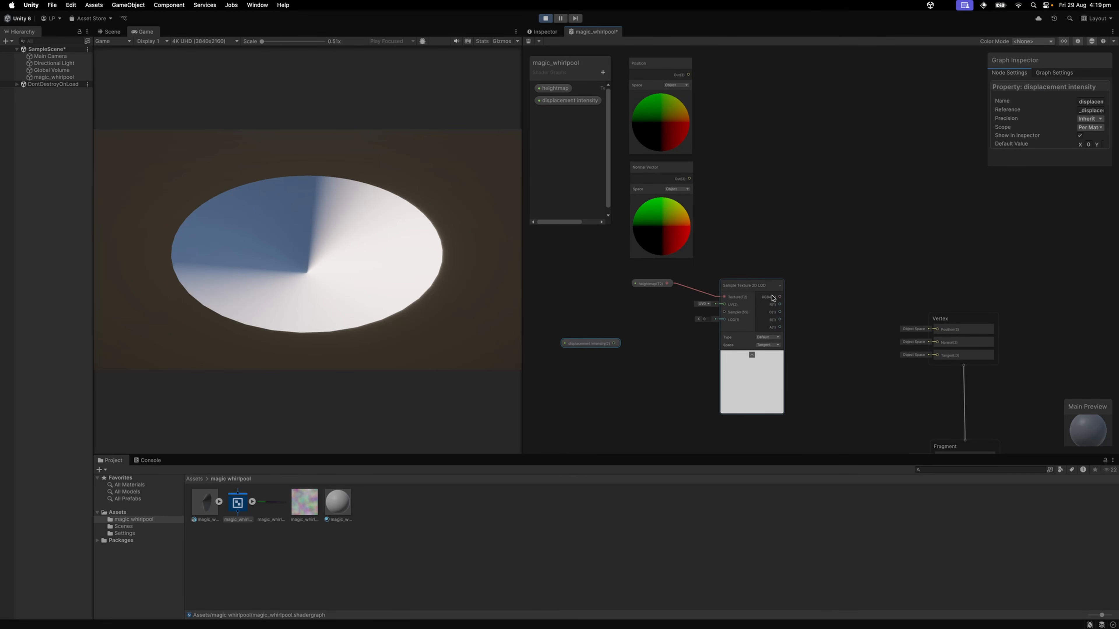
Step: Add a Multiply node fed by the R output of the Sample Texture 2D LOD node
{"action": "left_click_drag", "start_coordinate": [778, 306], "coordinate": [810, 241]}
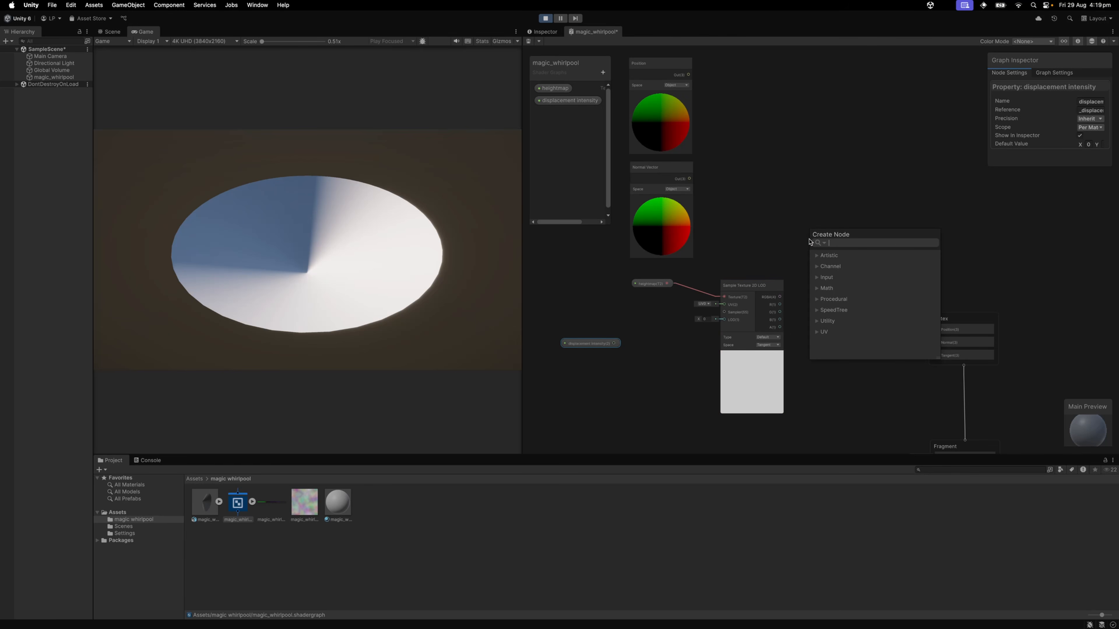
{"action": "type", "text": "mult"}
{"action": "key", "text": "Down"}
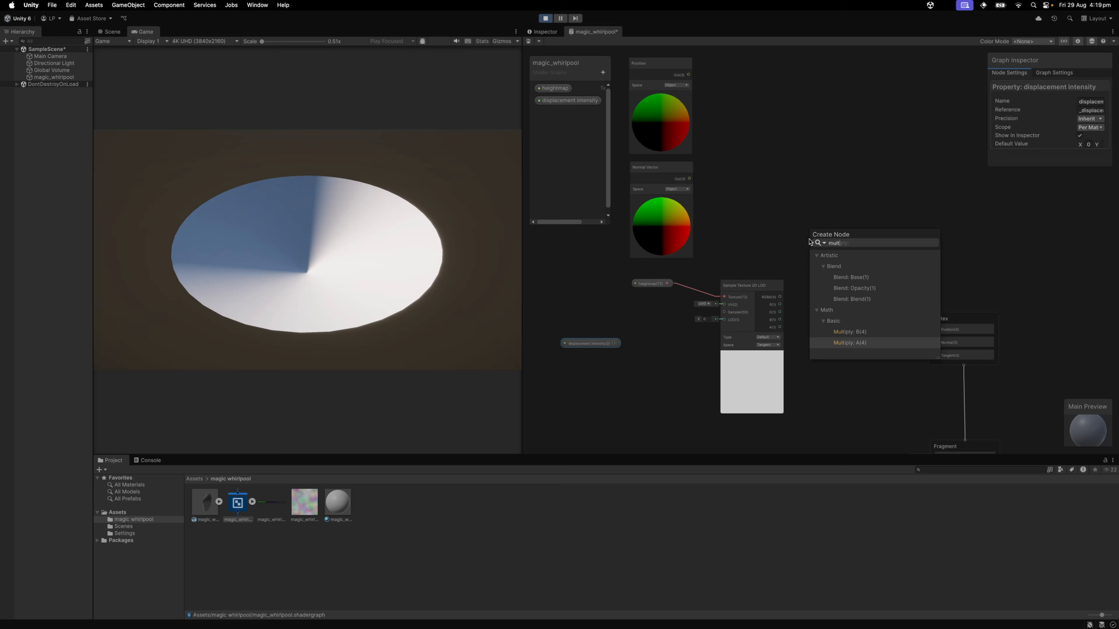
{"action": "key", "text": "Up"}
{"action": "key", "text": "Return"}
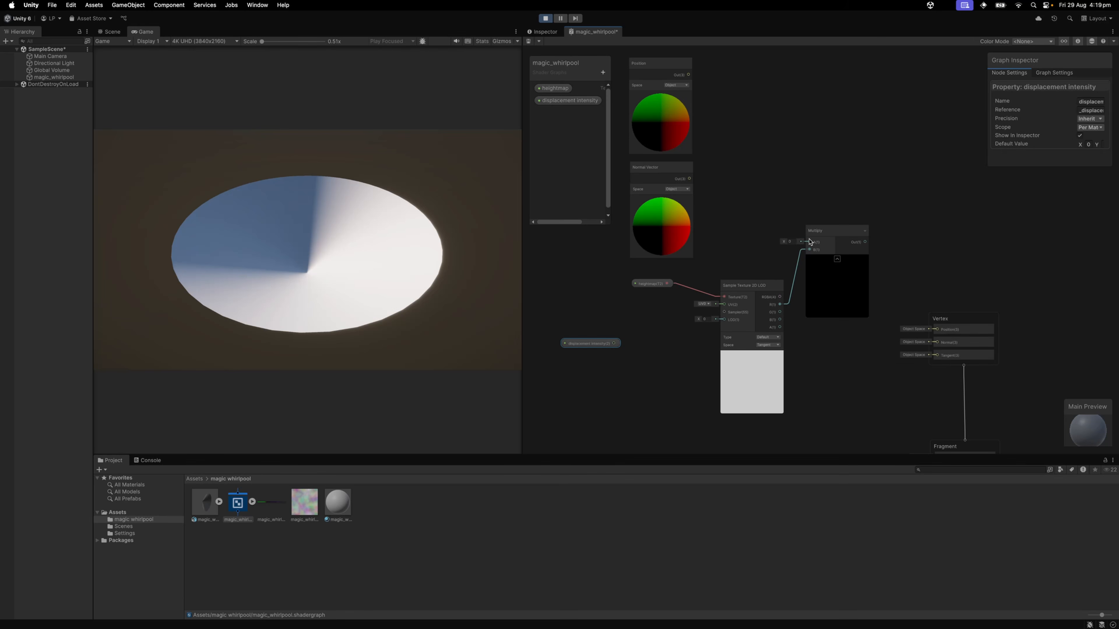
Step: Feed Normal Vector into the Multiply node and create an Add node that sums Position with the Multiply output
{"action": "left_click_drag", "start_coordinate": [689, 179], "coordinate": [863, 159]}
{"action": "type", "text": "add"}
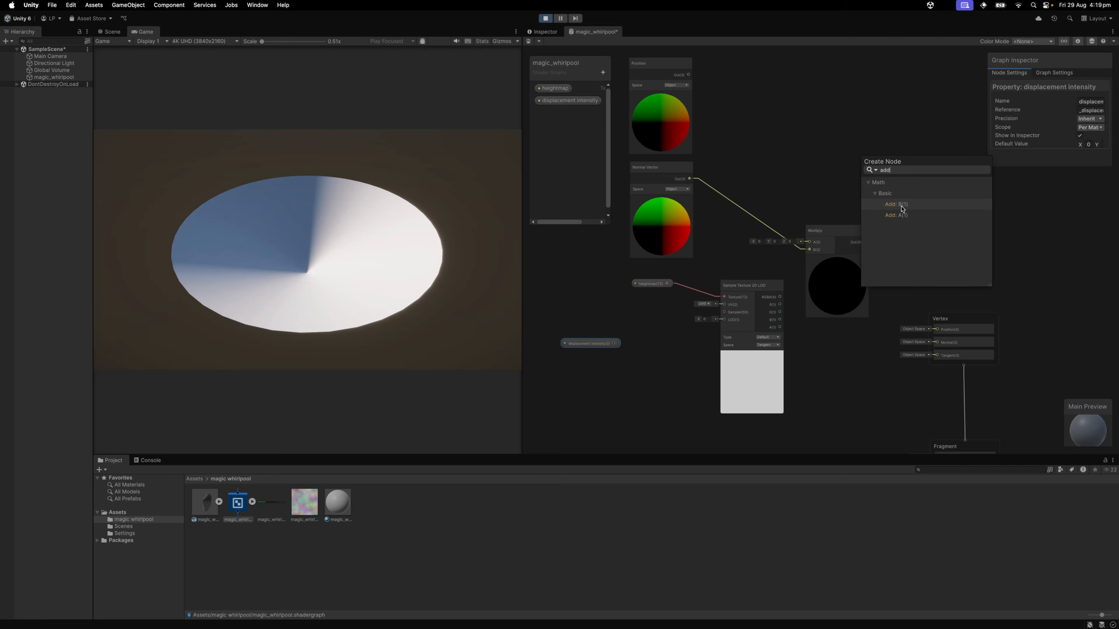
{"action": "left_click", "coordinate": [902, 216]}
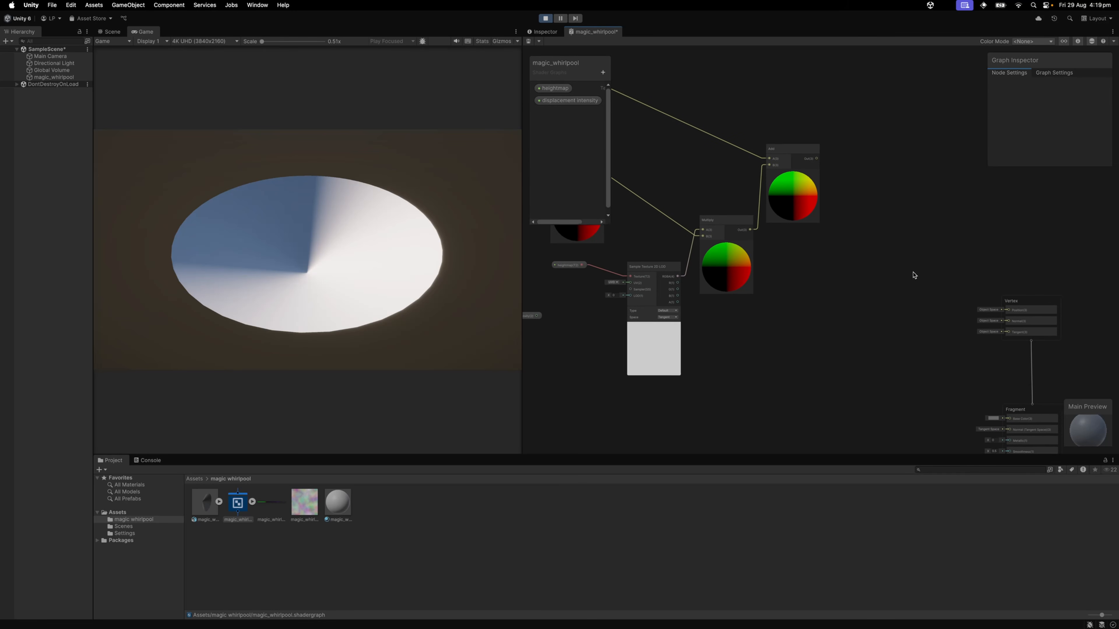
Step: Connect the Add output to the Vertex block's Position and save the shader graph
{"action": "left_click_drag", "start_coordinate": [819, 158], "coordinate": [1010, 310]}
{"action": "left_click_drag", "start_coordinate": [837, 295], "coordinate": [877, 298]}
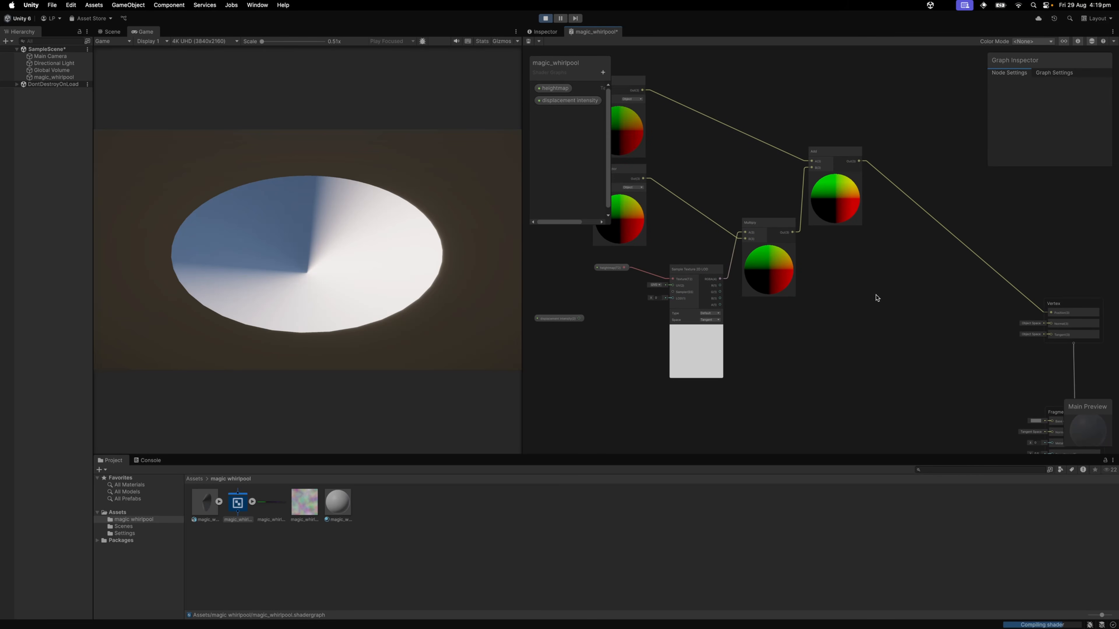
{"action": "key", "text": "super+s"}
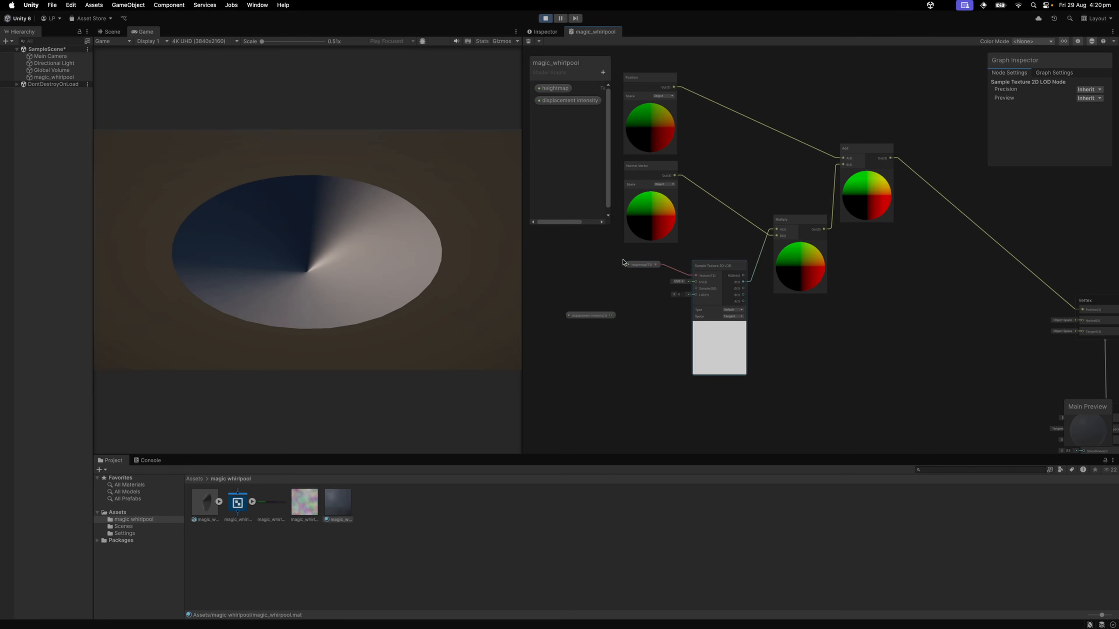
Step: Move the heightmap sample node and both property nodes away from Multiply to free space between them
{"action": "left_click", "coordinate": [569, 268]}
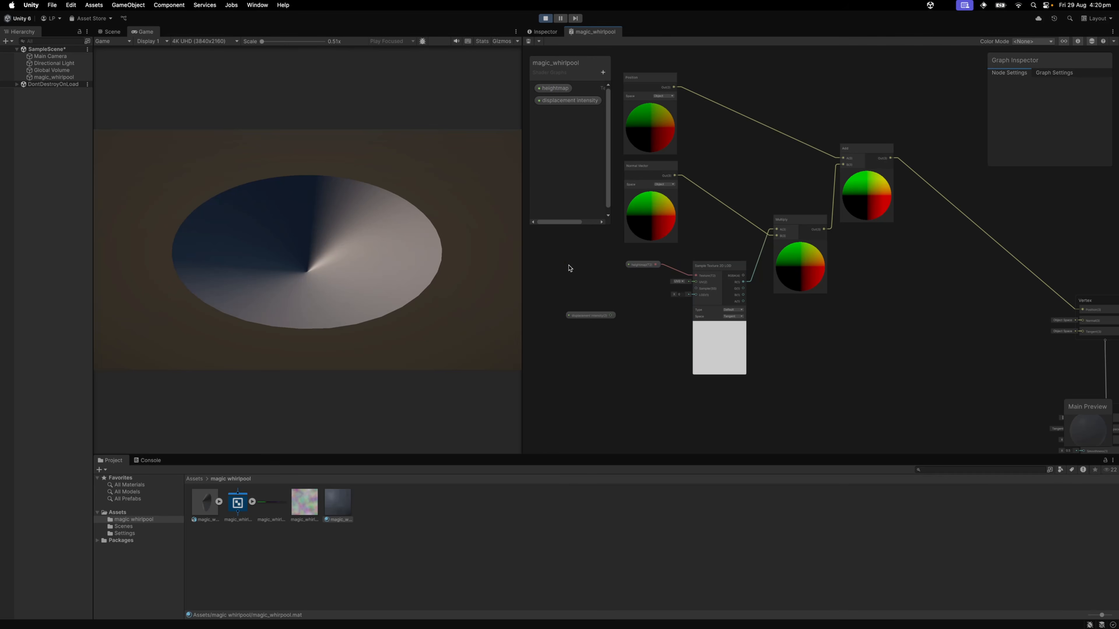
{"action": "left_click_drag", "start_coordinate": [730, 369], "coordinate": [730, 370]}
{"action": "left_click_drag", "start_coordinate": [726, 368], "coordinate": [617, 362]}
{"action": "left_click_drag", "start_coordinate": [705, 350], "coordinate": [778, 356]}
{"action": "left_click", "coordinate": [771, 351]}
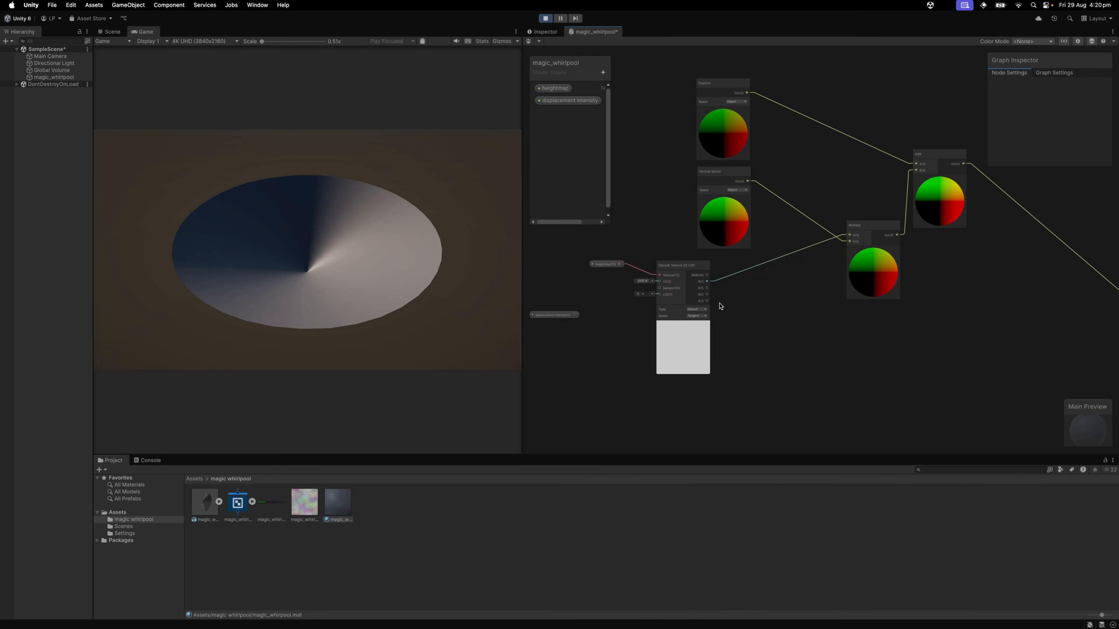
Step: Insert a Remap node between the heightmap sample's R output and Multiply, with displacement intensity as its Out Min Max
{"action": "left_click_drag", "start_coordinate": [714, 284], "coordinate": [754, 282]}
{"action": "type", "text": "remap"}
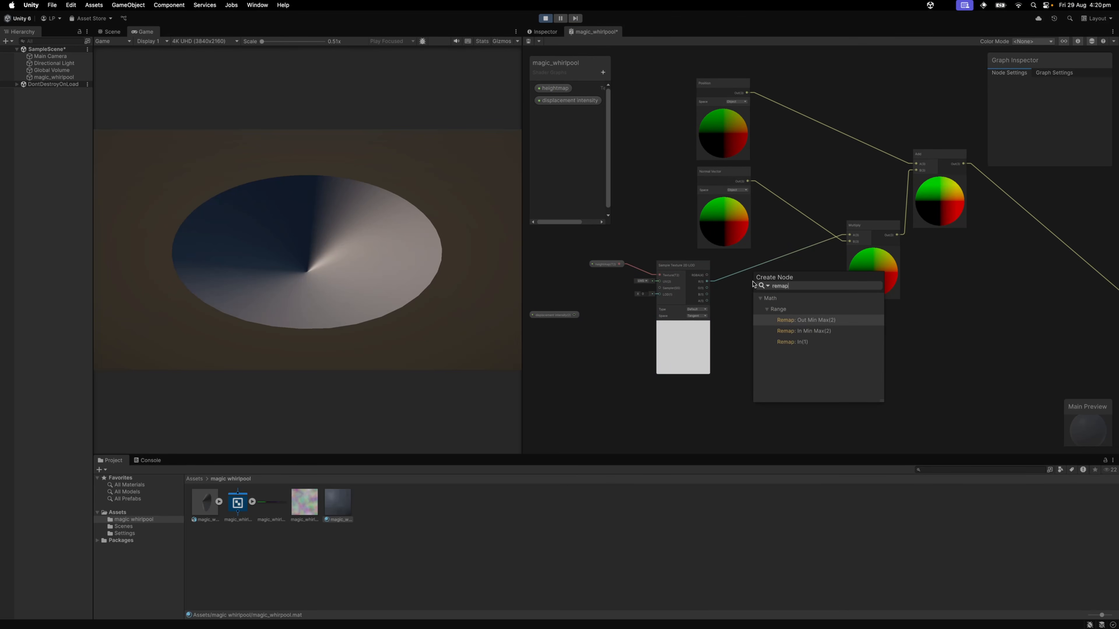
{"action": "key", "text": "Return"}
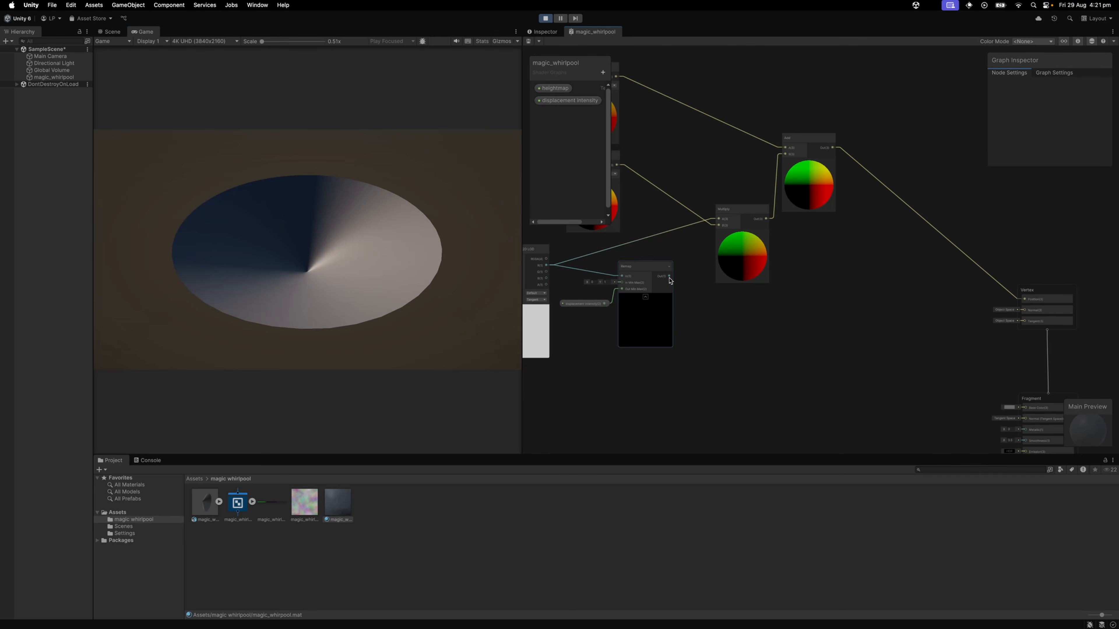
{"action": "left_click_drag", "start_coordinate": [669, 277], "coordinate": [724, 219]}
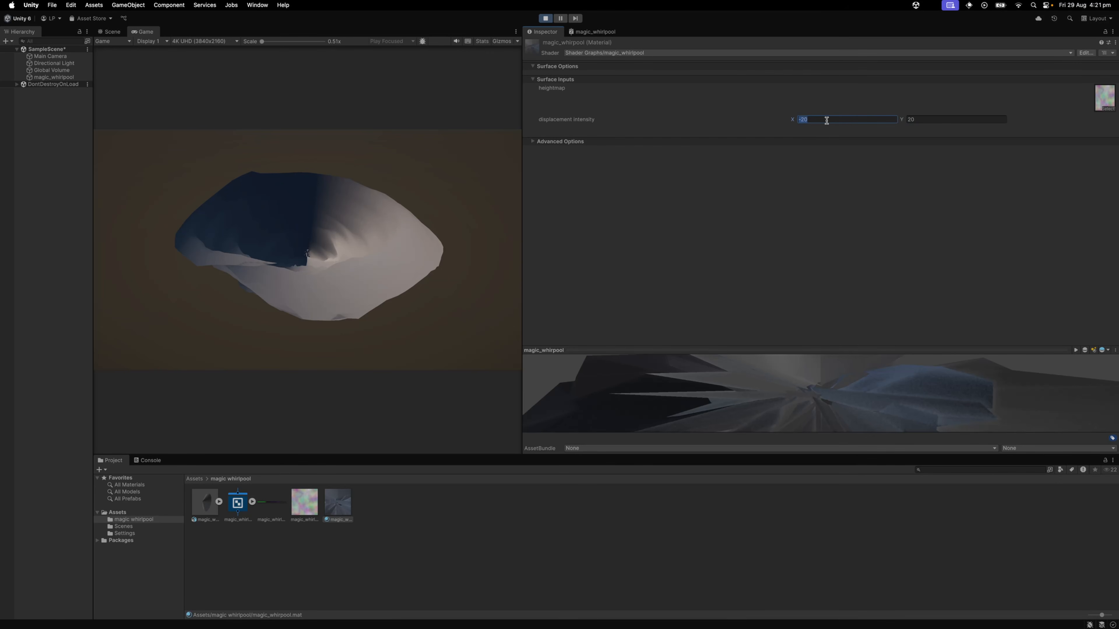
Step: Set the magic_whirlpool material's displacement intensity to X -5 and Y 7.5
{"action": "type", "text": "-5"}
{"action": "key", "text": "Tab"}
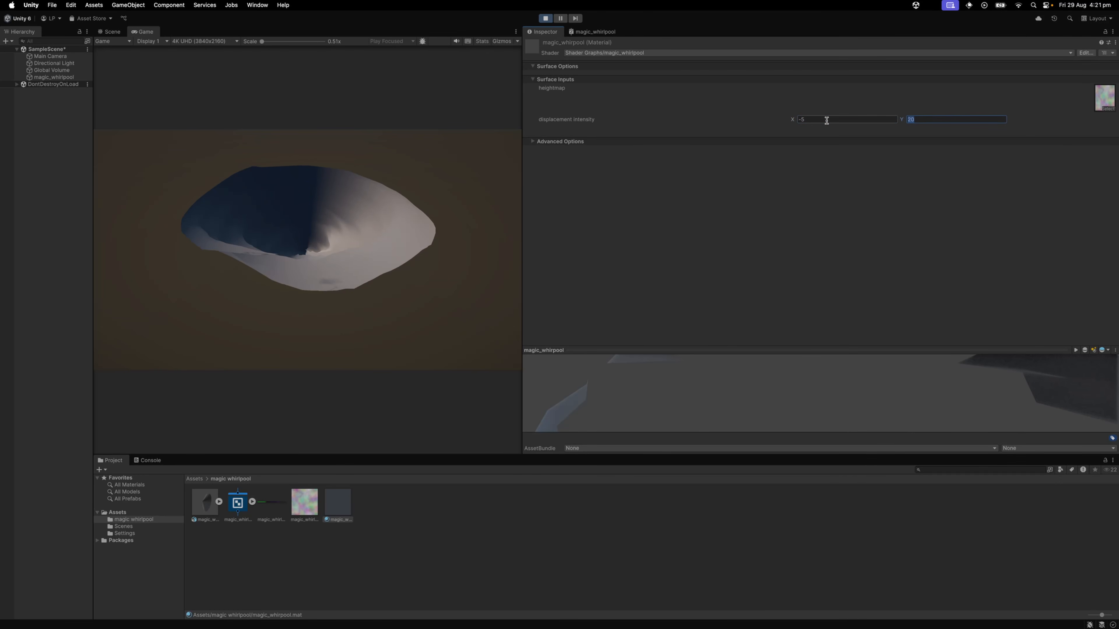
{"action": "type", "text": "7.5"}
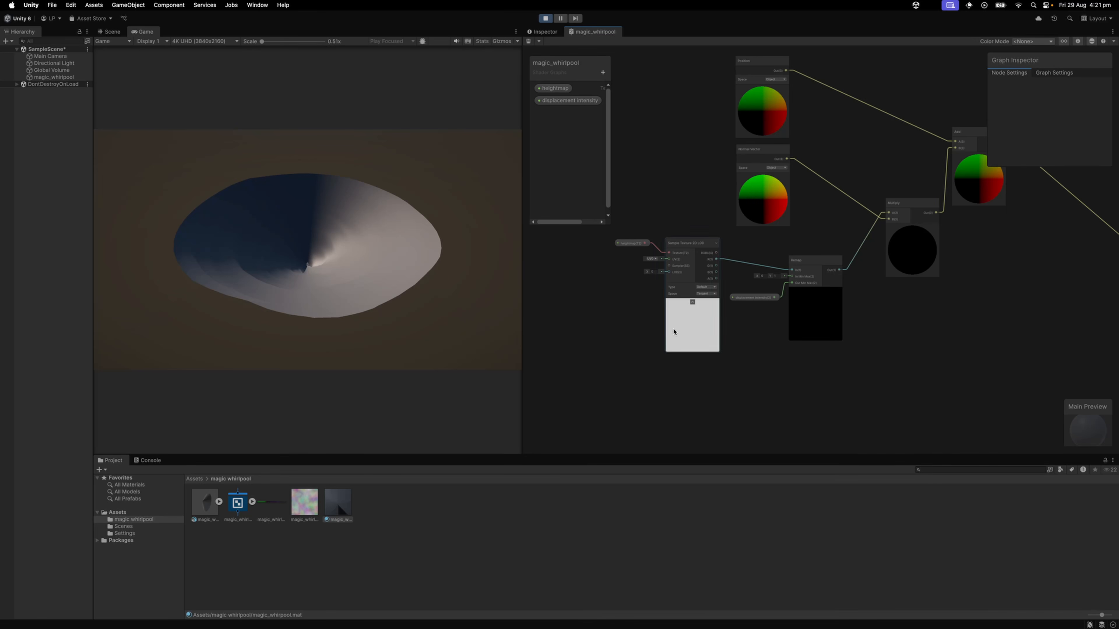
Step: Add a Time node and a Vector 2 node whose Y input takes the Time output, in the empty area before the heightmap sample
{"action": "left_click_drag", "start_coordinate": [673, 331], "coordinate": [761, 308]}
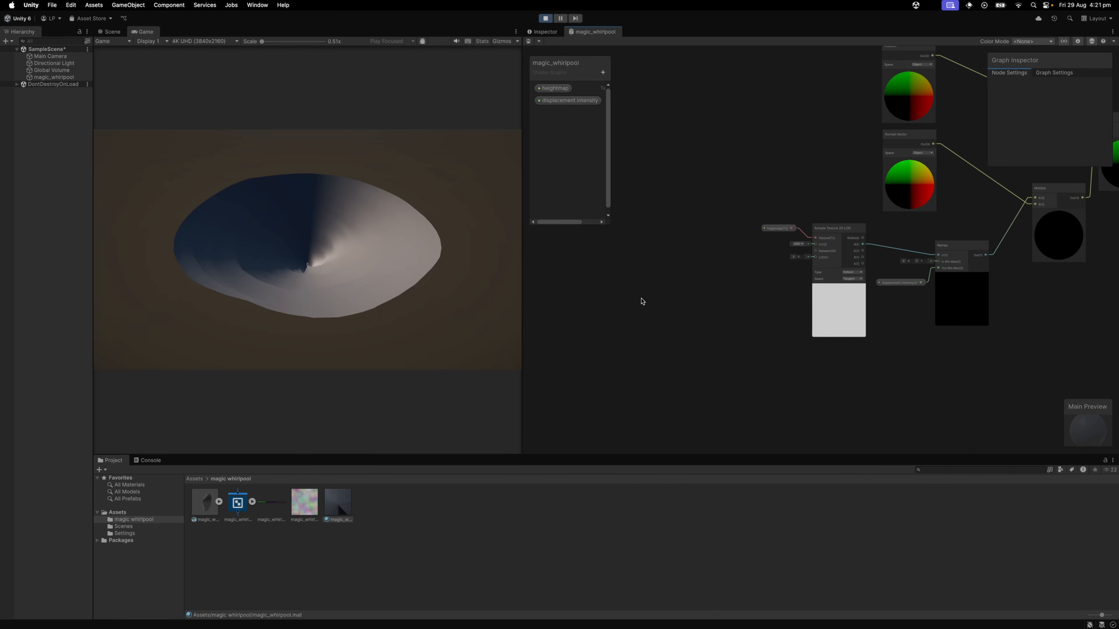
{"action": "left_click_drag", "start_coordinate": [639, 300], "coordinate": [705, 296]}
{"action": "key", "text": "space"}
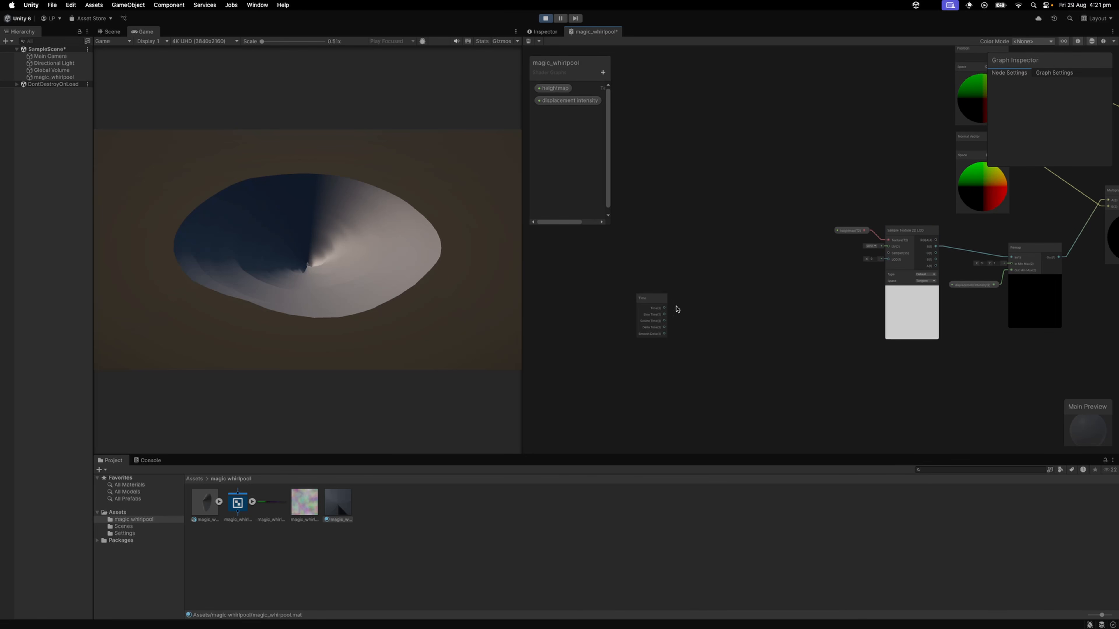
{"action": "key", "text": "space"}
{"action": "type", "text": "vec"}
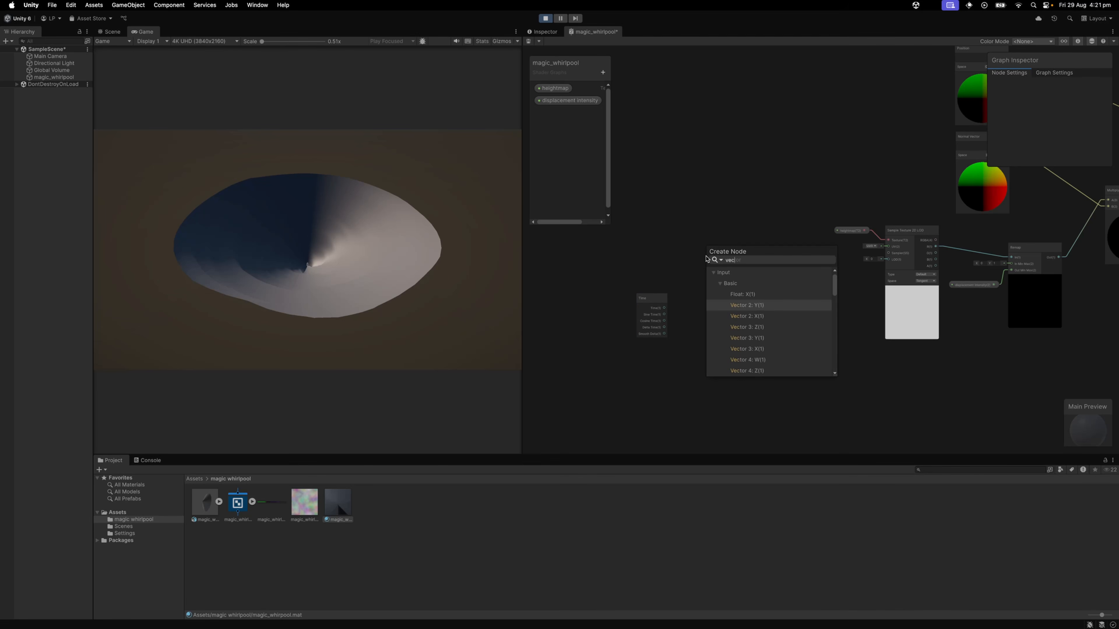
{"action": "left_click", "coordinate": [761, 307]}
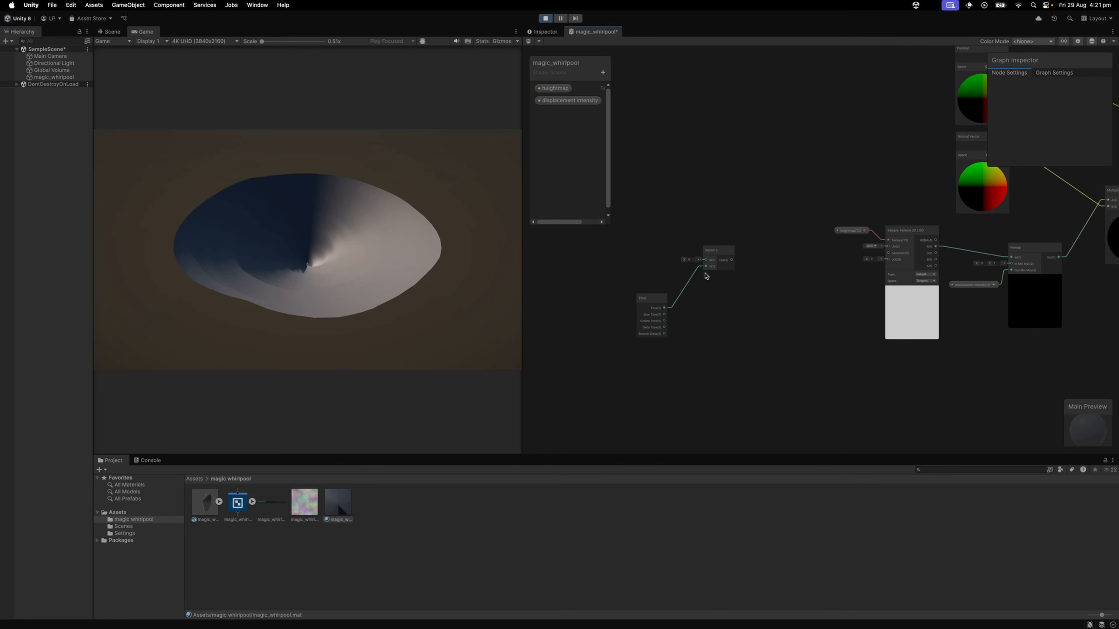
{"action": "left_click_drag", "start_coordinate": [707, 276], "coordinate": [710, 280]}
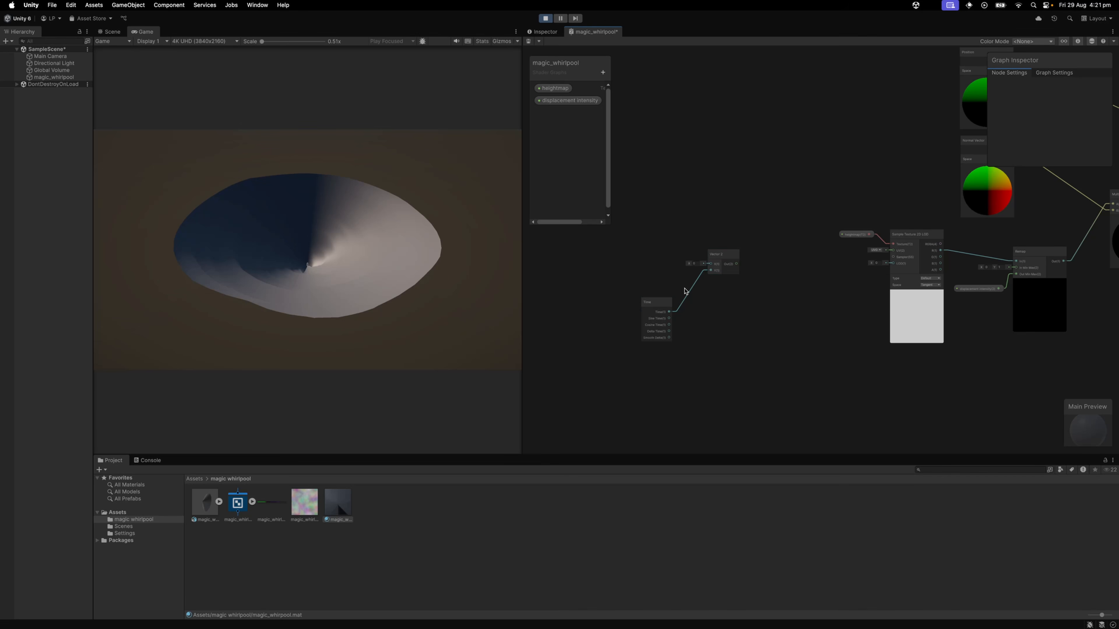
Step: Create an Add node whose B input is fed by the Vector 2 output
{"action": "left_click_drag", "start_coordinate": [738, 281], "coordinate": [754, 252]}
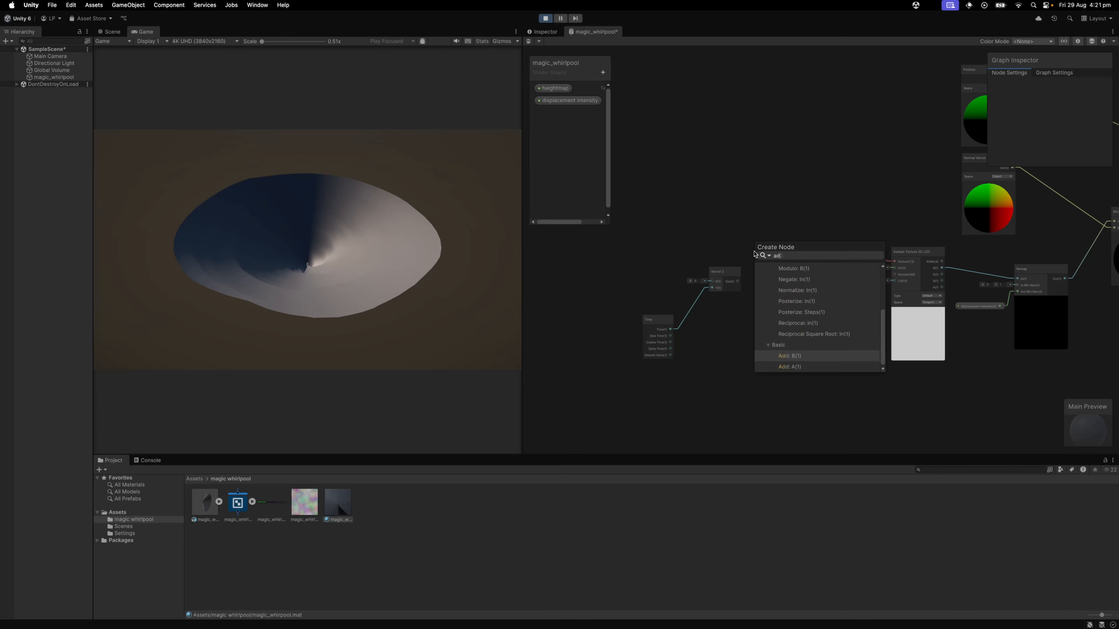
{"action": "type", "text": "add"}
{"action": "left_click", "coordinate": [792, 300]}
Step: Add a UV node as the Add node's A input, feed the sum into the heightmap sample's UV, and save the graph
{"action": "key", "text": "space"}
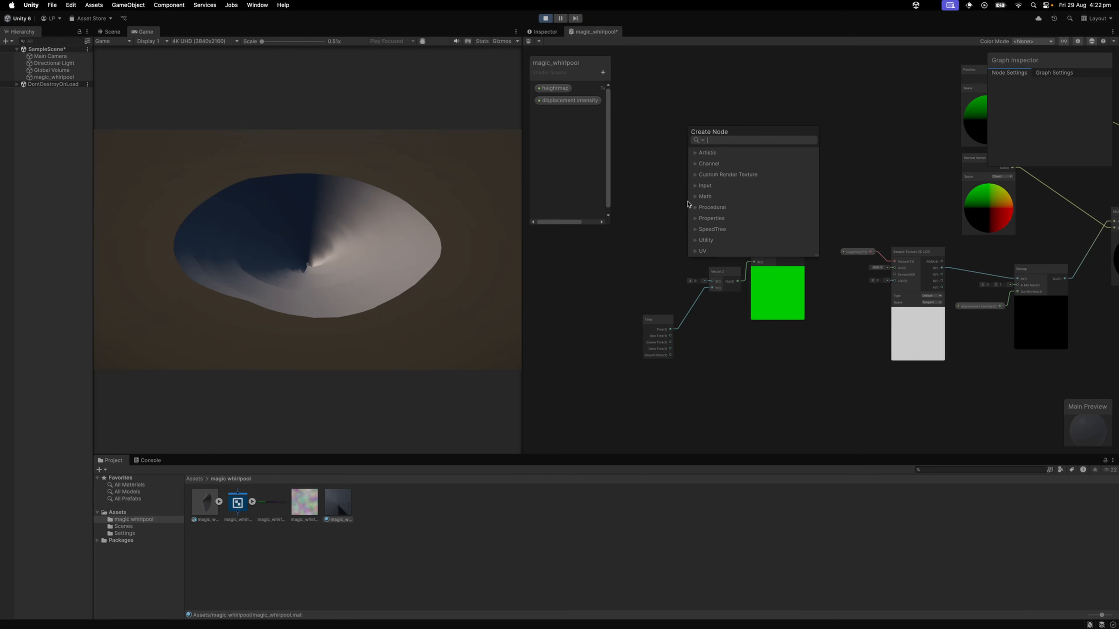
{"action": "type", "text": "uv"}
{"action": "left_click", "coordinate": [733, 181]}
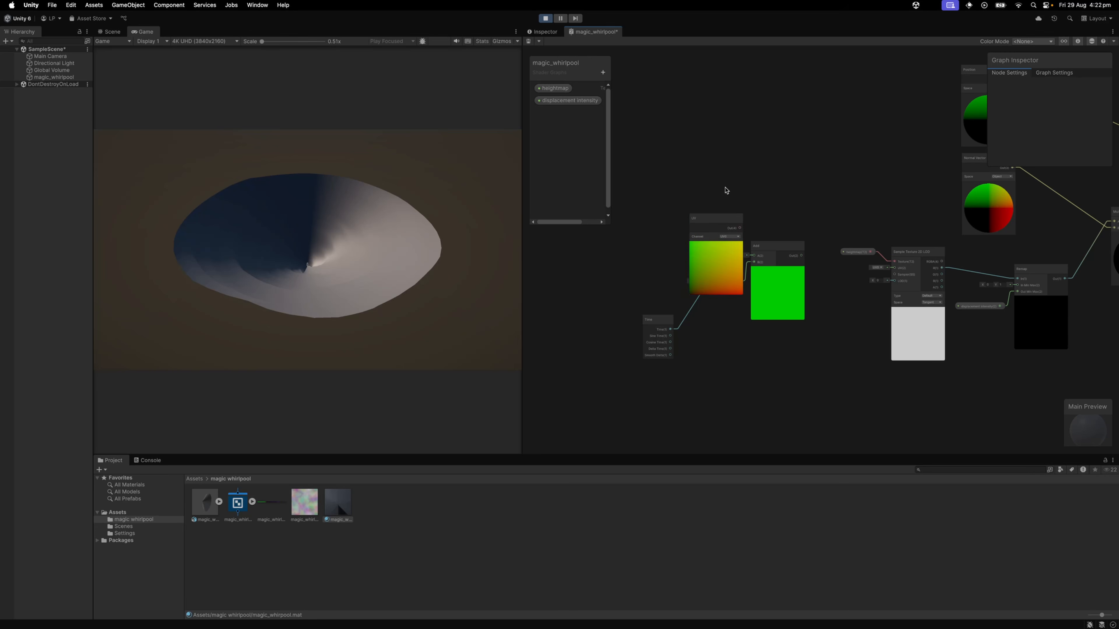
{"action": "left_click_drag", "start_coordinate": [801, 256], "coordinate": [894, 267]}
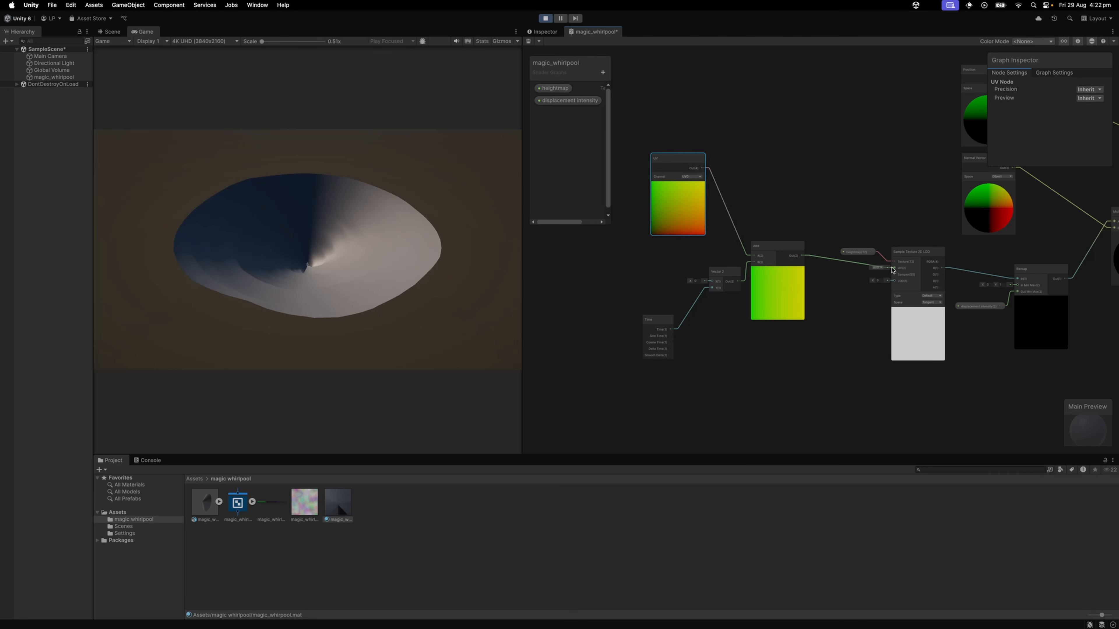
{"action": "key", "text": "super+s"}
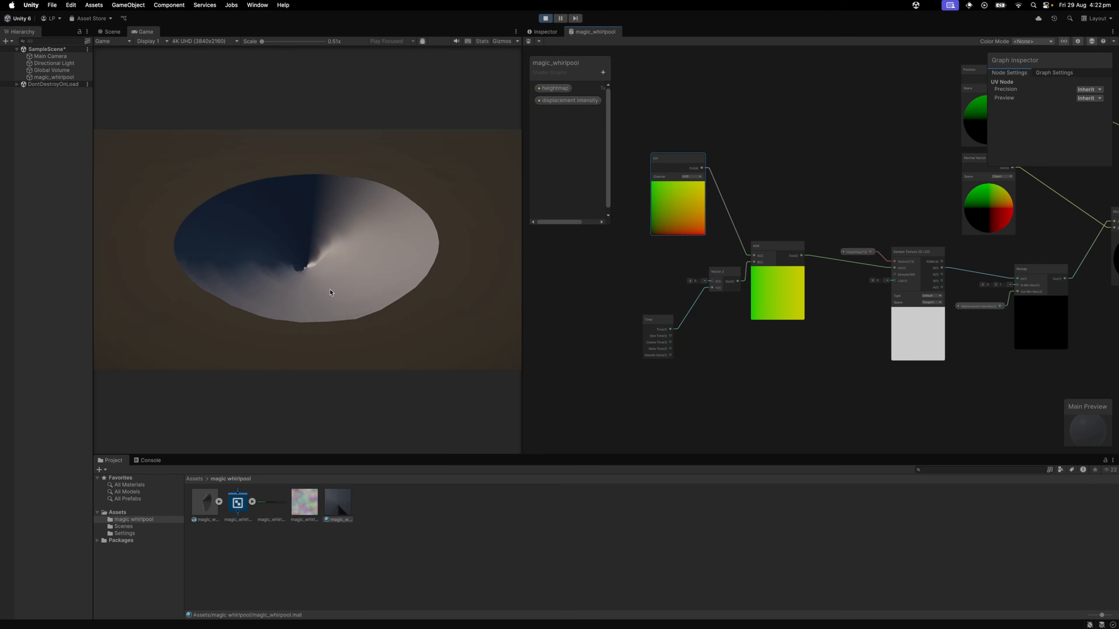
Step: Create a Float speed property and multiply it with Time in a new Multiply node that drives the Vector 2's Y input
{"action": "left_click", "coordinate": [603, 73]}
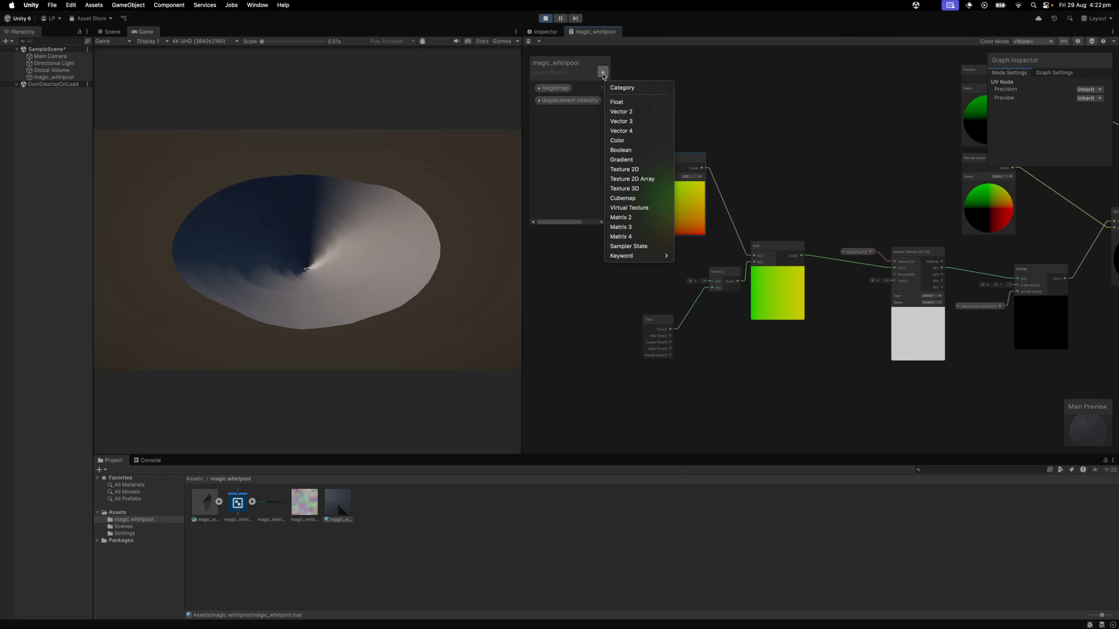
{"action": "left_click", "coordinate": [617, 102]}
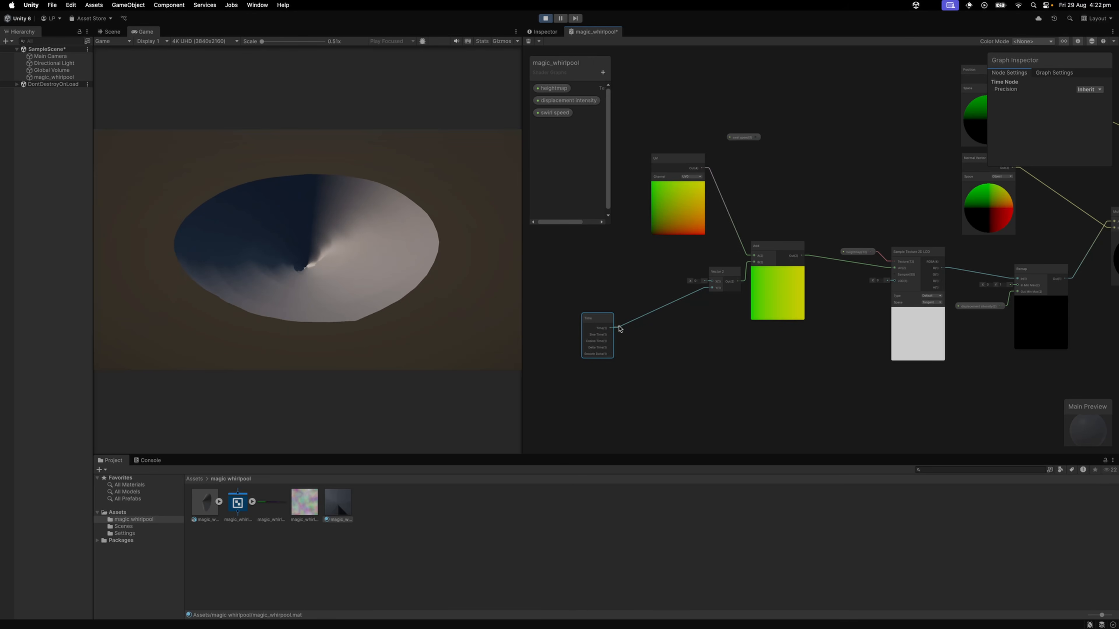
{"action": "key", "text": "space"}
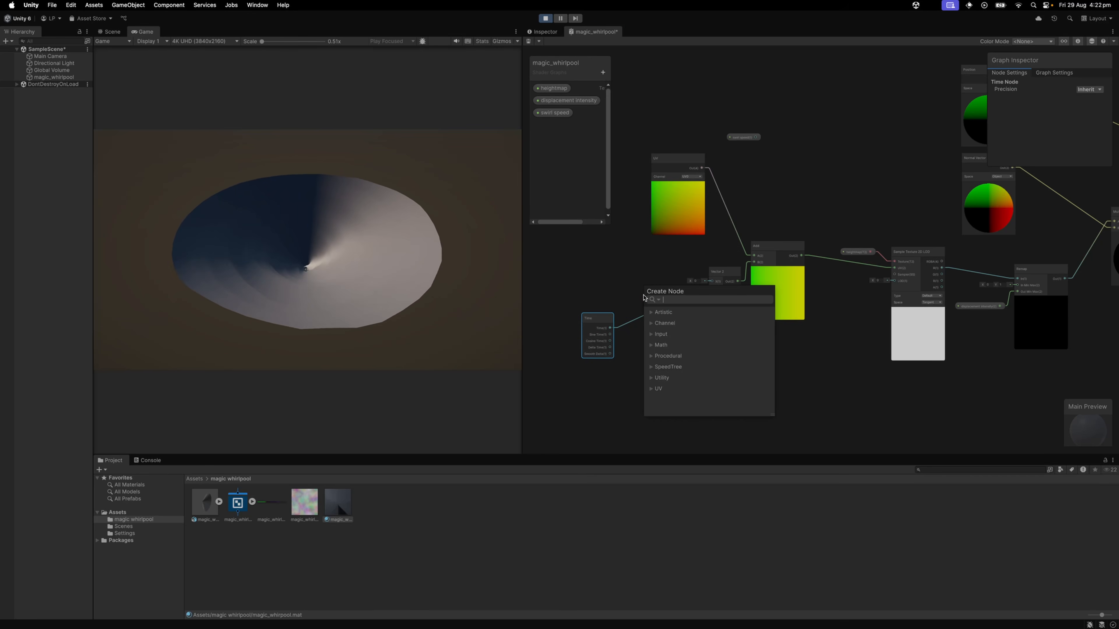
{"action": "type", "text": "mult"}
{"action": "key", "text": "Down"}
{"action": "key", "text": "Return"}
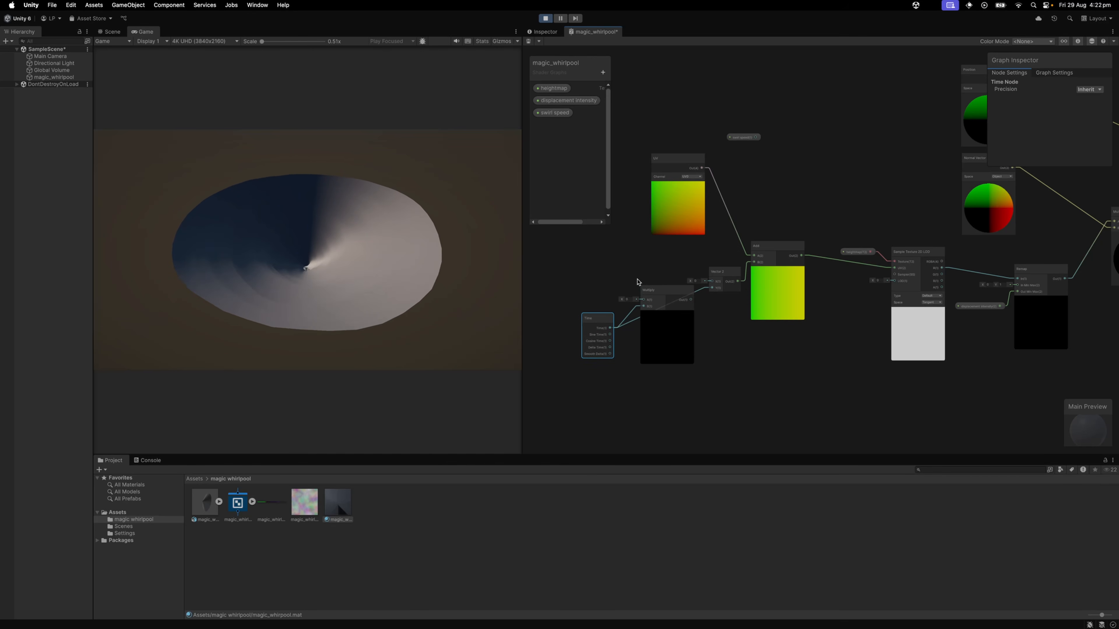
{"action": "left_click_drag", "start_coordinate": [732, 140], "coordinate": [708, 292]}
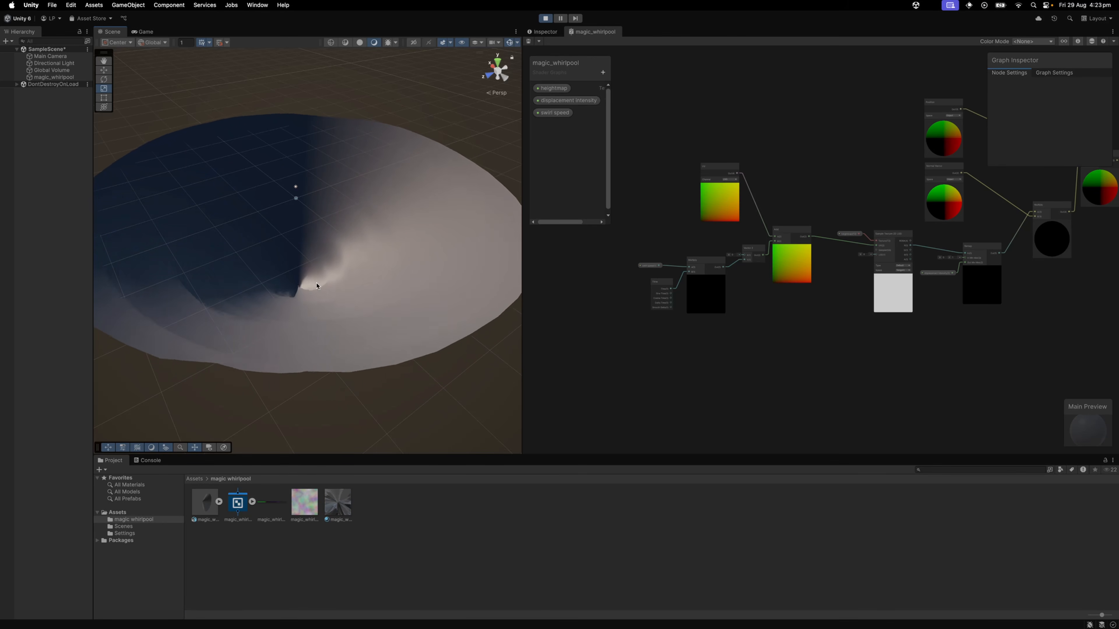
Step: Inspect the displaced whirlpool's center up close in the Scene view and return to the Game view
{"action": "key", "text": "w"}
{"action": "left_click_drag", "start_coordinate": [316, 283], "coordinate": [334, 304]}
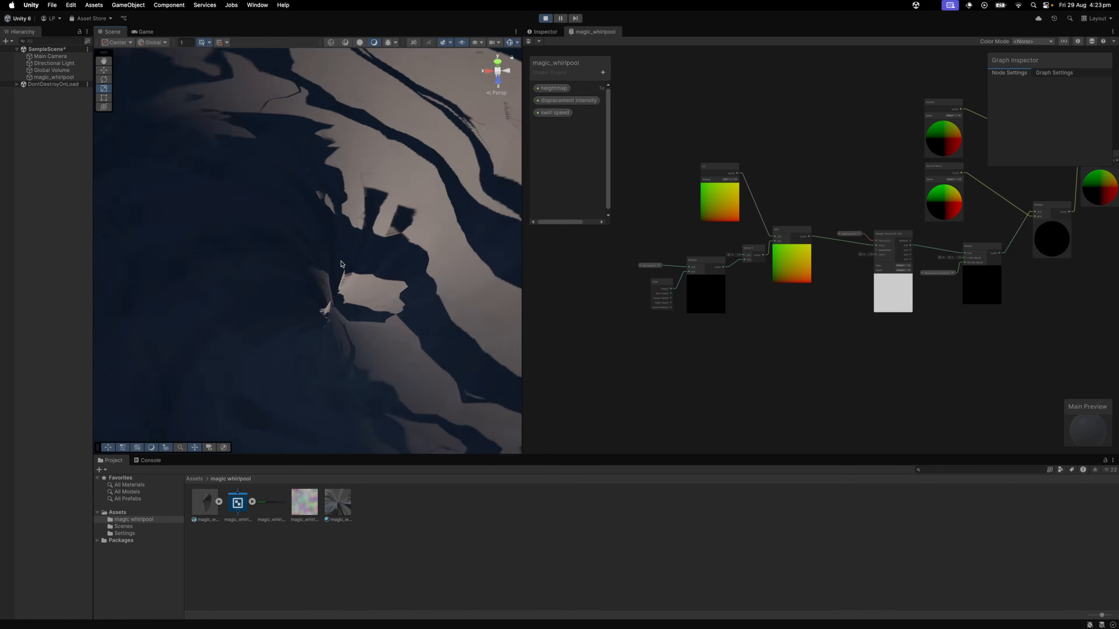
{"action": "left_click", "coordinate": [148, 33]}
Step: Move the Position node well away from the Normal Vector node to make room for more nodes
{"action": "left_click_drag", "start_coordinate": [863, 225], "coordinate": [672, 285]}
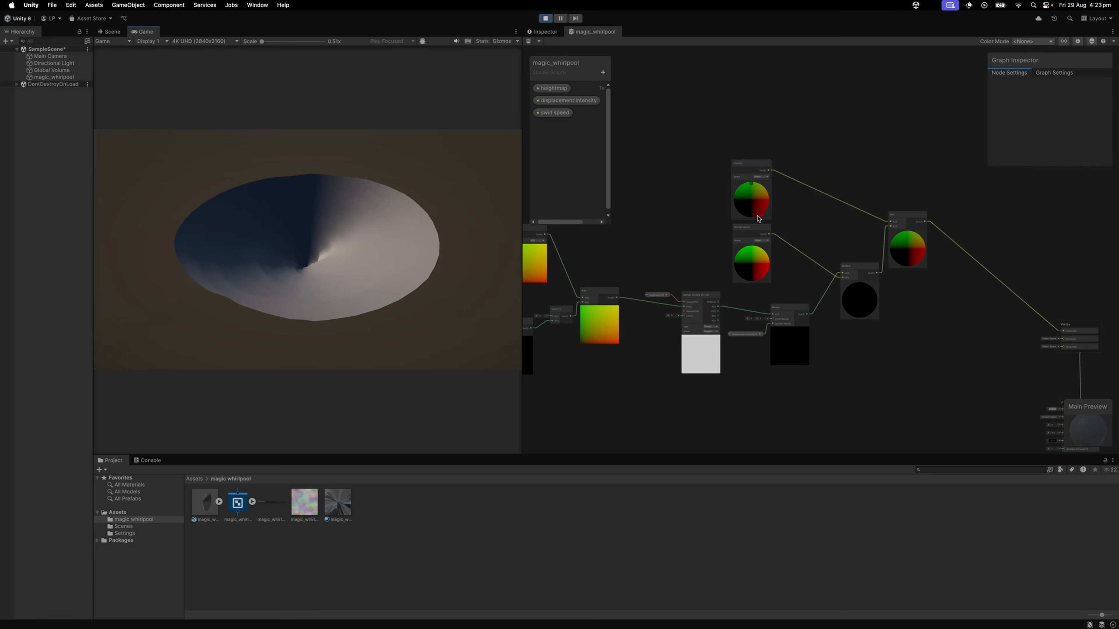
{"action": "left_click_drag", "start_coordinate": [755, 206], "coordinate": [688, 203]}
{"action": "left_click_drag", "start_coordinate": [738, 165], "coordinate": [779, 205]}
{"action": "scroll", "coordinate": [779, 204], "scroll_direction": "down", "scroll_amount": 3}
{"action": "scroll", "coordinate": [736, 243], "scroll_direction": "up", "scroll_amount": 5}
{"action": "left_click_drag", "start_coordinate": [724, 248], "coordinate": [679, 186]}
Step: Add a Split node fed by Position and combine its R and G outputs in a new Vector 2 node
{"action": "left_click_drag", "start_coordinate": [723, 142], "coordinate": [752, 184]}
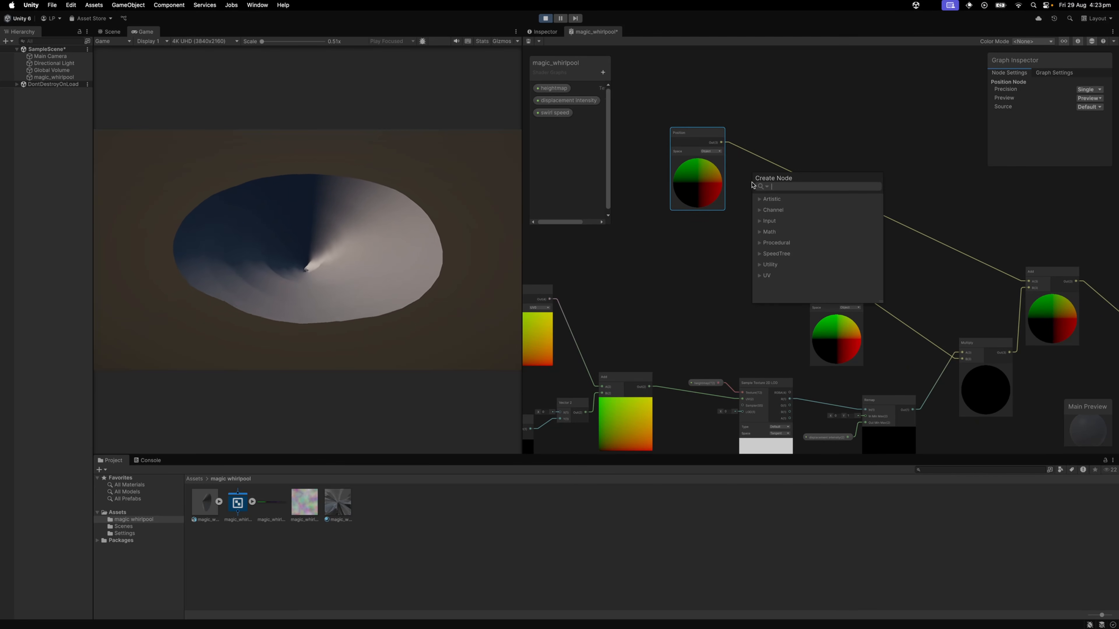
{"action": "type", "text": "split"}
{"action": "key", "text": "Return"}
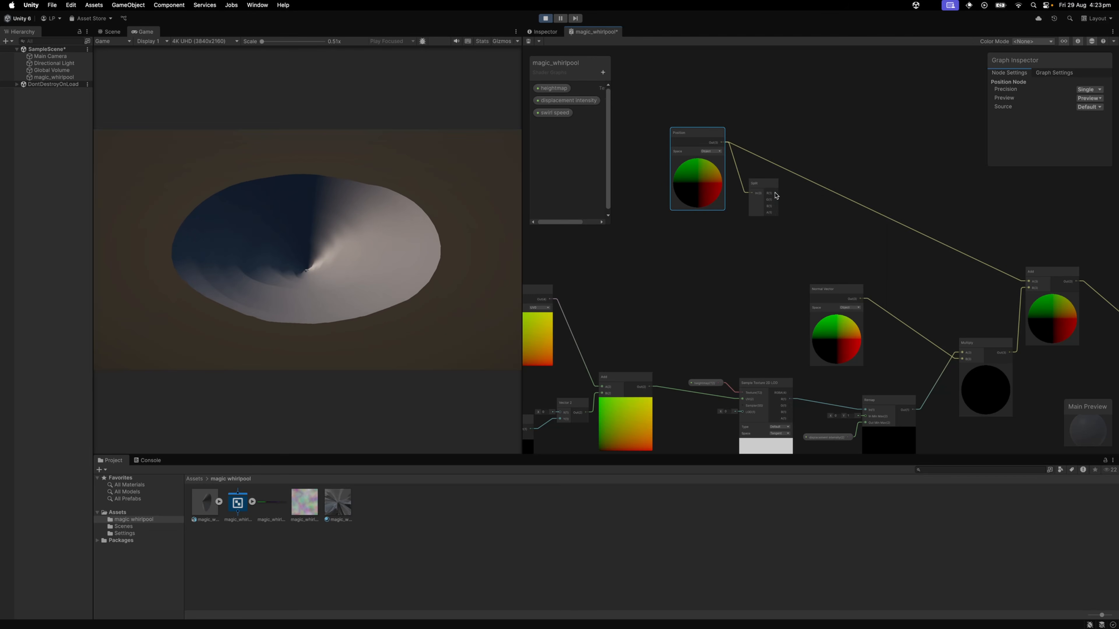
{"action": "left_click_drag", "start_coordinate": [776, 195], "coordinate": [795, 199]}
{"action": "type", "text": "vec"}
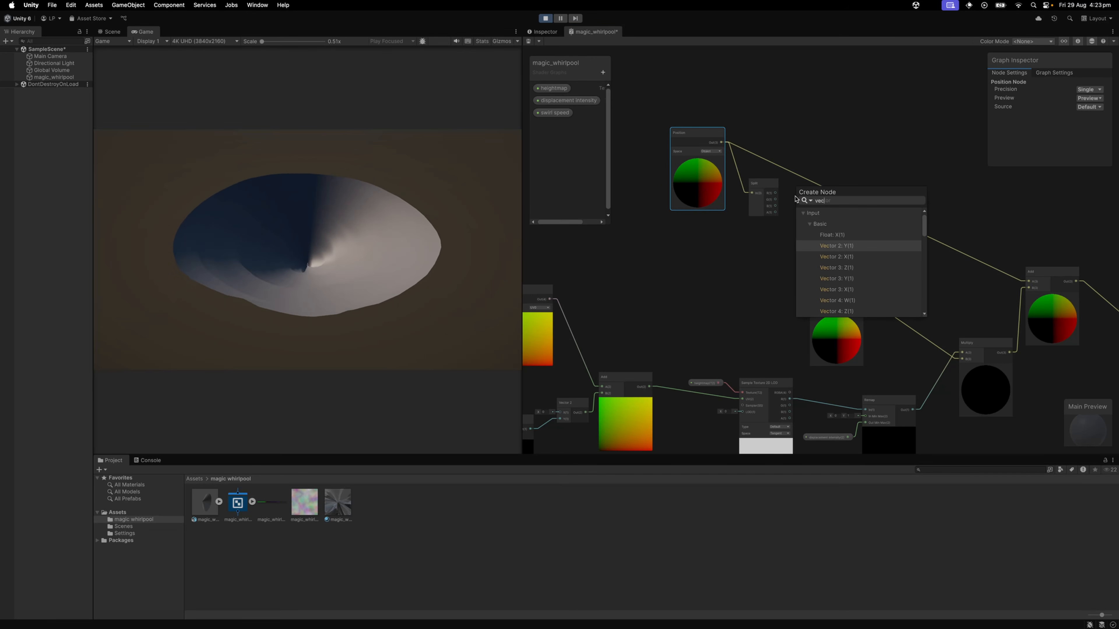
{"action": "left_click", "coordinate": [843, 246]}
Step: Feed the Vector 2 output into a new Distance node and pass its result to a new Remap node
{"action": "type", "text": "ist"}
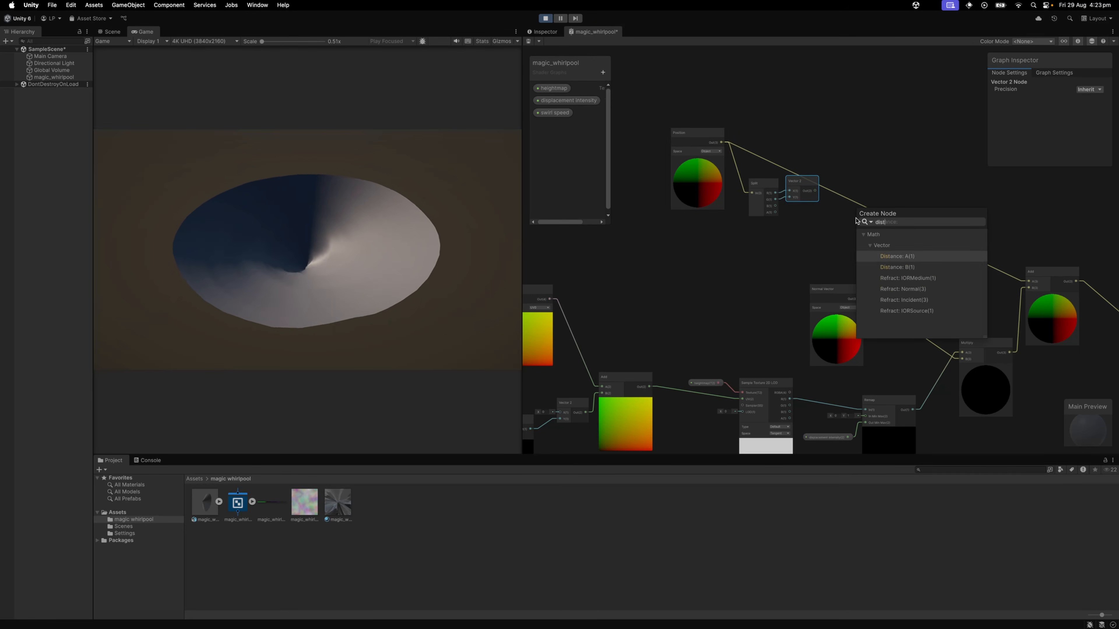
{"action": "key", "text": "Return"}
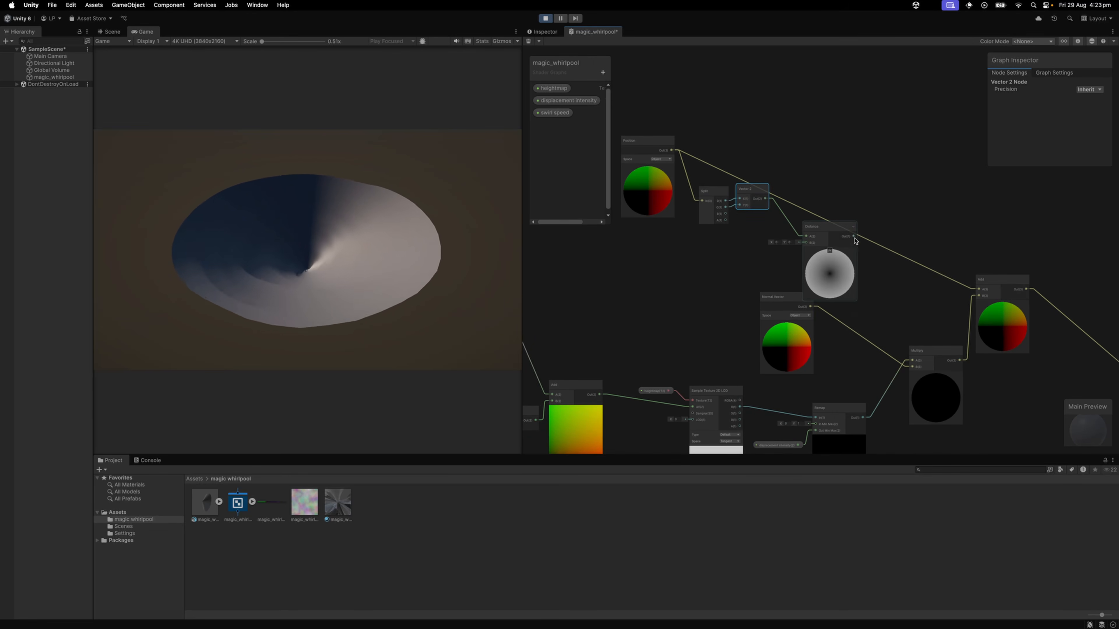
{"action": "left_click_drag", "start_coordinate": [853, 237], "coordinate": [890, 219]}
{"action": "type", "text": "remap"}
{"action": "key", "text": "Return"}
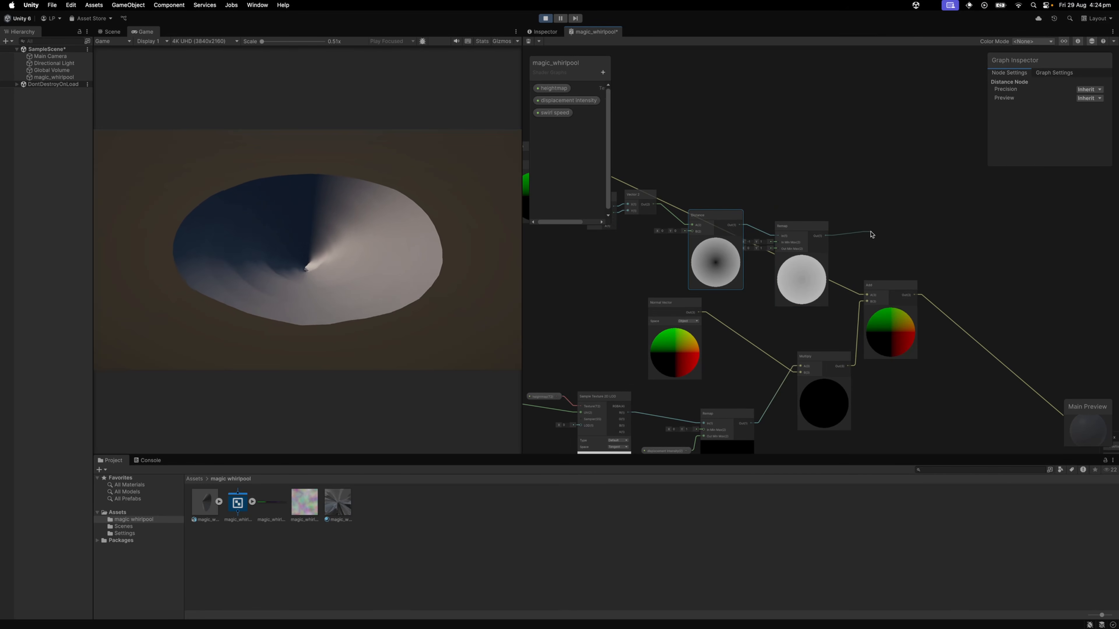
Step: Clamp the distance Remap's output with a new Saturate node
{"action": "left_click_drag", "start_coordinate": [871, 234], "coordinate": [871, 234]}
{"action": "type", "text": "saturate"}
{"action": "key", "text": "Return"}
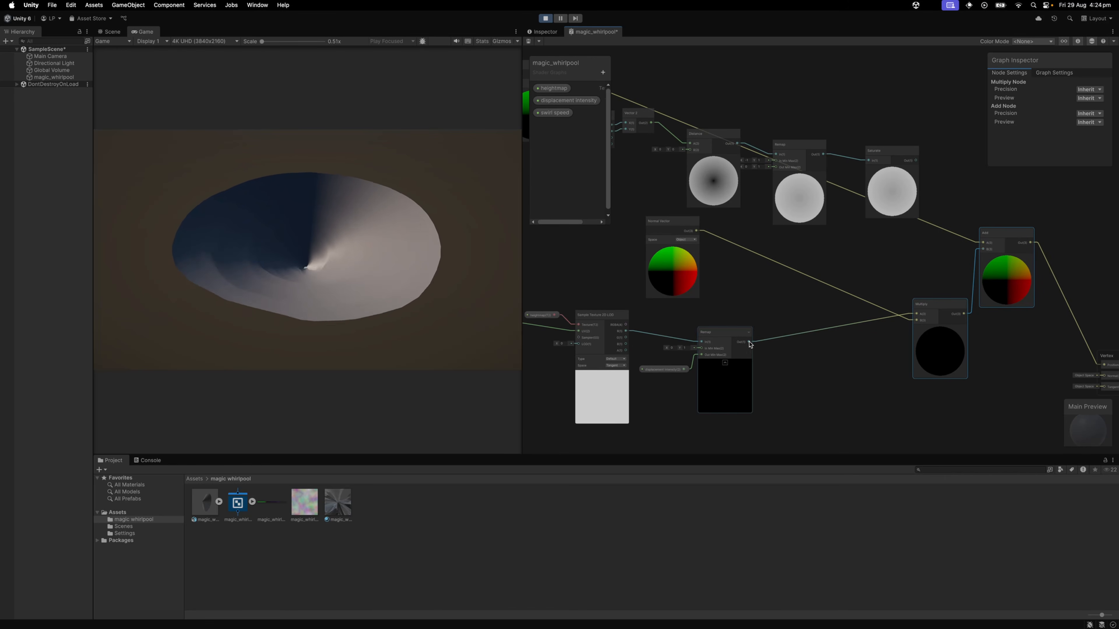
Step: Multiply the displacement Remap output by the Saturate output in a new Multiply node placed before the Normal Vector multiplication
{"action": "left_click_drag", "start_coordinate": [751, 344], "coordinate": [790, 322]}
{"action": "type", "text": "mult"}
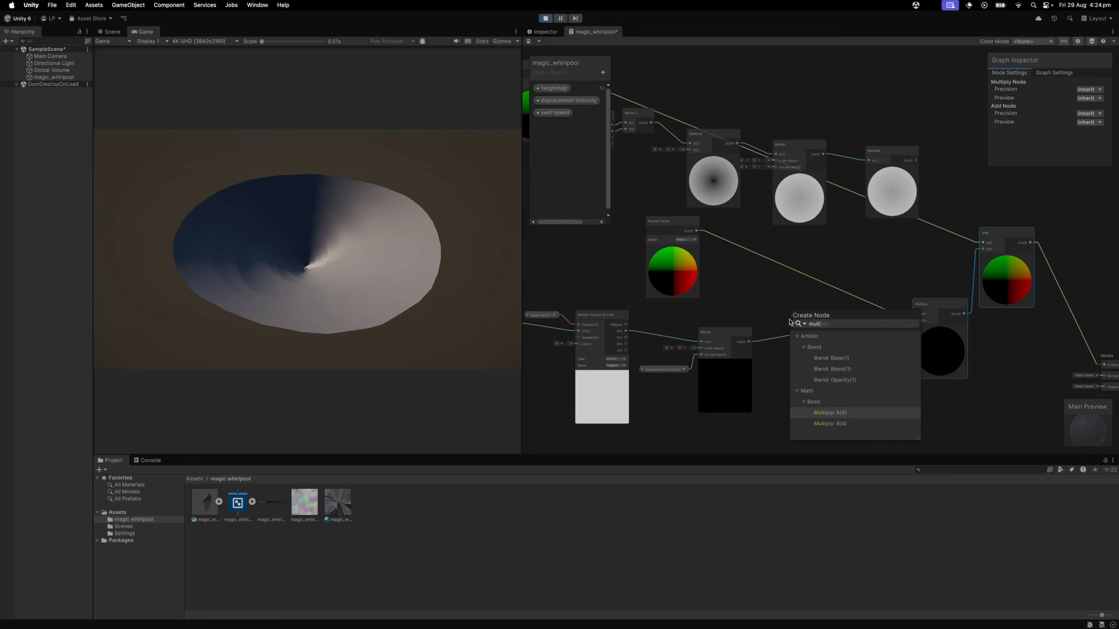
{"action": "key", "text": "Down"}
{"action": "key", "text": "Return"}
{"action": "left_click_drag", "start_coordinate": [916, 160], "coordinate": [789, 324]}
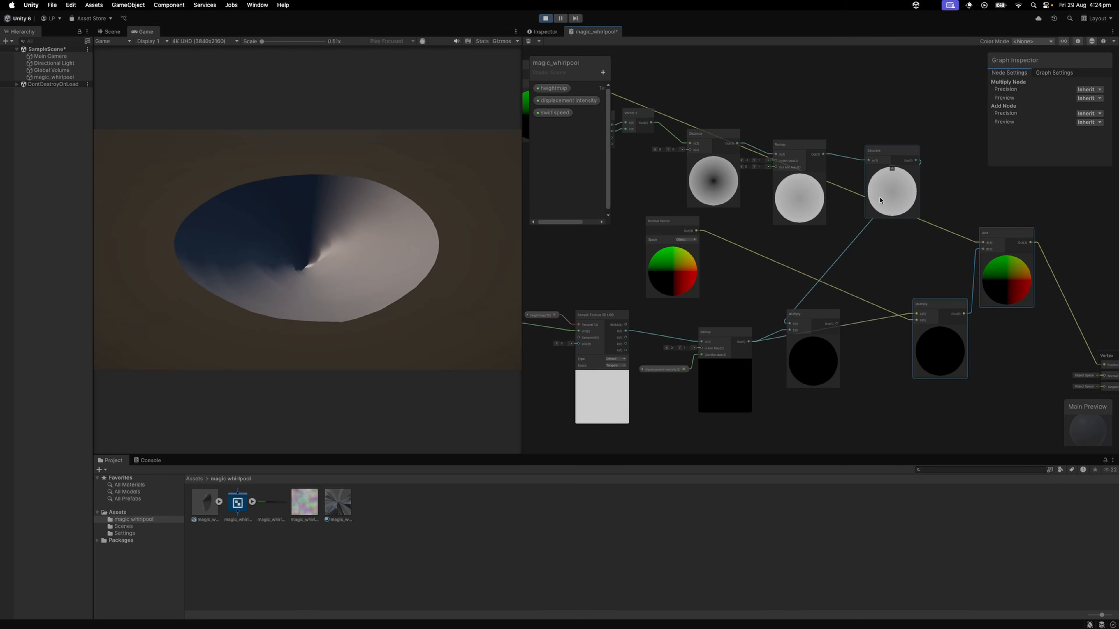
{"action": "left_click_drag", "start_coordinate": [880, 200], "coordinate": [850, 210]}
{"action": "scroll", "coordinate": [841, 163], "scroll_direction": "up", "scroll_amount": 3}
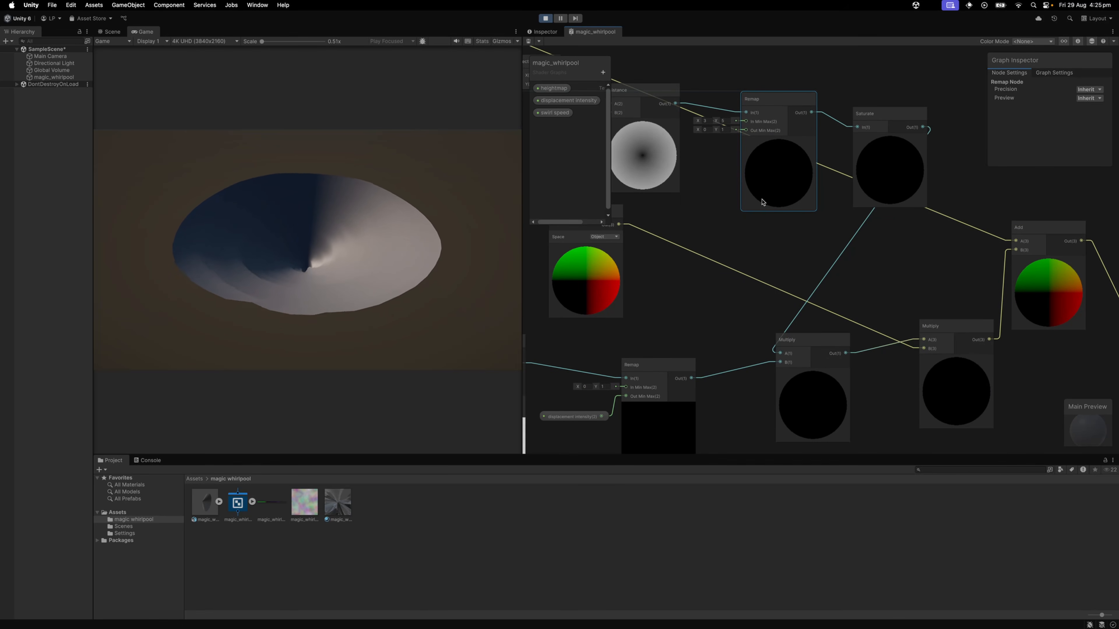
Step: Check the whirlpool in the Scene view, set the distance Remap's In Min Max X to 1 and save the graph
{"action": "left_click", "coordinate": [764, 206]}
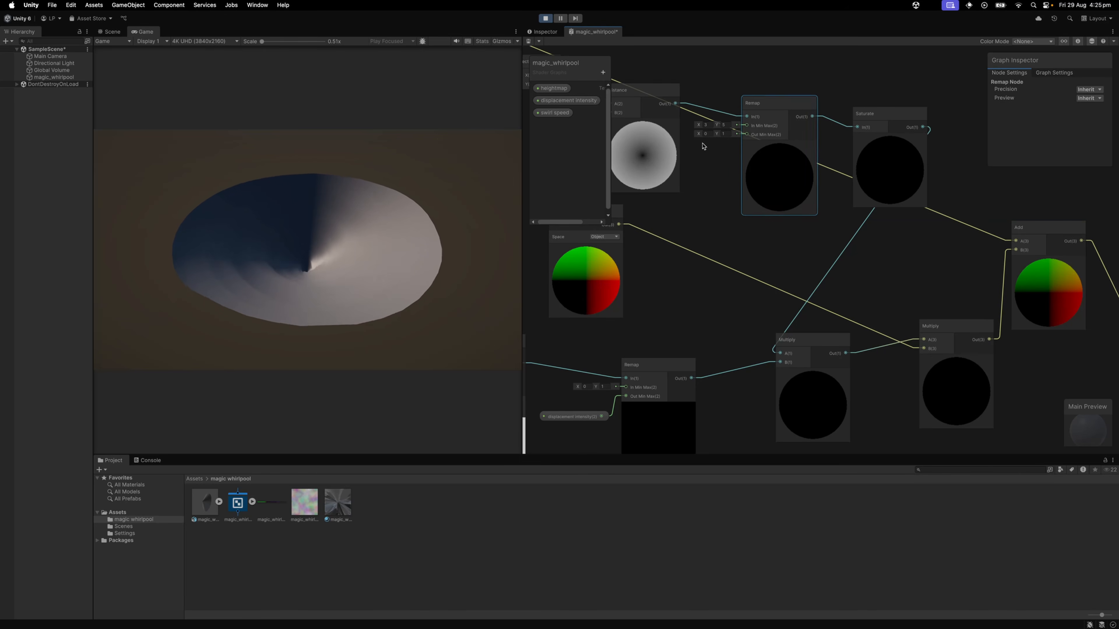
{"action": "left_click_drag", "start_coordinate": [703, 146], "coordinate": [744, 163]}
{"action": "left_click_drag", "start_coordinate": [676, 128], "coordinate": [706, 138]}
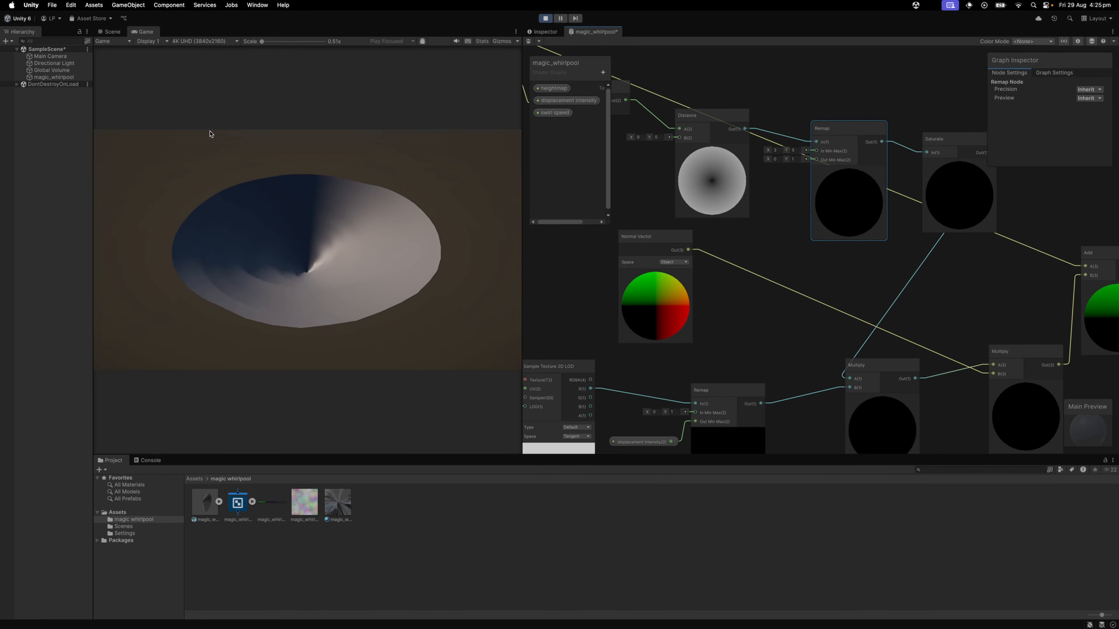
{"action": "left_click", "coordinate": [110, 35]}
{"action": "left_click_drag", "start_coordinate": [377, 238], "coordinate": [340, 266]}
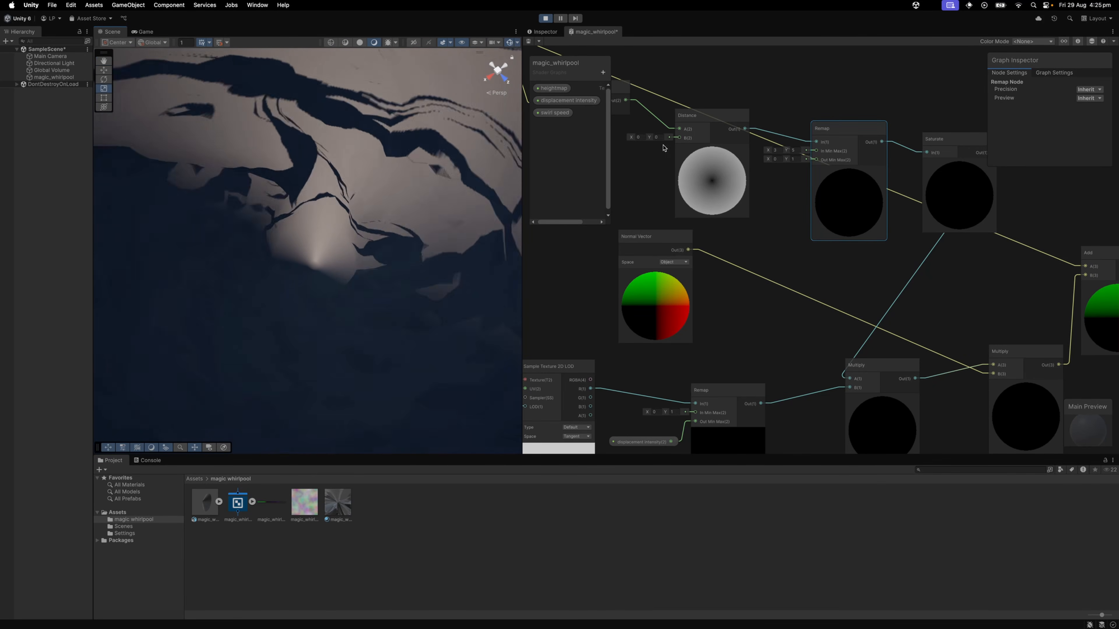
{"action": "left_click", "coordinate": [780, 152]}
{"action": "type", "text": "1"}
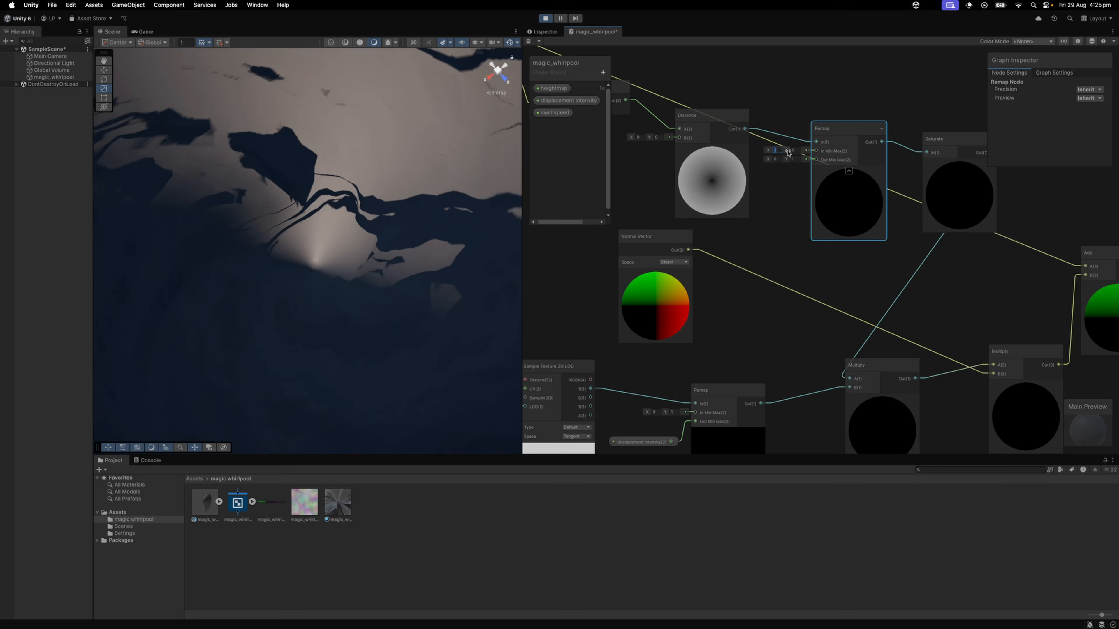
{"action": "key", "text": "super+s"}
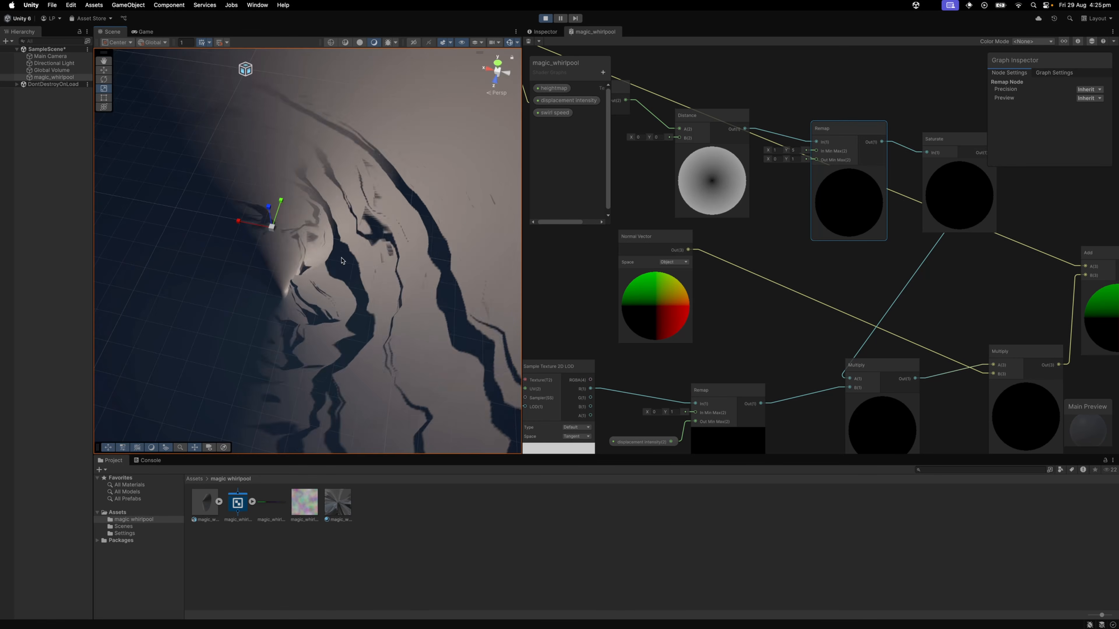
Step: Scale the magic_whirlpool object to 0.1 on X, Y and Z and set its shadow casting to Two Sided
{"action": "left_click", "coordinate": [546, 32]}
{"action": "left_click", "coordinate": [830, 94]}
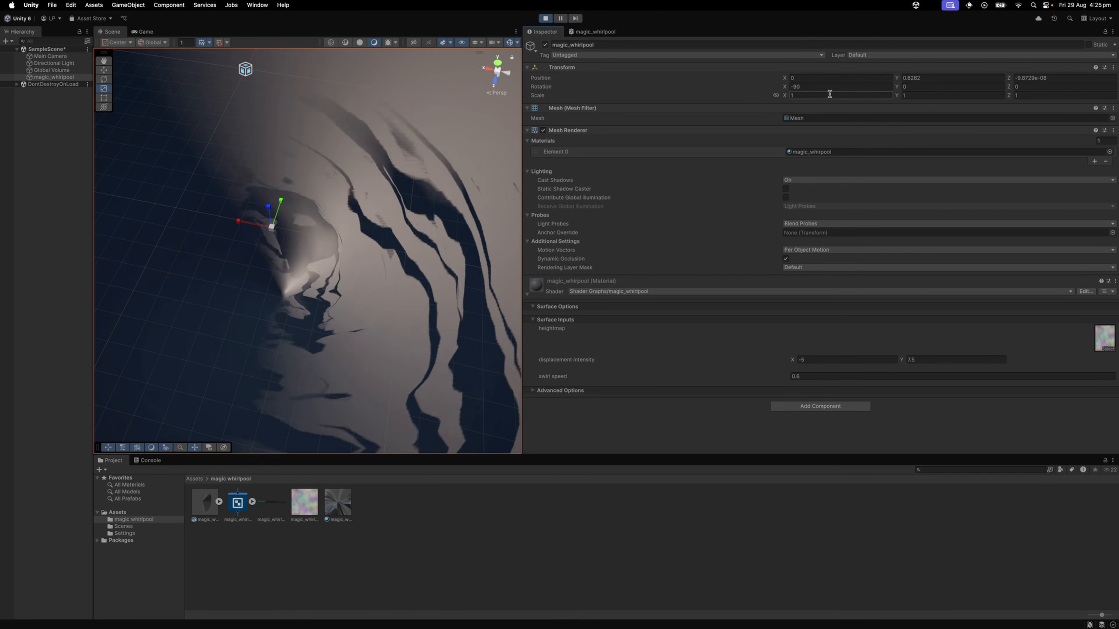
{"action": "type", "text": "0.1"}
{"action": "key", "text": "Tab"}
{"action": "type", "text": "0.1"}
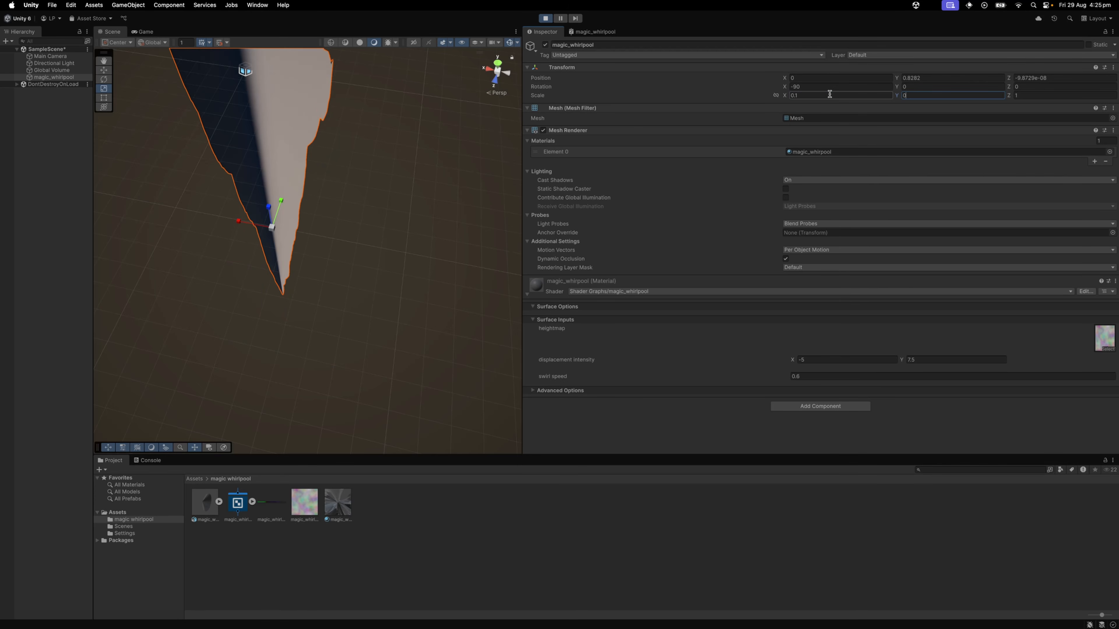
{"action": "key", "text": "Tab"}
{"action": "type", "text": "0.1"}
{"action": "left_click", "coordinate": [807, 179]}
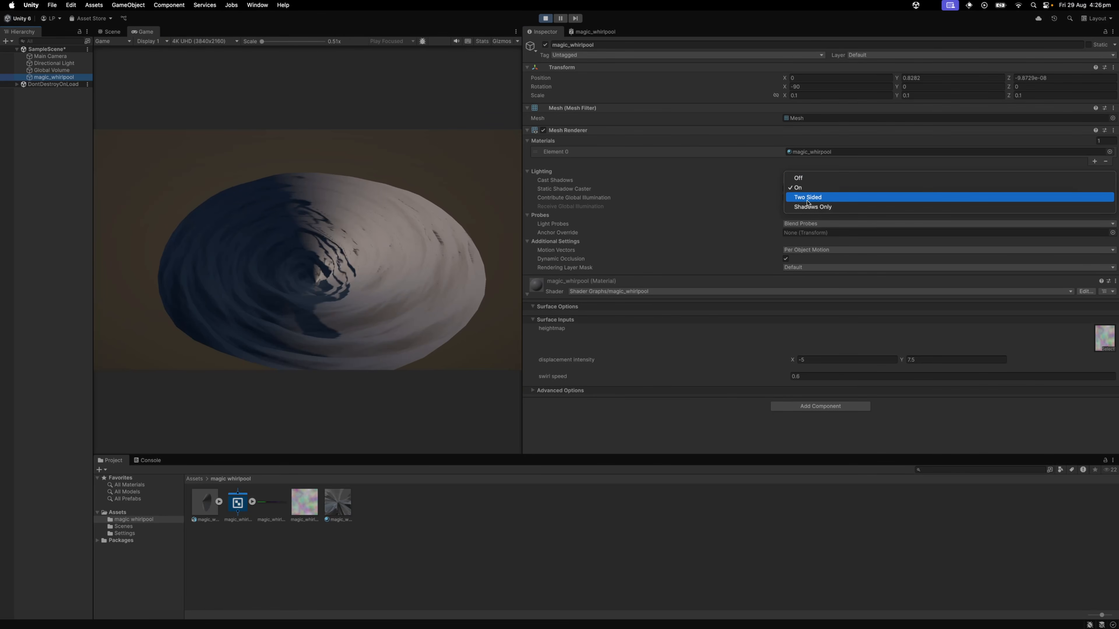
{"action": "left_click", "coordinate": [807, 201]}
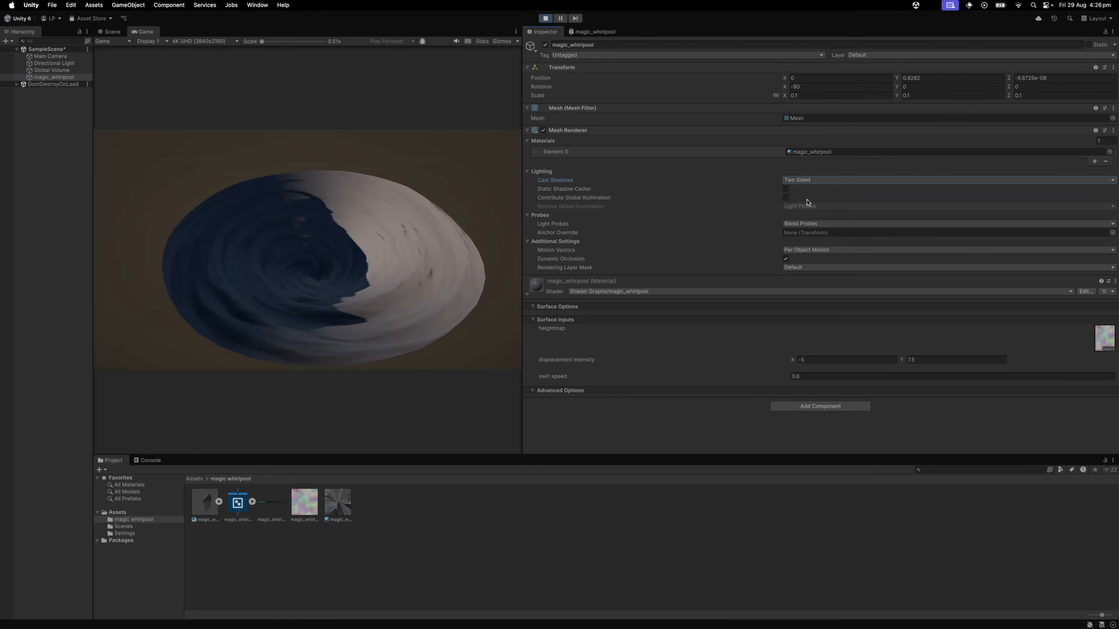
Step: In the magic_whirlpool graph, move the UV scrolling and heightmap sampling nodes away from the displacement Remap to open up a gap
{"action": "left_click", "coordinate": [595, 32]}
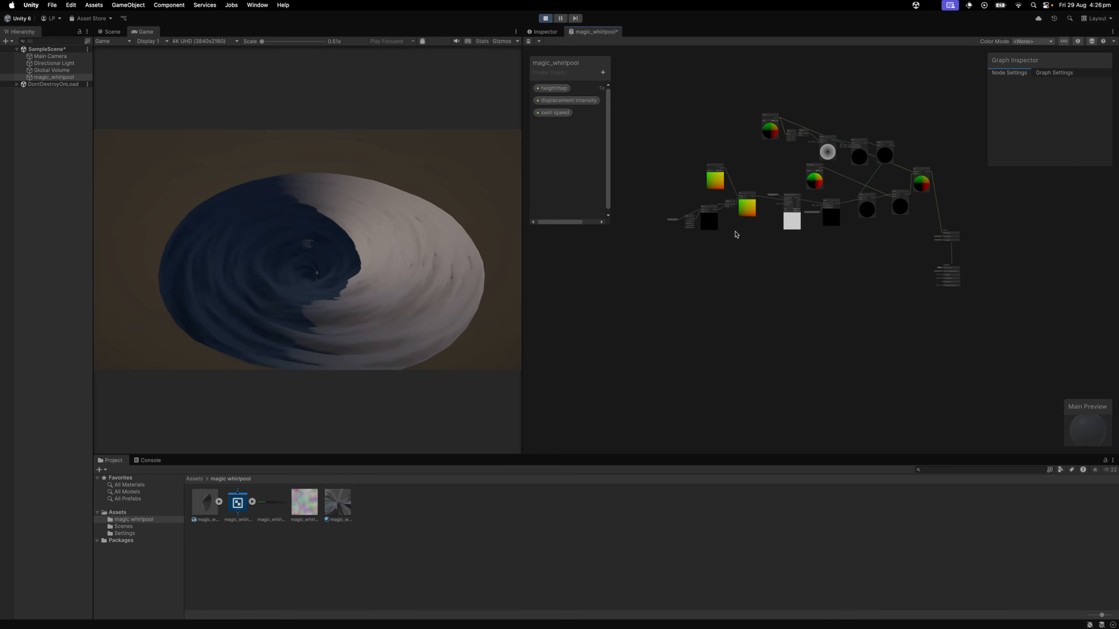
{"action": "scroll", "coordinate": [735, 235], "scroll_direction": "up", "scroll_amount": 1}
{"action": "scroll", "coordinate": [807, 224], "scroll_direction": "up", "scroll_amount": 2}
{"action": "scroll", "coordinate": [807, 224], "scroll_direction": "up", "scroll_amount": 8}
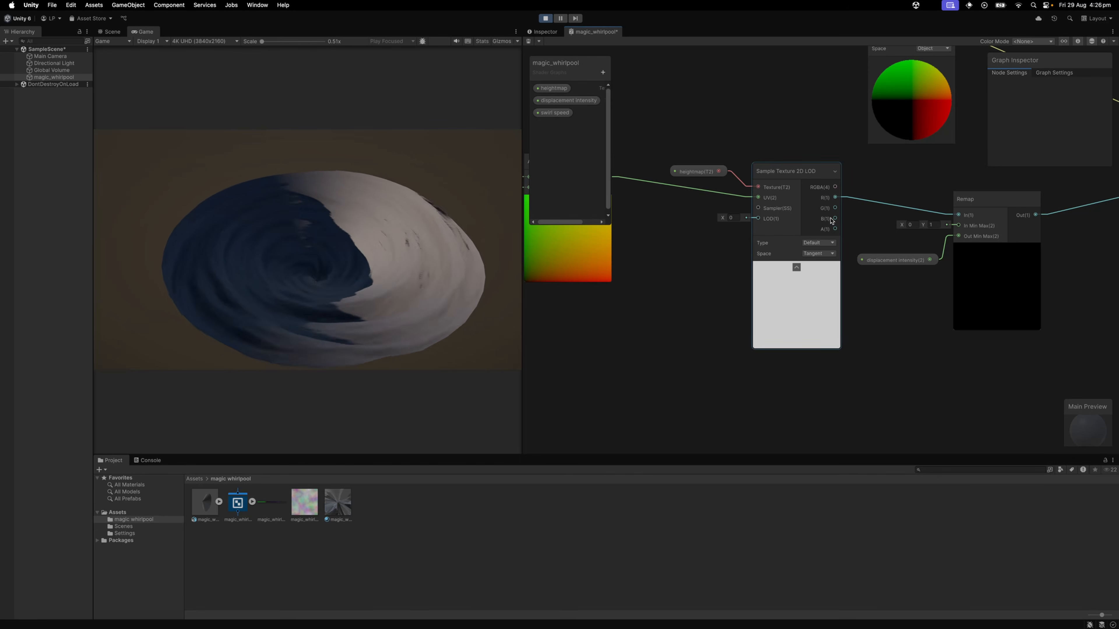
{"action": "scroll", "coordinate": [859, 229], "scroll_direction": "down", "scroll_amount": 6}
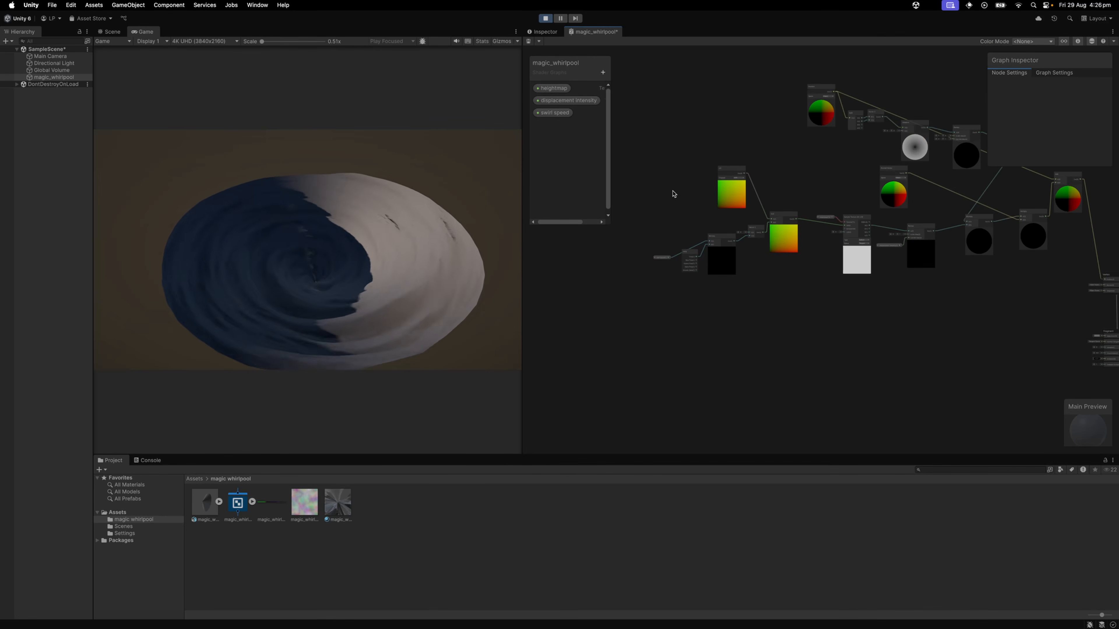
{"action": "left_click_drag", "start_coordinate": [869, 316], "coordinate": [869, 316]}
{"action": "left_click_drag", "start_coordinate": [858, 271], "coordinate": [753, 271]}
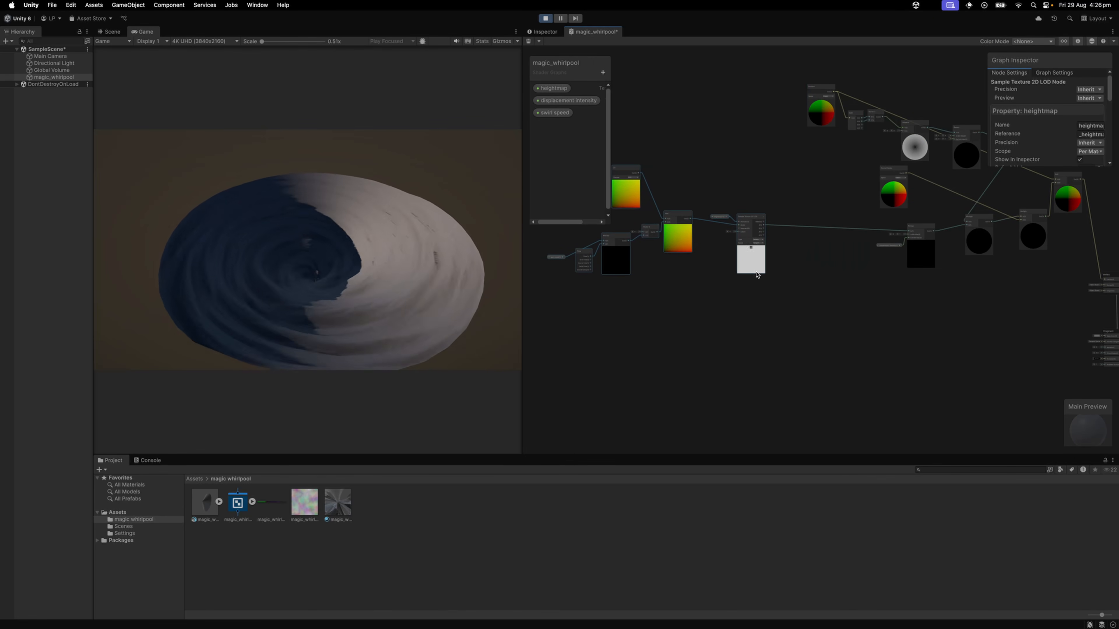
{"action": "left_click", "coordinate": [797, 275]}
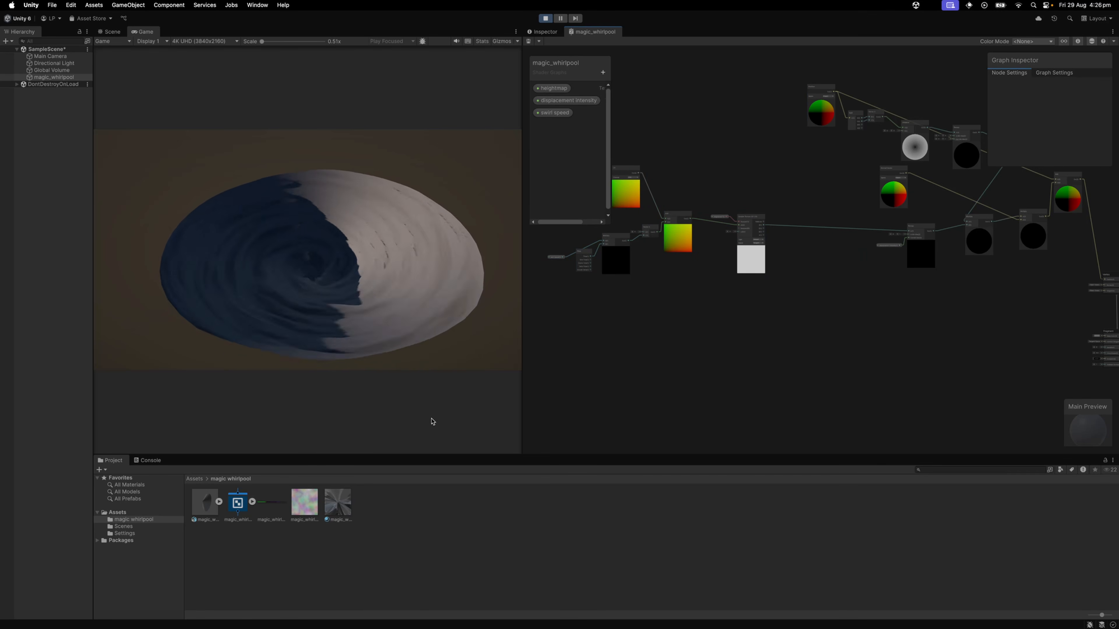
{"action": "right_click", "coordinate": [417, 508]}
{"action": "mouse_move", "coordinate": [478, 394]}
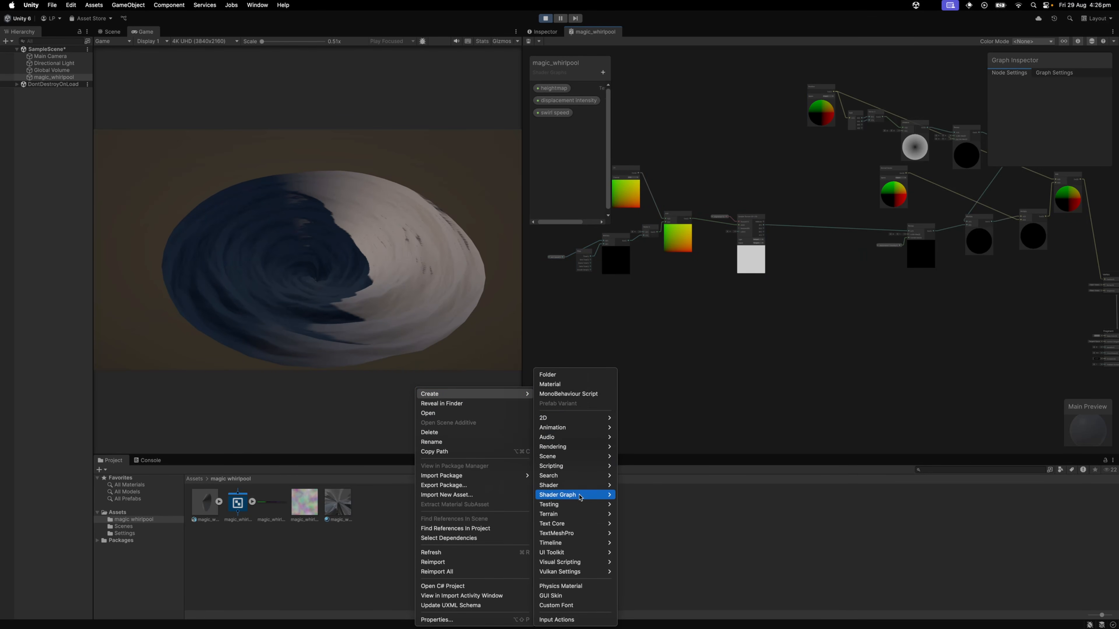
{"action": "mouse_move", "coordinate": [580, 529]}
{"action": "left_click", "coordinate": [767, 389]}
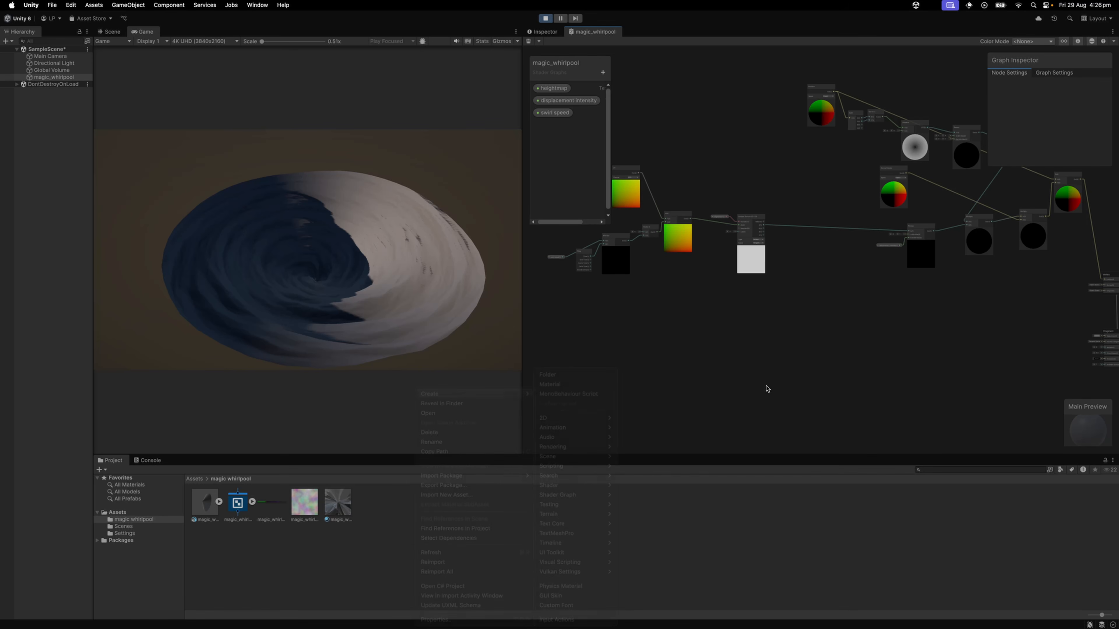
{"action": "scroll", "coordinate": [778, 263], "scroll_direction": "up", "scroll_amount": 1}
{"action": "left_click_drag", "start_coordinate": [723, 388], "coordinate": [747, 325]}
{"action": "scroll", "coordinate": [747, 326], "scroll_direction": "down", "scroll_amount": 2}
{"action": "left_click_drag", "start_coordinate": [741, 252], "coordinate": [758, 274]}
{"action": "scroll", "coordinate": [720, 277], "scroll_direction": "up", "scroll_amount": 2}
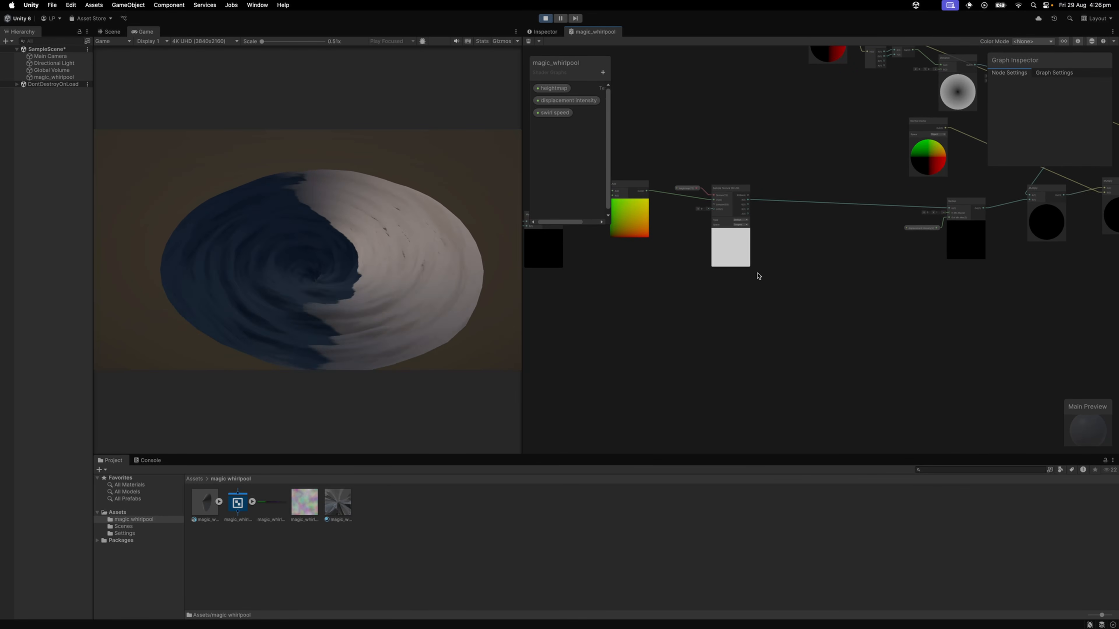
{"action": "left_click_drag", "start_coordinate": [730, 324], "coordinate": [730, 247]}
{"action": "left_click_drag", "start_coordinate": [707, 368], "coordinate": [641, 402]}
{"action": "left_click_drag", "start_coordinate": [705, 163], "coordinate": [762, 221]}
Step: Create a new Sub Graph asset named flipbook_4 in the magic whirlpool folder
{"action": "right_click", "coordinate": [422, 518]}
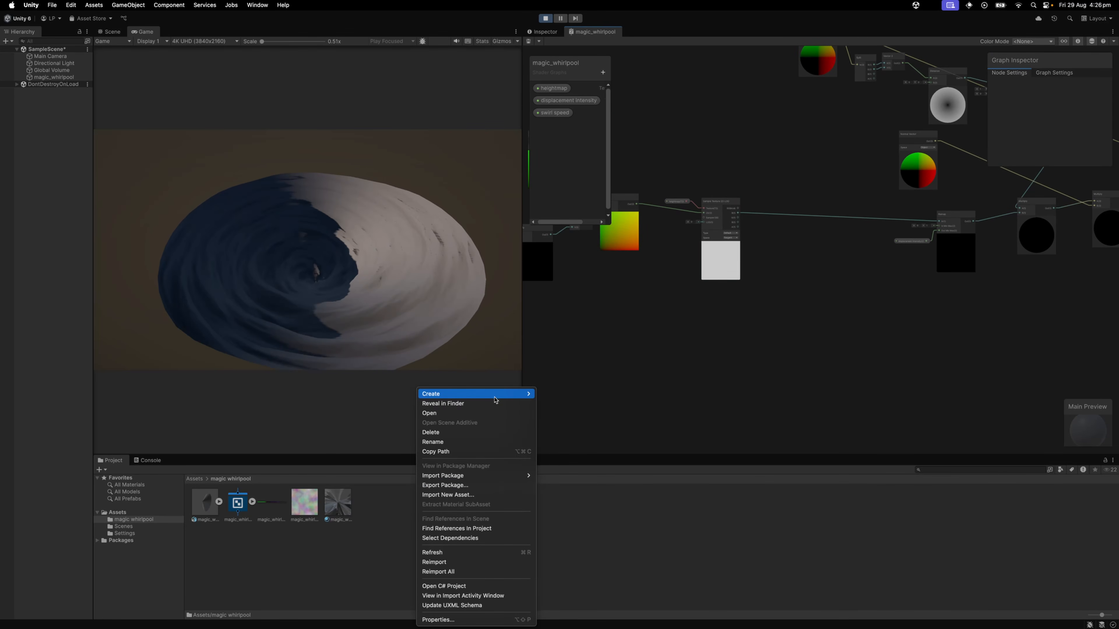
{"action": "mouse_move", "coordinate": [495, 393]}
{"action": "mouse_move", "coordinate": [572, 495]}
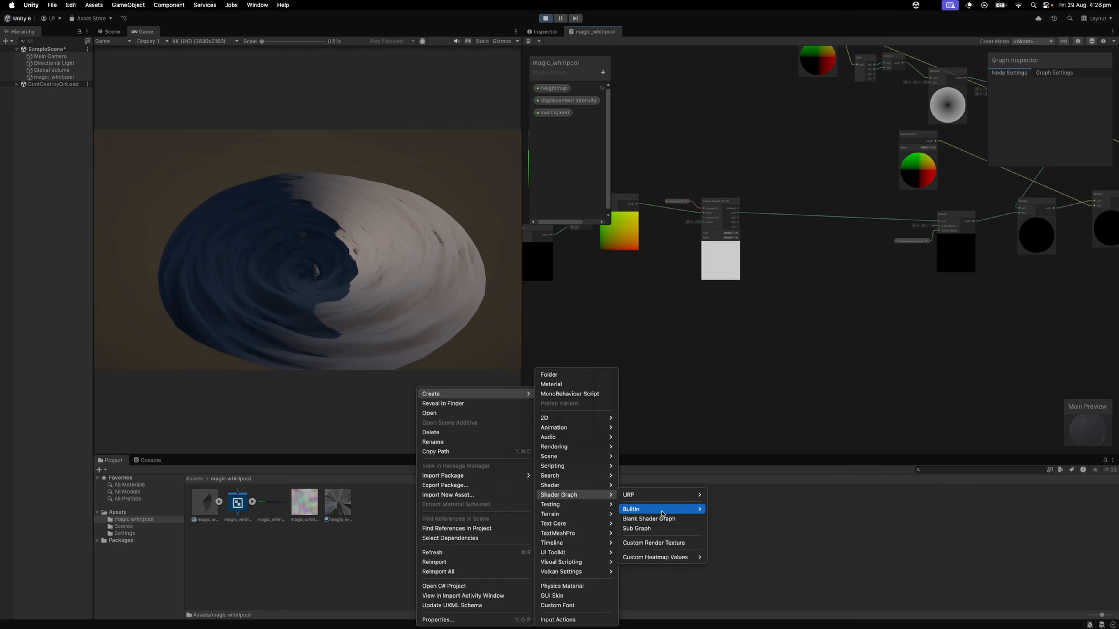
{"action": "left_click", "coordinate": [661, 528]}
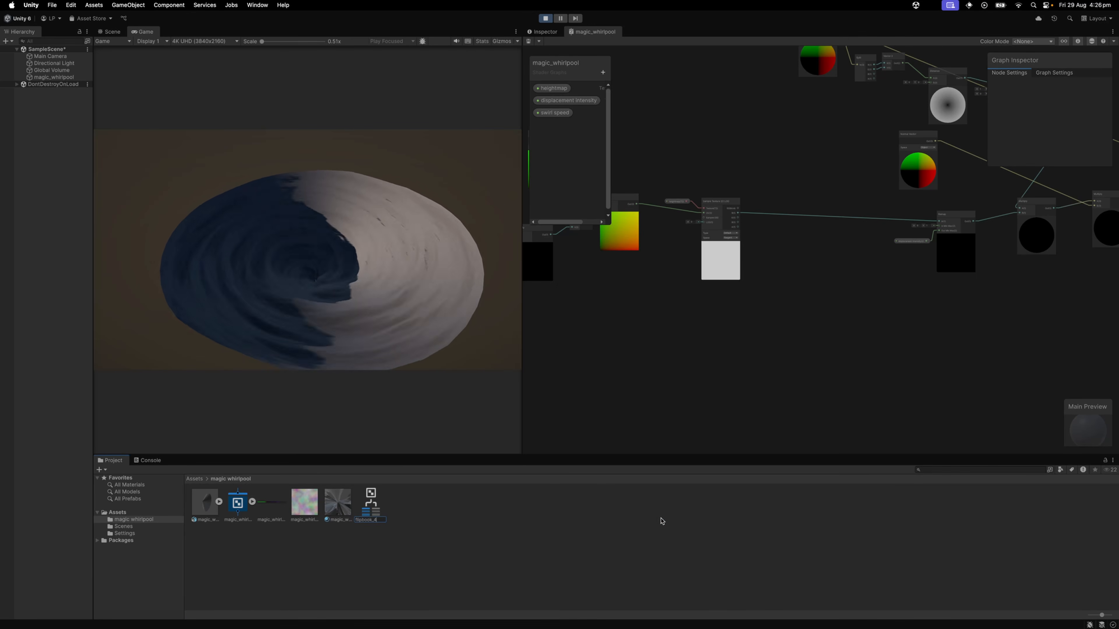
{"action": "type", "text": "flipbook_4"}
{"action": "key", "text": "Return"}
Step: Make the flipbook_4 sub graph's output a Float named height
{"action": "left_click", "coordinate": [1071, 122]}
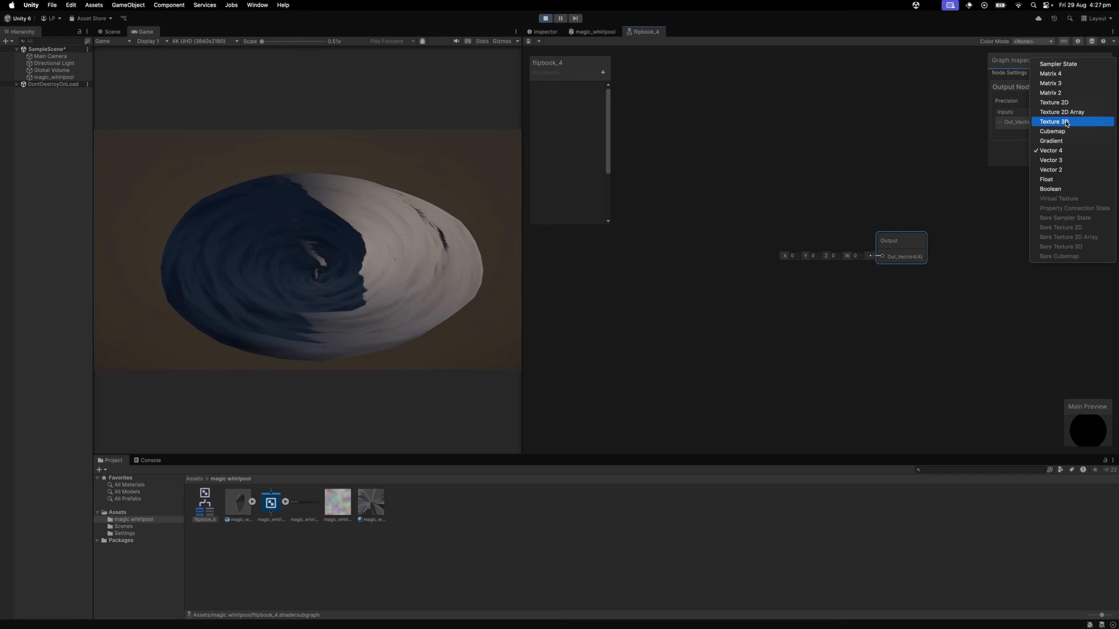
{"action": "left_click", "coordinate": [1047, 179]}
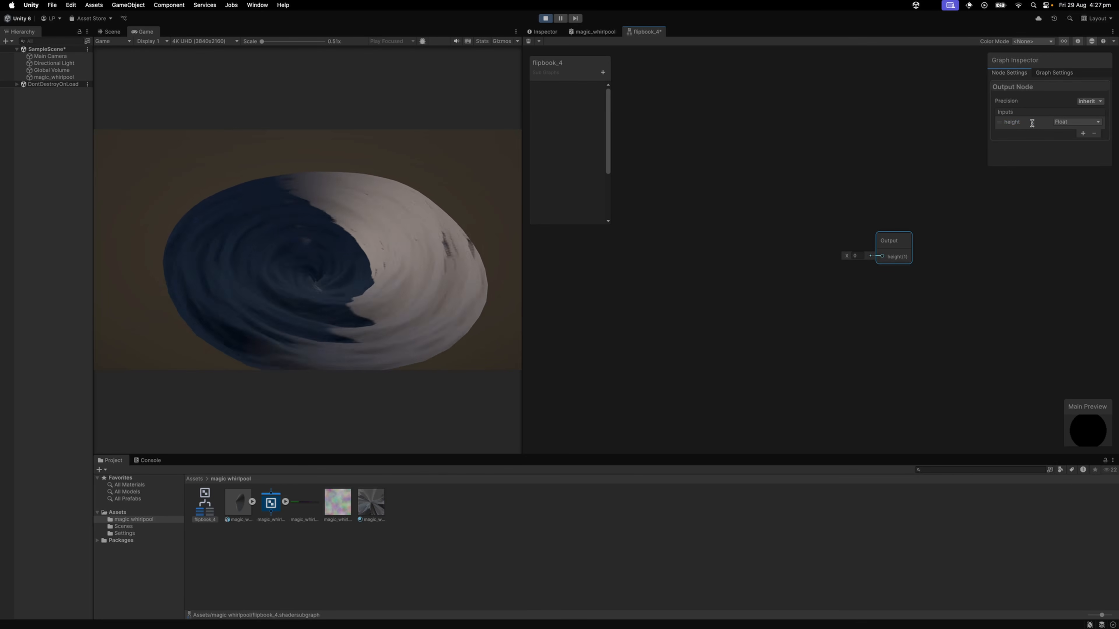
{"action": "left_click_drag", "start_coordinate": [712, 188], "coordinate": [774, 198]}
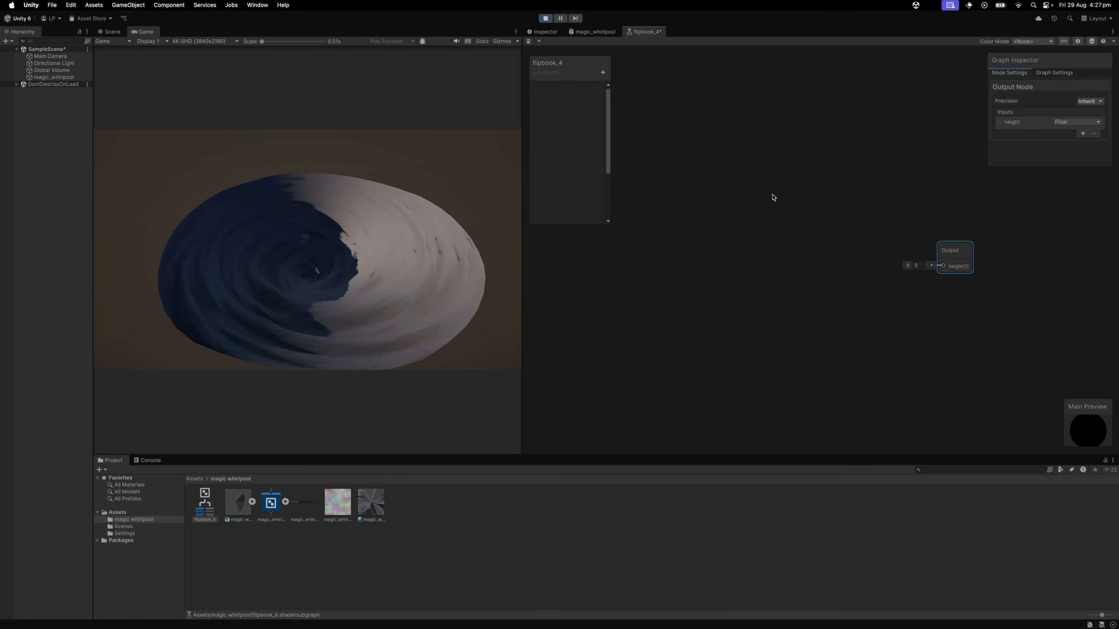
Step: Add Float properties named frame_0, frame_1, frame_2, frame_3 and time to the flipbook_4 sub graph
{"action": "left_click", "coordinate": [603, 73]}
{"action": "left_click", "coordinate": [616, 100]}
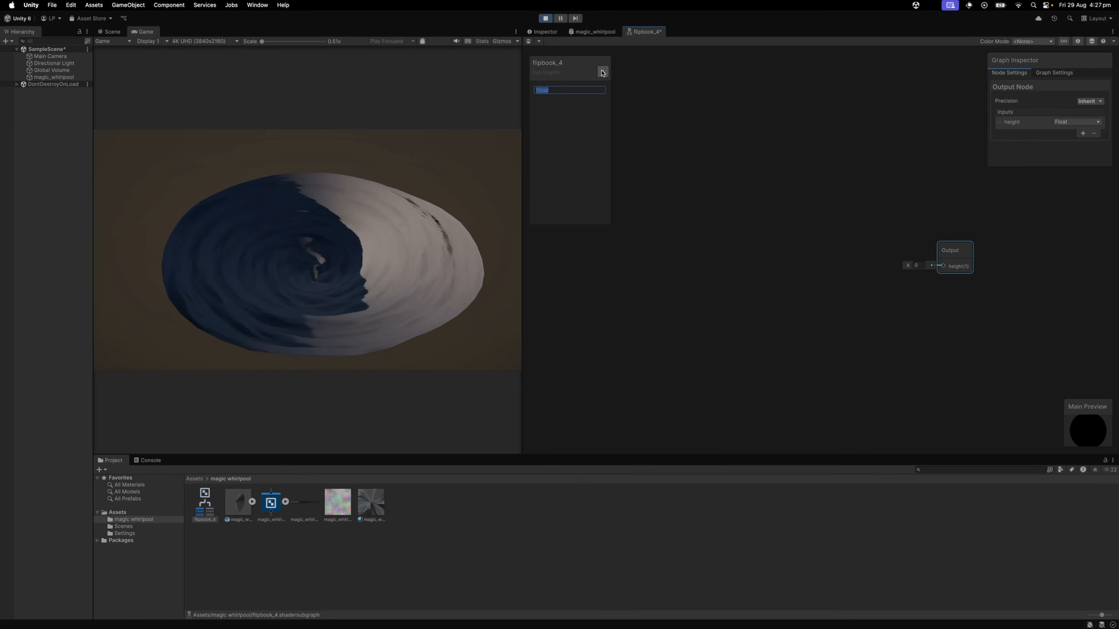
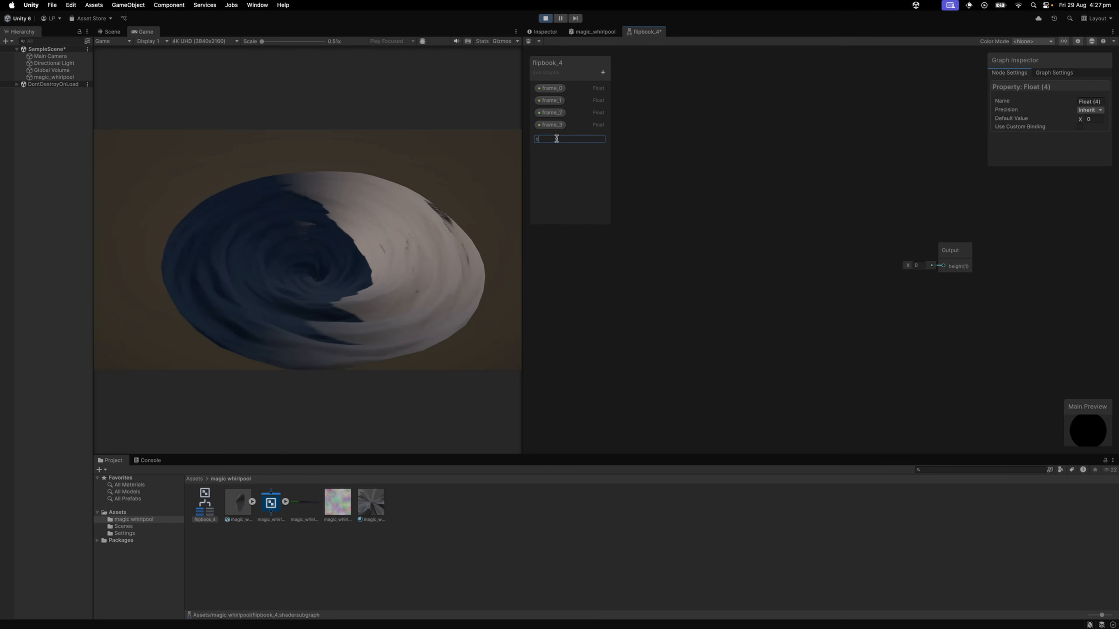
{"action": "type", "text": "time"}
{"action": "key", "text": "Return"}
Step: Place the time property in the graph, feed it into a new Fraction node and move both nodes away from the Output
{"action": "left_click_drag", "start_coordinate": [550, 138], "coordinate": [633, 238]}
{"action": "scroll", "coordinate": [661, 239], "scroll_direction": "up", "scroll_amount": 1}
{"action": "left_click_drag", "start_coordinate": [657, 232], "coordinate": [743, 247]}
{"action": "type", "text": "frac"}
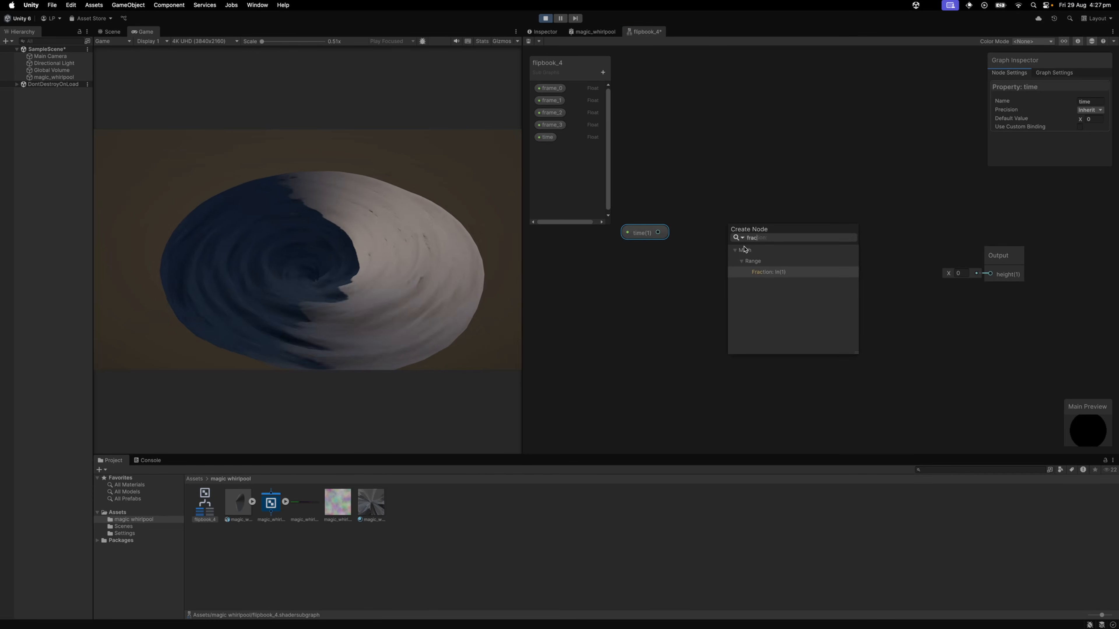
{"action": "left_click", "coordinate": [779, 273]}
{"action": "left_click_drag", "start_coordinate": [758, 295], "coordinate": [749, 282]}
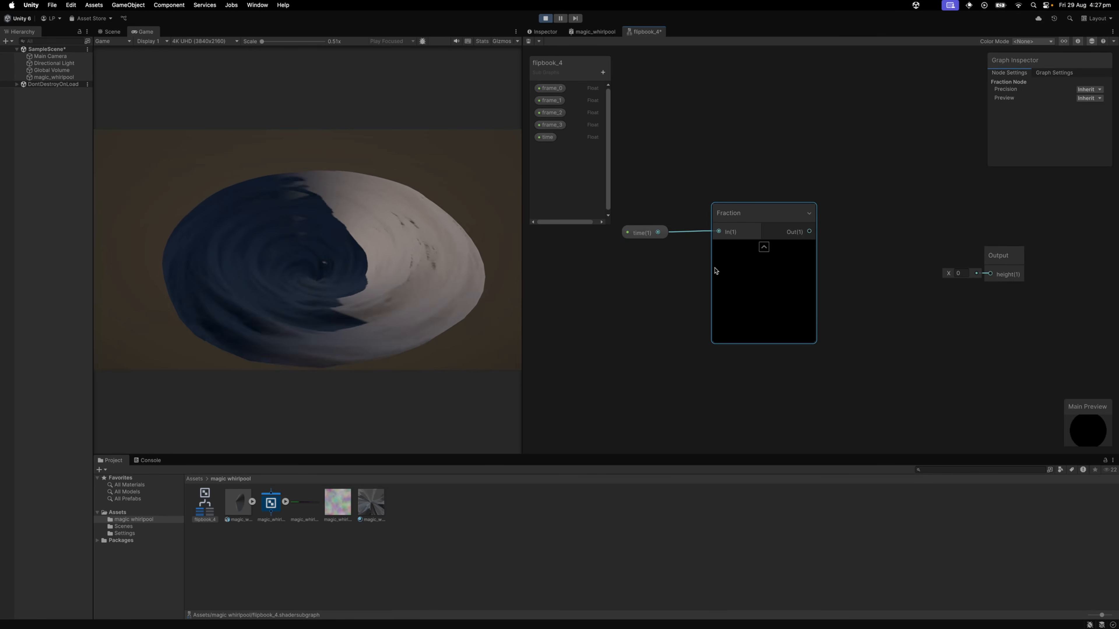
{"action": "left_click_drag", "start_coordinate": [641, 195], "coordinate": [774, 288]}
{"action": "mouse_move", "coordinate": [749, 244]}
{"action": "left_mouse_down"}
{"action": "mouse_move", "coordinate": [691, 250]}
{"action": "mouse_move", "coordinate": [678, 238]}
{"action": "mouse_move", "coordinate": [730, 243]}
{"action": "left_mouse_up"}
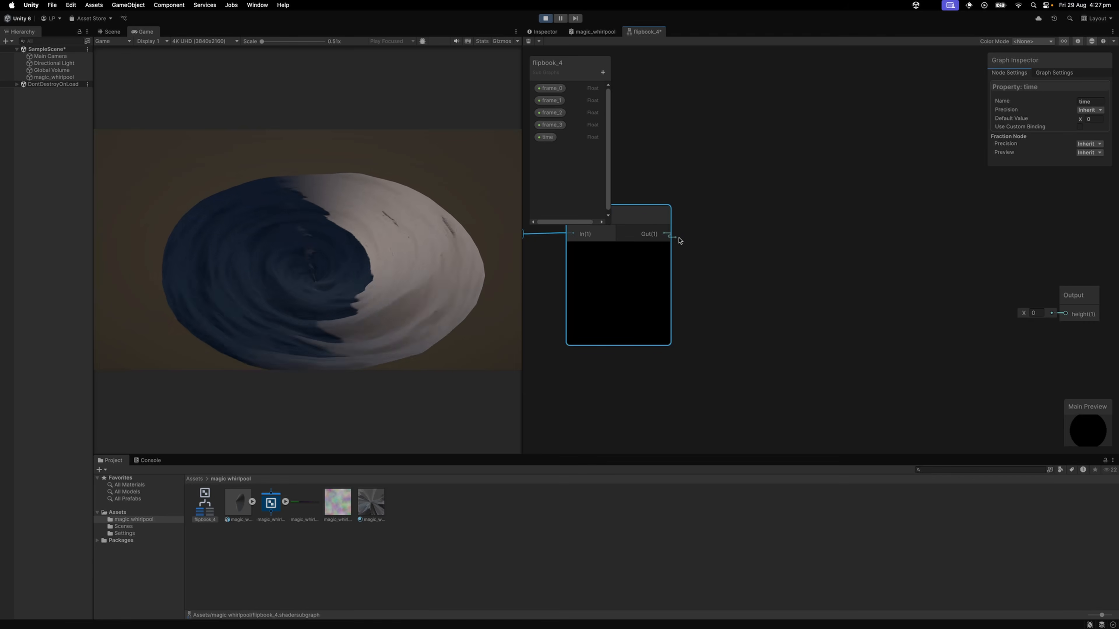
Step: Feed the Fraction output into a new Multiply node with B set to 4, and space the nodes apart from the Output
{"action": "type", "text": "mult"}
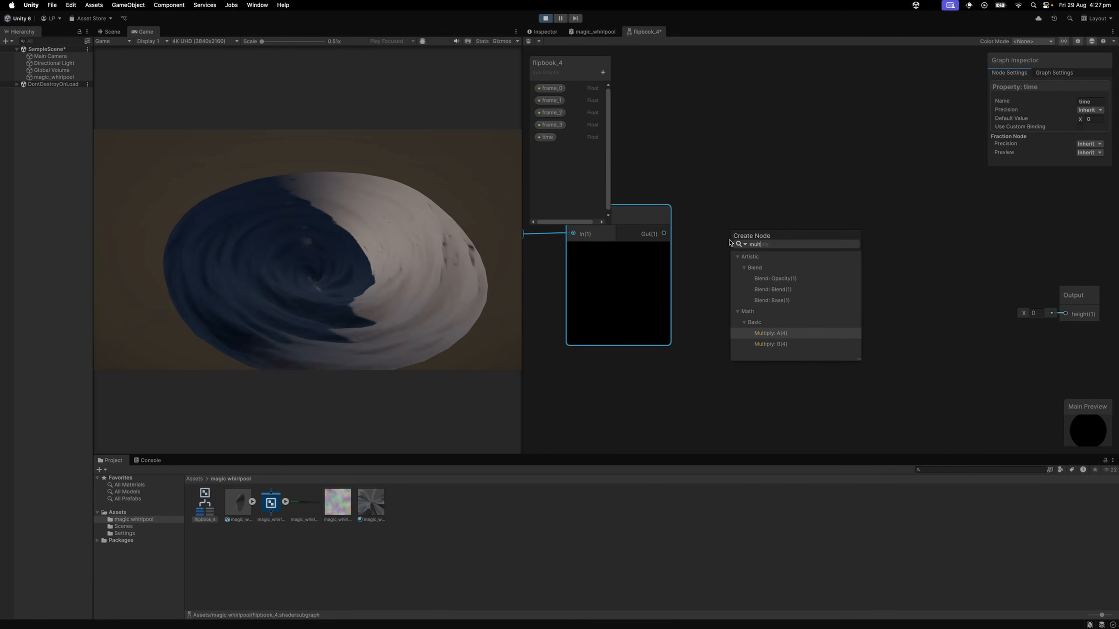
{"action": "key", "text": "Return"}
{"action": "scroll", "coordinate": [766, 300], "scroll_direction": "down", "scroll_amount": 3}
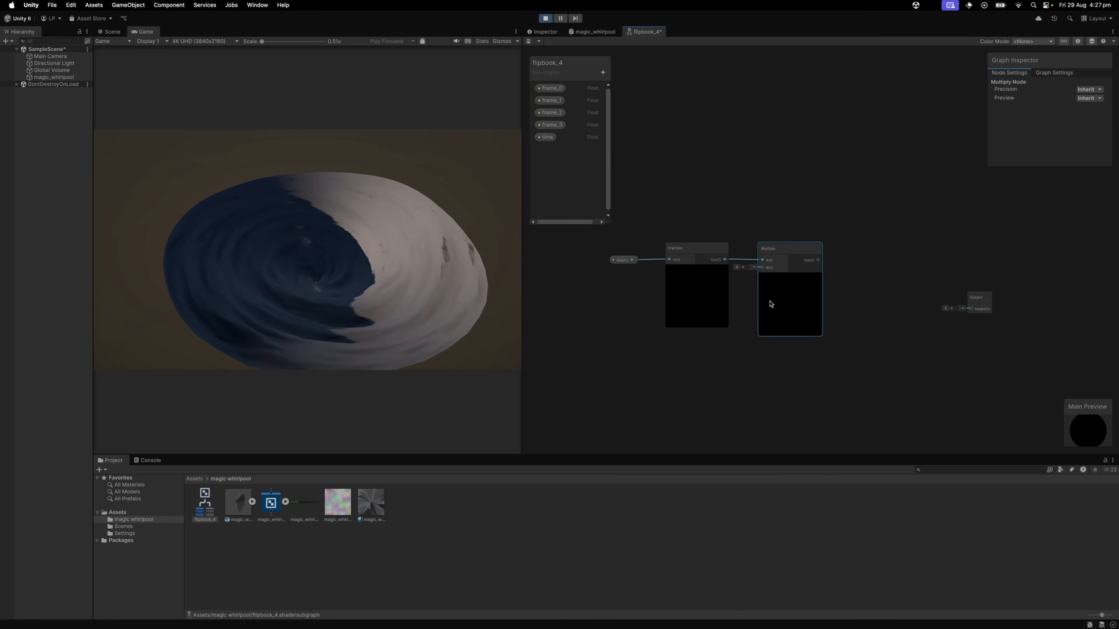
{"action": "left_click_drag", "start_coordinate": [611, 238], "coordinate": [692, 332]}
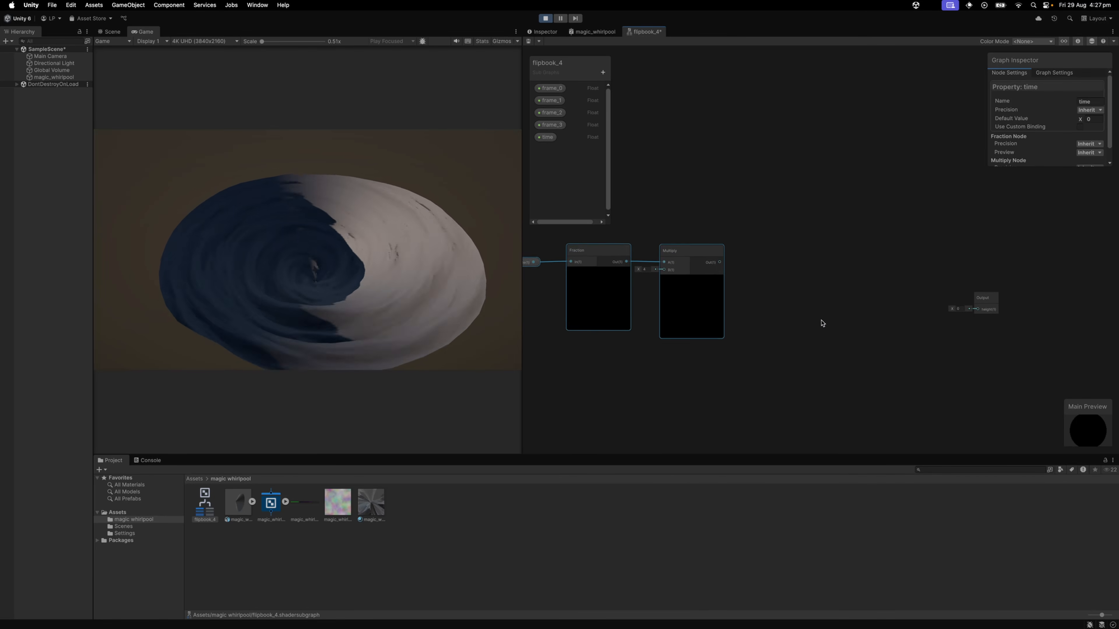
{"action": "left_click", "coordinate": [1008, 308]}
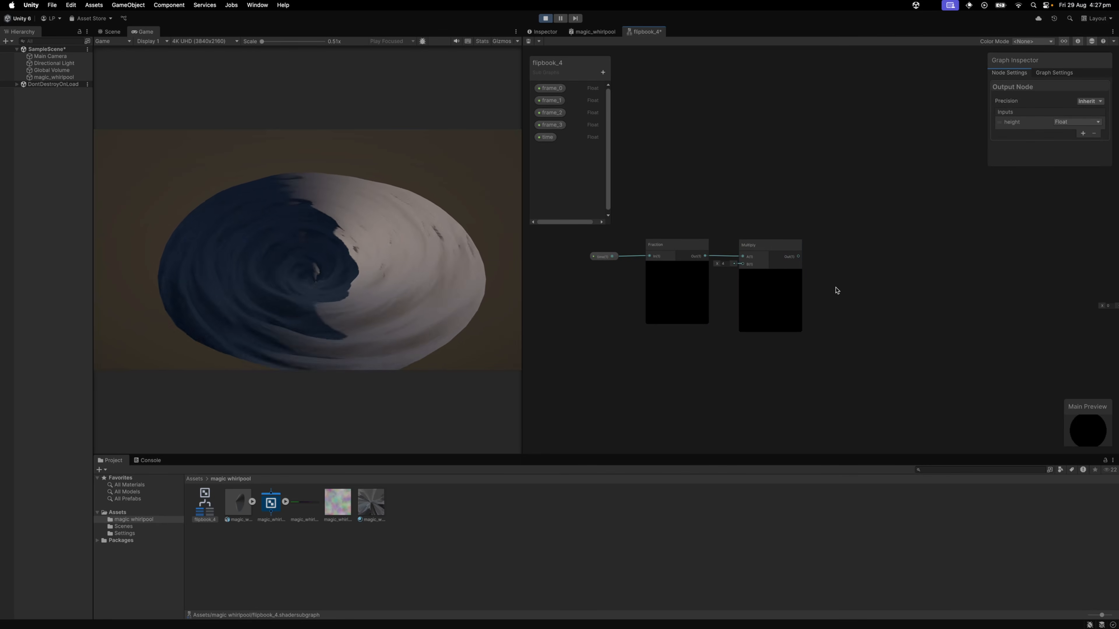
Step: Add a Saturate node fed by the Multiply node's output
{"action": "left_click_drag", "start_coordinate": [837, 290], "coordinate": [750, 289]}
{"action": "left_click_drag", "start_coordinate": [811, 259], "coordinate": [811, 259]}
{"action": "type", "text": "saturate"}
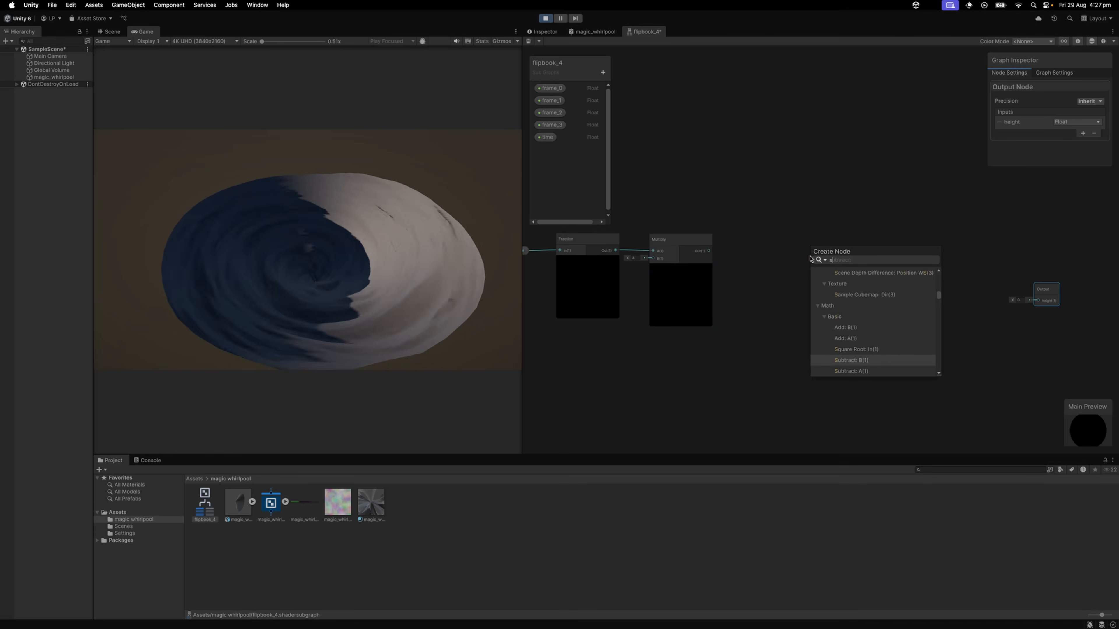
{"action": "key", "text": "Return"}
{"action": "left_click", "coordinate": [811, 259]}
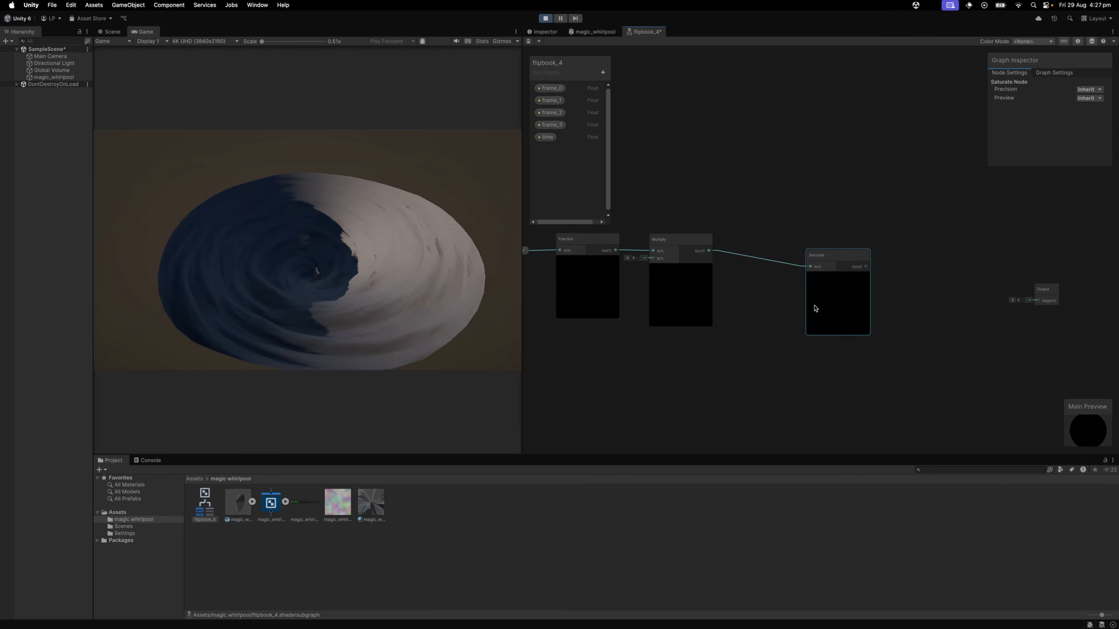
Step: Duplicate the Saturate node three times and arrange the four Saturate nodes in a vertical column
{"action": "left_click_drag", "start_coordinate": [816, 308], "coordinate": [814, 242]}
{"action": "key", "text": "super+d"}
{"action": "key", "text": "super+d"}
{"action": "key", "text": "super+d"}
{"action": "left_click_drag", "start_coordinate": [848, 294], "coordinate": [843, 216]}
{"action": "left_click_drag", "start_coordinate": [859, 280], "coordinate": [839, 322]}
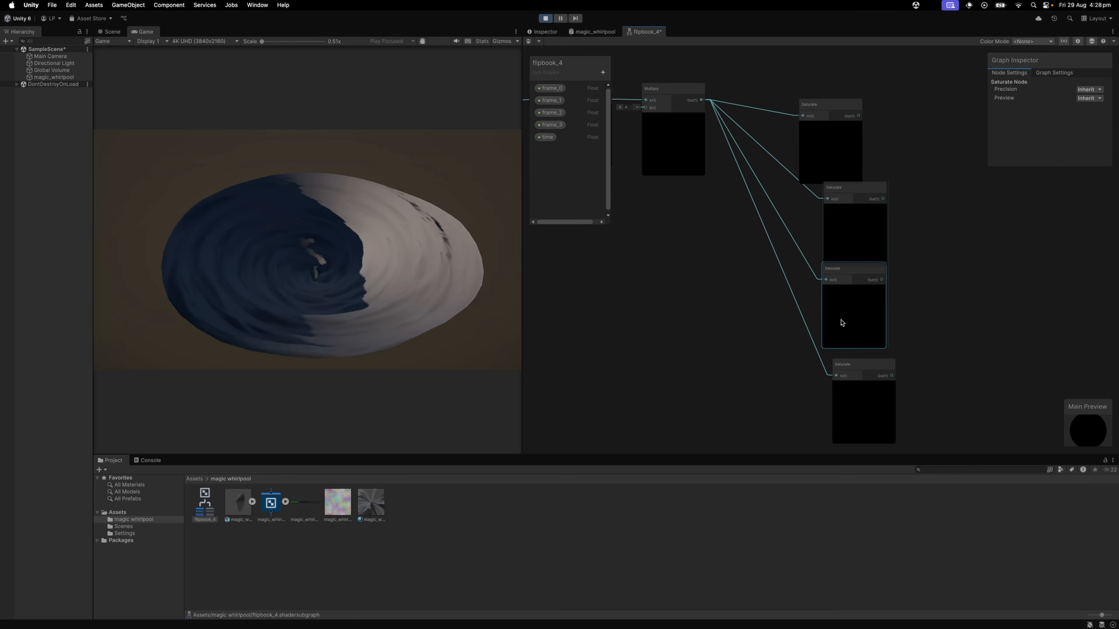
{"action": "left_click_drag", "start_coordinate": [833, 164], "coordinate": [846, 133]}
{"action": "left_click_drag", "start_coordinate": [847, 243], "coordinate": [834, 225]}
Step: Insert Subtract nodes between Multiply and the lower three Saturate nodes, subtracting 1, 2 and 3 respectively
{"action": "key", "text": "space"}
{"action": "type", "text": "sub"}
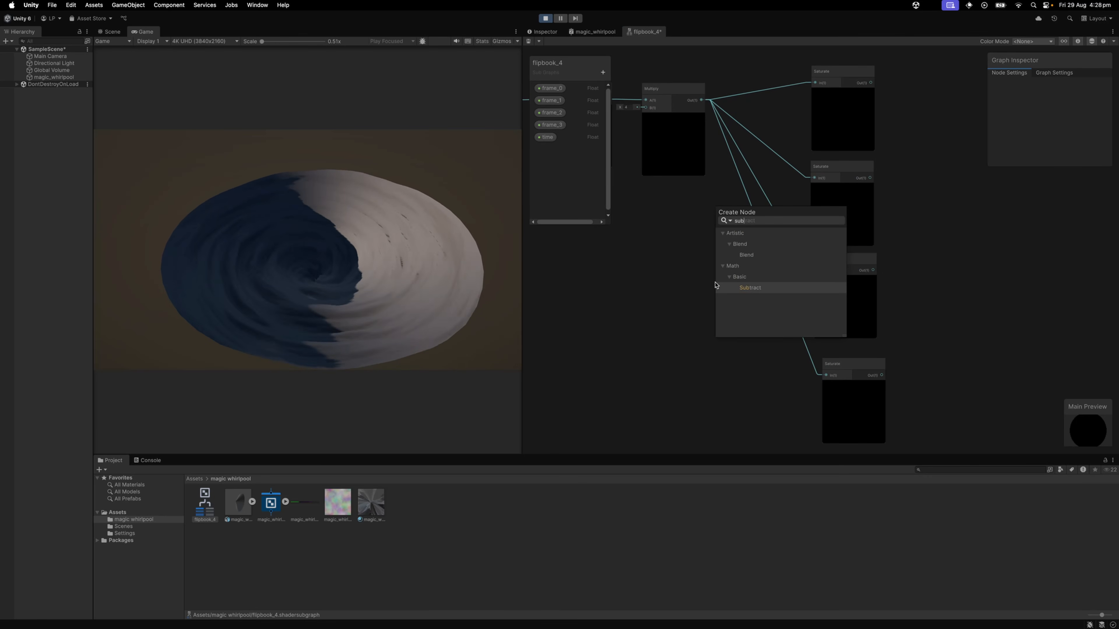
{"action": "key", "text": "Return"}
{"action": "left_click_drag", "start_coordinate": [731, 349], "coordinate": [741, 245]}
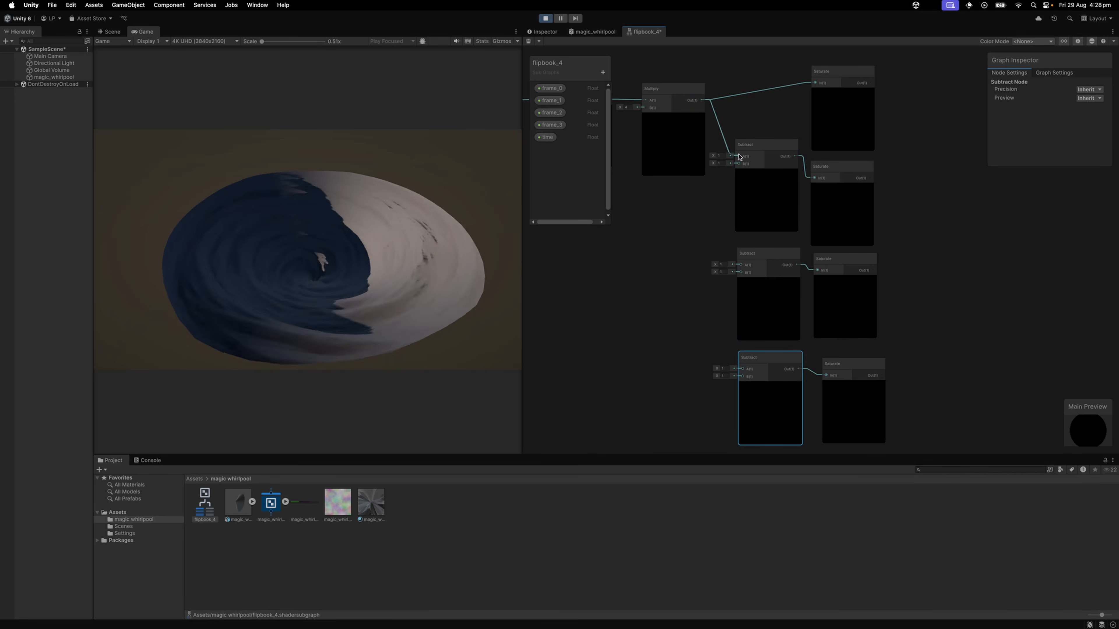
{"action": "left_click_drag", "start_coordinate": [721, 339], "coordinate": [742, 369]}
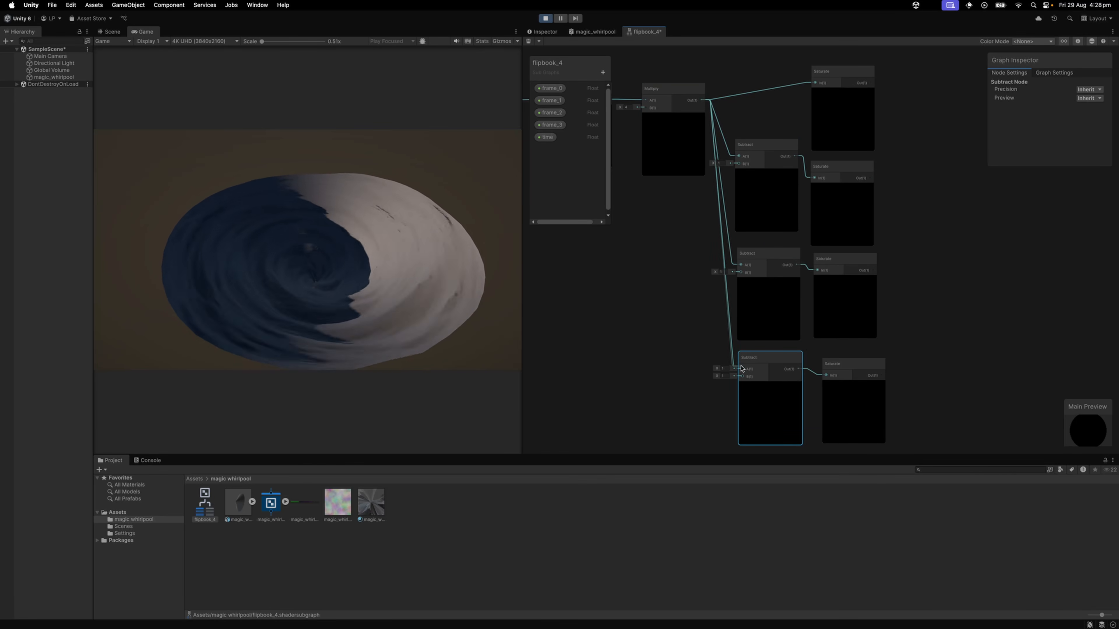
{"action": "left_click_drag", "start_coordinate": [746, 159], "coordinate": [746, 162]}
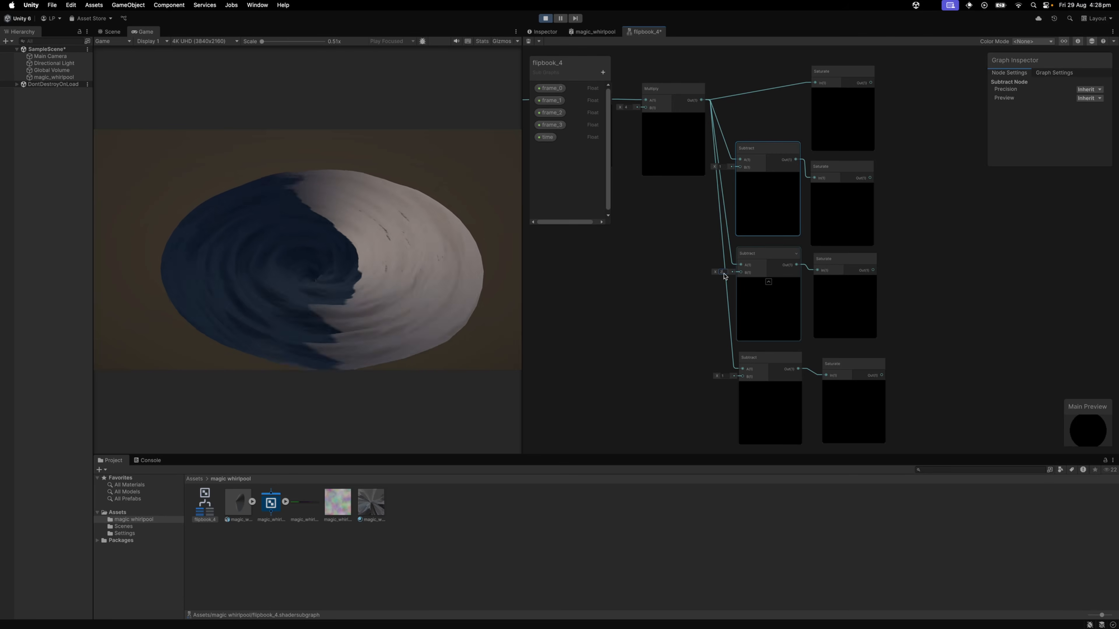
{"action": "left_click", "coordinate": [677, 384]}
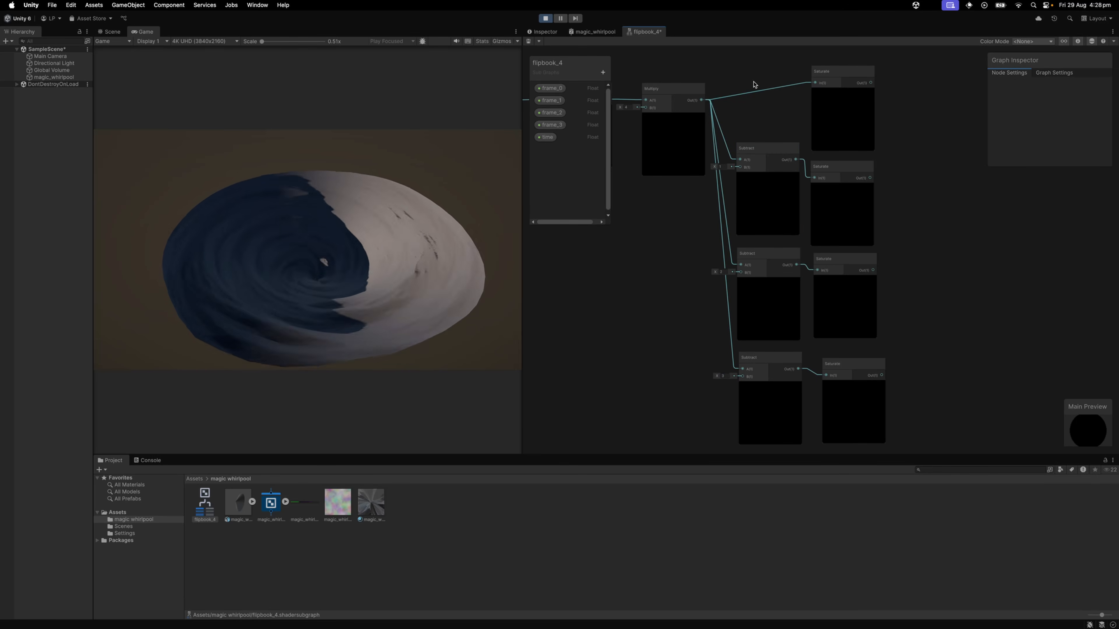
Step: Add a Time node and feed its Time output into the Fraction node to animate the previews
{"action": "left_click_drag", "start_coordinate": [768, 104], "coordinate": [712, 92]}
{"action": "scroll", "coordinate": [719, 104], "scroll_direction": "down", "scroll_amount": 1}
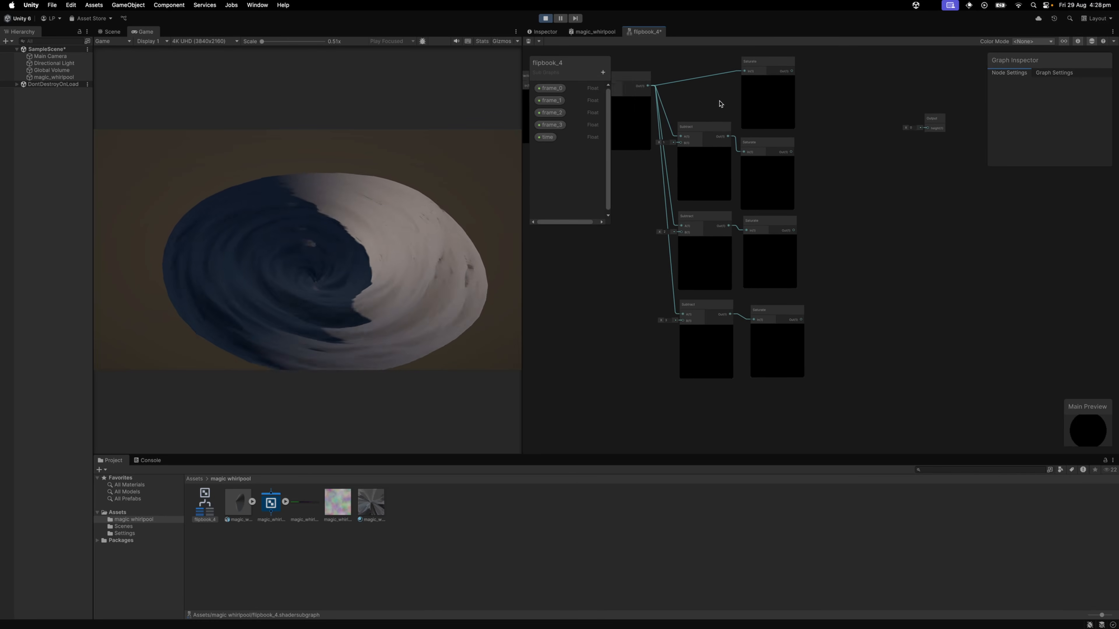
{"action": "left_click_drag", "start_coordinate": [740, 174], "coordinate": [699, 232]}
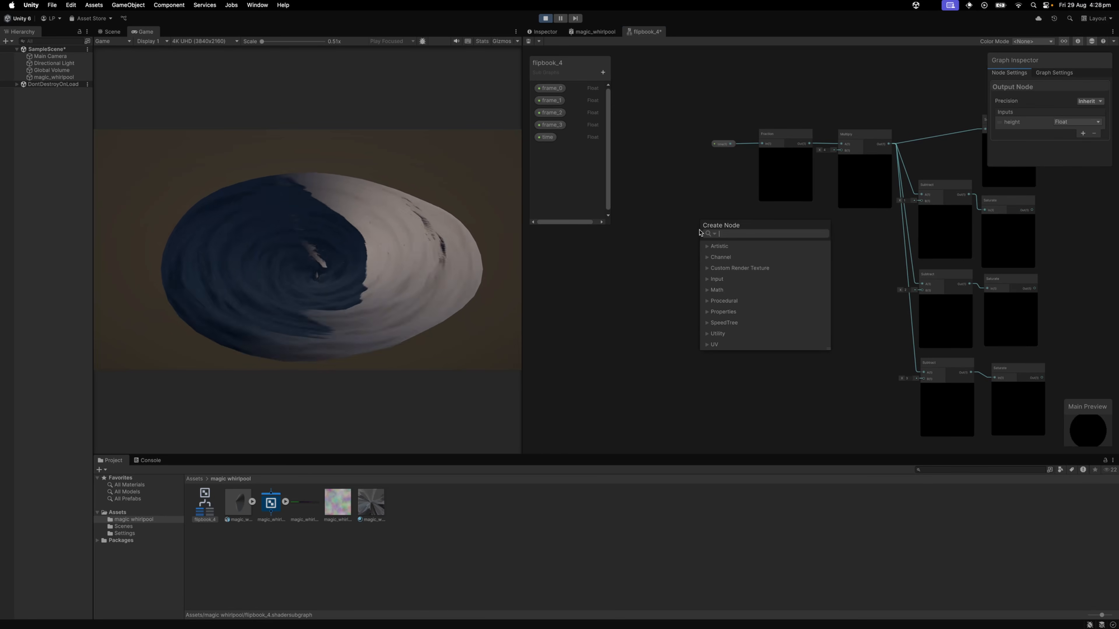
{"action": "type", "text": "time"}
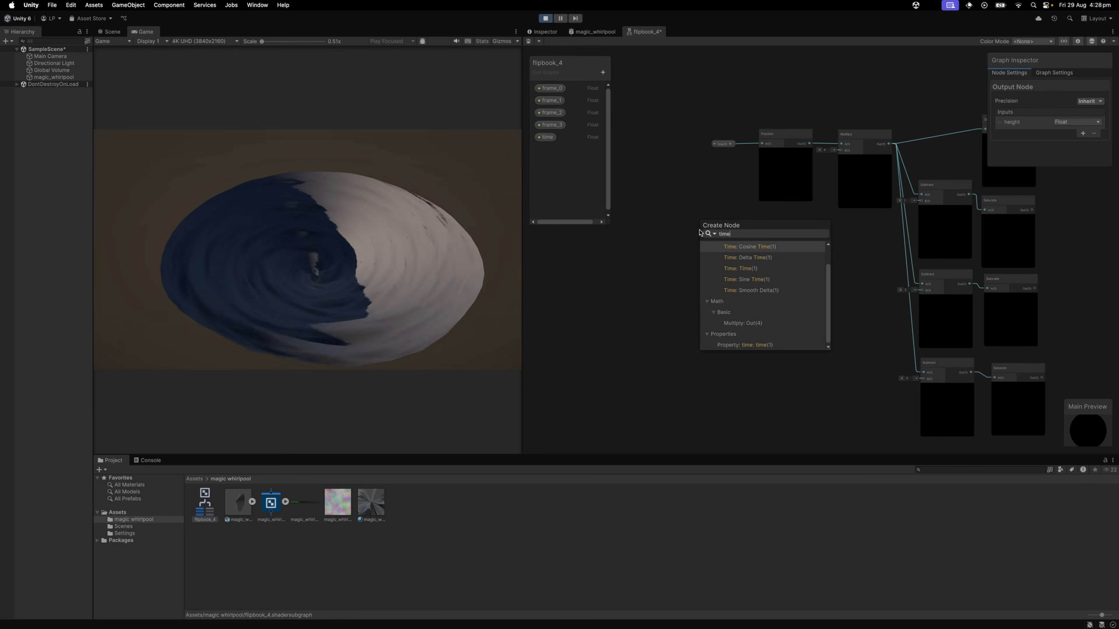
{"action": "double_click", "coordinate": [744, 269]}
{"action": "left_click_drag", "start_coordinate": [766, 284], "coordinate": [626, 270]}
{"action": "left_click_drag", "start_coordinate": [777, 256], "coordinate": [674, 243]}
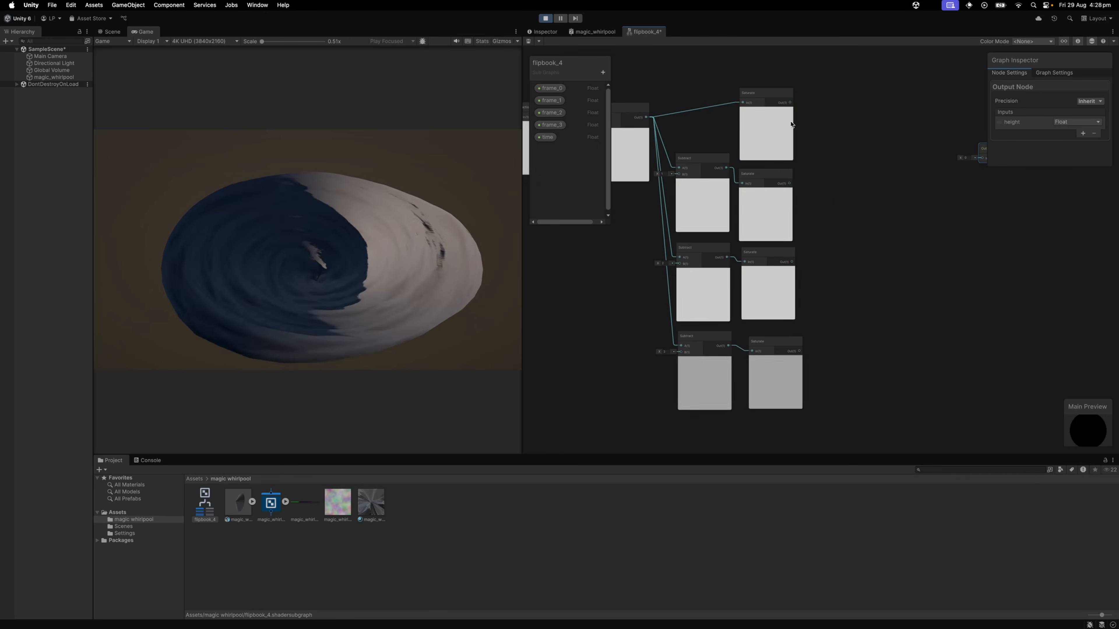
Step: Line up the Saturate nodes in a tidy column beside the Subtract nodes
{"action": "left_click_drag", "start_coordinate": [773, 226], "coordinate": [779, 226]}
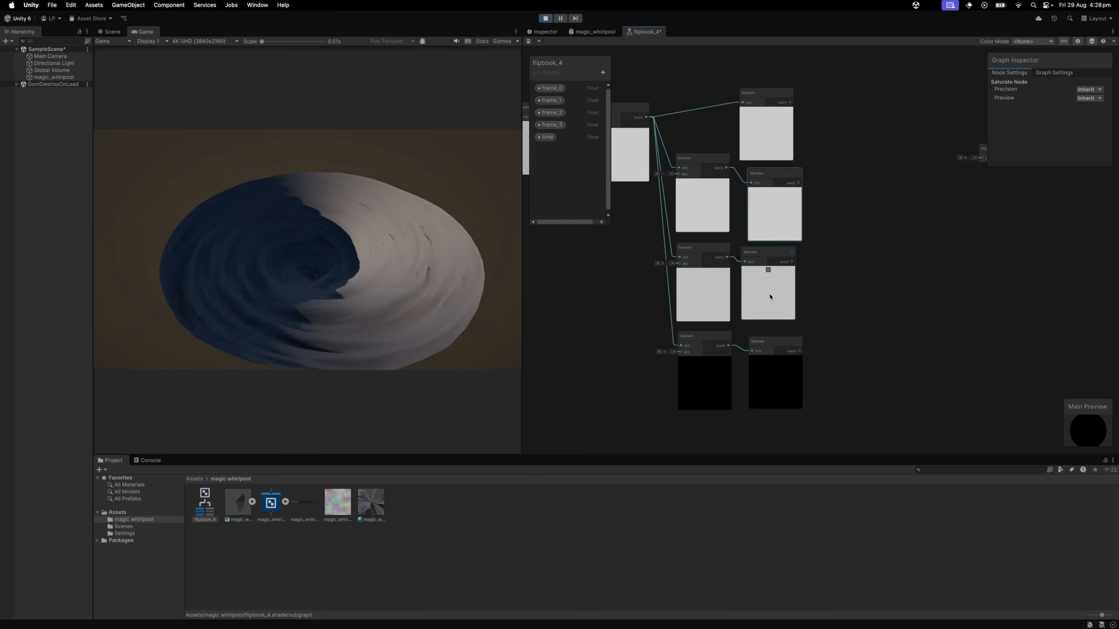
{"action": "scroll", "coordinate": [770, 296], "scroll_direction": "down", "scroll_amount": 2}
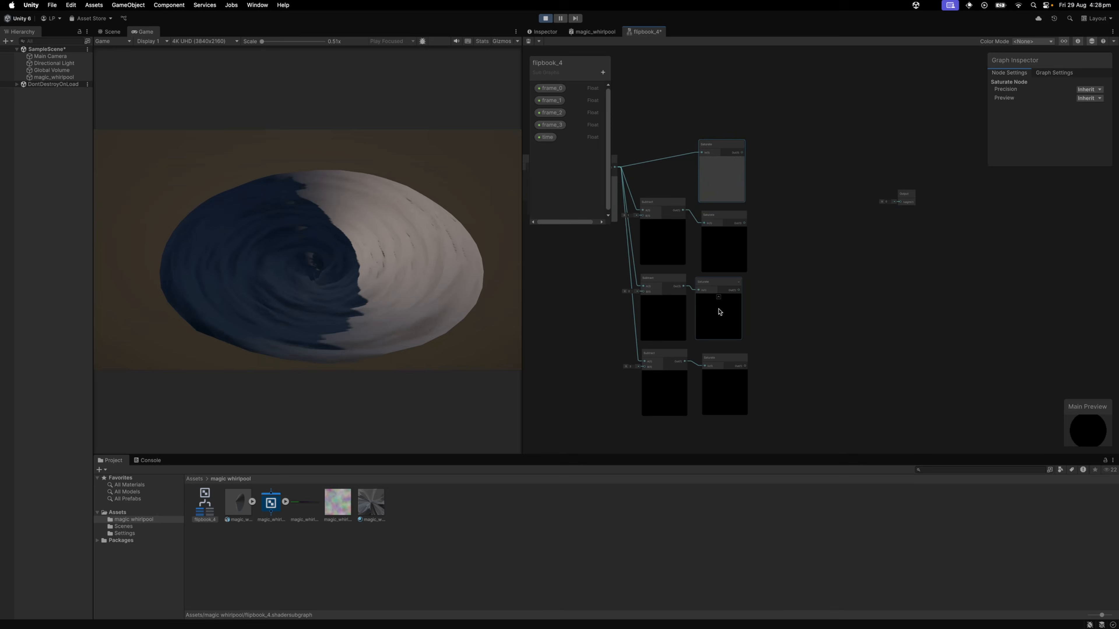
{"action": "left_click_drag", "start_coordinate": [719, 310], "coordinate": [722, 311]}
{"action": "left_click_drag", "start_coordinate": [727, 380], "coordinate": [724, 382]}
{"action": "left_click_drag", "start_coordinate": [756, 161], "coordinate": [794, 216]}
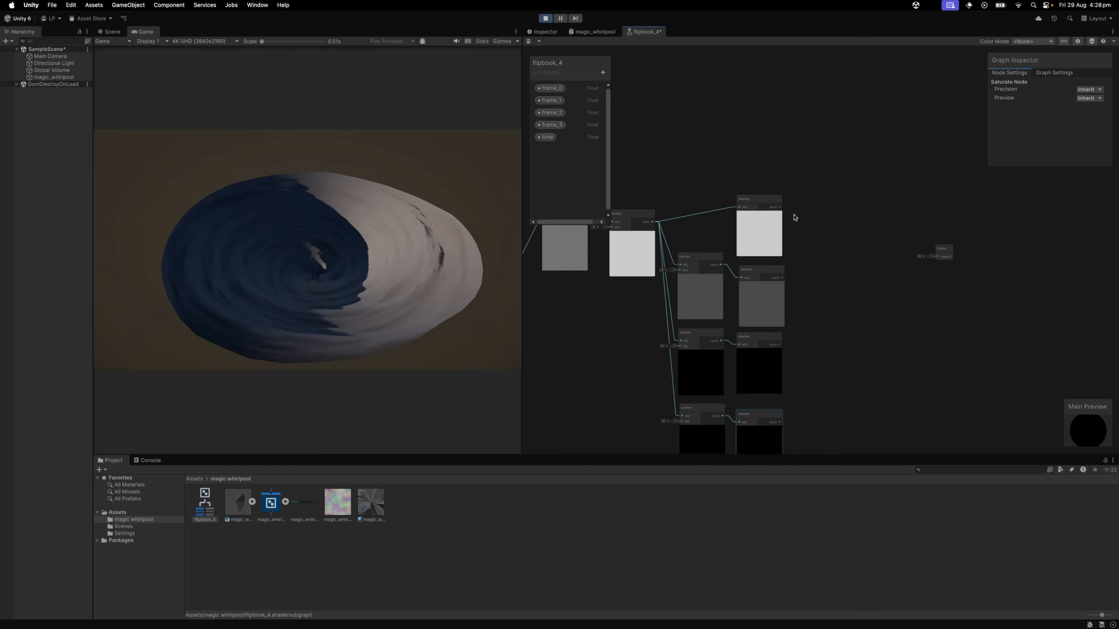
Step: Add a Lerp node with frame_0 as A, frame_1 as B and the first Saturate output as T
{"action": "scroll", "coordinate": [772, 152], "scroll_direction": "up", "scroll_amount": 2}
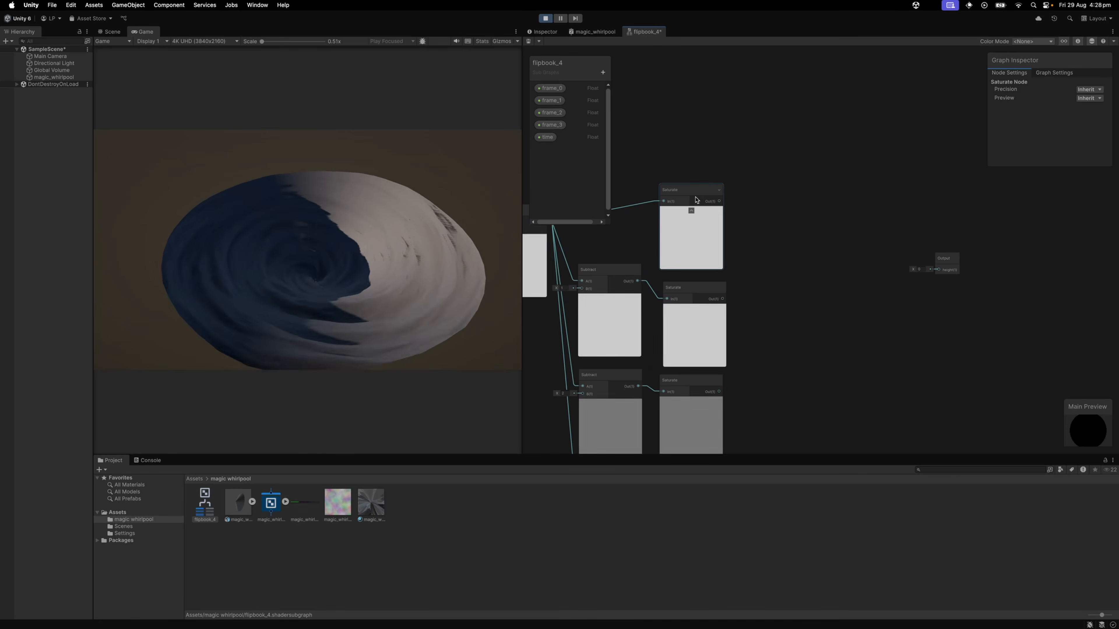
{"action": "left_click_drag", "start_coordinate": [719, 201], "coordinate": [792, 209]}
{"action": "type", "text": "lerp t"}
{"action": "key", "text": "Return"}
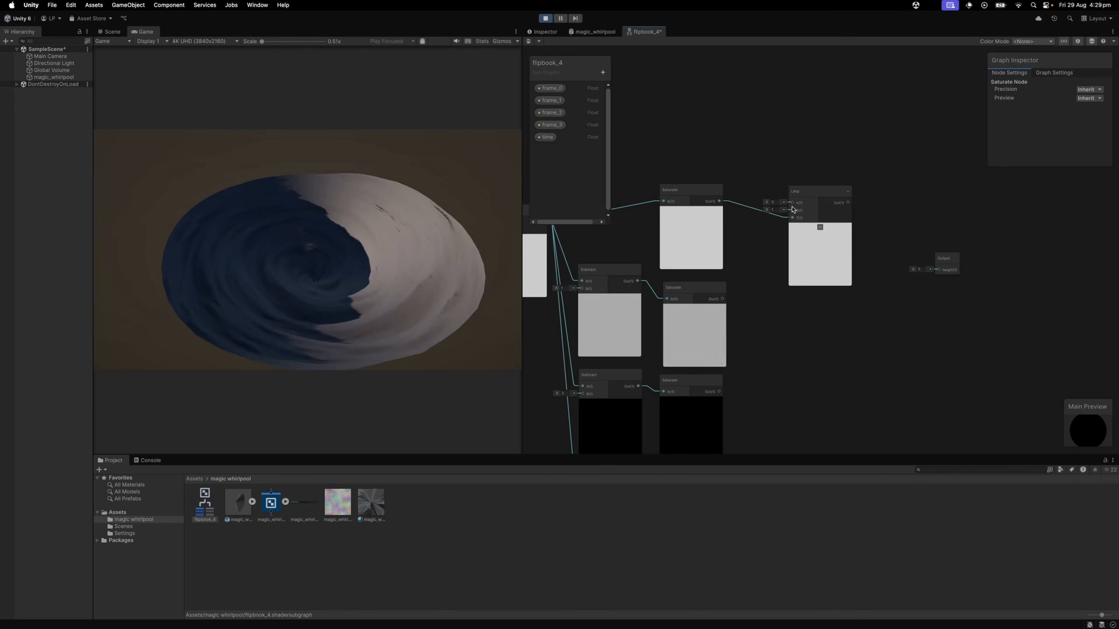
{"action": "left_click_drag", "start_coordinate": [805, 255], "coordinate": [809, 237]}
{"action": "left_click_drag", "start_coordinate": [551, 88], "coordinate": [740, 142]}
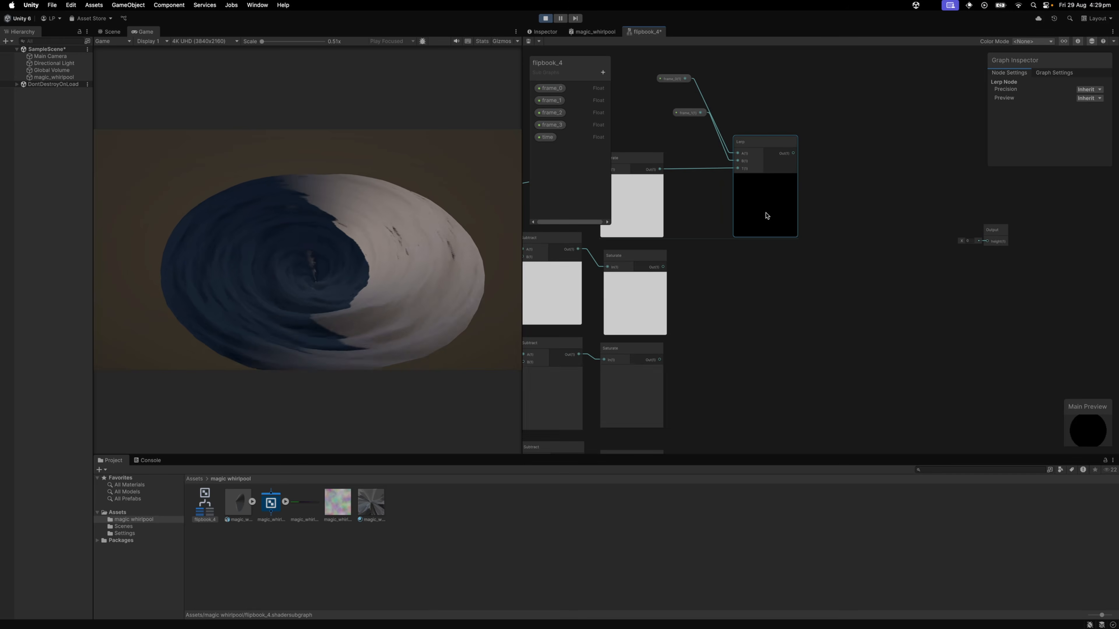
Step: Duplicate the Lerp node and feed it the first Lerp as A, frame_2 as B and the second Saturate as T
{"action": "key", "text": "super+d"}
{"action": "left_click_drag", "start_coordinate": [769, 207], "coordinate": [862, 287]}
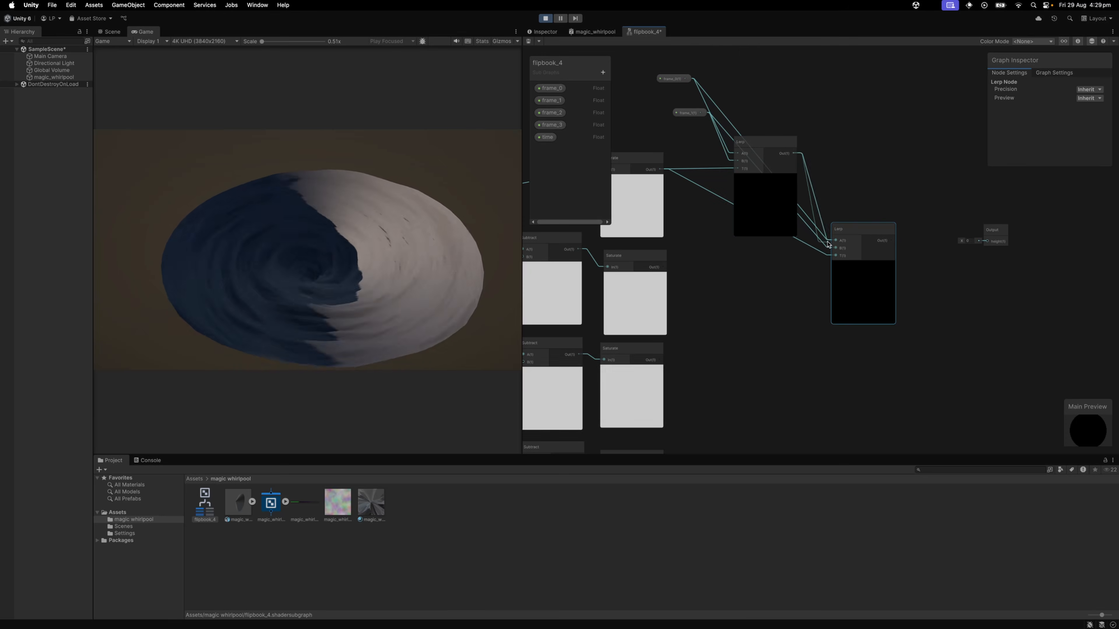
{"action": "left_click_drag", "start_coordinate": [833, 240], "coordinate": [835, 240]}
{"action": "left_click_drag", "start_coordinate": [727, 262], "coordinate": [749, 258]}
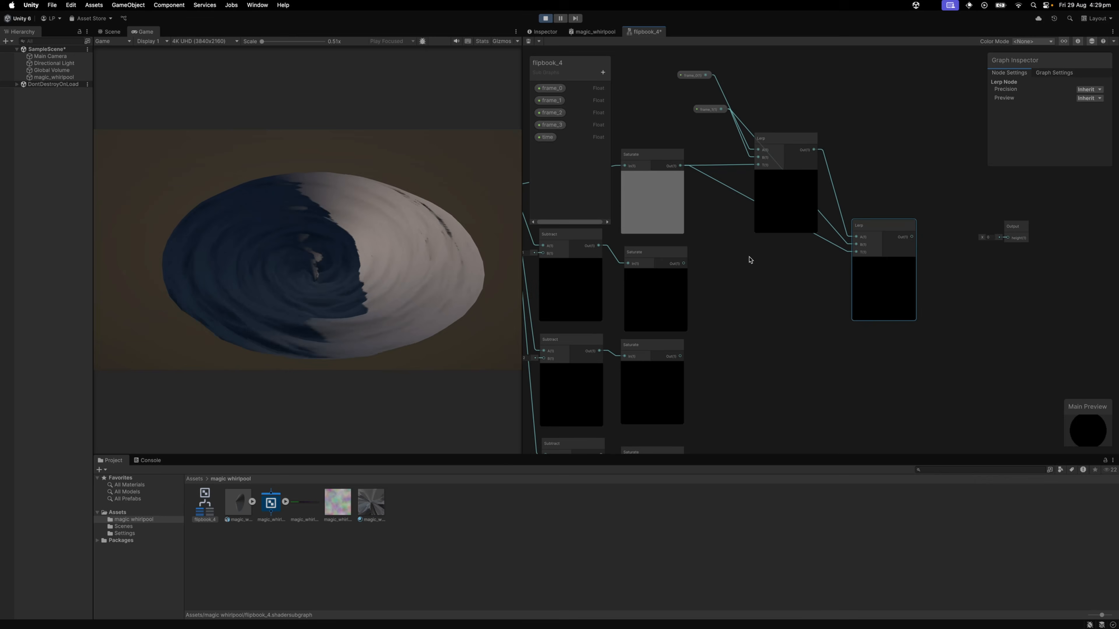
{"action": "left_click_drag", "start_coordinate": [613, 249], "coordinate": [671, 240]}
{"action": "left_click_drag", "start_coordinate": [741, 254], "coordinate": [914, 243]}
{"action": "left_click_drag", "start_coordinate": [818, 227], "coordinate": [773, 233]}
{"action": "left_click_drag", "start_coordinate": [551, 113], "coordinate": [867, 242]}
Step: Add a third Lerp node with the second Lerp as A, frame_3 as B and the third Saturate as T
{"action": "left_click_drag", "start_coordinate": [847, 268], "coordinate": [826, 257]}
{"action": "key", "text": "super+d"}
{"action": "left_click_drag", "start_coordinate": [914, 361], "coordinate": [873, 345]}
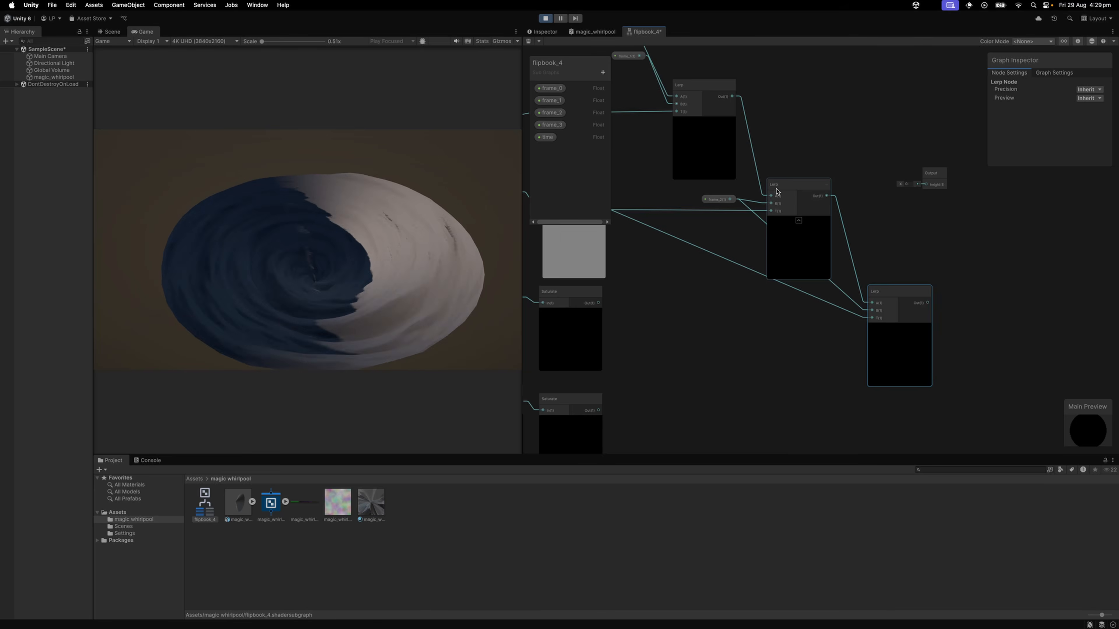
{"action": "left_click_drag", "start_coordinate": [889, 324], "coordinate": [900, 303]}
{"action": "left_click_drag", "start_coordinate": [693, 274], "coordinate": [753, 271]}
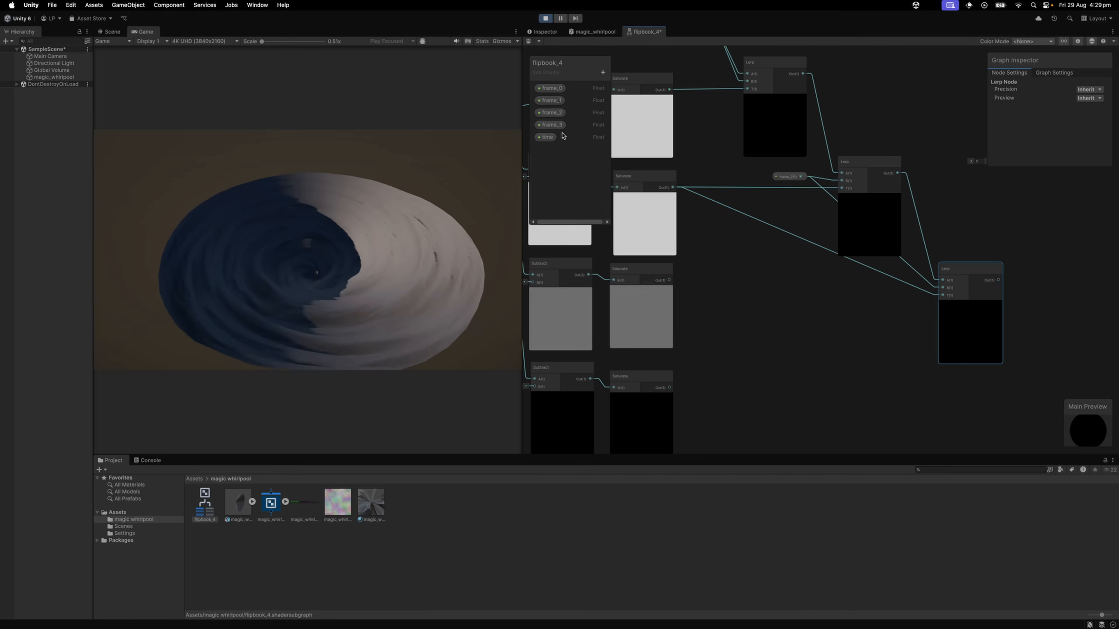
{"action": "left_click_drag", "start_coordinate": [553, 126], "coordinate": [938, 288]}
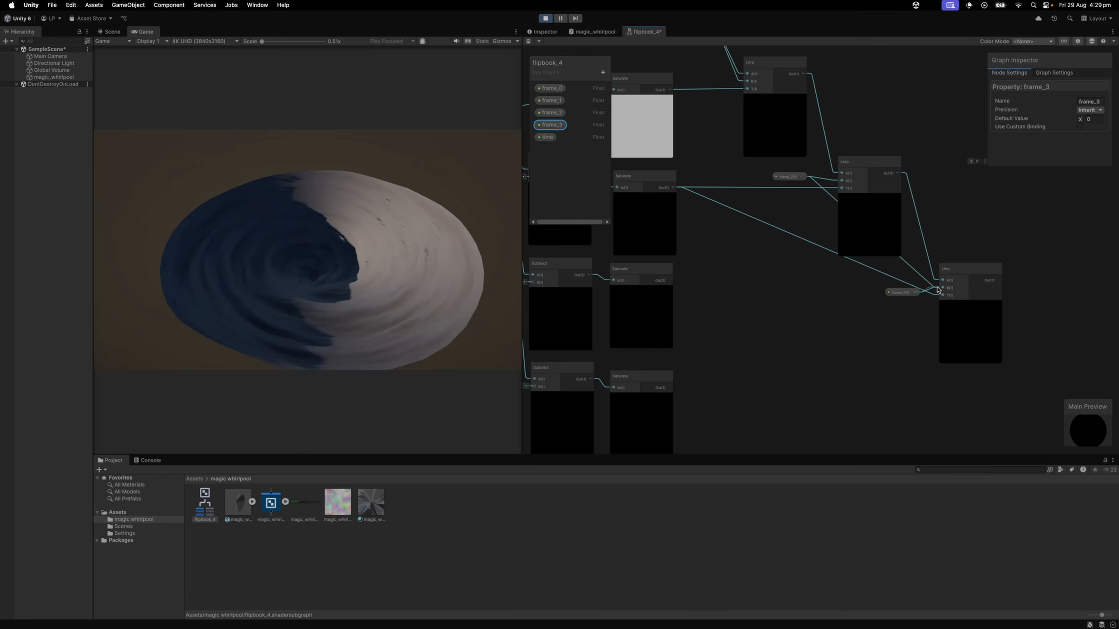
{"action": "left_click_drag", "start_coordinate": [669, 280], "coordinate": [905, 330]}
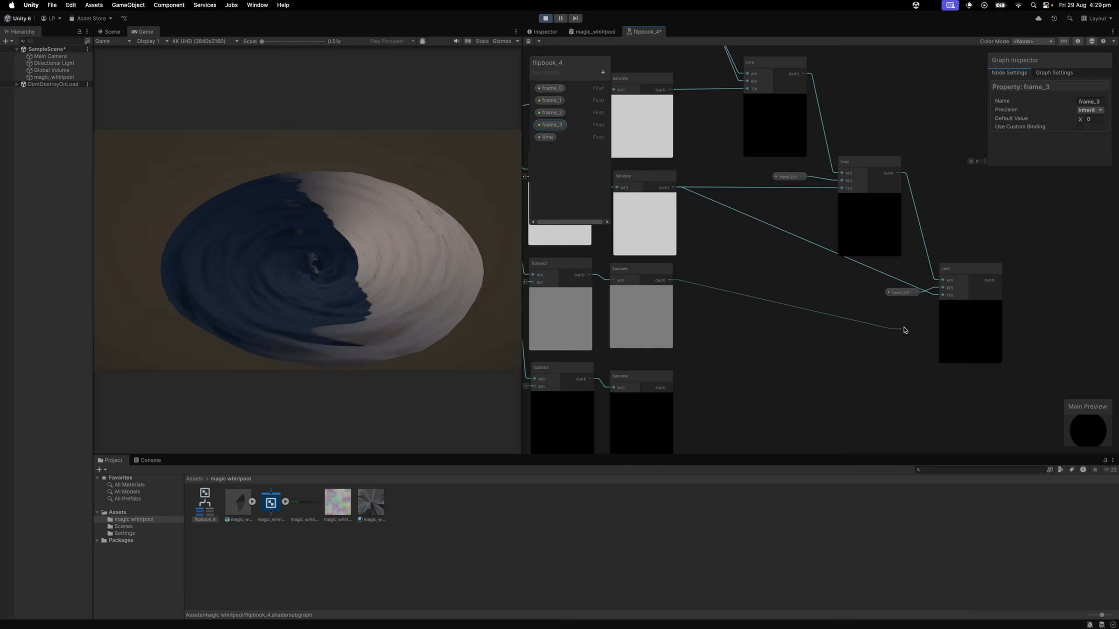
Step: Add a fourth Lerp with the third Lerp as A, frame_0 as B and the fourth Saturate as T, and move the Output beside it
{"action": "left_click_drag", "start_coordinate": [928, 353], "coordinate": [986, 379]}
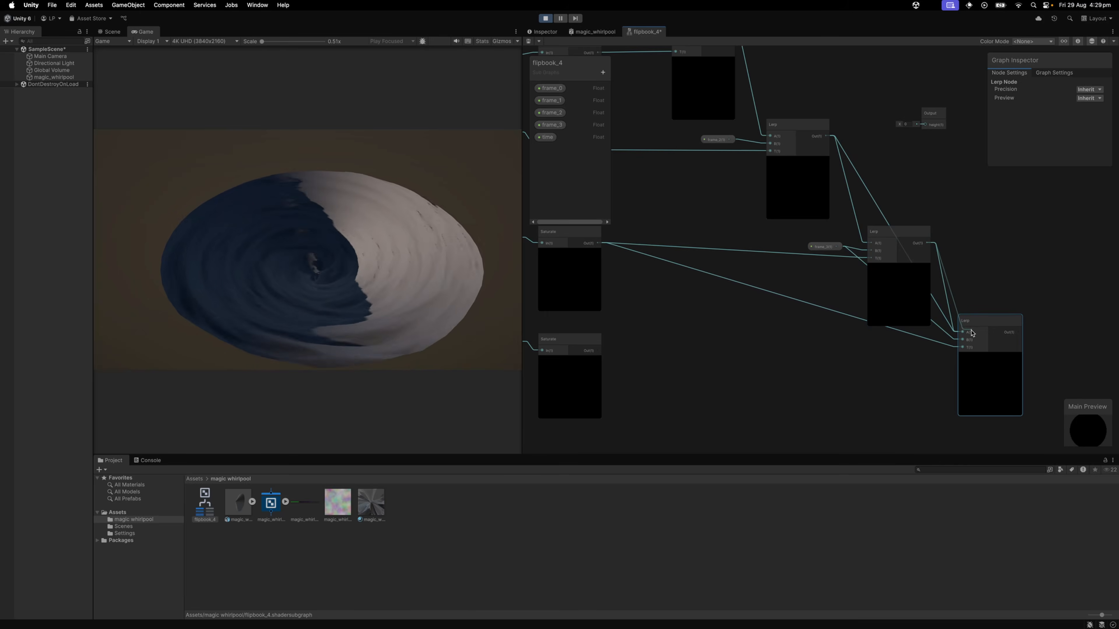
{"action": "left_click_drag", "start_coordinate": [970, 334], "coordinate": [904, 299]}
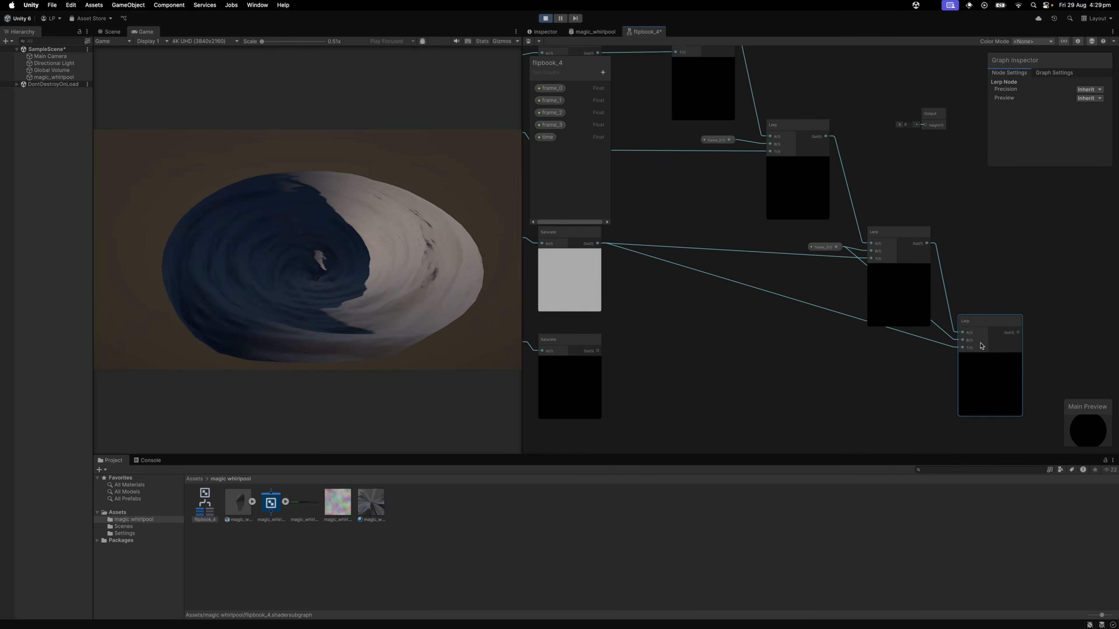
{"action": "left_click_drag", "start_coordinate": [982, 344], "coordinate": [966, 328]}
{"action": "left_click_drag", "start_coordinate": [872, 297], "coordinate": [871, 294]}
{"action": "left_click_drag", "start_coordinate": [582, 334], "coordinate": [964, 335]}
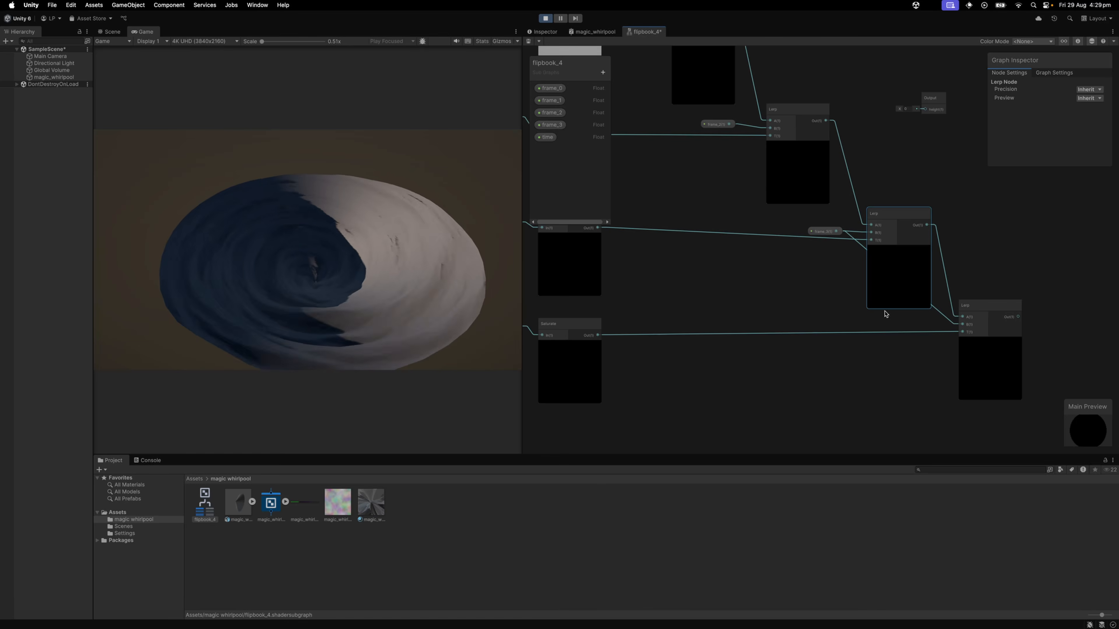
{"action": "left_click_drag", "start_coordinate": [550, 89], "coordinate": [964, 326]}
{"action": "left_click_drag", "start_coordinate": [934, 326], "coordinate": [798, 327]}
{"action": "left_click_drag", "start_coordinate": [801, 101], "coordinate": [944, 310]}
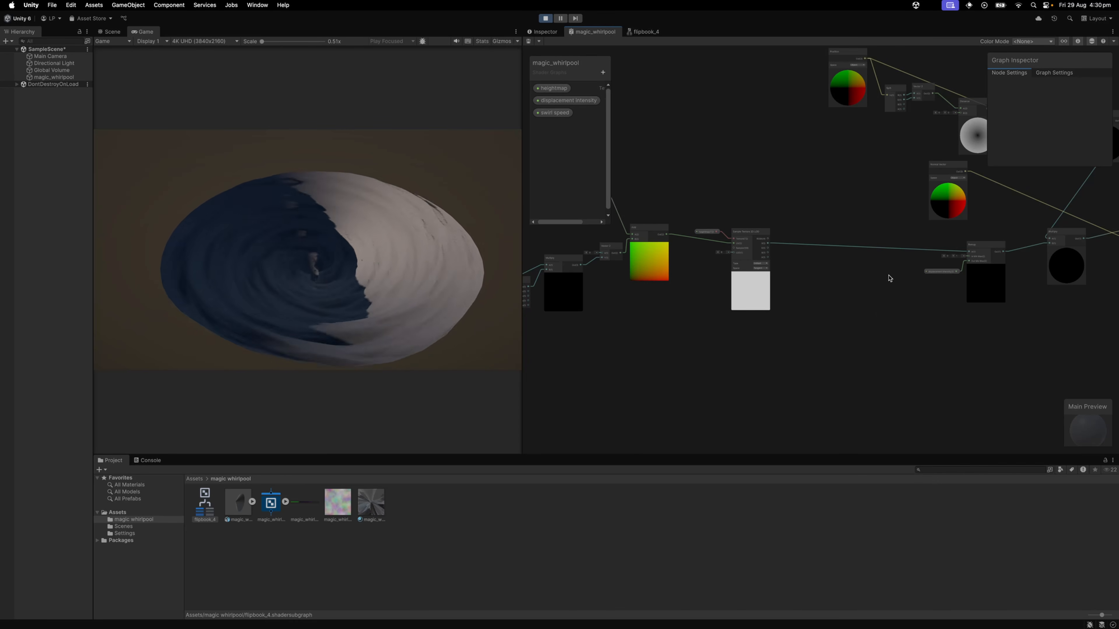
Step: Add the flipbook_4 sub graph to magic_whirlpool and connect the heightmap sample's R, G, B and A outputs to frame_0 through frame_3
{"action": "scroll", "coordinate": [890, 278], "scroll_direction": "down", "scroll_amount": 2}
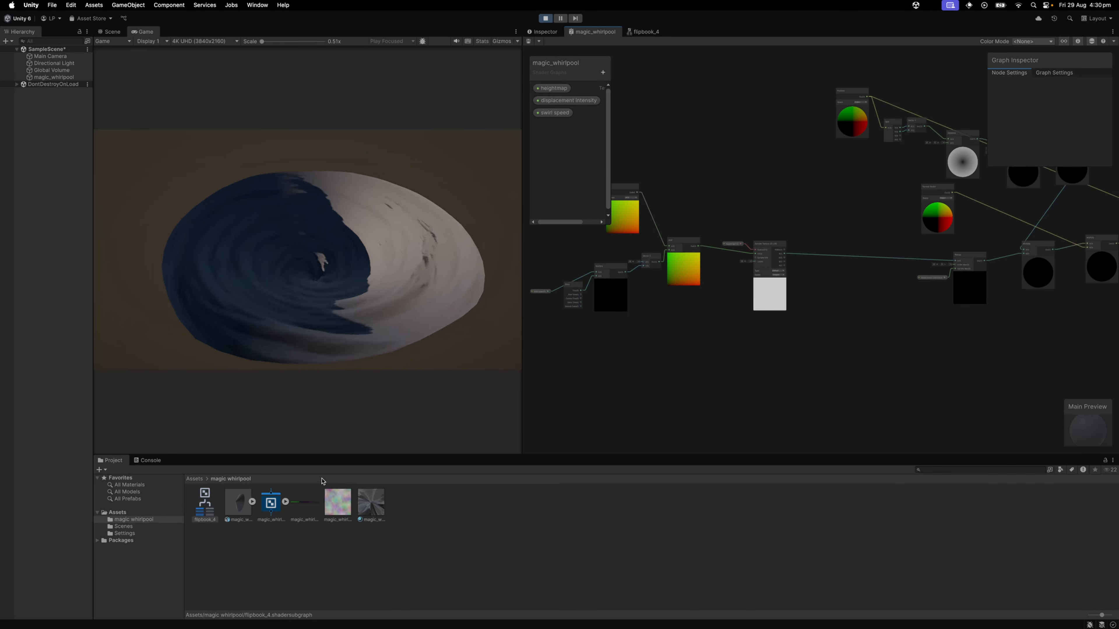
{"action": "left_click_drag", "start_coordinate": [833, 277], "coordinate": [822, 279]}
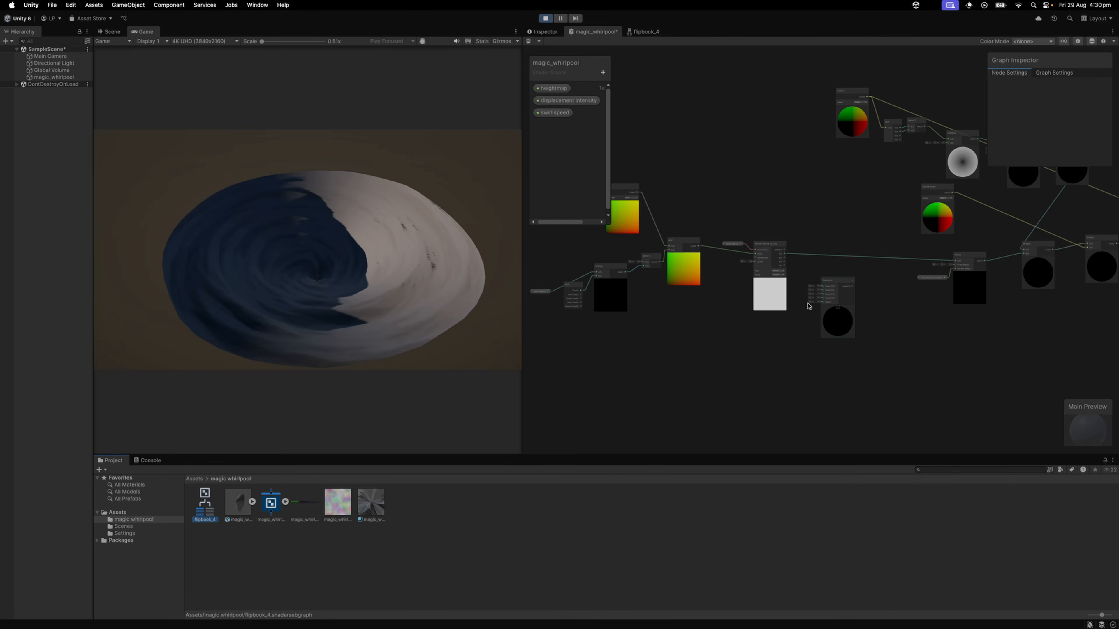
{"action": "scroll", "coordinate": [808, 306], "scroll_direction": "up", "scroll_amount": 4}
{"action": "left_click", "coordinate": [821, 286]}
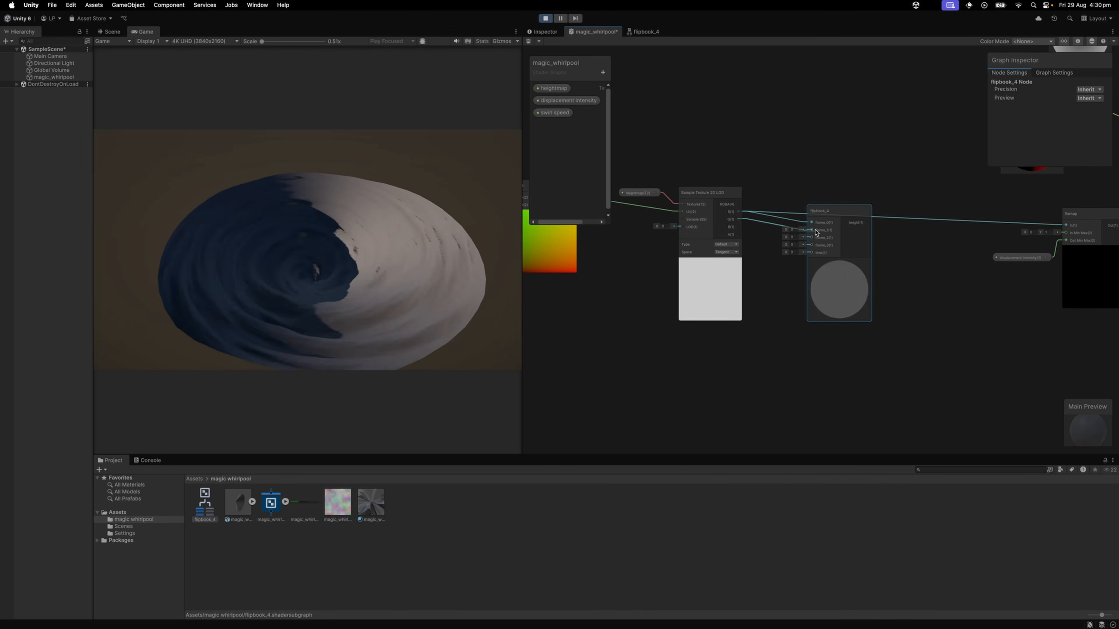
{"action": "left_click_drag", "start_coordinate": [738, 226], "coordinate": [811, 245]}
{"action": "left_click", "coordinate": [930, 317]}
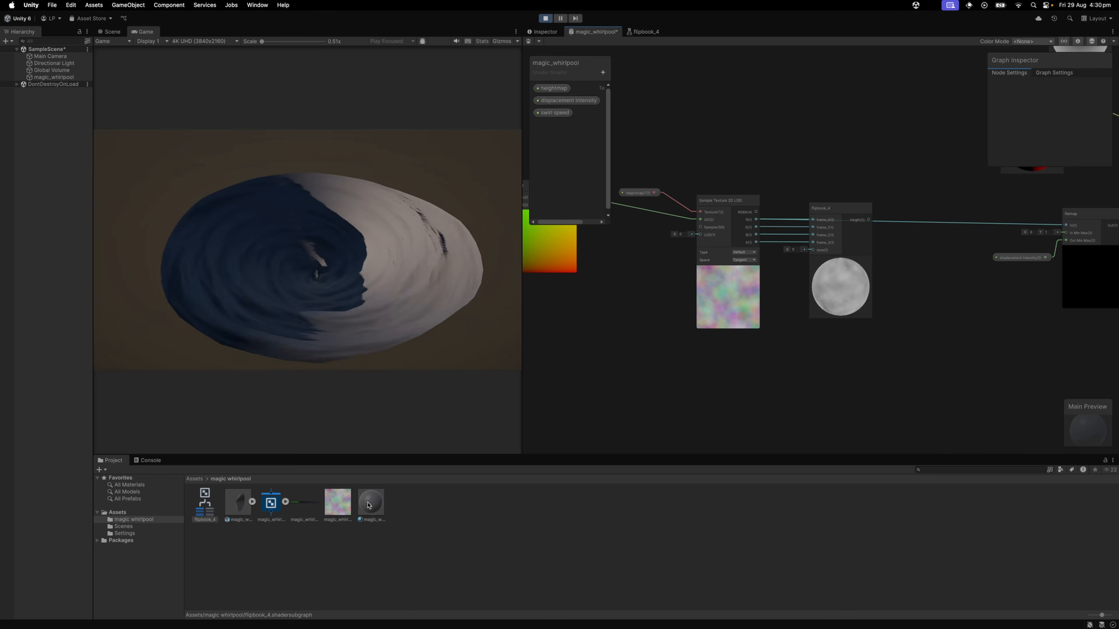
Step: In the flipbook_4 sub graph, feed the Fraction node from the time property instead of the Time node and remove the Time node
{"action": "left_click", "coordinate": [270, 506]}
{"action": "double_click", "coordinate": [828, 208]}
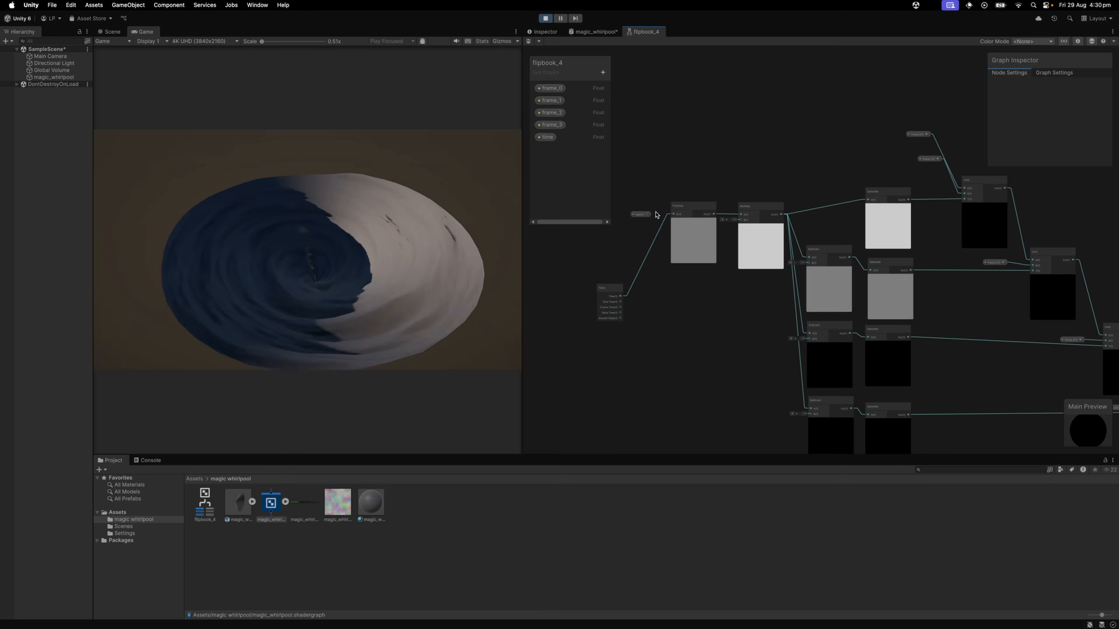
{"action": "left_click_drag", "start_coordinate": [669, 214], "coordinate": [670, 215]}
{"action": "left_click", "coordinate": [605, 288]}
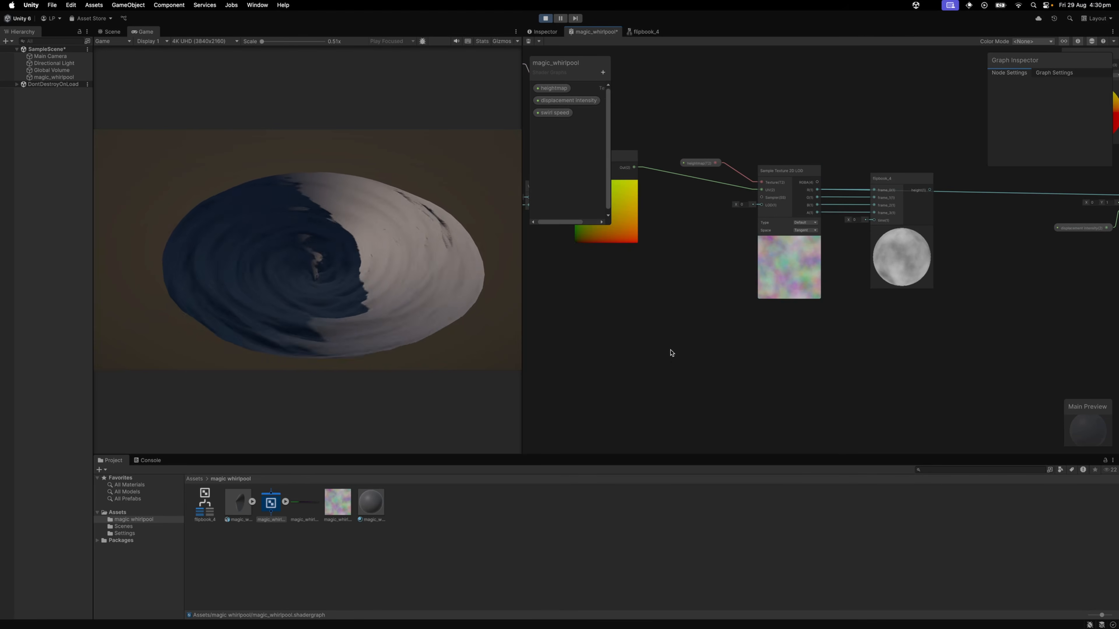
Step: In magic_whirlpool, add a Time node driving flipbook_4's time input, route the flipbook output into the Remap, and save
{"action": "right_click", "coordinate": [671, 351]}
{"action": "left_click", "coordinate": [648, 351]}
{"action": "key", "text": "space"}
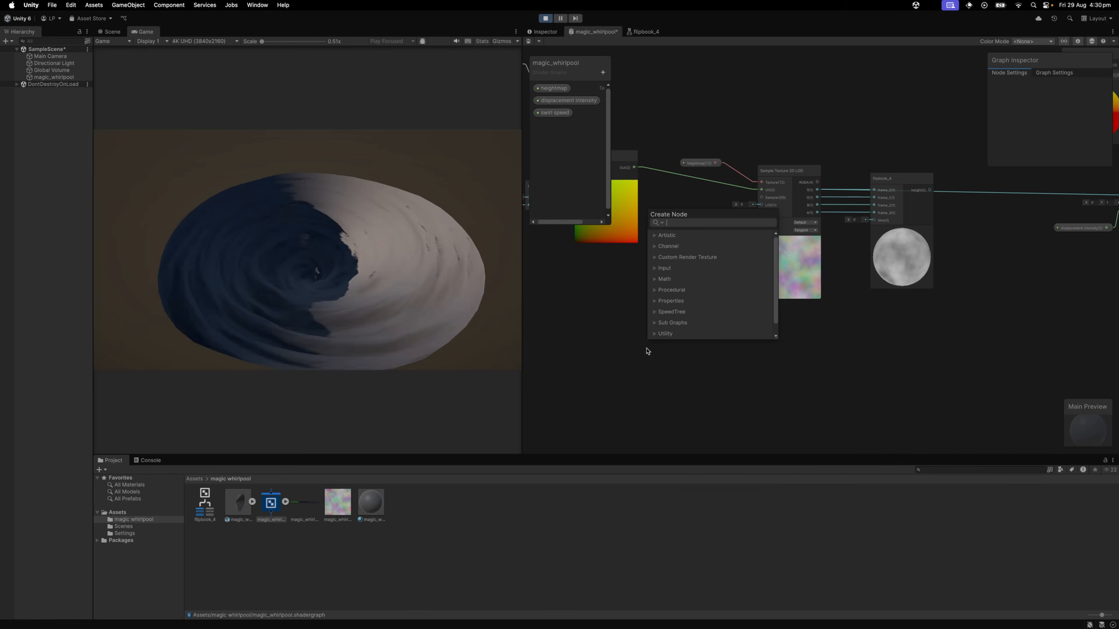
{"action": "type", "text": "time"}
{"action": "key", "text": "Return"}
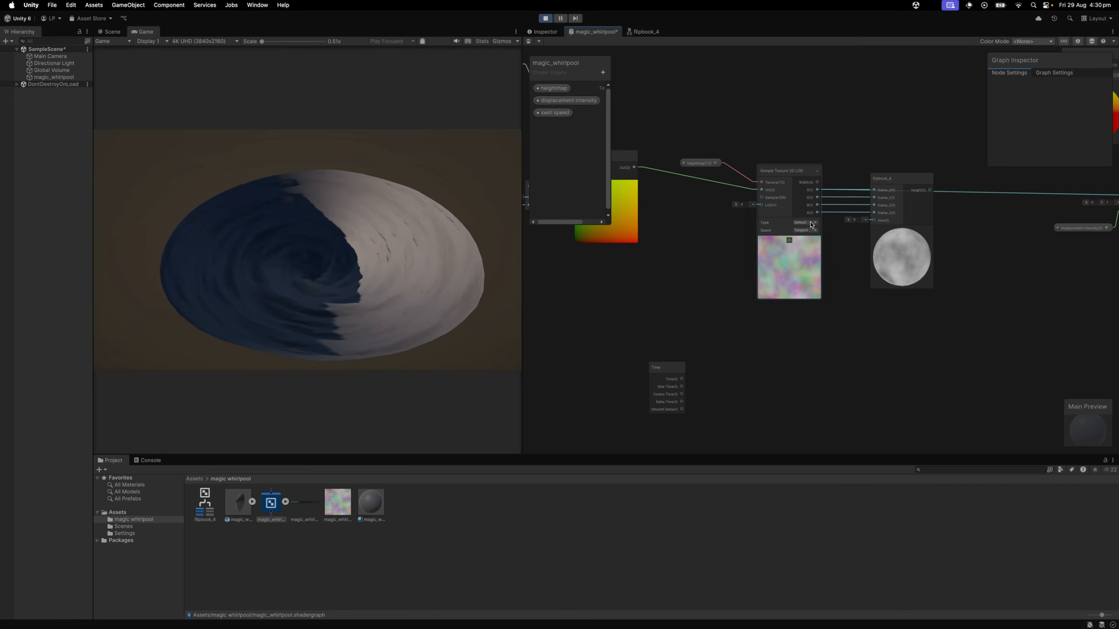
{"action": "left_click_drag", "start_coordinate": [716, 379], "coordinate": [646, 277]}
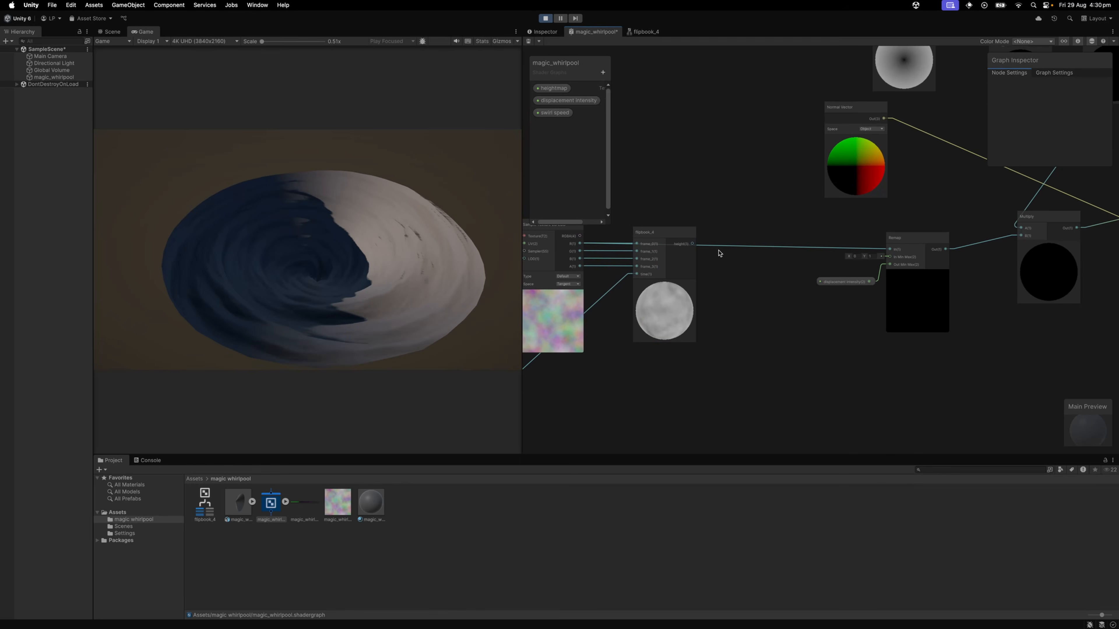
{"action": "key", "text": "super+s"}
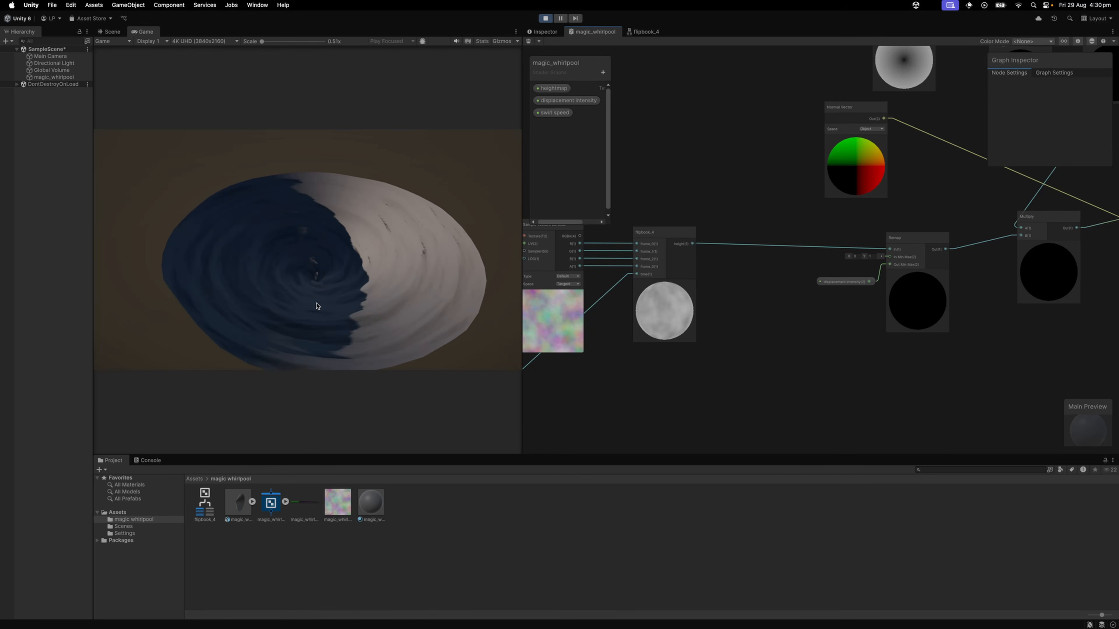
Step: Open the swirl speed value of the magic_whirlpool material for editing
{"action": "left_click", "coordinate": [371, 502]}
{"action": "left_click", "coordinate": [648, 32]}
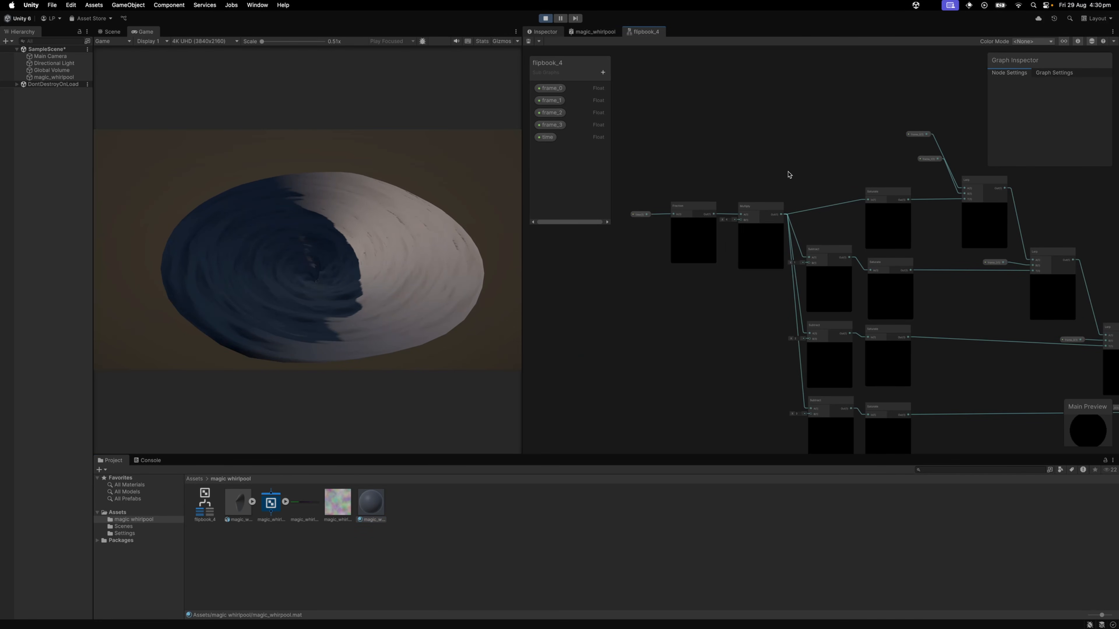
{"action": "key", "text": "super+3"}
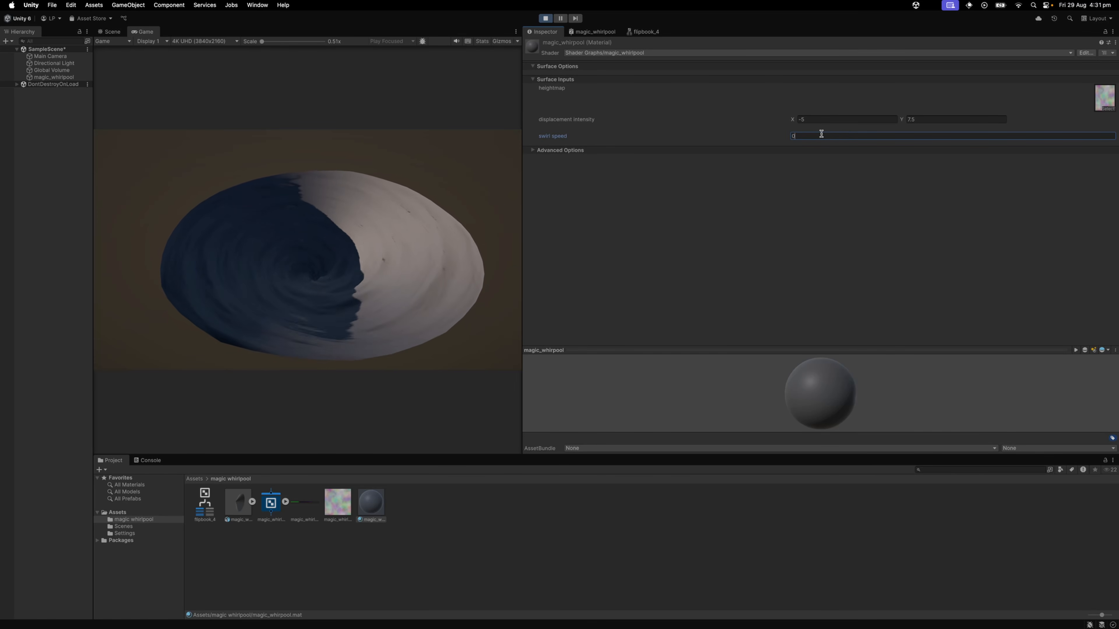
Step: Add a Float property named morph speed to magic_whirlpool and place it in the graph above the Time node
{"action": "left_click", "coordinate": [594, 32]}
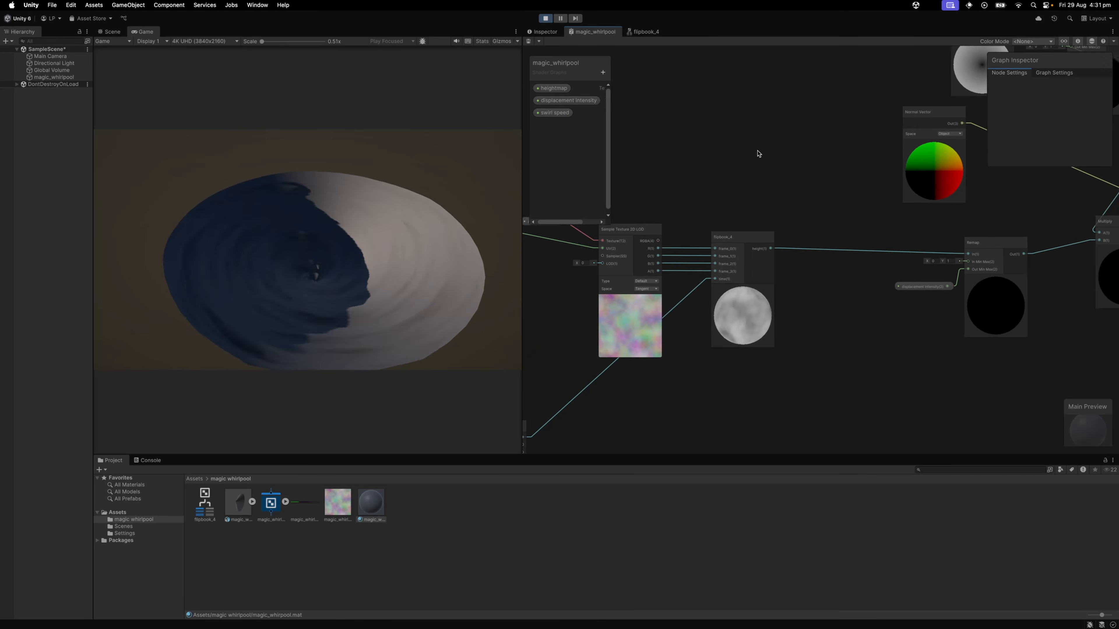
{"action": "left_click_drag", "start_coordinate": [760, 154], "coordinate": [809, 156]}
{"action": "left_click", "coordinate": [604, 75]}
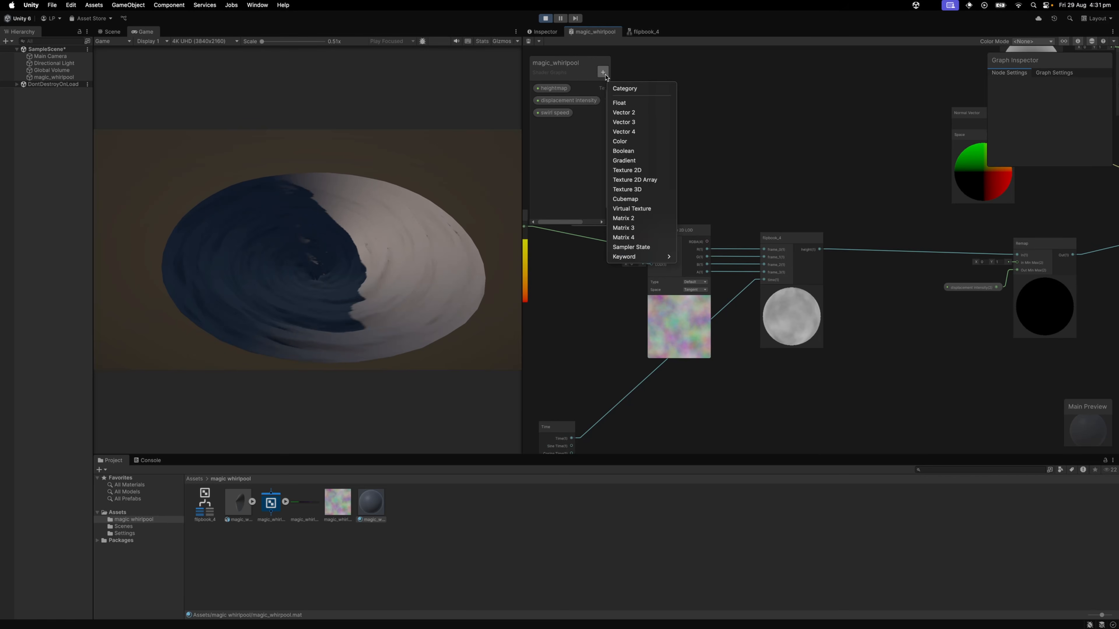
{"action": "left_click", "coordinate": [635, 104]}
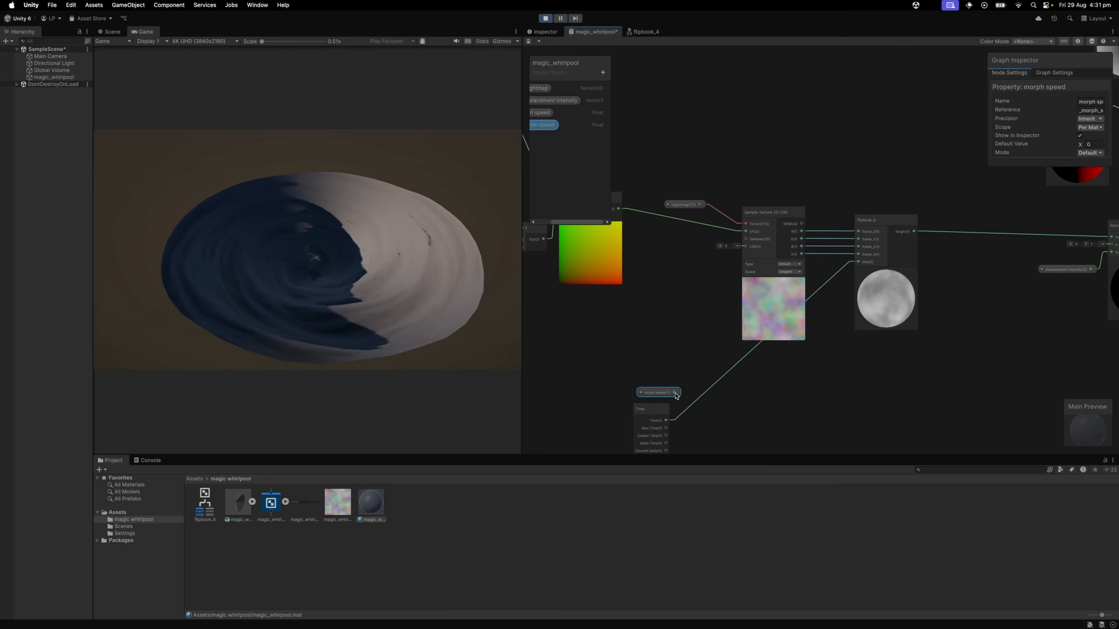
Step: Multiply morph speed by Time with a new Multiply node, feed the result into flipbook_4's time input, and save
{"action": "key", "text": "space"}
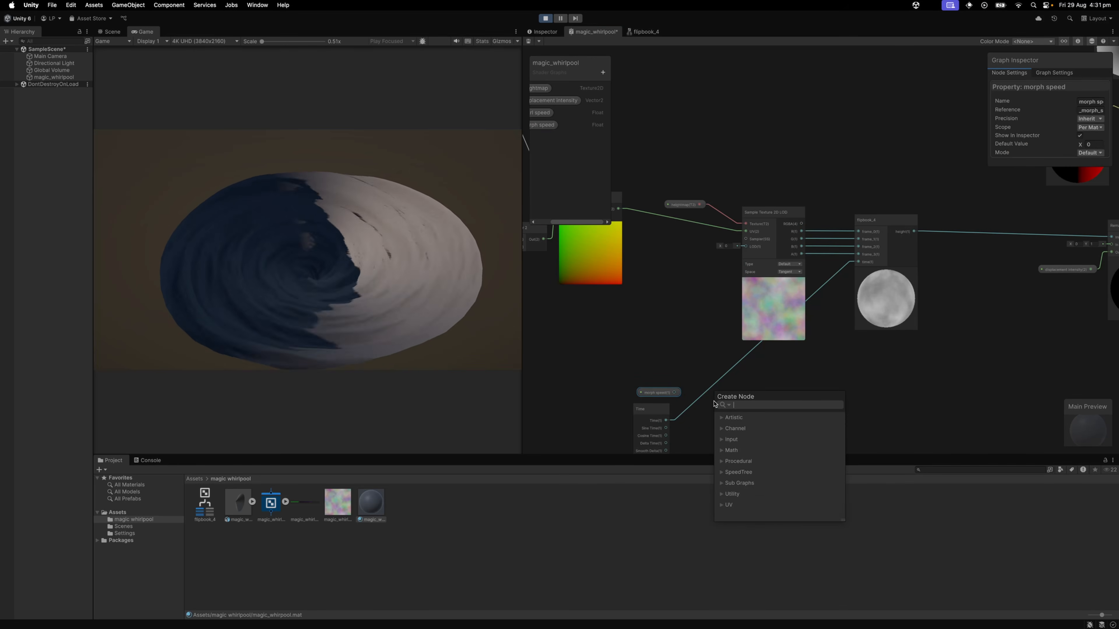
{"action": "type", "text": "multiply"}
{"action": "key", "text": "Return"}
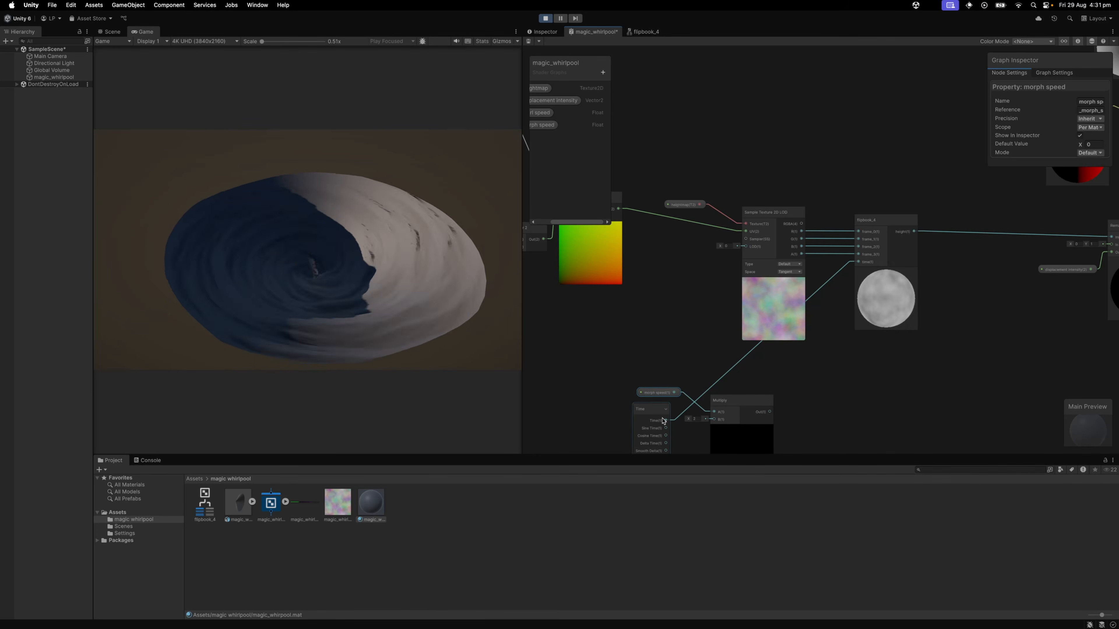
{"action": "left_click_drag", "start_coordinate": [664, 420], "coordinate": [858, 227]}
{"action": "key", "text": "super+s"}
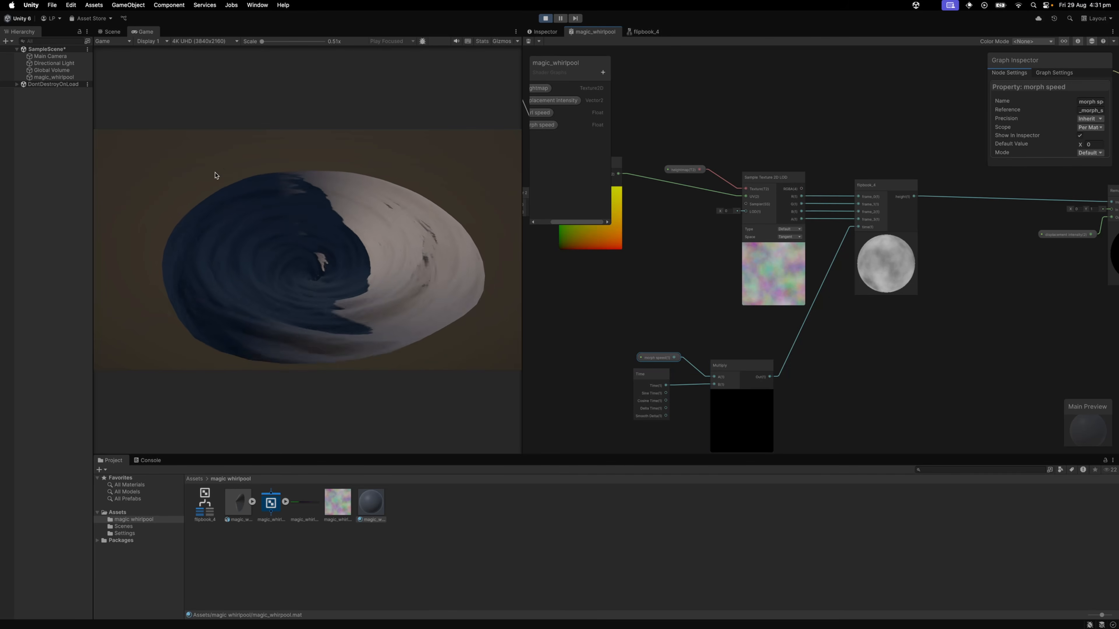
Step: Move all the displacement nodes upward away from the master stack, and bring the swirl speed property back beside them
{"action": "left_click", "coordinate": [65, 79]}
{"action": "left_click", "coordinate": [685, 282]}
{"action": "scroll", "coordinate": [685, 282], "scroll_direction": "down", "scroll_amount": 8}
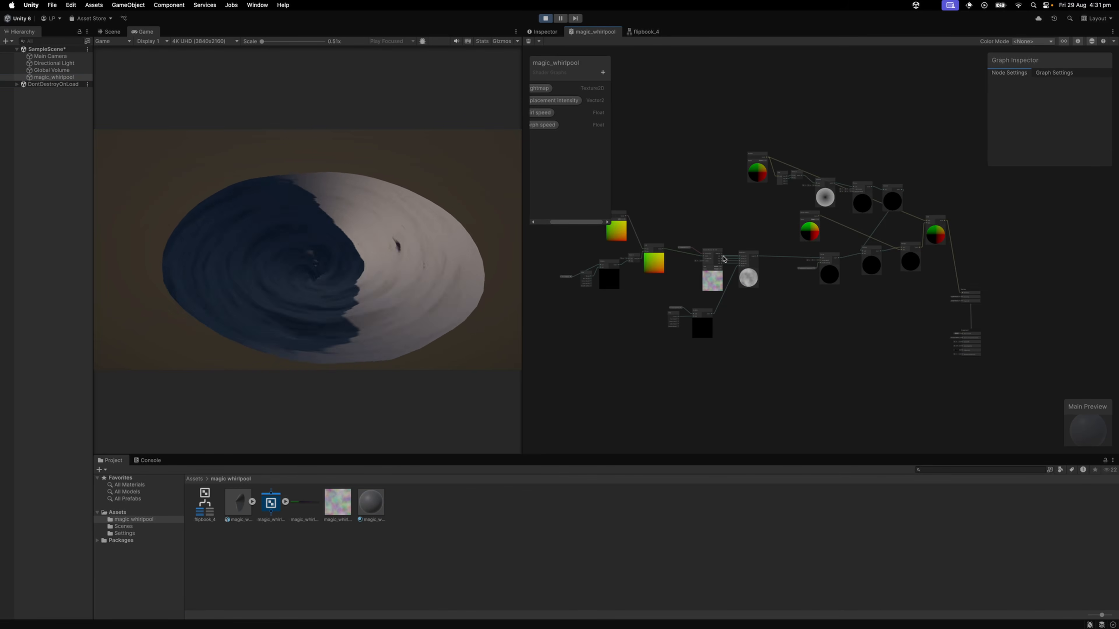
{"action": "left_click_drag", "start_coordinate": [723, 259], "coordinate": [766, 264]}
{"action": "scroll", "coordinate": [767, 261], "scroll_direction": "down", "scroll_amount": 3}
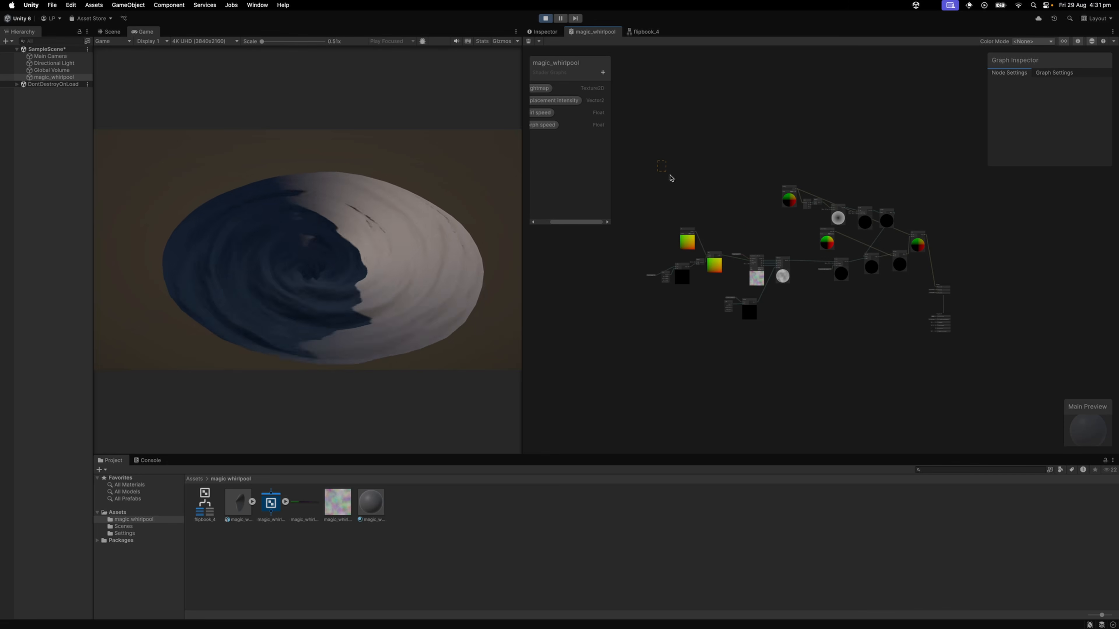
{"action": "left_click_drag", "start_coordinate": [908, 351], "coordinate": [915, 346]}
{"action": "left_click_drag", "start_coordinate": [898, 268], "coordinate": [886, 209]}
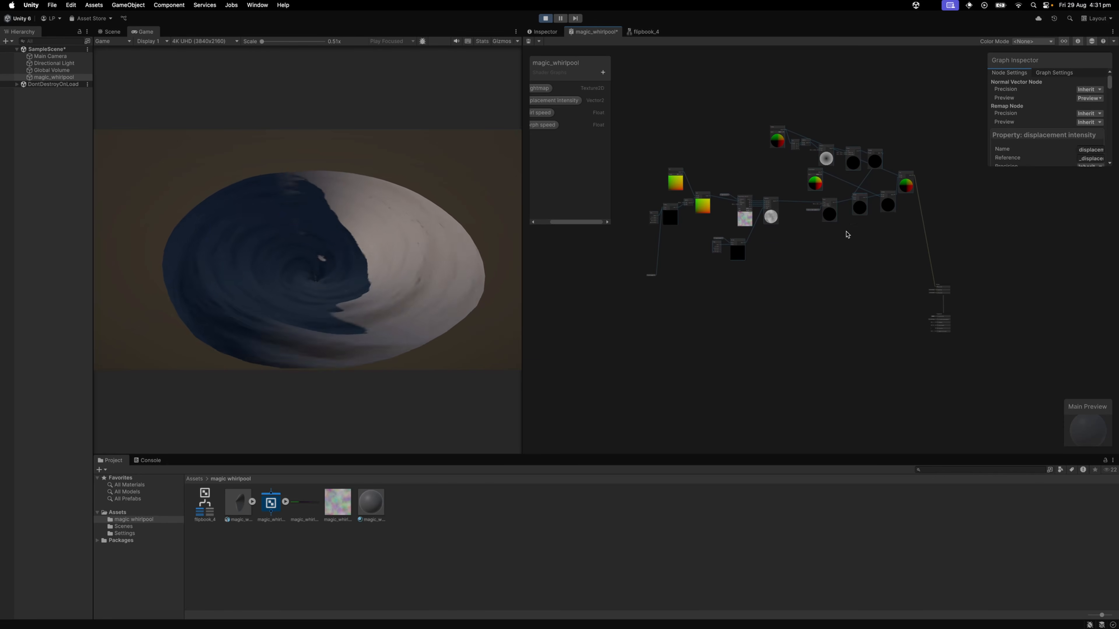
{"action": "left_click_drag", "start_coordinate": [649, 274], "coordinate": [642, 237]}
{"action": "scroll", "coordinate": [706, 310], "scroll_direction": "up", "scroll_amount": 1}
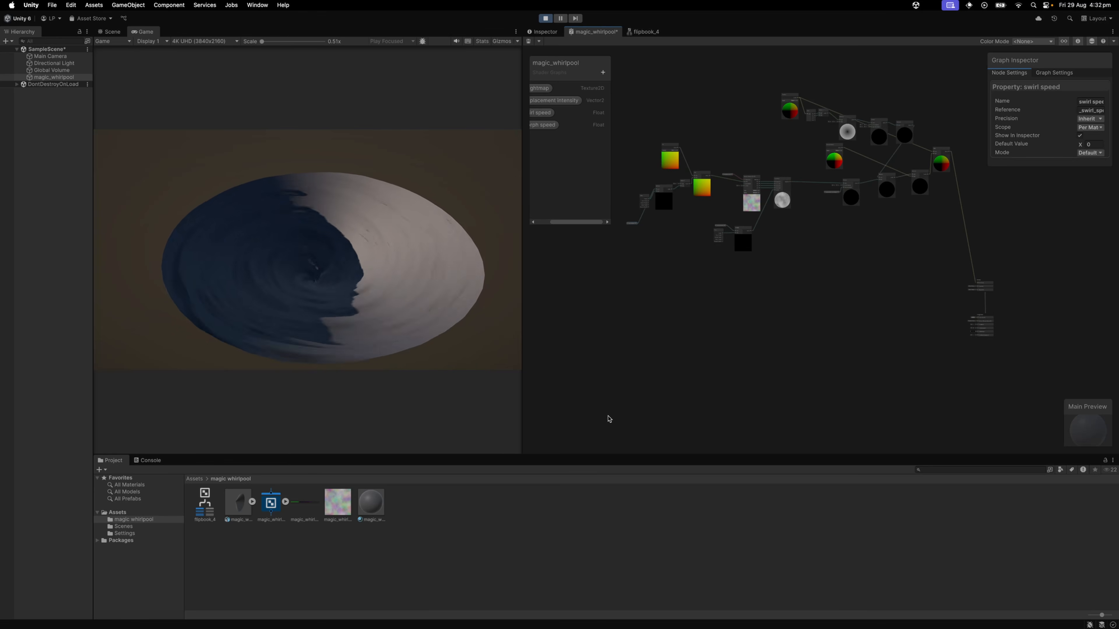
Step: Add a Texture 2D property named gradient and a Float property named gradient intensity, and place both in the graph
{"action": "scroll", "coordinate": [582, 224], "scroll_direction": "left", "scroll_amount": 2}
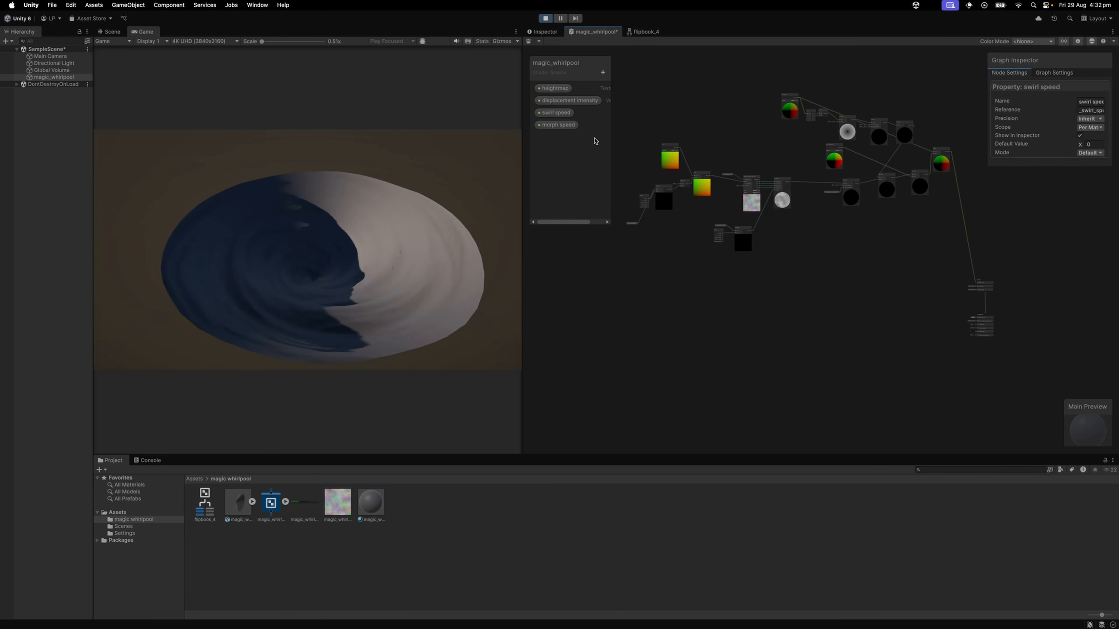
{"action": "left_click", "coordinate": [603, 72]}
{"action": "left_click", "coordinate": [644, 160]}
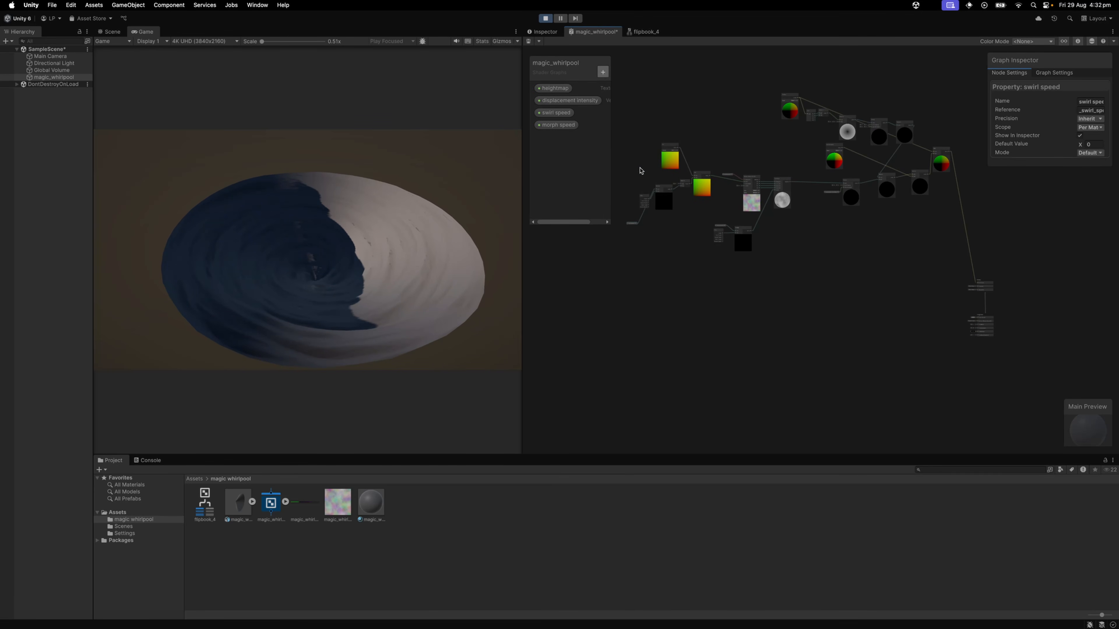
{"action": "type", "text": "gradient"}
{"action": "key", "text": "Return"}
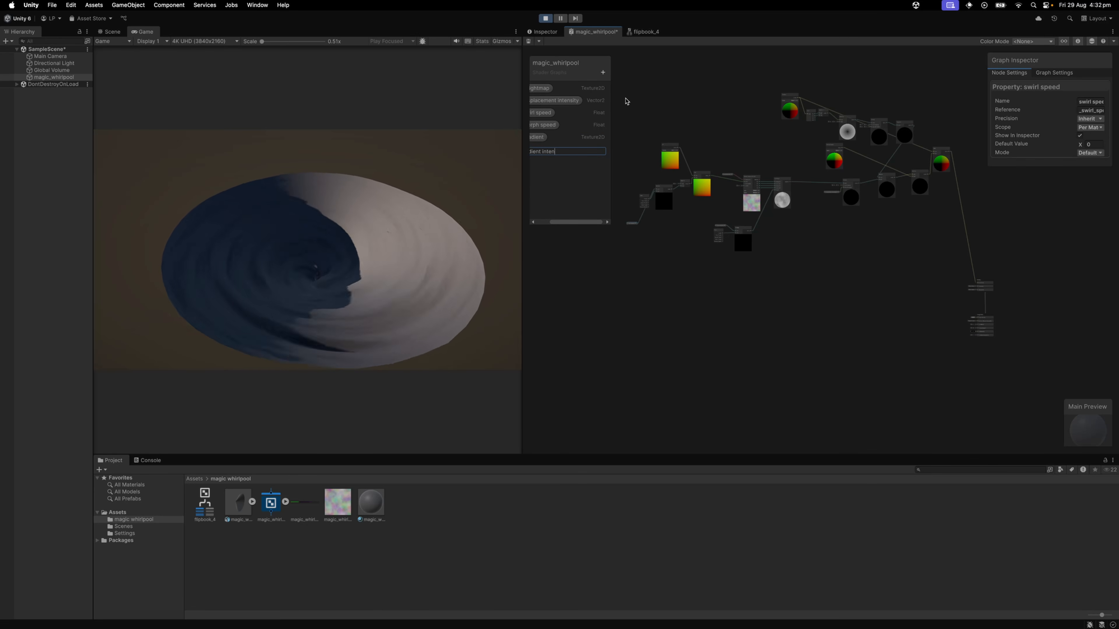
{"action": "type", "text": "ty"}
{"action": "key", "text": "Return"}
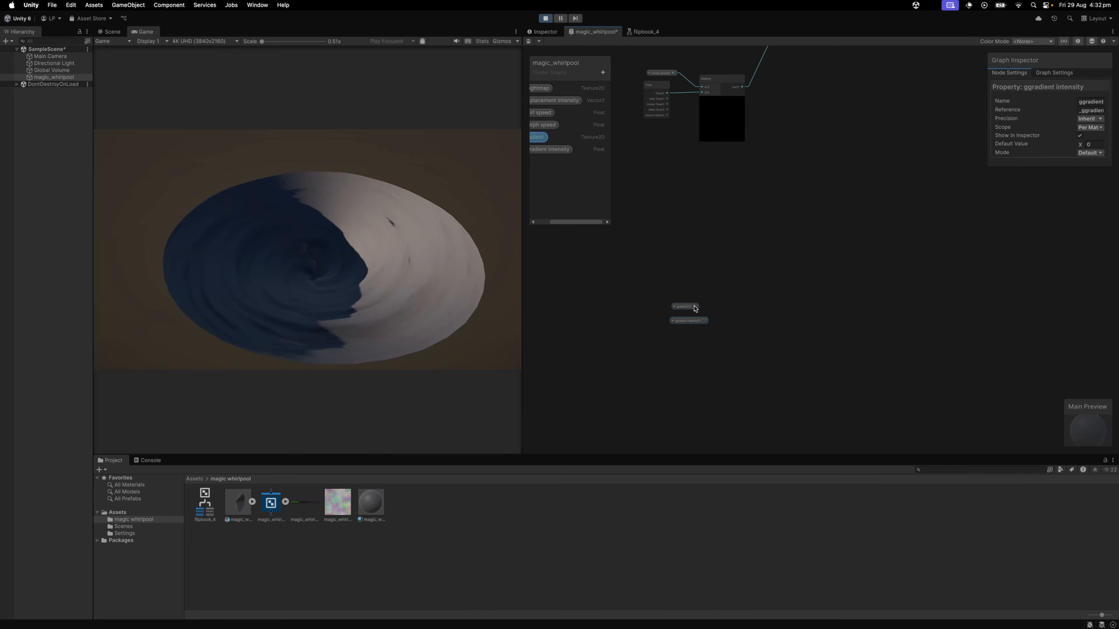
Step: Create a Sample Texture 2D node with the gradient property connected to its Texture input
{"action": "left_click_drag", "start_coordinate": [697, 307], "coordinate": [756, 323]}
{"action": "type", "text": "sample"}
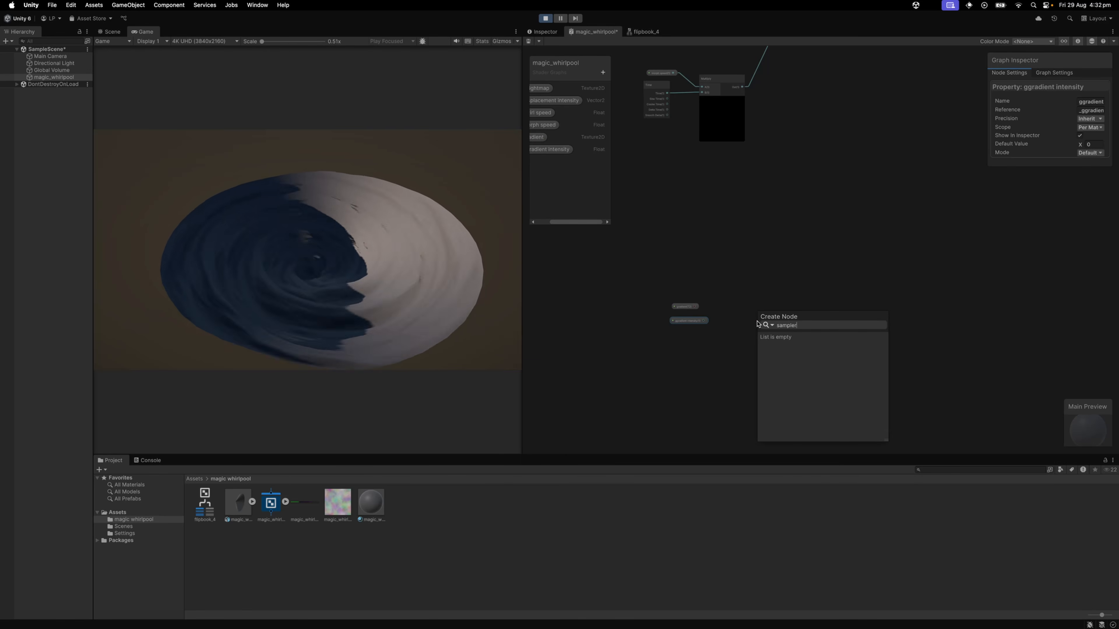
{"action": "key", "text": "Down"}
{"action": "key", "text": "Up"}
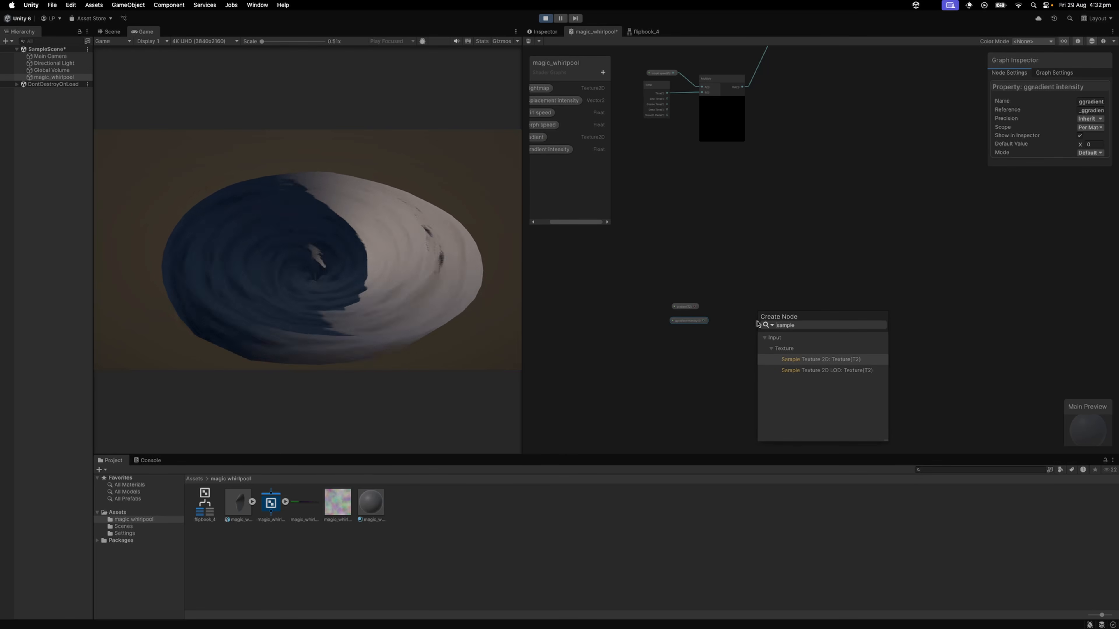
{"action": "key", "text": "Return"}
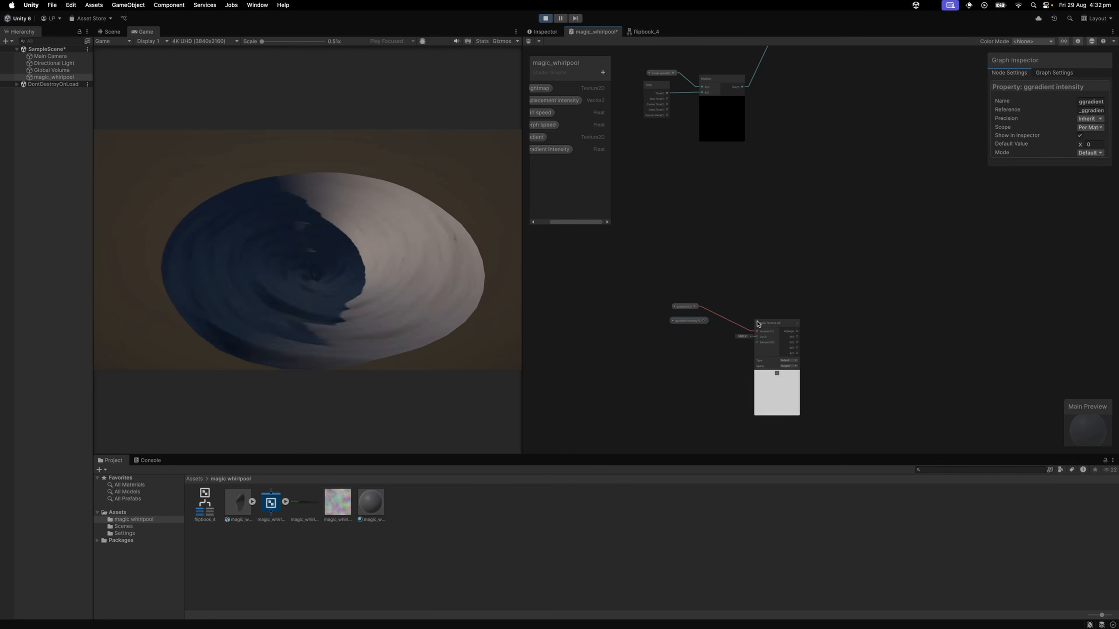
Step: Add a second flipbook_4 node fed by the new texture sample's R, G, B and A, with the morph speed Multiply as time
{"action": "left_click_drag", "start_coordinate": [212, 514], "coordinate": [799, 332]}
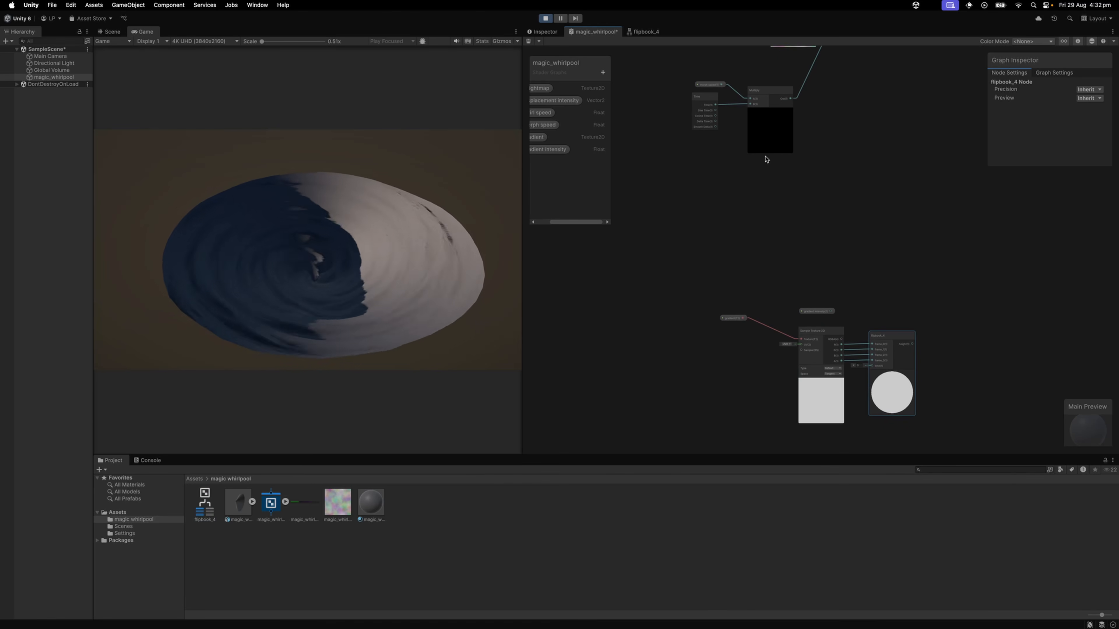
{"action": "left_click_drag", "start_coordinate": [765, 156], "coordinate": [730, 151]}
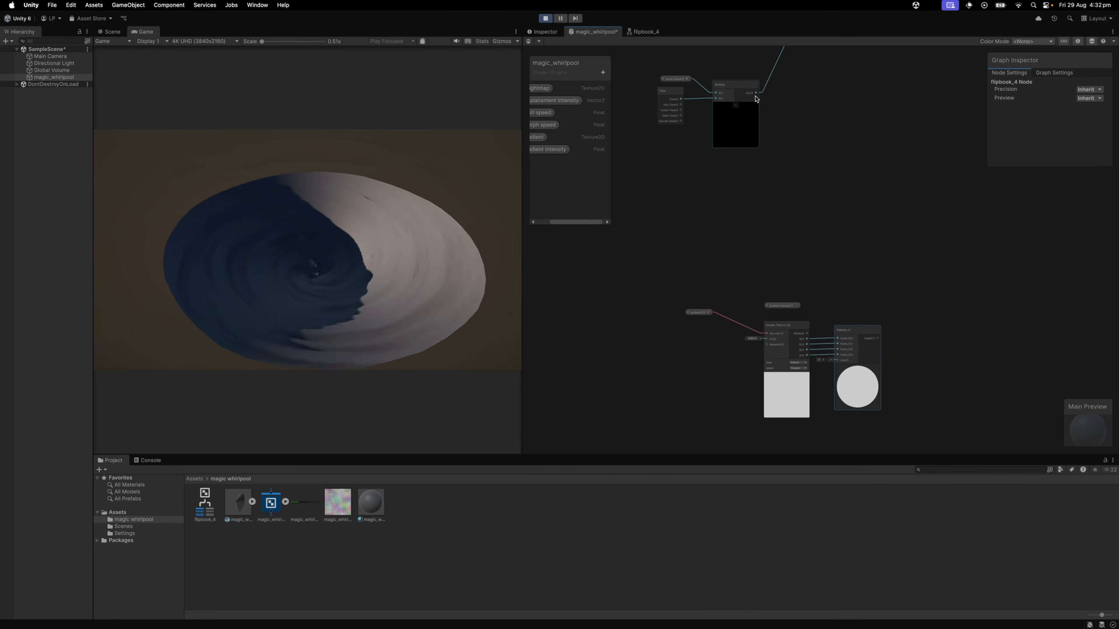
{"action": "left_click_drag", "start_coordinate": [755, 95], "coordinate": [838, 362]}
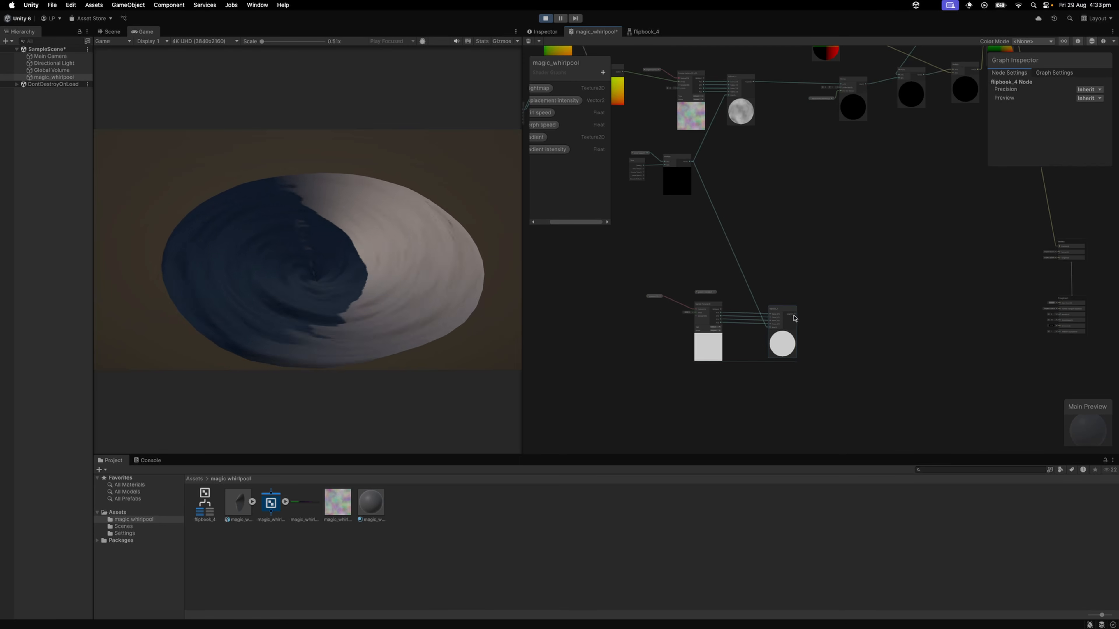
Step: Connect the second flipbook_4 output to the Fragment Emission, and feed the heightmap property into the new Sample Texture 2D node
{"action": "left_click_drag", "start_coordinate": [794, 316], "coordinate": [1053, 323]}
{"action": "scroll", "coordinate": [789, 315], "scroll_direction": "up", "scroll_amount": 4}
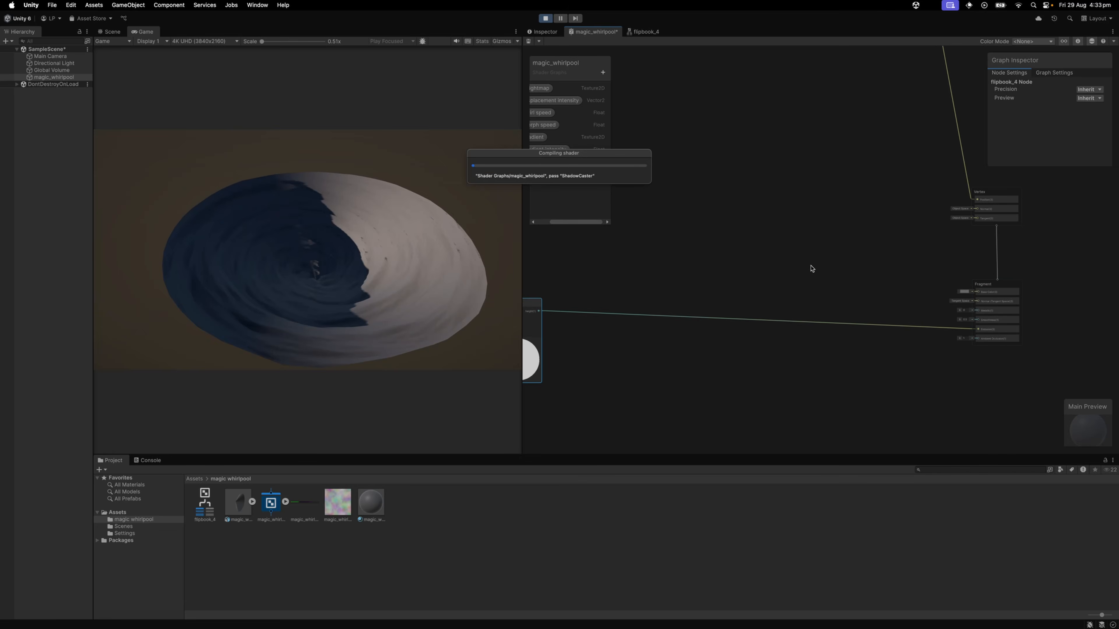
{"action": "left_click", "coordinate": [587, 284]}
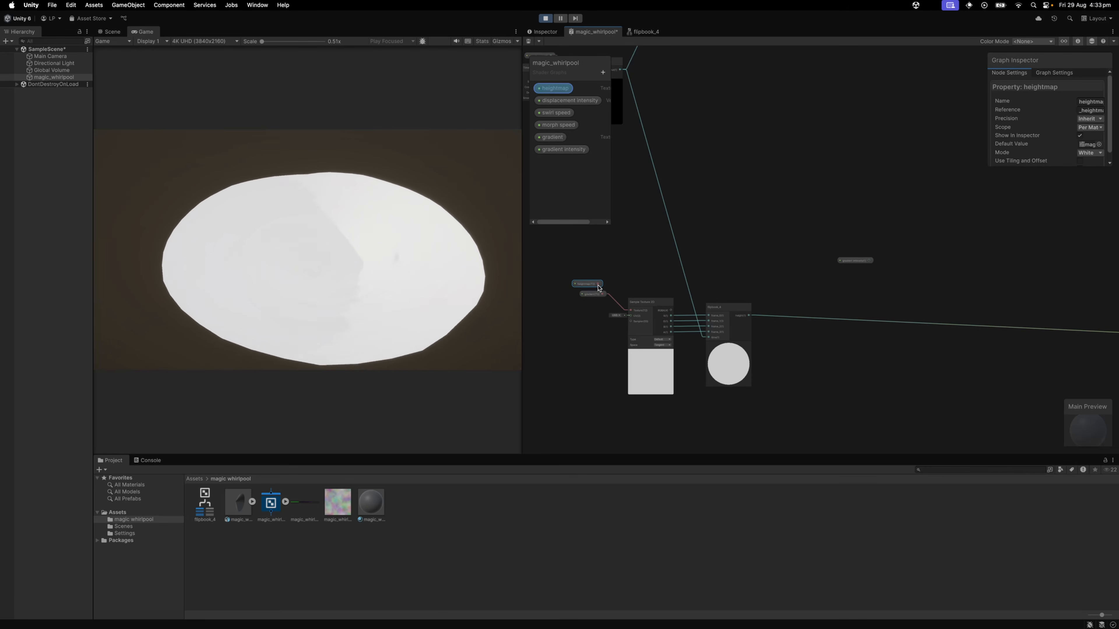
{"action": "left_click_drag", "start_coordinate": [598, 286], "coordinate": [630, 311]}
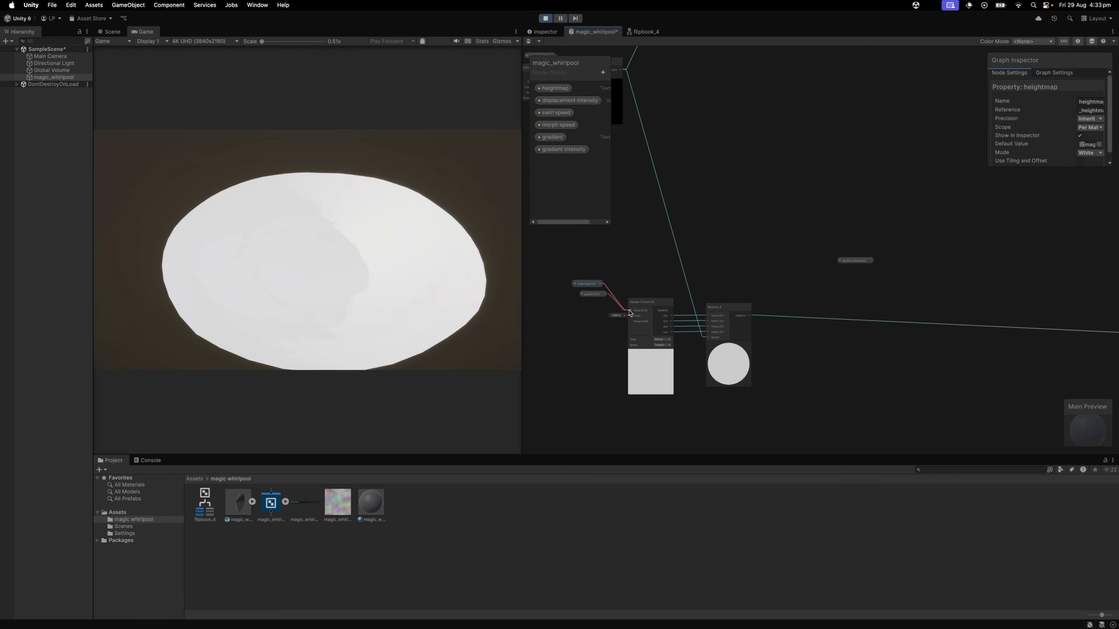
Step: Delete the gradient property node from the heightmap sampler and add a Sample Texture 2D node with the second flipbook_4 output as UV
{"action": "left_click", "coordinate": [593, 295]}
{"action": "key", "text": "Delete"}
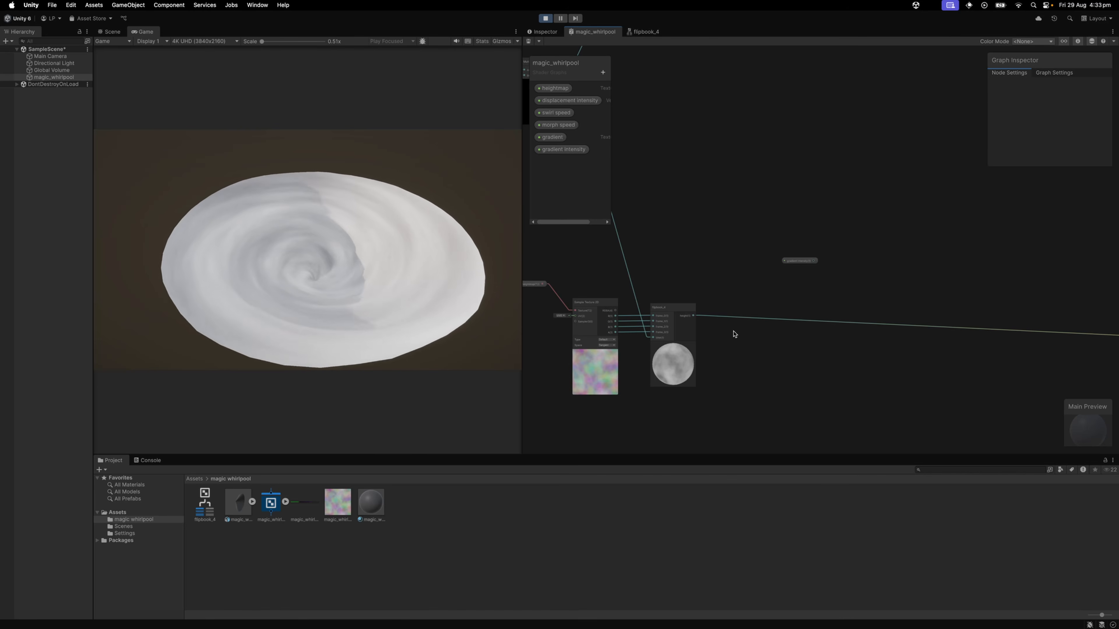
{"action": "left_click_drag", "start_coordinate": [694, 316], "coordinate": [776, 316]}
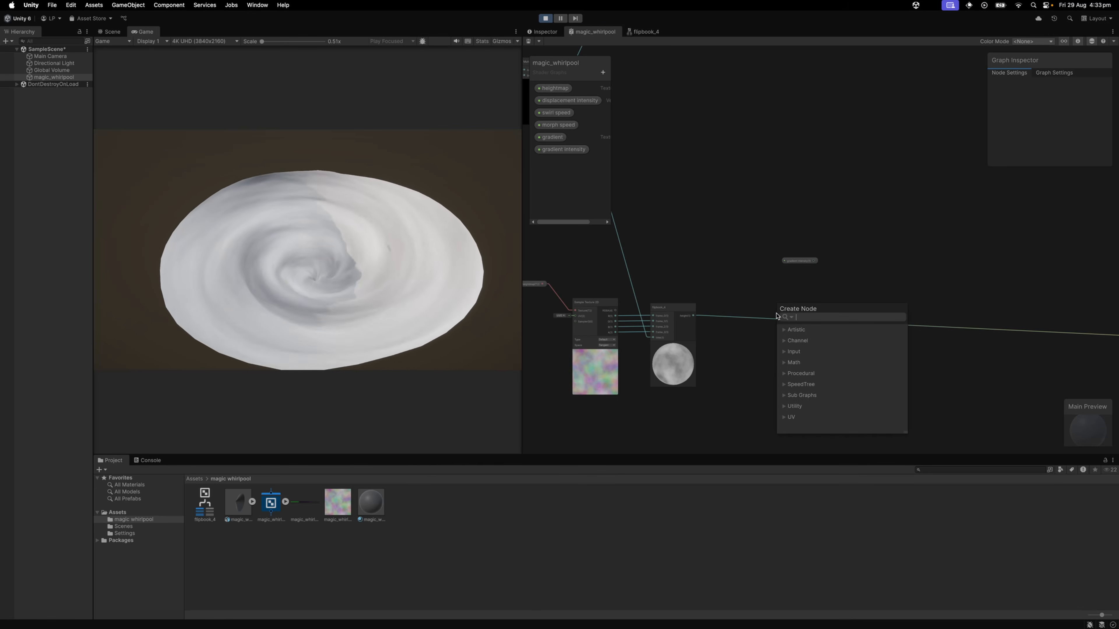
{"action": "type", "text": "samp"}
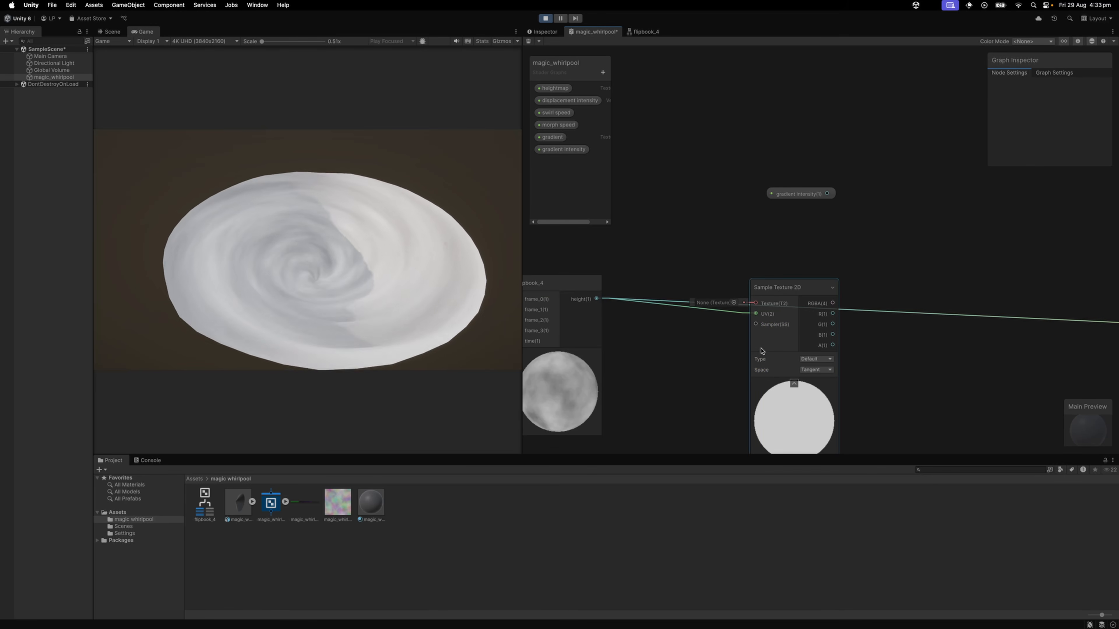
{"action": "left_click_drag", "start_coordinate": [761, 351], "coordinate": [859, 350]}
Step: Insert a Vector 2 node with the flipbook_4 height as X and its output as the new sampler's UV, and connect the gradient texture
{"action": "left_click_drag", "start_coordinate": [596, 300], "coordinate": [674, 328]}
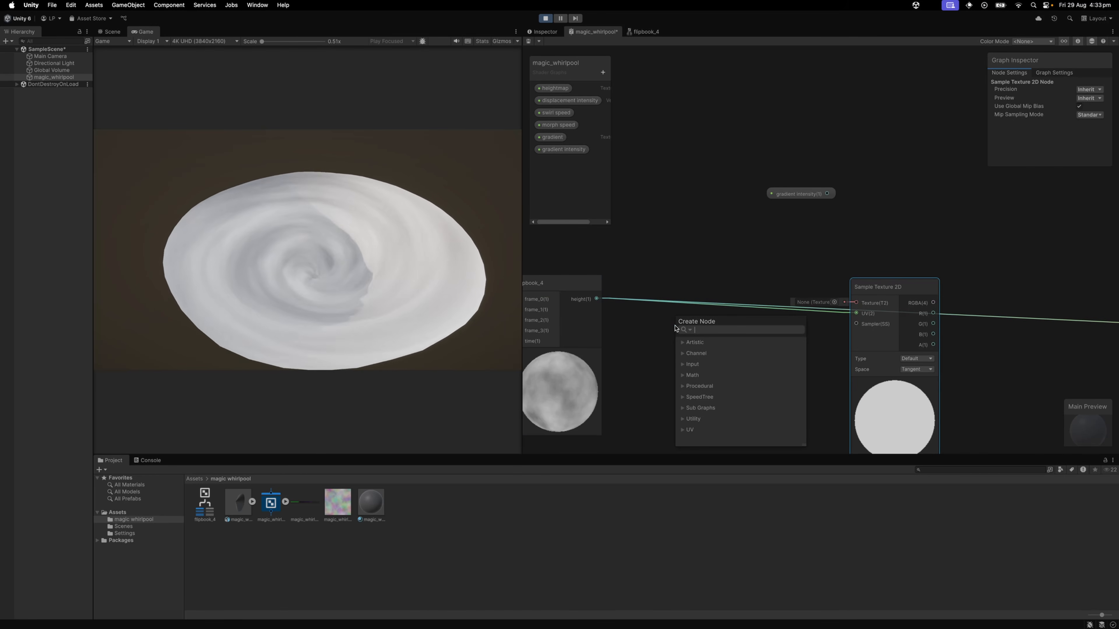
{"action": "type", "text": "samp"}
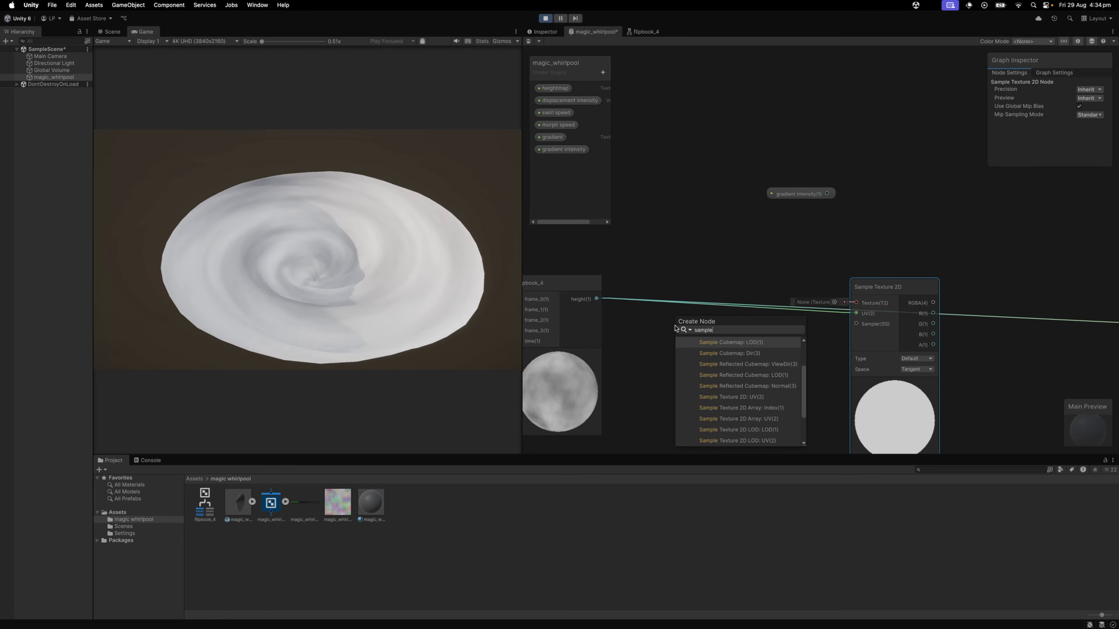
{"action": "type", "text": "le"}
{"action": "key", "text": "super+a"}
{"action": "type", "text": "vec"}
{"action": "key", "text": "Down"}
{"action": "key", "text": "Return"}
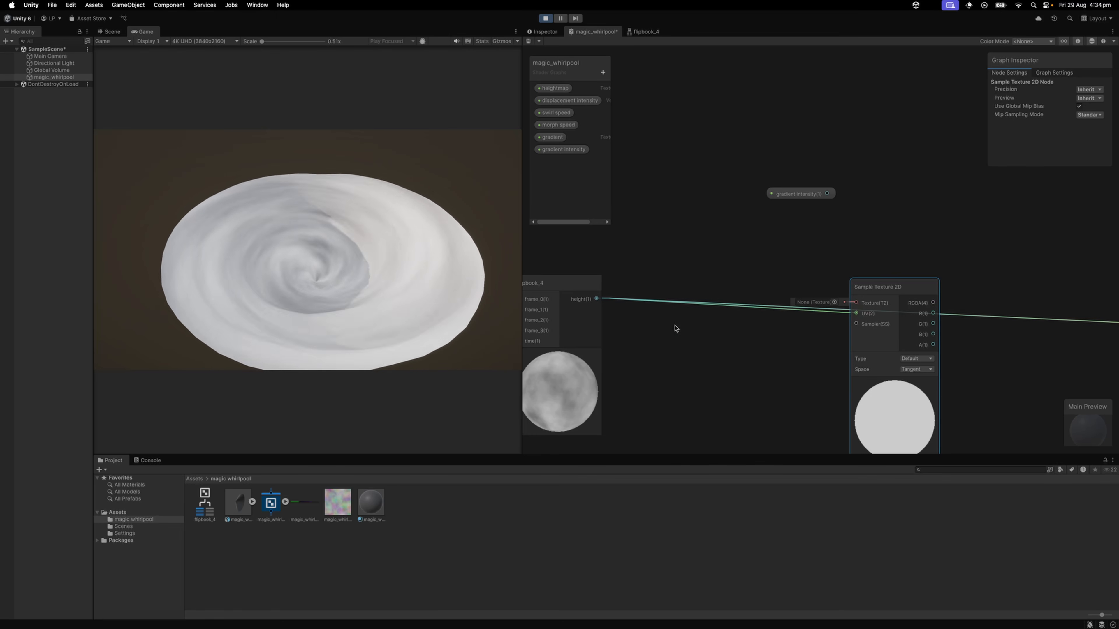
{"action": "left_click_drag", "start_coordinate": [718, 338], "coordinate": [856, 313]}
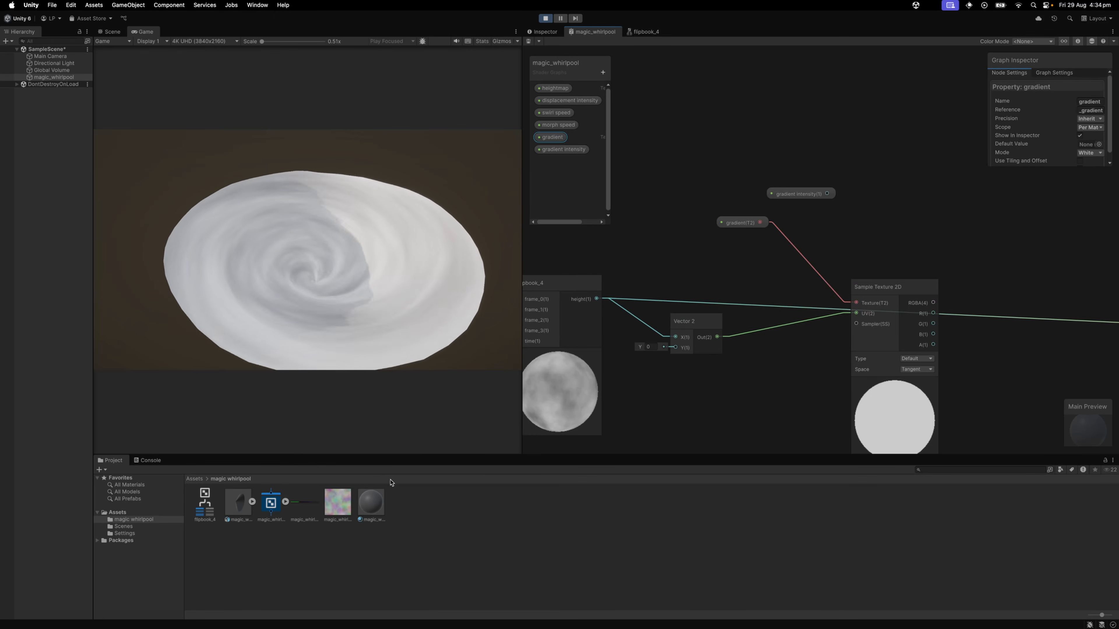
Step: Check the Wrap Mode options in the import settings of the magic_whirlpool_gradient texture
{"action": "left_click", "coordinate": [296, 507]}
{"action": "left_click", "coordinate": [545, 32]}
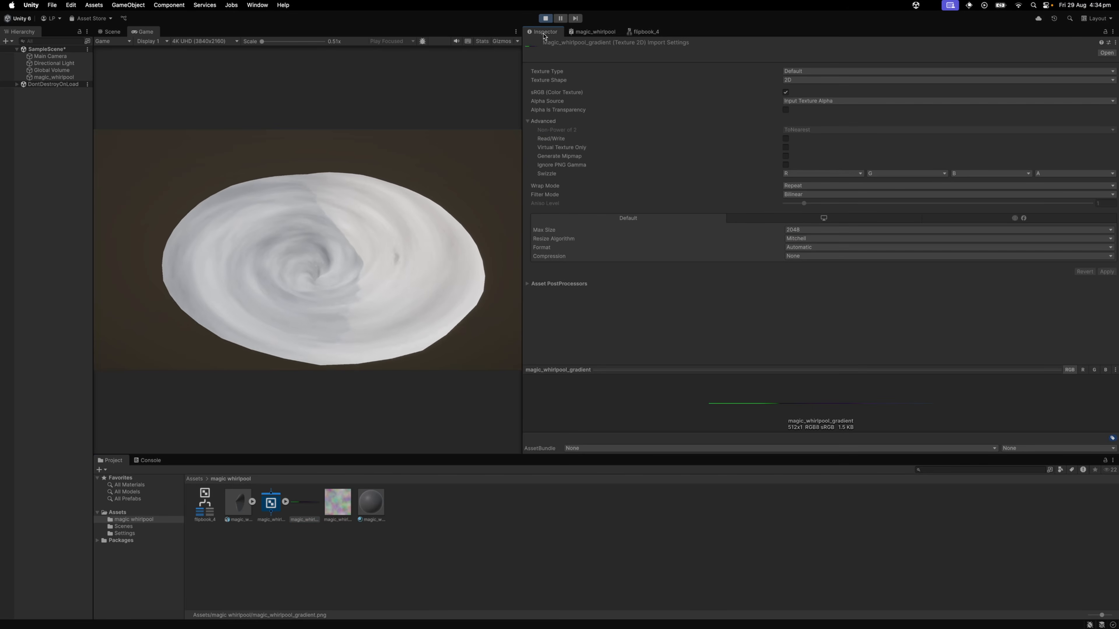
{"action": "left_click", "coordinate": [803, 194]}
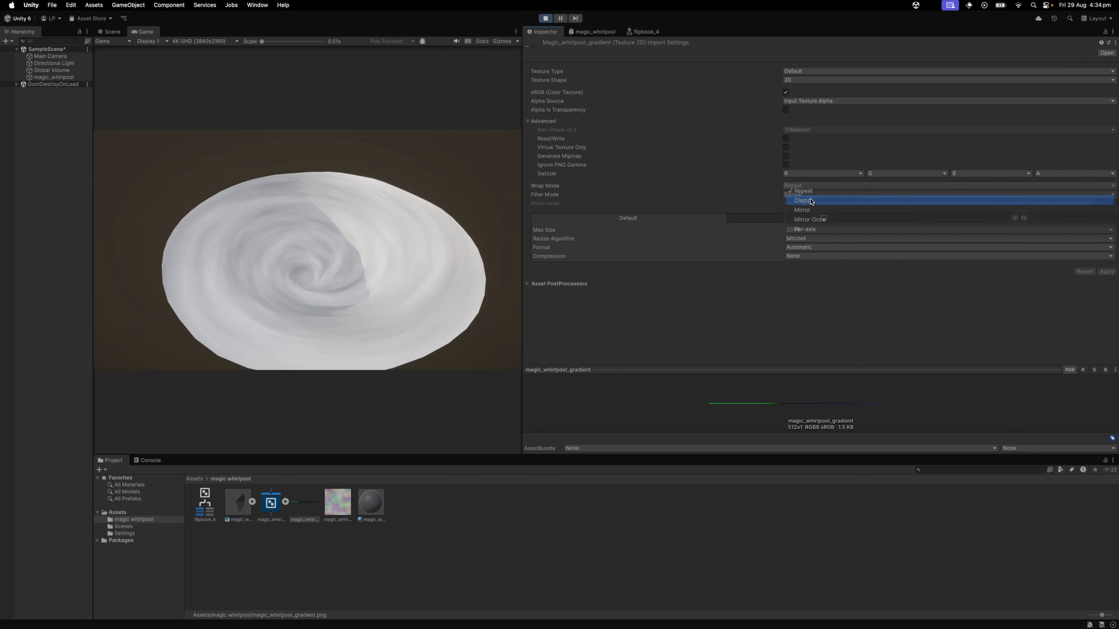
{"action": "left_click", "coordinate": [809, 190]}
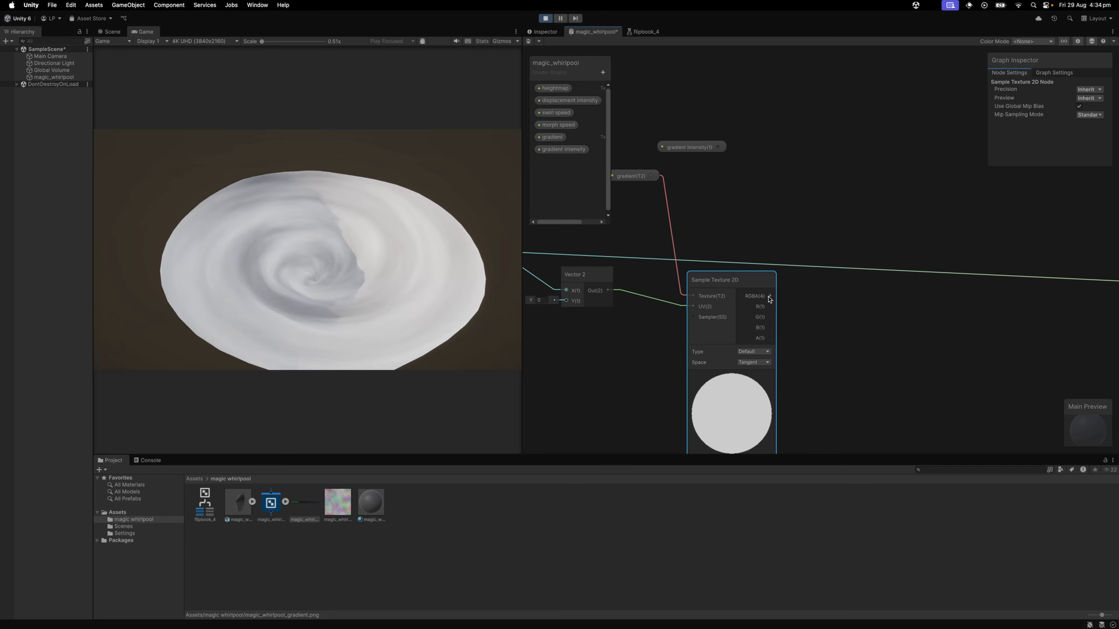
Step: Multiply the sampled gradient's RGBA by gradient intensity into the Fragment Emission, and give the gradient property its default texture
{"action": "left_click_drag", "start_coordinate": [769, 296], "coordinate": [832, 223]}
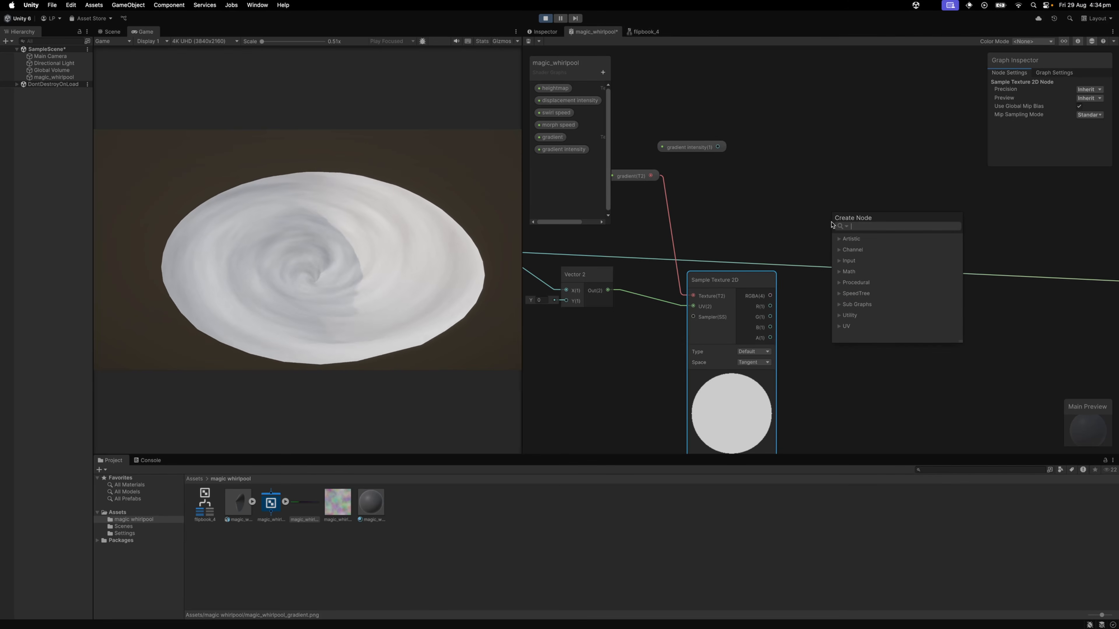
{"action": "type", "text": "mul"}
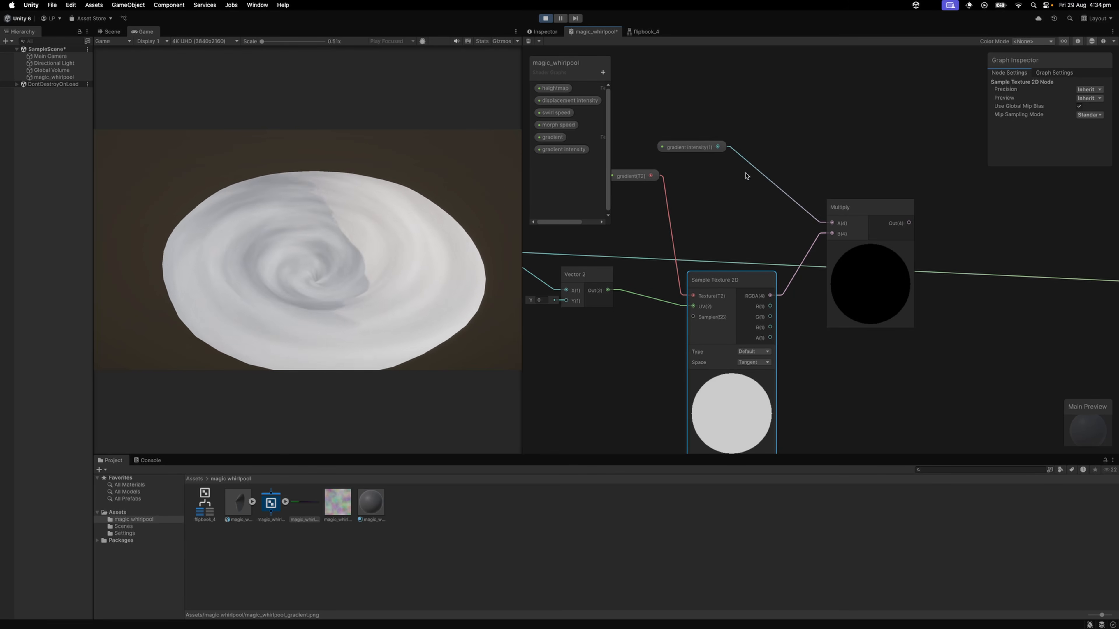
{"action": "left_click_drag", "start_coordinate": [693, 148], "coordinate": [734, 158]}
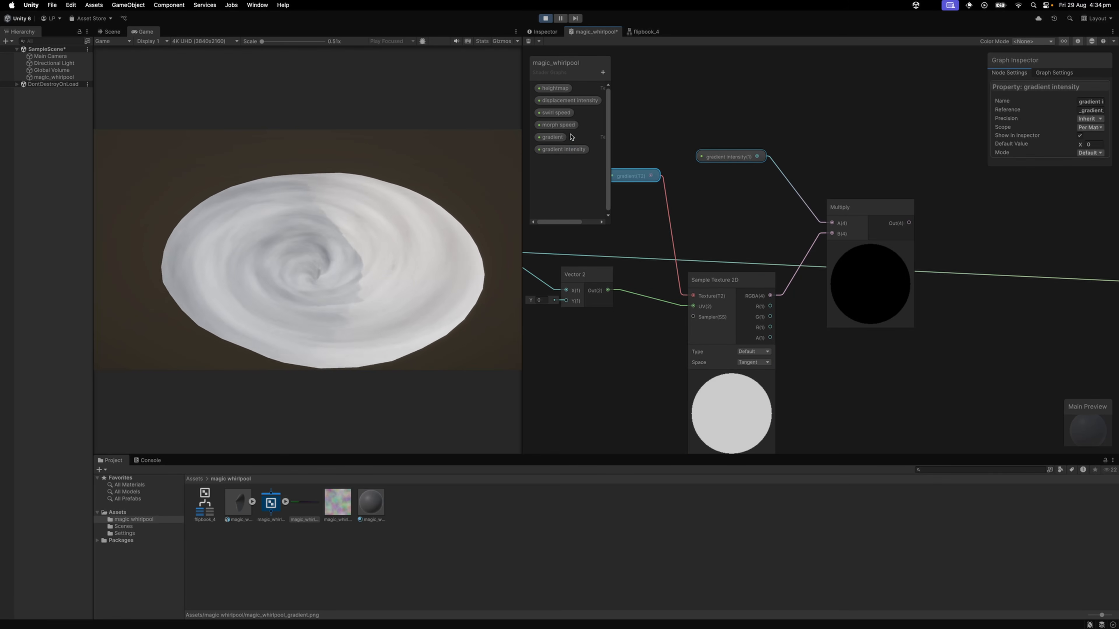
{"action": "left_click", "coordinate": [563, 137]}
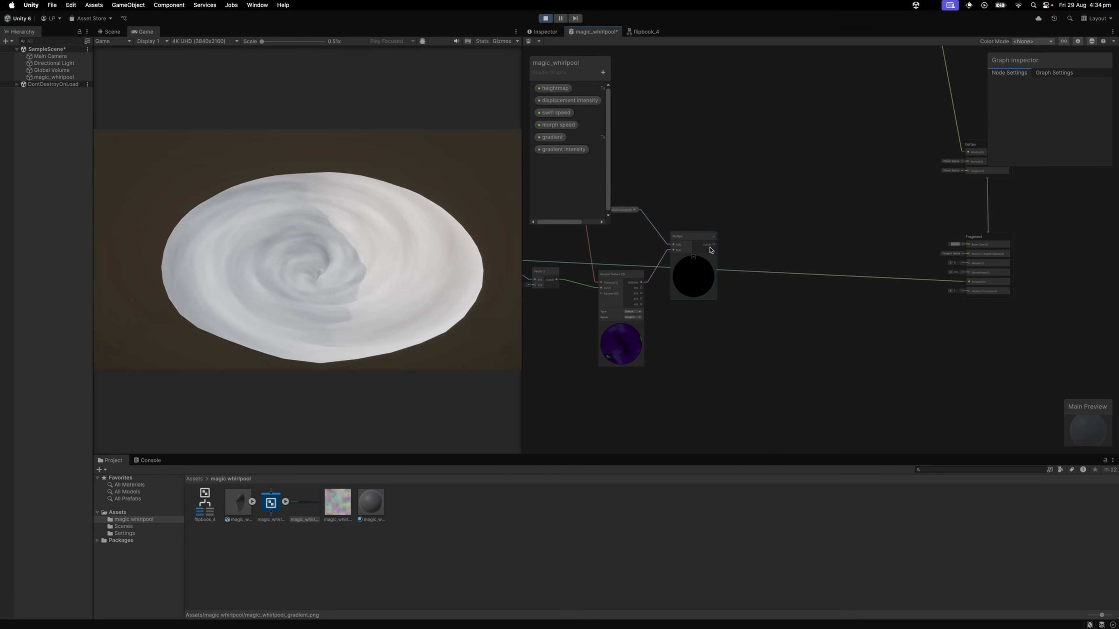
{"action": "left_click_drag", "start_coordinate": [710, 250], "coordinate": [968, 282]}
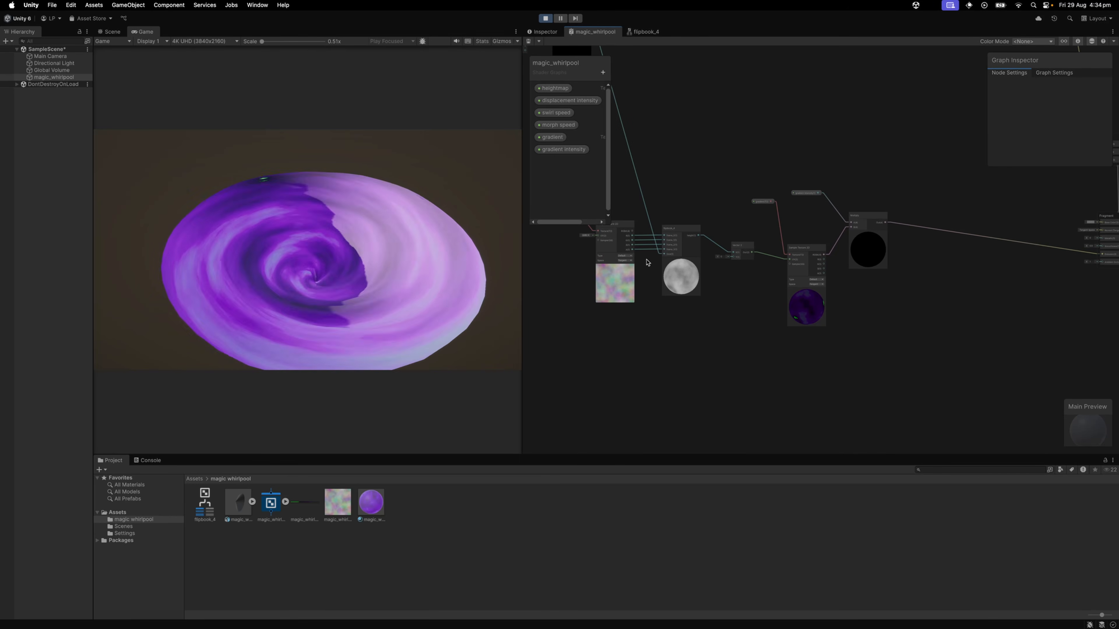
Step: Create a Preview node fed by the output of the Add node that produces the scrolling UVs
{"action": "mouse_move", "coordinate": [646, 259]}
{"action": "left_mouse_down"}
{"action": "mouse_move", "coordinate": [717, 294]}
{"action": "mouse_move", "coordinate": [692, 285]}
{"action": "mouse_move", "coordinate": [800, 383]}
{"action": "left_mouse_up"}
{"action": "scroll", "coordinate": [791, 335], "scroll_direction": "down", "scroll_amount": 1}
{"action": "mouse_move", "coordinate": [701, 195]}
{"action": "left_mouse_down"}
{"action": "mouse_move", "coordinate": [739, 253]}
{"action": "mouse_move", "coordinate": [699, 181]}
{"action": "left_mouse_up"}
{"action": "mouse_move", "coordinate": [862, 126]}
{"action": "left_mouse_down"}
{"action": "mouse_move", "coordinate": [836, 118]}
{"action": "mouse_move", "coordinate": [801, 139]}
{"action": "left_mouse_up"}
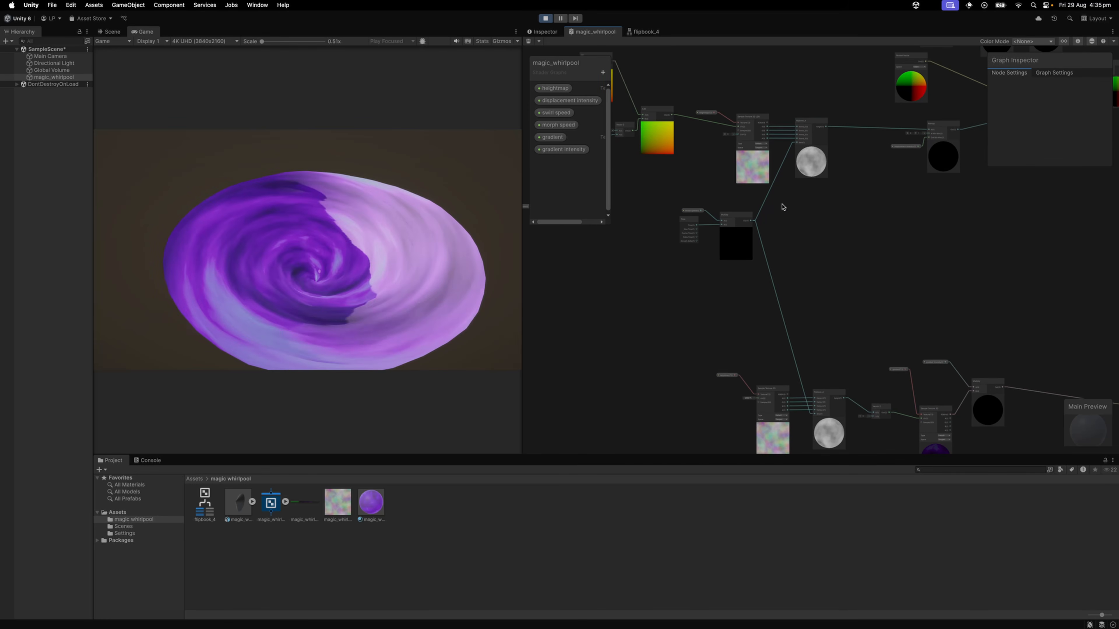
{"action": "left_click_drag", "start_coordinate": [783, 207], "coordinate": [789, 153]}
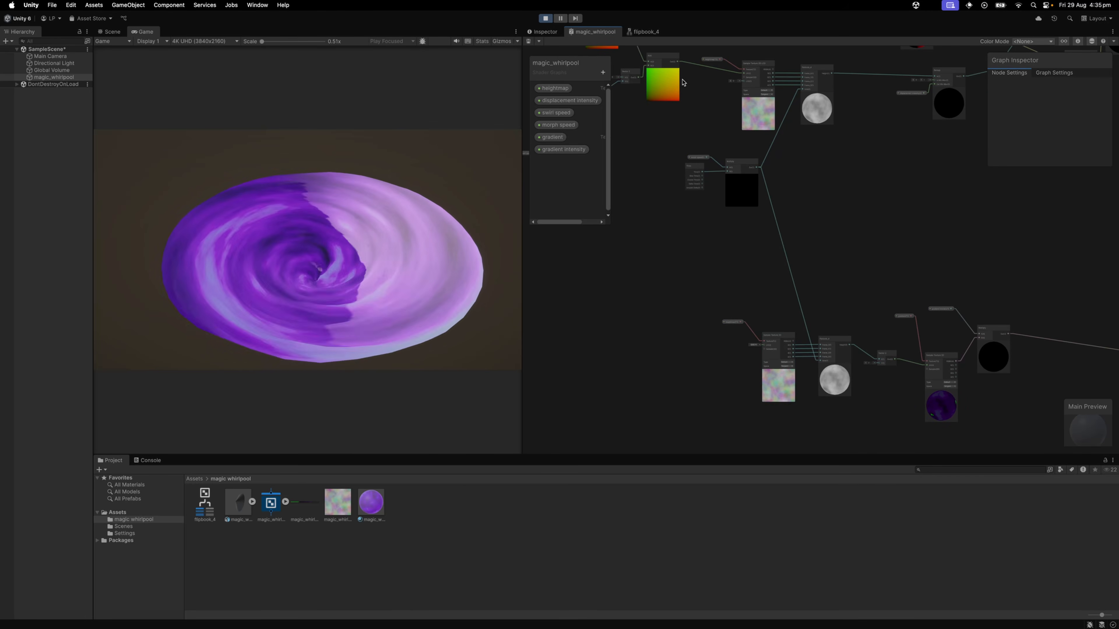
{"action": "left_click_drag", "start_coordinate": [679, 65], "coordinate": [596, 362]}
{"action": "type", "text": "preview"}
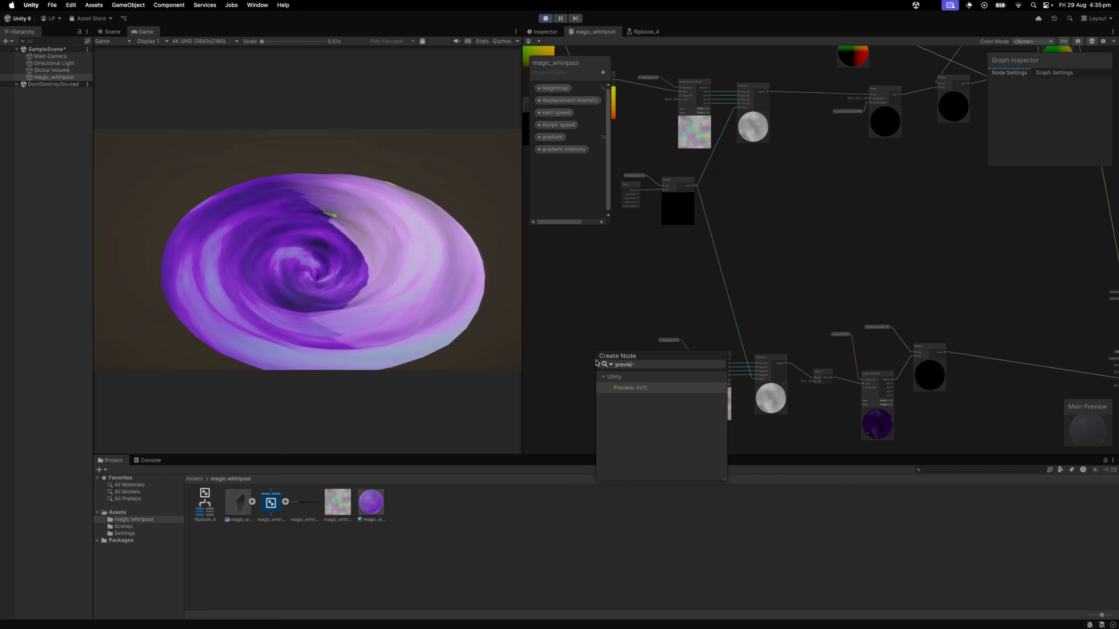
{"action": "key", "text": "Return"}
Step: Connect the Preview node to the UV of the second heightmap sampler, tidy its placement and save the graph
{"action": "scroll", "coordinate": [613, 373], "scroll_direction": "up", "scroll_amount": 3}
{"action": "left_click_drag", "start_coordinate": [630, 374], "coordinate": [735, 360]}
{"action": "left_click_drag", "start_coordinate": [617, 389], "coordinate": [633, 377]}
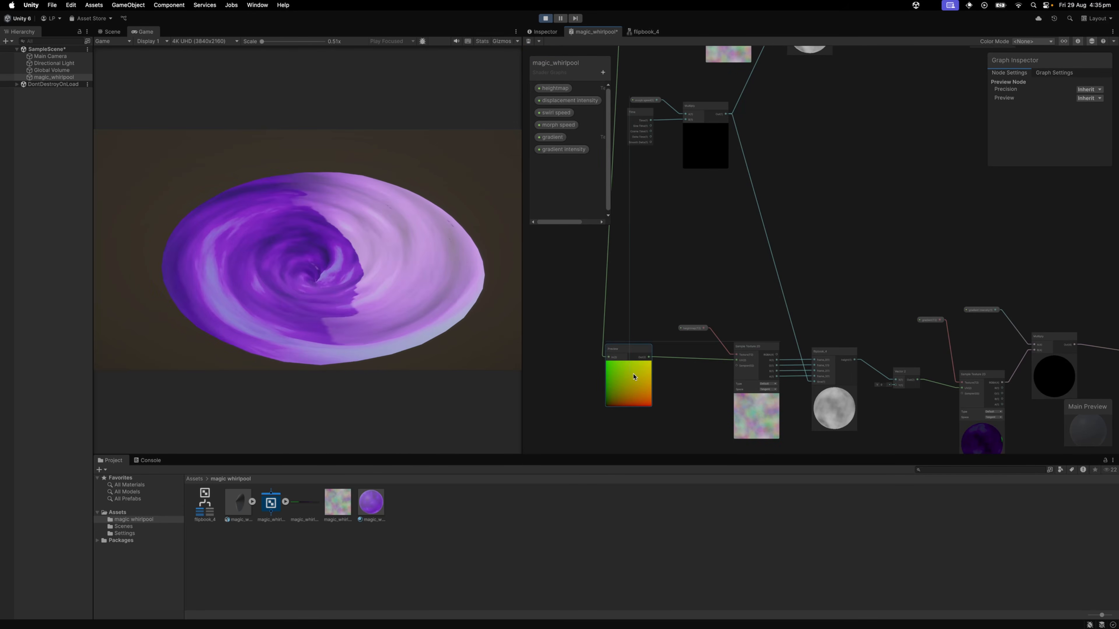
{"action": "scroll", "coordinate": [763, 344], "scroll_direction": "up", "scroll_amount": 5}
{"action": "left_click_drag", "start_coordinate": [741, 370], "coordinate": [733, 317]}
{"action": "scroll", "coordinate": [733, 316], "scroll_direction": "down", "scroll_amount": 3}
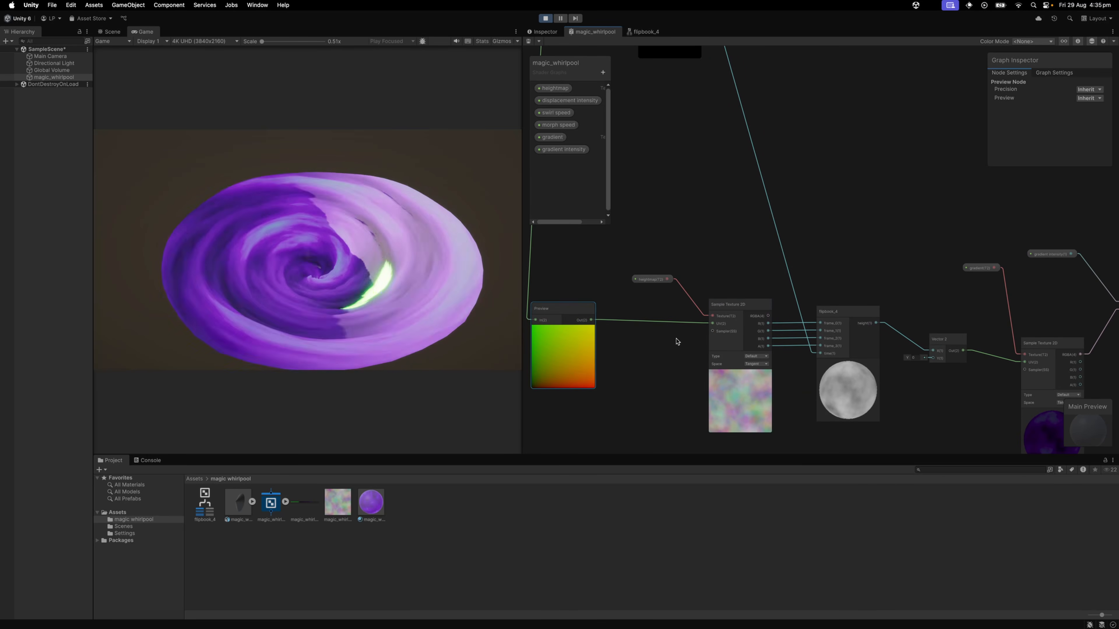
{"action": "key", "text": "super+s"}
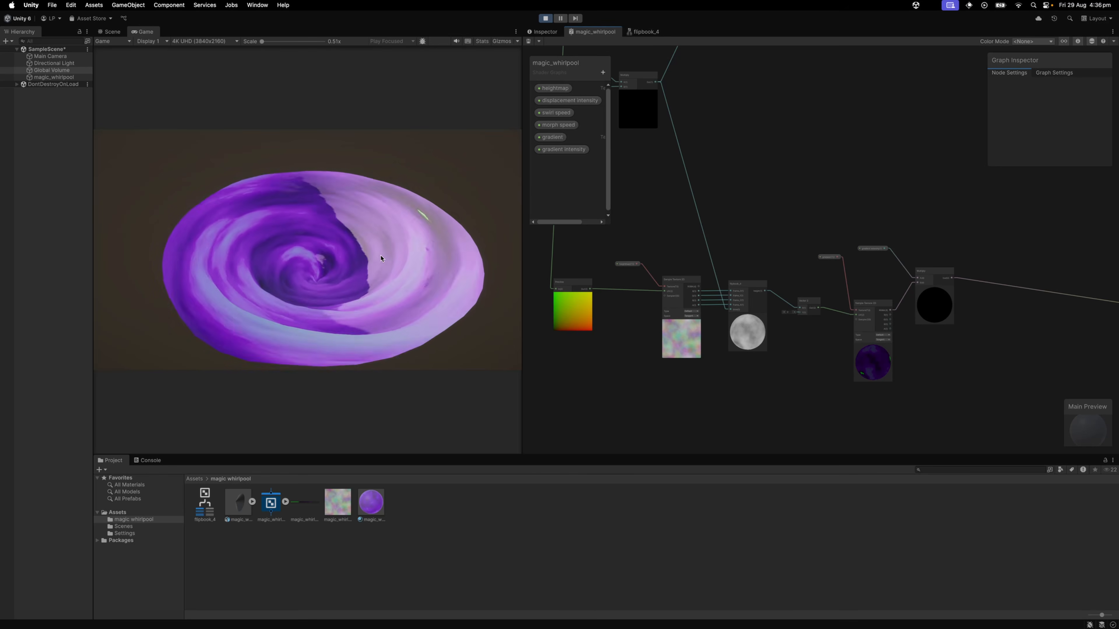
Step: Create a Color node connected to the Fragment Base Color
{"action": "left_click_drag", "start_coordinate": [771, 234], "coordinate": [560, 240]}
{"action": "left_click_drag", "start_coordinate": [729, 250], "coordinate": [578, 248]}
{"action": "scroll", "coordinate": [760, 251], "scroll_direction": "up", "scroll_amount": 4}
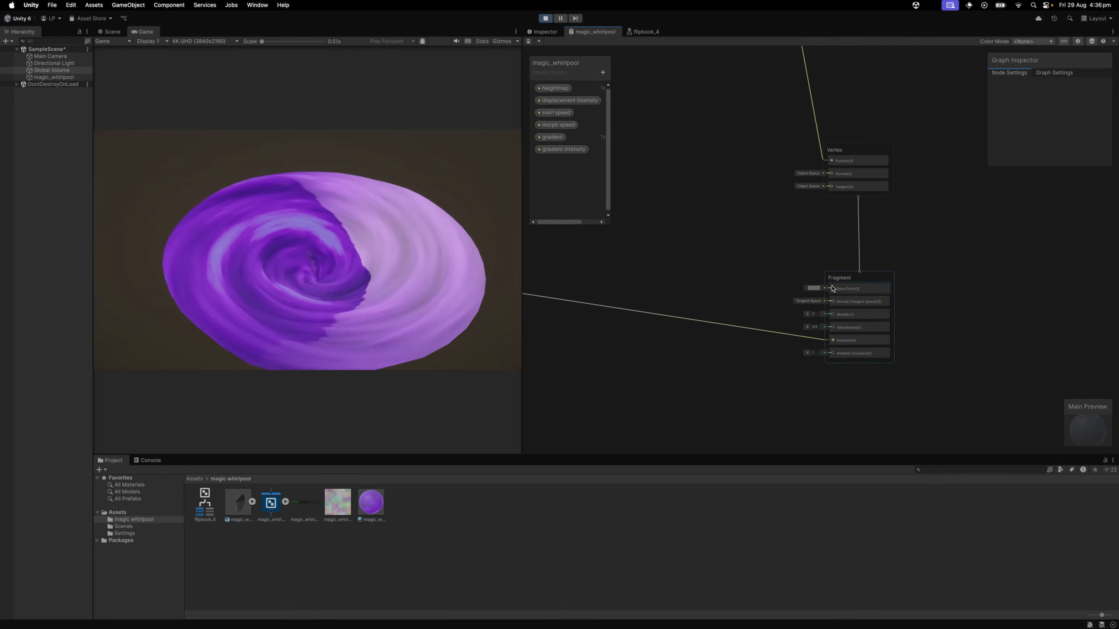
{"action": "left_click_drag", "start_coordinate": [832, 289], "coordinate": [775, 250]}
{"action": "type", "text": "co"}
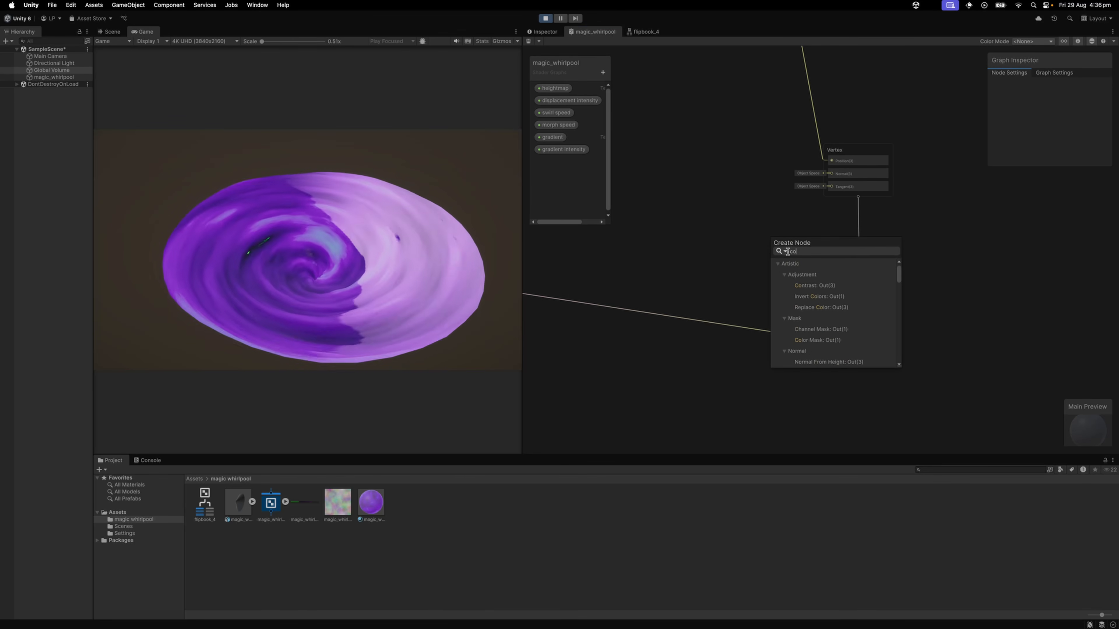
{"action": "type", "text": "lor"}
{"action": "key", "text": "Return"}
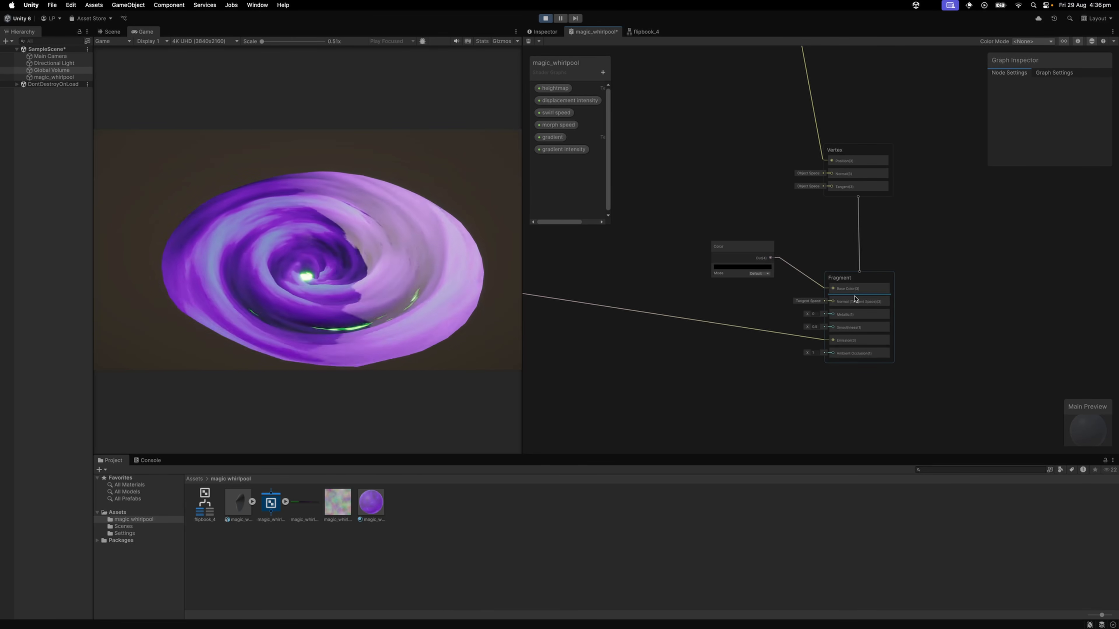
Step: Set the Color node to a dark blue, move the node slightly higher and save the graph
{"action": "left_click", "coordinate": [746, 268]}
{"action": "left_click", "coordinate": [770, 369]}
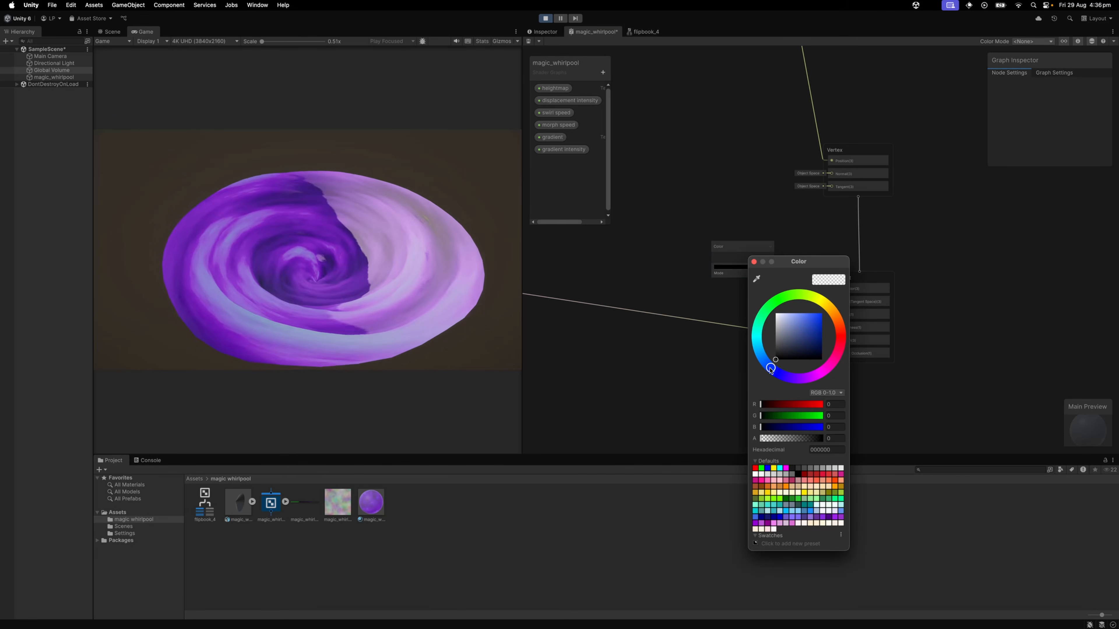
{"action": "left_click_drag", "start_coordinate": [807, 346], "coordinate": [810, 344]}
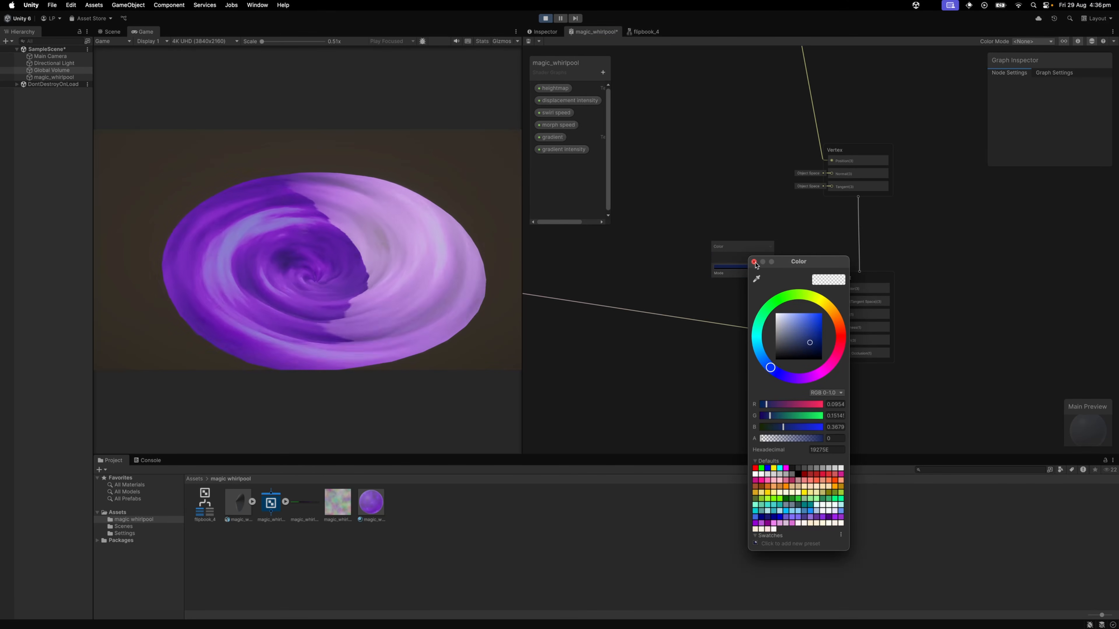
{"action": "left_click", "coordinate": [754, 262]}
{"action": "left_click_drag", "start_coordinate": [724, 246], "coordinate": [724, 230]}
{"action": "key", "text": "super+s"}
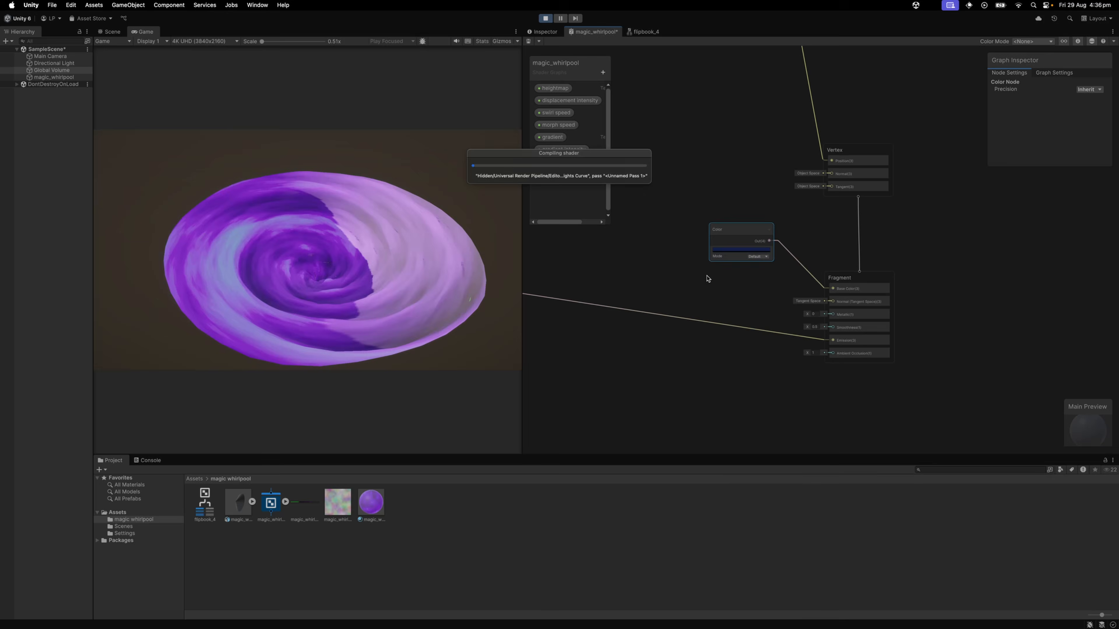
Step: Change the Base Color node to a slightly lighter, less saturated blue and save the graph
{"action": "left_click", "coordinate": [822, 259]}
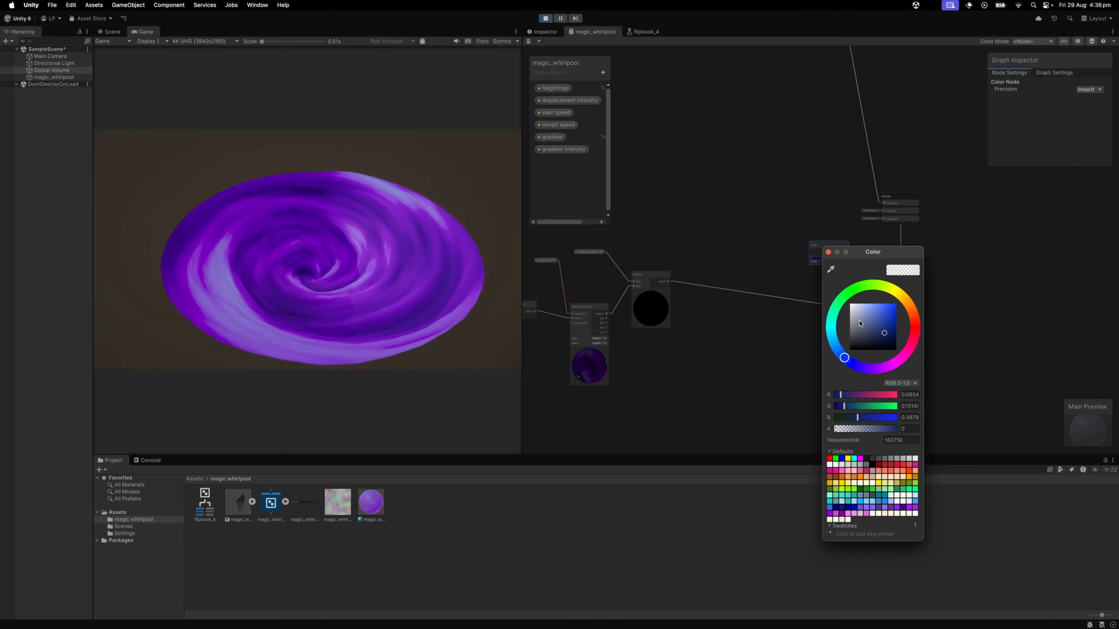
{"action": "left_click", "coordinate": [878, 328]}
{"action": "left_click_drag", "start_coordinate": [878, 329], "coordinate": [879, 326]}
{"action": "left_click", "coordinate": [698, 207]}
{"action": "key", "text": "super+s"}
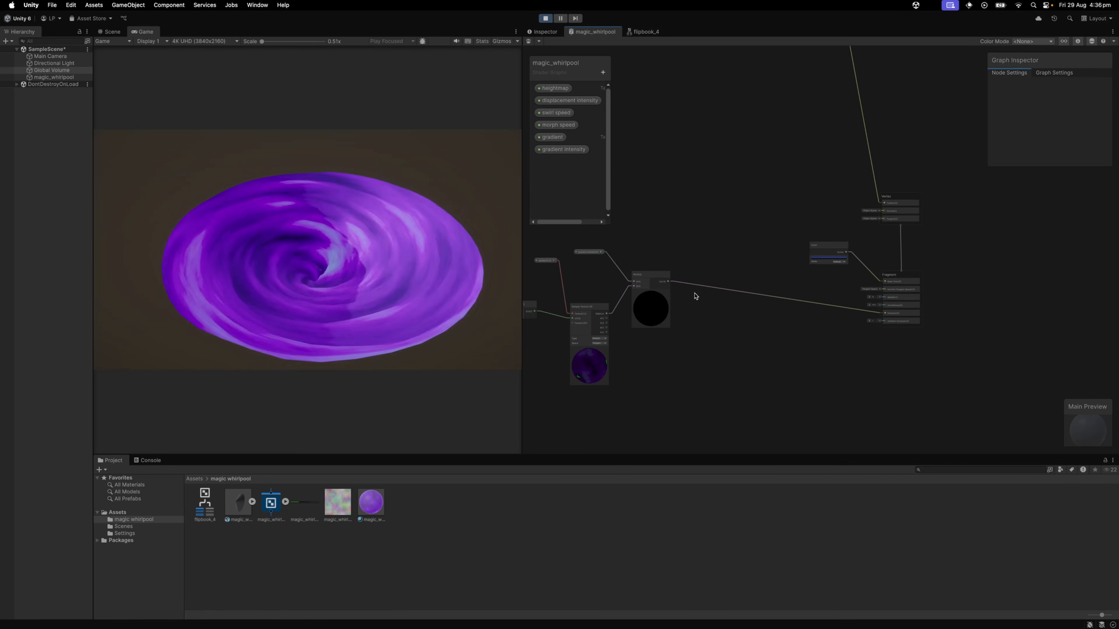
Step: Add a Remap node fed by the second flipbook_4 height and connect its output to the Fragment Ambient Occlusion
{"action": "left_click_drag", "start_coordinate": [696, 294], "coordinate": [744, 278]}
{"action": "left_click_drag", "start_coordinate": [665, 303], "coordinate": [718, 293]}
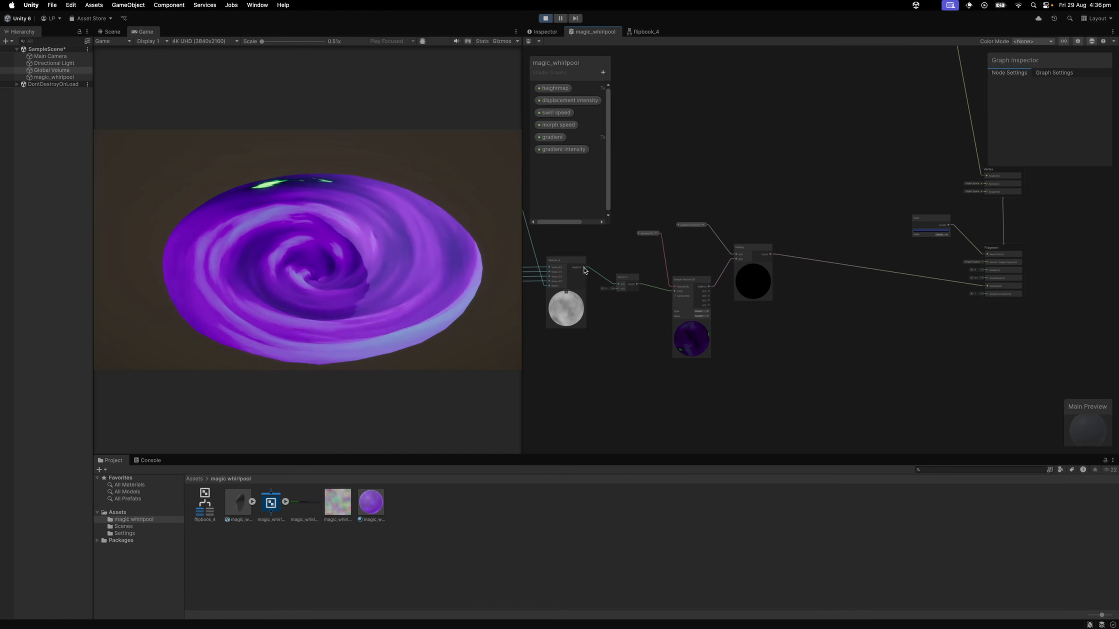
{"action": "left_click_drag", "start_coordinate": [585, 270], "coordinate": [1001, 292]}
{"action": "type", "text": "remap"}
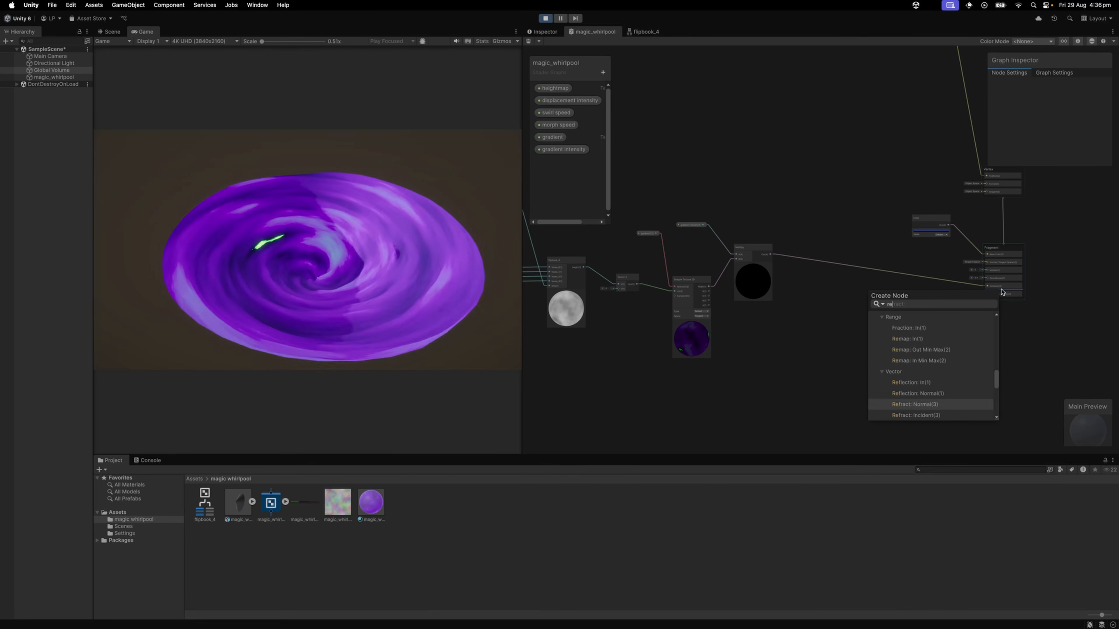
{"action": "left_click", "coordinate": [908, 338]}
{"action": "scroll", "coordinate": [1022, 280], "scroll_direction": "up", "scroll_amount": 5}
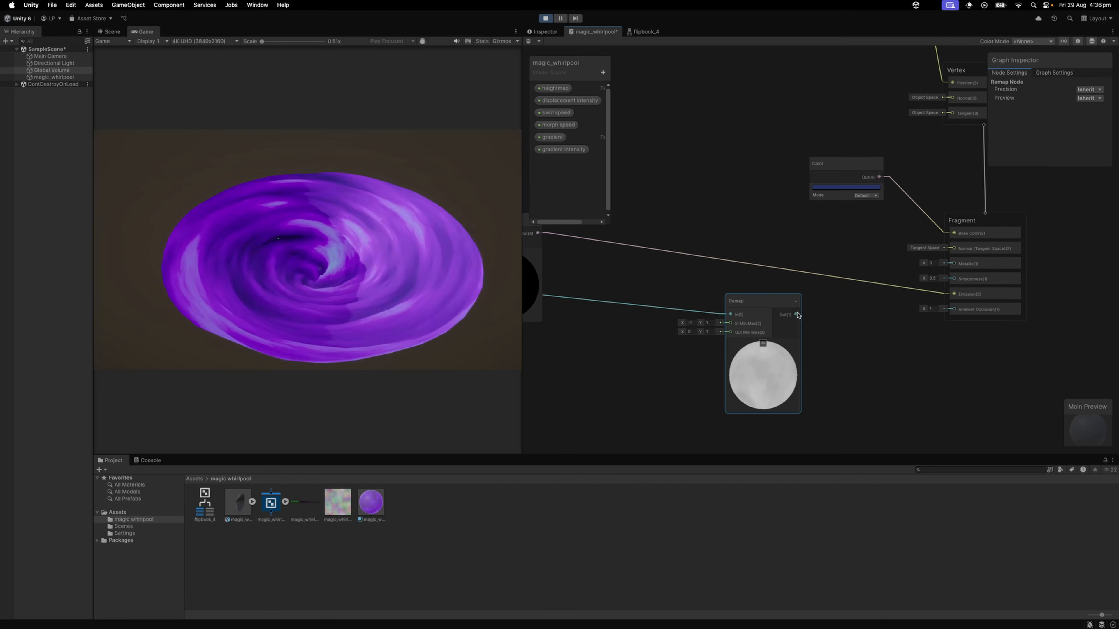
{"action": "left_click_drag", "start_coordinate": [797, 314], "coordinate": [951, 313]}
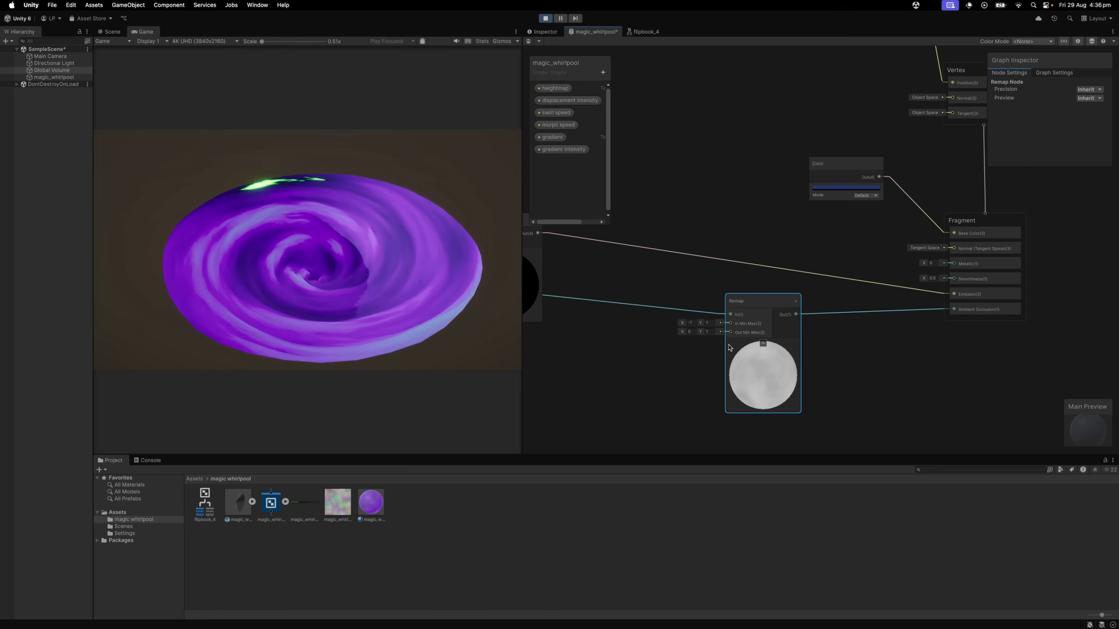
Step: Set the Remap node's In Min Max to 0.5 and 0.7
{"action": "left_click", "coordinate": [690, 323]}
{"action": "type", "text": "0"}
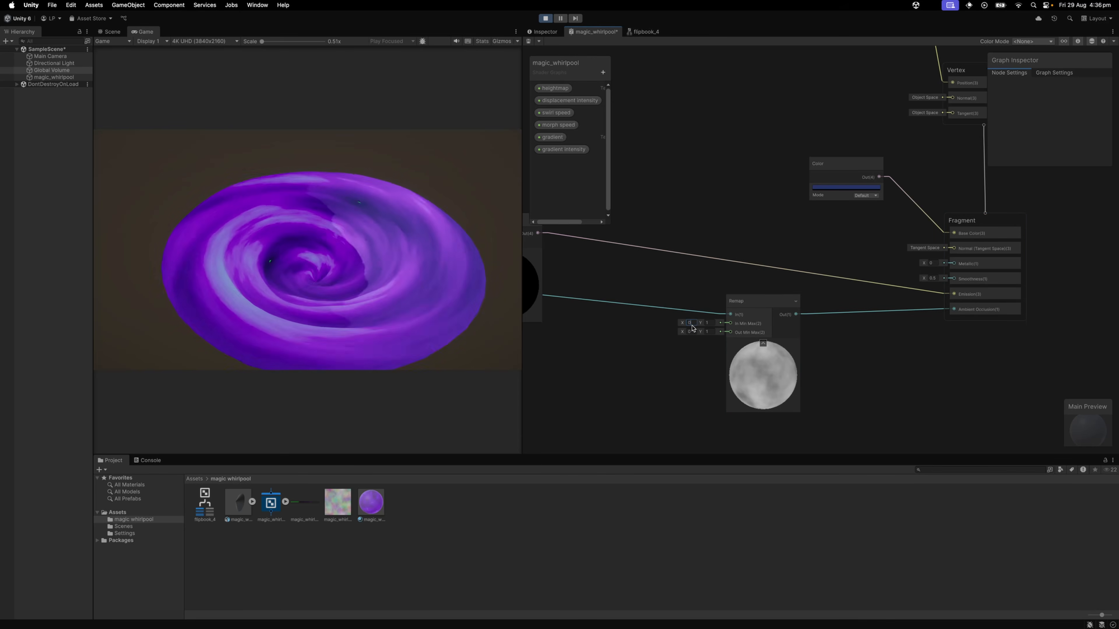
{"action": "key", "text": "Tab"}
{"action": "key", "text": "Tab"}
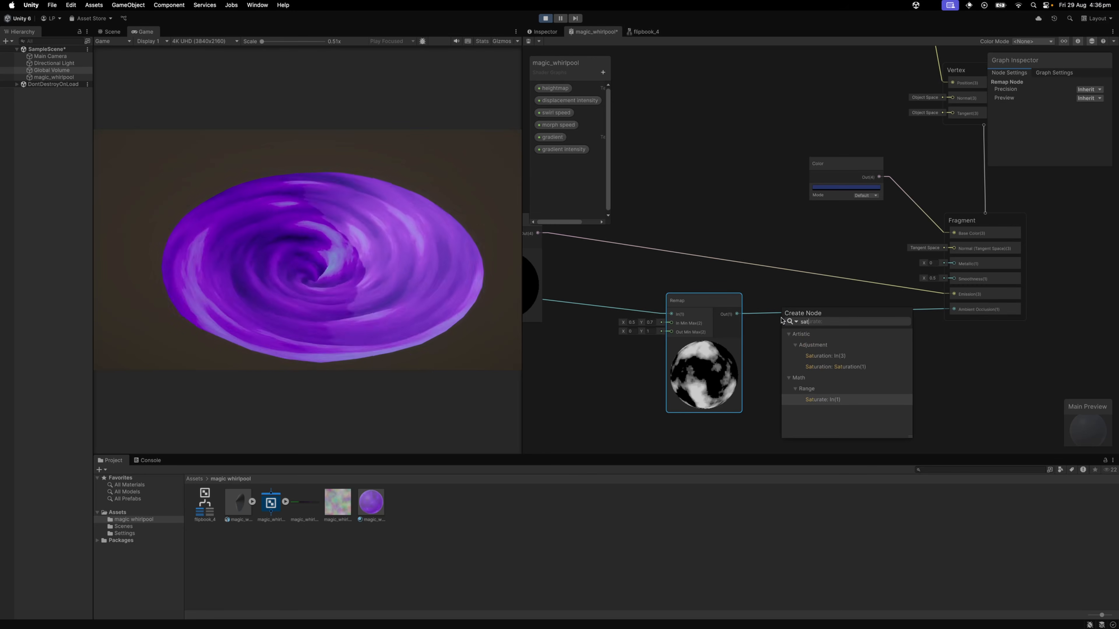
Step: Insert a Saturate node between the Remap node and the Fragment Ambient Occlusion input, placing it beside the Remap node
{"action": "key", "text": "Return"}
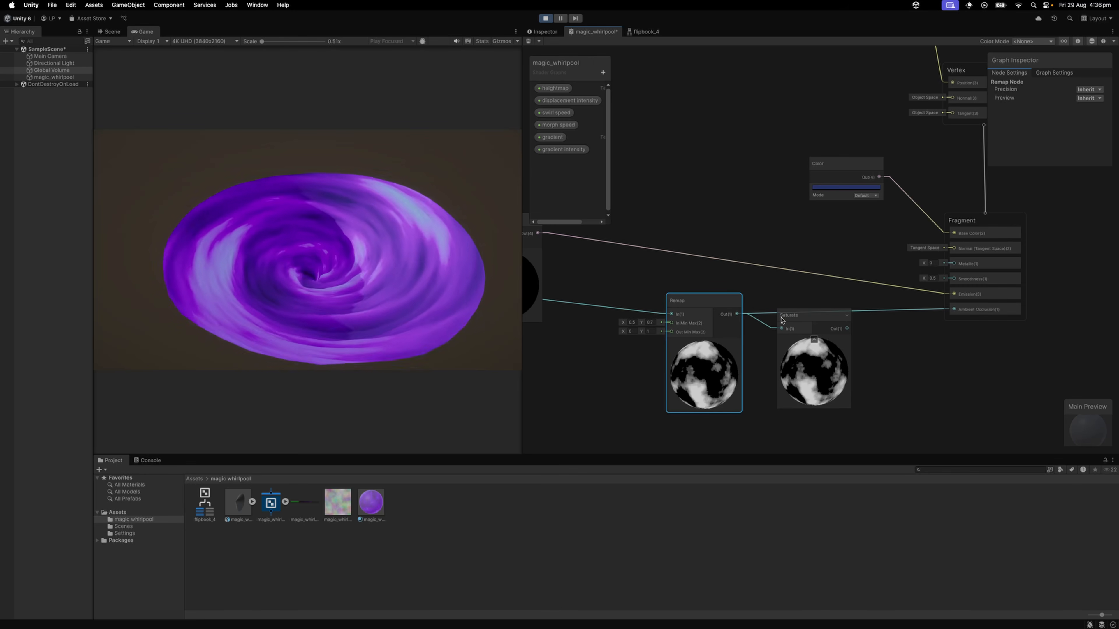
{"action": "left_click_drag", "start_coordinate": [848, 328], "coordinate": [954, 309]}
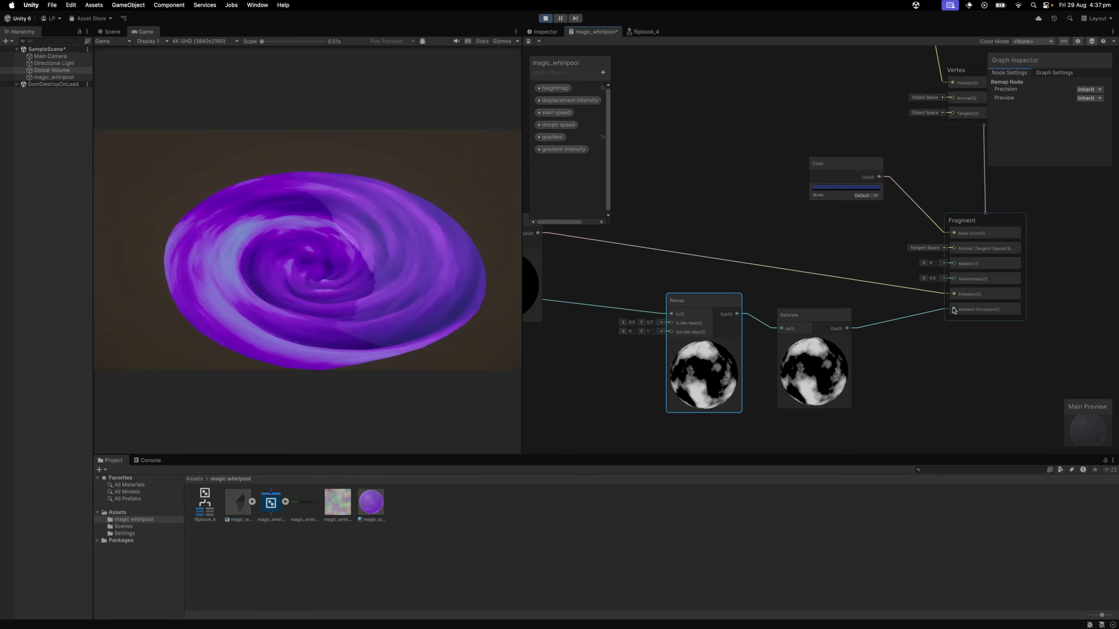
{"action": "left_click_drag", "start_coordinate": [791, 360], "coordinate": [786, 353]}
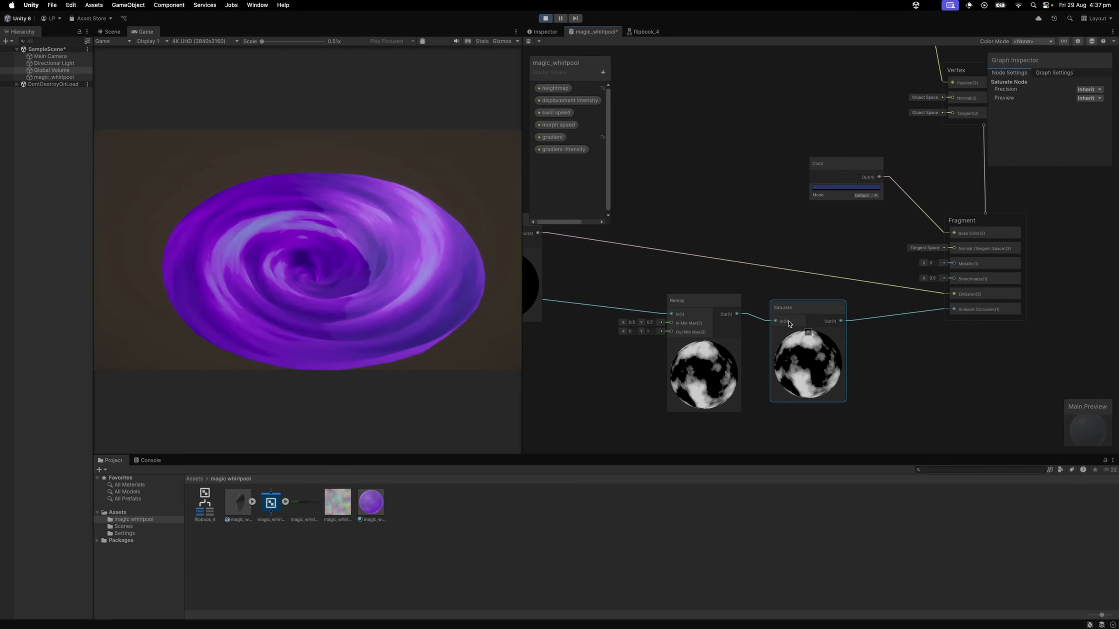
Step: Duplicate the Remap and Saturate nodes, place the copies above the originals and move the Color node up to make room
{"action": "key", "text": "super+d"}
{"action": "left_click_drag", "start_coordinate": [898, 416], "coordinate": [807, 243]}
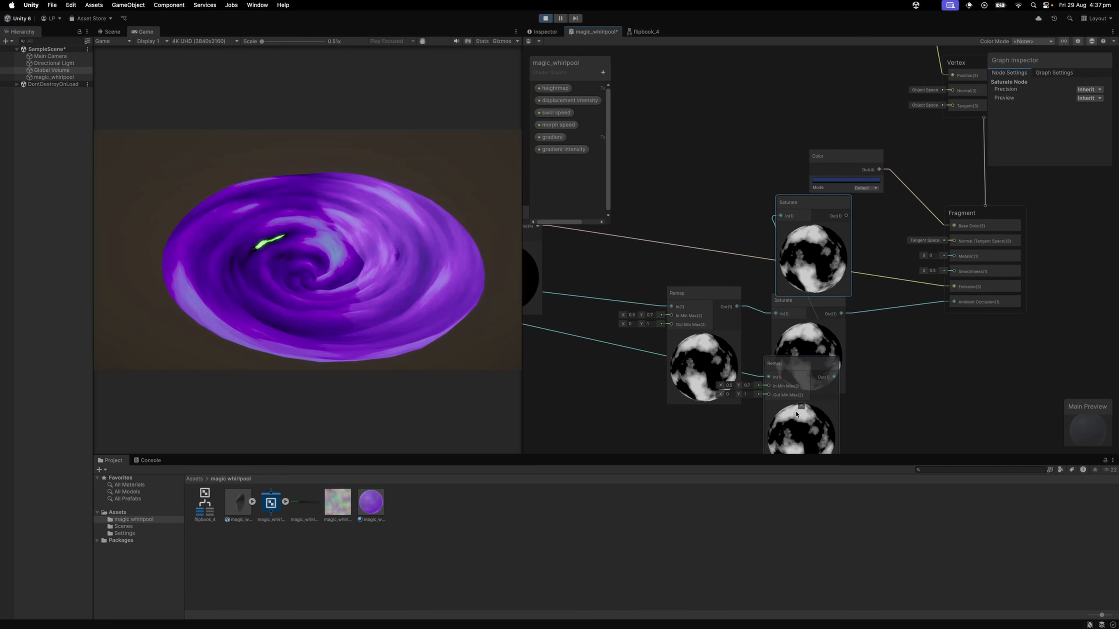
{"action": "left_click_drag", "start_coordinate": [793, 411], "coordinate": [691, 218]}
{"action": "left_click_drag", "start_coordinate": [852, 153], "coordinate": [862, 87]}
{"action": "left_click_drag", "start_coordinate": [817, 269], "coordinate": [810, 234]}
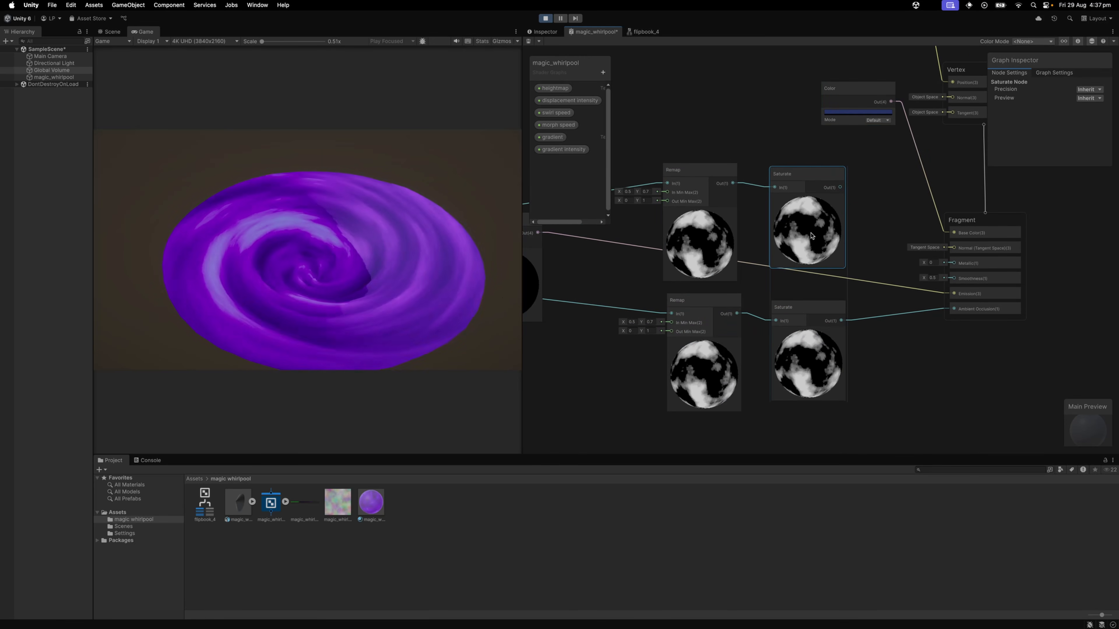
{"action": "left_click_drag", "start_coordinate": [718, 236], "coordinate": [718, 233]}
{"action": "left_click_drag", "start_coordinate": [751, 262], "coordinate": [765, 292]}
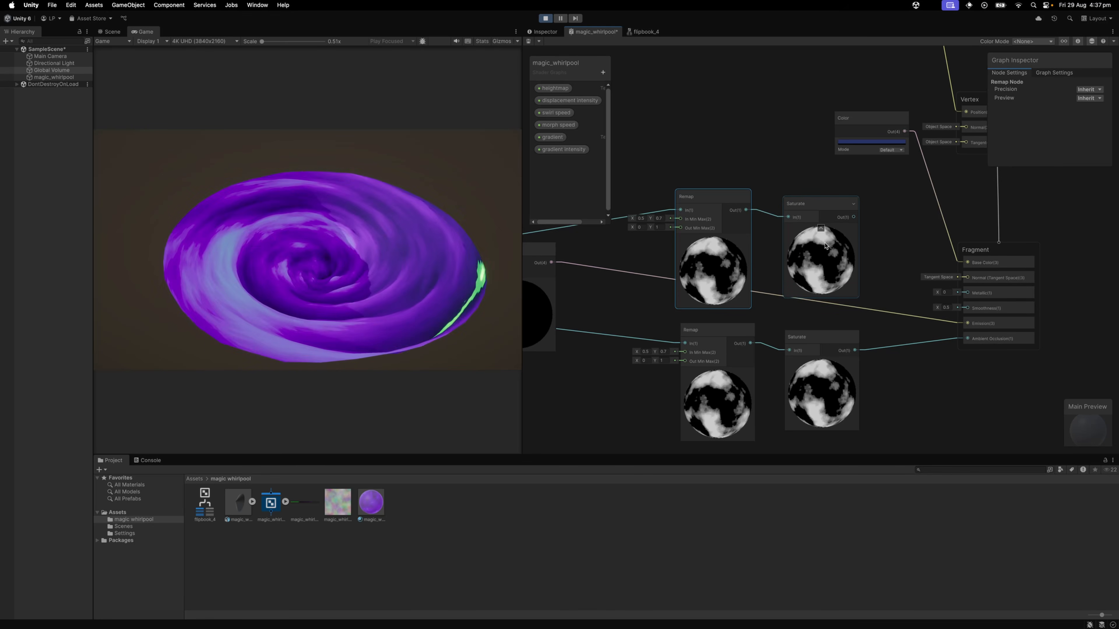
{"action": "left_click_drag", "start_coordinate": [817, 246], "coordinate": [778, 274]}
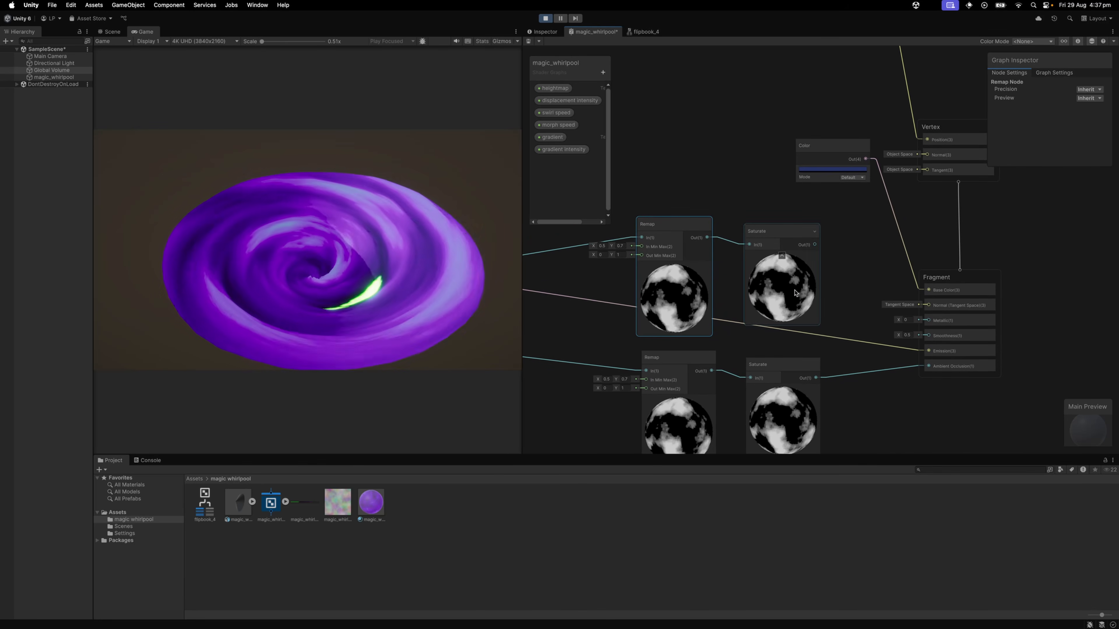
{"action": "left_click_drag", "start_coordinate": [764, 215], "coordinate": [781, 212]}
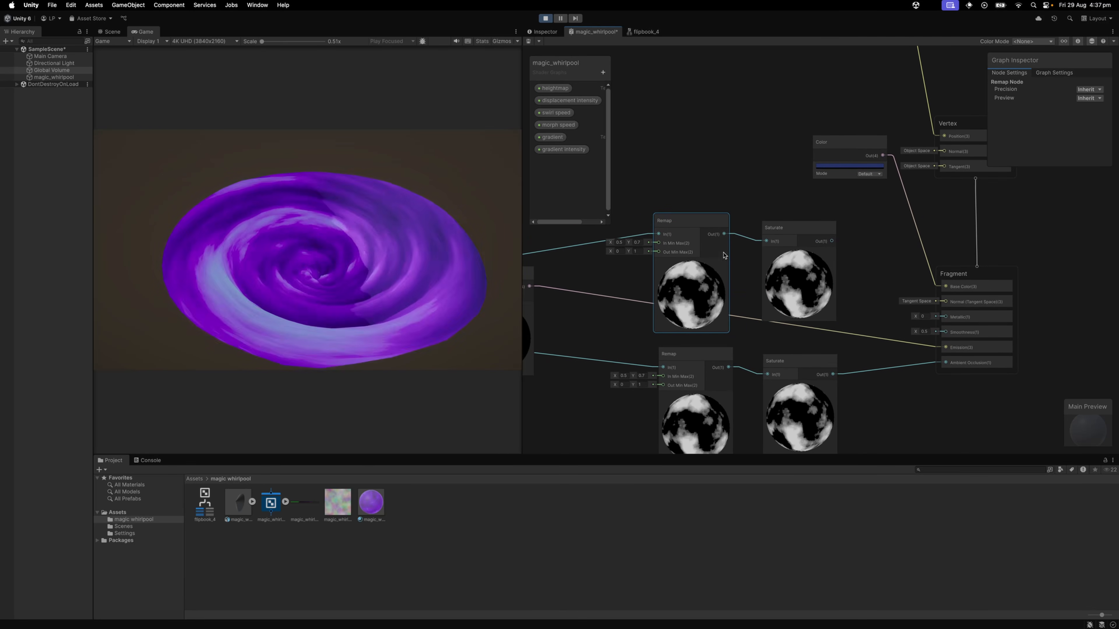
Step: Set the Directional Light's Y rotation to about -368.8 and return to the magic_whirlpool graph
{"action": "left_click", "coordinate": [543, 31]}
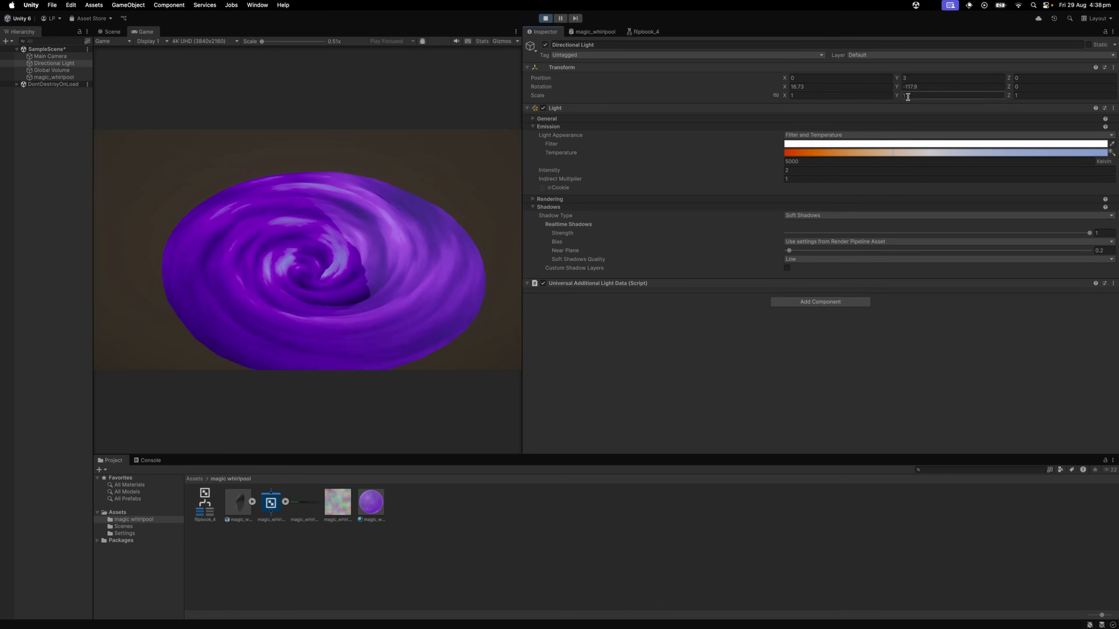
{"action": "left_click_drag", "start_coordinate": [899, 90], "coordinate": [421, 138]}
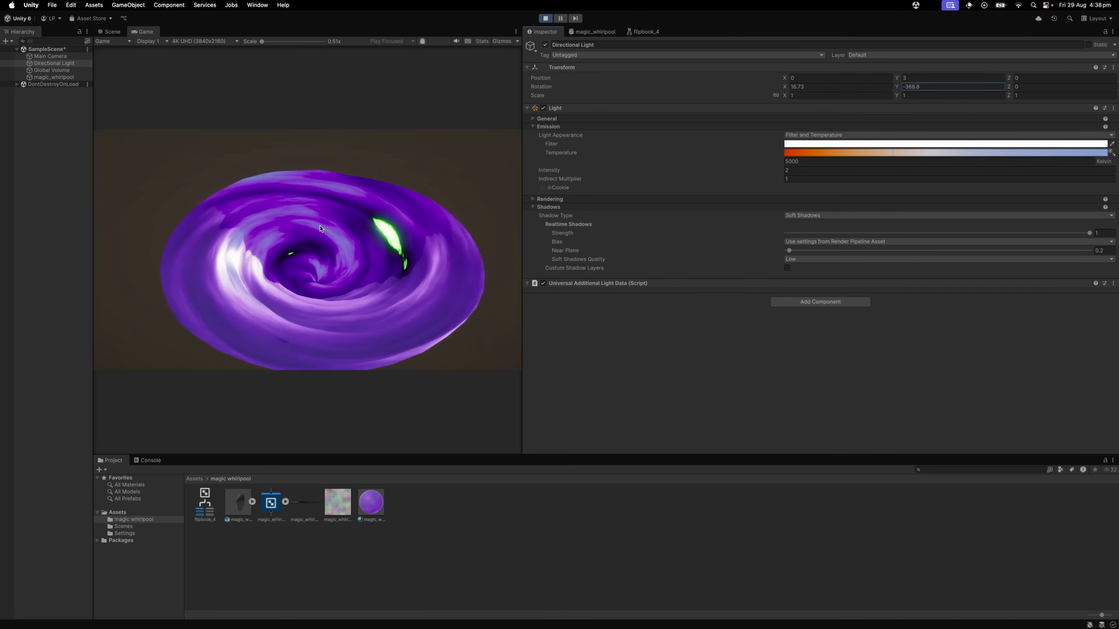
{"action": "left_click", "coordinate": [595, 32]}
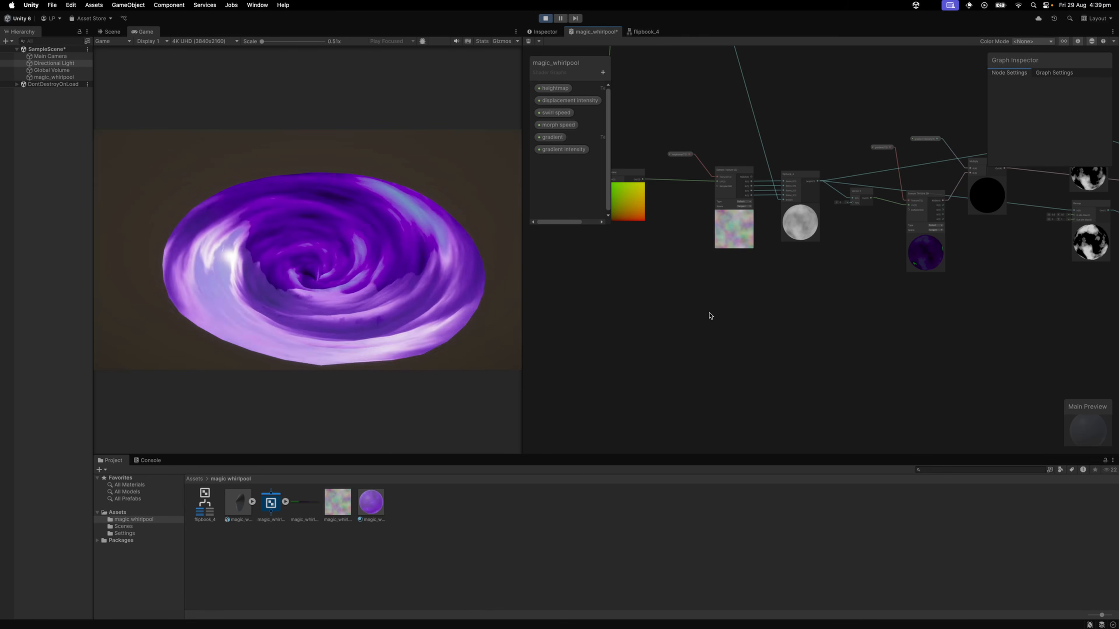
Step: Duplicate the heightmap's Sample Texture 2D and flipbook_4 nodes twice and stack both copies below the original pair
{"action": "left_click_drag", "start_coordinate": [709, 315], "coordinate": [702, 321]}
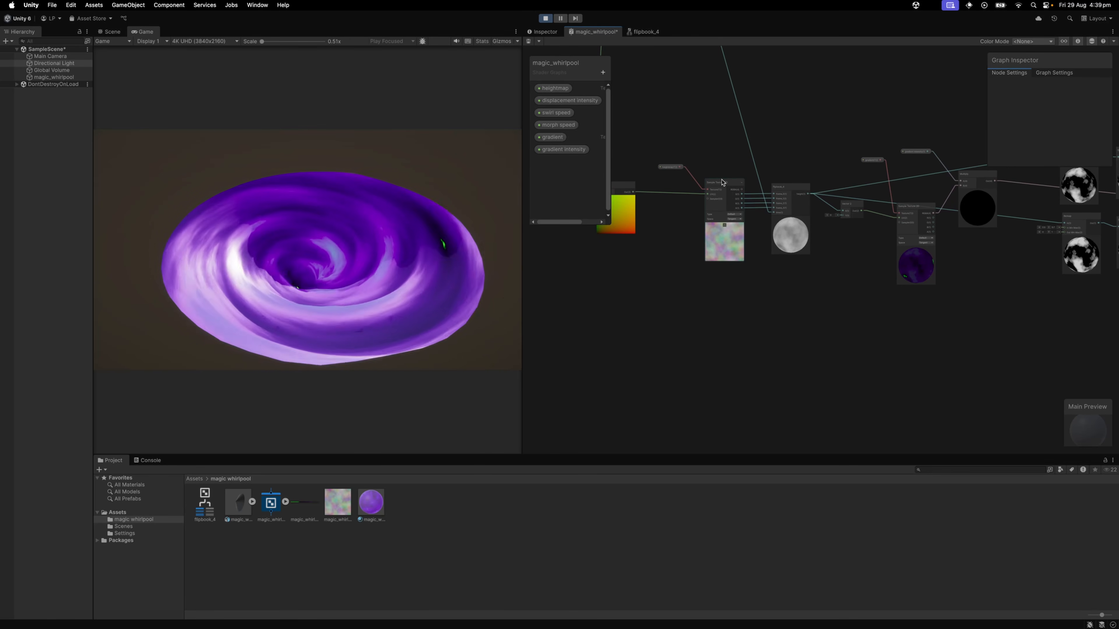
{"action": "left_click_drag", "start_coordinate": [714, 254], "coordinate": [701, 263]}
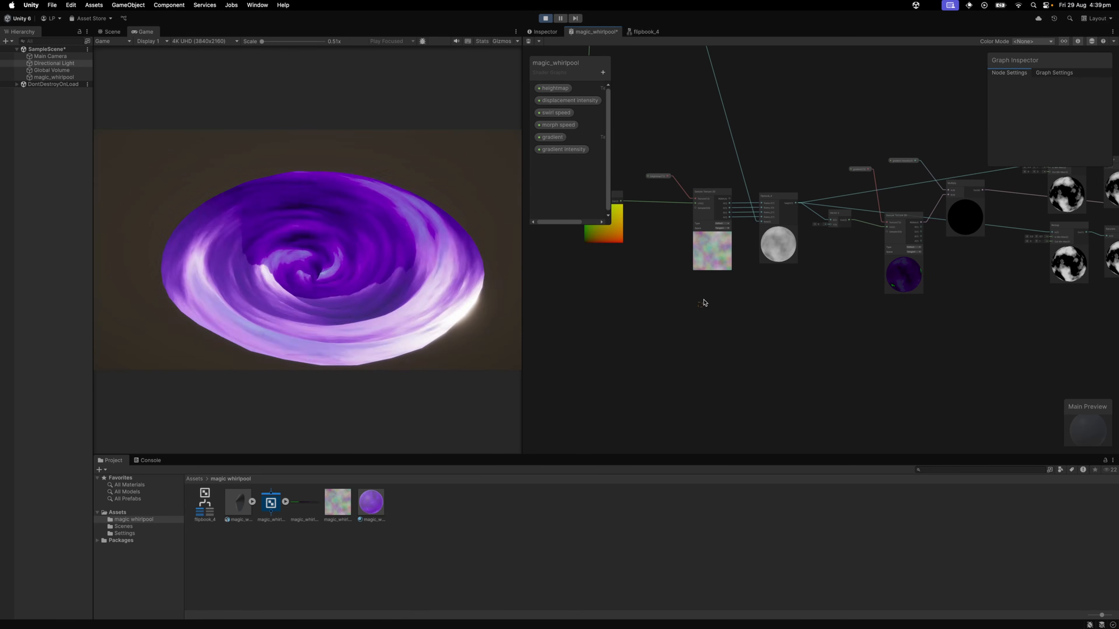
{"action": "left_click_drag", "start_coordinate": [792, 167], "coordinate": [794, 168]}
{"action": "key", "text": "super+d"}
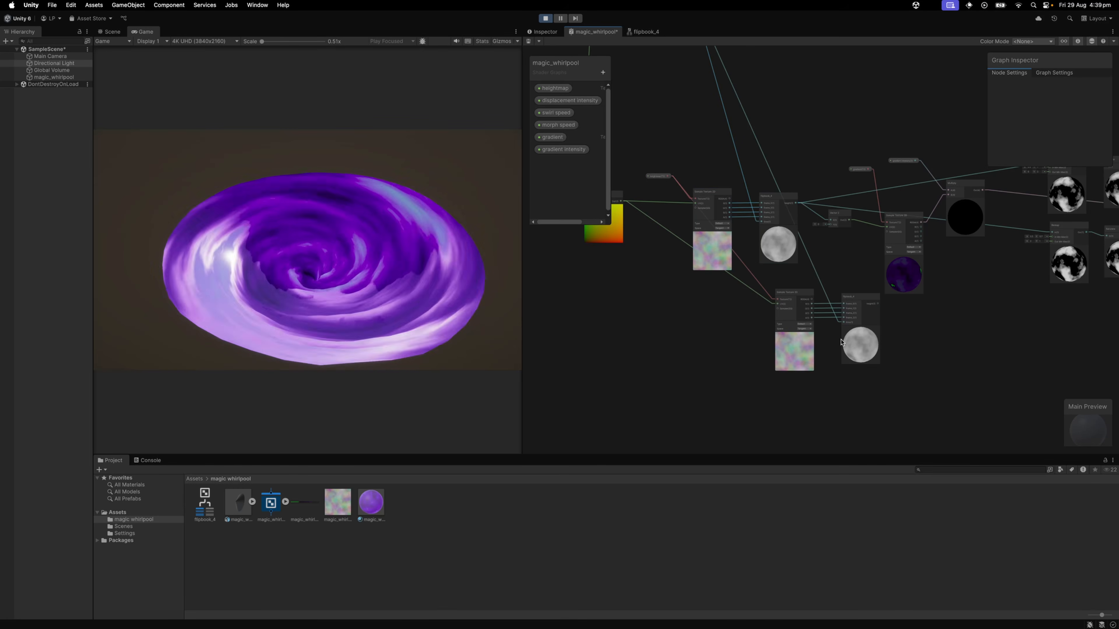
{"action": "mouse_move", "coordinate": [864, 352]}
{"action": "left_mouse_down"}
{"action": "mouse_move", "coordinate": [804, 351]}
{"action": "mouse_move", "coordinate": [858, 341]}
{"action": "left_mouse_up"}
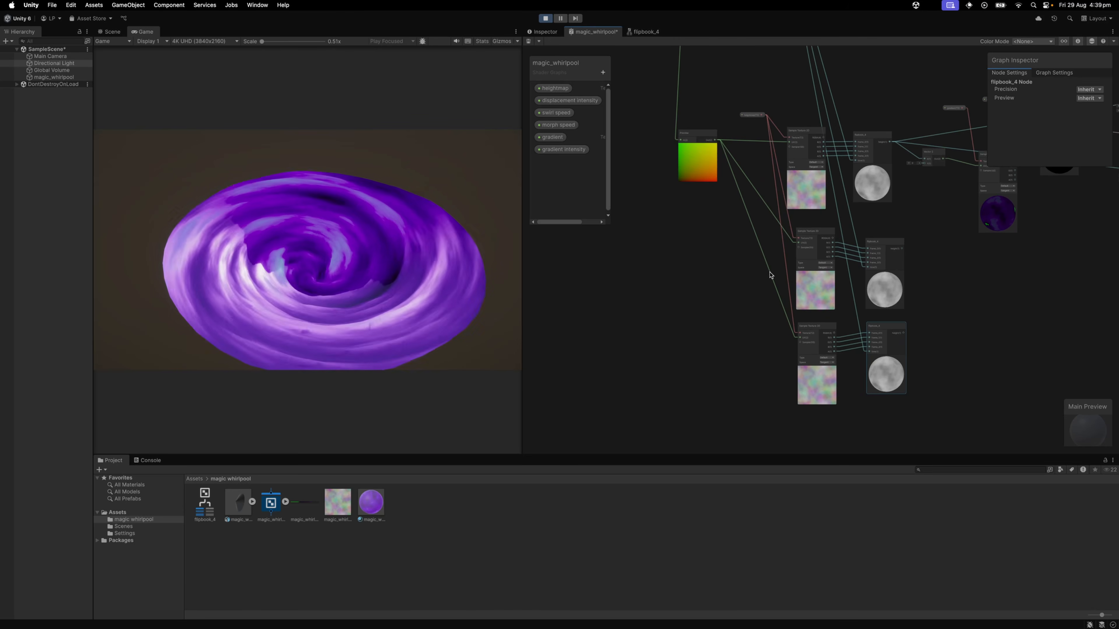
Step: Create a Float property named normal offset and place it in the graph near the duplicated texture samples
{"action": "scroll", "coordinate": [800, 252], "scroll_direction": "up", "scroll_amount": 4}
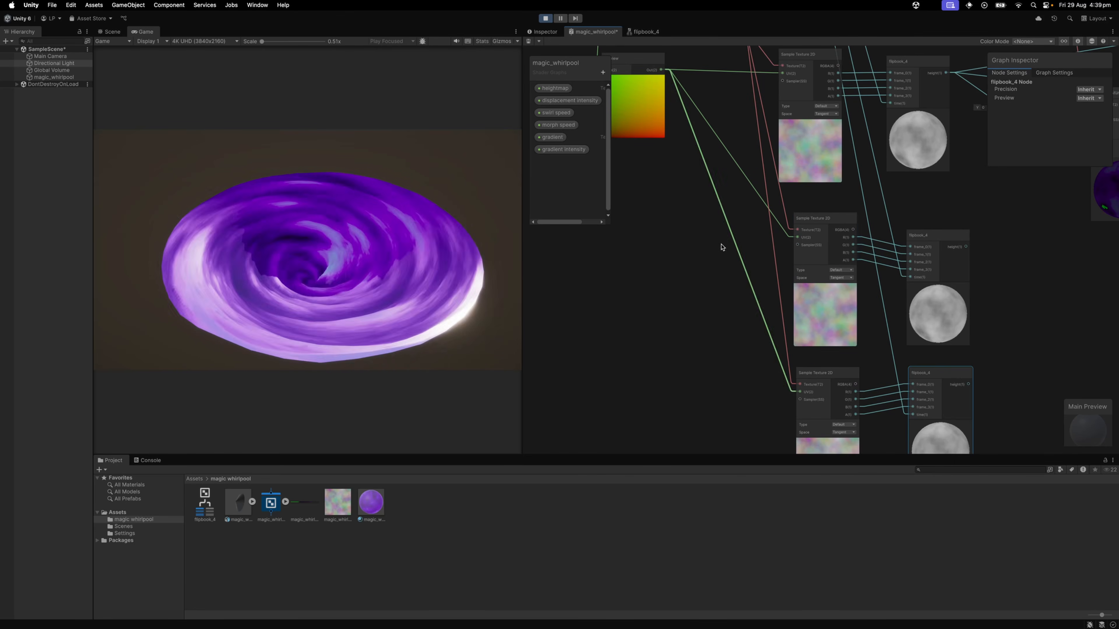
{"action": "left_click_drag", "start_coordinate": [687, 253], "coordinate": [784, 256]}
{"action": "left_click", "coordinate": [603, 73]}
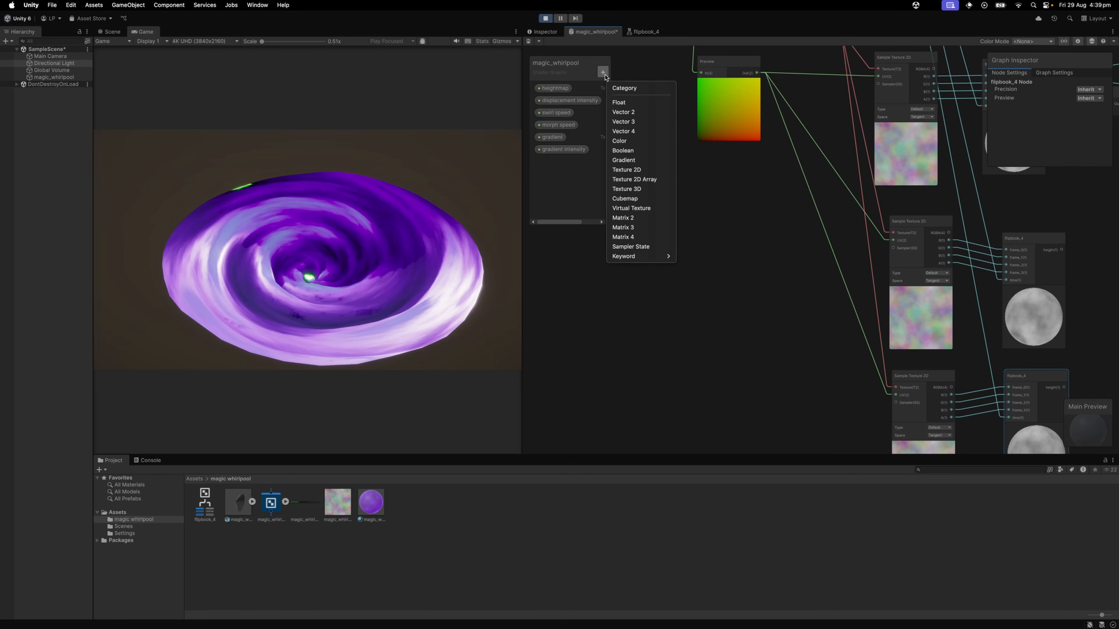
{"action": "left_click", "coordinate": [619, 101]}
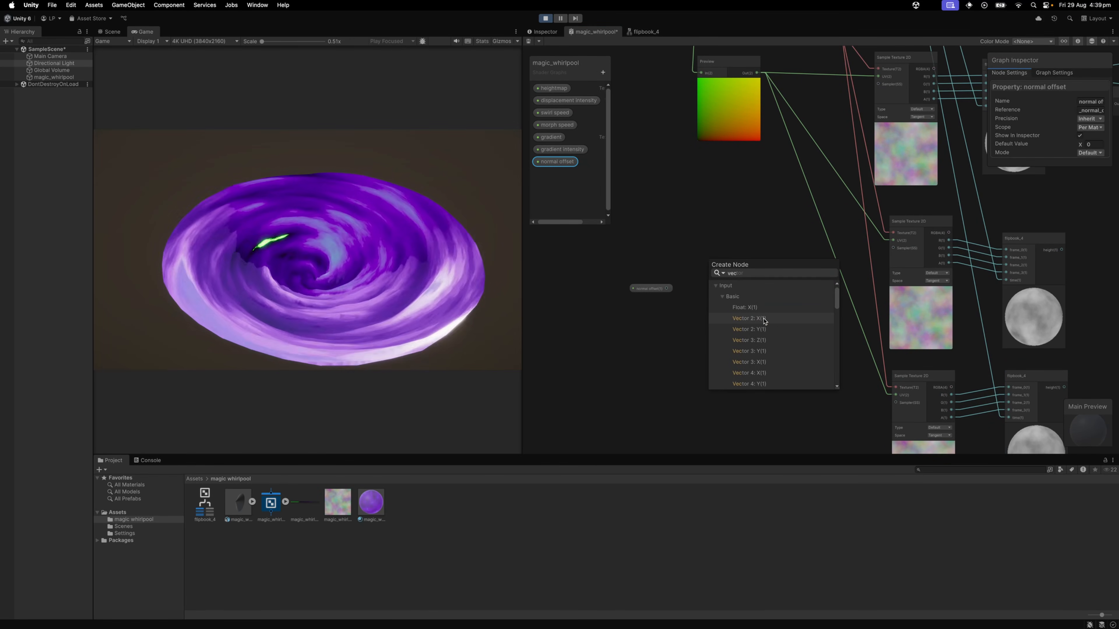
Step: Add two Vector 2 nodes, with normal offset feeding X of the upper one and Y of the lower one
{"action": "left_click", "coordinate": [765, 318]}
{"action": "left_click_drag", "start_coordinate": [724, 265], "coordinate": [743, 262]}
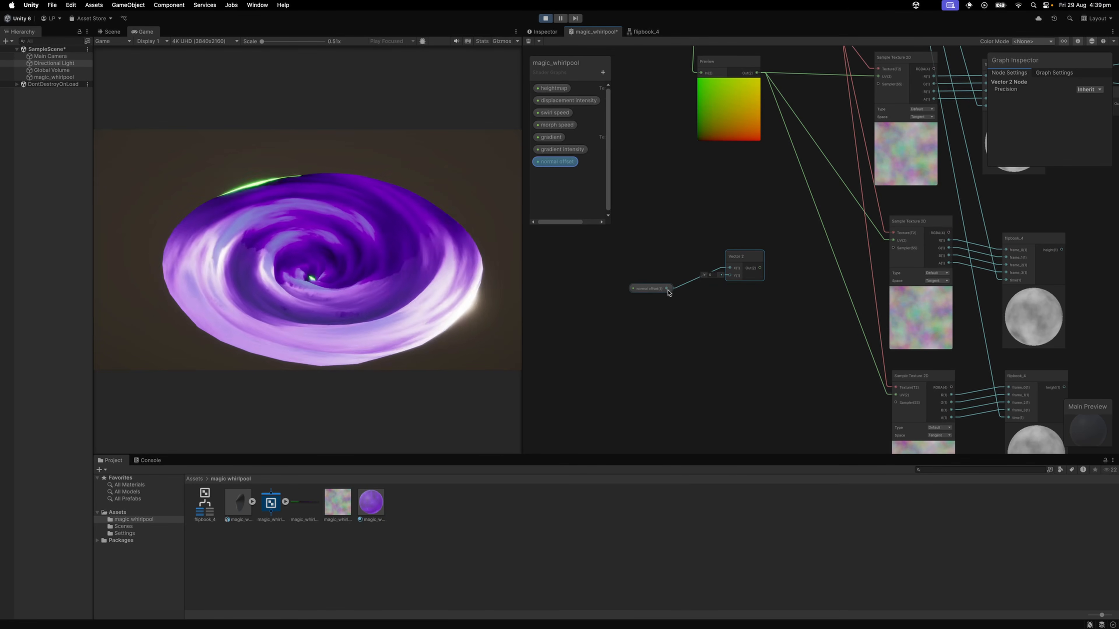
{"action": "left_click_drag", "start_coordinate": [666, 289], "coordinate": [752, 331]}
{"action": "left_click", "coordinate": [801, 387]}
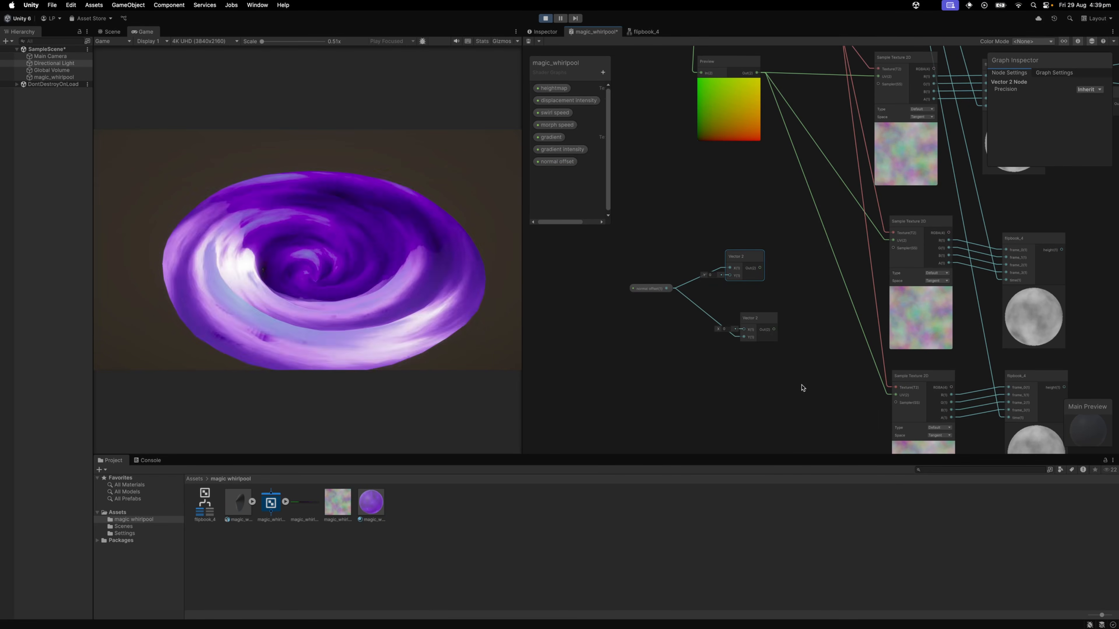
Step: Add each Vector 2 to the Preview node's UVs with separate Add nodes and feed the results into the duplicated texture samples' UV inputs
{"action": "left_click_drag", "start_coordinate": [758, 91], "coordinate": [767, 233]}
{"action": "type", "text": "add"}
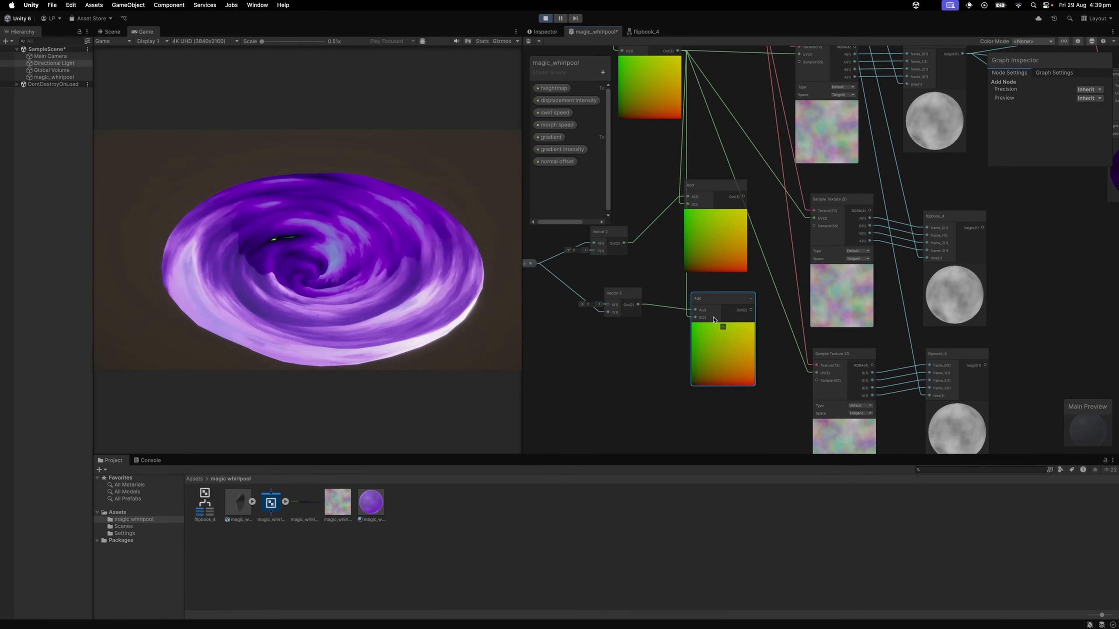
{"action": "left_click_drag", "start_coordinate": [722, 325], "coordinate": [719, 358]}
{"action": "left_click_drag", "start_coordinate": [717, 264], "coordinate": [721, 290]}
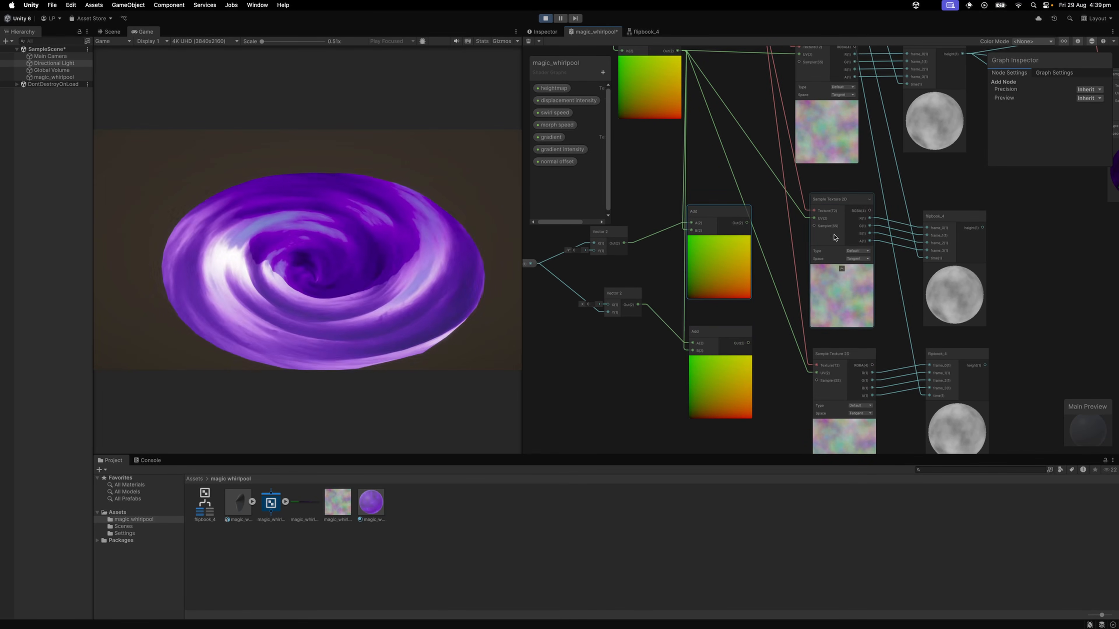
{"action": "left_click_drag", "start_coordinate": [747, 223], "coordinate": [810, 223]}
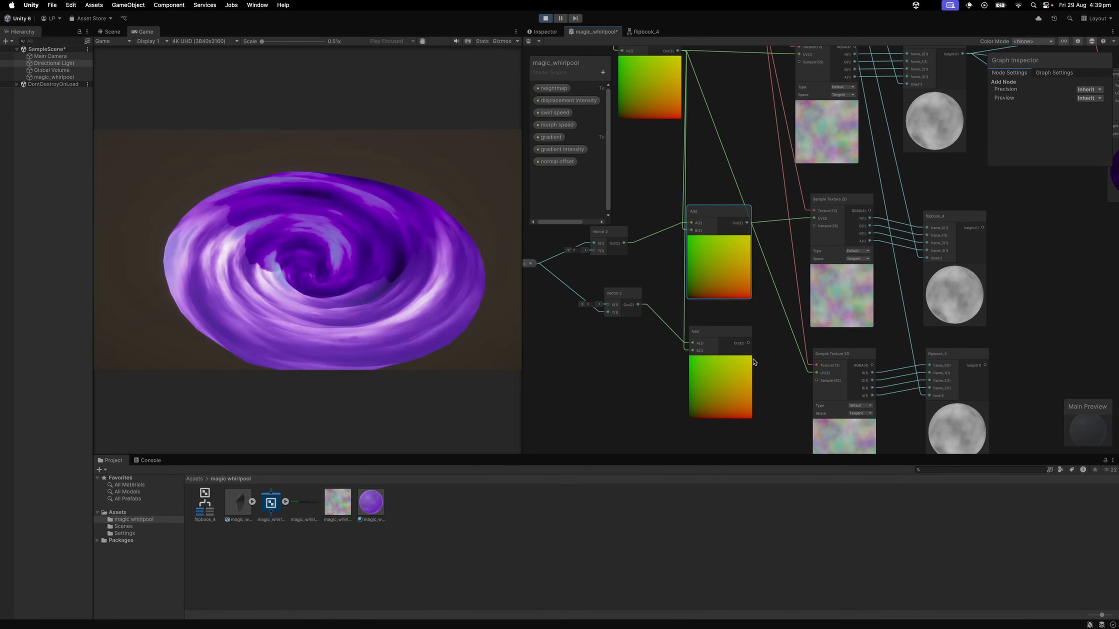
{"action": "left_click_drag", "start_coordinate": [748, 343], "coordinate": [816, 373]}
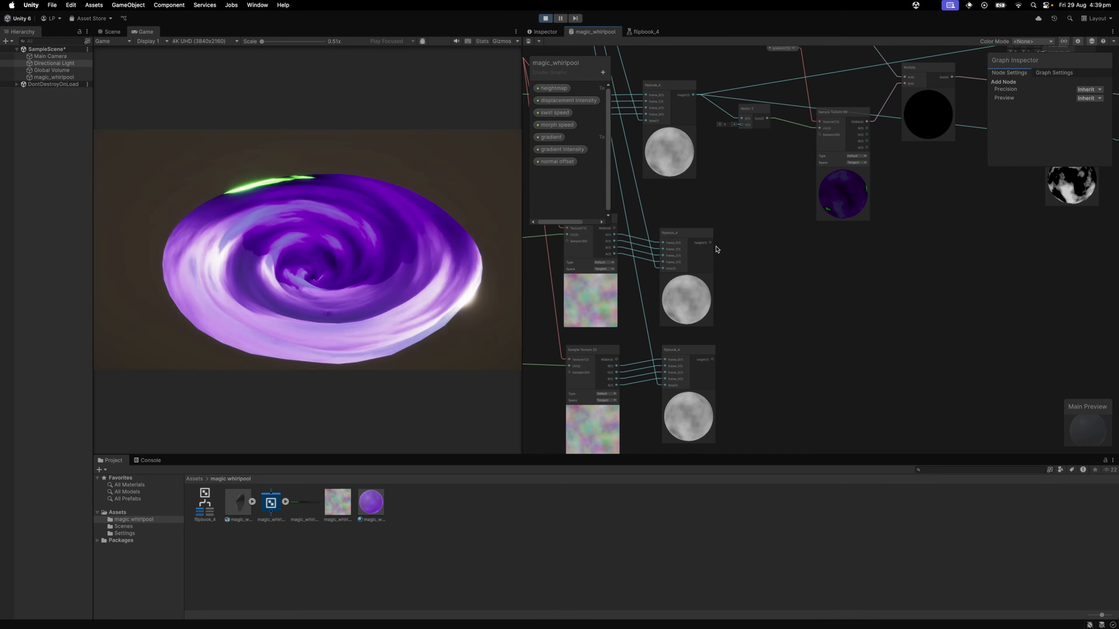
Step: Set the normal offset property's default value to 0.1 and save the graph
{"action": "left_click_drag", "start_coordinate": [716, 246], "coordinate": [808, 231]}
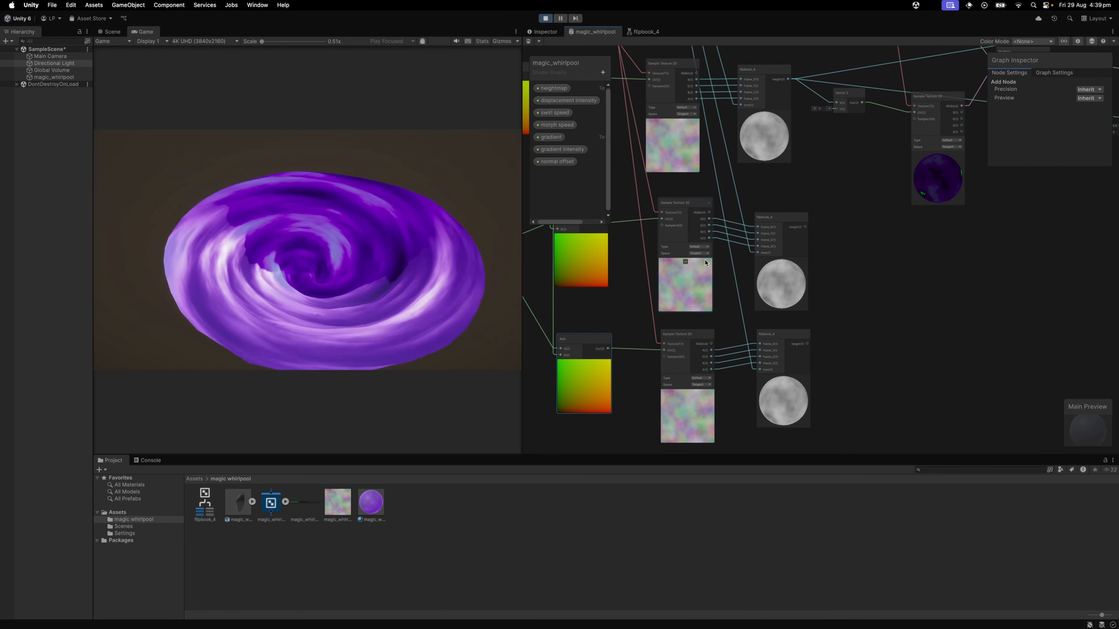
{"action": "left_click_drag", "start_coordinate": [754, 285], "coordinate": [882, 281]}
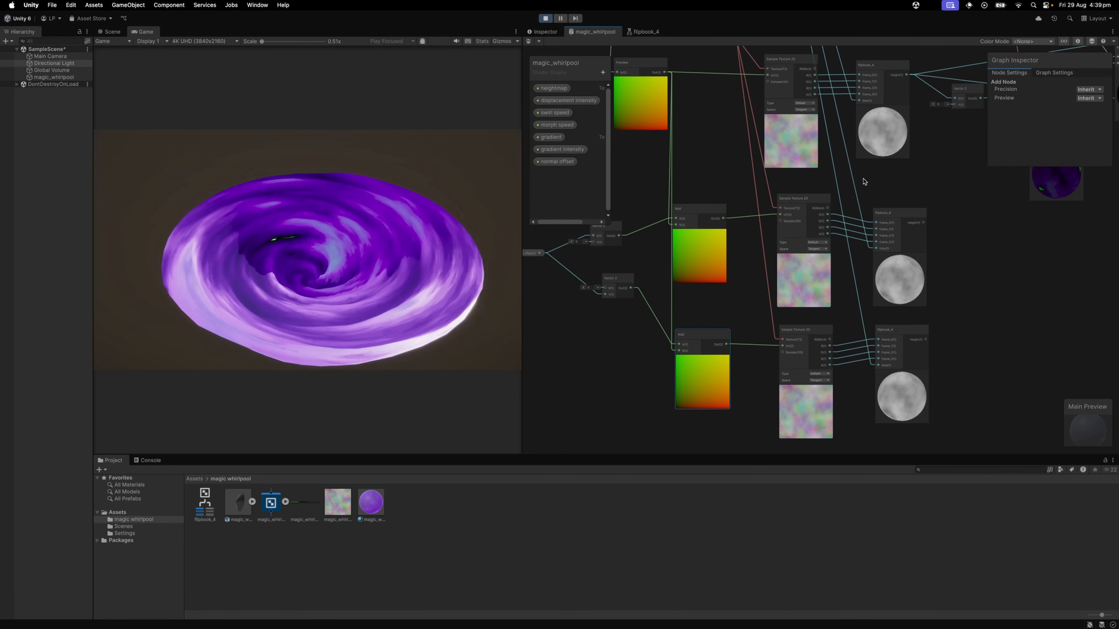
{"action": "left_click_drag", "start_coordinate": [872, 148], "coordinate": [909, 164]}
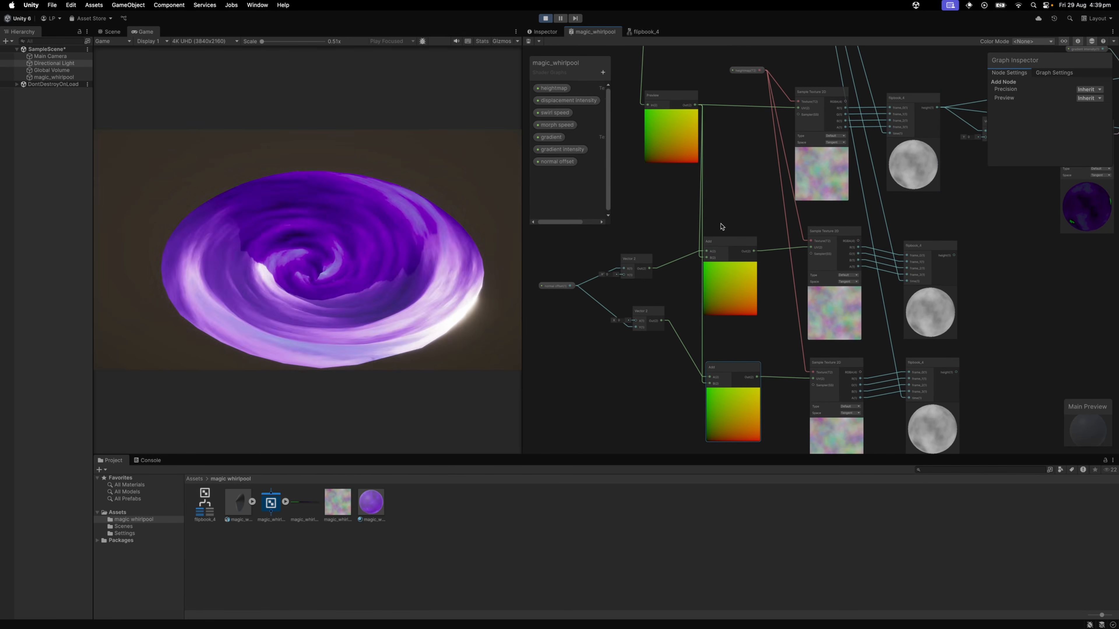
{"action": "left_click", "coordinate": [547, 285]}
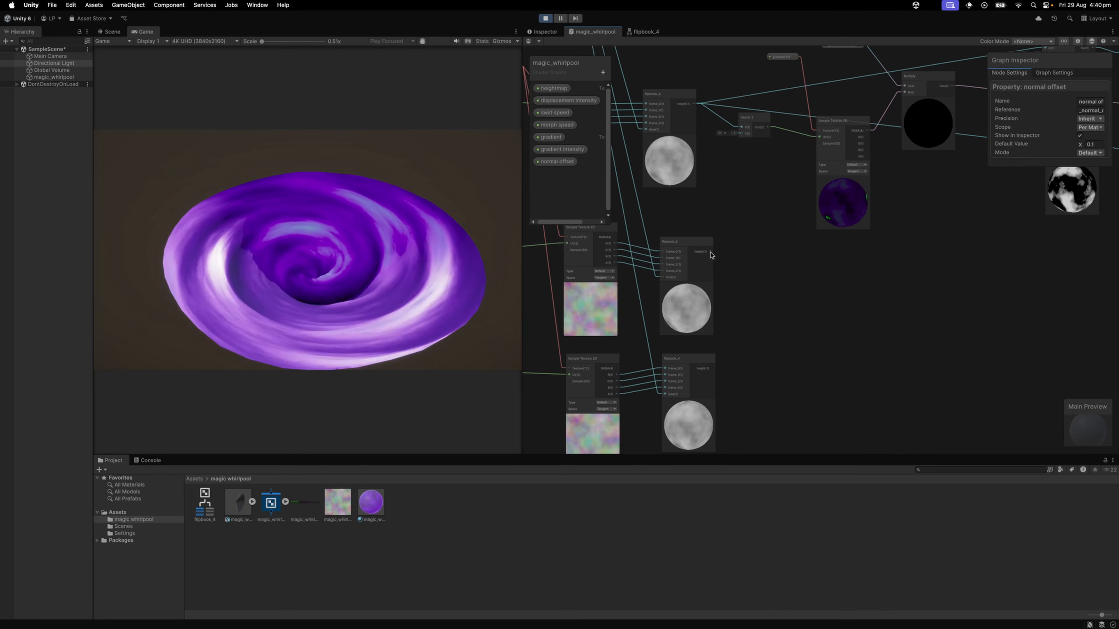
Step: Add two Subtract nodes that subtract the original flipbook_4 height from each of the two offset flipbook_4 heights
{"action": "left_click_drag", "start_coordinate": [710, 253], "coordinate": [782, 266]}
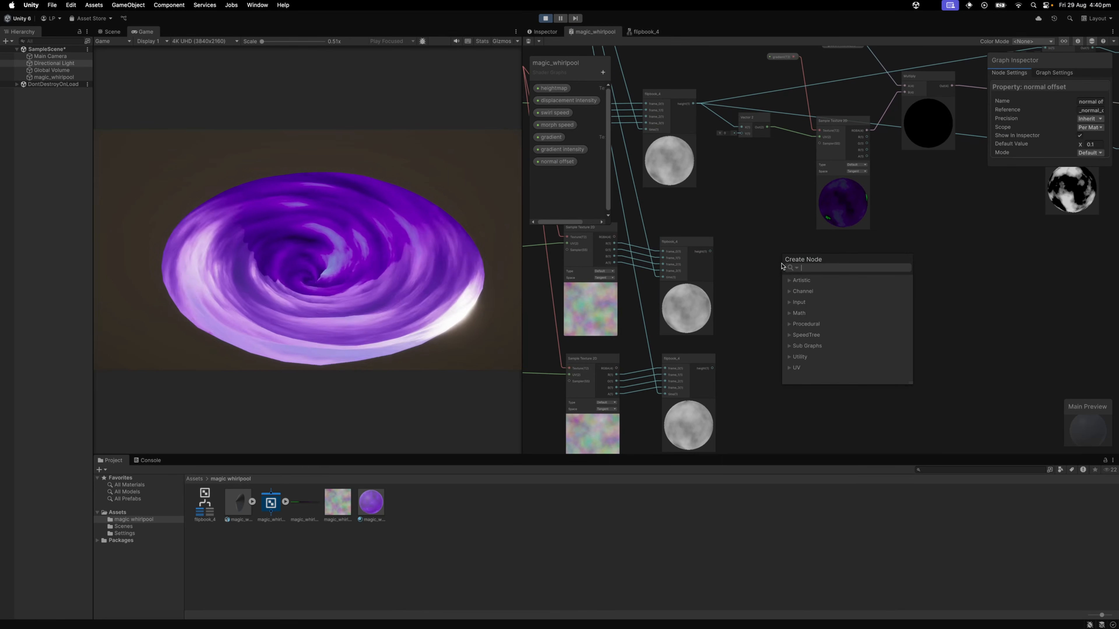
{"action": "type", "text": "sub"}
{"action": "key", "text": "Down"}
{"action": "key", "text": "Return"}
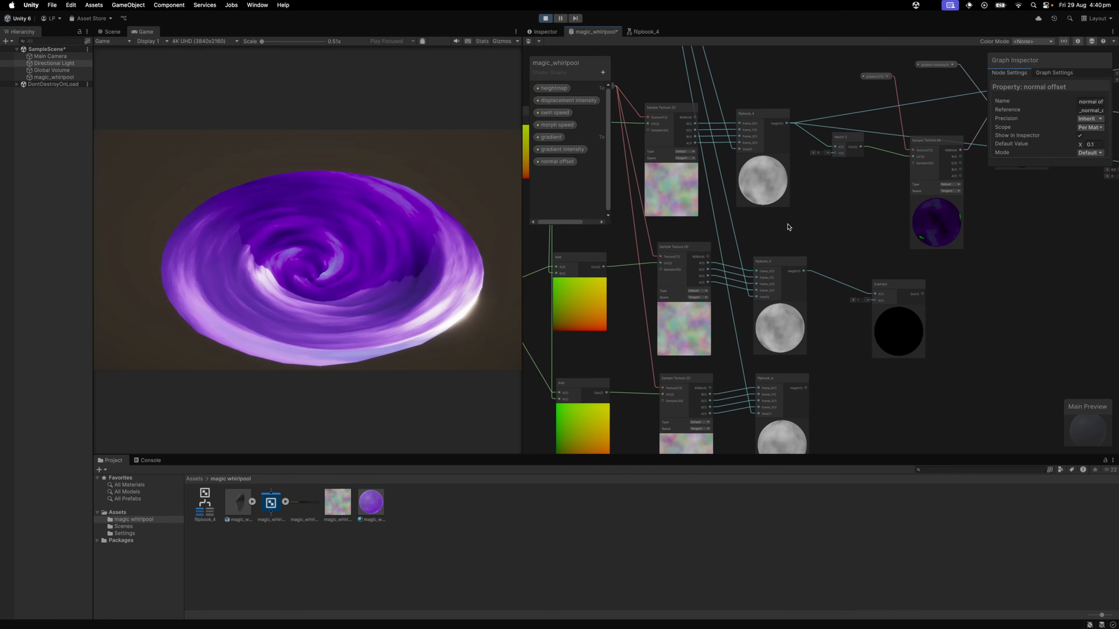
{"action": "left_click_drag", "start_coordinate": [789, 227], "coordinate": [843, 229]}
{"action": "left_click_drag", "start_coordinate": [808, 151], "coordinate": [747, 130]}
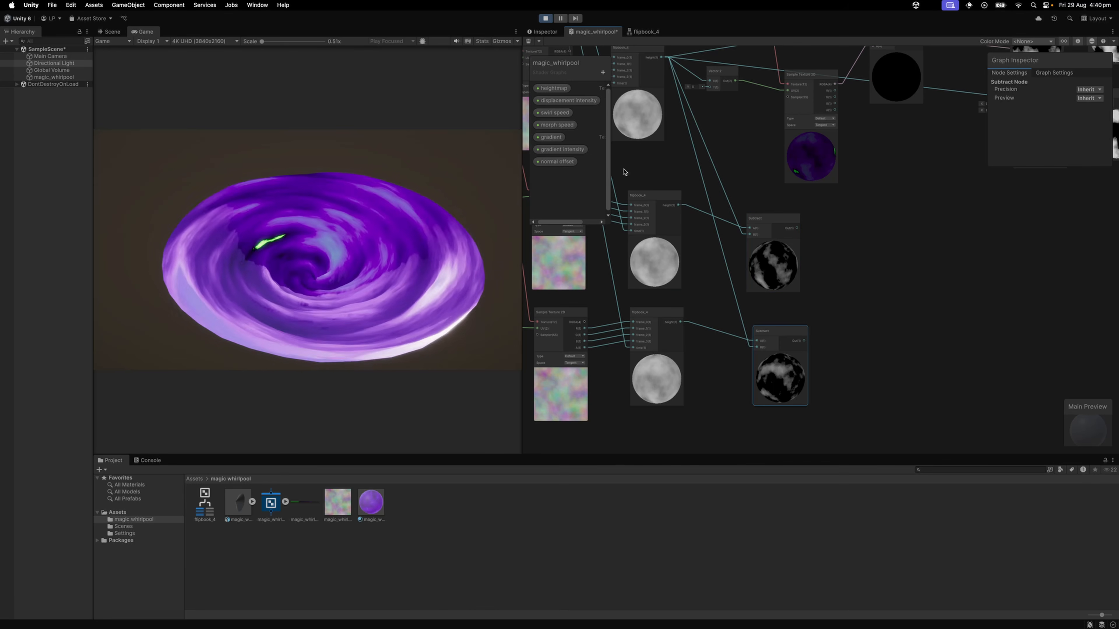
Step: Create a Float property named normal intensity and place it in the graph between the two Subtract nodes
{"action": "left_click", "coordinate": [602, 73]}
{"action": "left_click", "coordinate": [623, 100]}
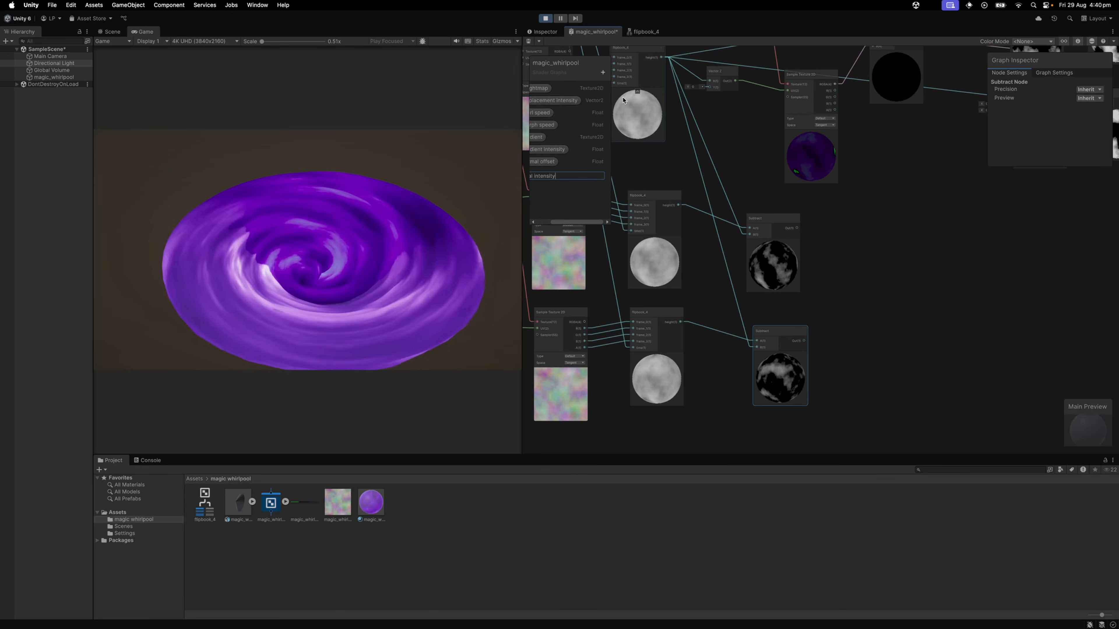
{"action": "key", "text": "Return"}
{"action": "left_click_drag", "start_coordinate": [546, 174], "coordinate": [778, 308]}
Step: Add two Multiply nodes that multiply each Subtract result by normal intensity
{"action": "key", "text": "space"}
{"action": "type", "text": "m"}
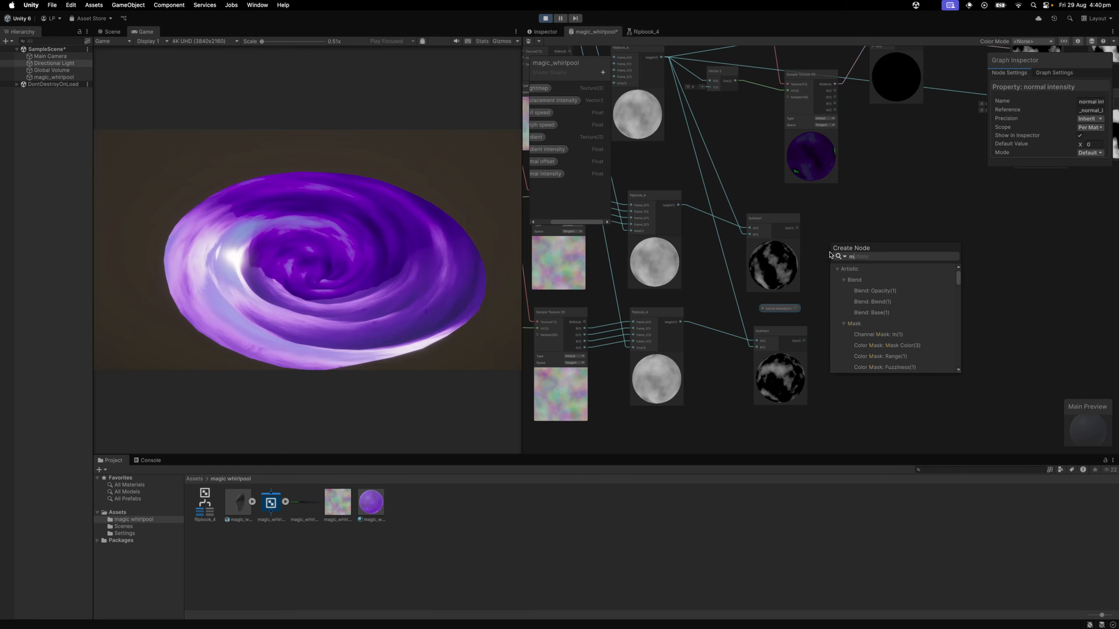
{"action": "type", "text": "ukl"}
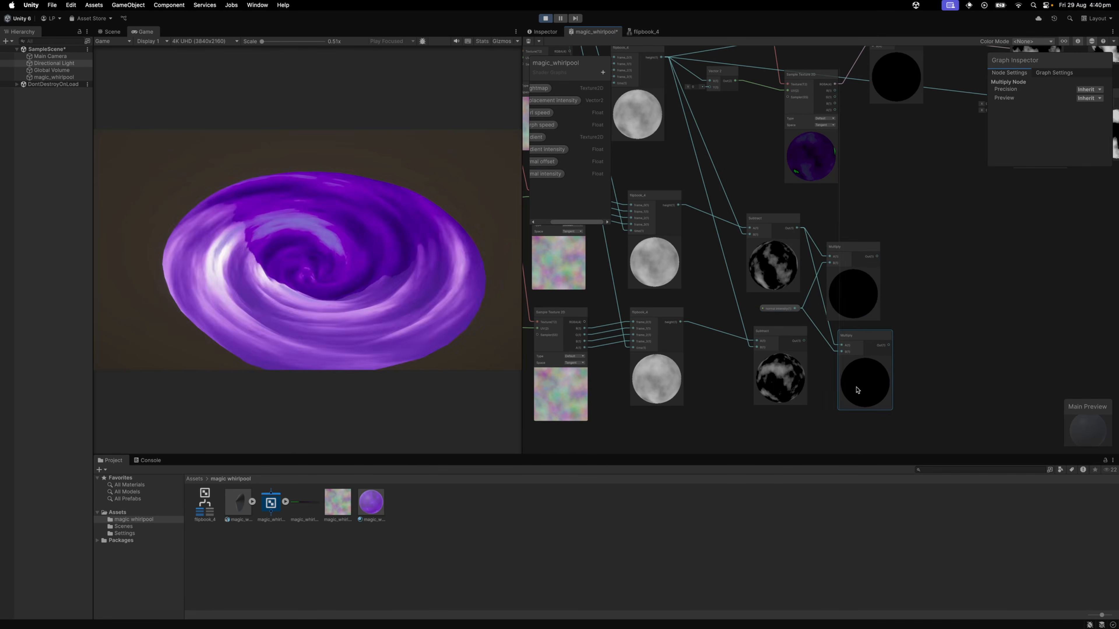
Step: Add two Vector 3 nodes, each receiving one normal intensity Multiply result in its Z input
{"action": "left_click_drag", "start_coordinate": [704, 261], "coordinate": [766, 263]}
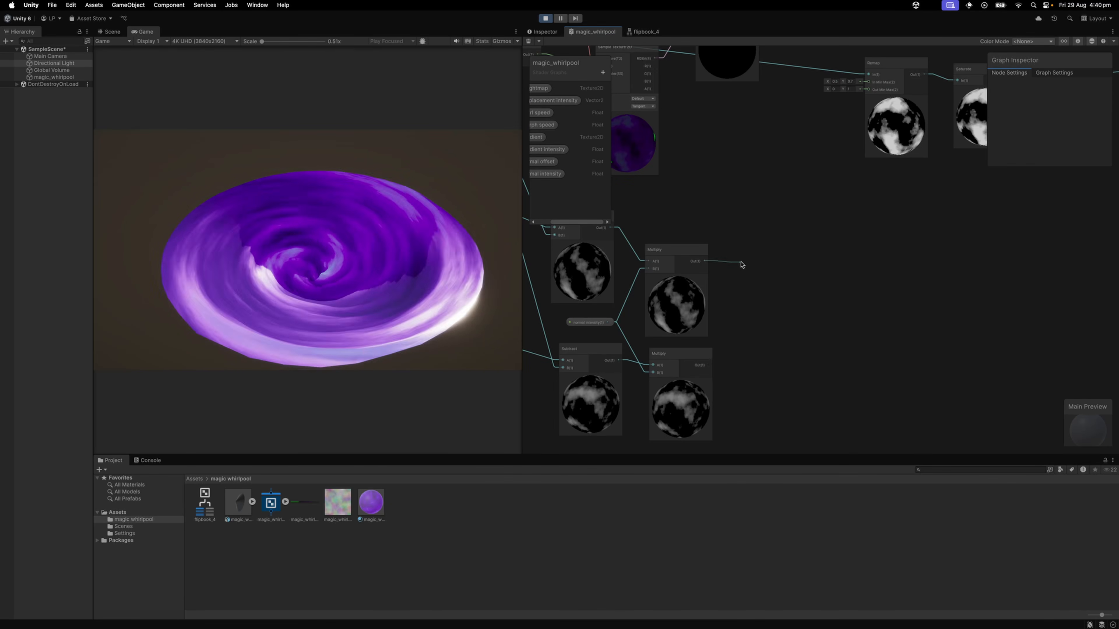
{"action": "type", "text": "ve"}
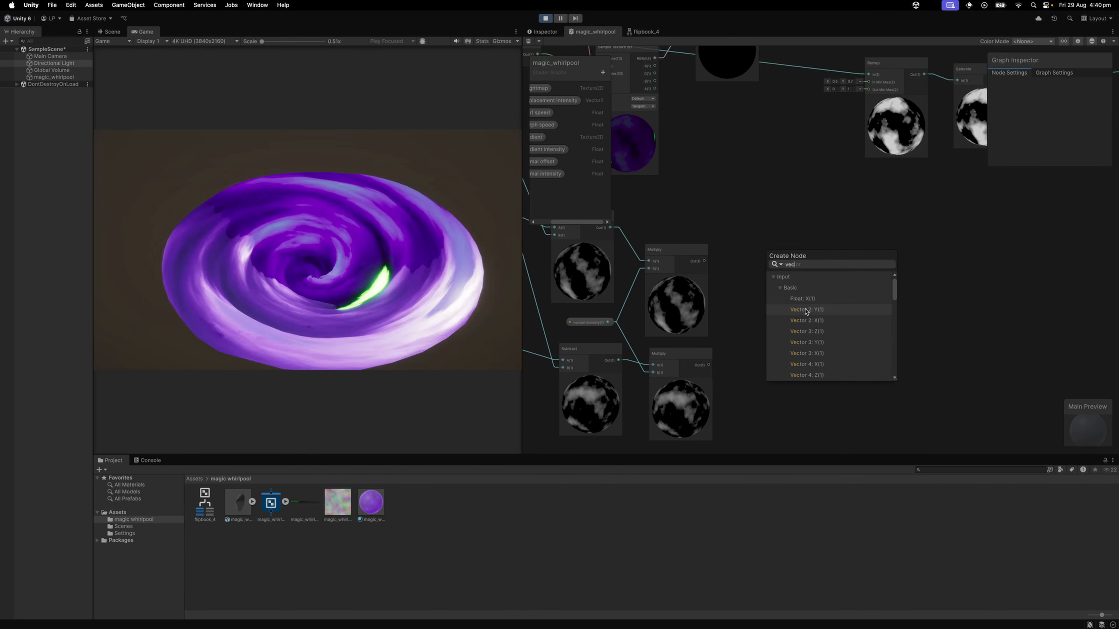
{"action": "type", "text": "c"}
{"action": "left_click", "coordinate": [821, 331]}
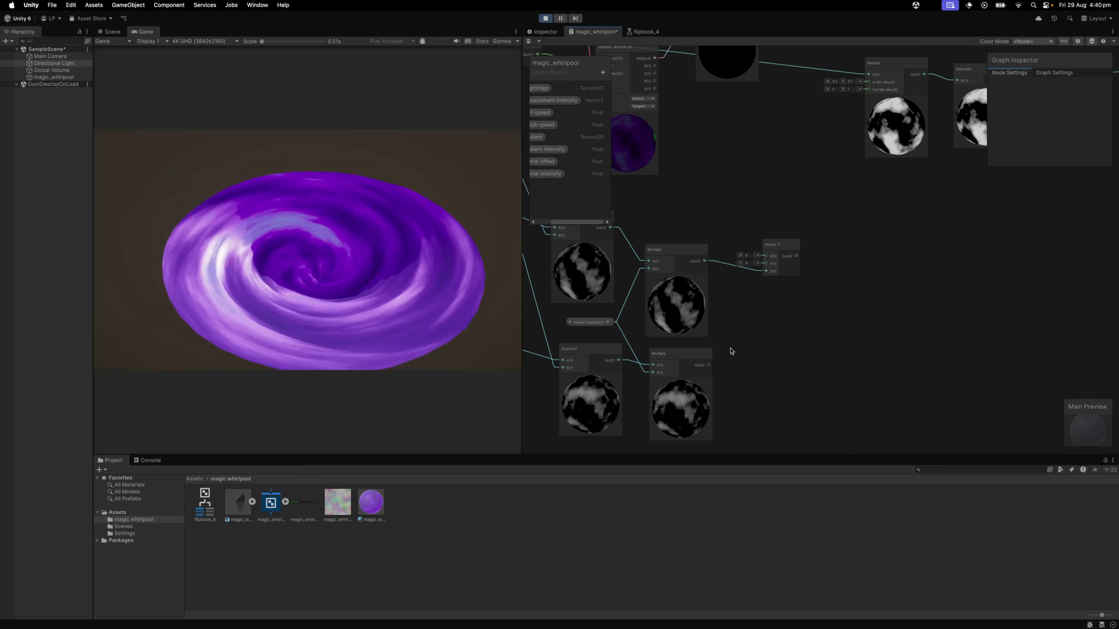
{"action": "left_click_drag", "start_coordinate": [709, 365], "coordinate": [771, 366]}
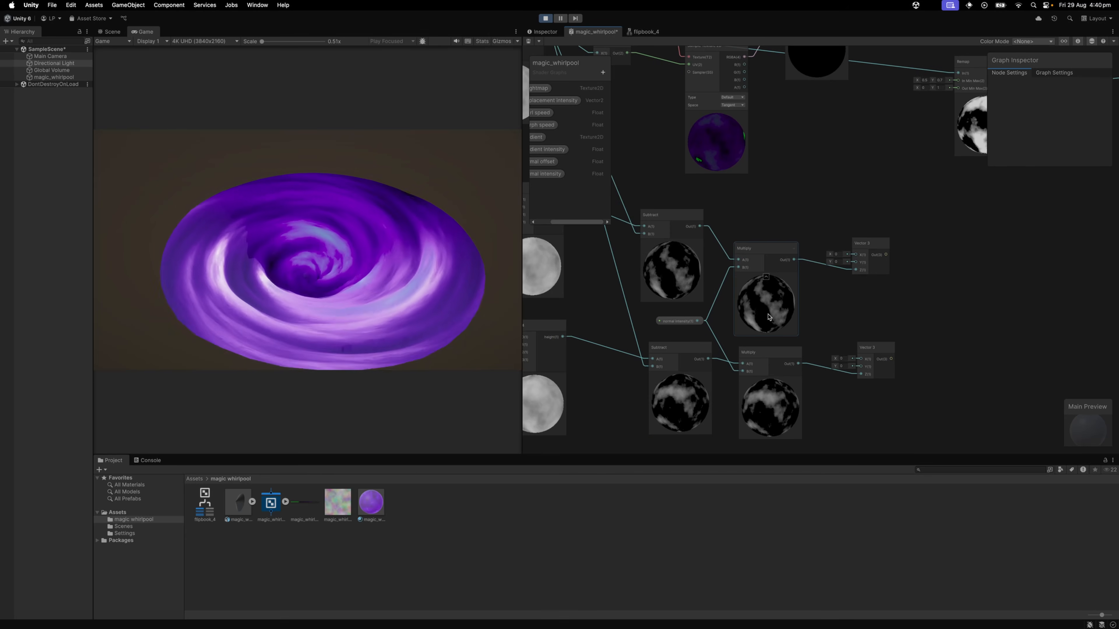
Step: Set X to 1 on the upper Vector 3 node and Y to 1 on the lower Vector 3 node
{"action": "left_click_drag", "start_coordinate": [670, 249], "coordinate": [863, 255]}
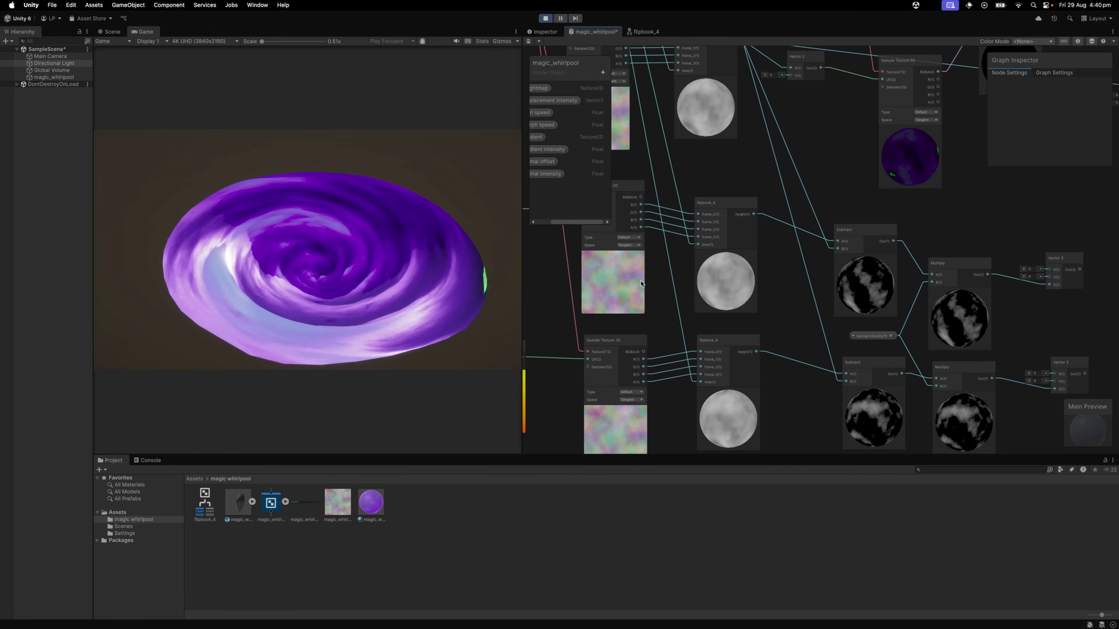
{"action": "left_click_drag", "start_coordinate": [641, 284], "coordinate": [734, 326]}
{"action": "left_click_drag", "start_coordinate": [1004, 336], "coordinate": [676, 304]}
{"action": "left_click_drag", "start_coordinate": [793, 328], "coordinate": [1033, 244]}
{"action": "scroll", "coordinate": [594, 329], "scroll_direction": "down", "scroll_amount": 2}
{"action": "scroll", "coordinate": [969, 325], "scroll_direction": "up", "scroll_amount": 5}
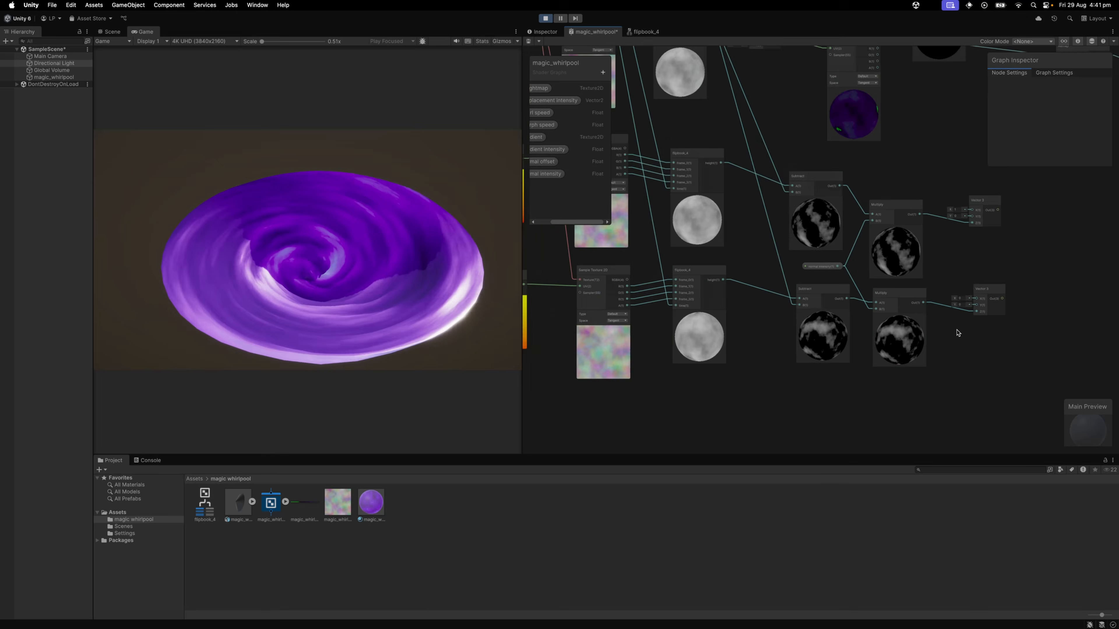
{"action": "left_click", "coordinate": [856, 301]}
{"action": "type", "text": "1"}
{"action": "scroll", "coordinate": [881, 297], "scroll_direction": "right", "scroll_amount": 5}
{"action": "scroll", "coordinate": [881, 298], "scroll_direction": "up", "scroll_amount": 4}
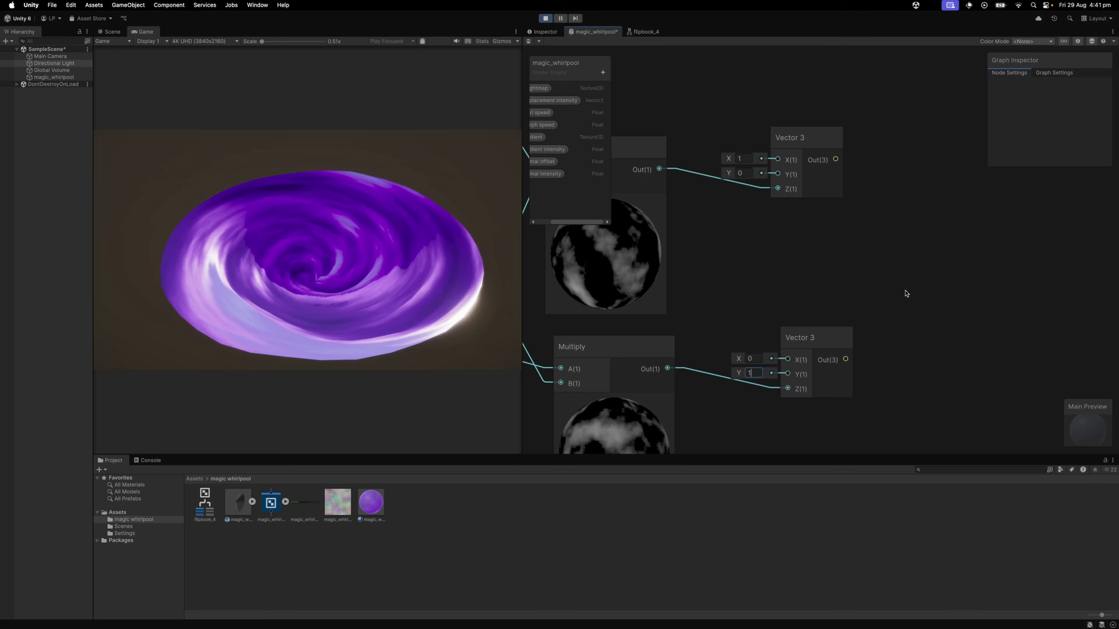
Step: Add a Cross Product node taking the upper Vector 3 as A and the lower Vector 3 as B
{"action": "left_click_drag", "start_coordinate": [835, 159], "coordinate": [914, 246]}
{"action": "type", "text": "cr0"}
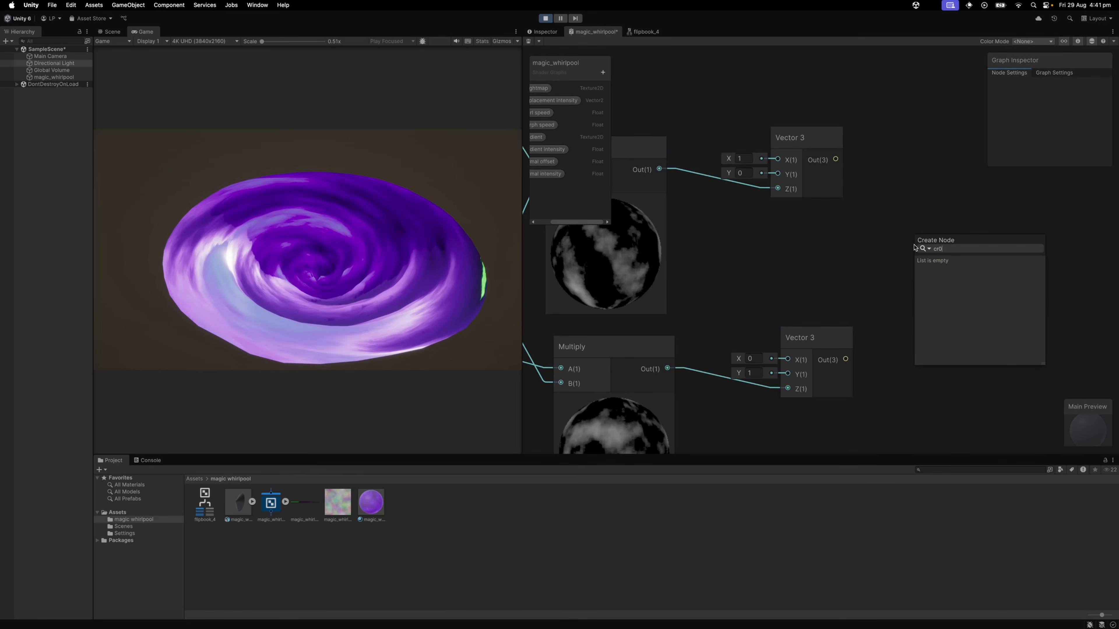
{"action": "key", "text": "BackSpace"}
{"action": "type", "text": "o"}
{"action": "key", "text": "Down"}
{"action": "key", "text": "Return"}
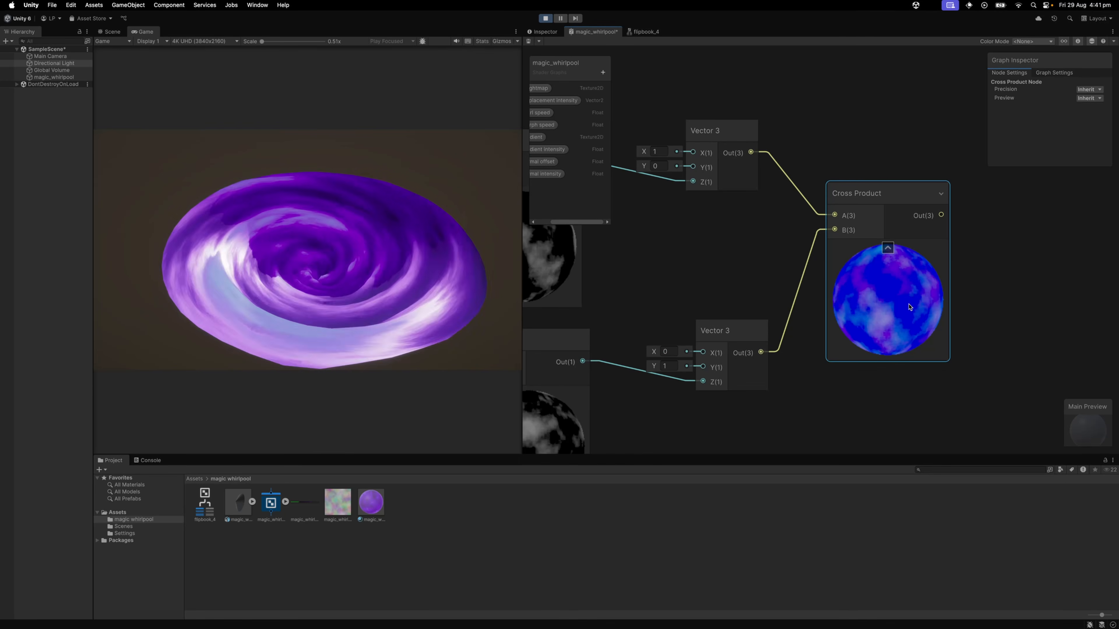
Step: Pass the cross product through a Normalize node and connect it to the Fragment's Normal (Tangent Space) input
{"action": "scroll", "coordinate": [904, 298], "scroll_direction": "down", "scroll_amount": 10}
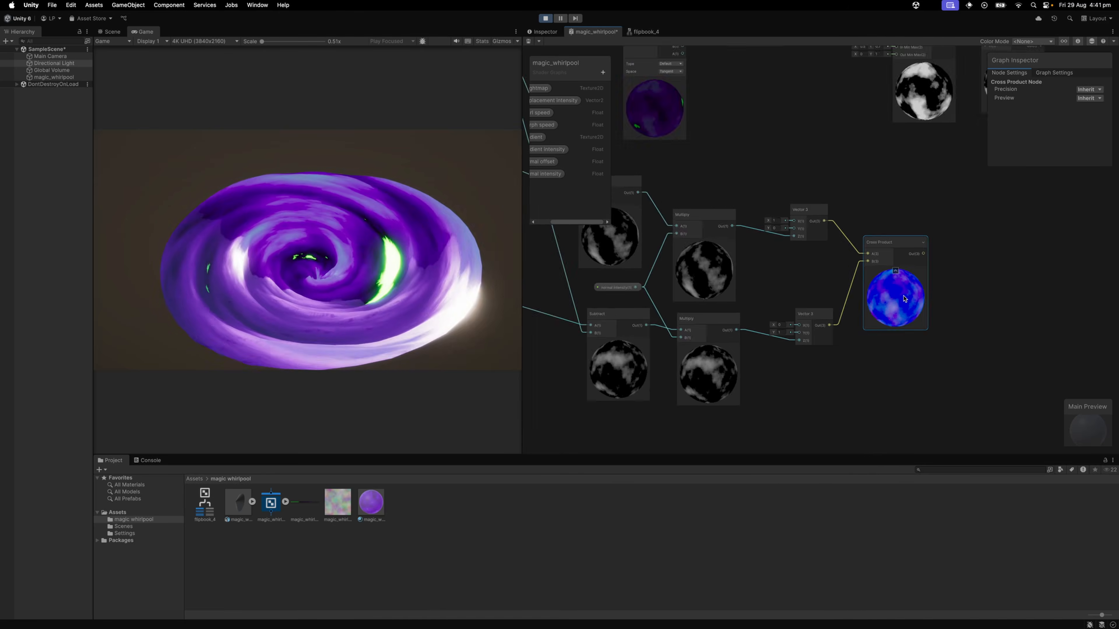
{"action": "left_click_drag", "start_coordinate": [720, 338], "coordinate": [747, 337]}
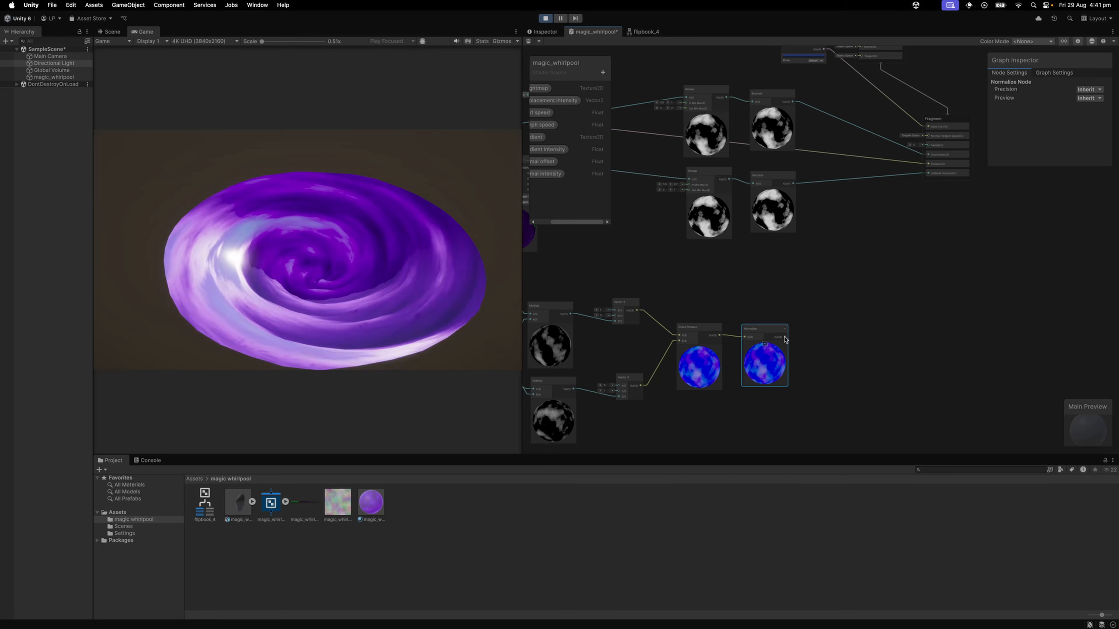
{"action": "left_click_drag", "start_coordinate": [786, 338], "coordinate": [921, 136]}
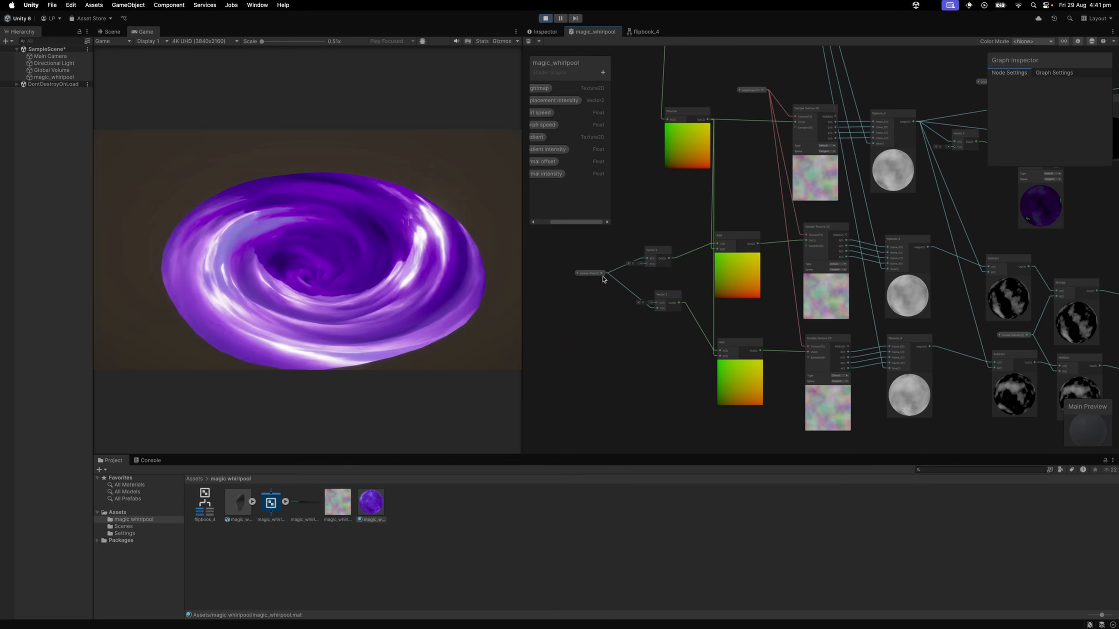
Step: Set the normal offset of the magic_whirlpool material to 0.05
{"action": "left_click", "coordinate": [601, 275]}
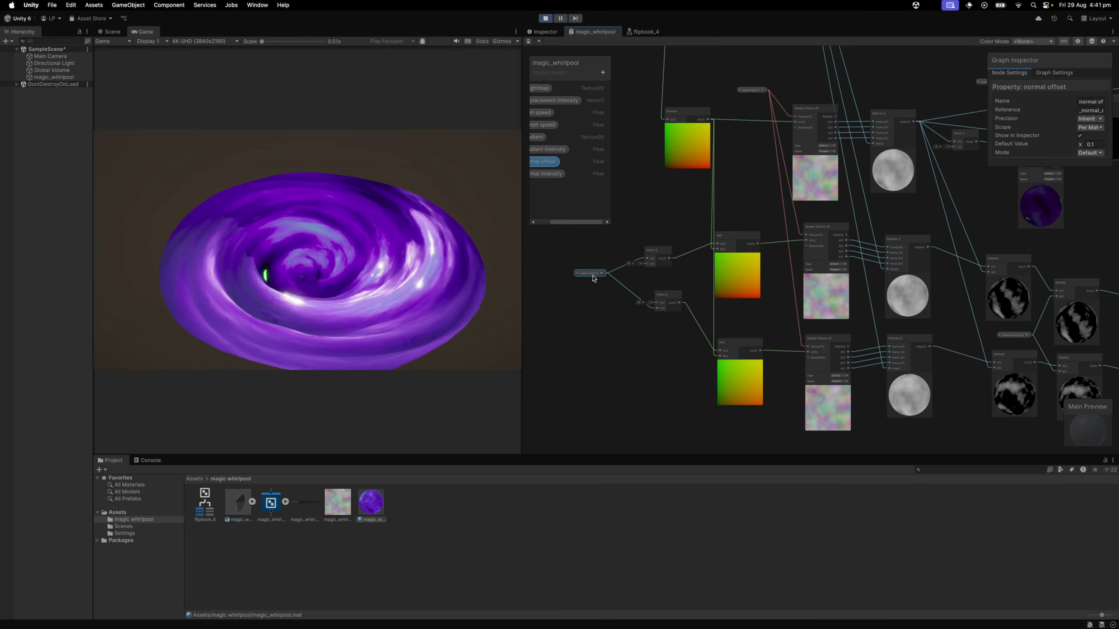
{"action": "left_click", "coordinate": [543, 32]}
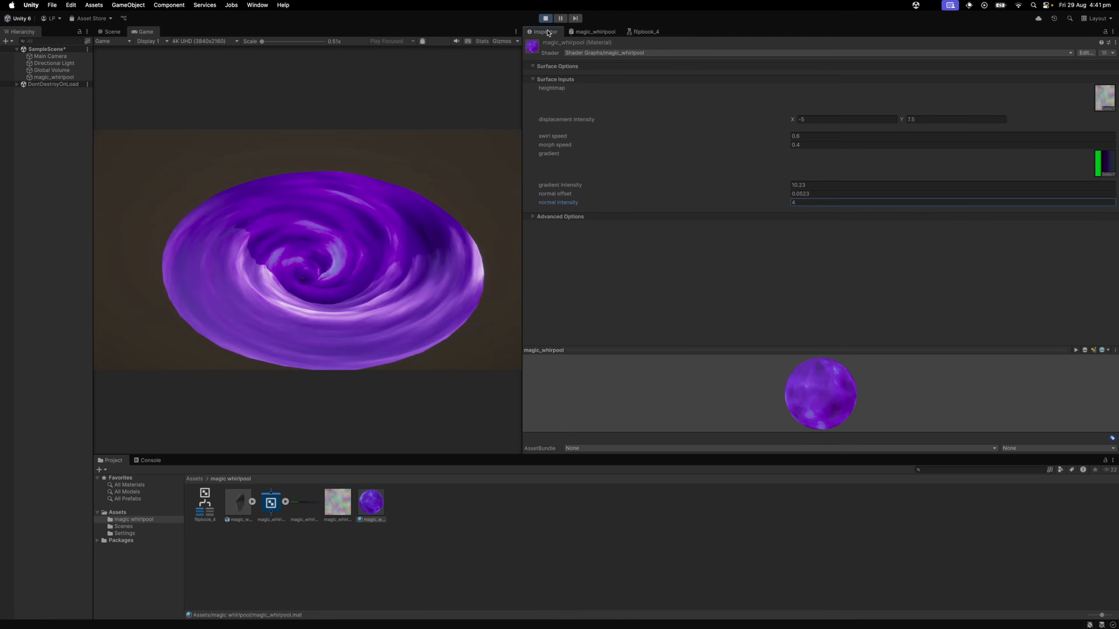
{"action": "left_click", "coordinate": [815, 194]}
{"action": "key", "text": "BackSpace"}
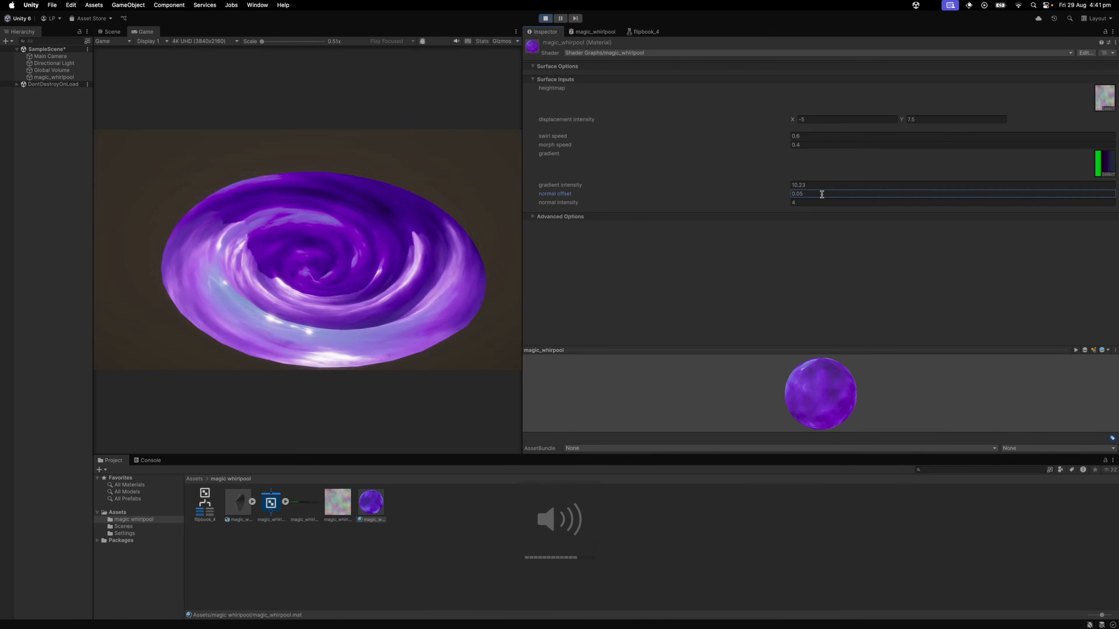
Step: Examine the normal calculation in the shader graph from the UV offsets through to the Fragment's normal input
{"action": "left_click", "coordinate": [591, 34]}
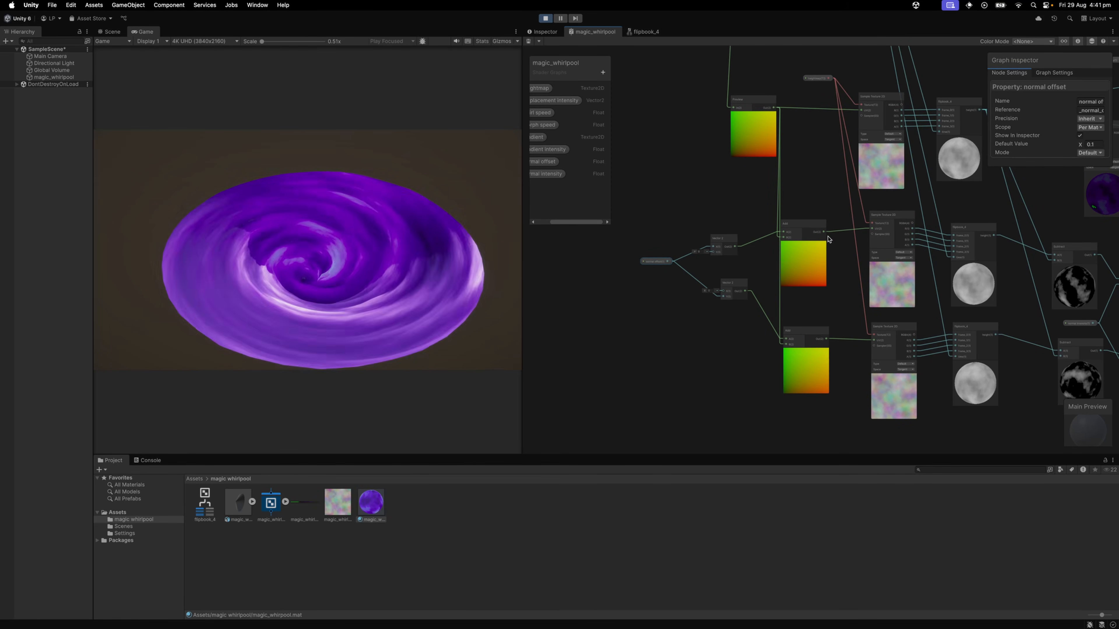
{"action": "left_click_drag", "start_coordinate": [829, 252], "coordinate": [548, 260]}
{"action": "scroll", "coordinate": [909, 245], "scroll_direction": "down", "scroll_amount": 2}
{"action": "left_click_drag", "start_coordinate": [909, 244], "coordinate": [698, 285]}
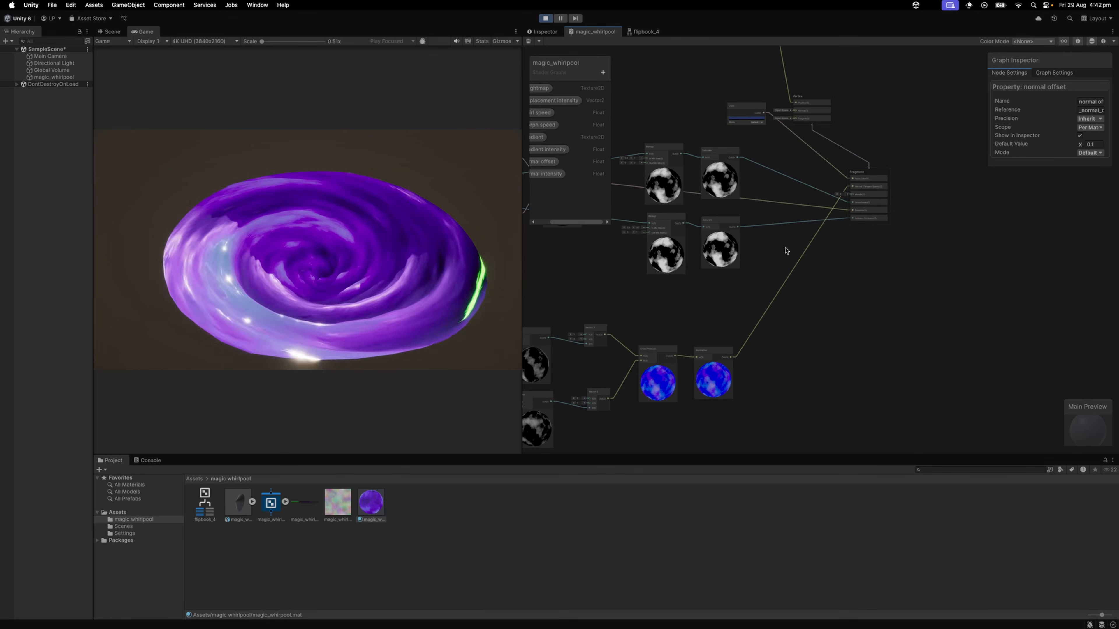
{"action": "scroll", "coordinate": [874, 221], "scroll_direction": "up", "scroll_amount": 3}
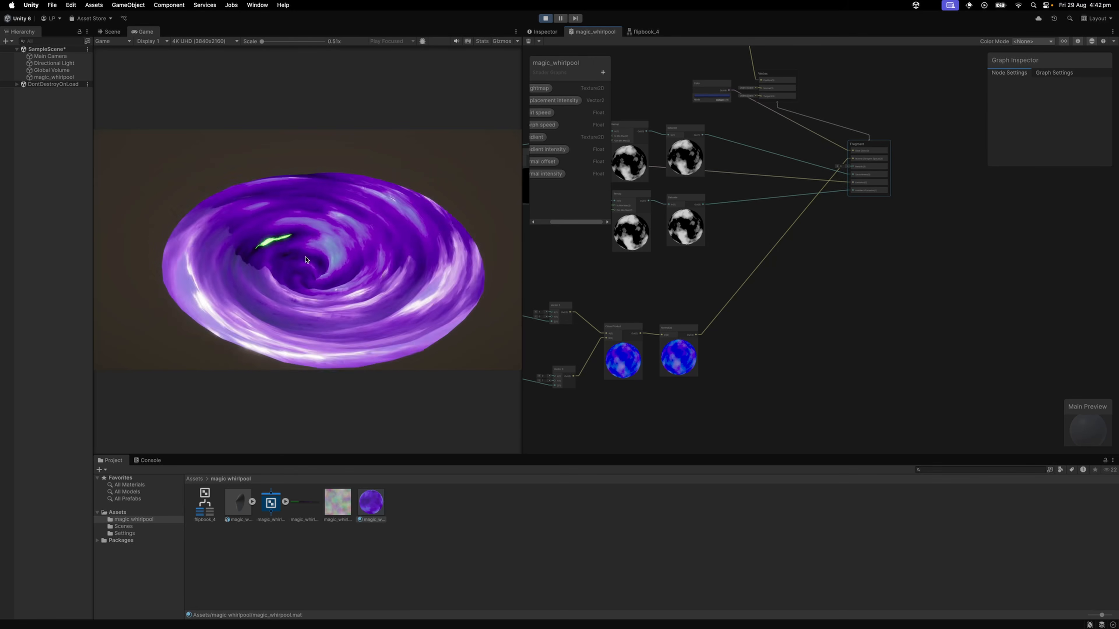
{"action": "scroll", "coordinate": [669, 319], "scroll_direction": "up", "scroll_amount": 3}
{"action": "left_click_drag", "start_coordinate": [711, 362], "coordinate": [709, 232]}
{"action": "scroll", "coordinate": [742, 294], "scroll_direction": "down", "scroll_amount": 2}
Step: Add a Normal Vector node and a Bitangent Vector node, stacked beneath the Normalize node's area
{"action": "key", "text": "space"}
{"action": "type", "text": "normal"}
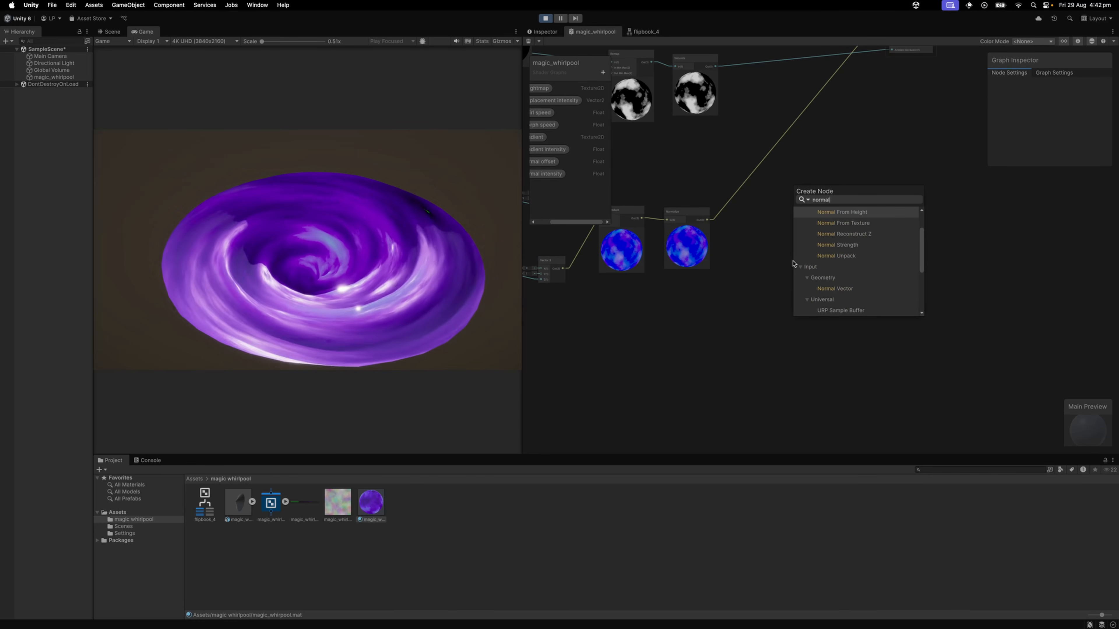
{"action": "key", "text": "space"}
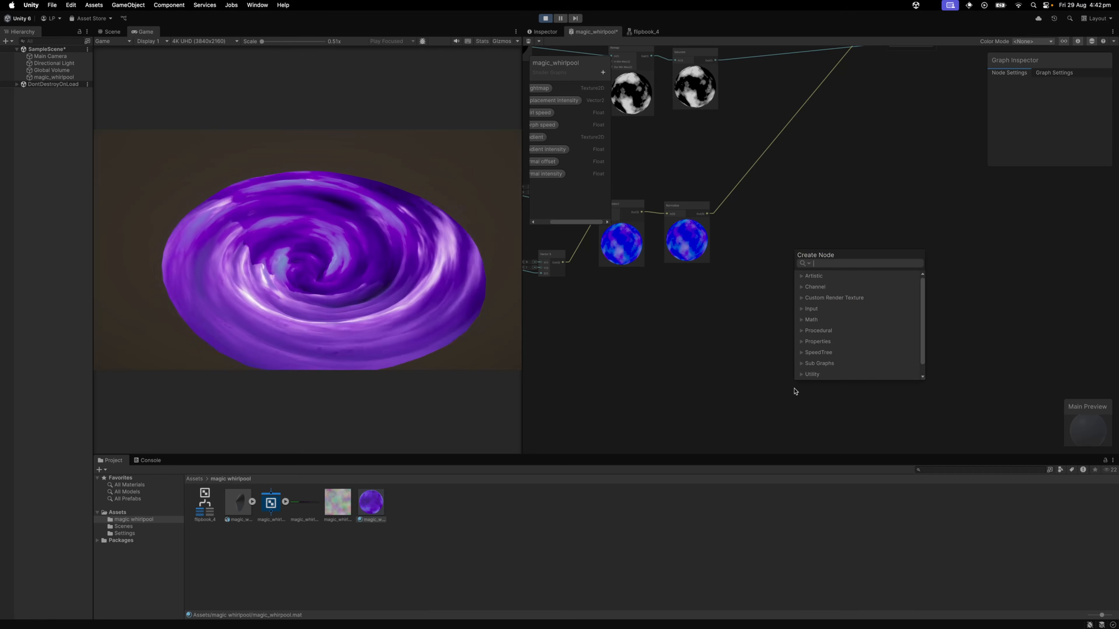
{"action": "type", "text": "bitan"}
{"action": "key", "text": "Return"}
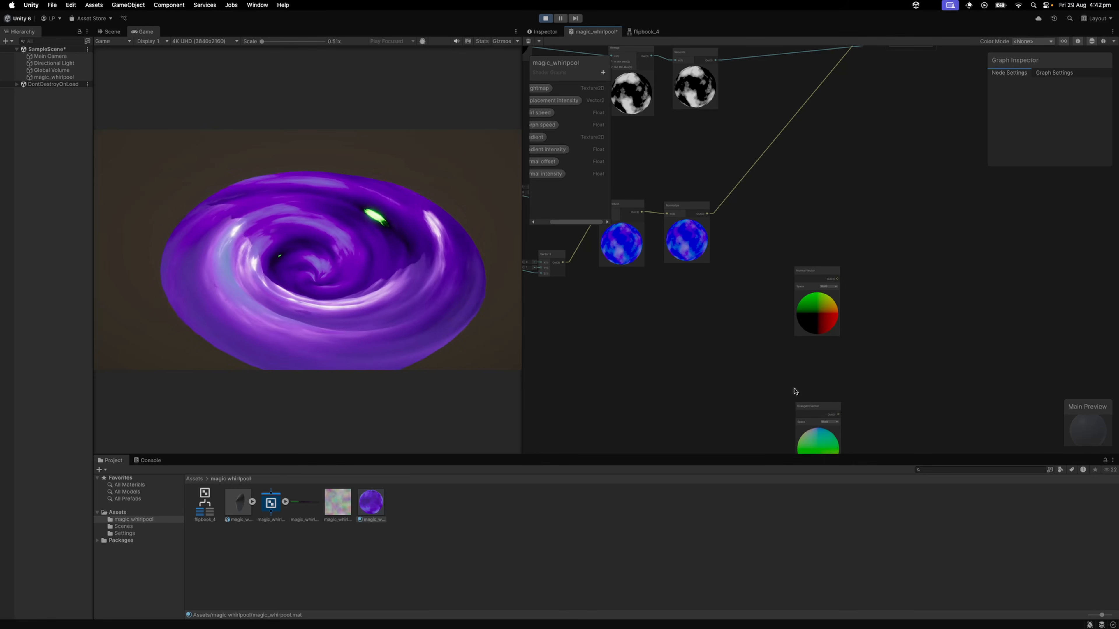
{"action": "left_click_drag", "start_coordinate": [819, 452], "coordinate": [818, 357]}
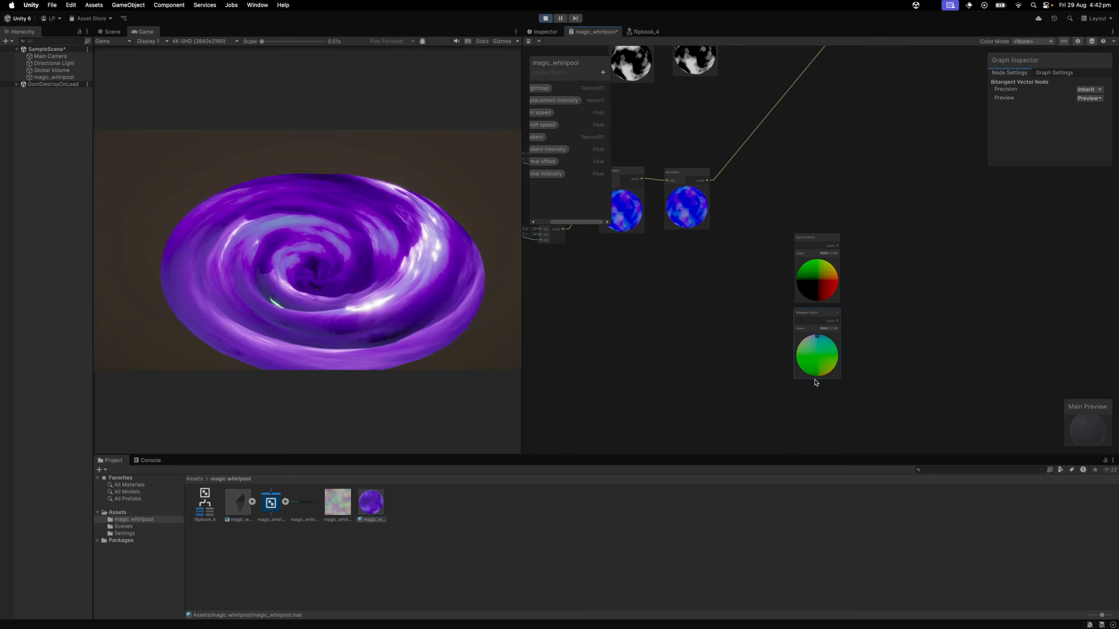
Step: Add a Tangent Vector node and place it directly below the Bitangent Vector node
{"action": "left_click", "coordinate": [813, 388]}
{"action": "key", "text": "space"}
{"action": "type", "text": "btang"}
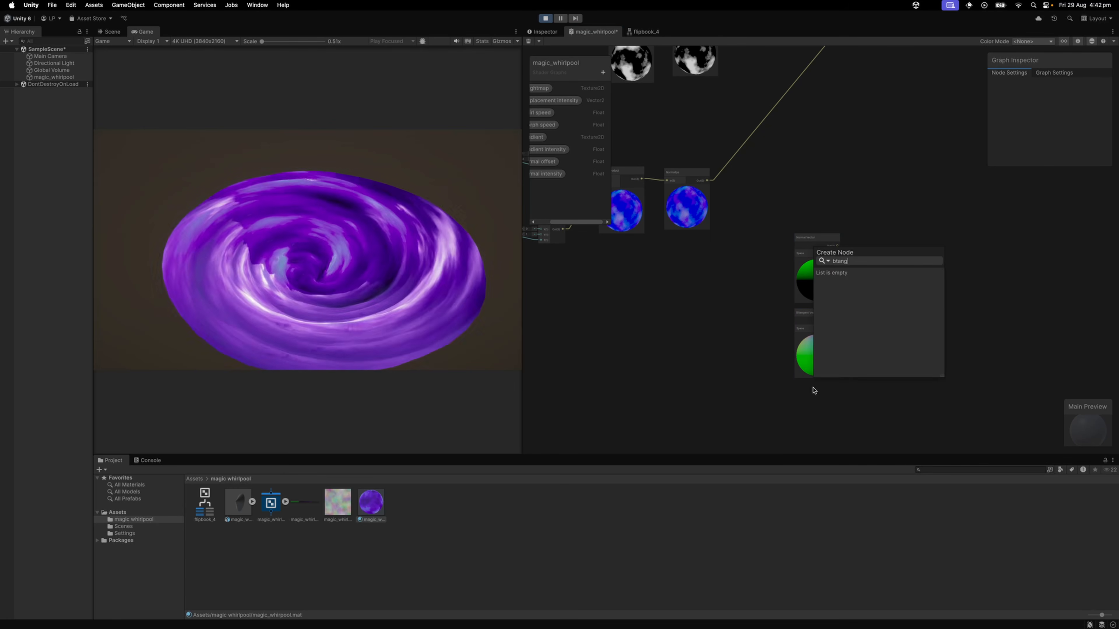
{"action": "key", "text": "BackSpace"}
{"action": "key", "text": "BackSpace"}
{"action": "key", "text": "BackSpace"}
{"action": "key", "text": "BackSpace"}
{"action": "key", "text": "BackSpace"}
{"action": "type", "text": "tang"}
{"action": "key", "text": "Return"}
{"action": "left_click_drag", "start_coordinate": [831, 430], "coordinate": [812, 388]}
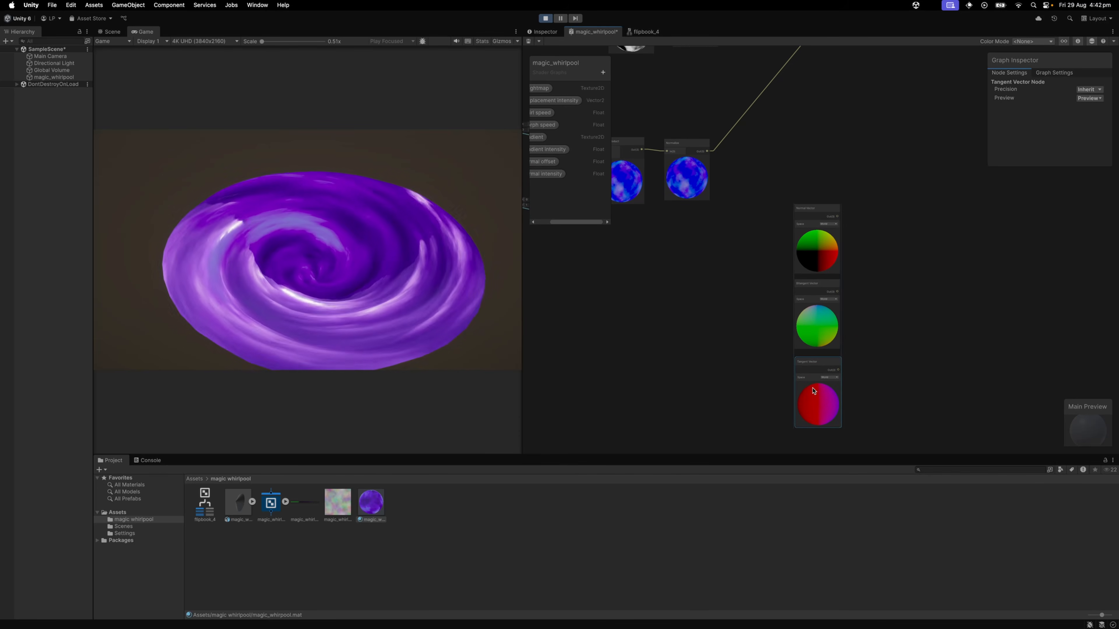
Step: Add a Split node fed by the Normalize output, with the three vector nodes arranged below Normalize
{"action": "left_click_drag", "start_coordinate": [821, 323], "coordinate": [798, 361]}
{"action": "scroll", "coordinate": [827, 336], "scroll_direction": "down", "scroll_amount": 1}
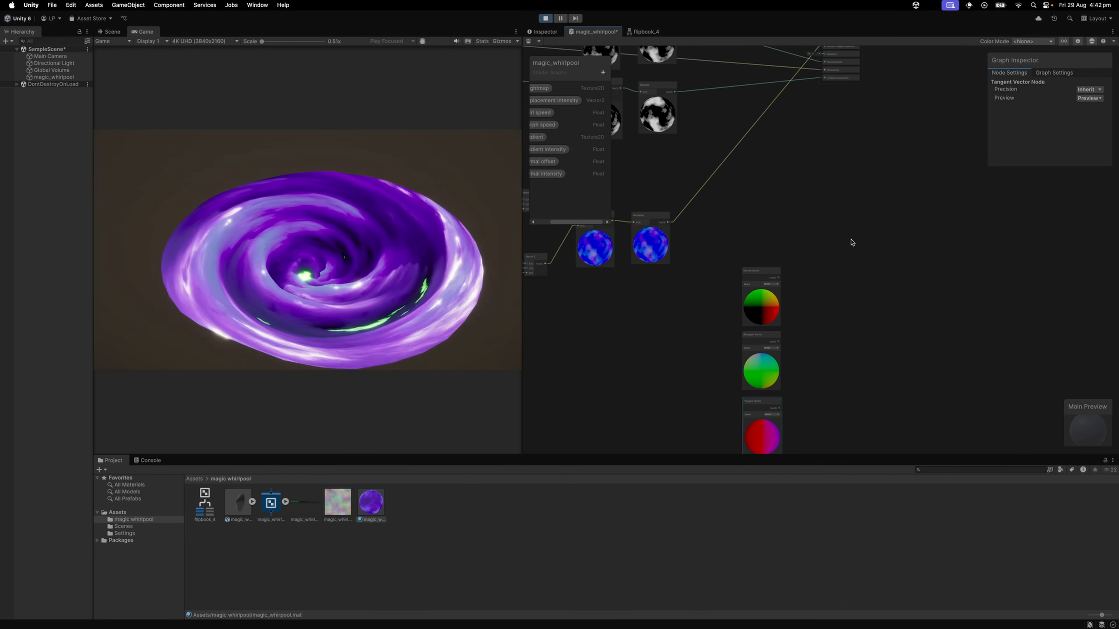
{"action": "left_click_drag", "start_coordinate": [729, 287], "coordinate": [710, 434]}
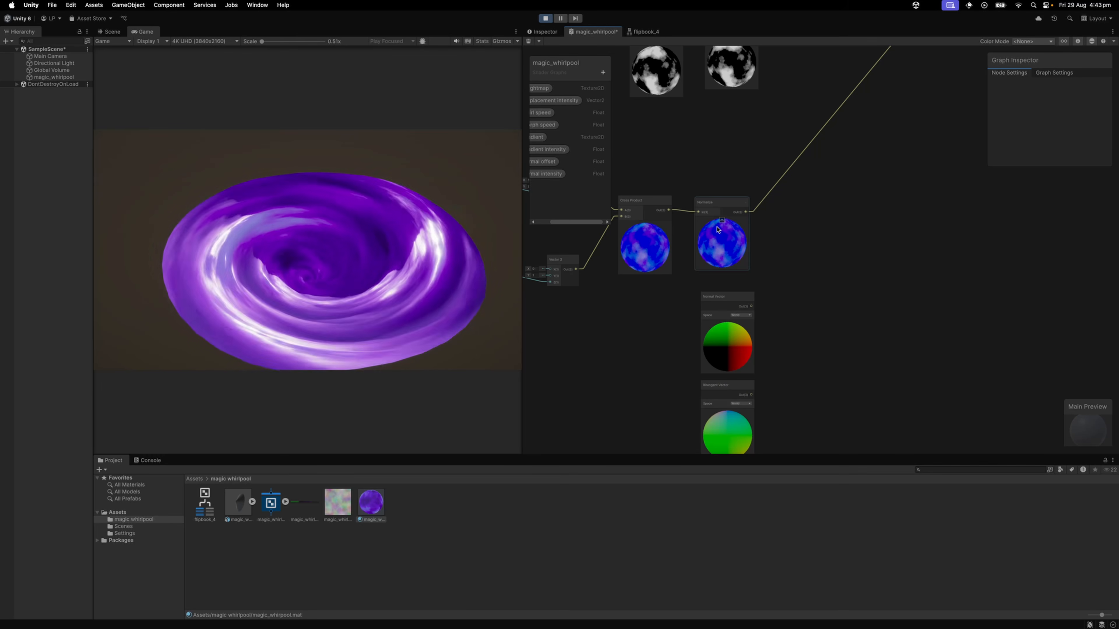
{"action": "left_click_drag", "start_coordinate": [746, 212], "coordinate": [804, 215]}
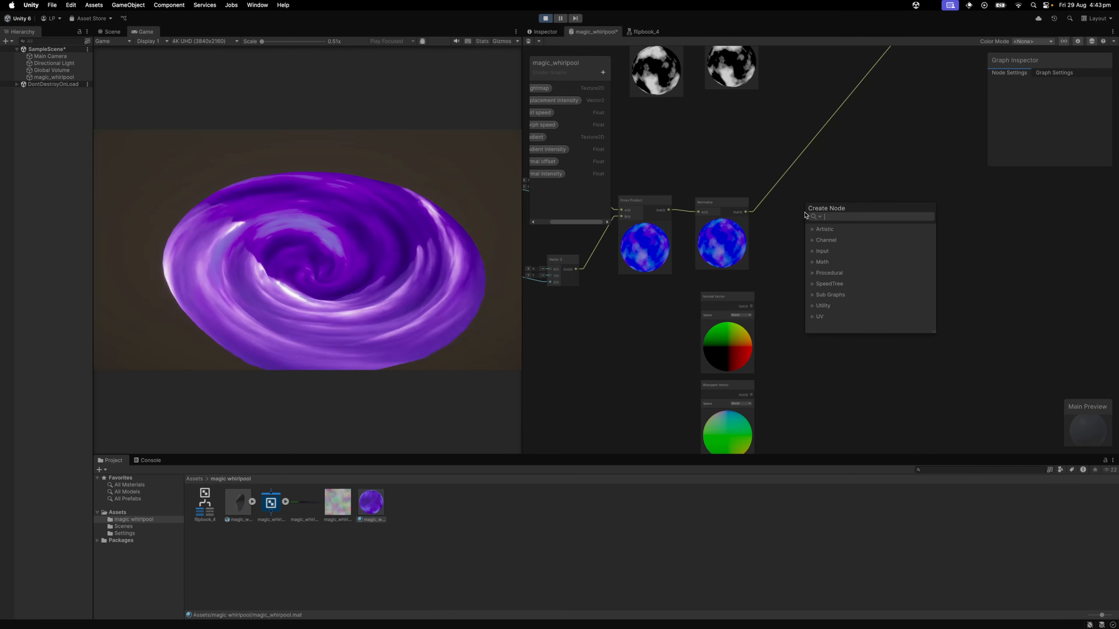
{"action": "type", "text": "split"}
{"action": "key", "text": "Return"}
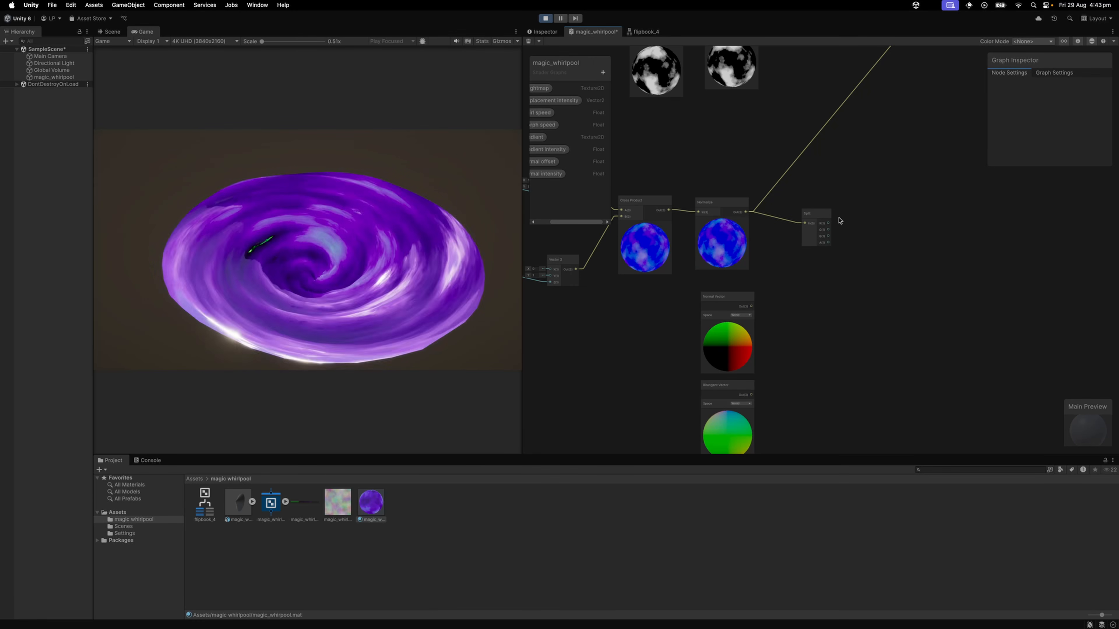
Step: Add a Multiply node that multiplies the Normal Vector by the Split node's B channel
{"action": "left_click_drag", "start_coordinate": [840, 224], "coordinate": [761, 208]}
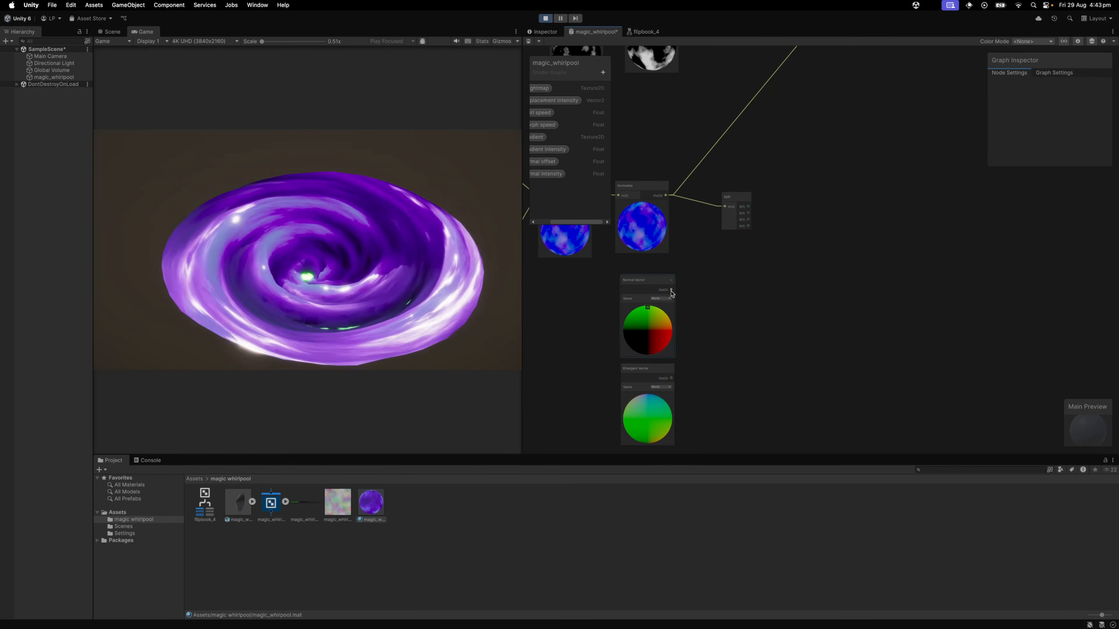
{"action": "left_click_drag", "start_coordinate": [671, 291], "coordinate": [784, 287]}
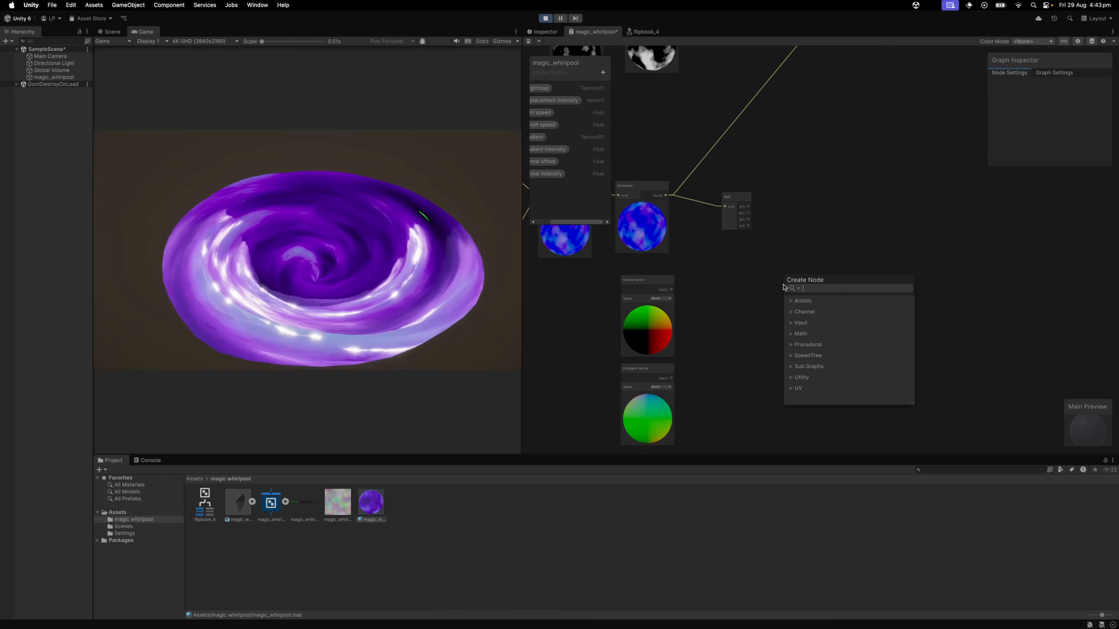
{"action": "type", "text": "multiply"}
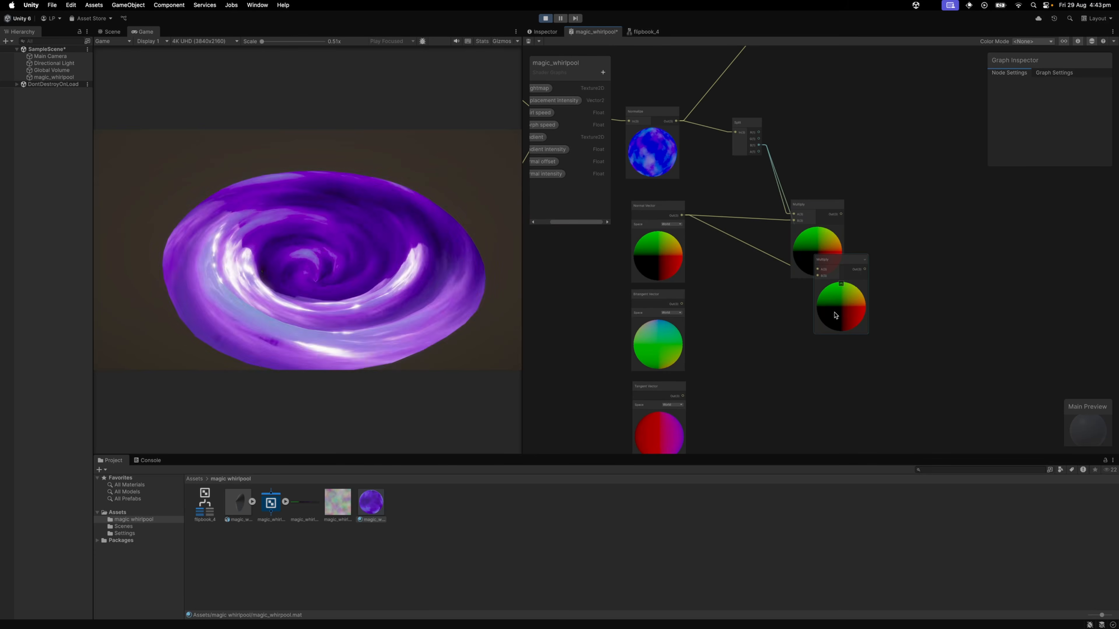
Step: Duplicate the Multiply node twice to multiply the Bitangent Vector by the Split's G channel and the Tangent Vector by its R channel
{"action": "left_click_drag", "start_coordinate": [815, 280], "coordinate": [795, 298]}
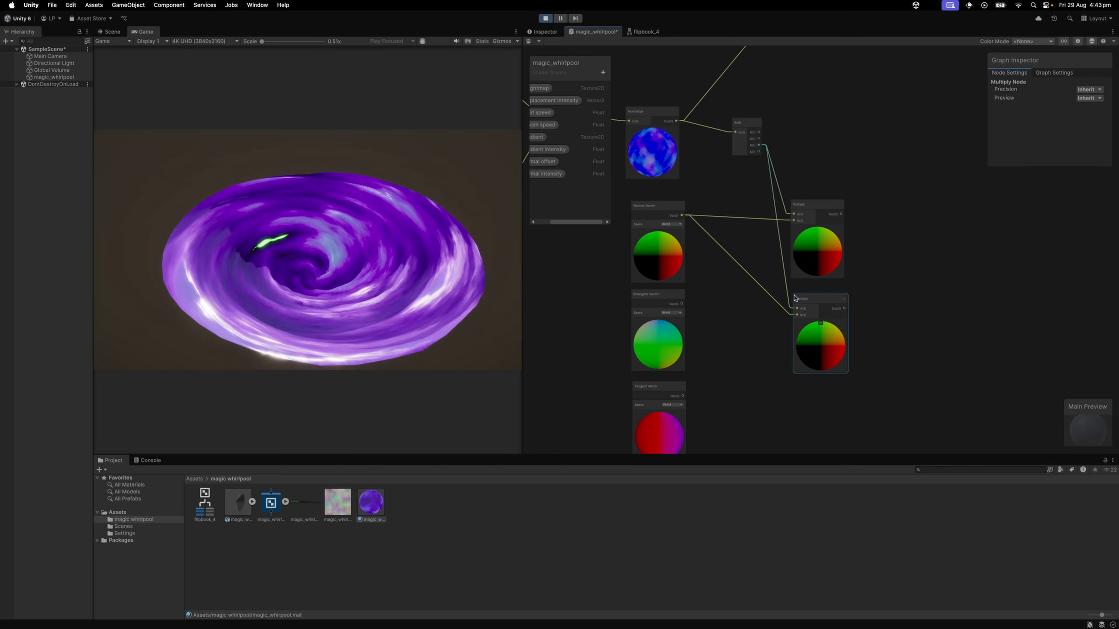
{"action": "left_click_drag", "start_coordinate": [761, 141], "coordinate": [794, 314]}
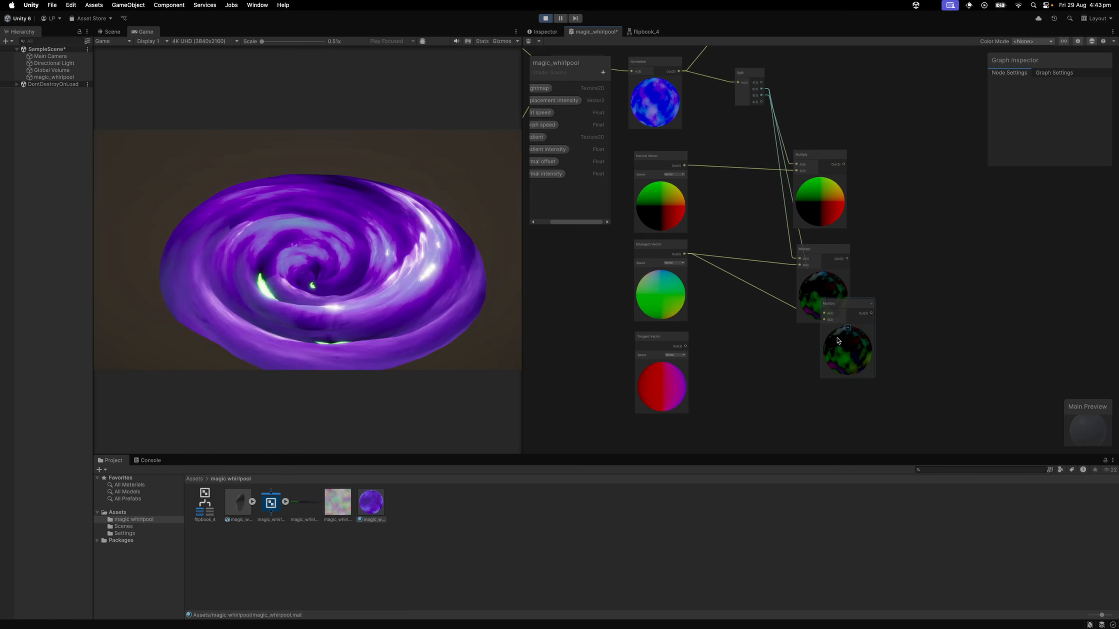
{"action": "left_click_drag", "start_coordinate": [838, 341], "coordinate": [819, 384]}
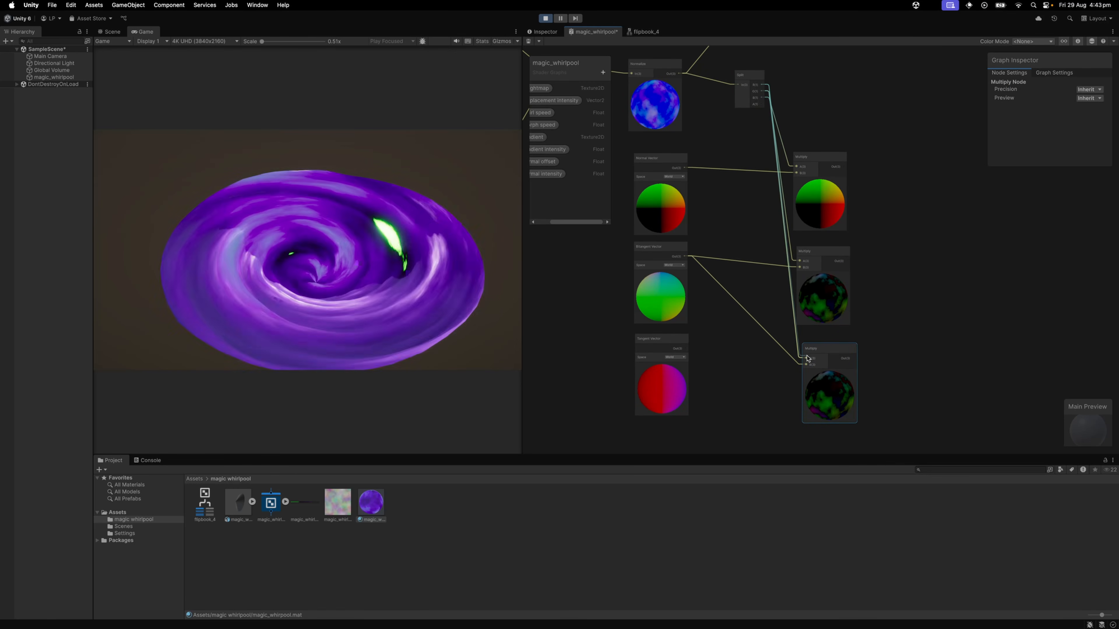
{"action": "left_click_drag", "start_coordinate": [686, 348], "coordinate": [775, 381]}
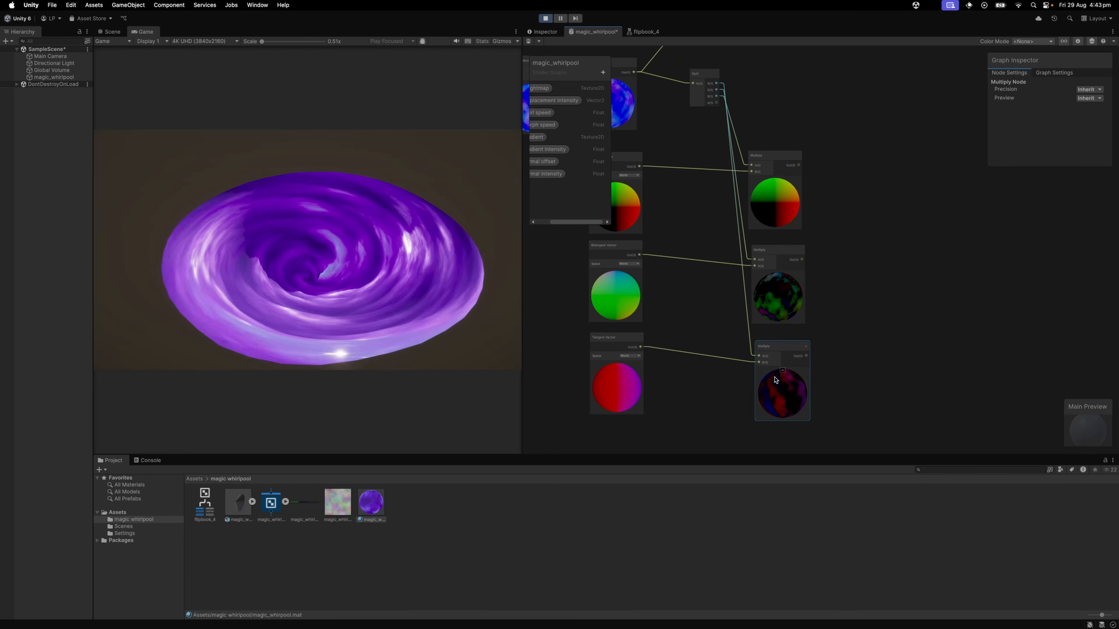
Step: Add two Add nodes that sum the Bitangent and Tangent Multiply outputs, plus the Normal Vector Multiply output
{"action": "left_click_drag", "start_coordinate": [808, 356], "coordinate": [906, 250]}
{"action": "type", "text": "add"}
{"action": "double_click", "coordinate": [880, 332]}
{"action": "left_click", "coordinate": [861, 279]}
{"action": "key", "text": "super+d"}
{"action": "left_click_drag", "start_coordinate": [799, 165], "coordinate": [905, 243]}
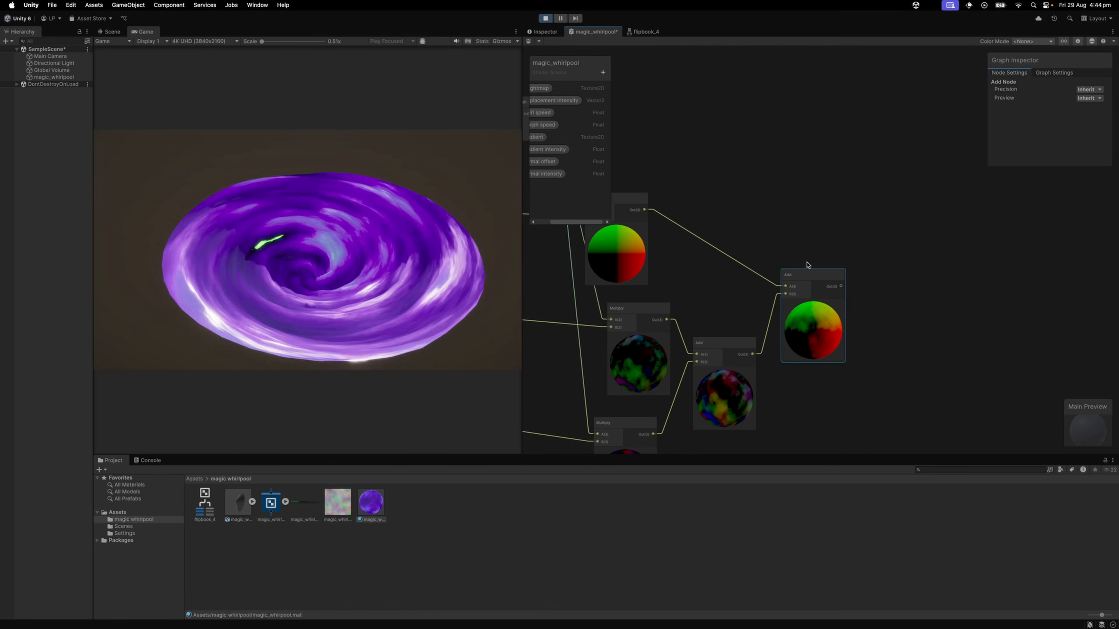
{"action": "left_click_drag", "start_coordinate": [801, 338], "coordinate": [807, 334]}
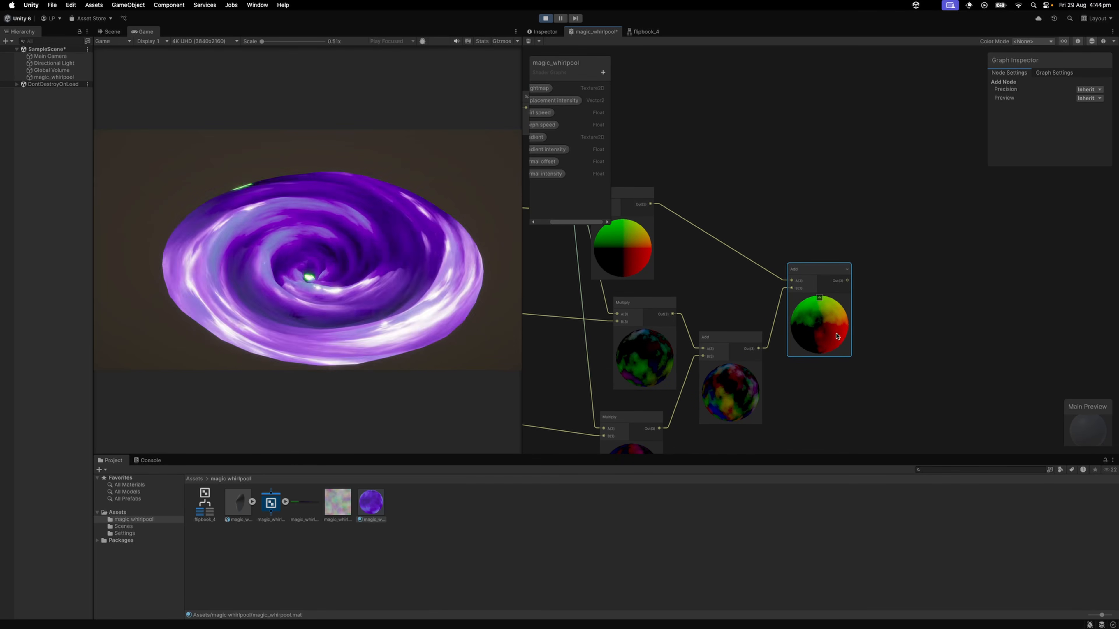
{"action": "scroll", "coordinate": [829, 337], "scroll_direction": "down", "scroll_amount": 2}
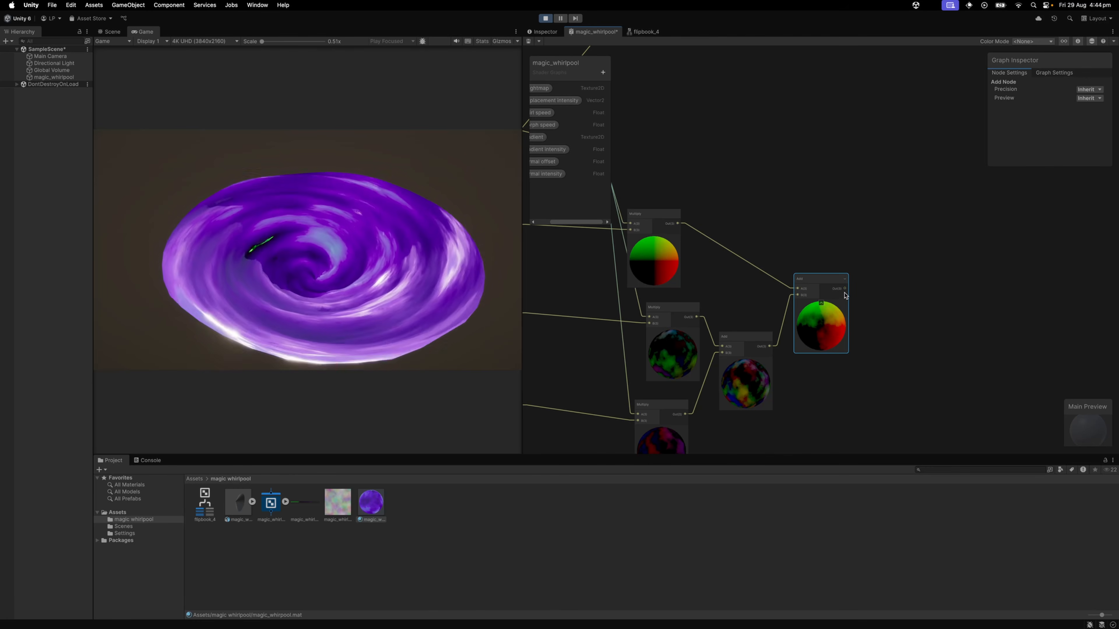
Step: Add a Dot Product node combining the final Add output with a new View Direction node
{"action": "left_click_drag", "start_coordinate": [845, 291], "coordinate": [870, 285]}
{"action": "type", "text": "dot"}
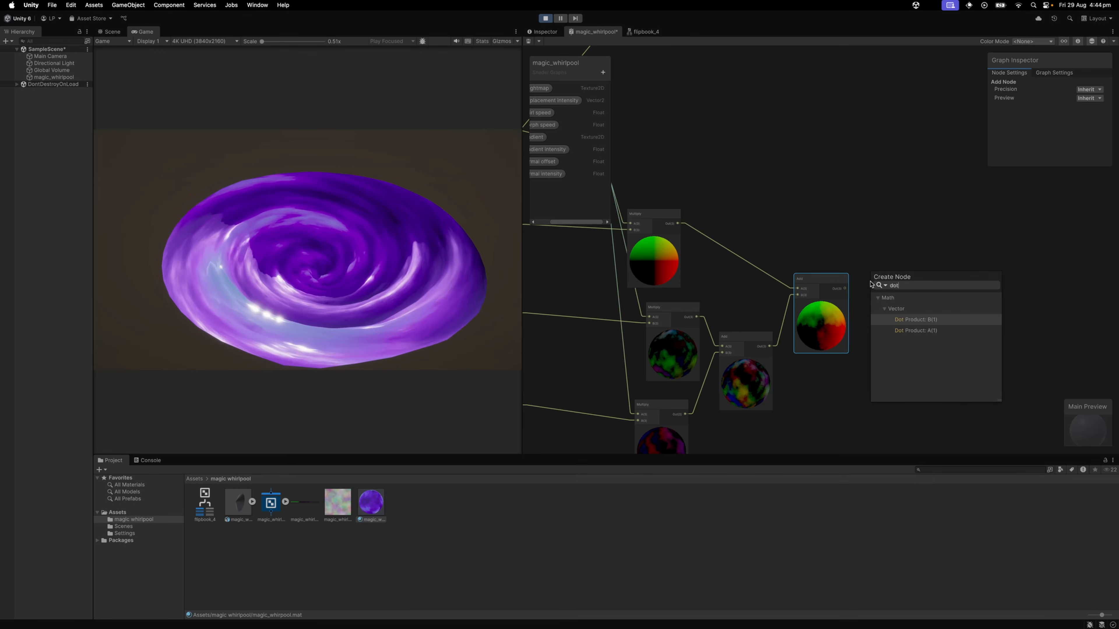
{"action": "key", "text": "Return"}
{"action": "left_click_drag", "start_coordinate": [843, 225], "coordinate": [831, 218]}
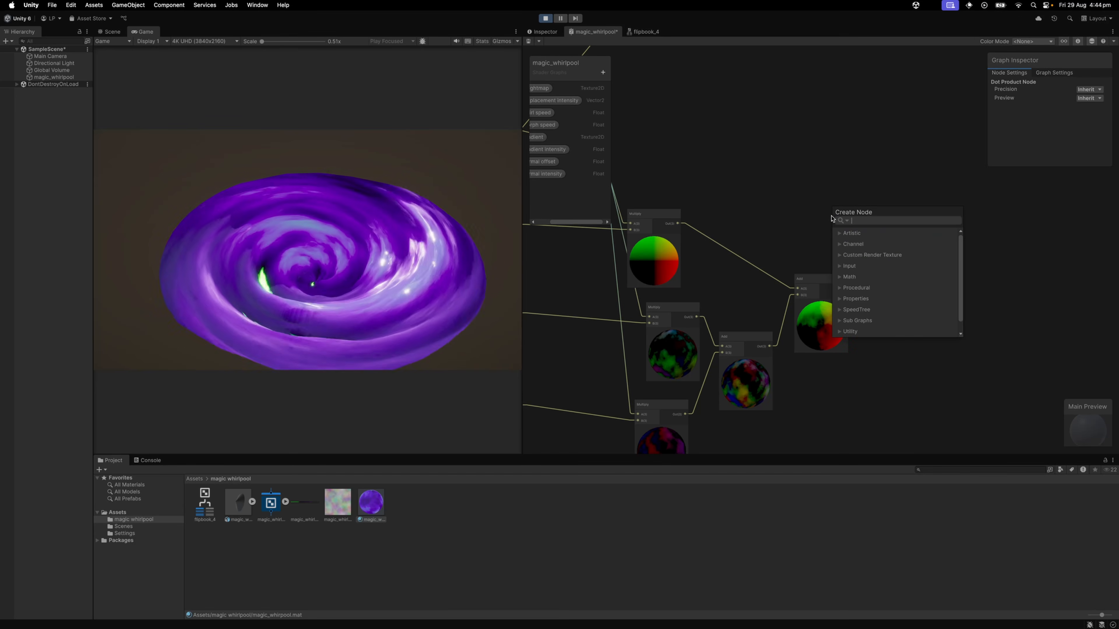
{"action": "type", "text": "view"}
{"action": "key", "text": "Up"}
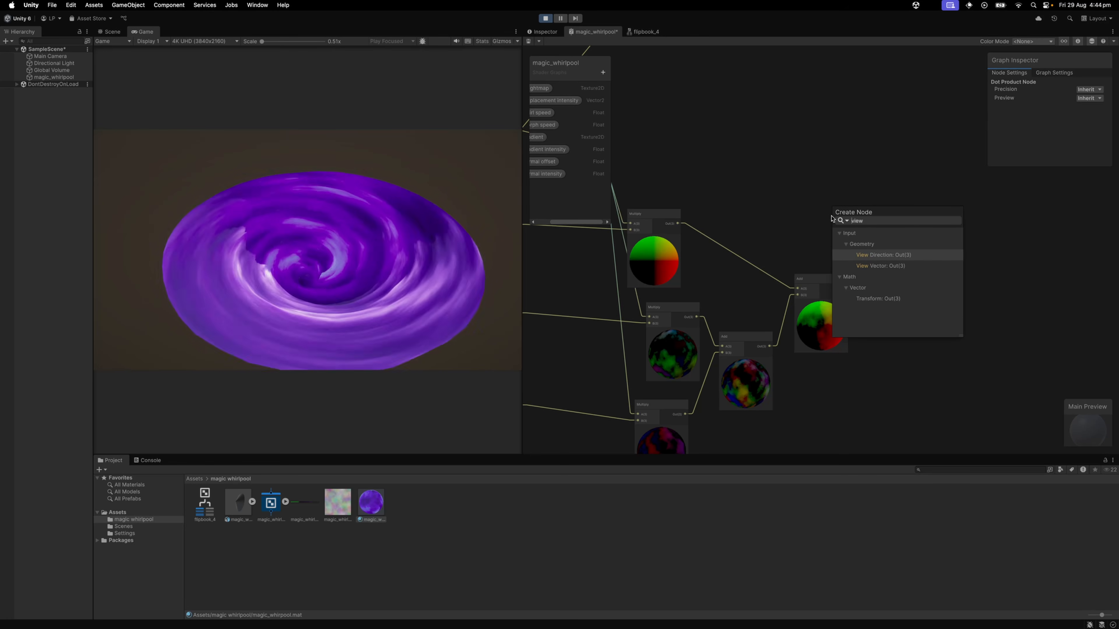
{"action": "key", "text": "Return"}
{"action": "scroll", "coordinate": [848, 287], "scroll_direction": "down", "scroll_amount": 5}
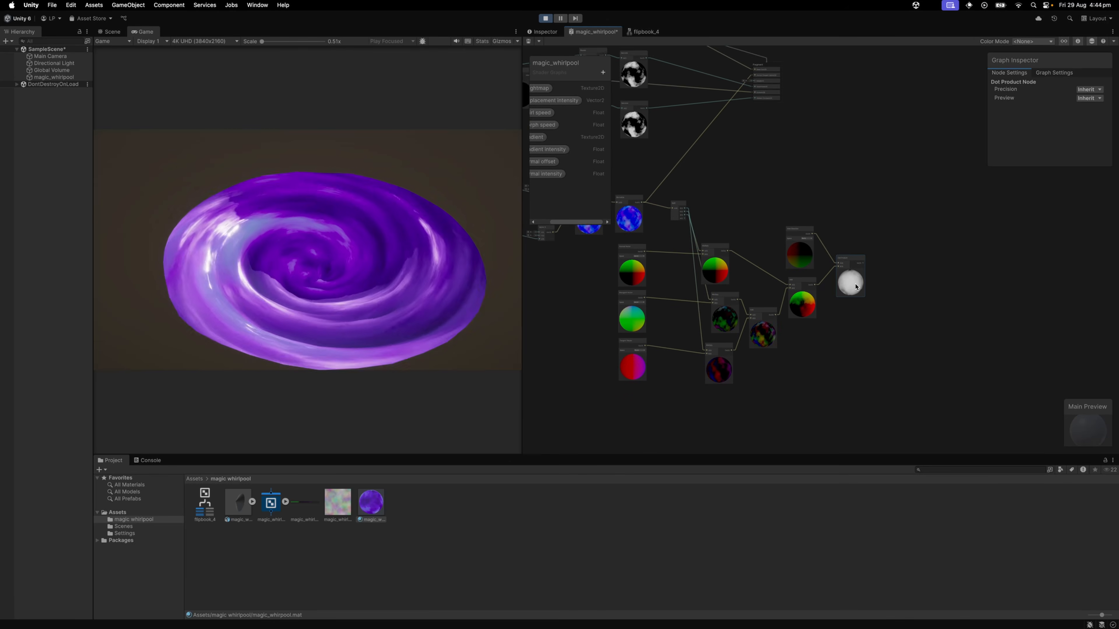
Step: Move the Dot Product node closer to the Fragment block, connect its output to Emission and save the graph
{"action": "left_click_drag", "start_coordinate": [870, 330], "coordinate": [827, 219]}
{"action": "left_click_drag", "start_coordinate": [826, 215], "coordinate": [721, 95]}
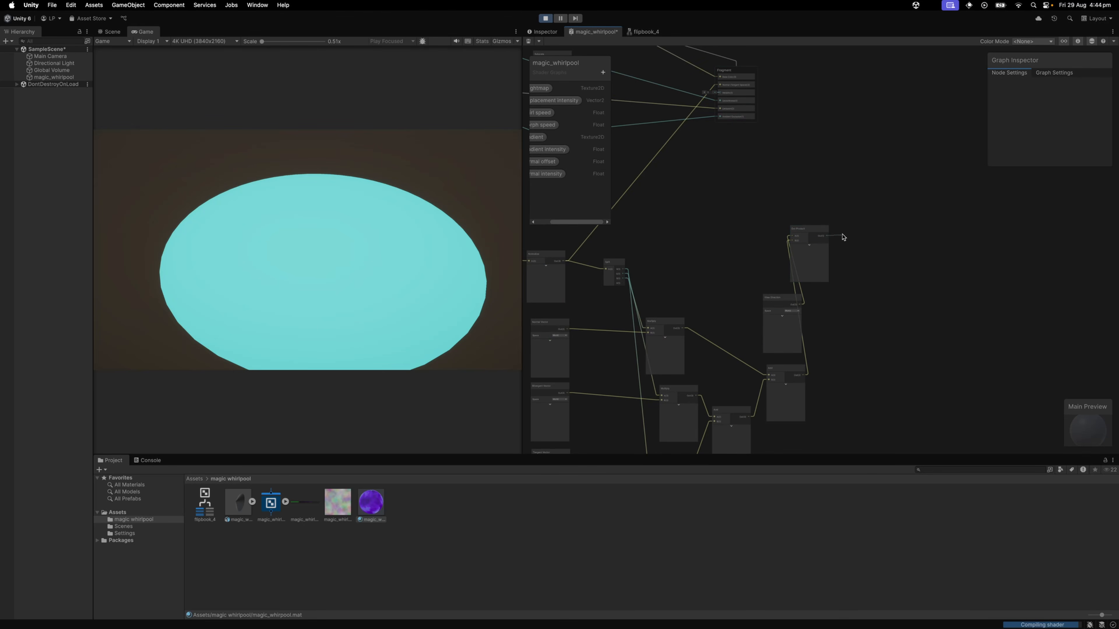
{"action": "left_click_drag", "start_coordinate": [842, 238], "coordinate": [718, 112]}
{"action": "left_click_drag", "start_coordinate": [718, 112], "coordinate": [719, 108]}
{"action": "key", "text": "super+s"}
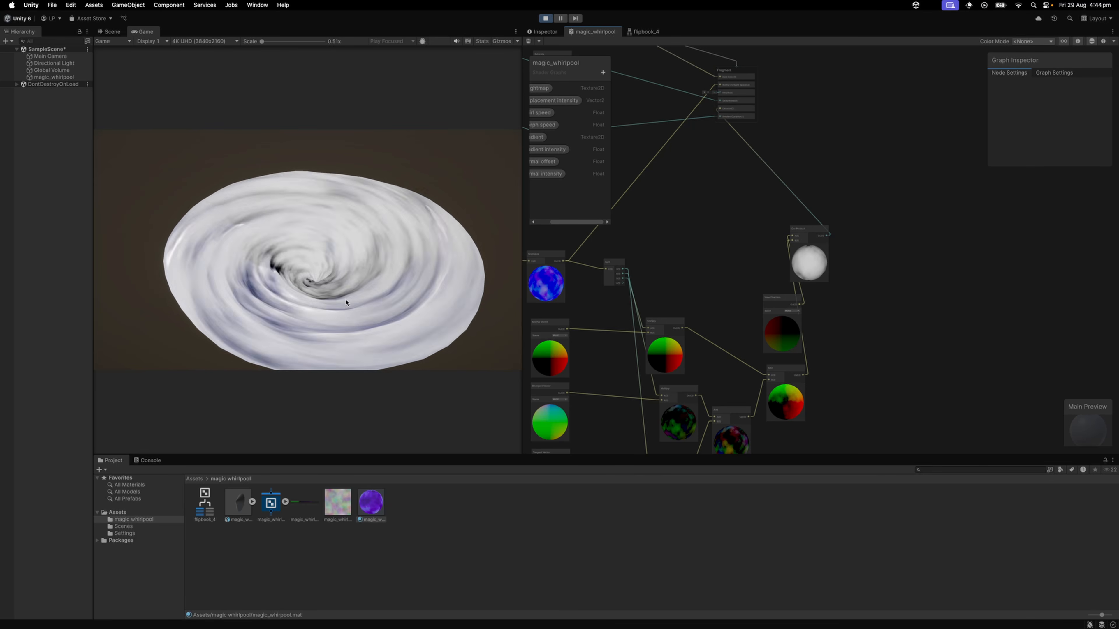
Step: Place the Dot Product beside the View Direction node and chain a Saturate node and a One Minus node after it
{"action": "left_click_drag", "start_coordinate": [799, 265], "coordinate": [831, 331]}
{"action": "left_click_drag", "start_coordinate": [867, 266], "coordinate": [766, 211]}
{"action": "scroll", "coordinate": [781, 249], "scroll_direction": "up", "scroll_amount": 3}
{"action": "left_click_drag", "start_coordinate": [587, 223], "coordinate": [573, 222]}
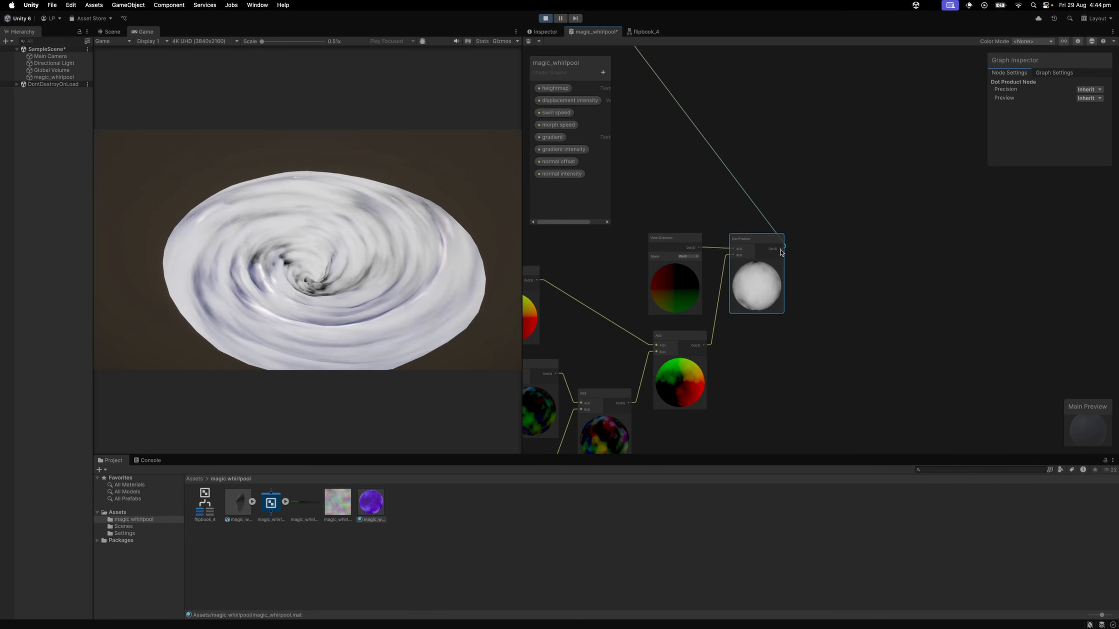
{"action": "left_click_drag", "start_coordinate": [781, 252], "coordinate": [881, 253]}
{"action": "type", "text": "satur"}
{"action": "key", "text": "Return"}
{"action": "type", "text": "o"}
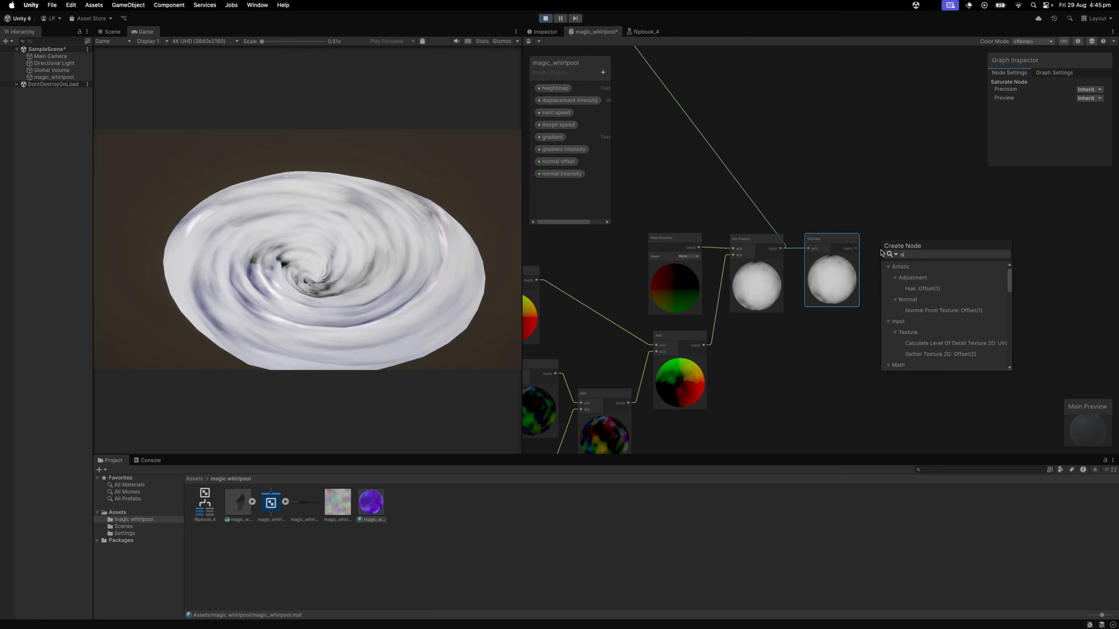
{"action": "type", "text": "ne"}
{"action": "key", "text": "Return"}
Step: Extend the chain after One Minus with a Power node, a second One Minus node and a second Power node
{"action": "left_click_drag", "start_coordinate": [895, 293], "coordinate": [877, 310]}
{"action": "type", "text": "pow"}
{"action": "key", "text": "Return"}
{"action": "type", "text": "one"}
{"action": "key", "text": "Return"}
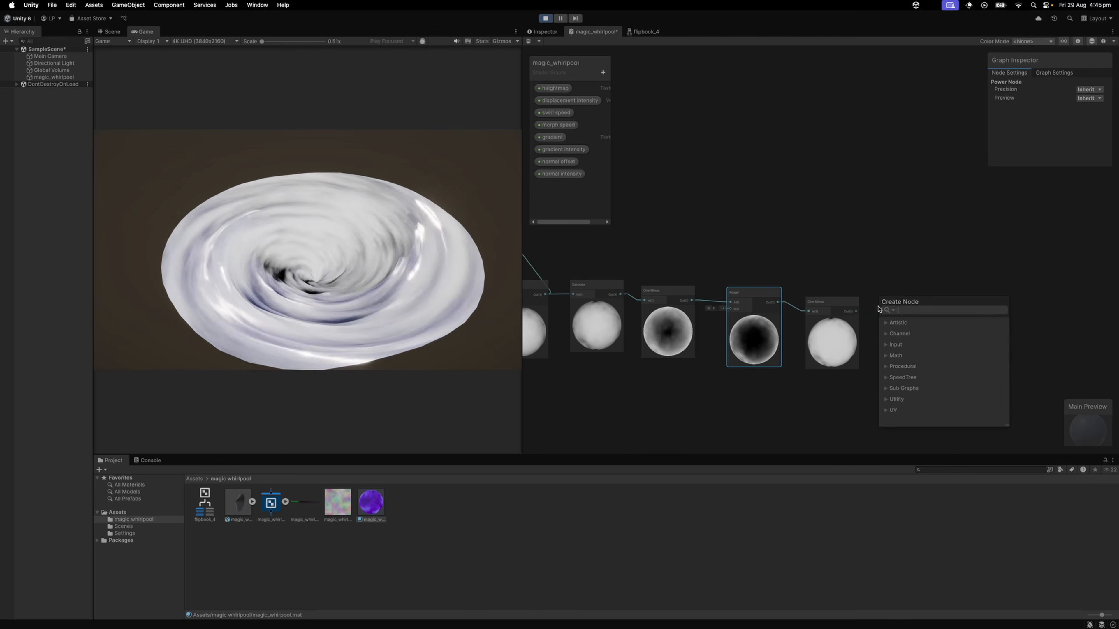
{"action": "type", "text": "pow"}
{"action": "key", "text": "Return"}
Step: Create a Vector 2 property named "glow modulation"
{"action": "left_click", "coordinate": [597, 75]}
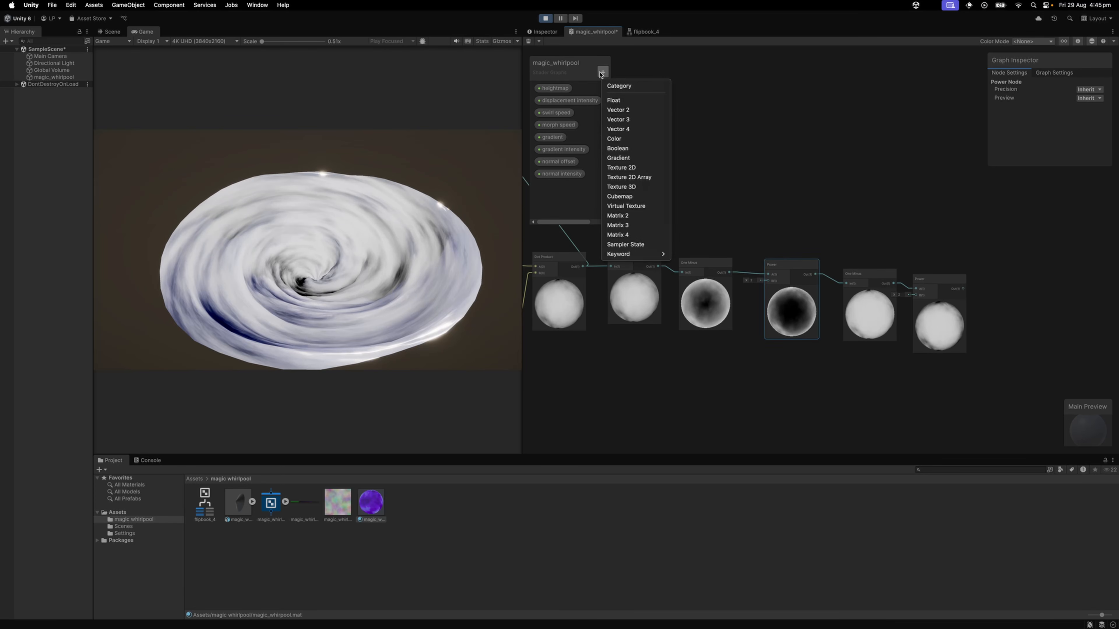
{"action": "left_click", "coordinate": [628, 115]}
{"action": "type", "text": "glow modulation"}
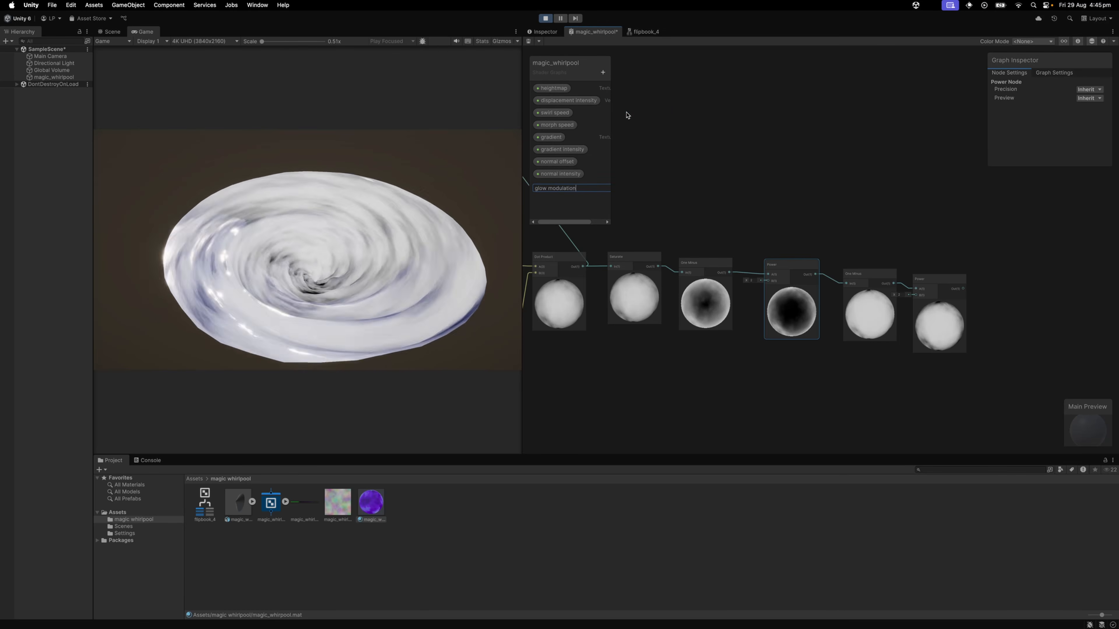
{"action": "key", "text": "Return"}
Step: Split the glow modulation property and feed its R channel to the first Power's B input and G to the second's
{"action": "left_click_drag", "start_coordinate": [562, 222], "coordinate": [685, 383]}
{"action": "key", "text": "space"}
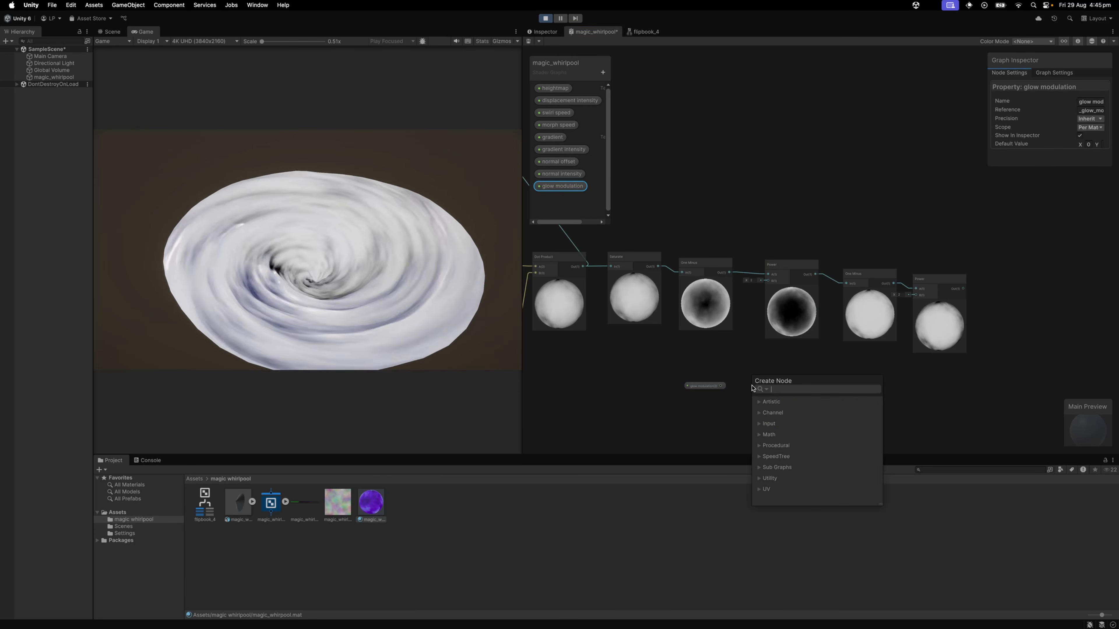
{"action": "type", "text": "split"}
{"action": "key", "text": "Return"}
{"action": "left_click_drag", "start_coordinate": [775, 396], "coordinate": [767, 281]}
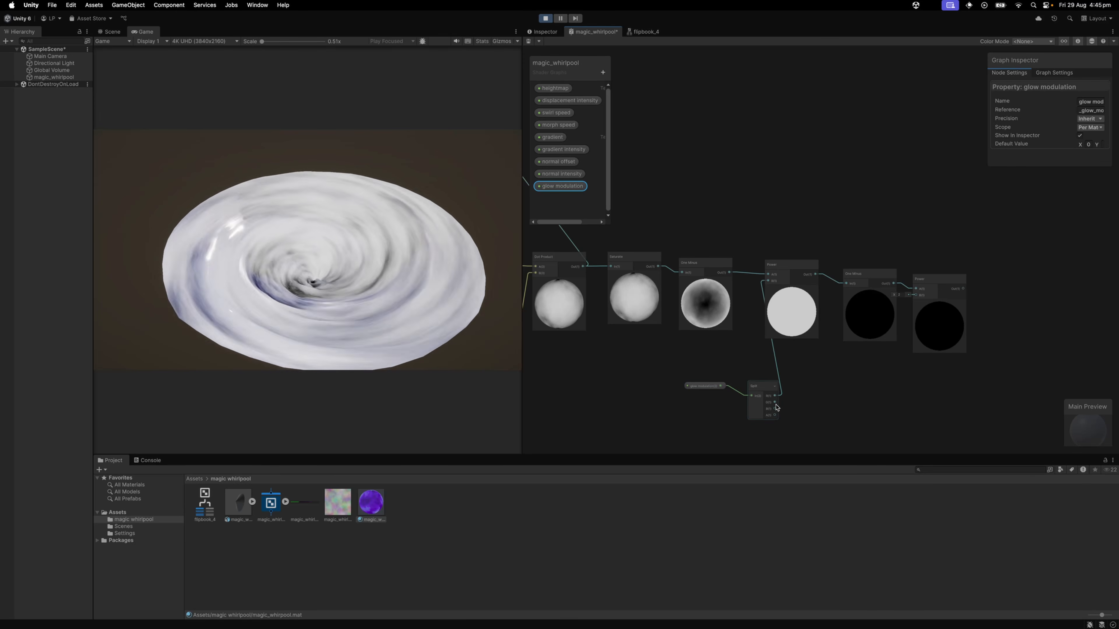
{"action": "left_click_drag", "start_coordinate": [776, 403], "coordinate": [916, 295]}
Step: Connect the last Power node's output to the Fragment block's Emission input
{"action": "scroll", "coordinate": [876, 235], "scroll_direction": "down", "scroll_amount": 3}
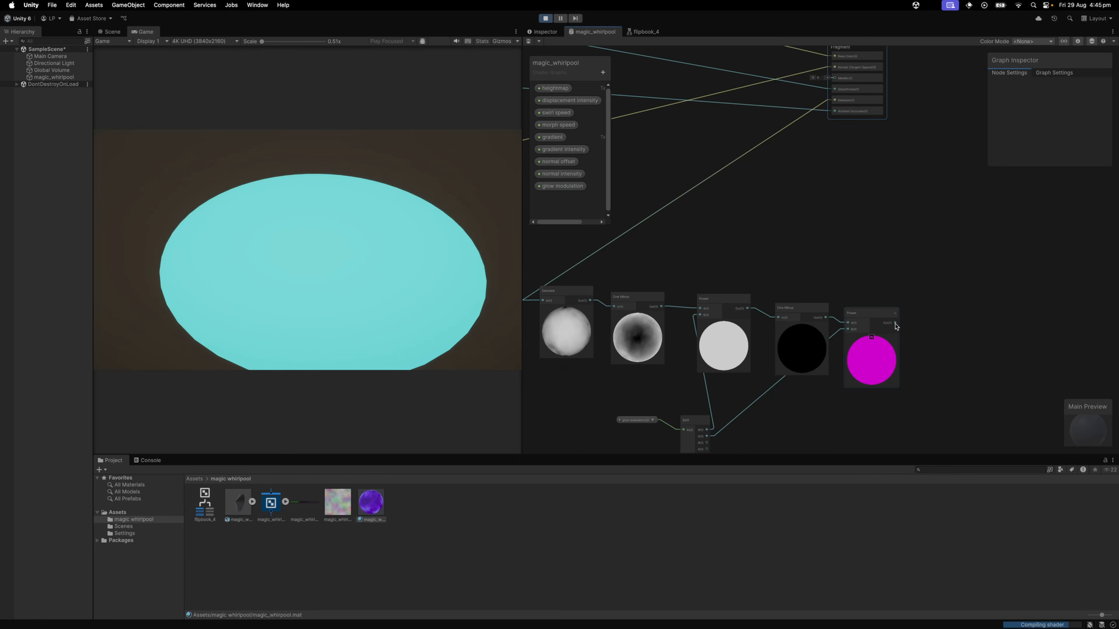
{"action": "left_click_drag", "start_coordinate": [895, 326], "coordinate": [823, 102]}
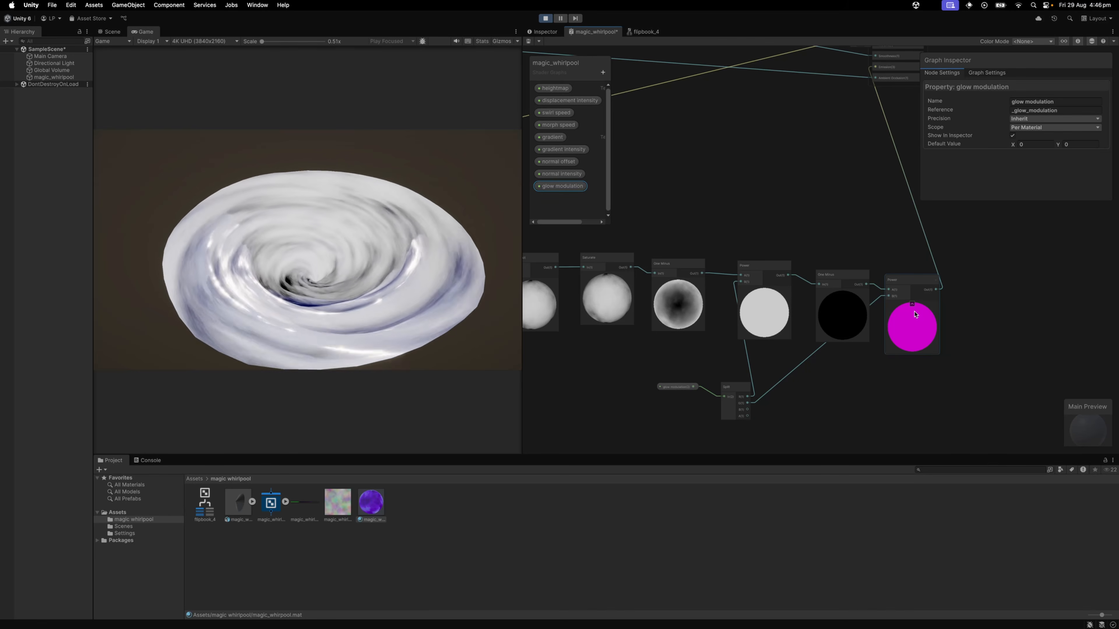
{"action": "left_click_drag", "start_coordinate": [757, 227], "coordinate": [769, 250]}
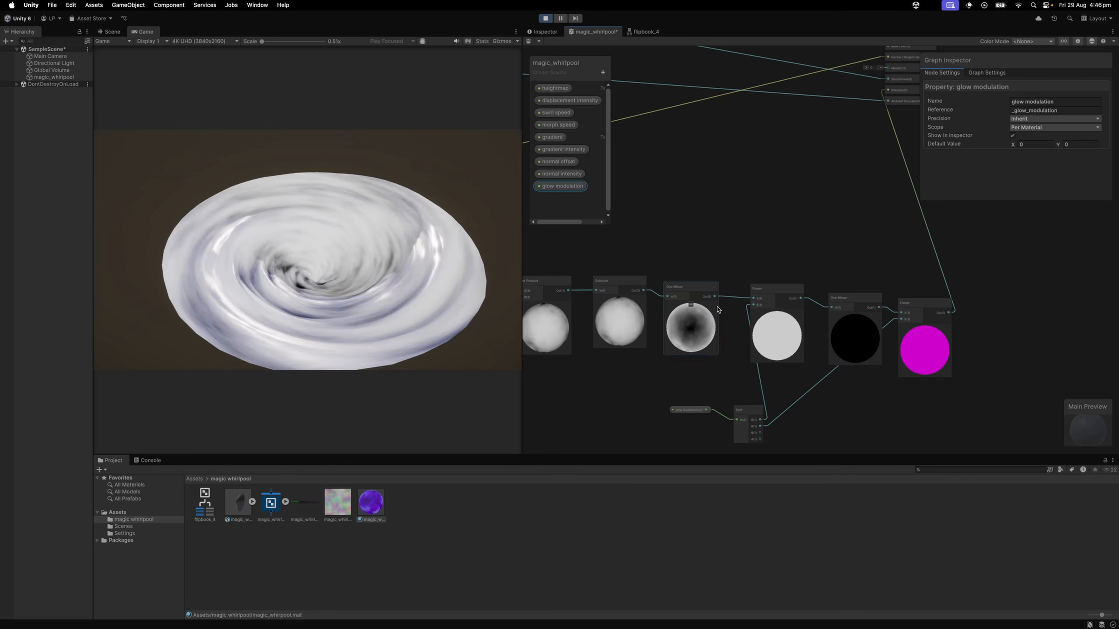
{"action": "left_click_drag", "start_coordinate": [816, 182], "coordinate": [782, 189]}
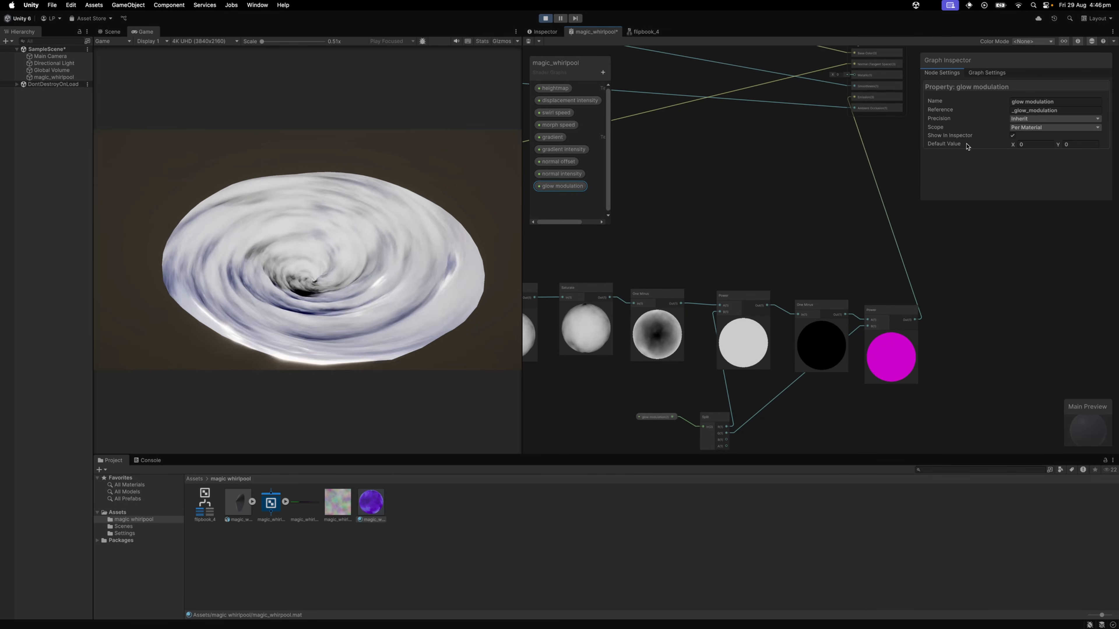
Step: Set the glow modulation default value to X 1 and Y 1, and save the graph
{"action": "left_click", "coordinate": [1032, 145]}
{"action": "type", "text": "1"}
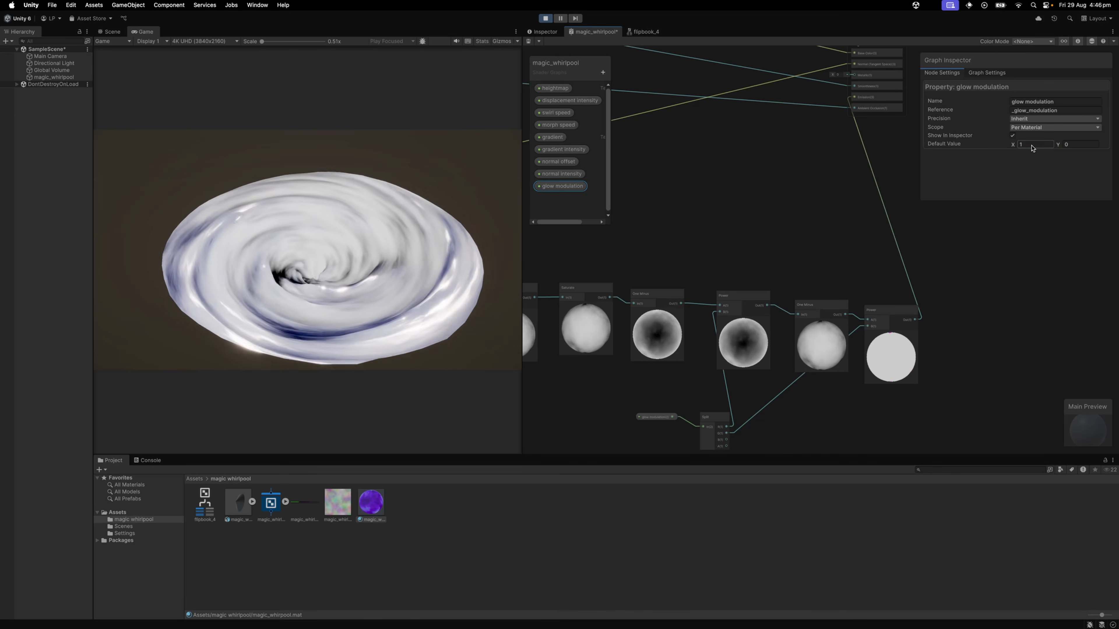
{"action": "key", "text": "Tab"}
{"action": "left_click", "coordinate": [1010, 242]}
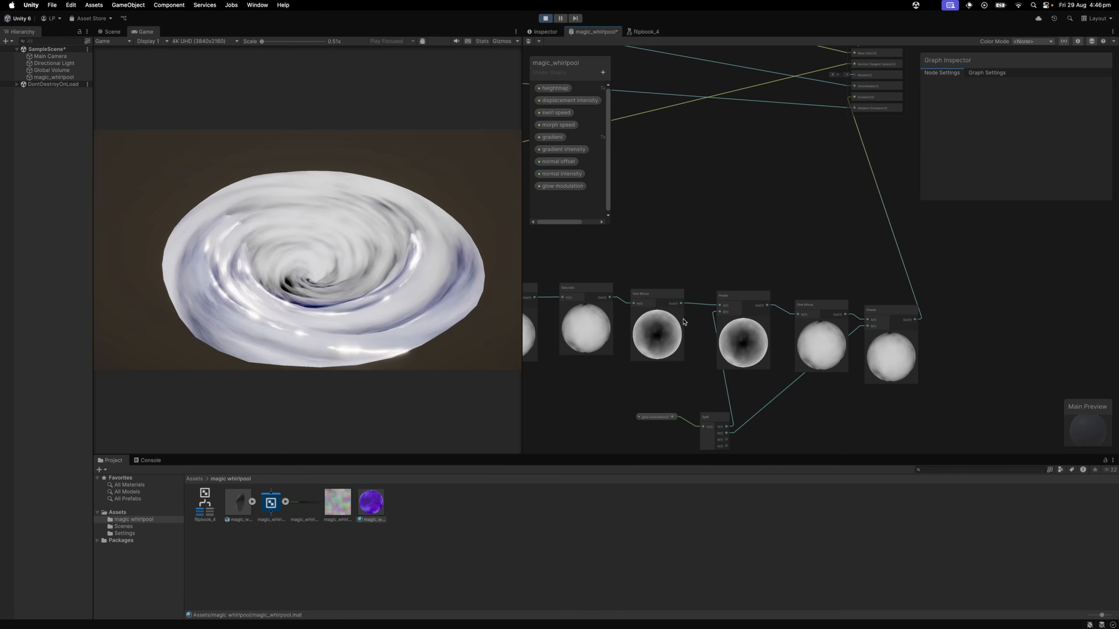
{"action": "left_click_drag", "start_coordinate": [831, 266], "coordinate": [794, 288]}
{"action": "key", "text": "super+s"}
Step: Set the glow modulation X value of the magic_whirlpool material to 0.05
{"action": "left_click", "coordinate": [546, 32]}
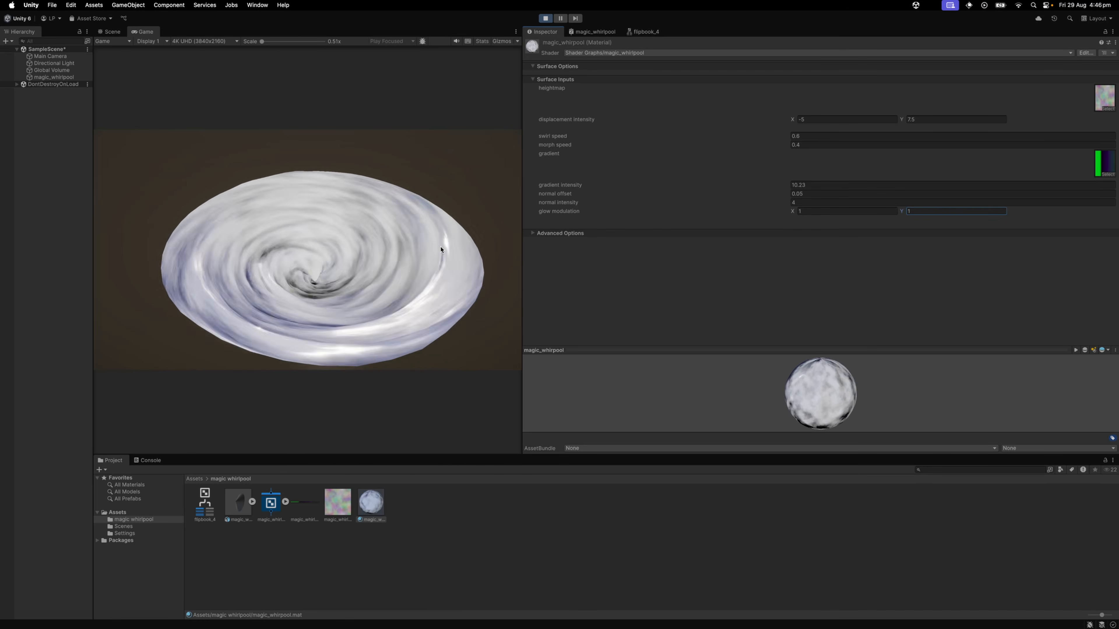
{"action": "left_click", "coordinate": [826, 212]}
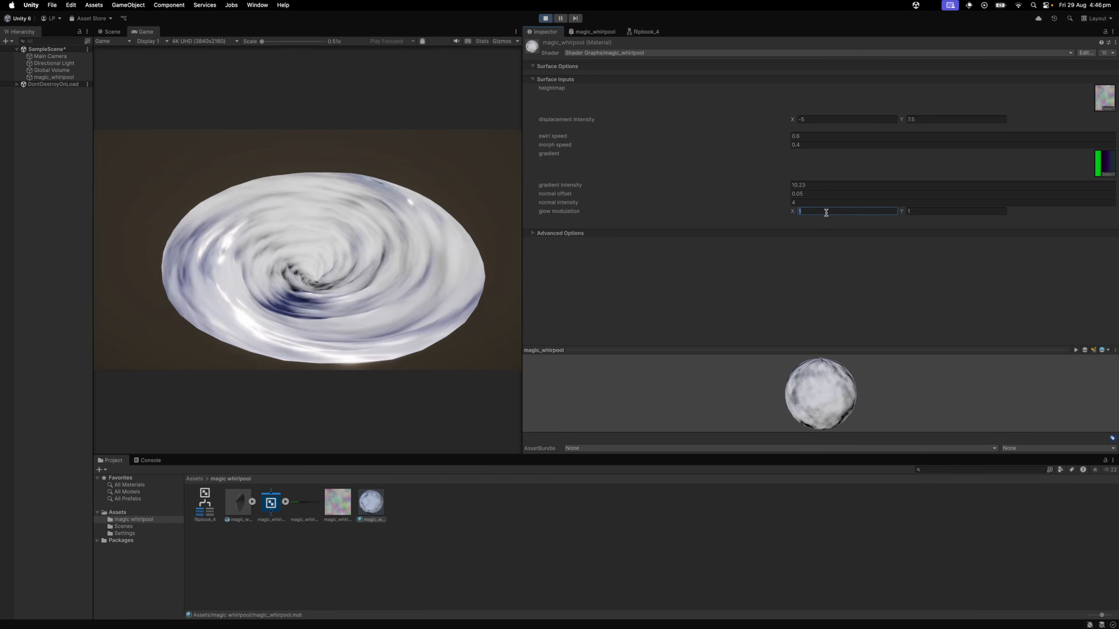
{"action": "type", "text": "0.05"}
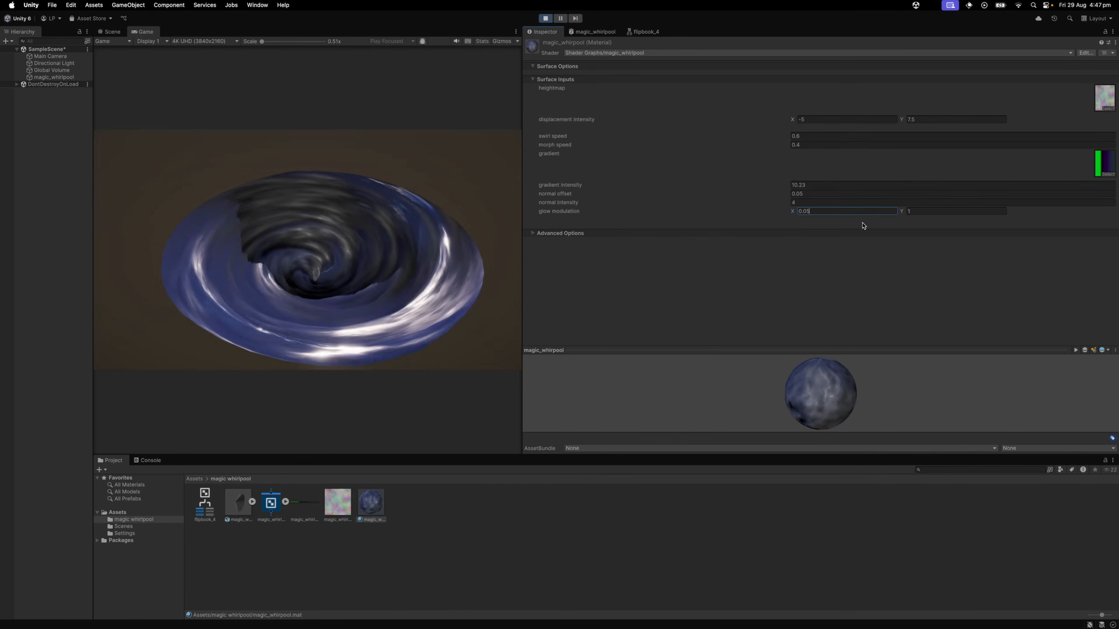
Step: Try glow modulation Y values of 0.9 and 1.2 on the material
{"action": "left_click", "coordinate": [910, 215]}
{"action": "type", "text": "2.7"}
{"action": "key", "text": "BackSpace"}
{"action": "key", "text": "BackSpace"}
{"action": "key", "text": "BackSpace"}
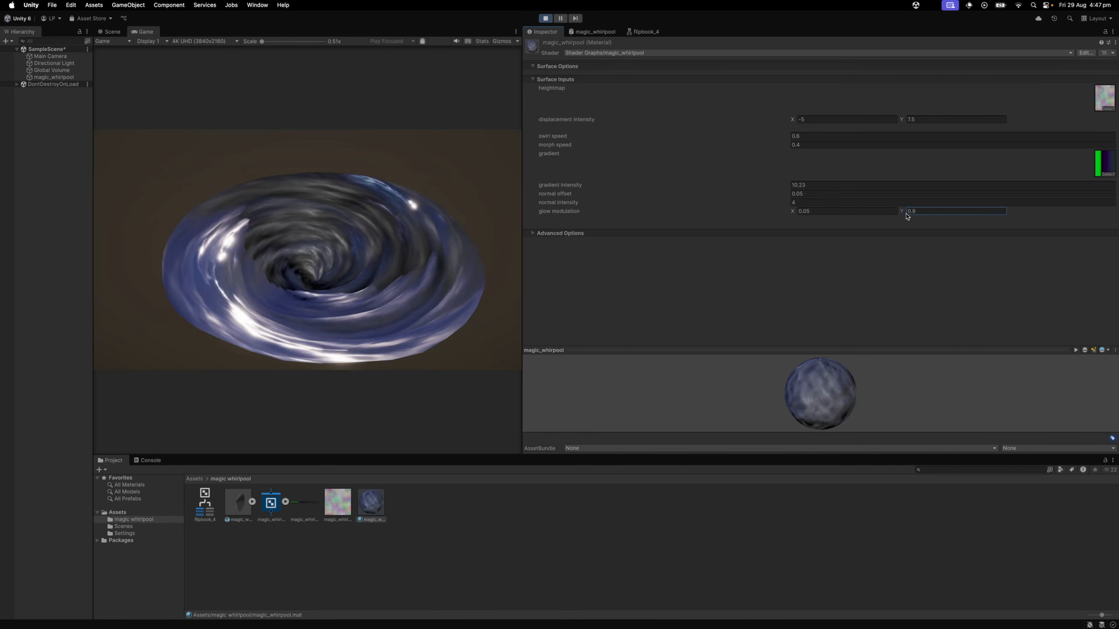
{"action": "type", "text": "0.9"}
{"action": "left_click_drag", "start_coordinate": [907, 216], "coordinate": [914, 215]}
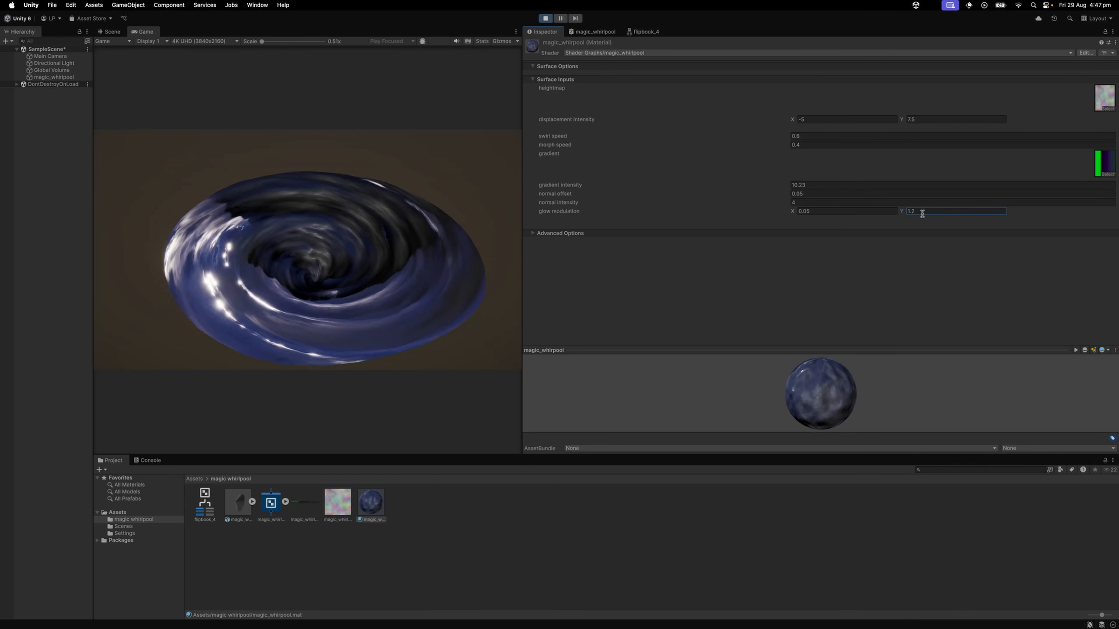
Step: Compare further glow modulation Y values on the material and set it to 1.5
{"action": "left_click", "coordinate": [938, 213]}
{"action": "type", "text": "2"}
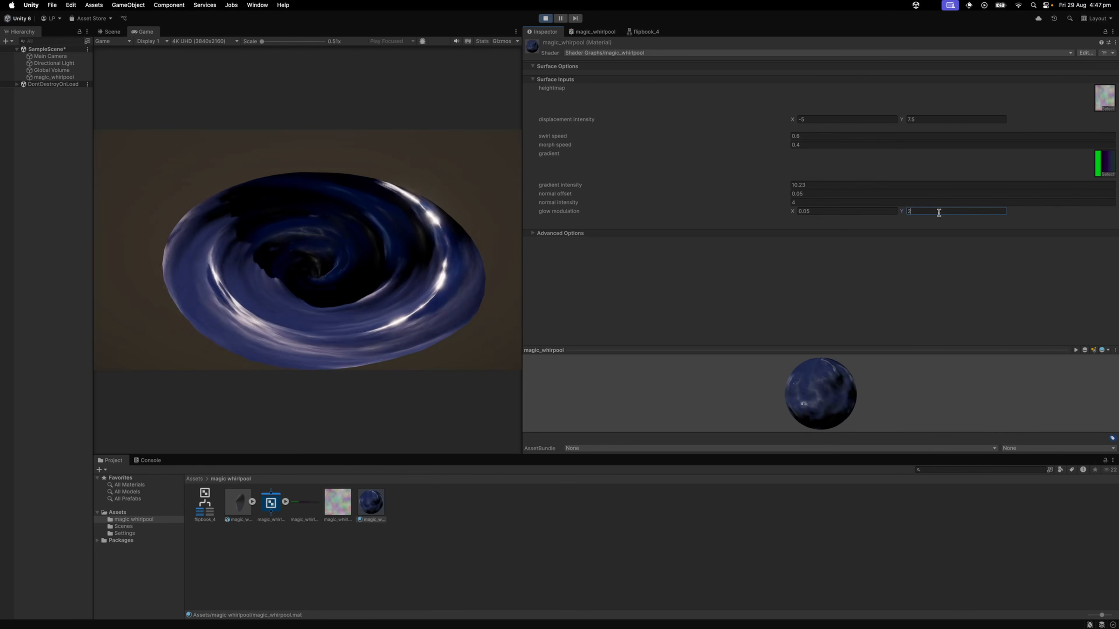
{"action": "key", "text": "BackSpace"}
{"action": "type", "text": "1"}
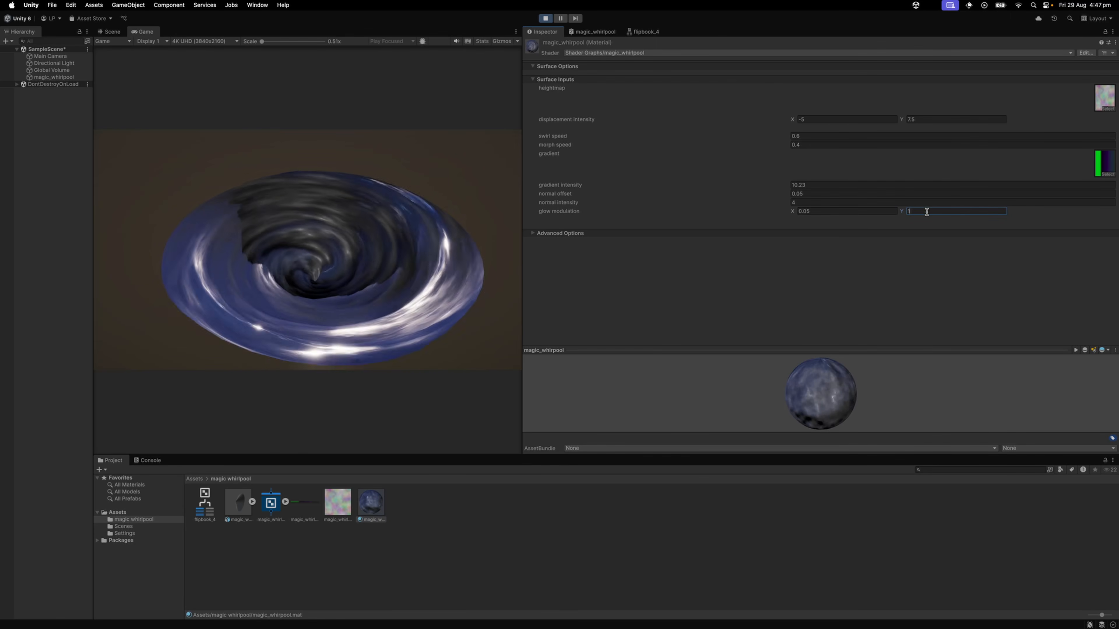
{"action": "type", "text": ".5"}
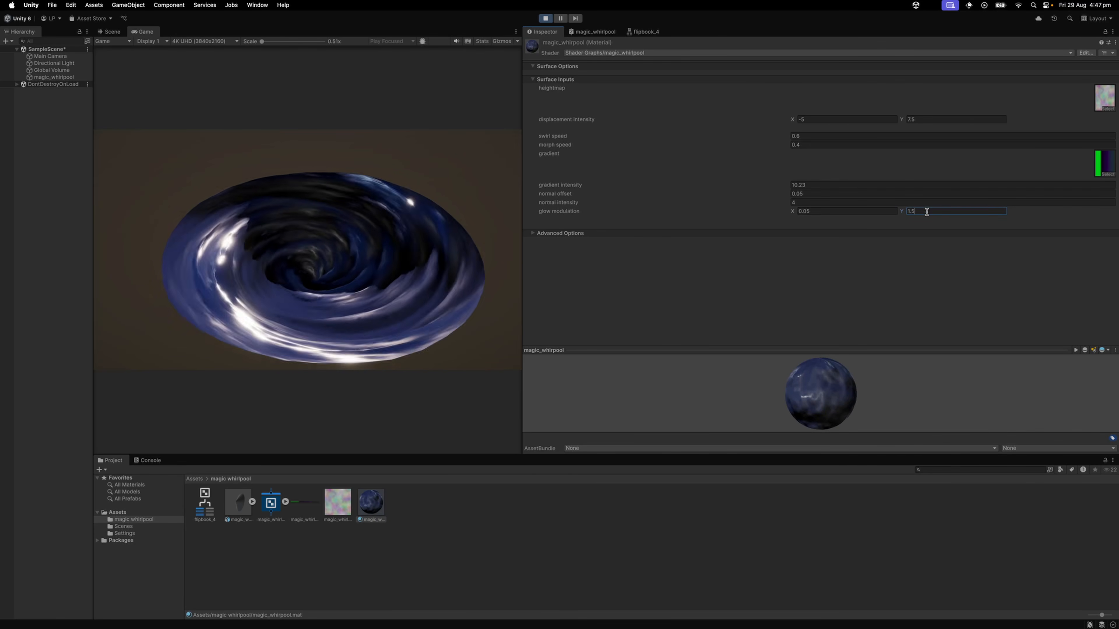
Step: Add a Color property named "glow color" and a Float property named "glow intensity" to the shader graph
{"action": "left_click", "coordinate": [595, 31]}
{"action": "left_click", "coordinate": [602, 72]}
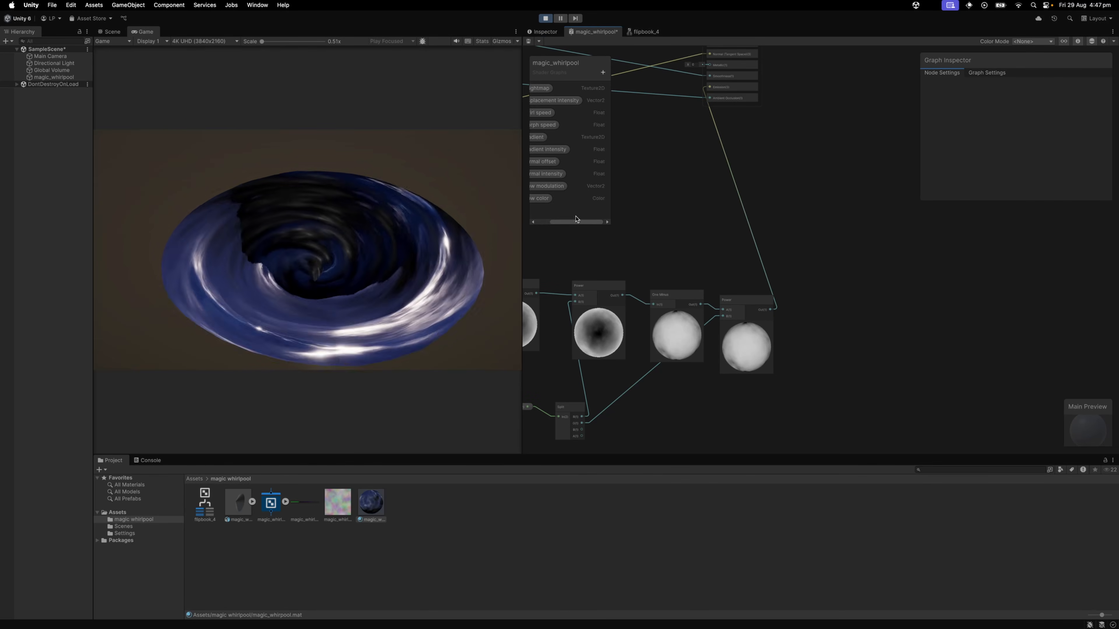
{"action": "left_click_drag", "start_coordinate": [576, 221], "coordinate": [532, 212]}
{"action": "left_click", "coordinate": [603, 73]}
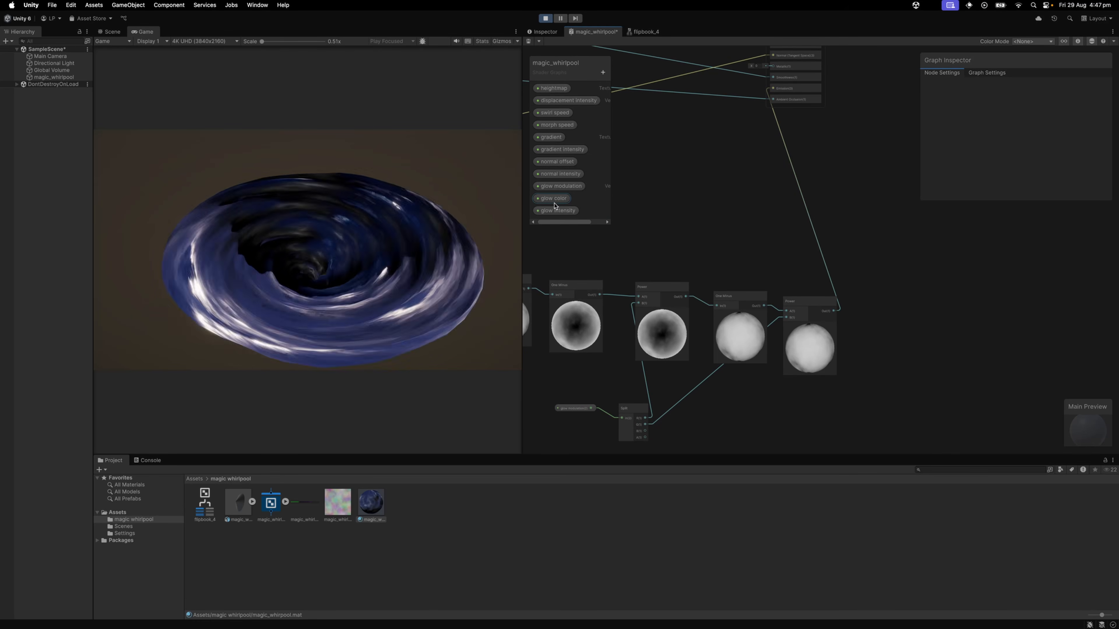
Step: Place the glow color and glow intensity properties above the Power chain and combine them with a Multiply node
{"action": "left_click", "coordinate": [558, 210]}
{"action": "left_click_drag", "start_coordinate": [557, 210], "coordinate": [717, 222]}
{"action": "key", "text": "space"}
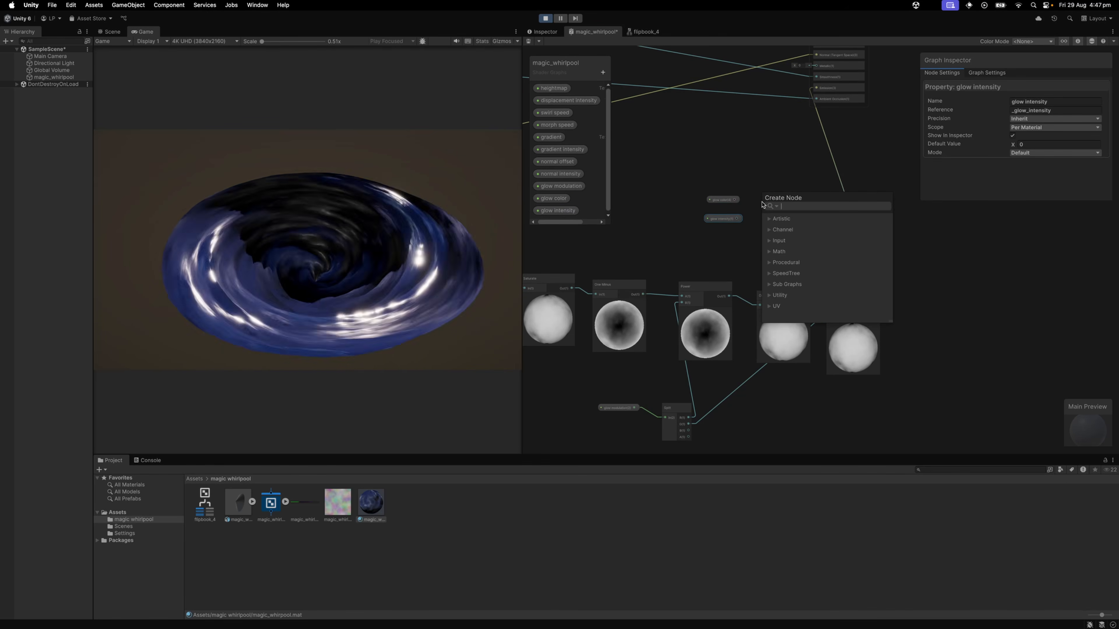
{"action": "type", "text": "muk"}
Step: Add a second Multiply node fed by the output of the glow color and glow intensity Multiply
{"action": "left_click_drag", "start_coordinate": [725, 249], "coordinate": [801, 234]}
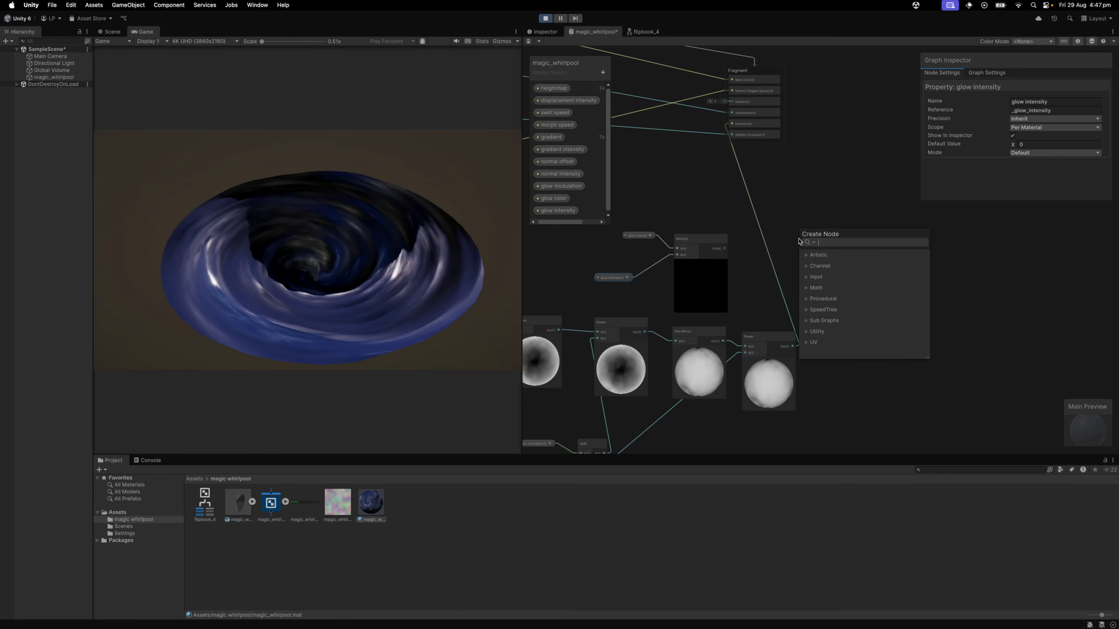
{"action": "type", "text": "mul"}
{"action": "key", "text": "Return"}
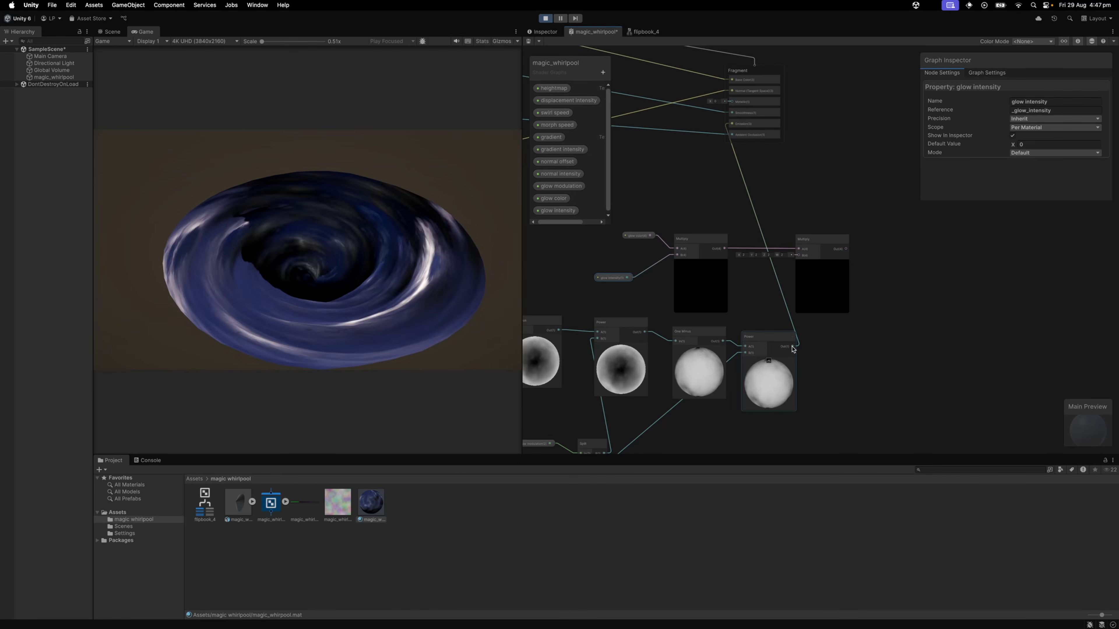
Step: Connect the last Power node to the second Multiply's B input, feed that Multiply into Emission, and save the shader graph
{"action": "left_click_drag", "start_coordinate": [793, 346], "coordinate": [799, 255]}
{"action": "left_click_drag", "start_coordinate": [847, 250], "coordinate": [765, 174]}
{"action": "key", "text": "super+s"}
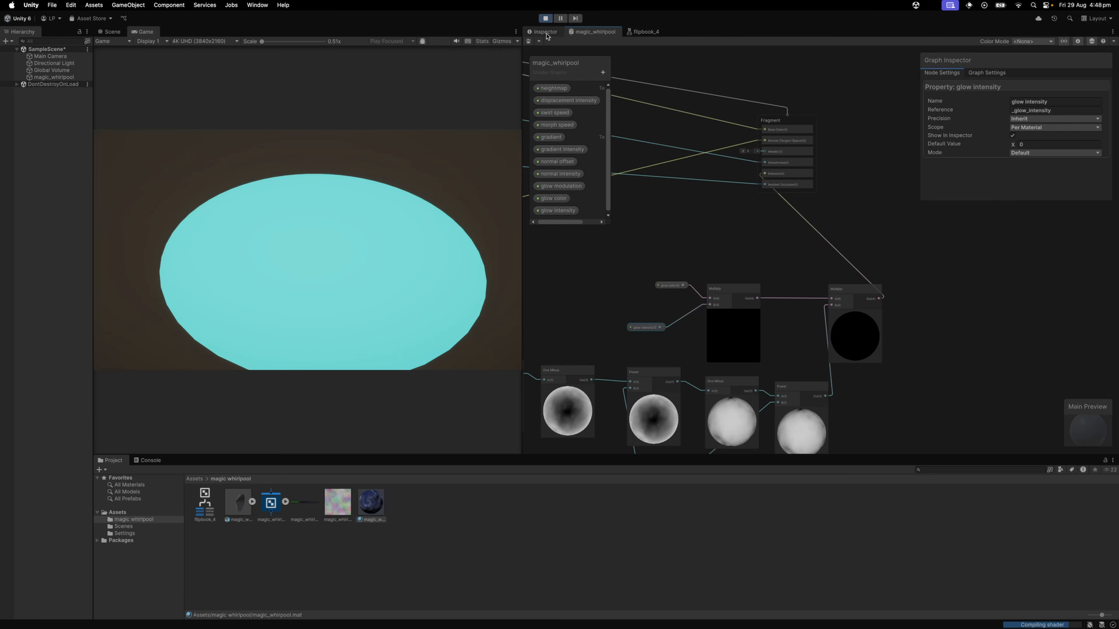
Step: Set the material's glow color to a bright turquoise green and its glow intensity to 4
{"action": "left_click", "coordinate": [544, 32]}
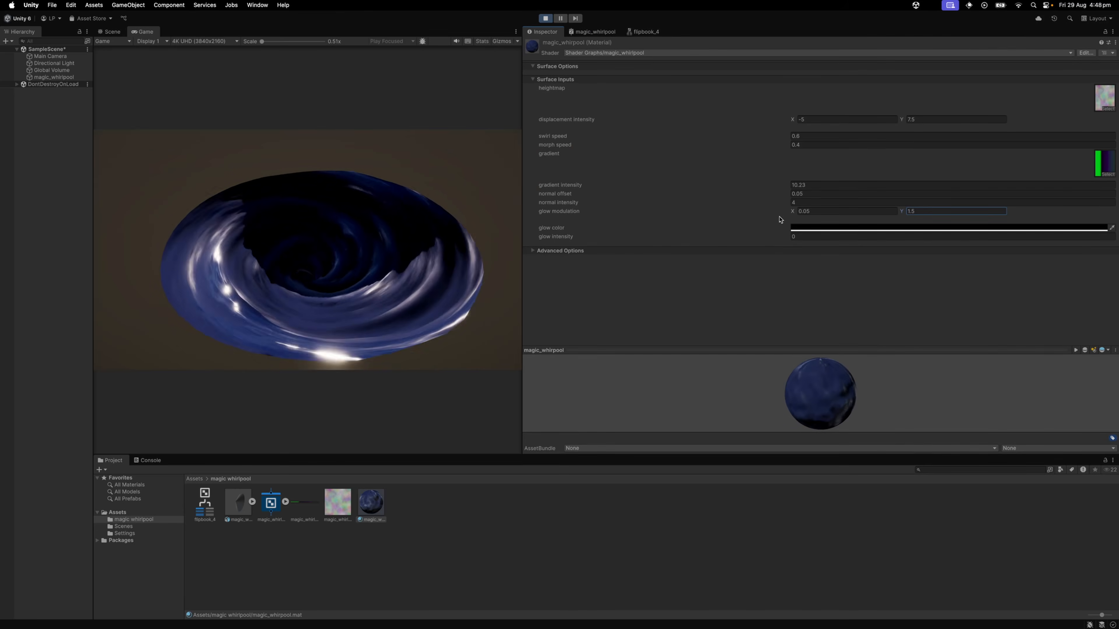
{"action": "left_click", "coordinate": [811, 228]}
{"action": "mouse_move", "coordinate": [842, 288]}
{"action": "left_mouse_down"}
{"action": "mouse_move", "coordinate": [894, 276]}
{"action": "mouse_move", "coordinate": [831, 290]}
{"action": "left_mouse_up"}
{"action": "left_click", "coordinate": [745, 284]}
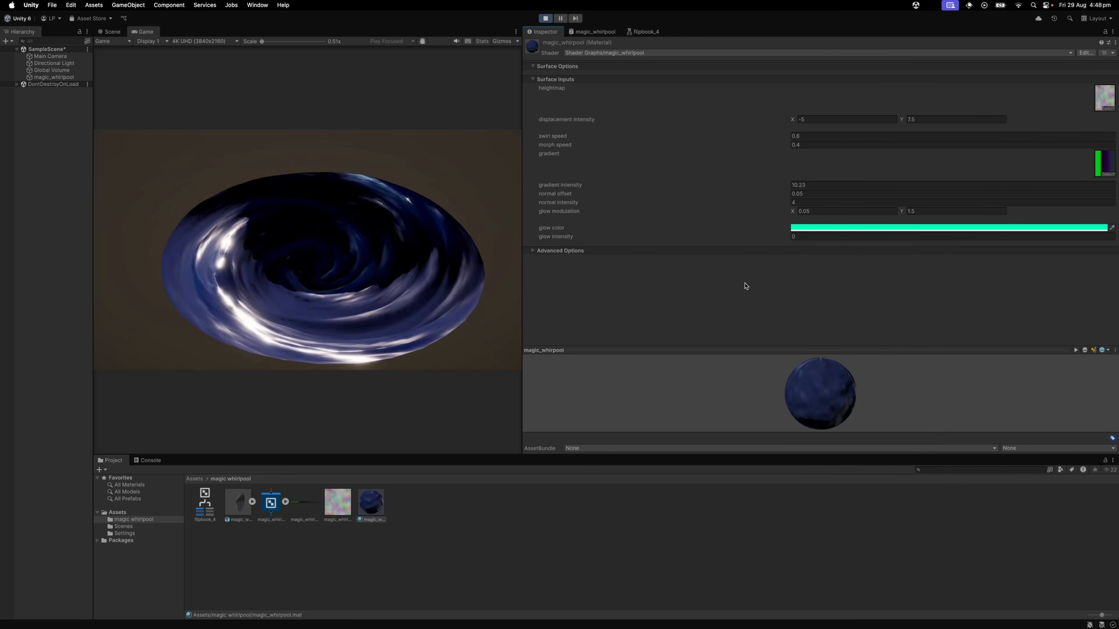
{"action": "mouse_move", "coordinate": [835, 238]}
{"action": "left_mouse_down"}
{"action": "mouse_move", "coordinate": [776, 241]}
{"action": "mouse_move", "coordinate": [816, 244]}
{"action": "left_mouse_up"}
{"action": "left_click", "coordinate": [815, 237]}
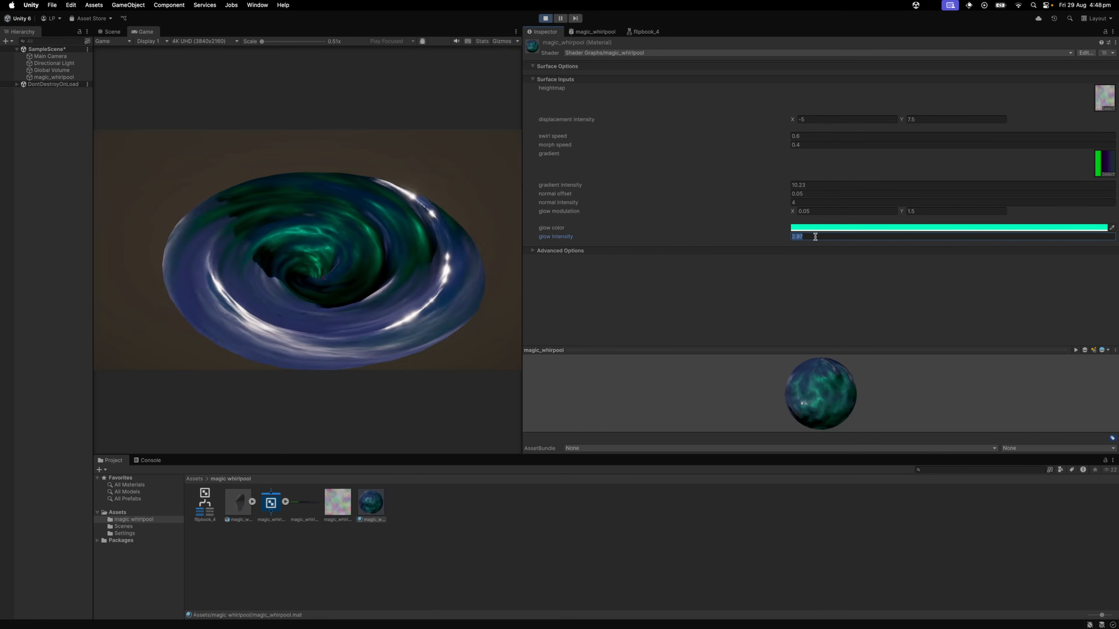
{"action": "type", "text": "4"}
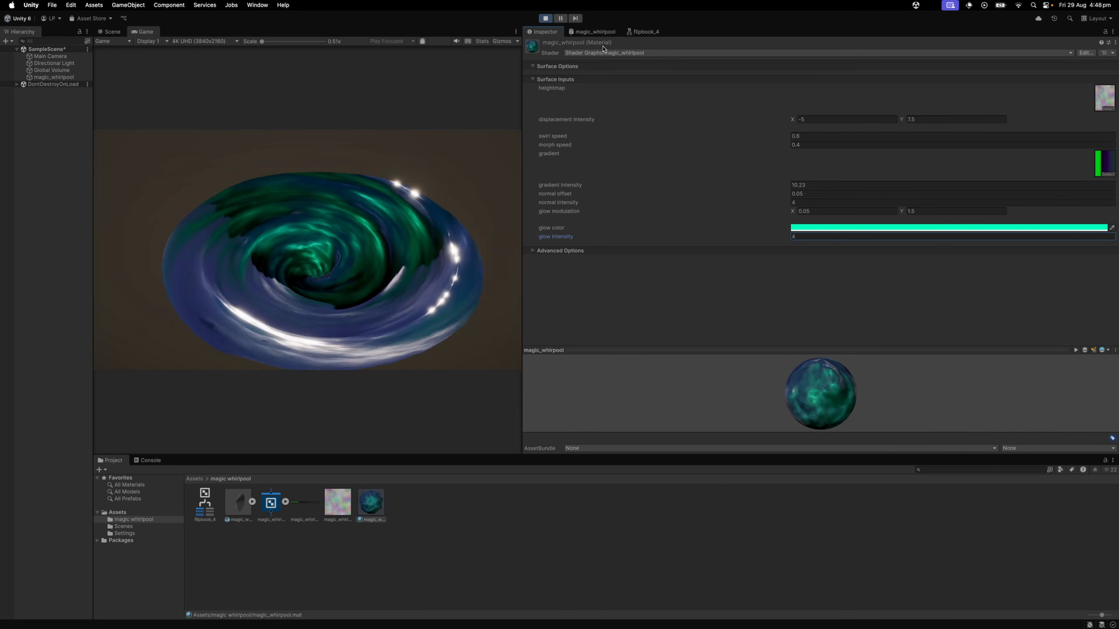
Step: Add a Time node and a Float property named "glow speed" to the magic_whirlpool shader graph
{"action": "left_click", "coordinate": [594, 32]}
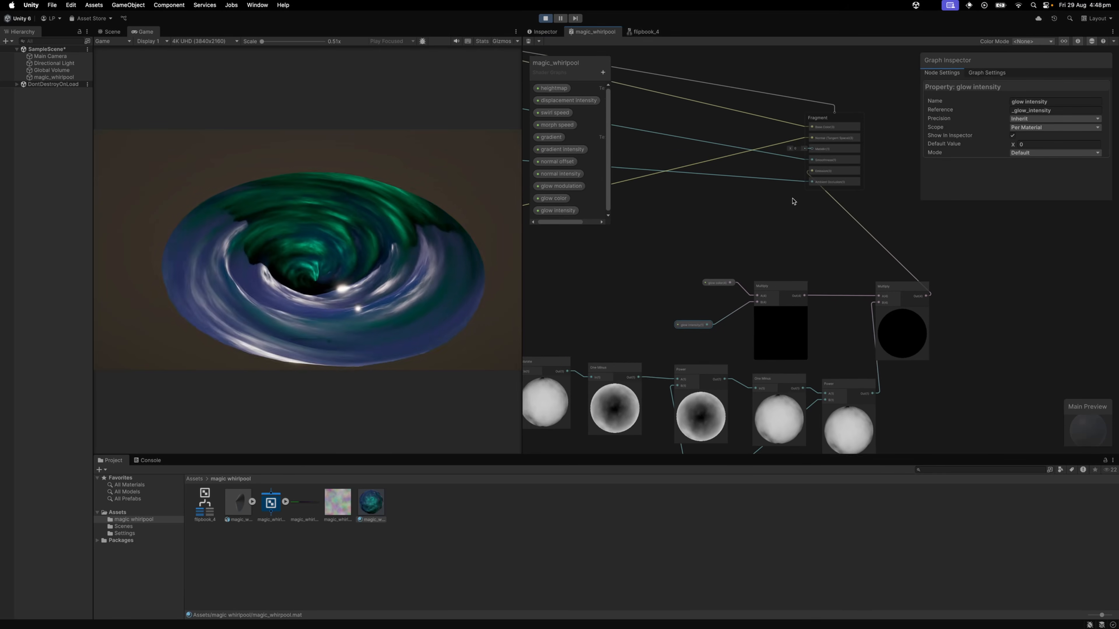
{"action": "key", "text": "space"}
{"action": "type", "text": "time"}
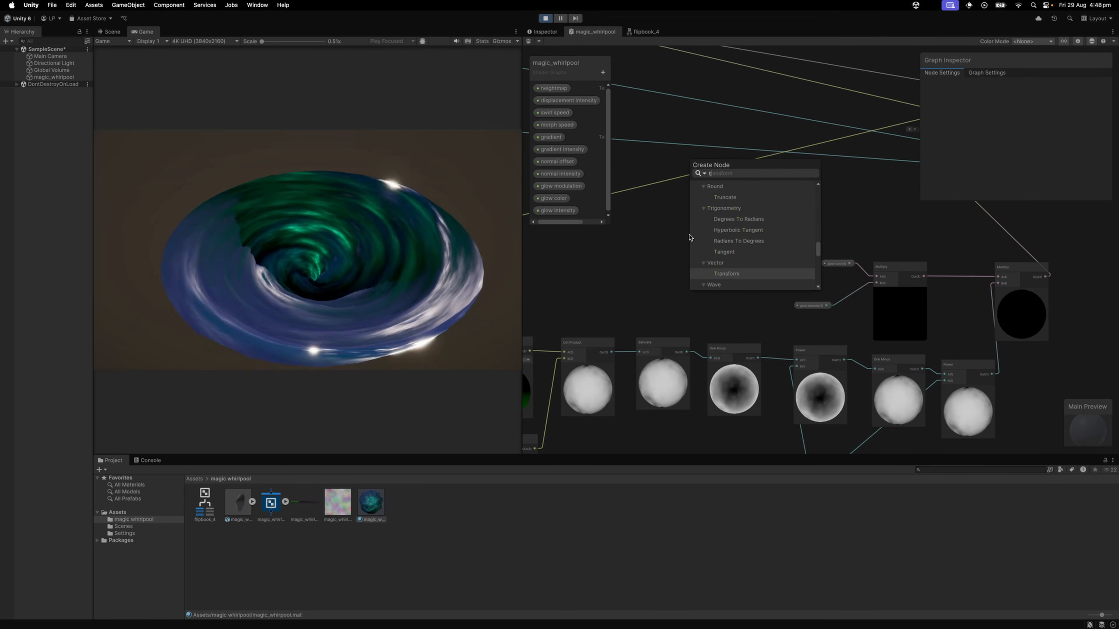
{"action": "key", "text": "Return"}
{"action": "left_click", "coordinate": [603, 72]}
{"action": "left_click", "coordinate": [638, 104]}
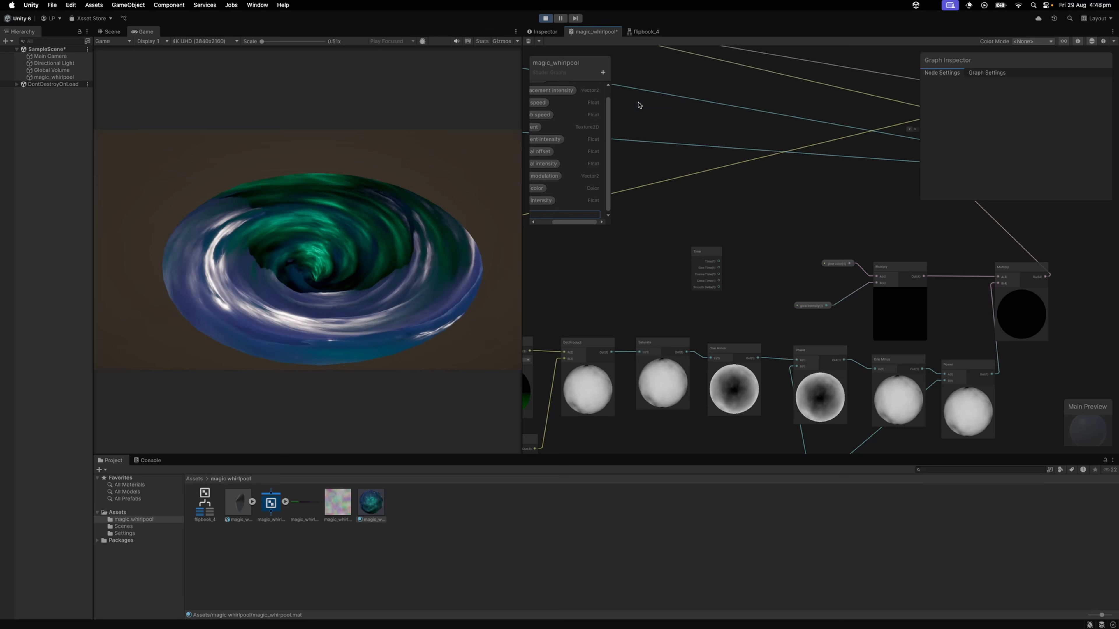
{"action": "type", "text": "glow speed"}
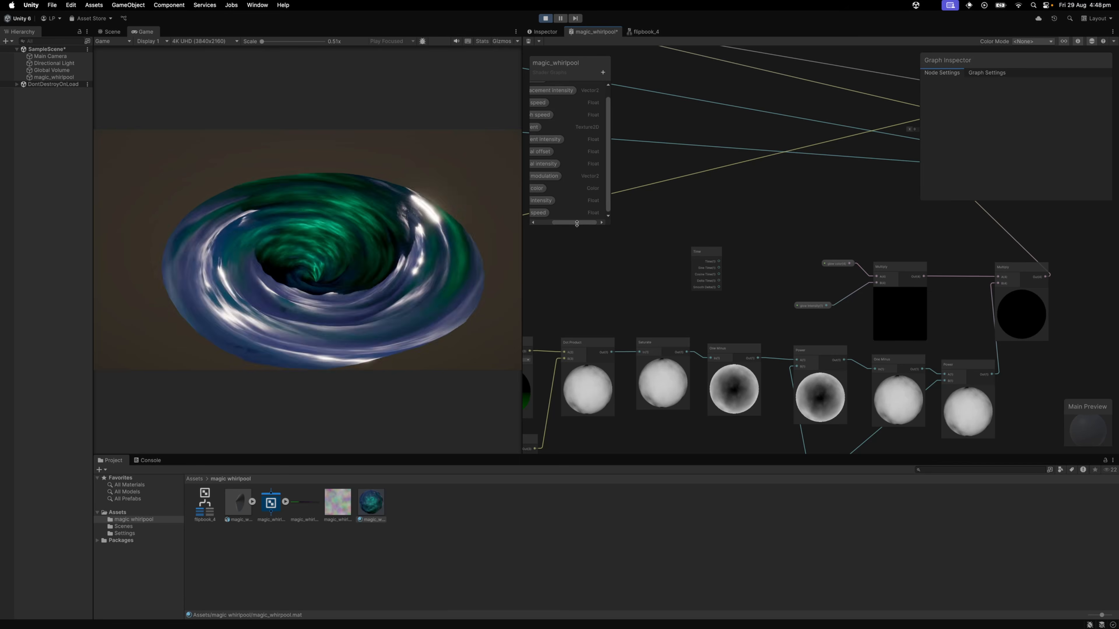
{"action": "key", "text": "Return"}
Step: Delete the Float glow intensity property and start a Vector 2 replacement for it
{"action": "left_click", "coordinate": [559, 201]}
{"action": "right_click", "coordinate": [559, 203]}
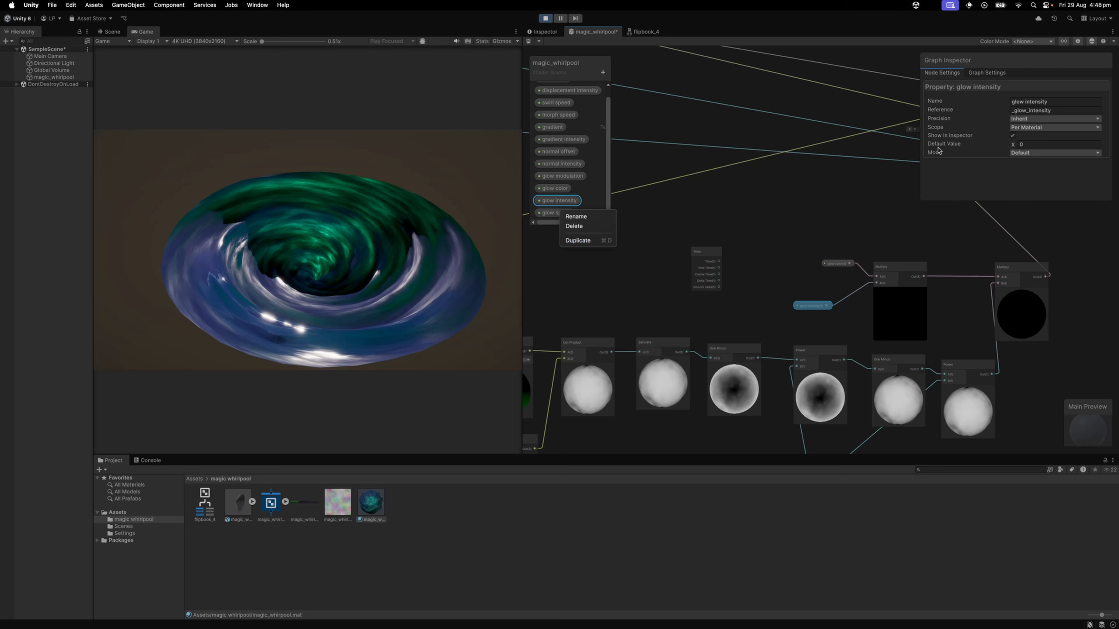
{"action": "left_click", "coordinate": [587, 227]}
{"action": "left_click", "coordinate": [602, 72]}
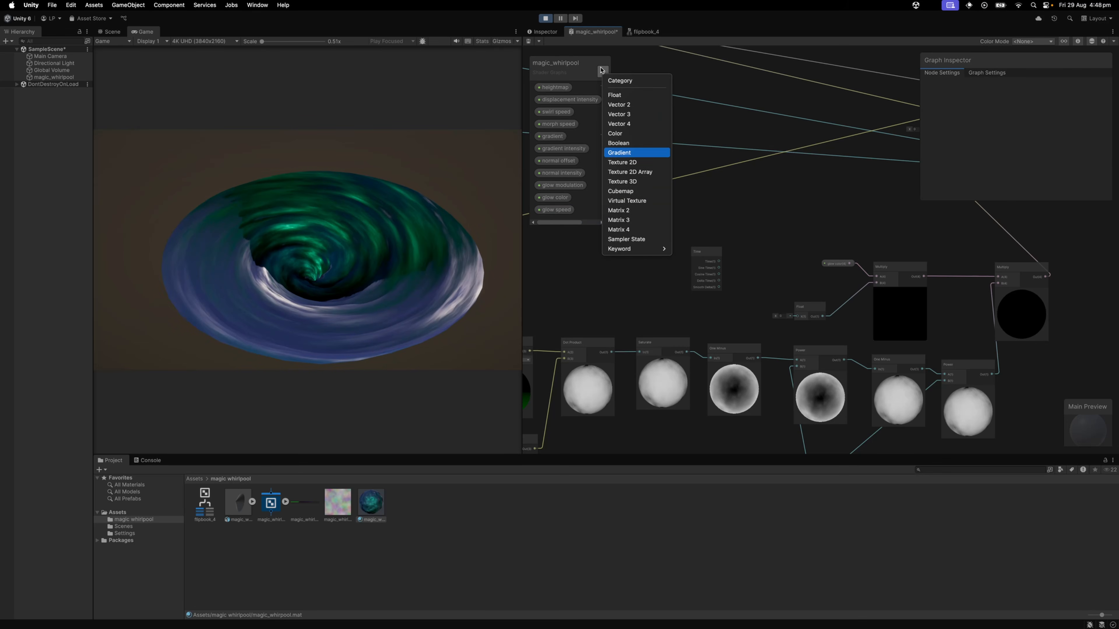
Step: Place the glow speed and glow intensity properties beside the Time node and combine glow speed with Time in a Multiply node
{"action": "key", "text": "super+z"}
{"action": "left_click_drag", "start_coordinate": [704, 230], "coordinate": [698, 226]}
{"action": "left_click_drag", "start_coordinate": [555, 200], "coordinate": [731, 238]}
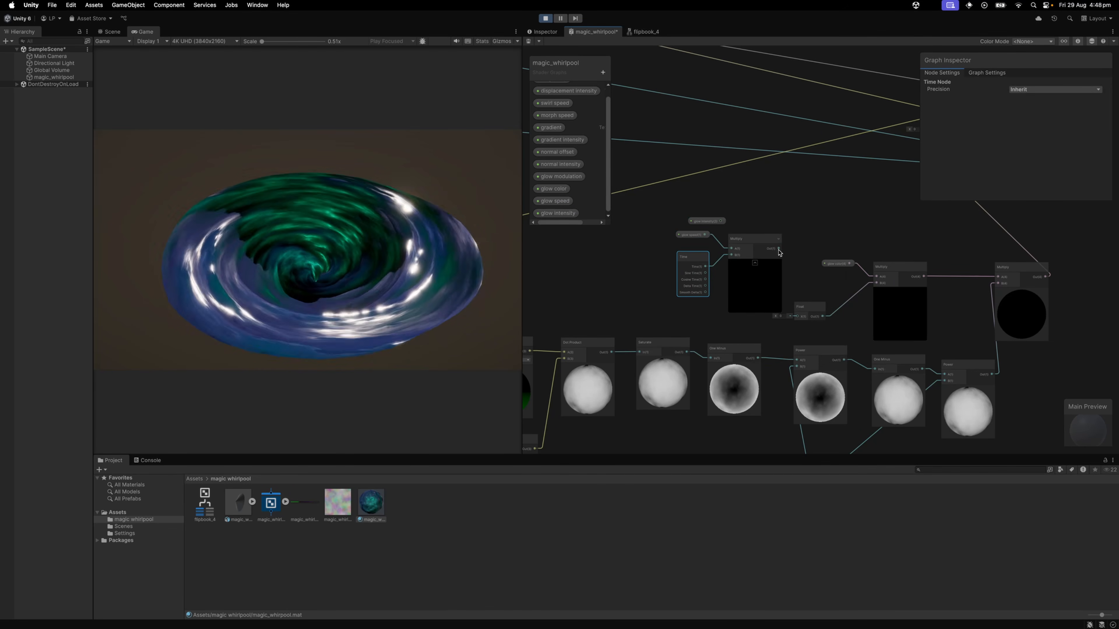
Step: Feed the glow speed and Time Multiply into a new Sine node
{"action": "left_click_drag", "start_coordinate": [779, 249], "coordinate": [798, 235]}
{"action": "type", "text": "sin"}
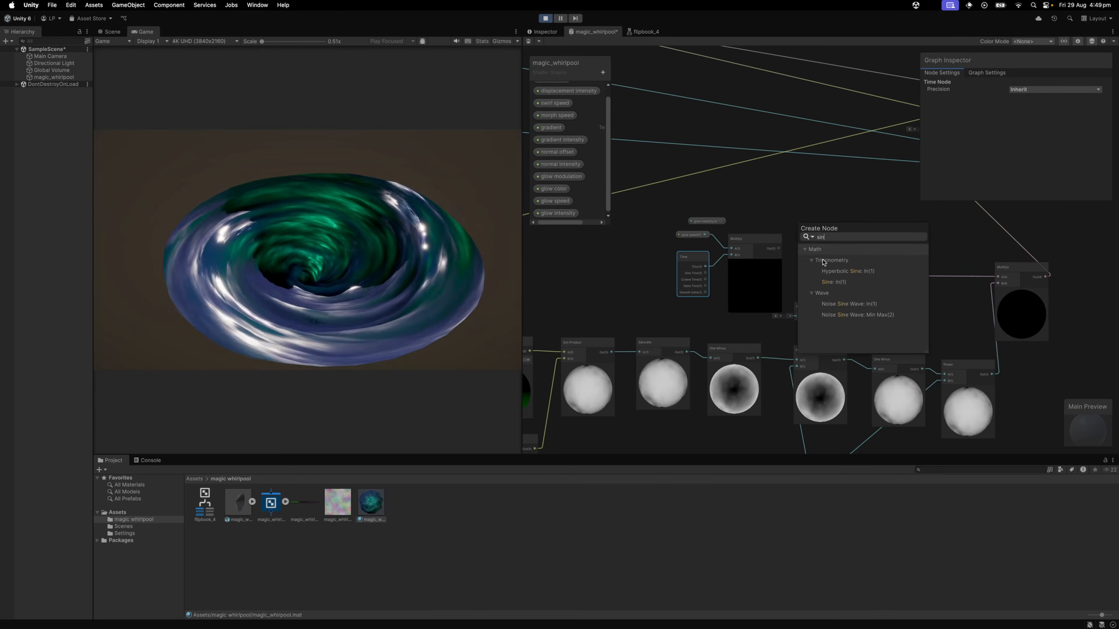
{"action": "double_click", "coordinate": [826, 282]}
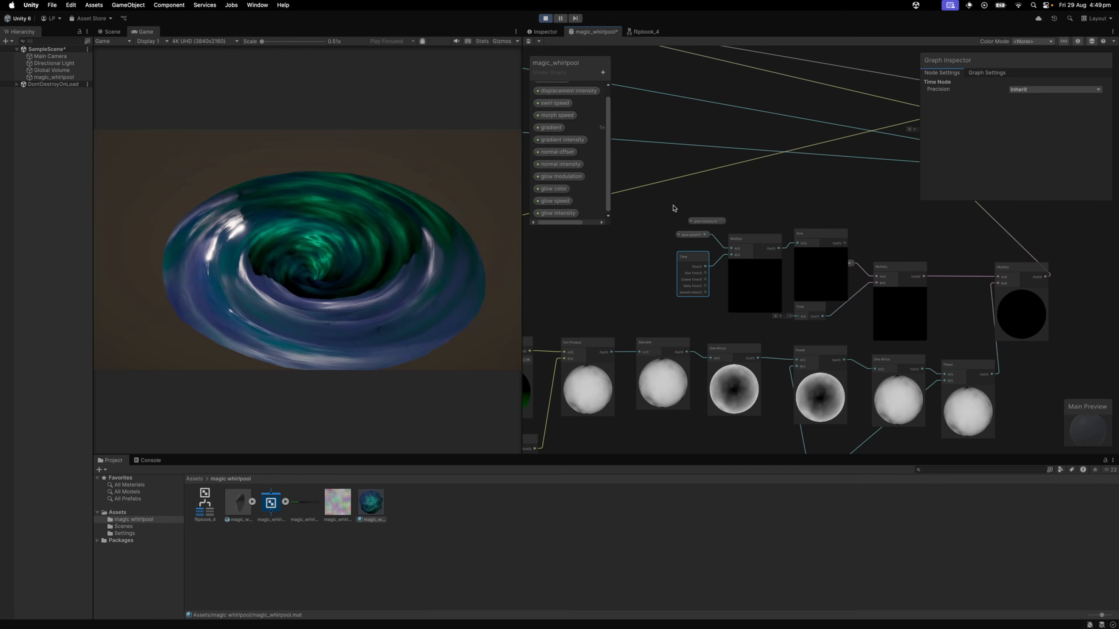
{"action": "left_click", "coordinate": [675, 208]}
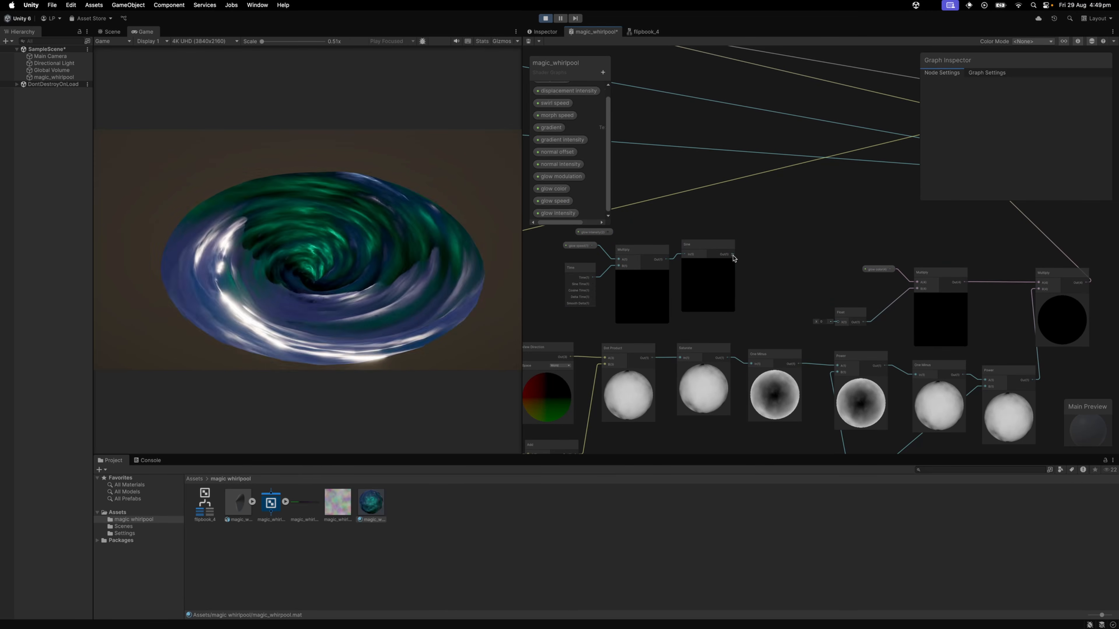
Step: Add a Remap node after Sine, drive its Out Min Max with glow intensity, and connect its output to the glow color Multiply
{"action": "left_click_drag", "start_coordinate": [733, 258], "coordinate": [777, 242]}
{"action": "type", "text": "remap"}
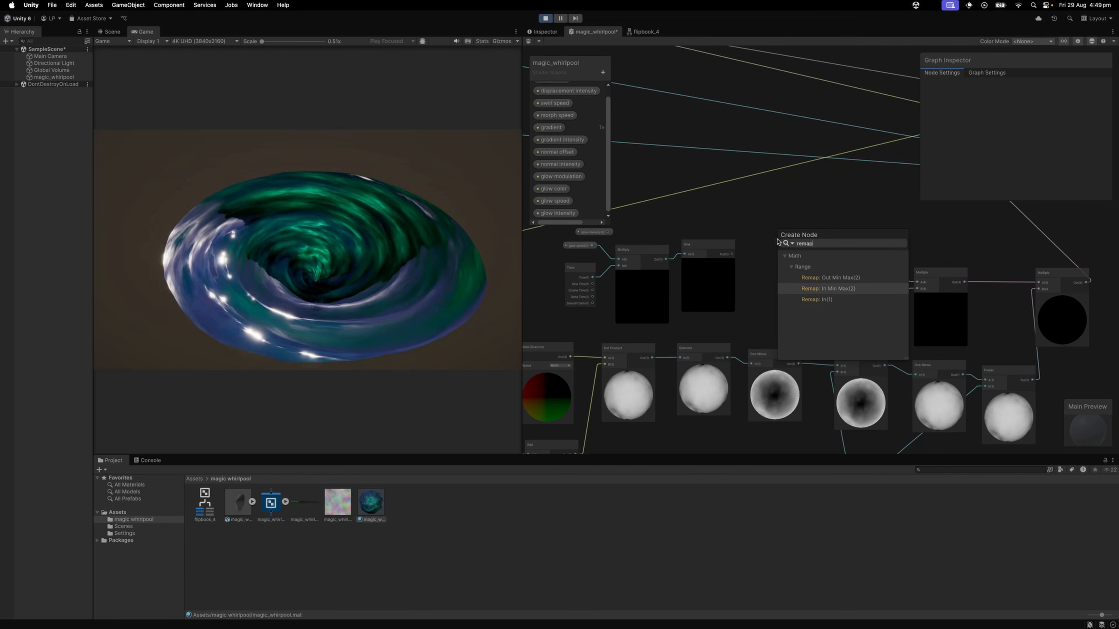
{"action": "key", "text": "Return"}
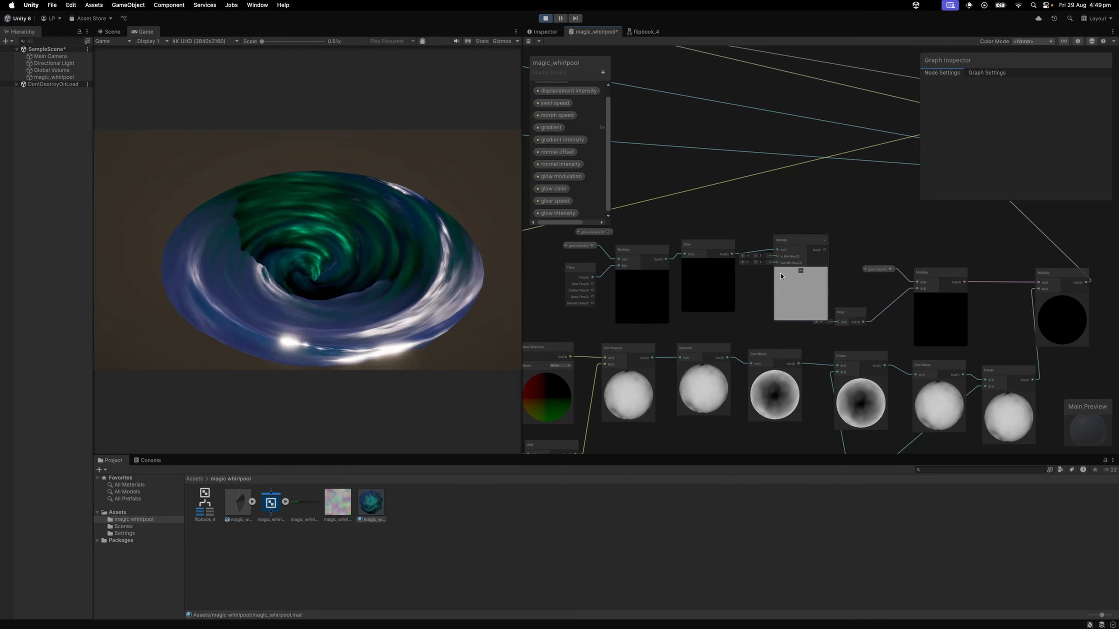
{"action": "left_click_drag", "start_coordinate": [781, 276], "coordinate": [779, 262]}
{"action": "left_click_drag", "start_coordinate": [605, 235], "coordinate": [876, 284]}
{"action": "scroll", "coordinate": [741, 229], "scroll_direction": "up", "scroll_amount": 3}
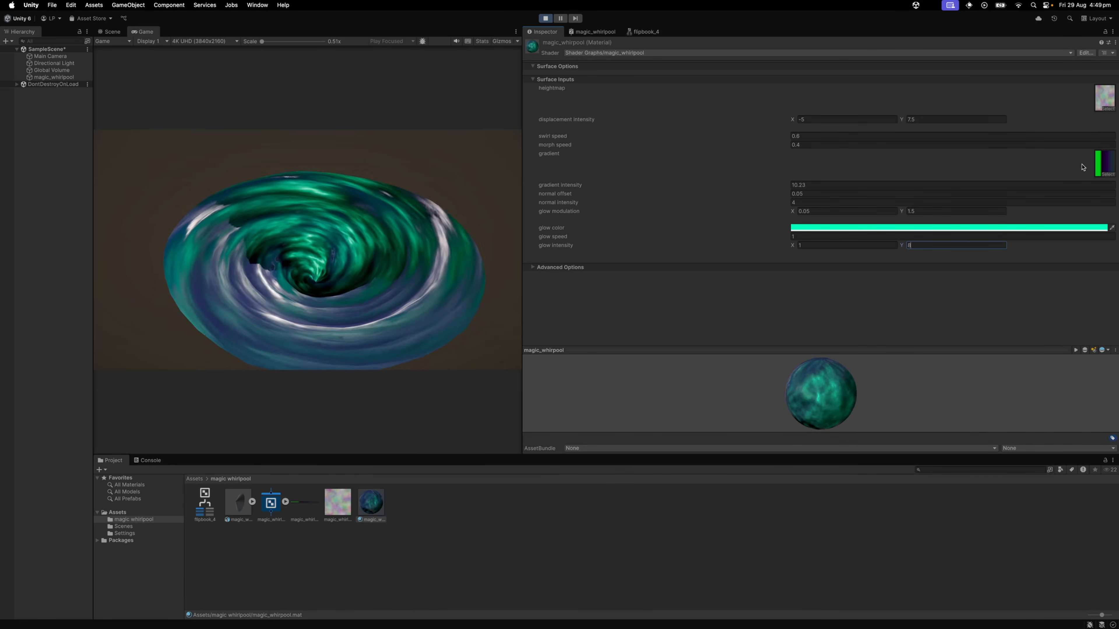
Step: Move the Fragment block aside, combine the gradient emission and the glow in an Add node, connect it to Emission, and save
{"action": "left_click", "coordinate": [652, 33]}
{"action": "left_click", "coordinate": [595, 31]}
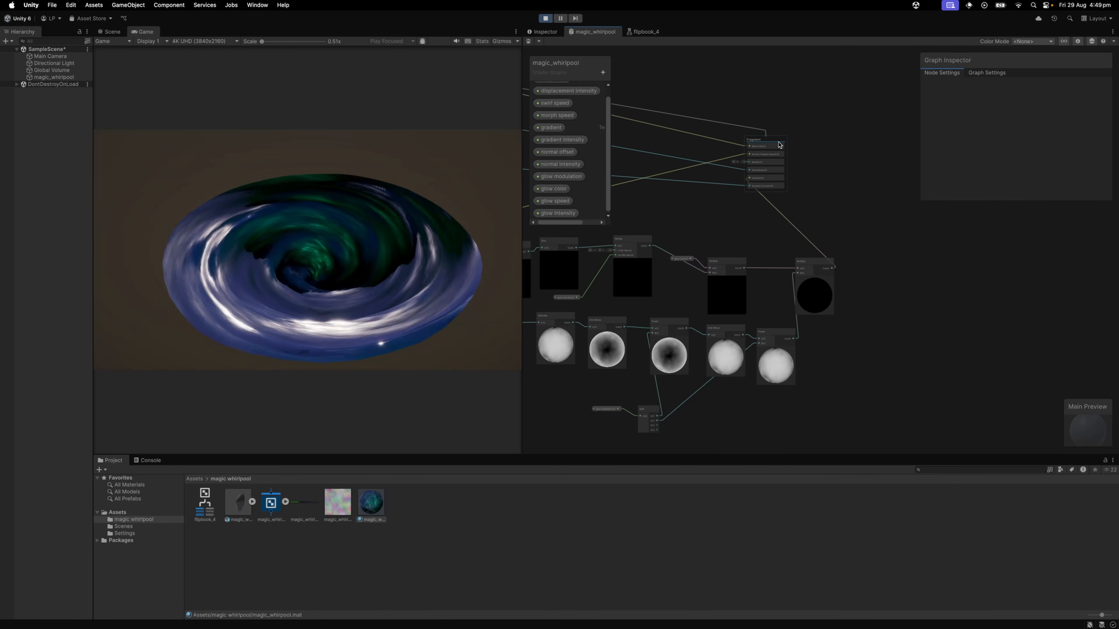
{"action": "left_click_drag", "start_coordinate": [780, 142], "coordinate": [906, 140]}
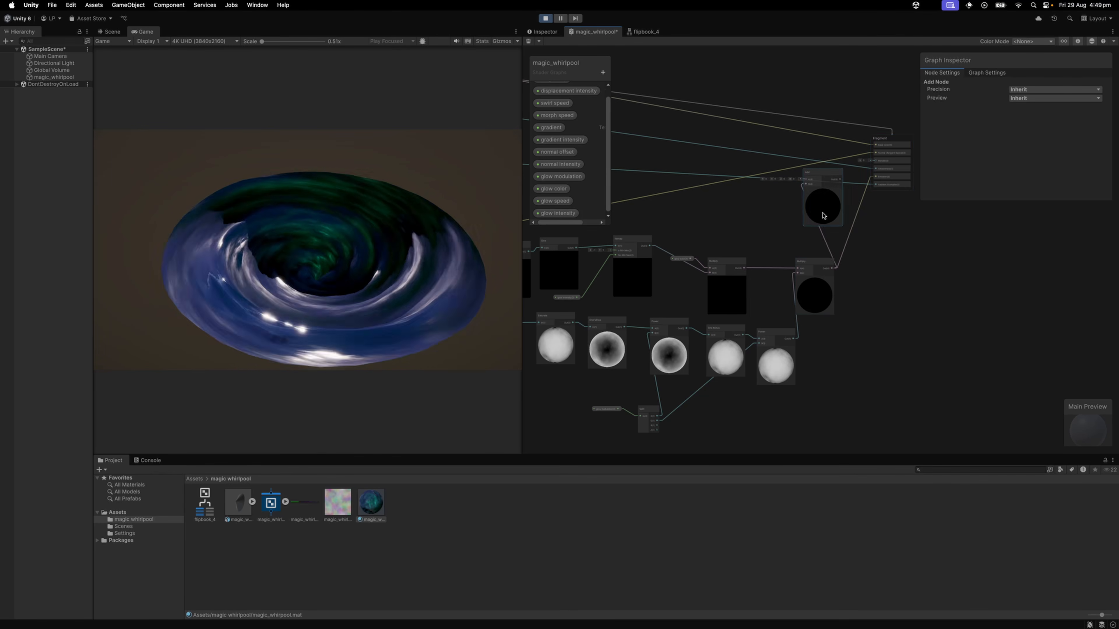
{"action": "left_click_drag", "start_coordinate": [824, 215], "coordinate": [840, 275]}
{"action": "scroll", "coordinate": [842, 275], "scroll_direction": "down", "scroll_amount": 3}
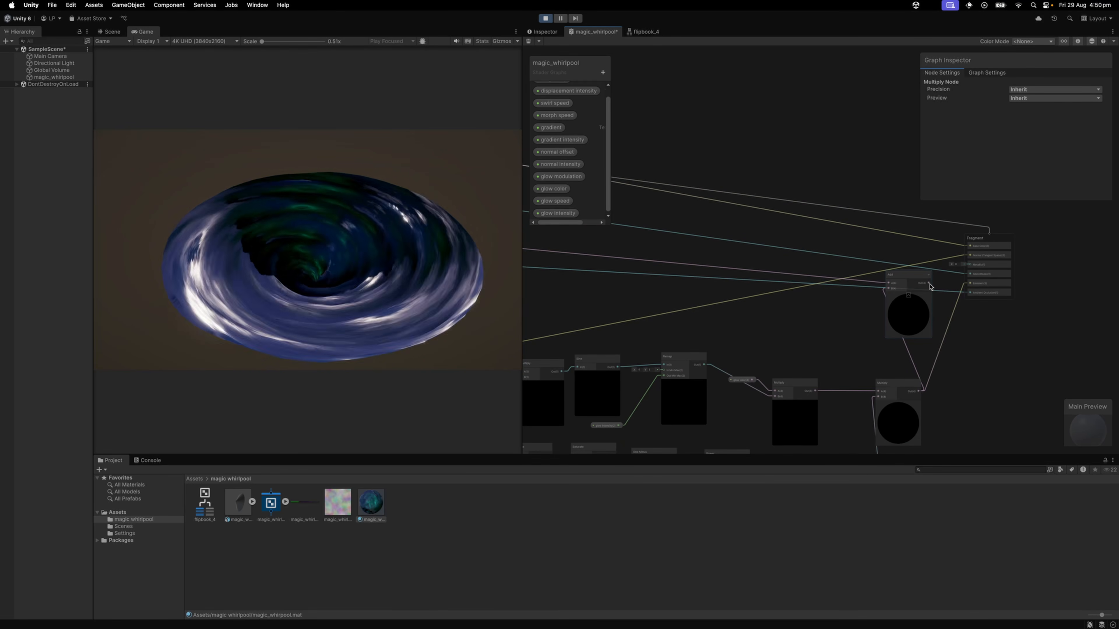
{"action": "left_click_drag", "start_coordinate": [930, 287], "coordinate": [971, 284]}
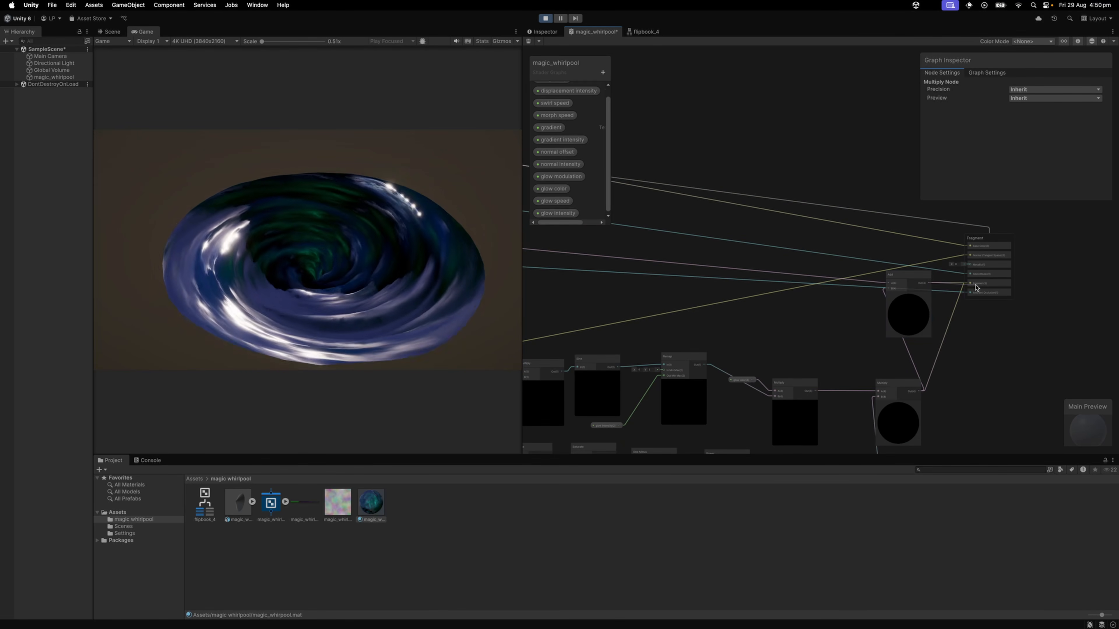
{"action": "key", "text": "super+s"}
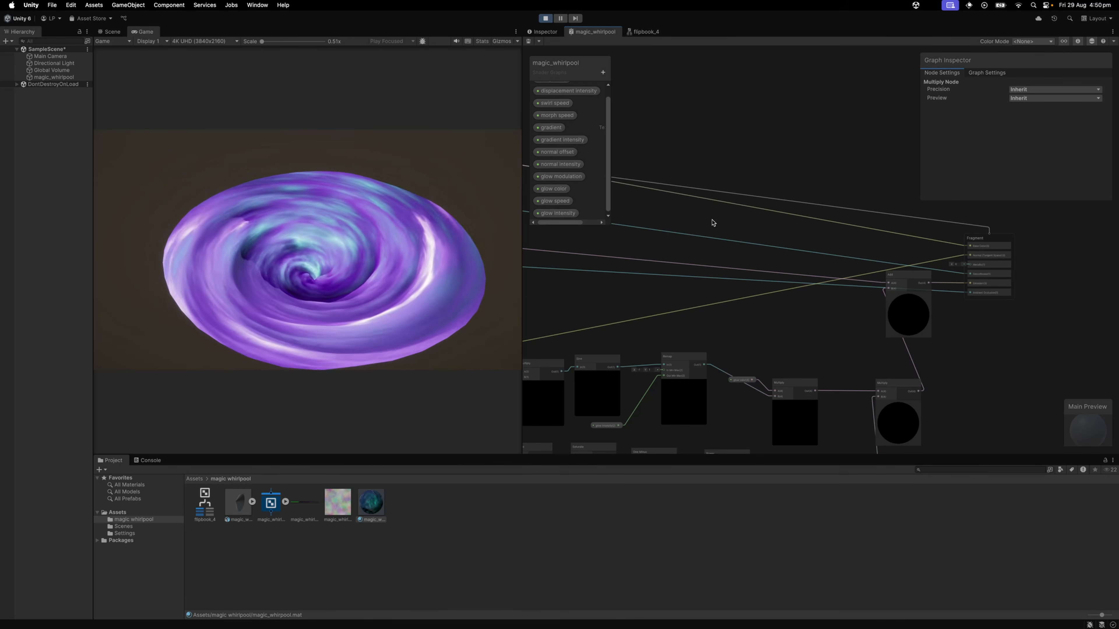
{"action": "left_click_drag", "start_coordinate": [651, 251], "coordinate": [708, 233]}
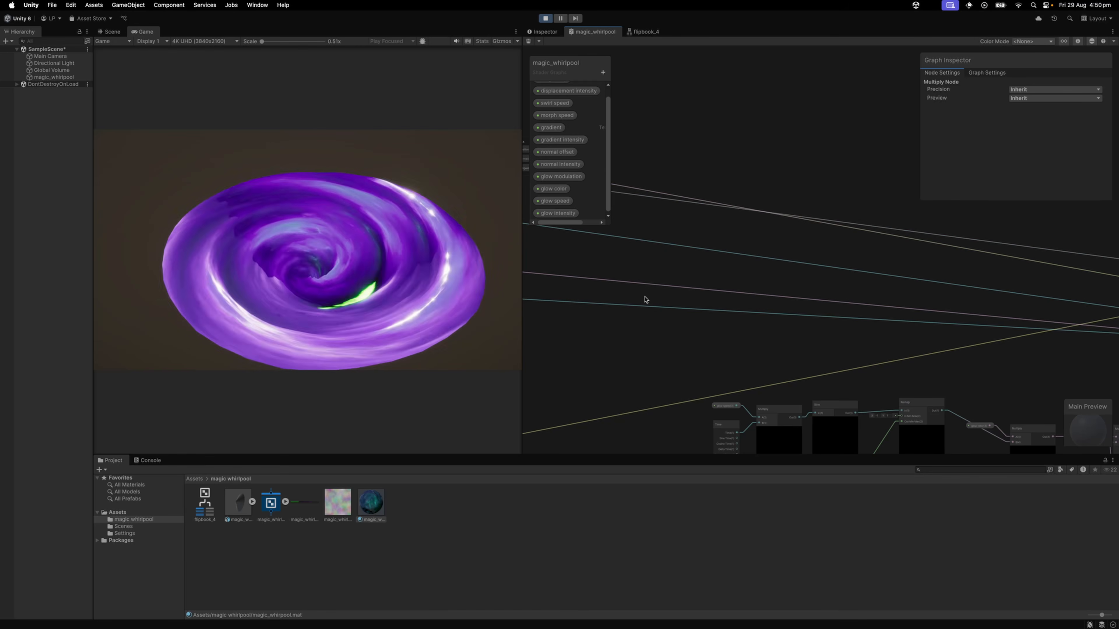
{"action": "left_click_drag", "start_coordinate": [646, 300], "coordinate": [876, 315]}
{"action": "scroll", "coordinate": [659, 285], "scroll_direction": "down", "scroll_amount": 1}
{"action": "scroll", "coordinate": [771, 328], "scroll_direction": "down", "scroll_amount": 1}
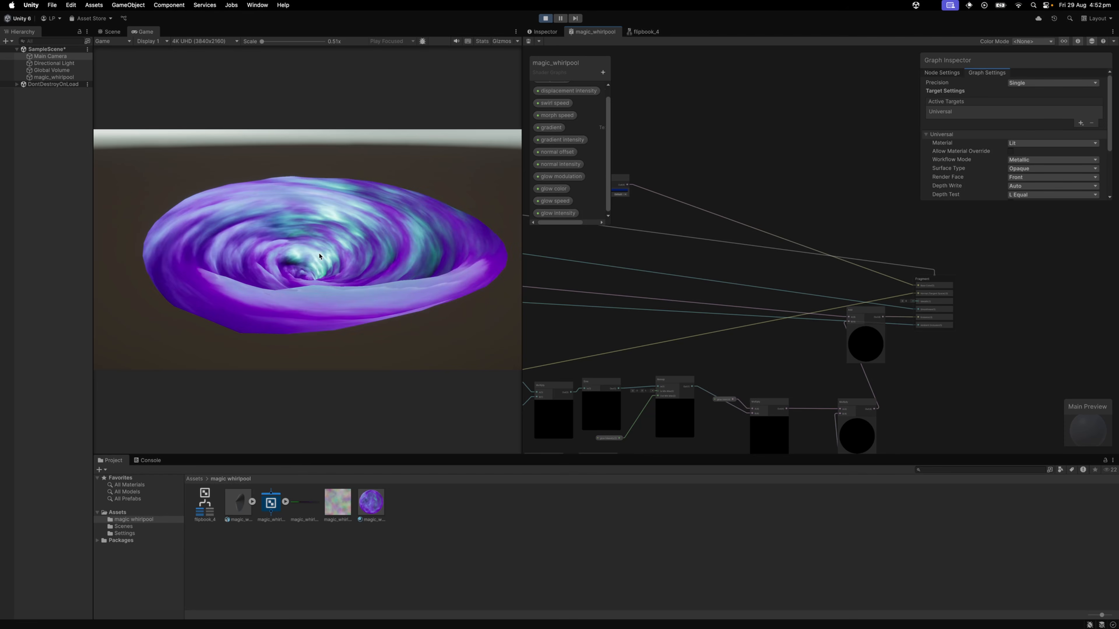
Step: Set the shader graph's Render Face to Both, save it, and view the whirlpool from another angle in the Scene view
{"action": "left_click_drag", "start_coordinate": [839, 250], "coordinate": [781, 233]}
{"action": "scroll", "coordinate": [901, 298], "scroll_direction": "up", "scroll_amount": 3}
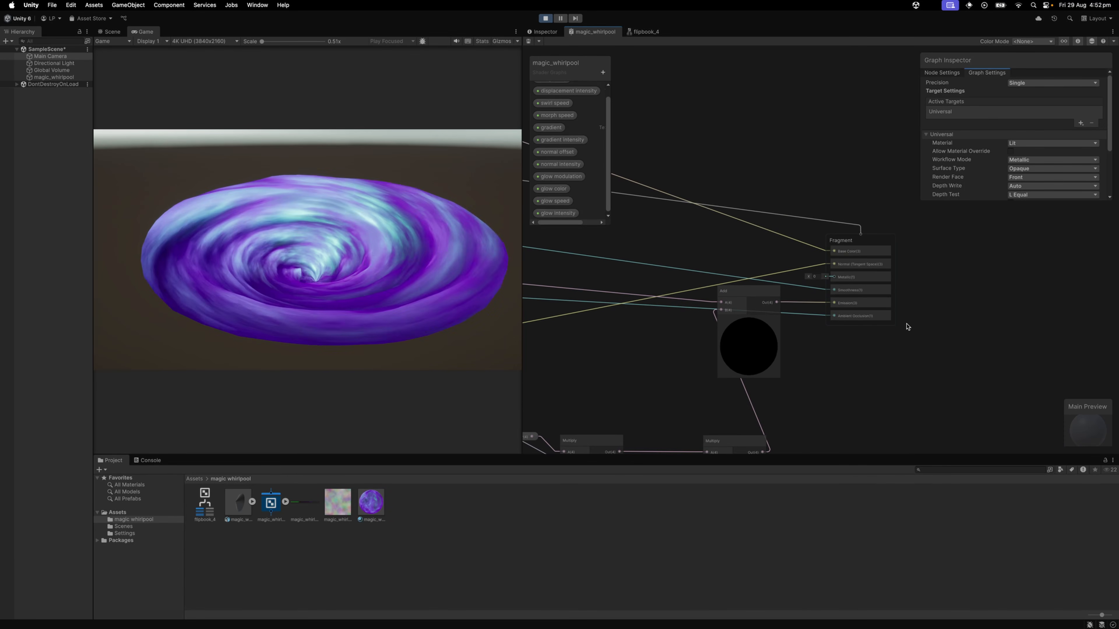
{"action": "scroll", "coordinate": [1035, 167], "scroll_direction": "down", "scroll_amount": 1}
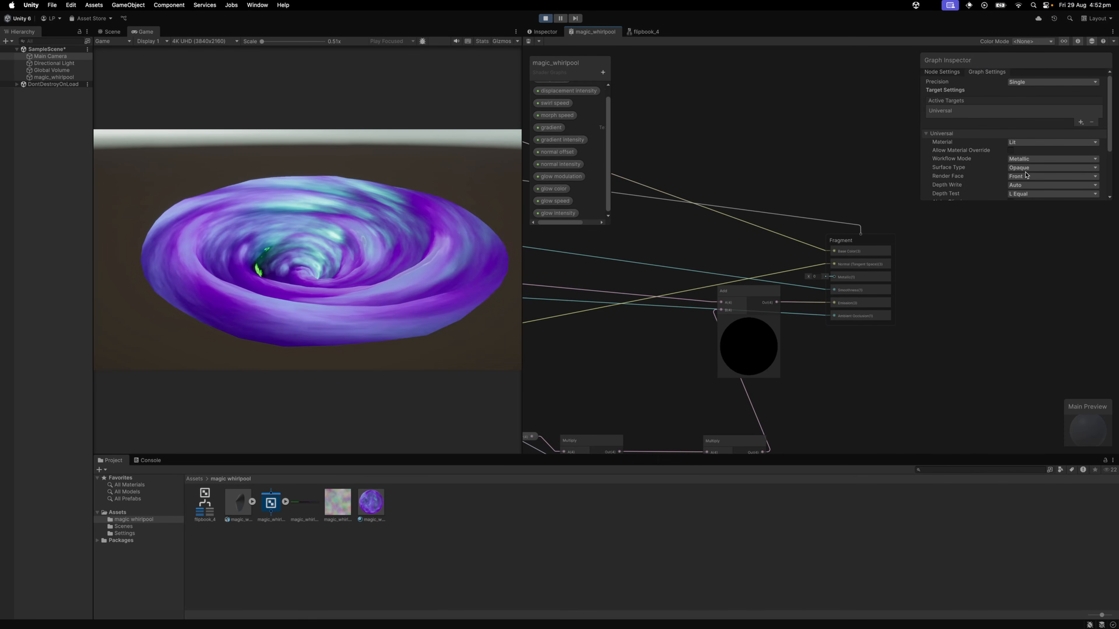
{"action": "left_click", "coordinate": [1025, 176]}
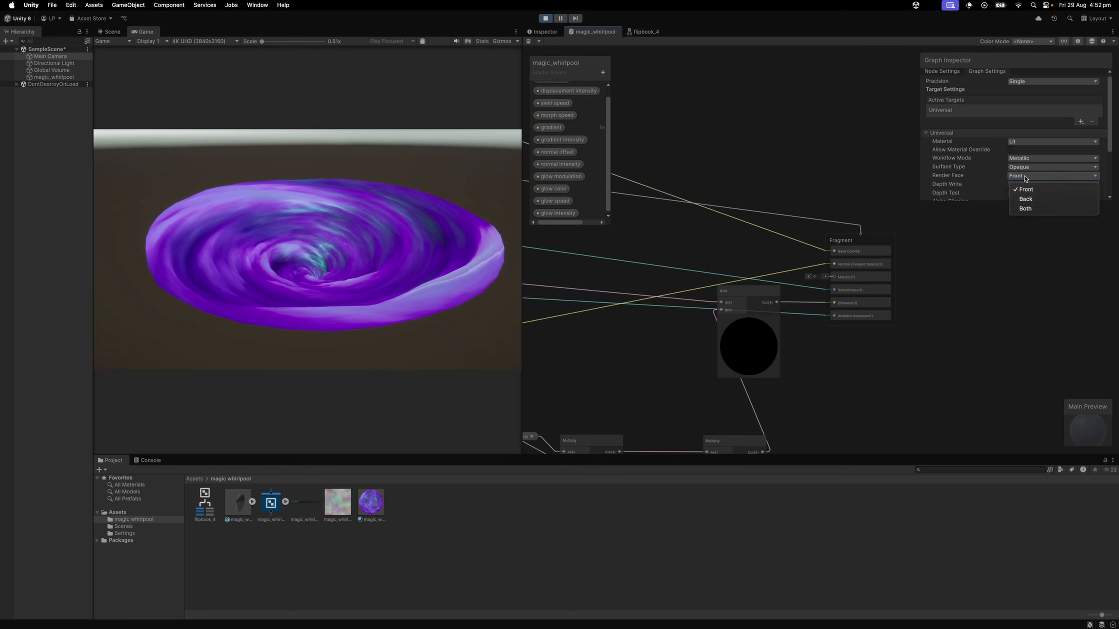
{"action": "left_click", "coordinate": [1034, 199]}
{"action": "left_click", "coordinate": [1041, 176]}
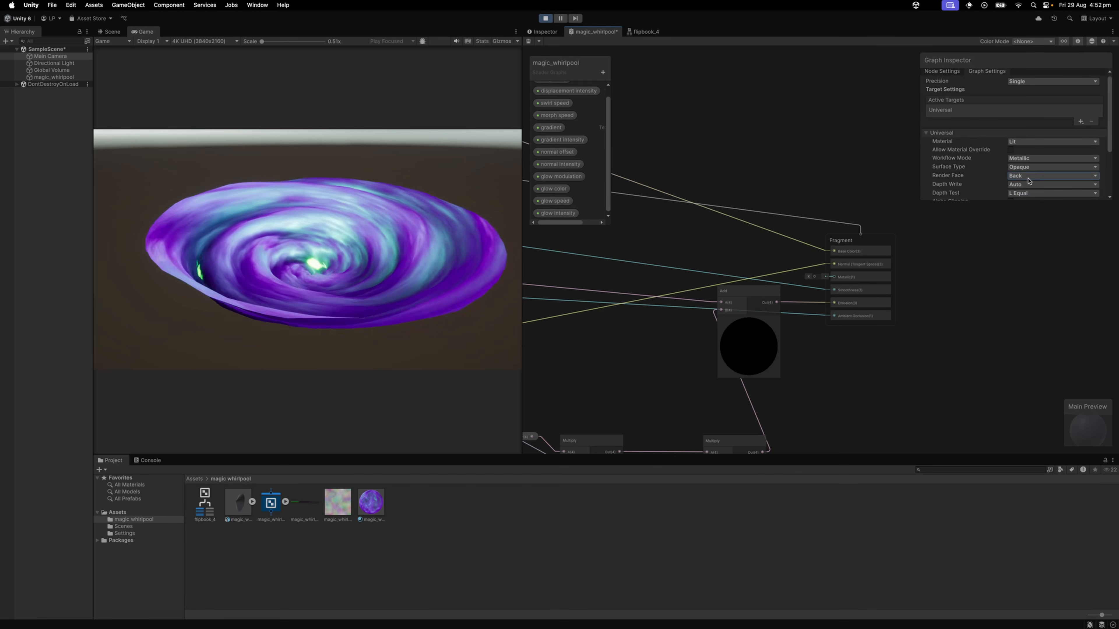
{"action": "left_click", "coordinate": [1034, 209]}
{"action": "key", "text": "super+s"}
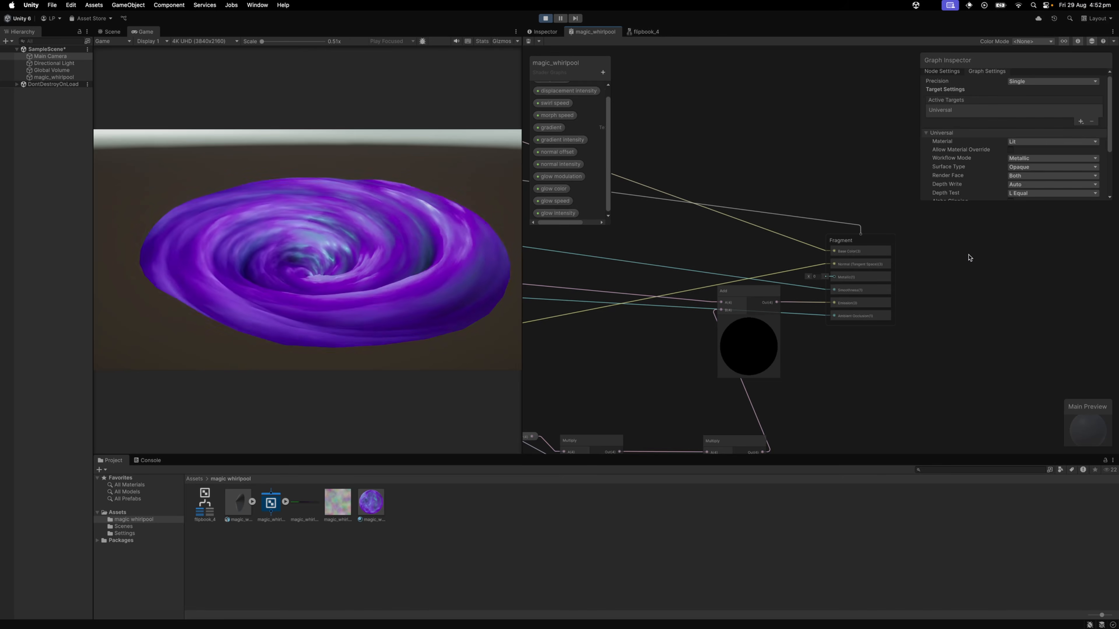
{"action": "left_click", "coordinate": [110, 31]}
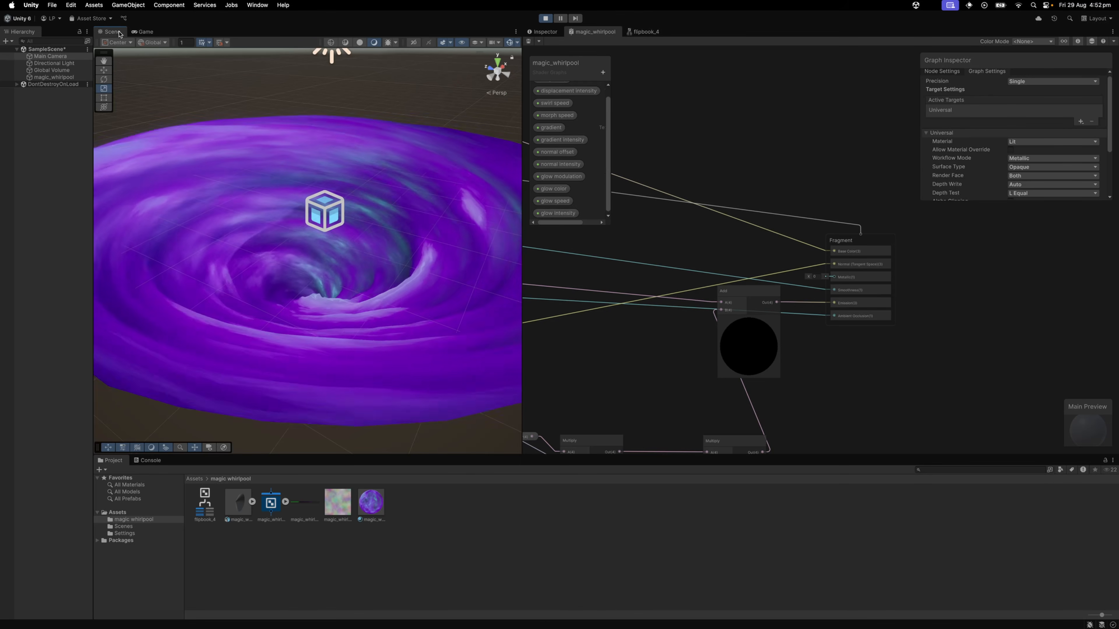
{"action": "left_click_drag", "start_coordinate": [325, 207], "coordinate": [84, 139]}
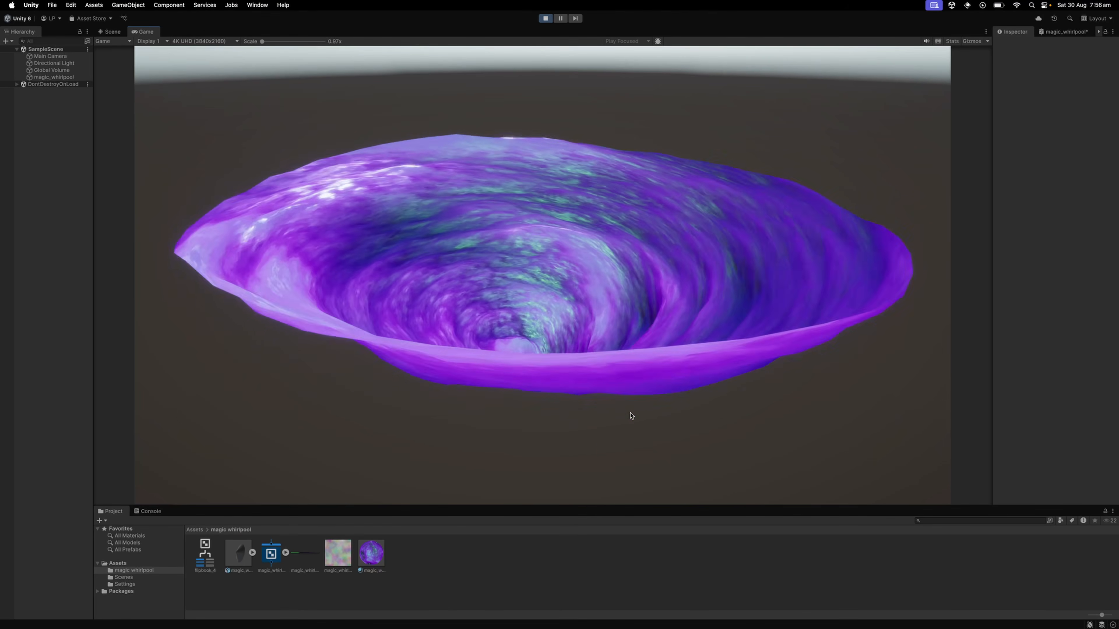